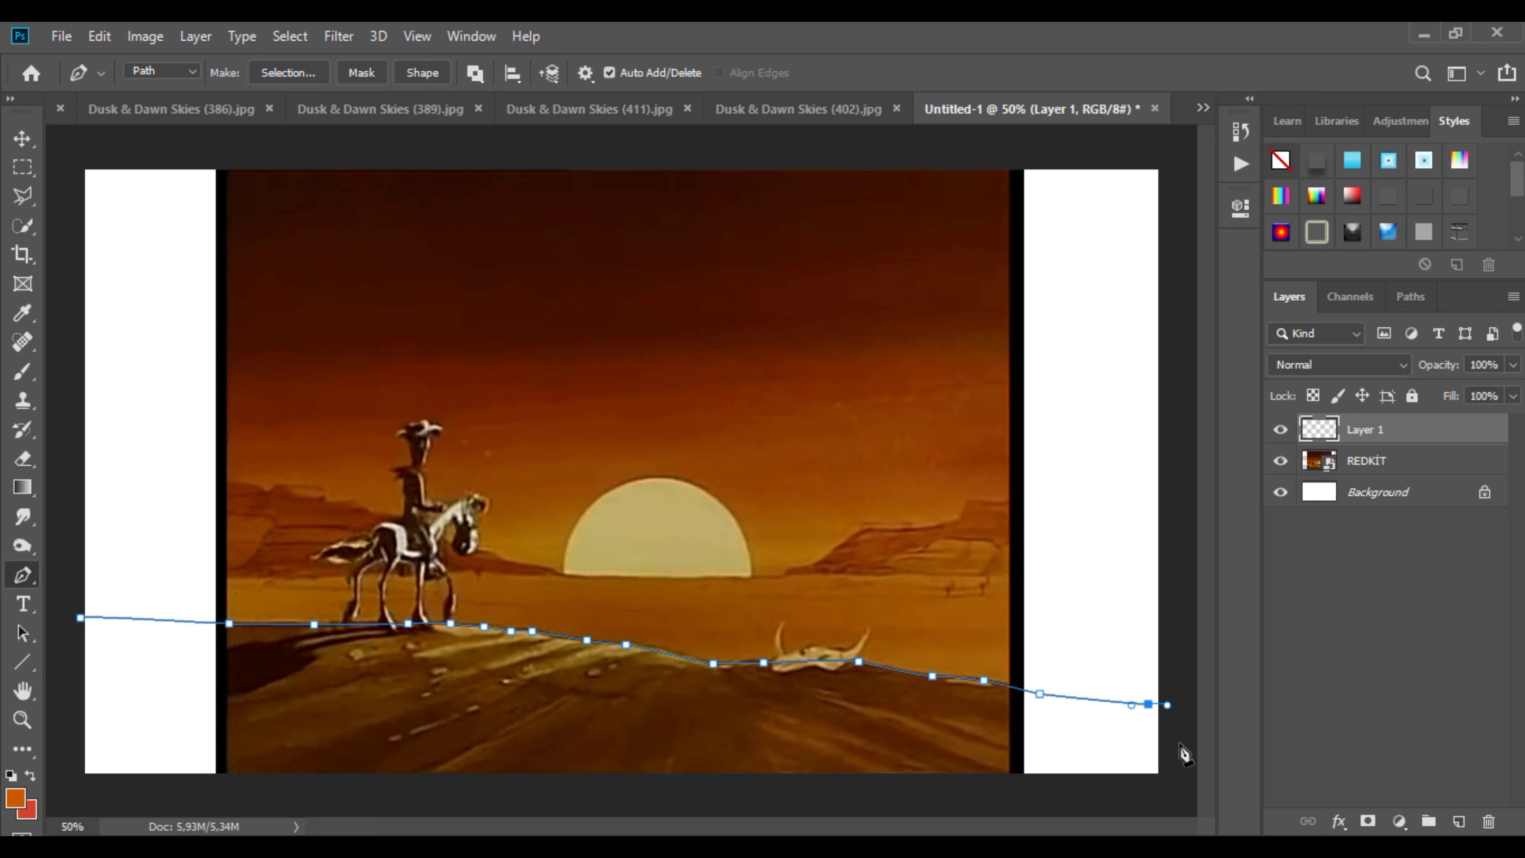
Step: Close the hill outline path below the canvas edge and convert the path to a selection
click(63, 780)
click(81, 618)
right_click(139, 631)
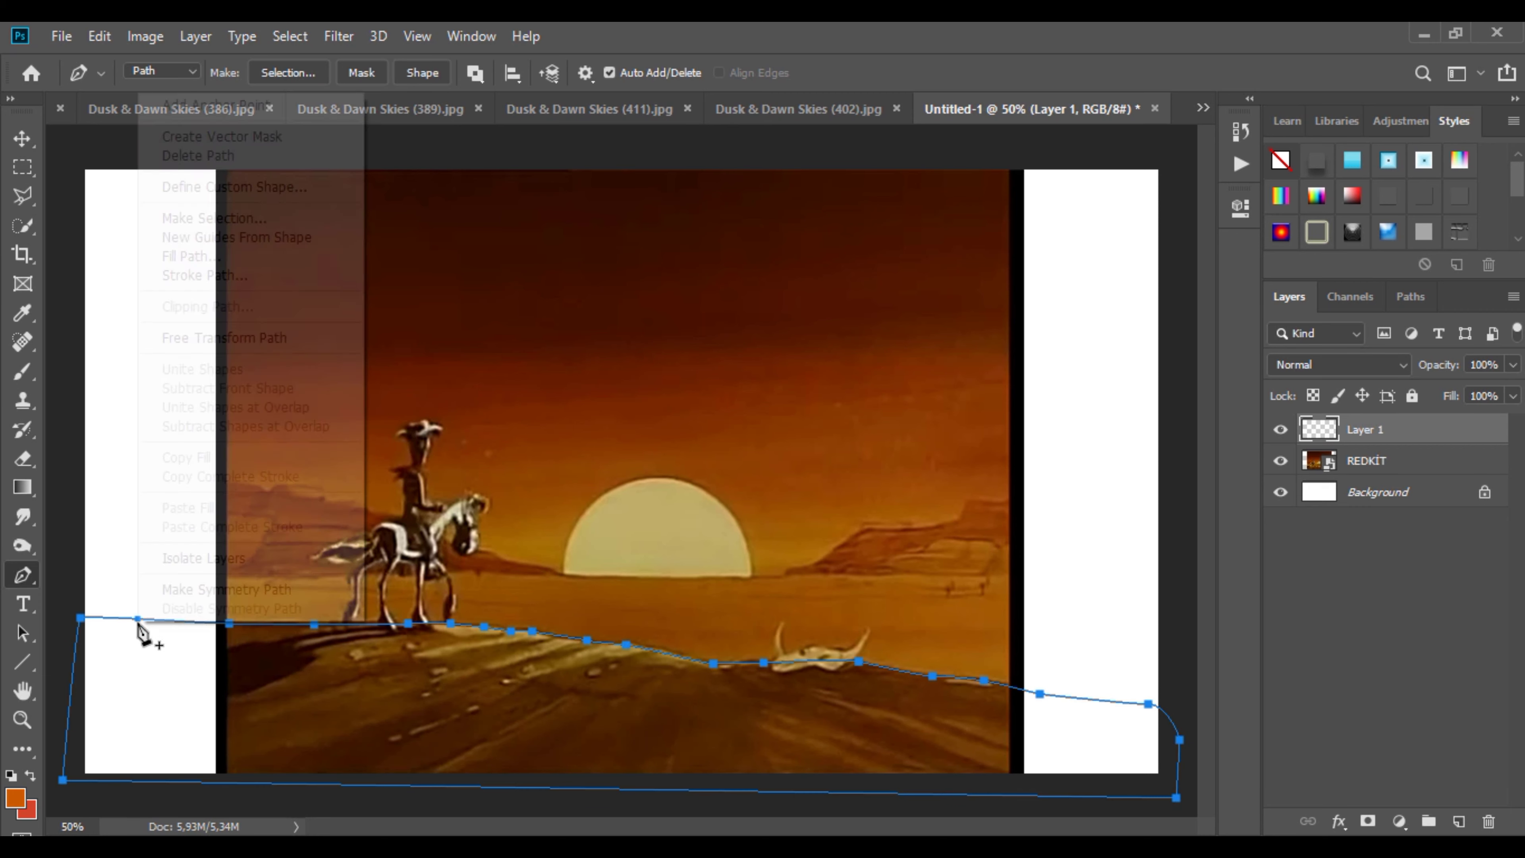
click(198, 221)
click(878, 223)
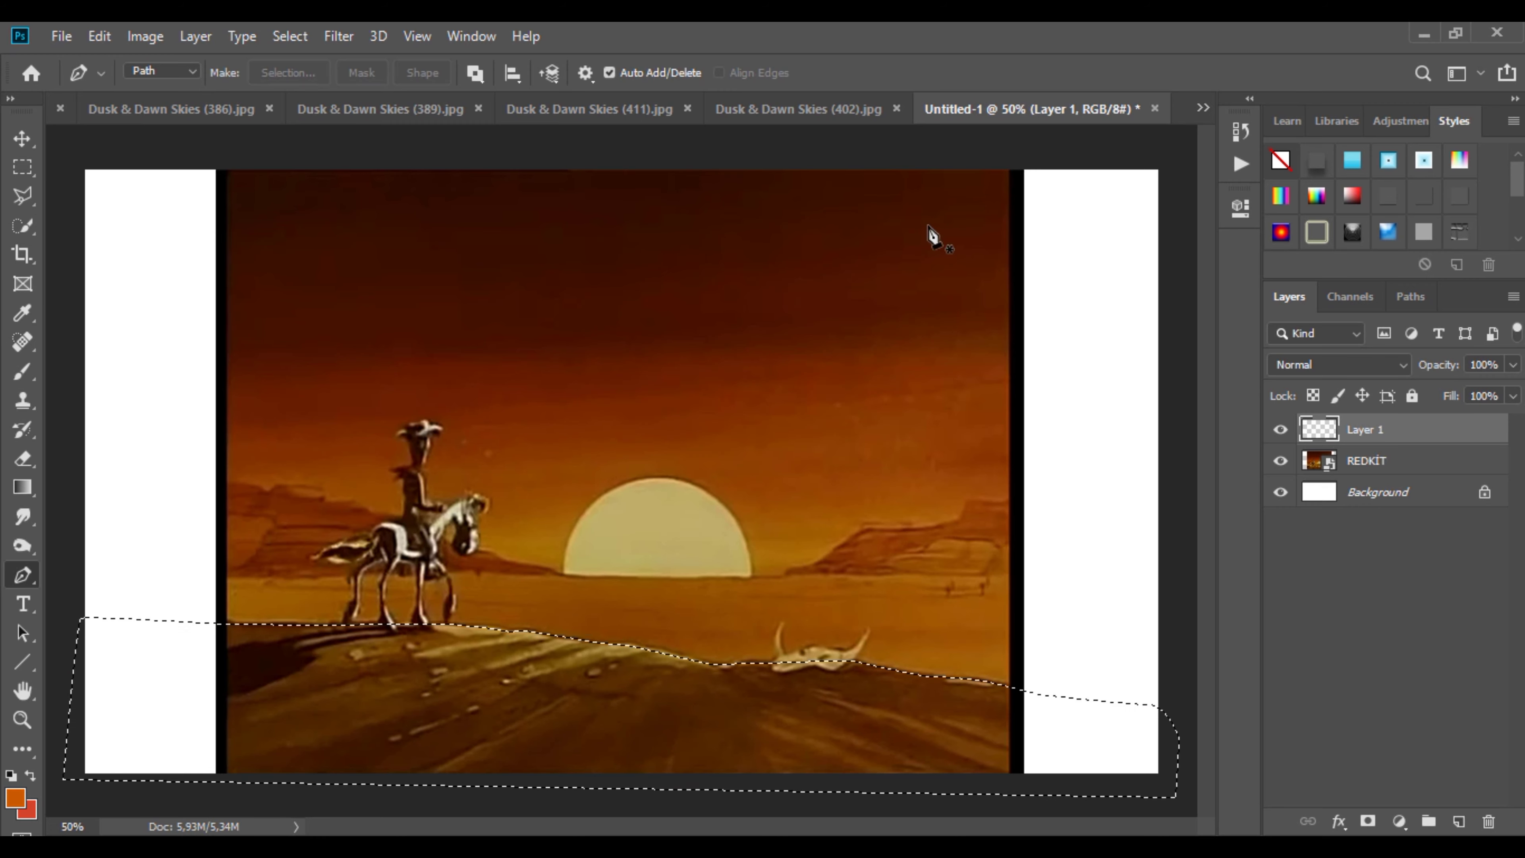
Step: Fill the selected hill area using an orange solid color fill layer
click(1400, 821)
click(1403, 426)
click(1435, 359)
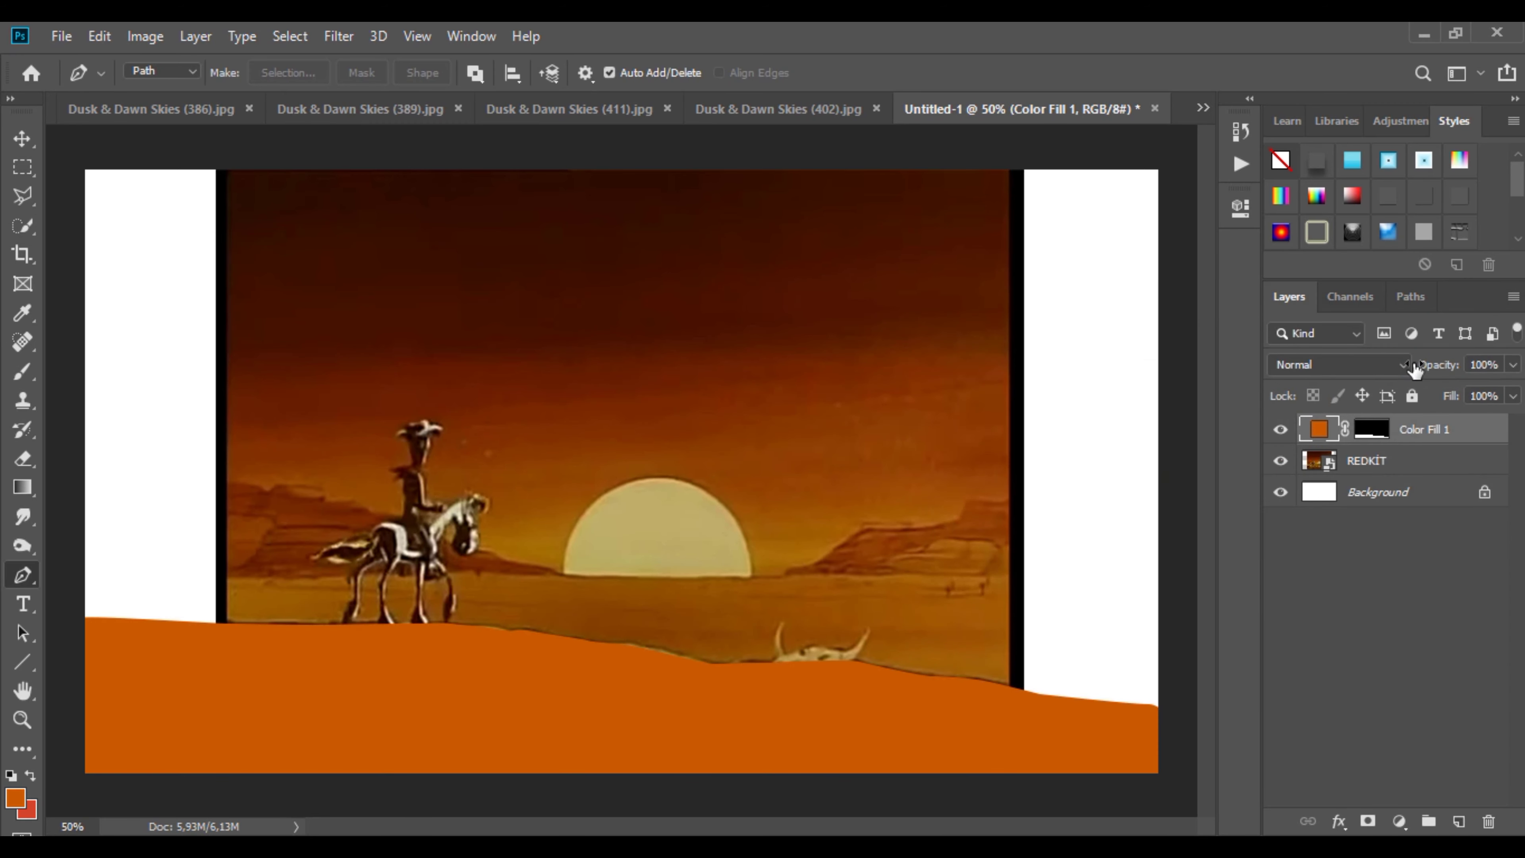
Step: Paint white on the Color Fill 1 mask to cover the light gaps along the hill's upper edge
click(23, 372)
scroll(660, 683, up, 4)
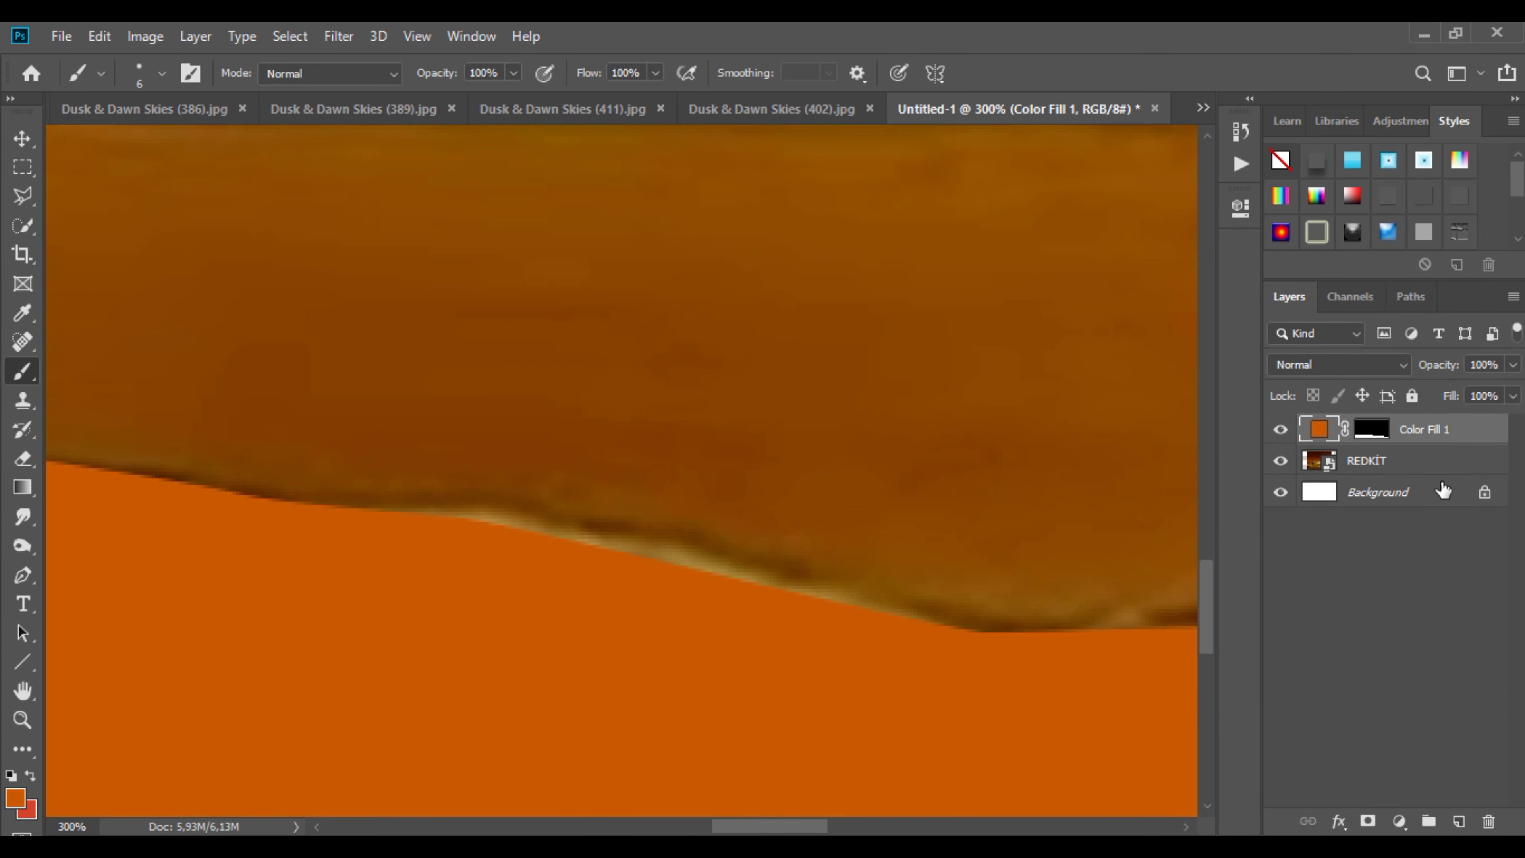
click(1373, 430)
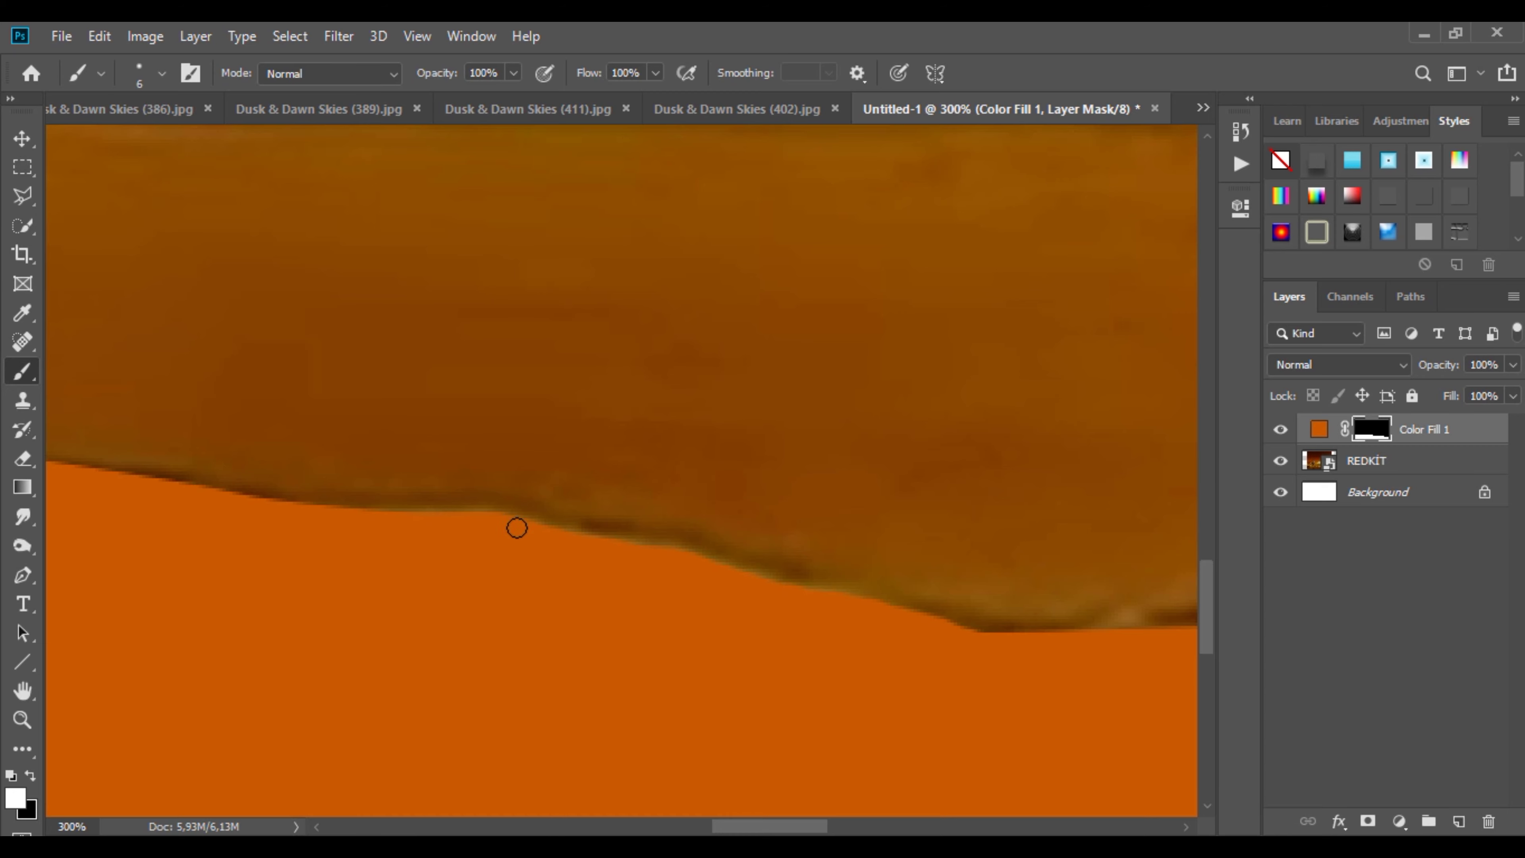
scroll(677, 526, down, 5)
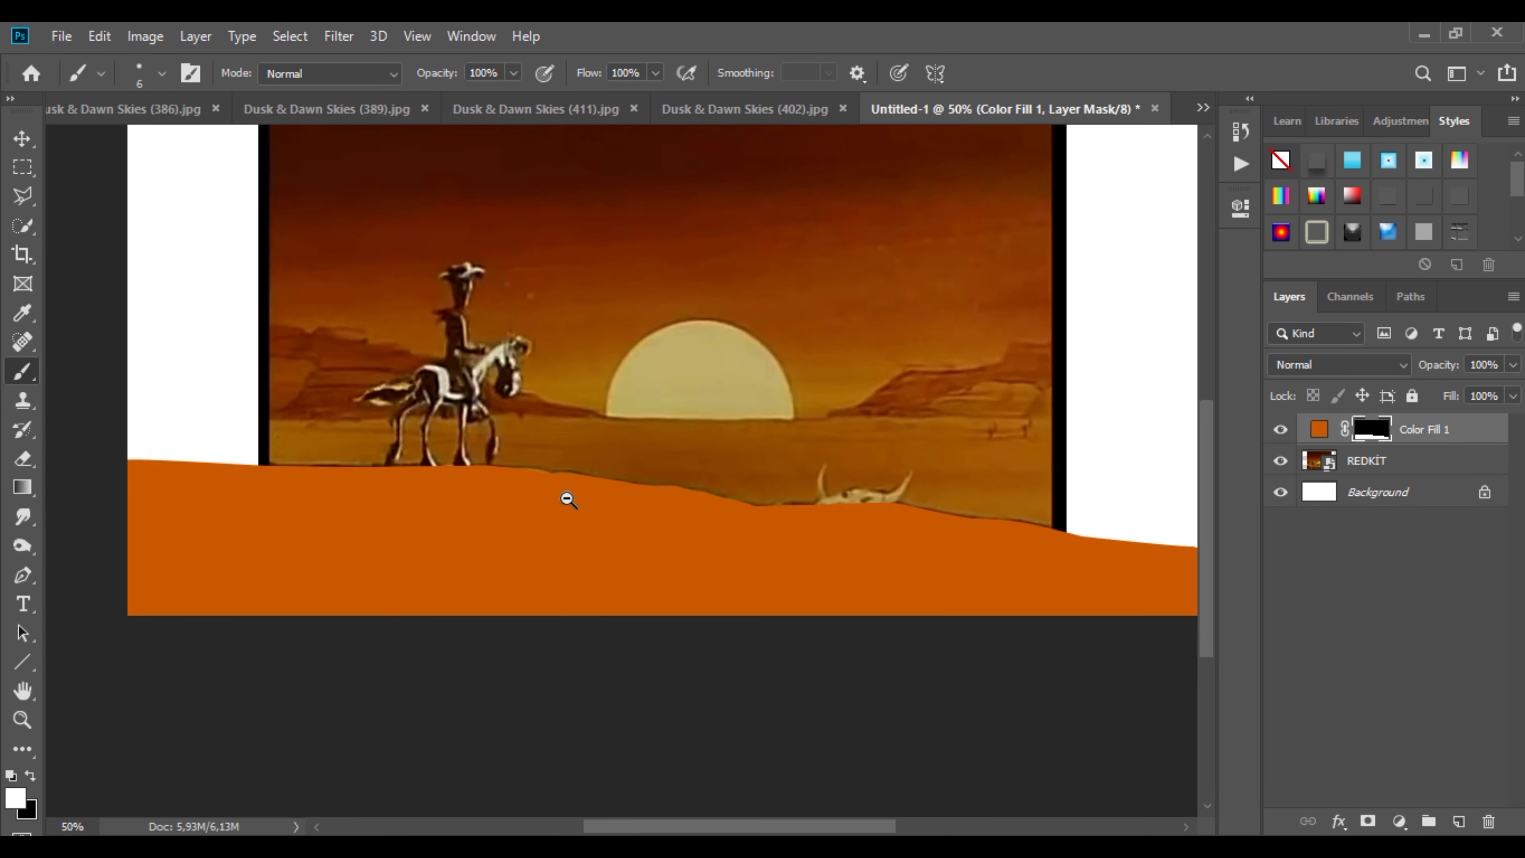
Step: Enlarge the placed rock-3317883 photo to span the canvas and lower it so its sandy ground covers the hill
drag(616, 380, 574, 522)
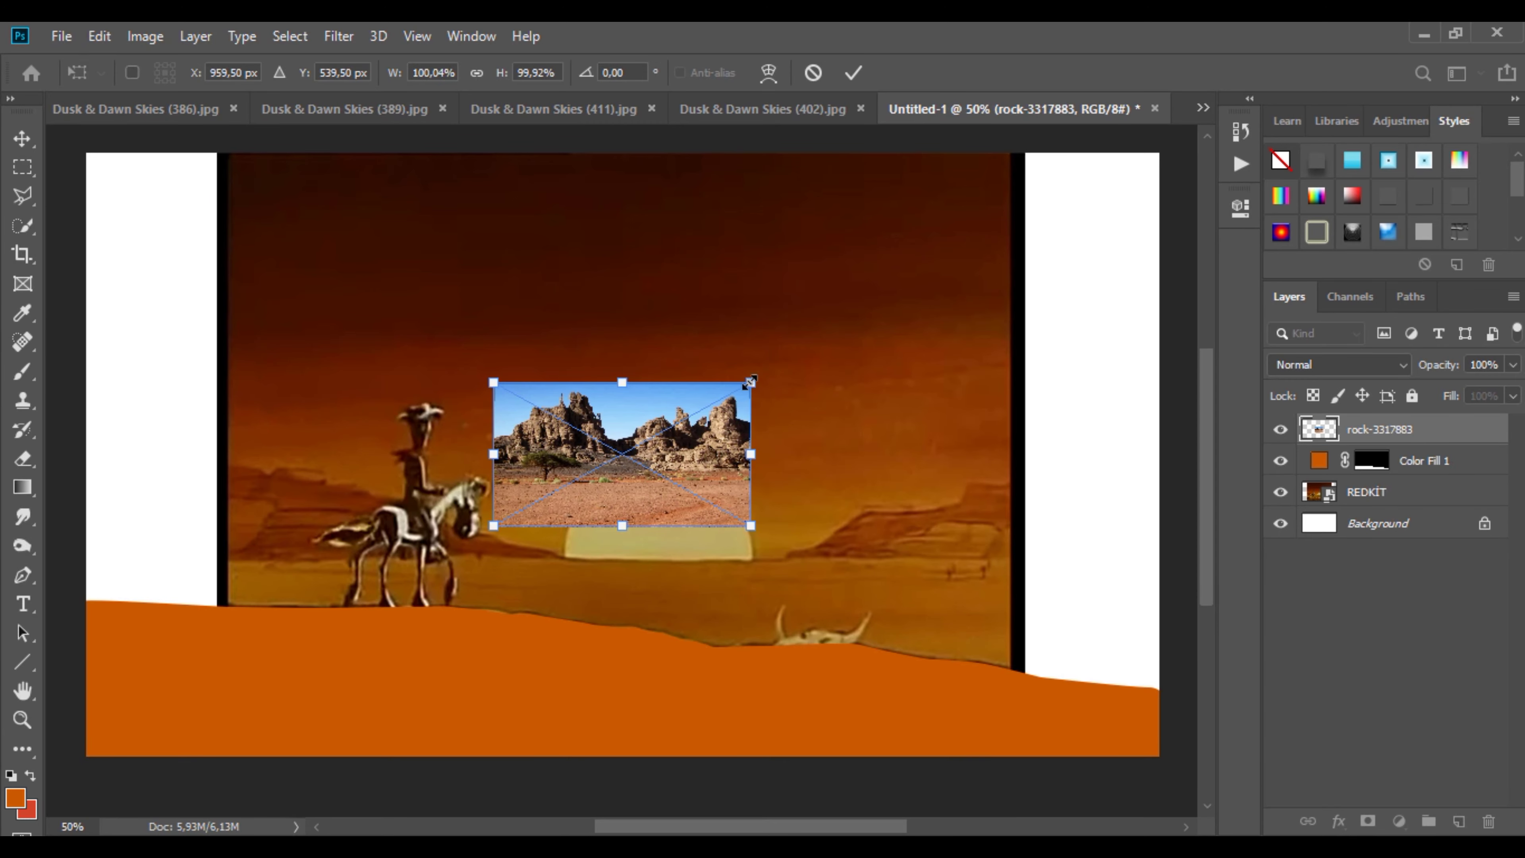
drag(752, 382, 1184, 143)
drag(487, 530, 52, 744)
drag(541, 618, 540, 653)
click(854, 72)
Step: Clip the rock-3317883 layer to Color Fill 1 and nudge it so only sandy ground shows on the hill
right_click(1416, 427)
click(1241, 507)
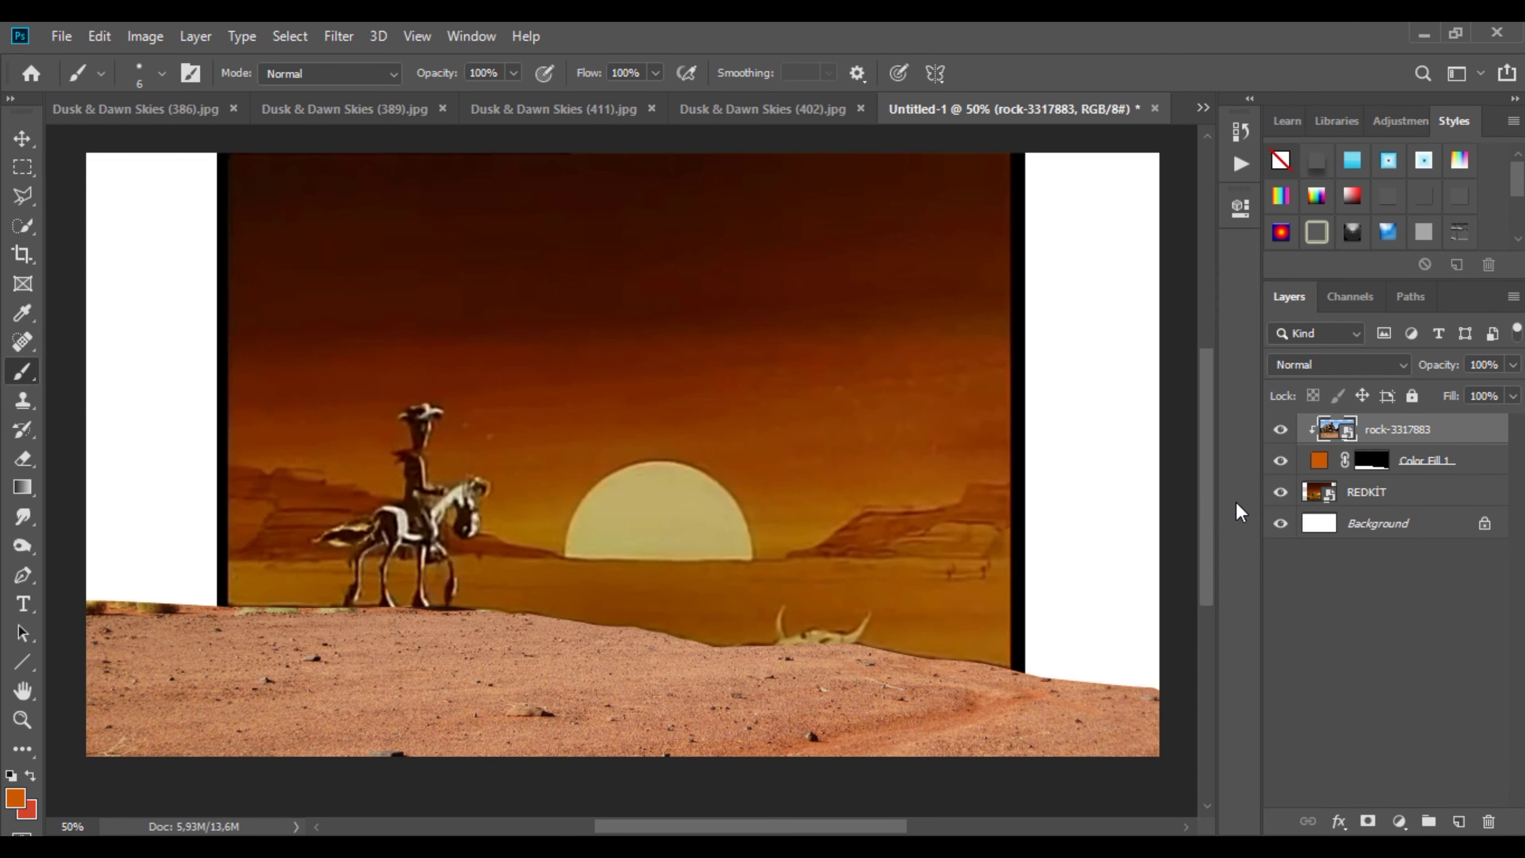
key(v)
drag(262, 625, 265, 619)
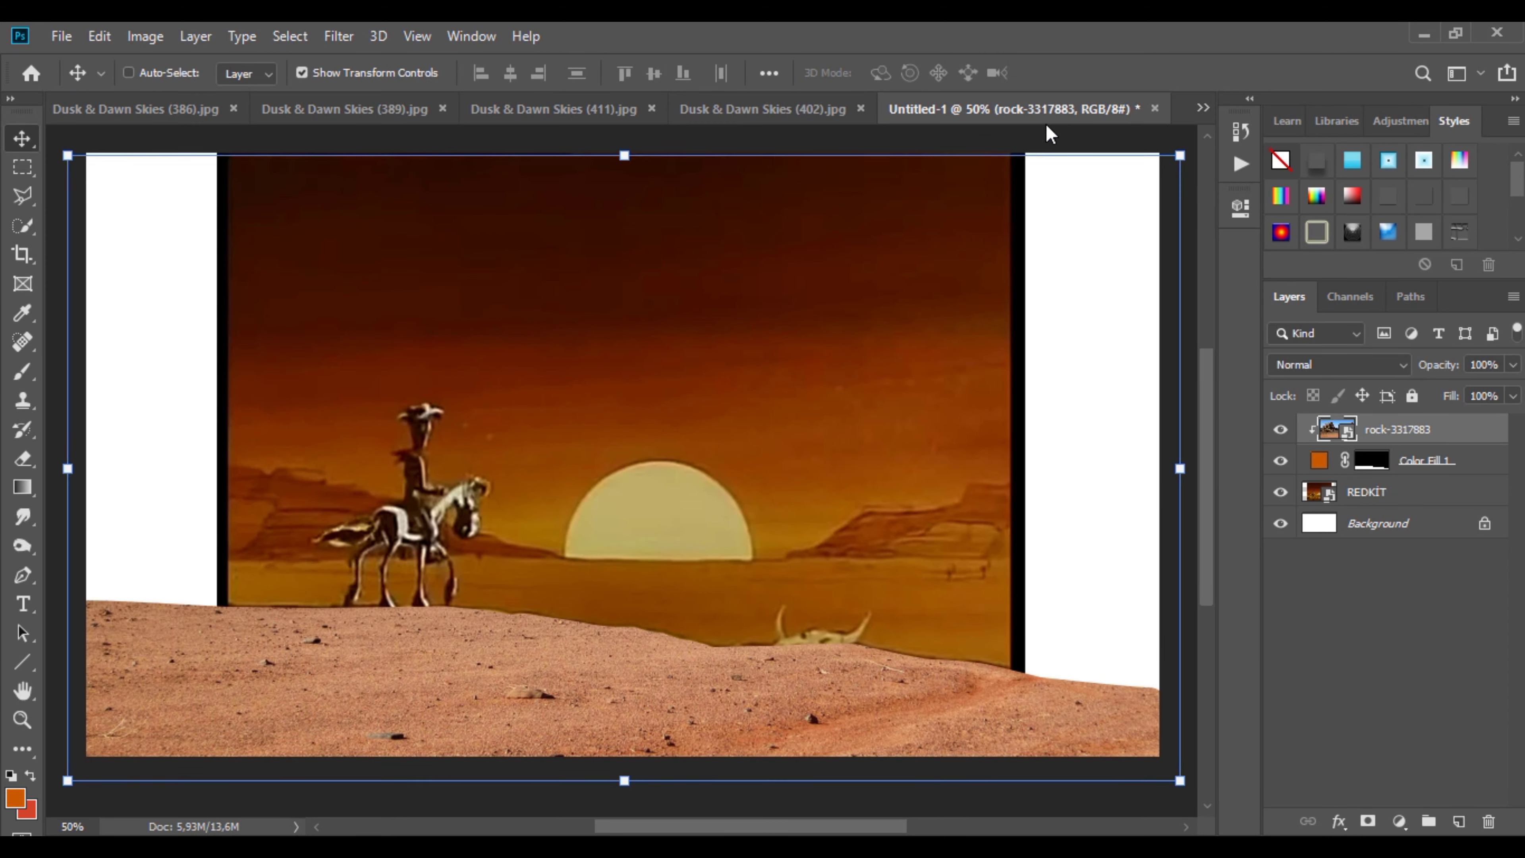
Step: Scale down the placed cowboy cutout and position it over the cartoon rider on the hill
click(32, 169)
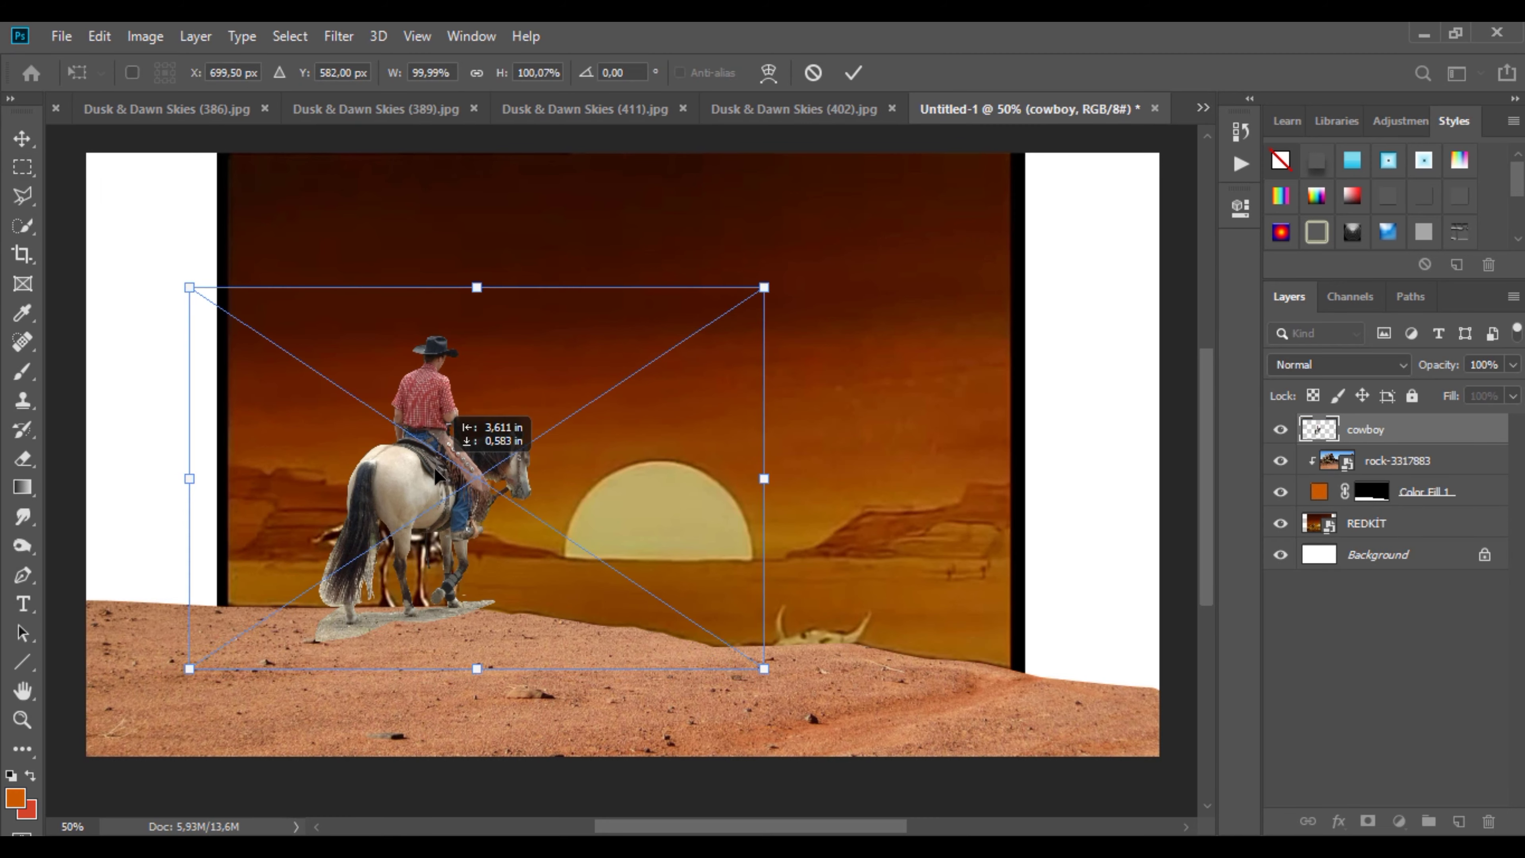
drag(756, 286, 657, 351)
drag(445, 411, 462, 400)
click(859, 73)
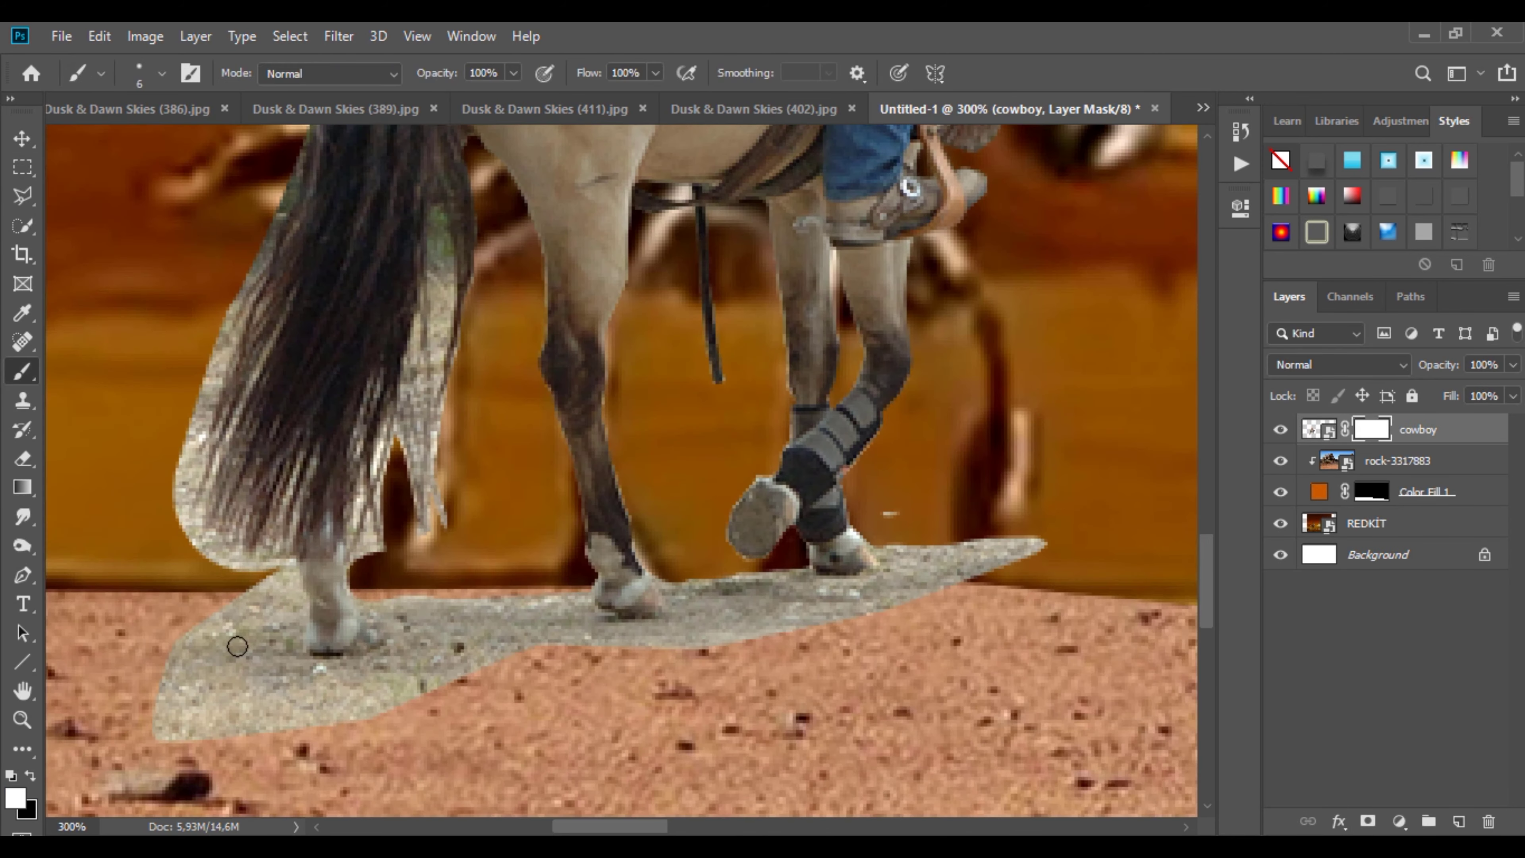
Step: Paint black on the cowboy layer mask to hide the leftover grey ground around the horse's hooves and tail
mouse_move(586, 594)
mouse_down()
mouse_move(537, 625)
mouse_move(514, 601)
mouse_move(385, 606)
mouse_move(377, 672)
mouse_move(293, 665)
mouse_move(291, 575)
mouse_move(278, 659)
mouse_move(253, 665)
mouse_move(213, 723)
mouse_move(261, 449)
mouse_move(231, 464)
mouse_up()
scroll(304, 296, up, 3)
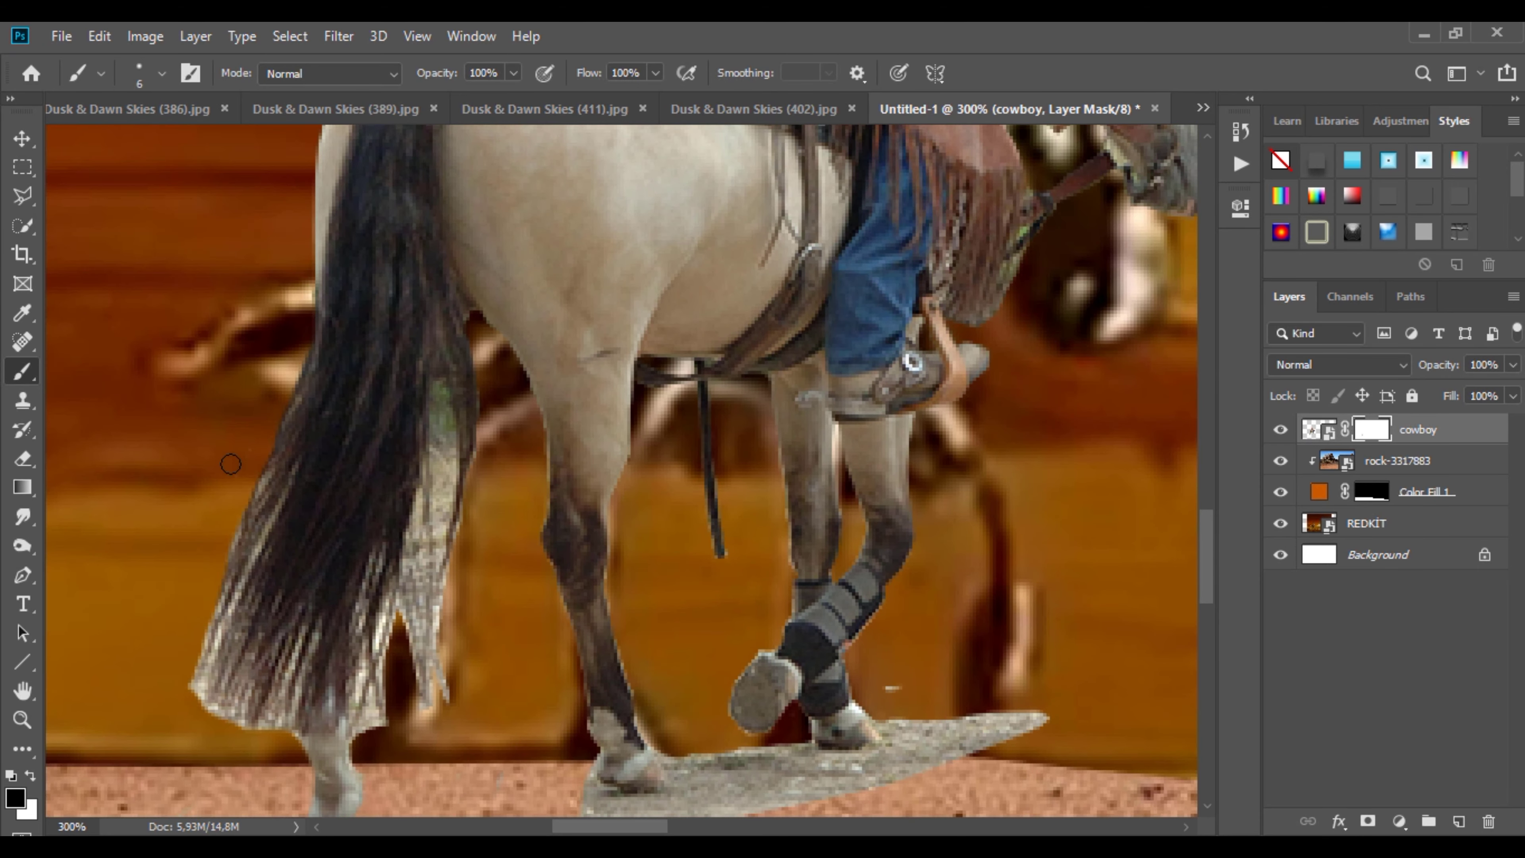
mouse_move(376, 757)
mouse_down()
mouse_move(483, 536)
mouse_move(439, 420)
mouse_move(452, 612)
mouse_move(418, 652)
mouse_up()
mouse_move(1042, 719)
mouse_down()
mouse_move(905, 750)
mouse_move(754, 565)
mouse_up()
mouse_move(751, 571)
mouse_down()
mouse_move(521, 561)
mouse_move(510, 616)
mouse_move(455, 617)
mouse_up()
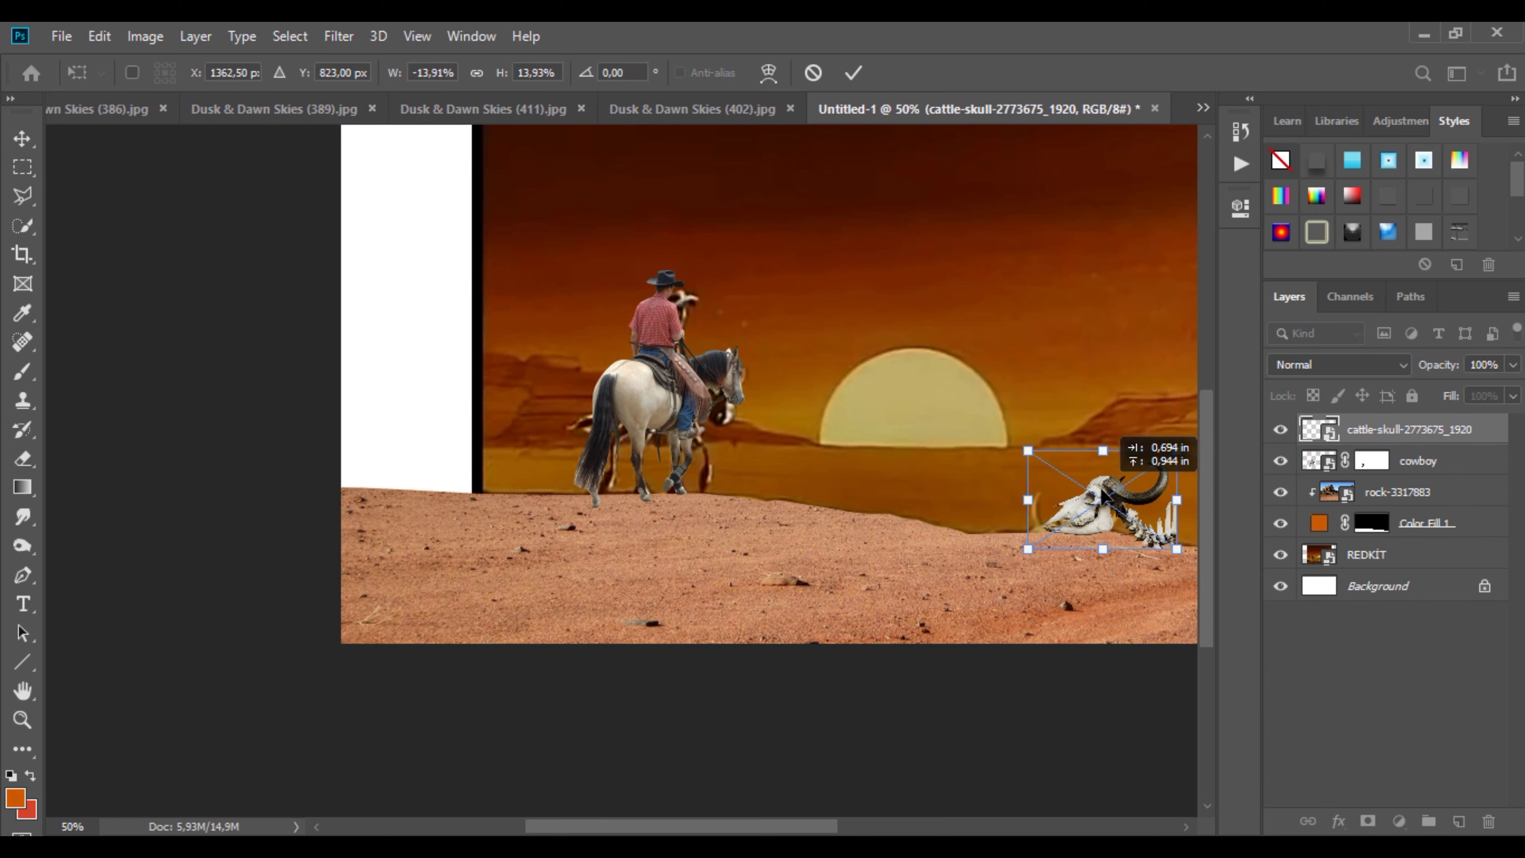
Step: Move the placed cattle skull left along the hill edge and commit its placement
scroll(1063, 498, up, 4)
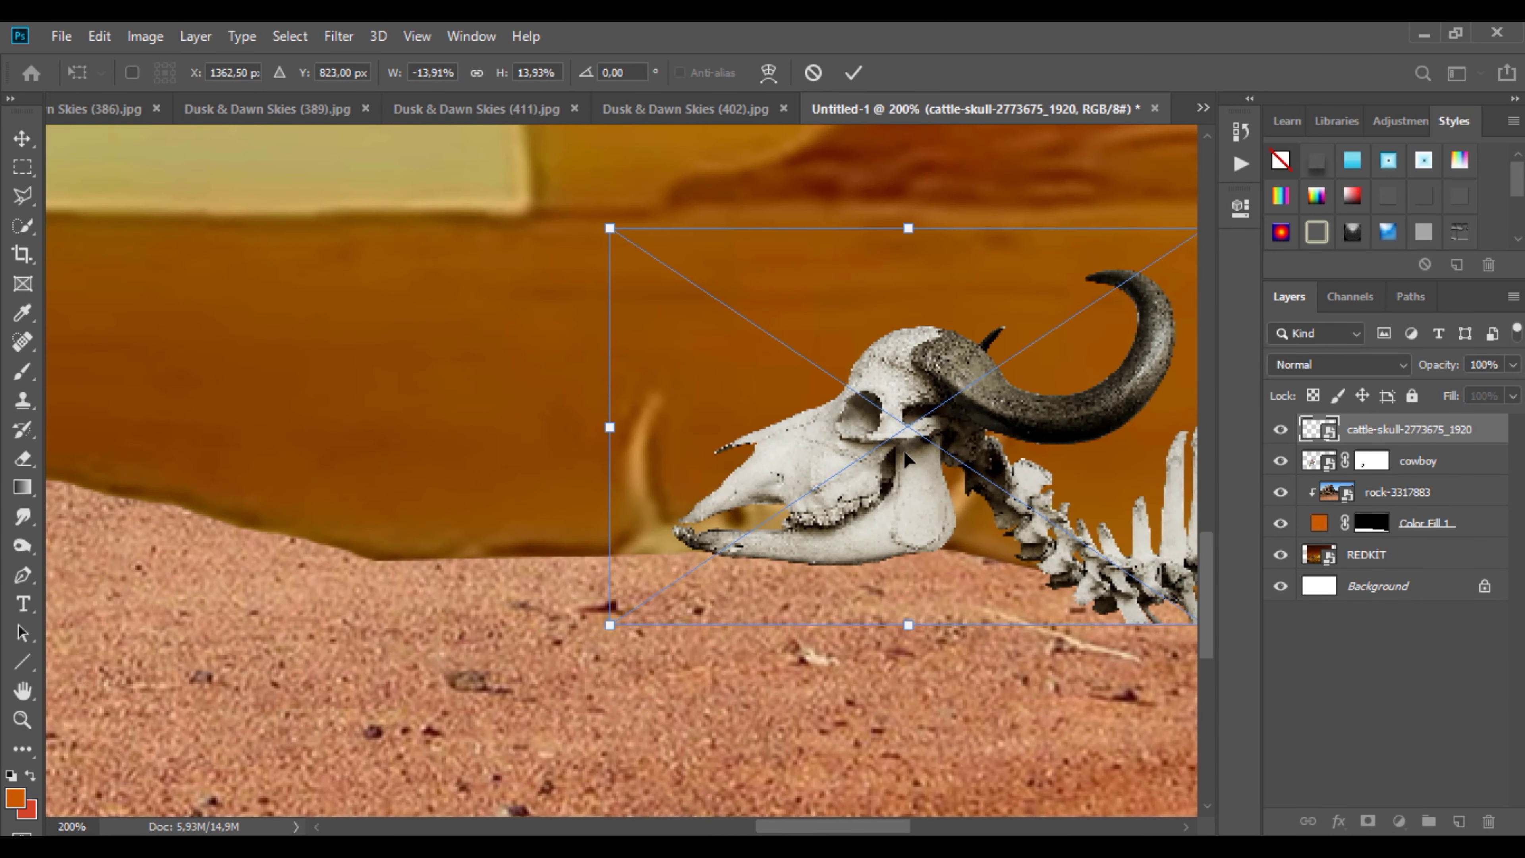
drag(907, 459, 714, 444)
key(Return)
key(b)
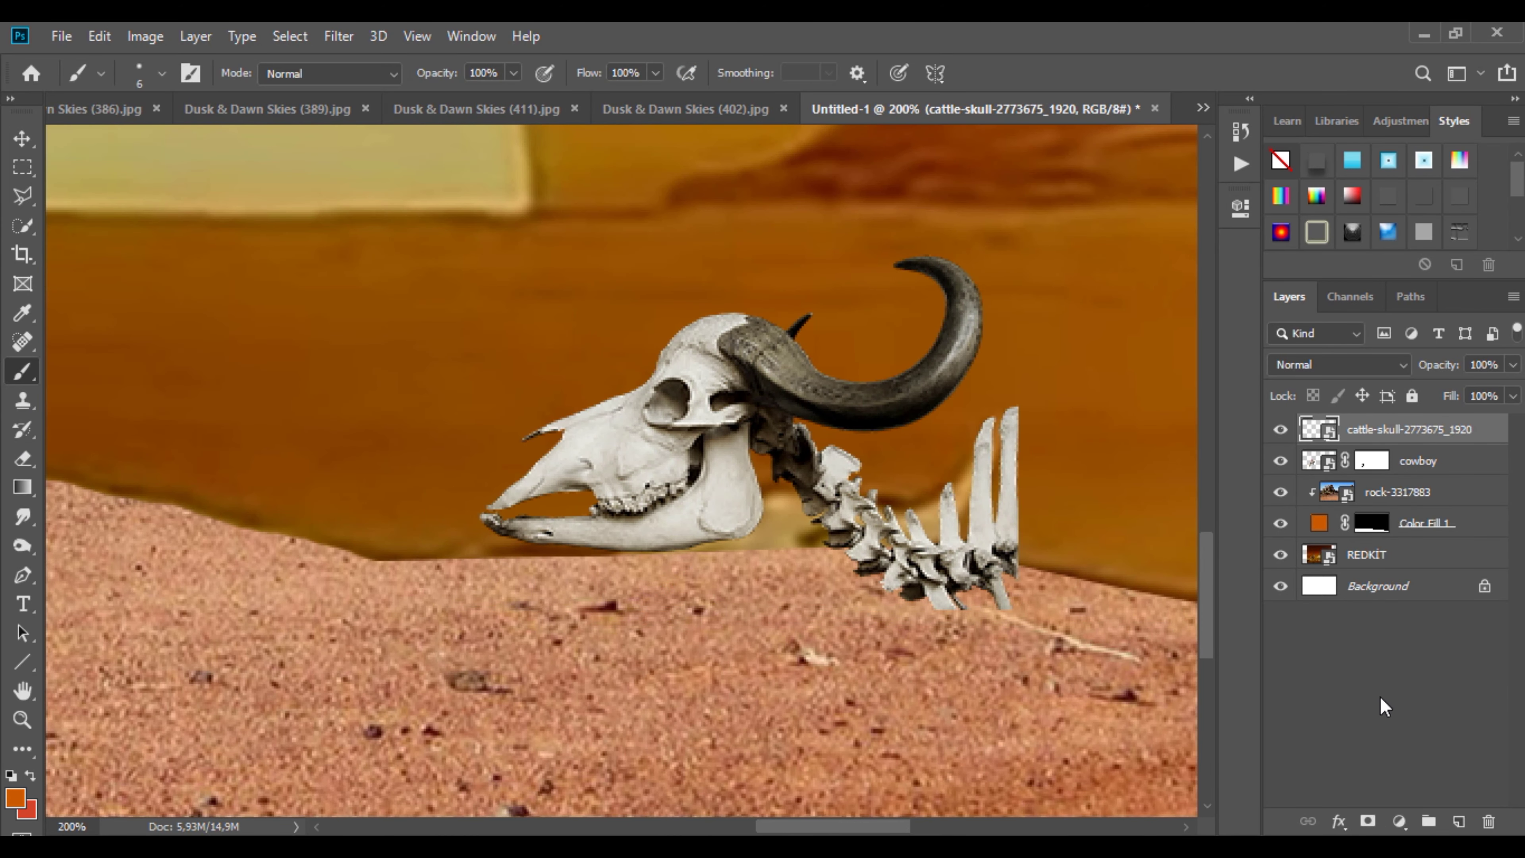
Step: Add a mask to the cattle skull and hide its spine using 44 px and 21 px brushes, keeping the first neck bones
click(1368, 821)
right_click(1040, 418)
click(858, 382)
click(676, 636)
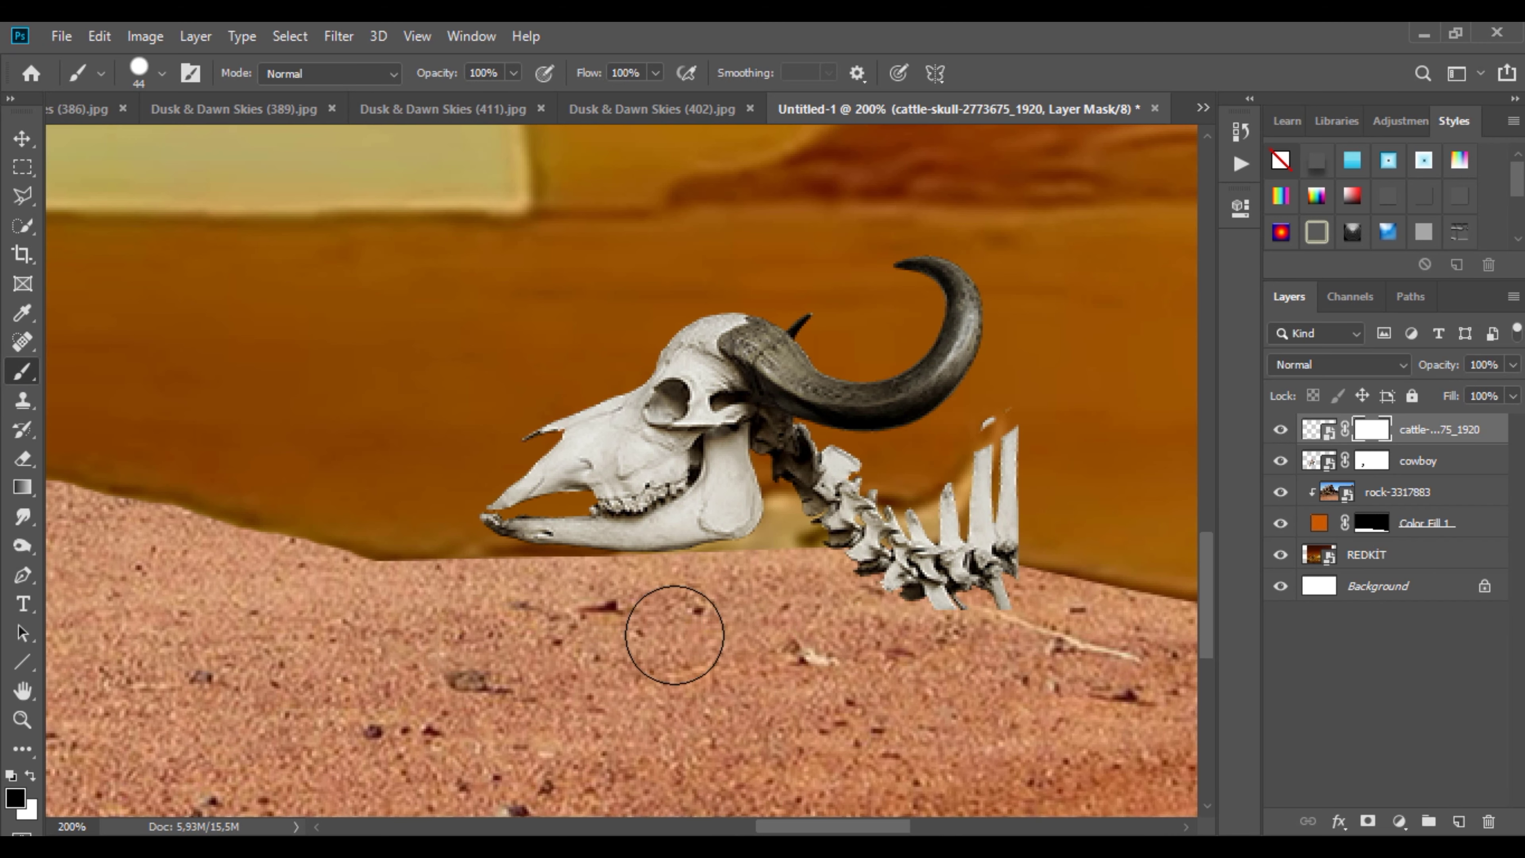
mouse_move(852, 551)
mouse_down()
mouse_move(999, 455)
mouse_move(882, 553)
mouse_up()
right_click(881, 554)
click(845, 382)
click(502, 351)
mouse_move(816, 494)
mouse_down()
mouse_move(855, 470)
mouse_move(799, 479)
mouse_up()
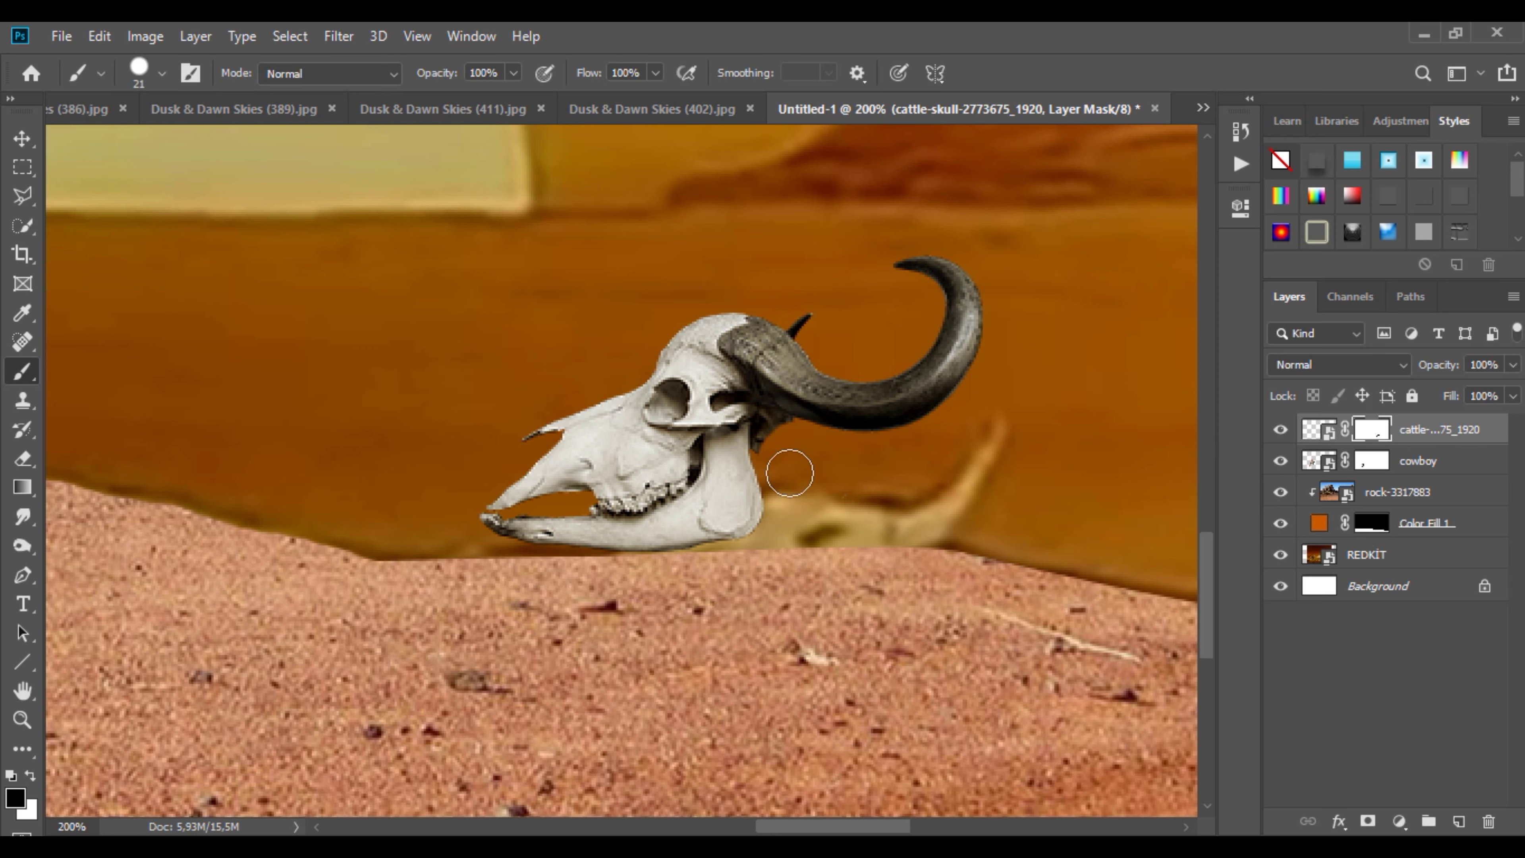
click(31, 777)
drag(779, 433, 832, 490)
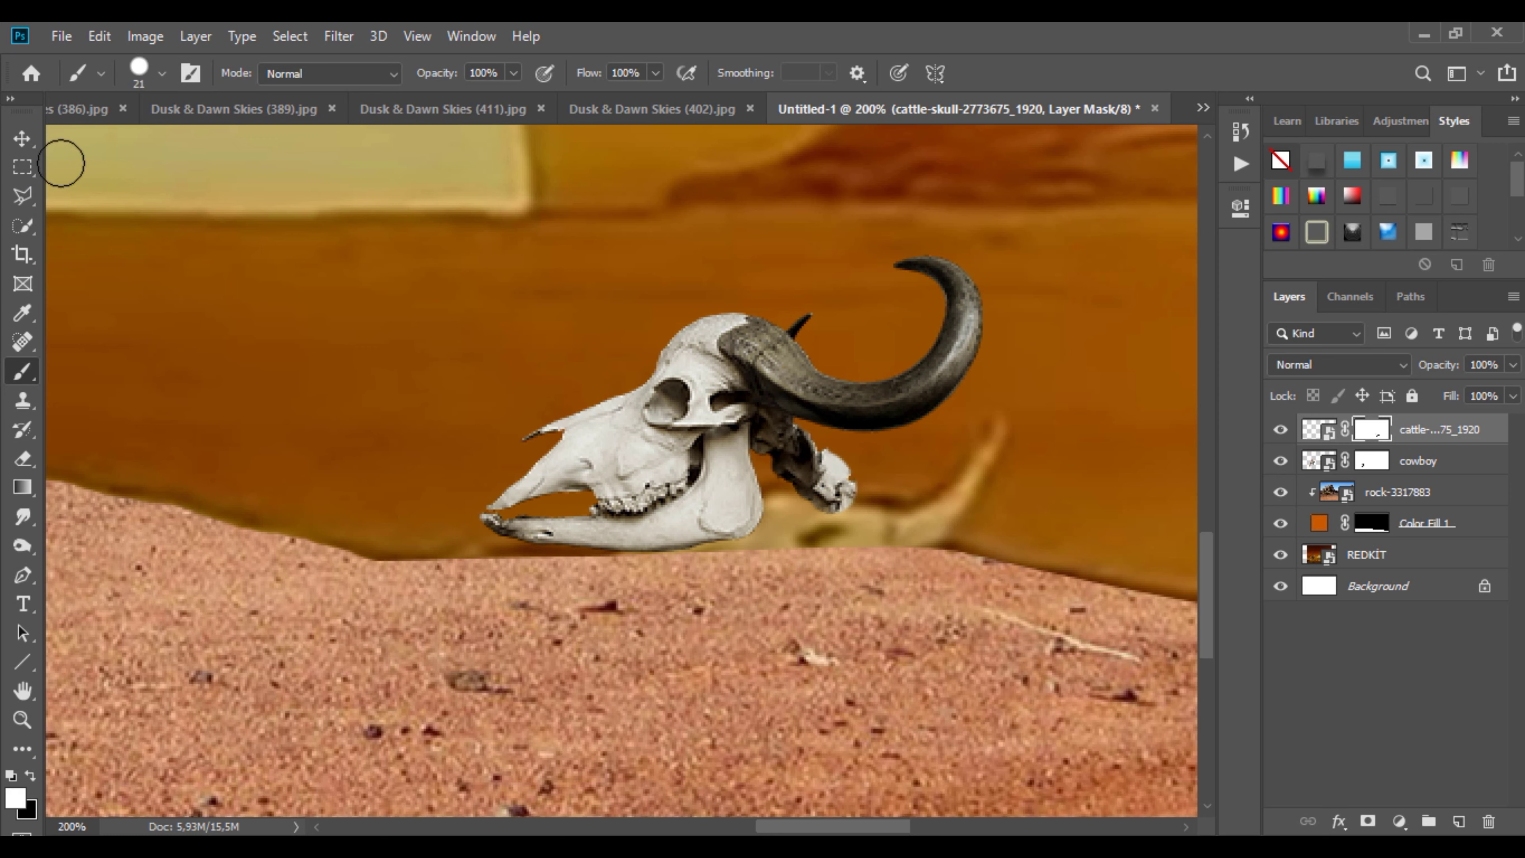
Step: Rasterize the cattle skull layer and bake its mask into the pixels
right_click(1436, 438)
click(1262, 415)
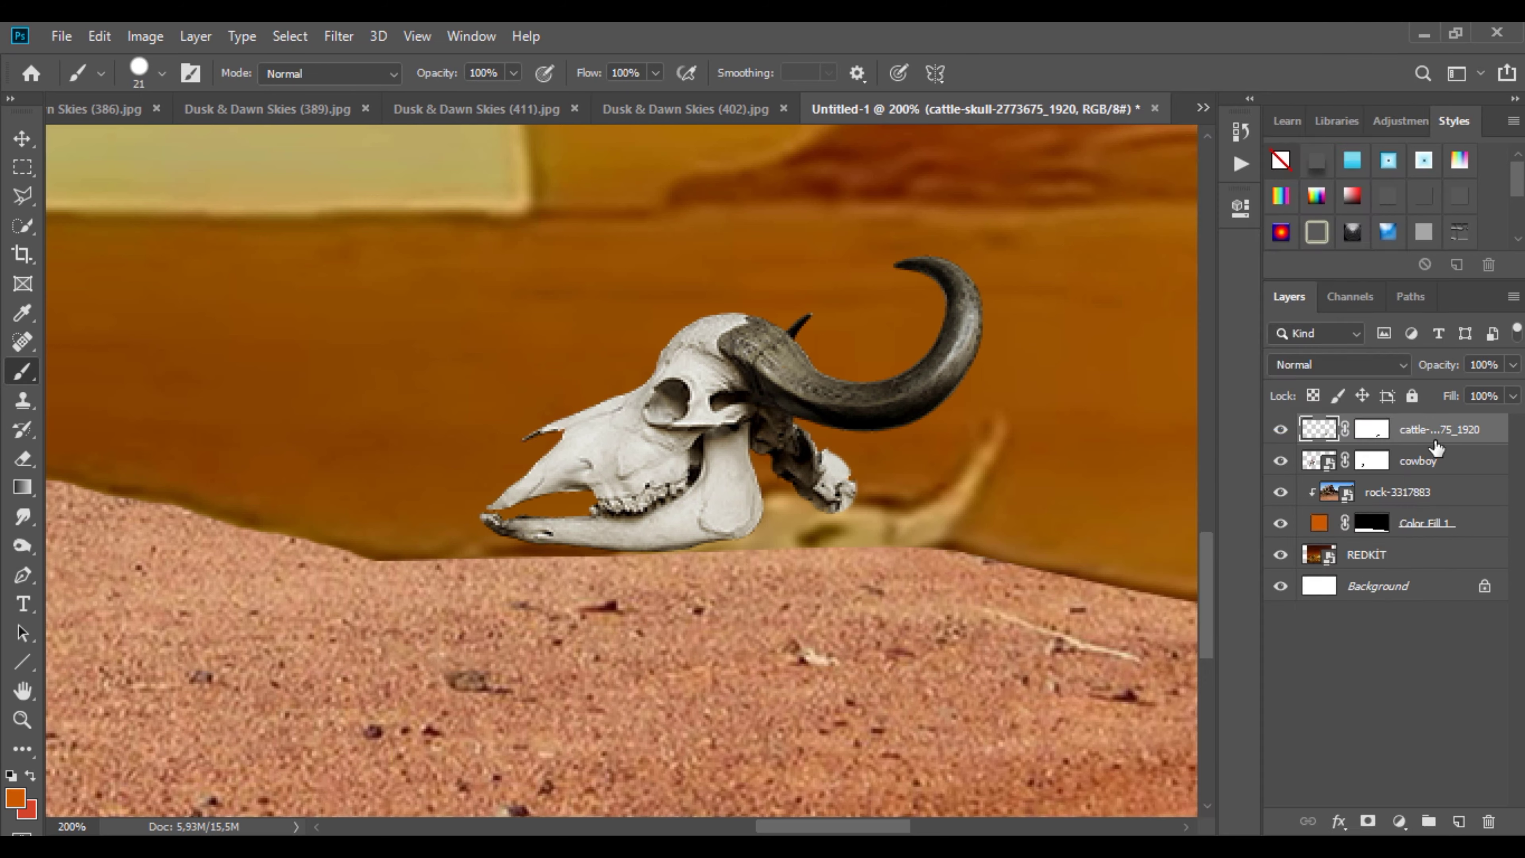
right_click(1440, 442)
click(1237, 335)
right_click(1438, 429)
click(1278, 414)
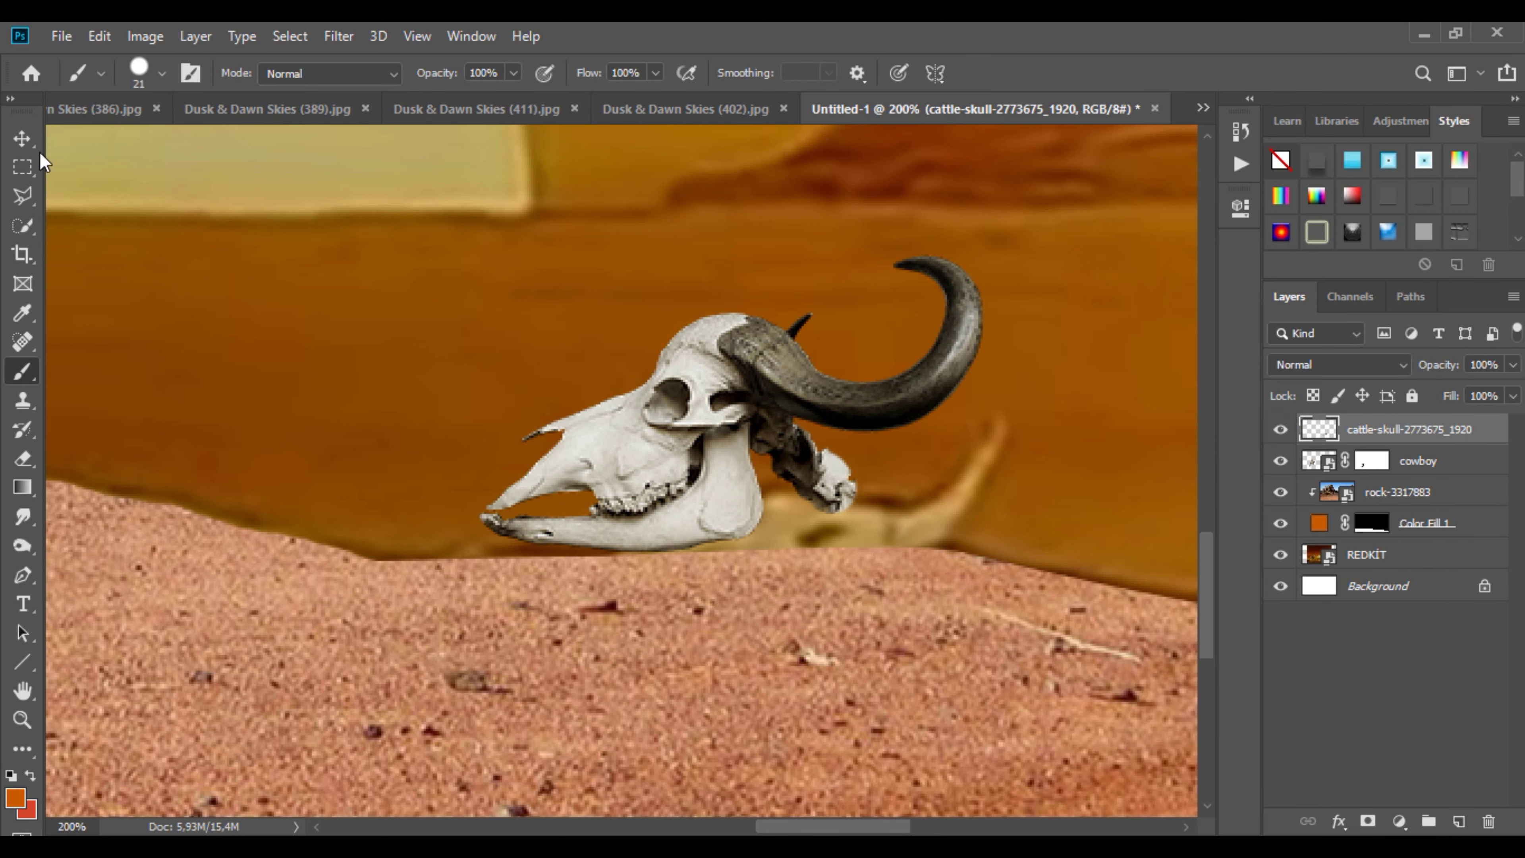
Step: Warp the cattle skull to stretch its snout outward, lower its crown and extend the horn
click(99, 36)
click(235, 519)
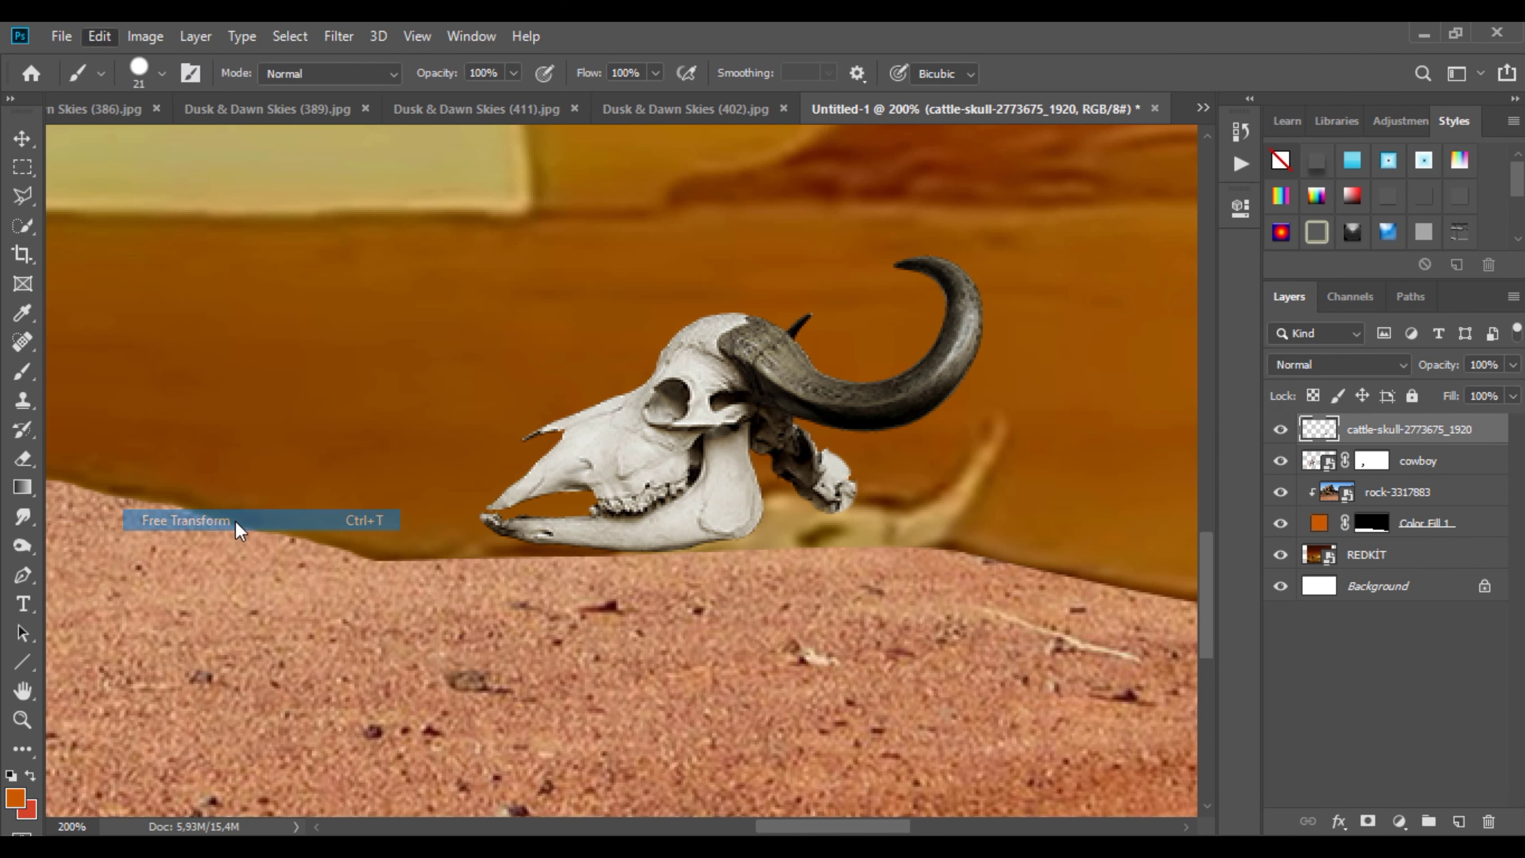
right_click(700, 430)
click(727, 568)
drag(713, 429, 723, 430)
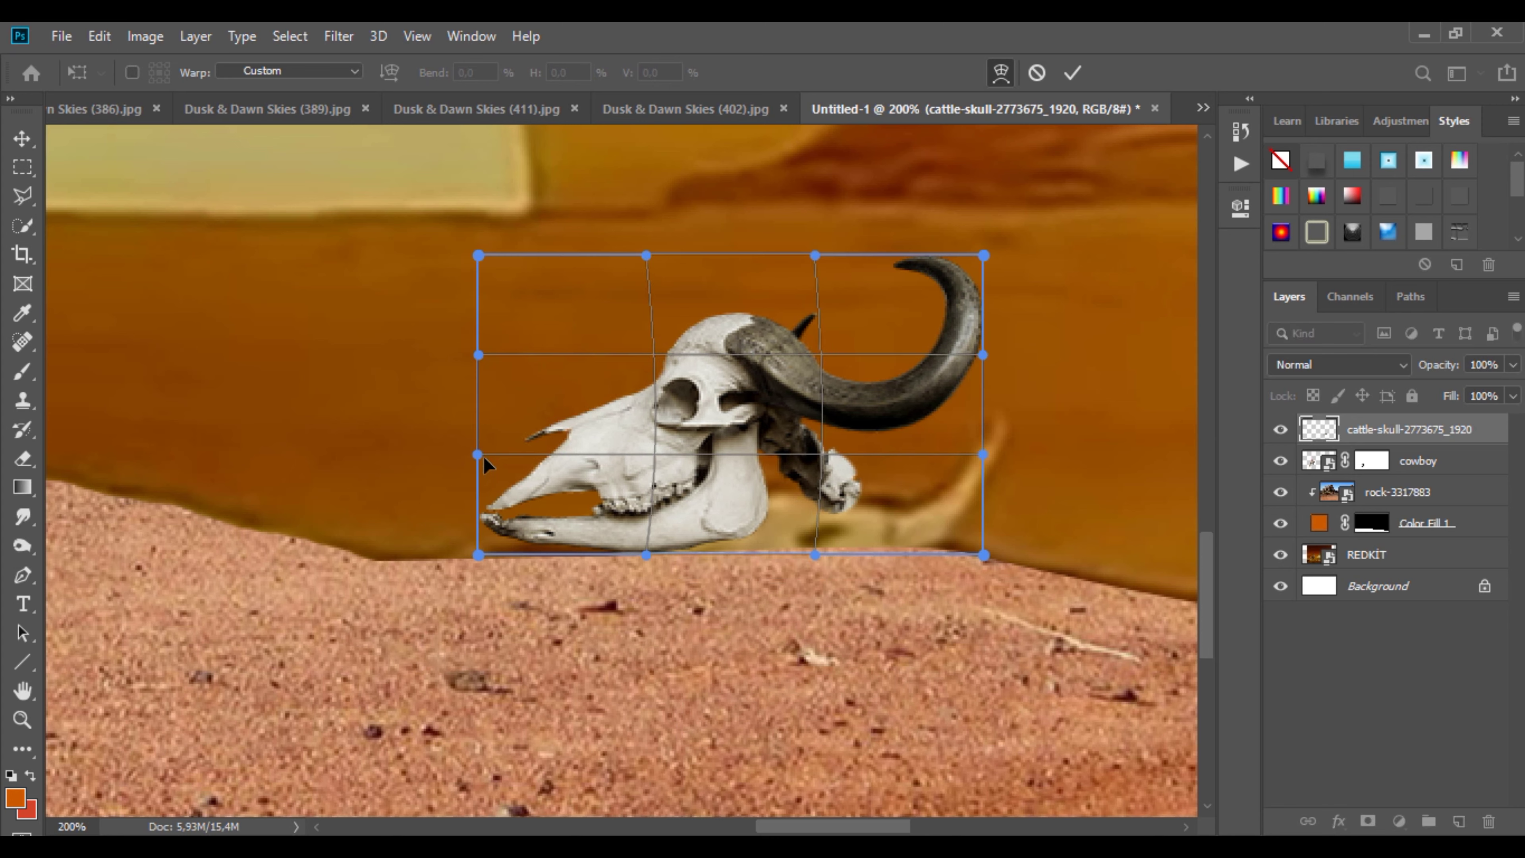
drag(520, 425, 446, 491)
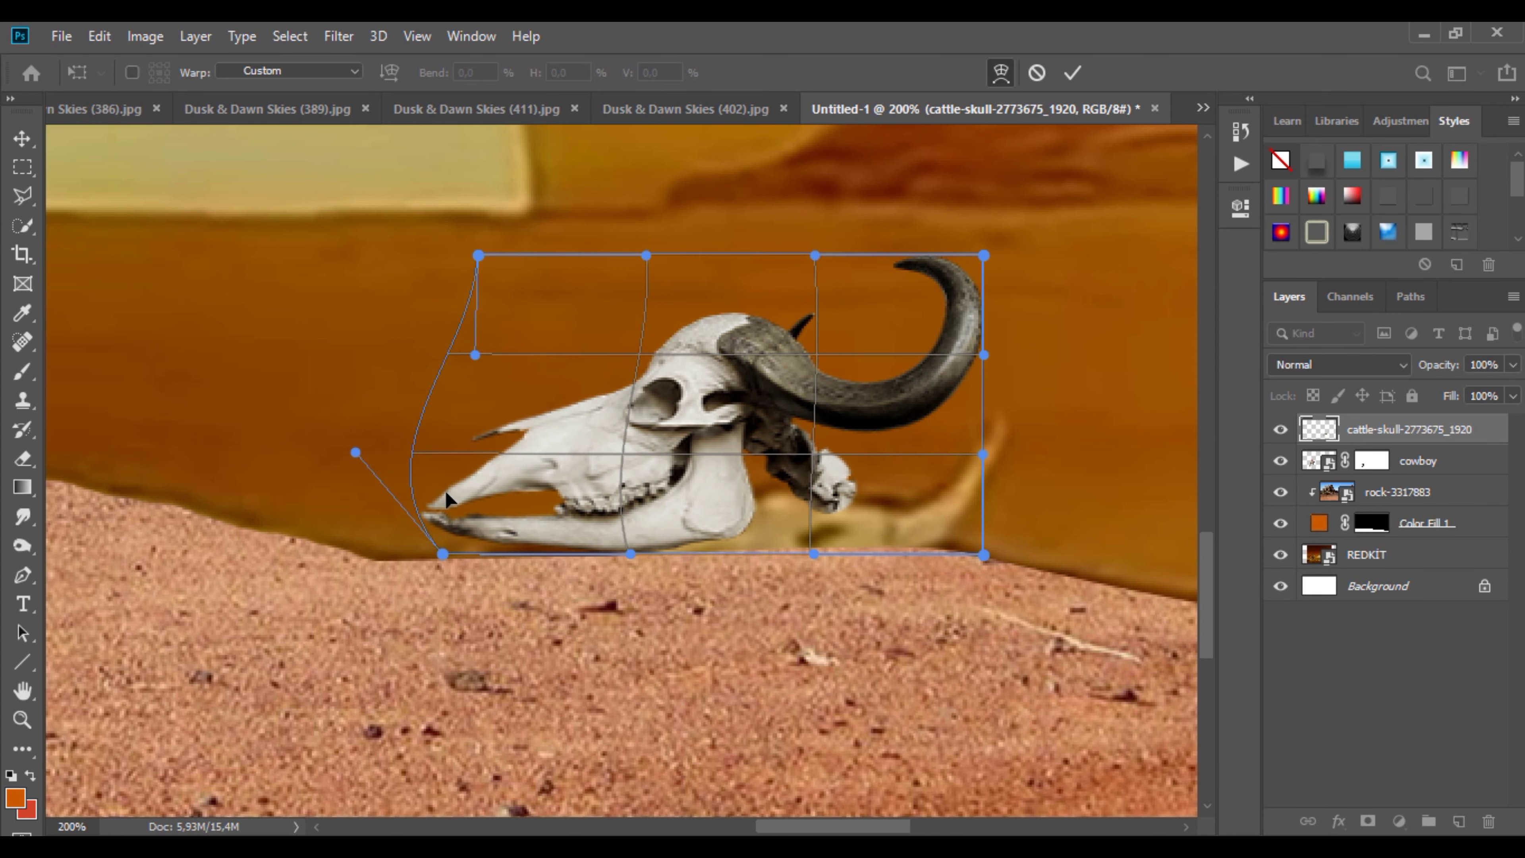
drag(734, 332, 734, 351)
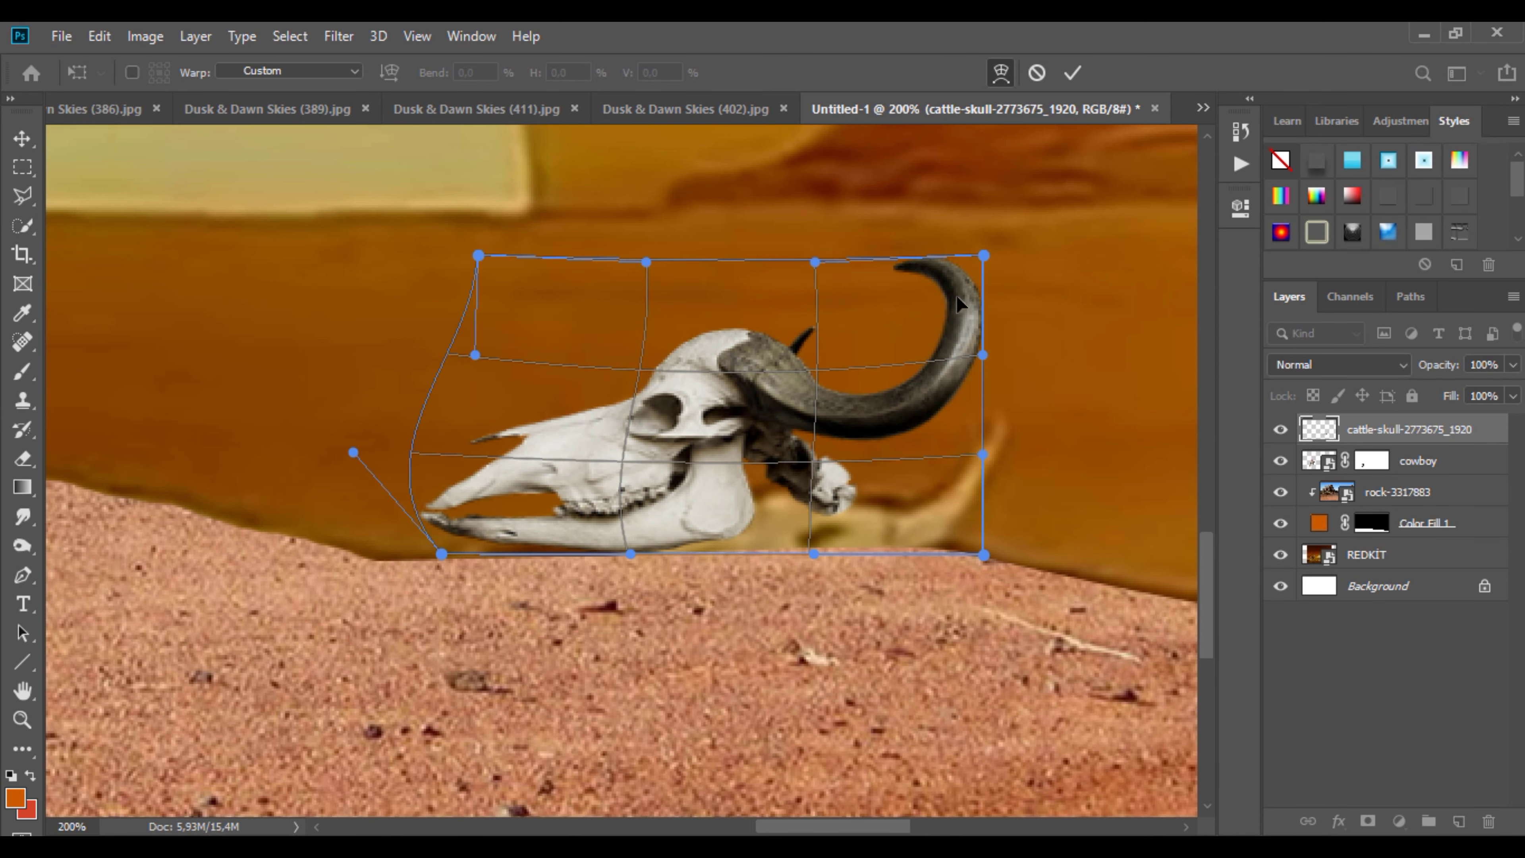
drag(959, 303, 973, 305)
click(1074, 75)
Step: Move the skull right over the cartoon skull and warp its jaw and crown to flatten it against the ground
key(v)
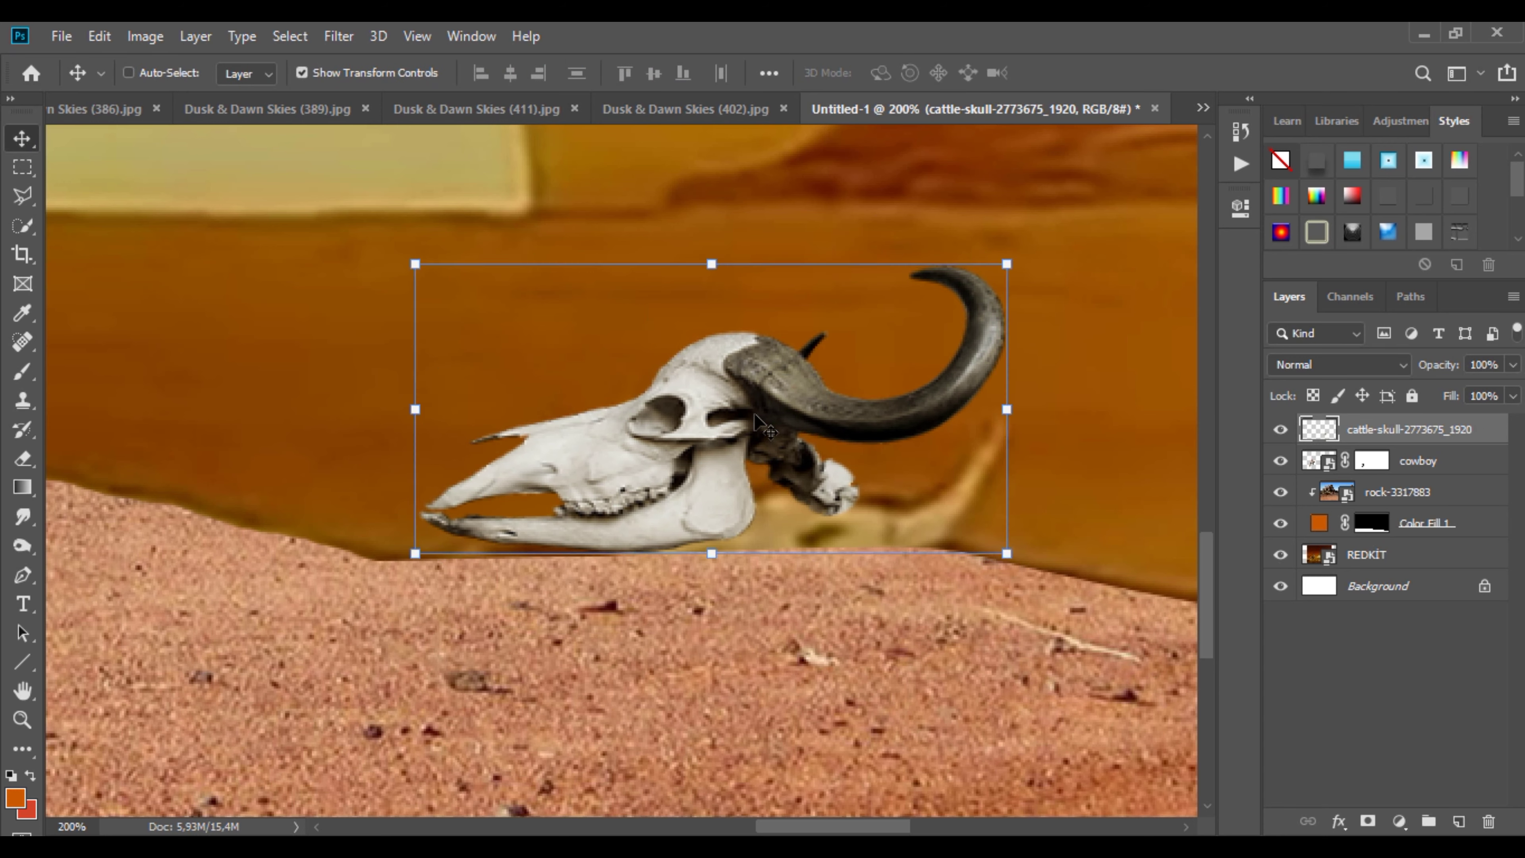
drag(755, 415, 940, 465)
key(ctrl+t)
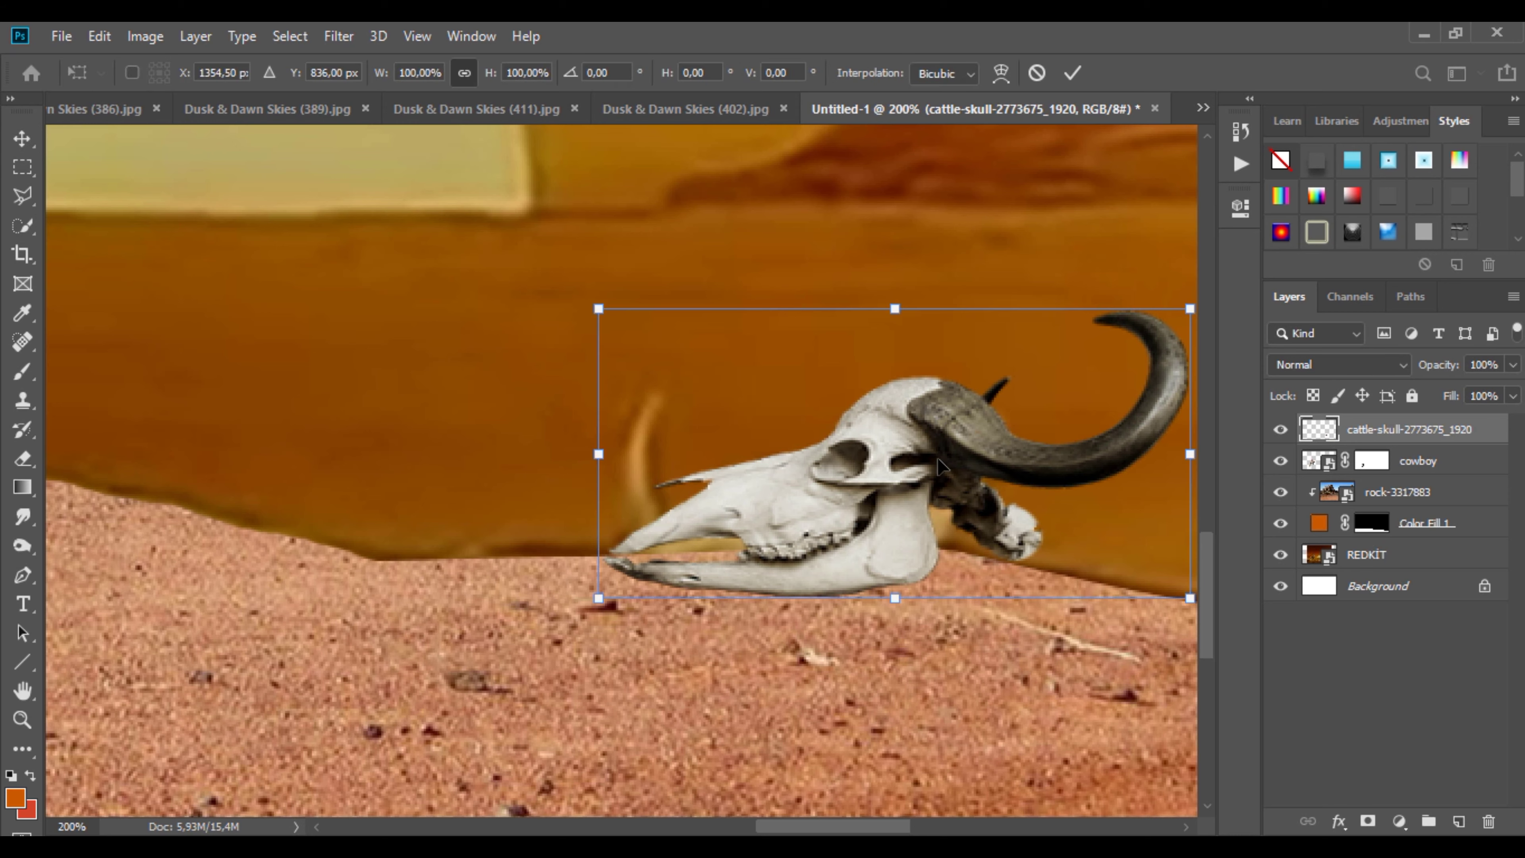
right_click(939, 462)
click(1005, 597)
drag(809, 578, 809, 562)
drag(921, 397, 921, 424)
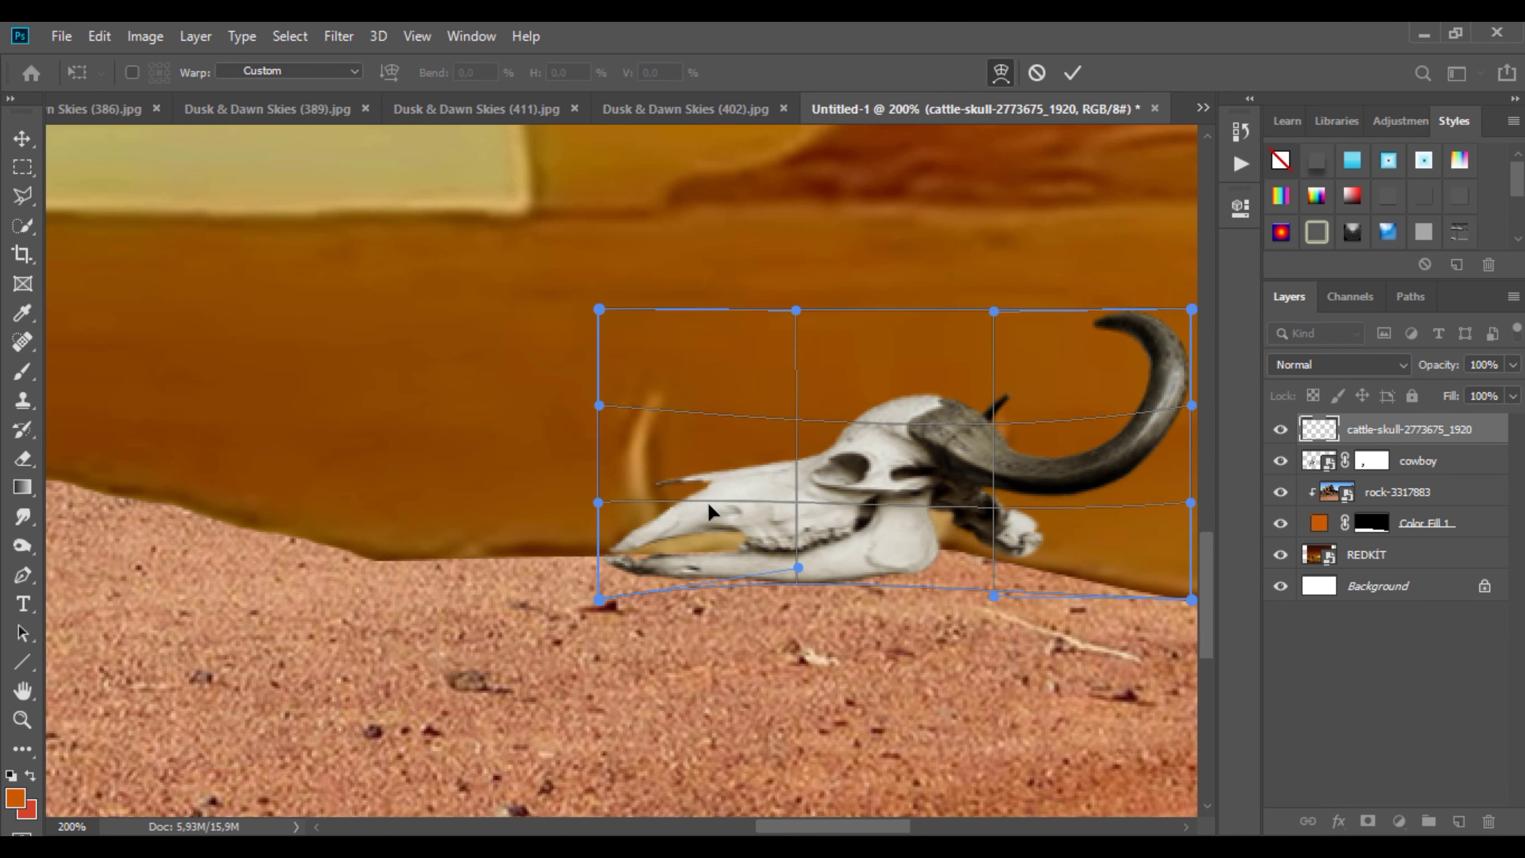
drag(648, 544, 648, 538)
click(1072, 73)
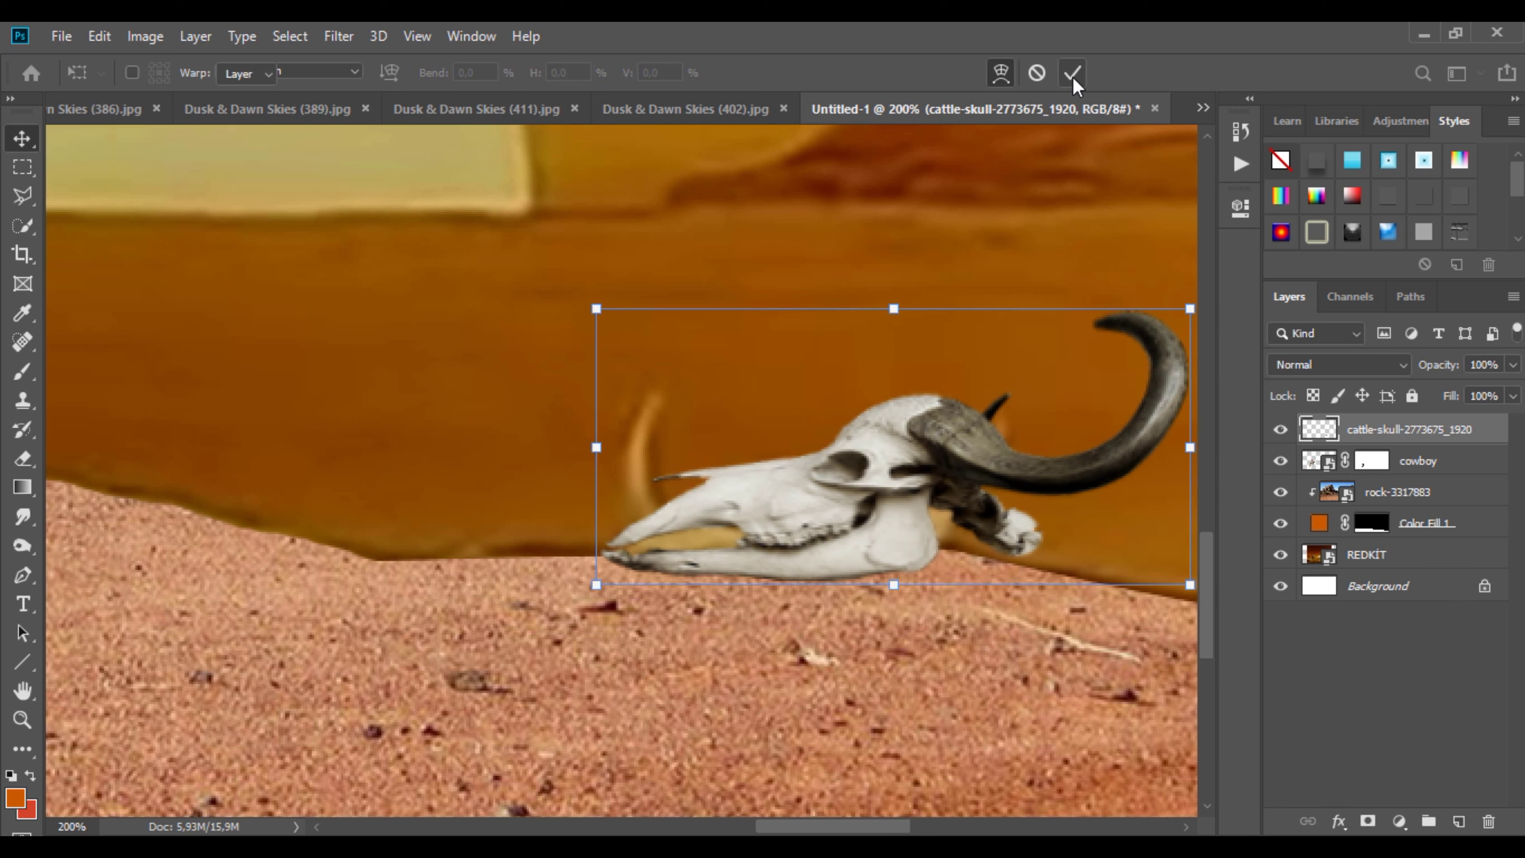
Step: Add a new mask to the skull layer and paint out the remaining neck bones, reducing the brush to 14 px
click(1368, 821)
click(23, 374)
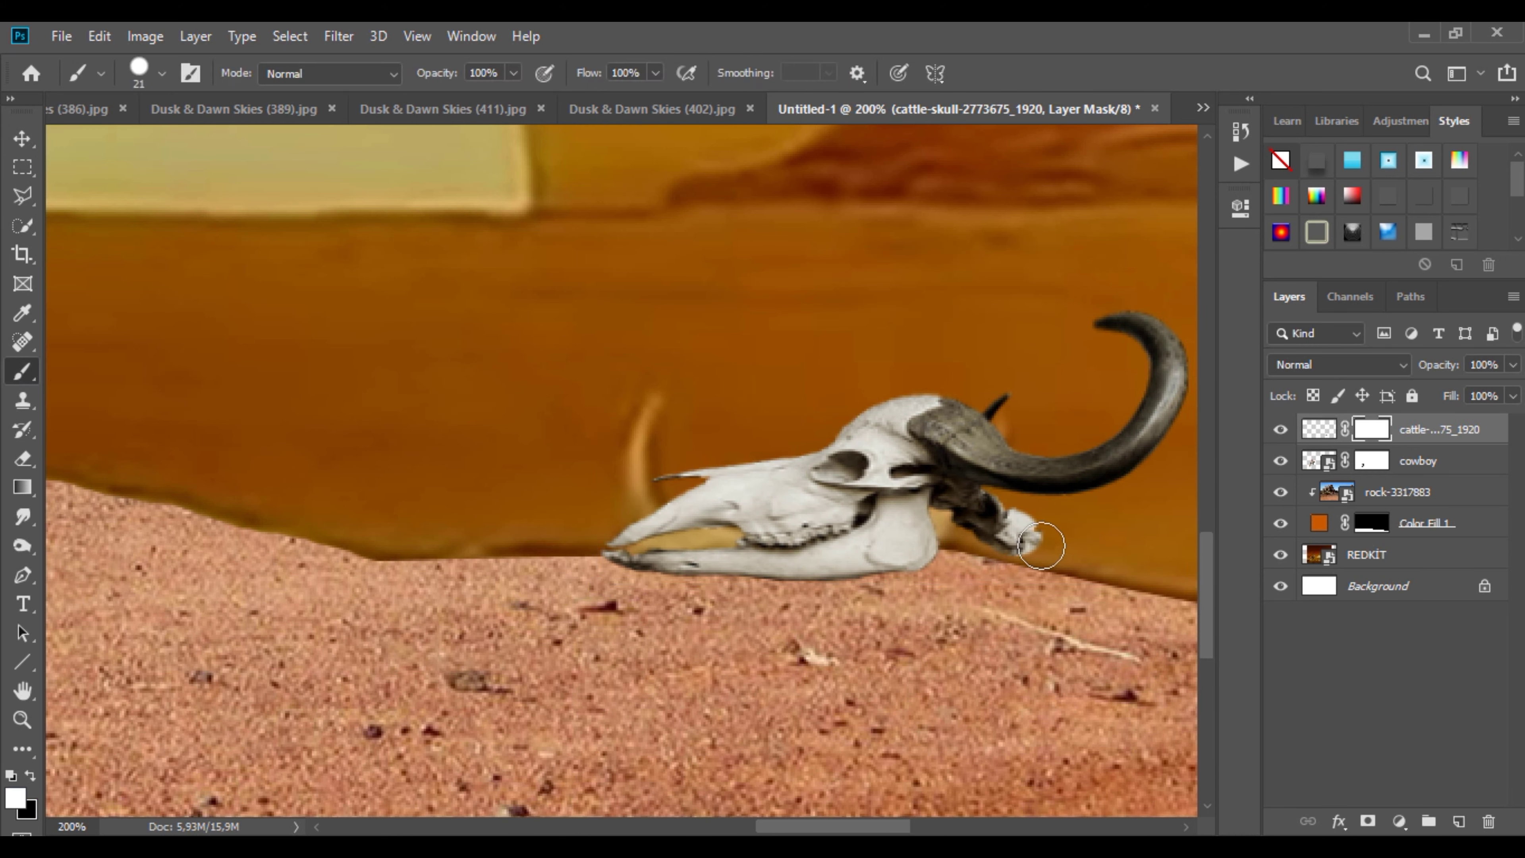
key(x)
drag(1022, 534, 1013, 531)
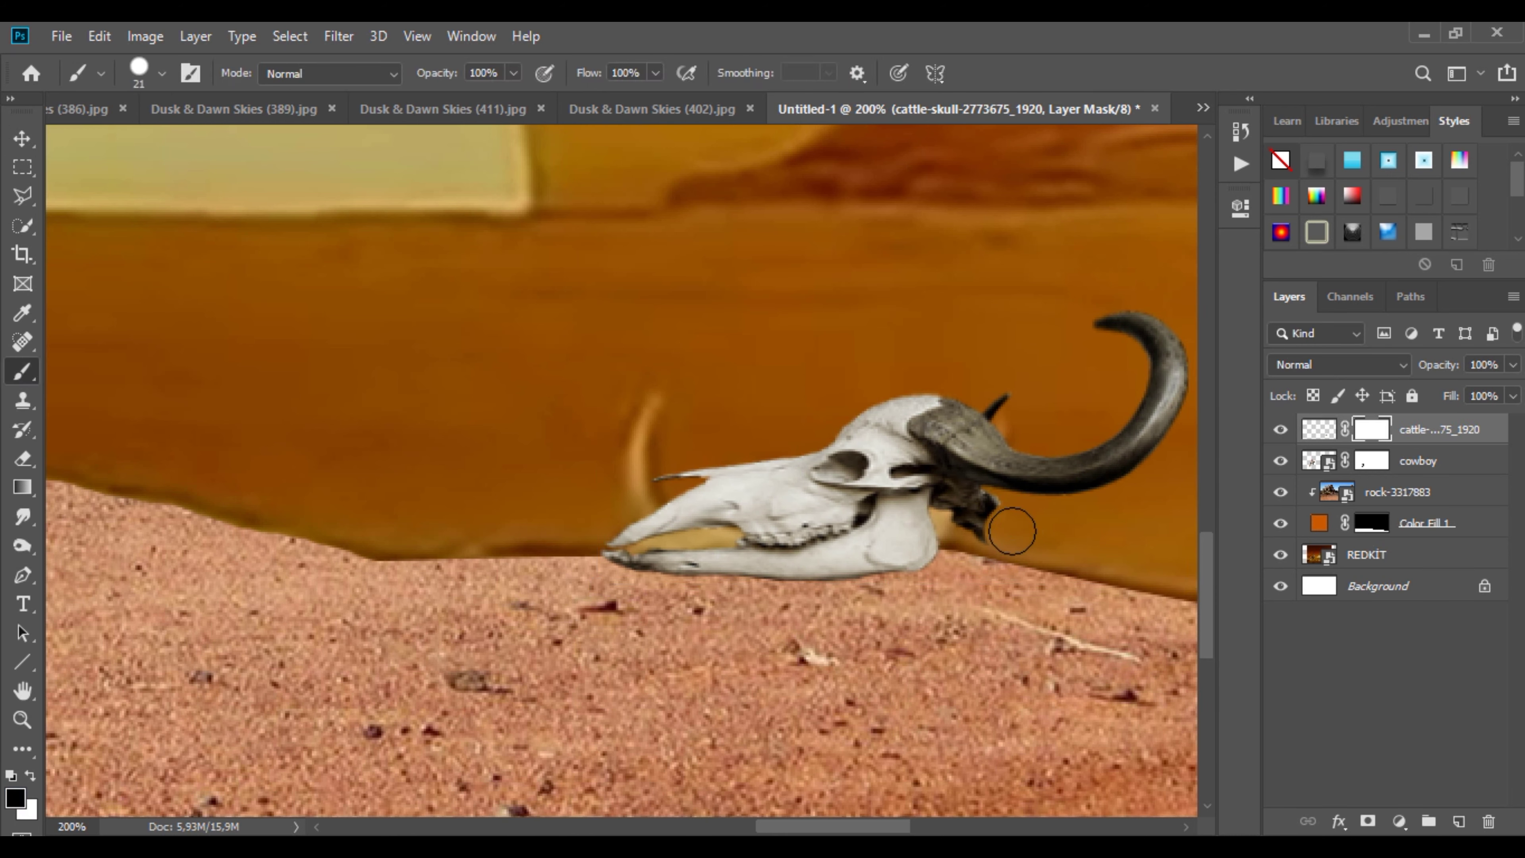
right_click(1026, 537)
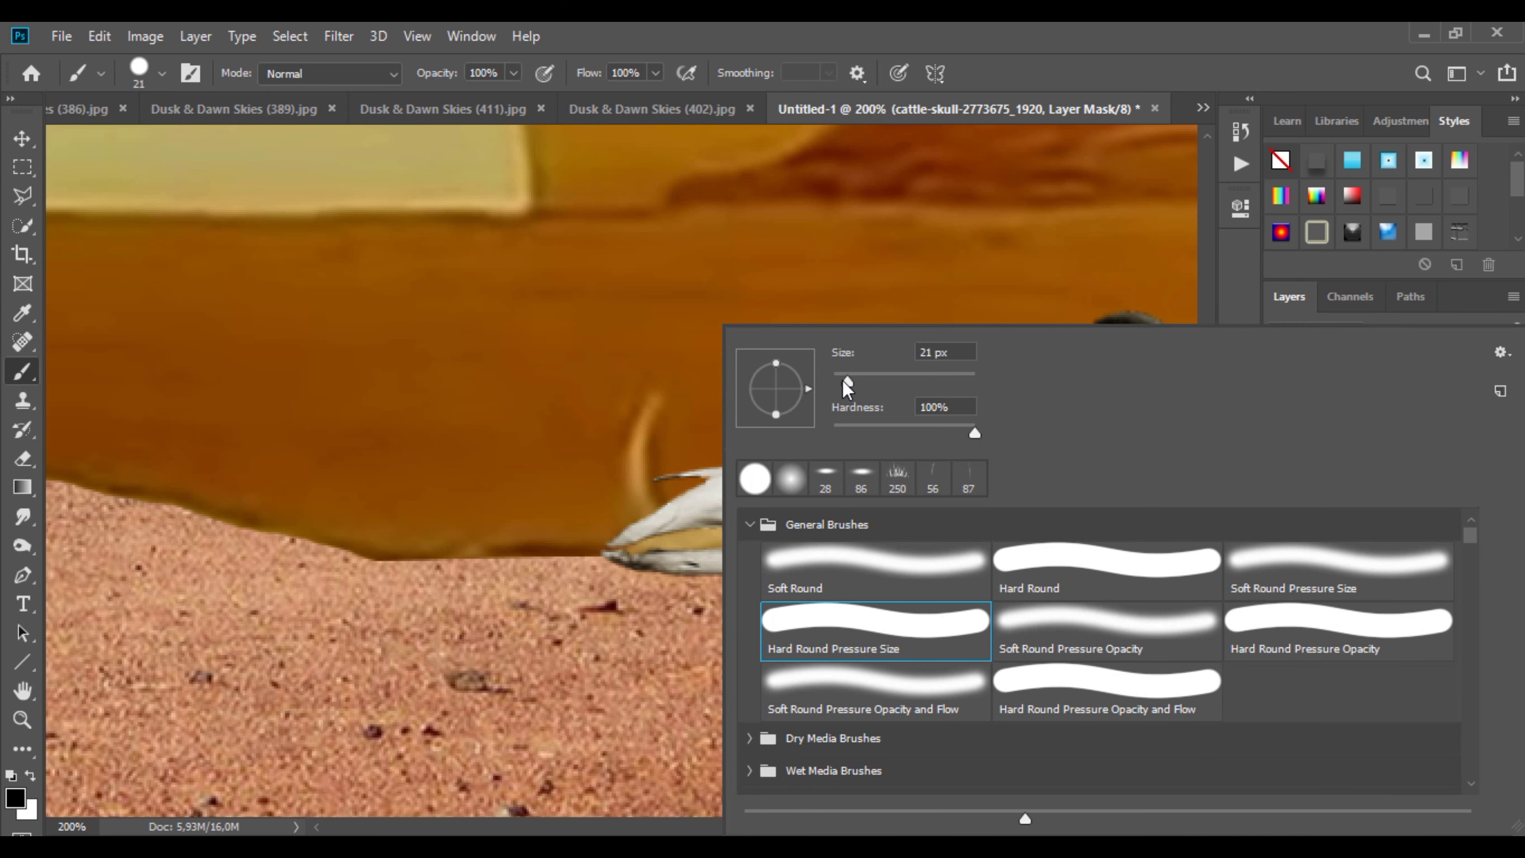
click(844, 385)
click(587, 427)
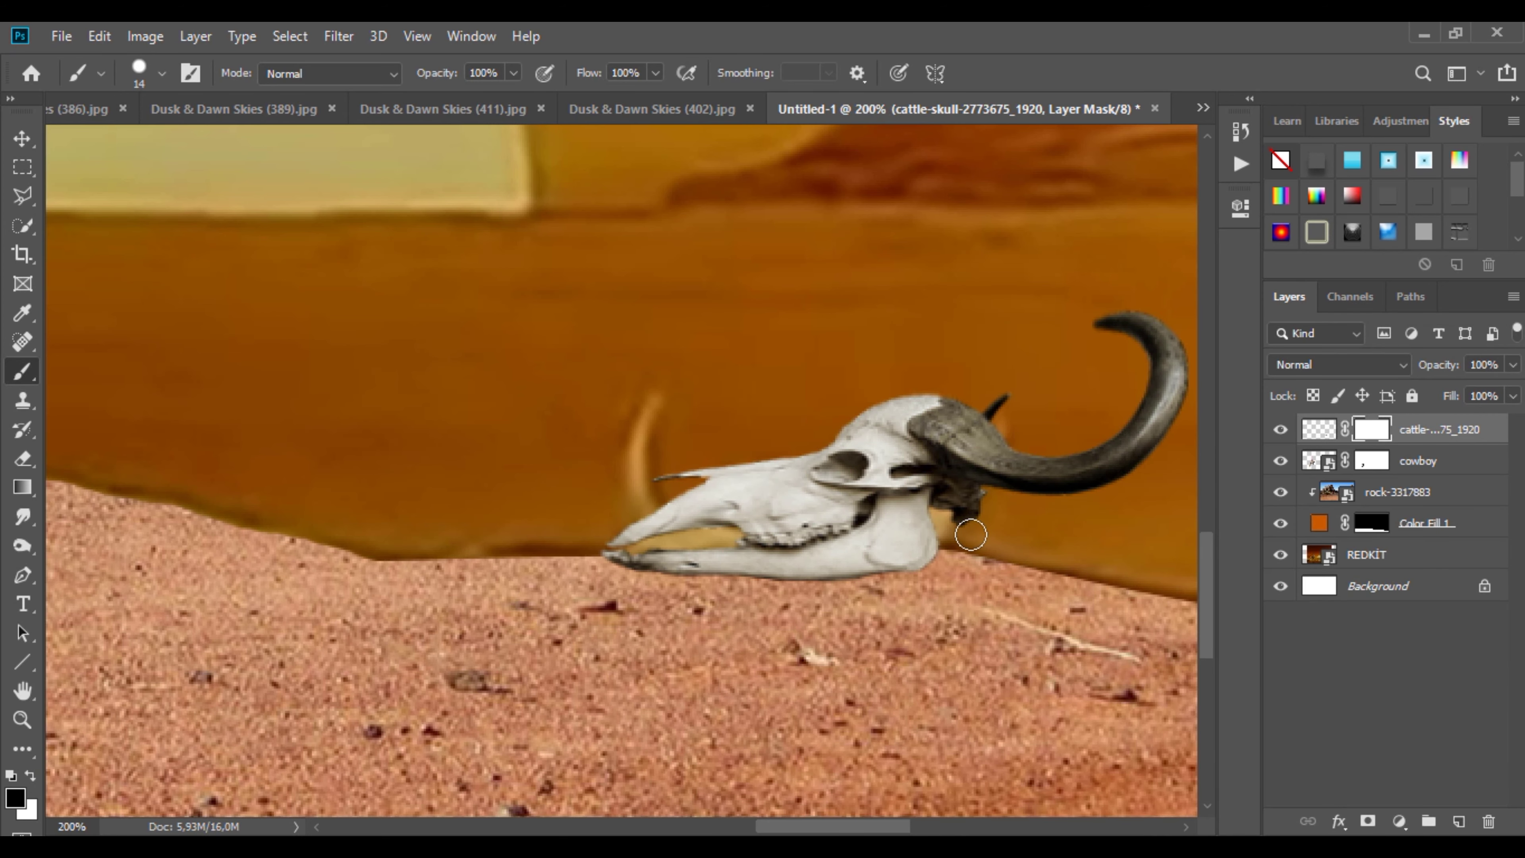
scroll(802, 527, down, 3)
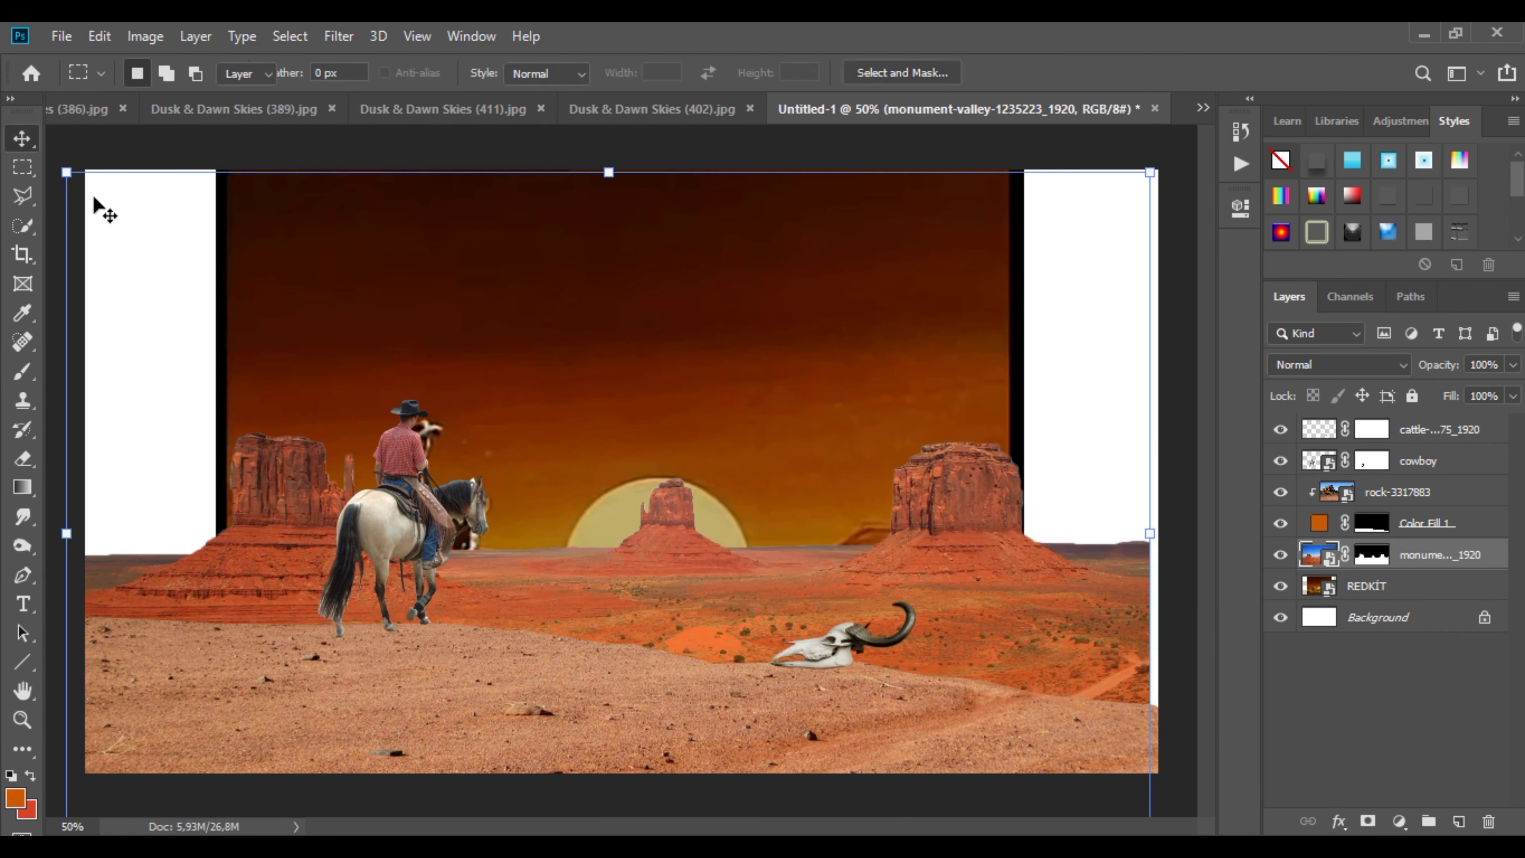
Step: Enlarge the monument valley layer to 101.64% and shift it down so it reaches the canvas's right edge
key(v)
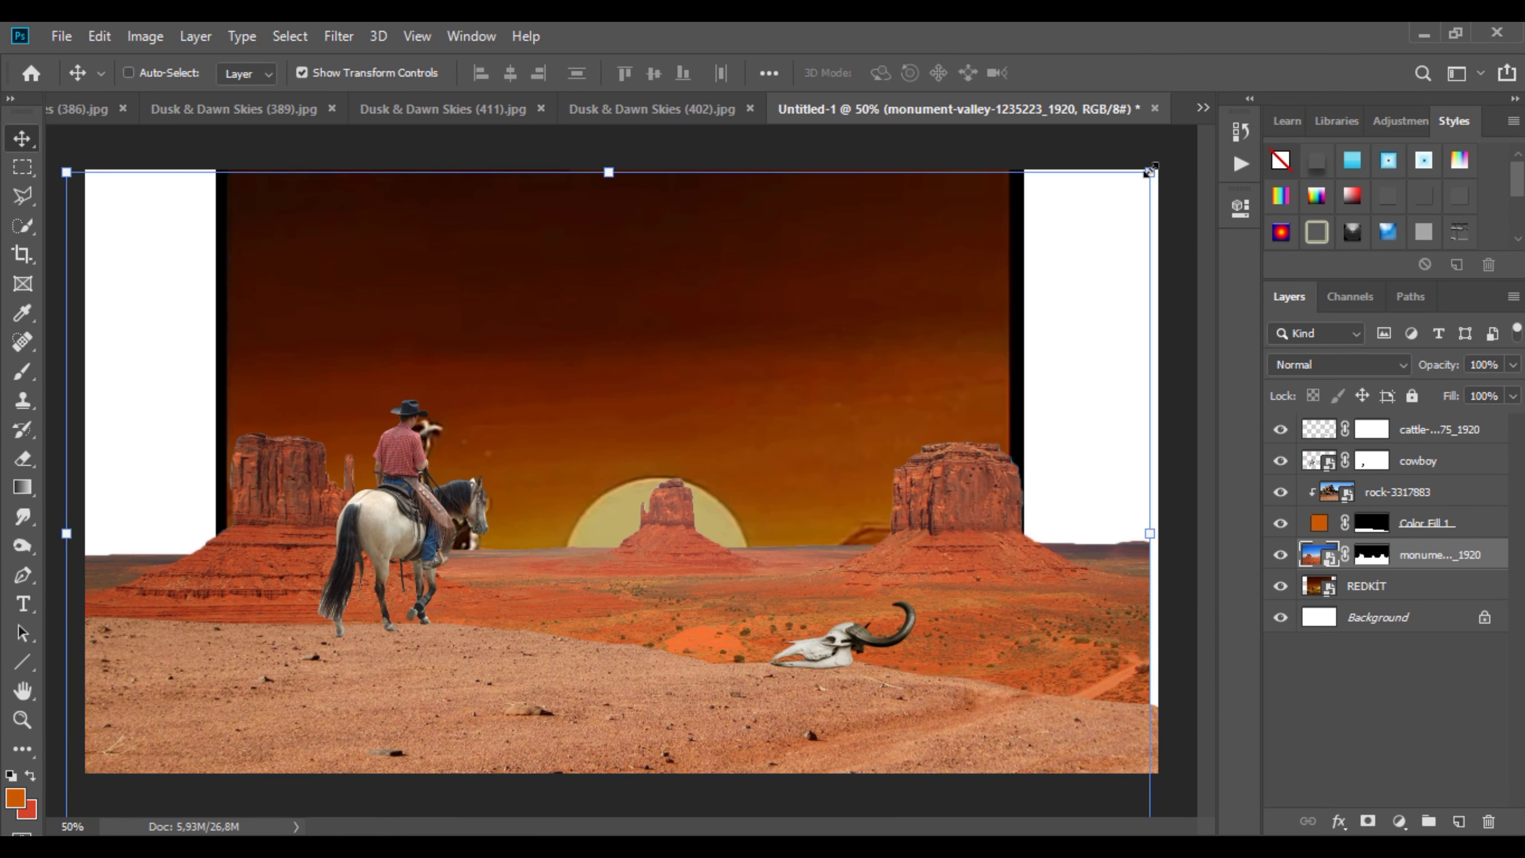
drag(1151, 170, 1168, 160)
drag(886, 410, 882, 434)
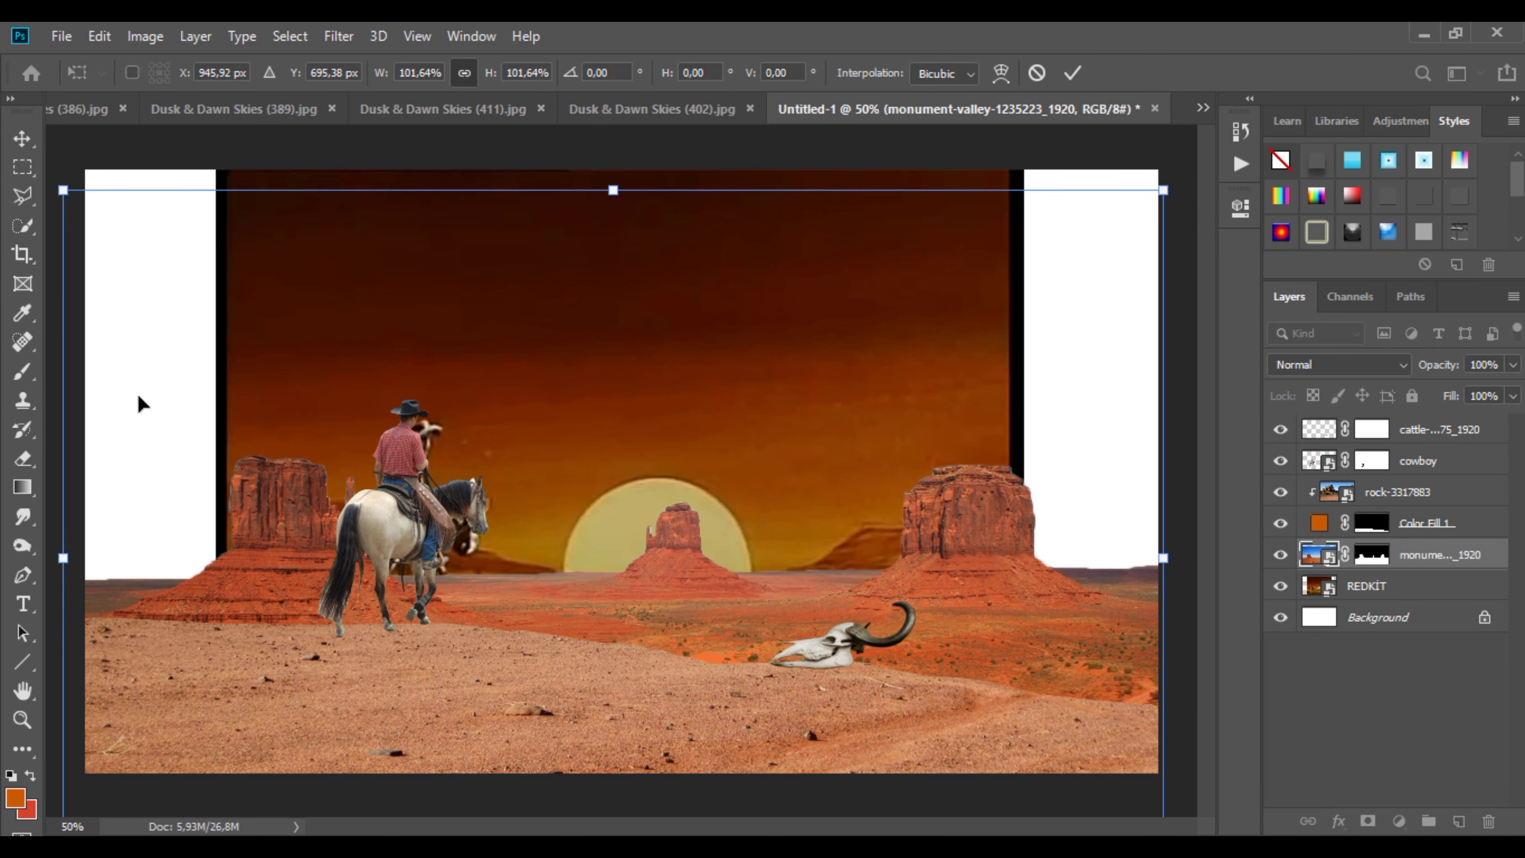
Step: Paint out the central mesa in front of the sun on the monument valley mask with a larger black brush
click(21, 371)
click(1372, 555)
key(d)
right_click(717, 512)
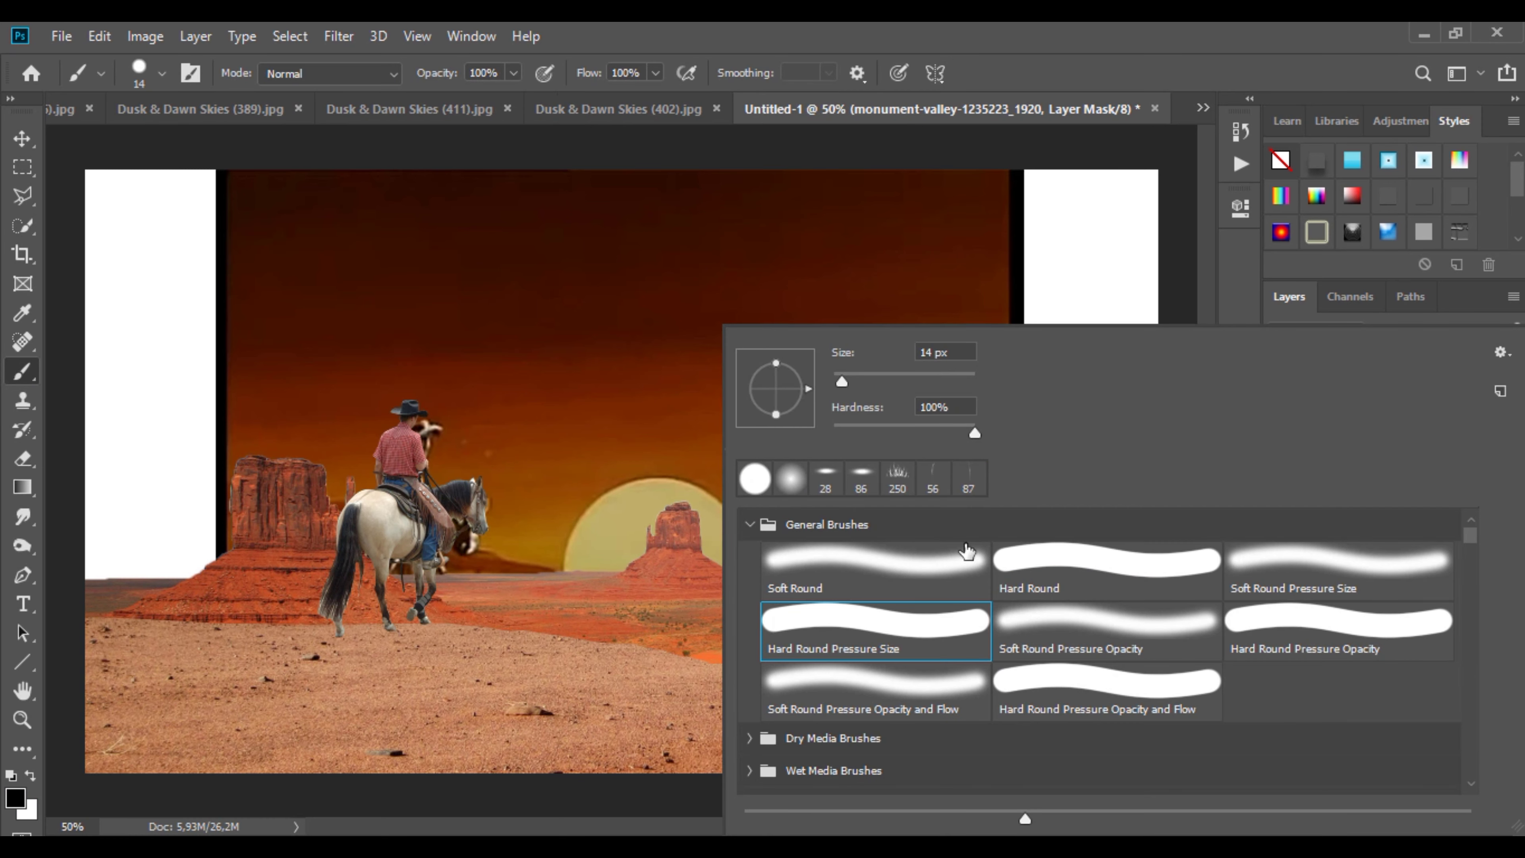
click(884, 380)
mouse_move(669, 499)
mouse_down()
mouse_move(633, 526)
mouse_move(739, 546)
mouse_move(623, 548)
mouse_up()
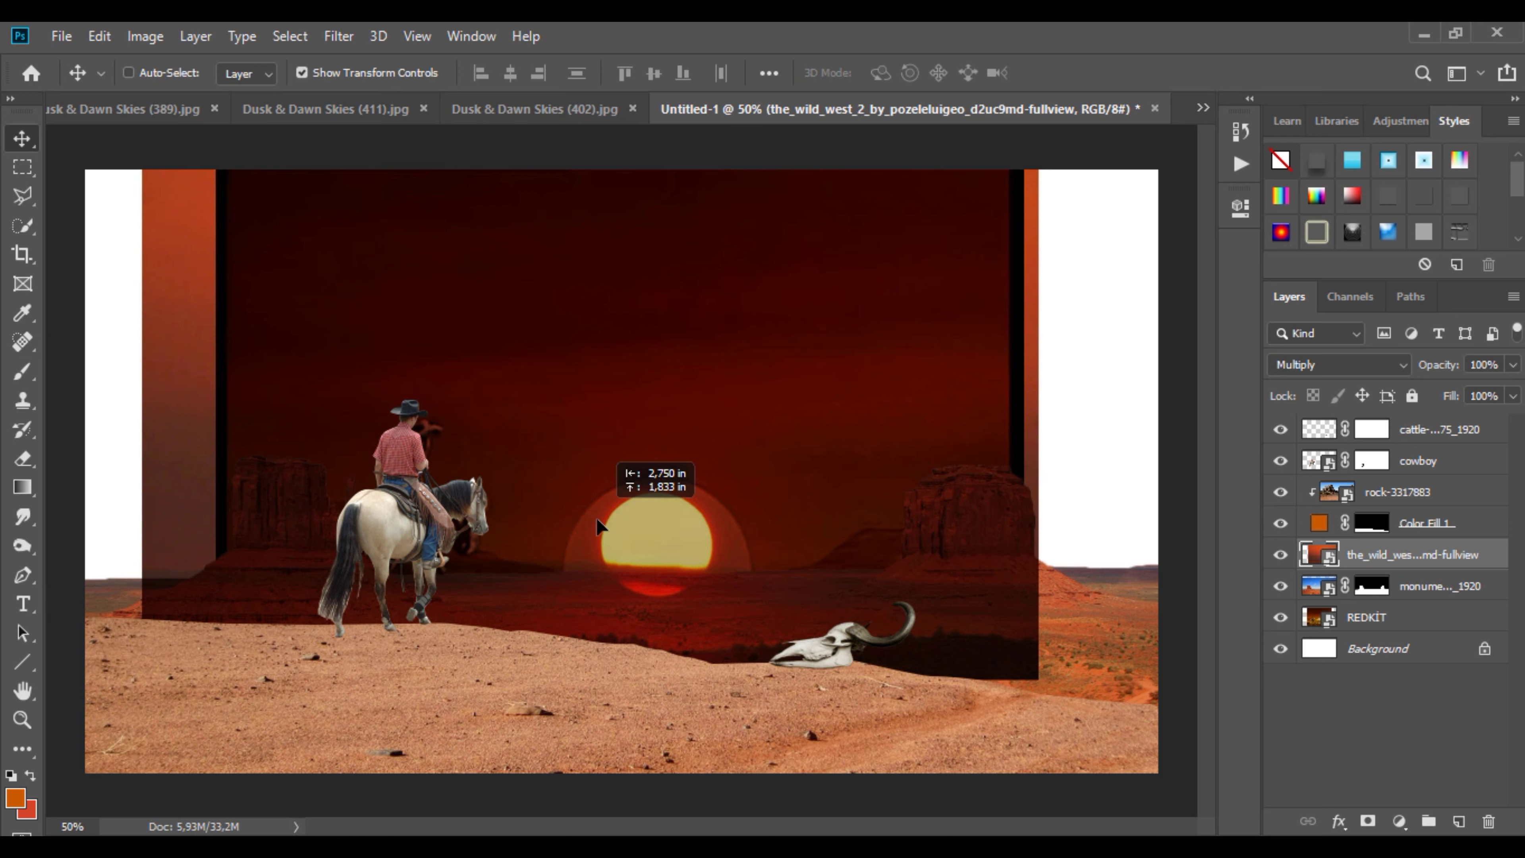
Step: Enlarge the wild west sunset layer proportionally and move it until its sun covers the cartoon sun
drag(601, 514, 601, 526)
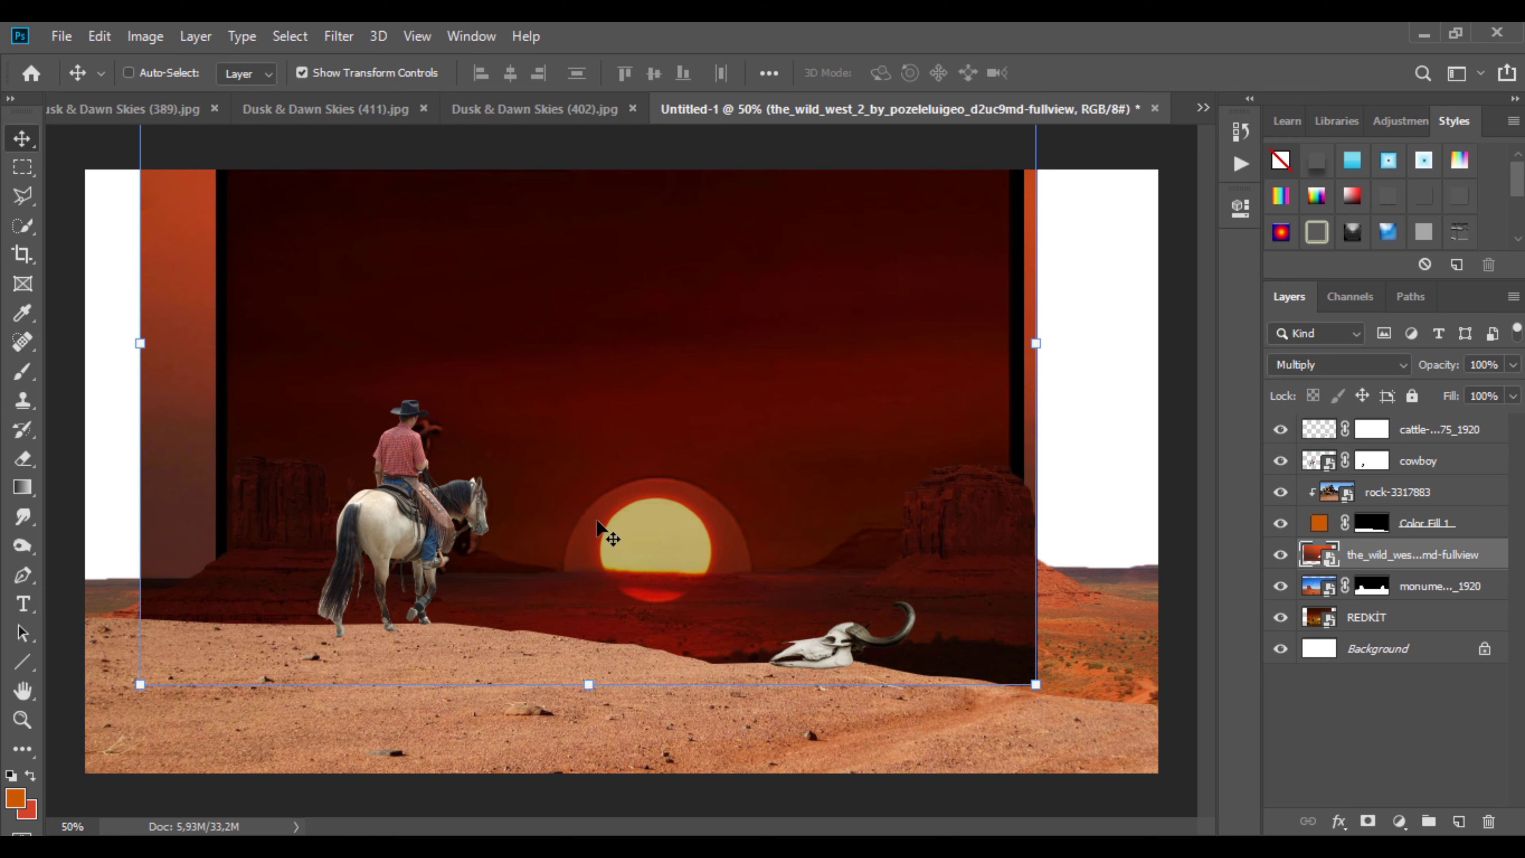
key(ctrl+t)
click(477, 73)
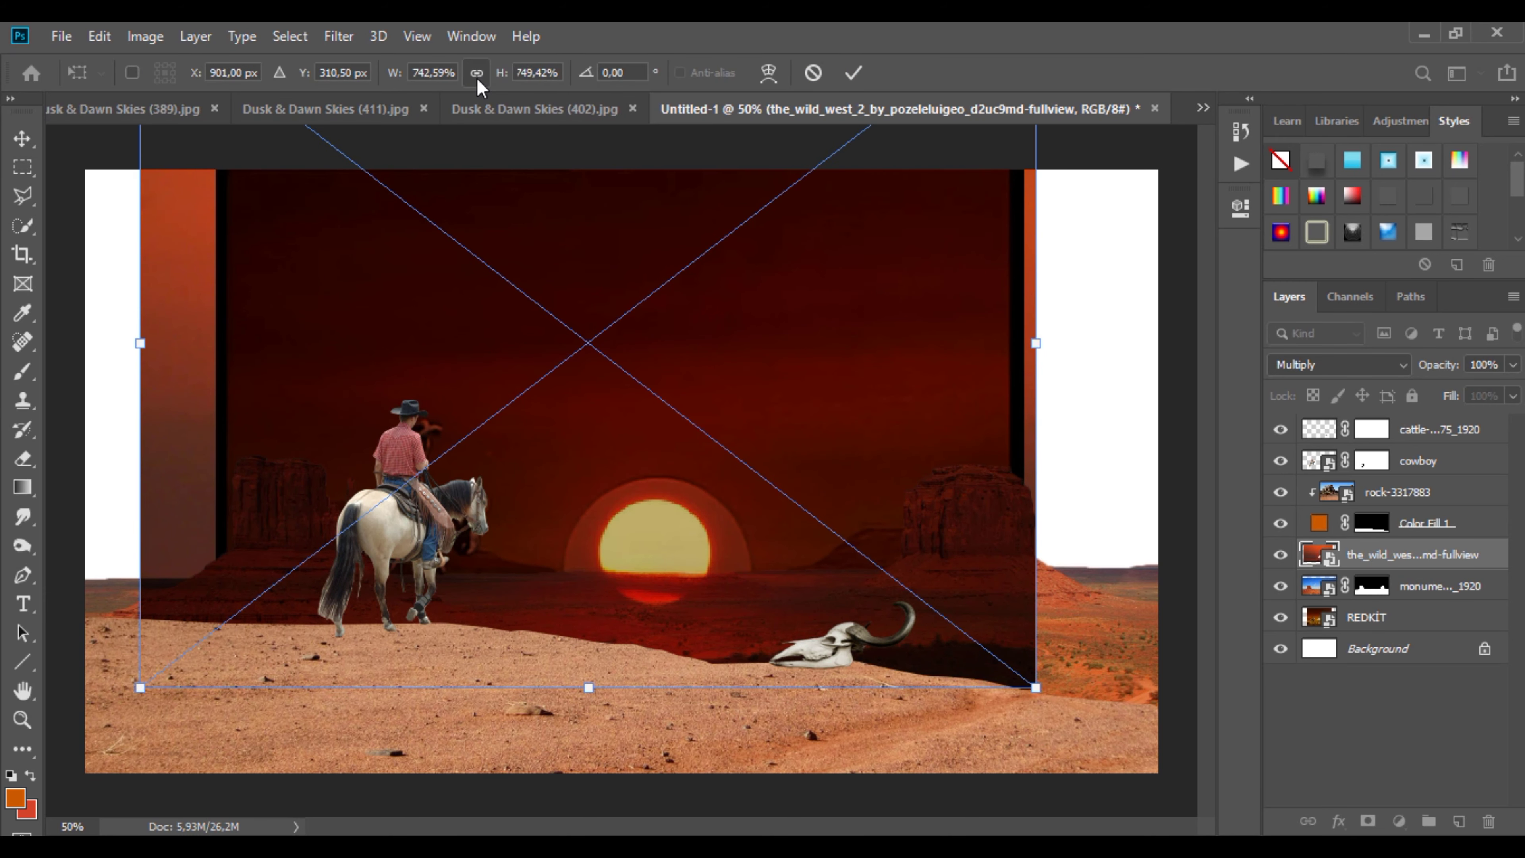
drag(502, 73, 865, 111)
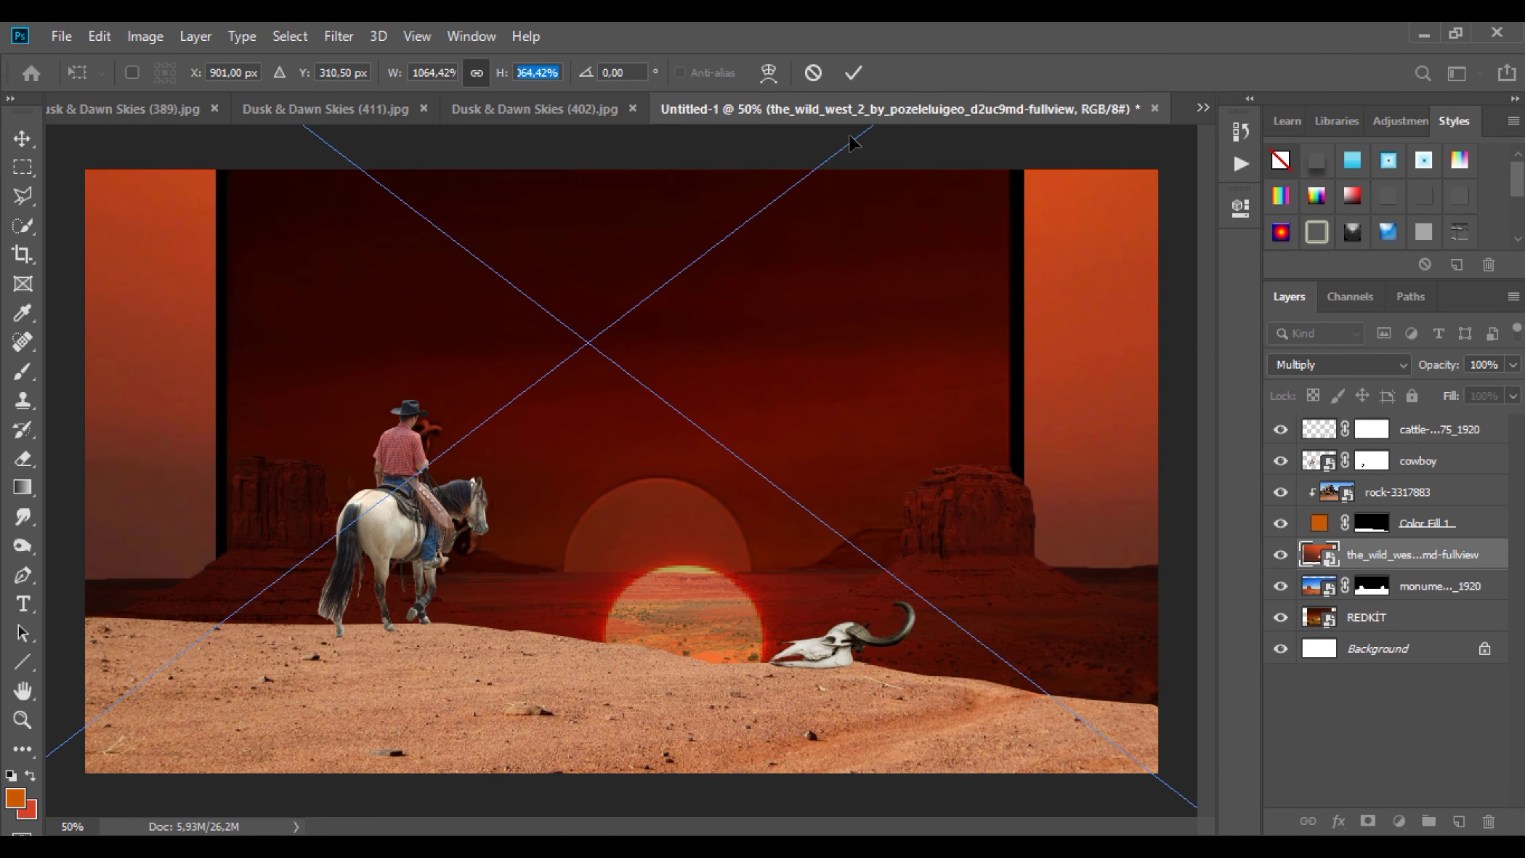
drag(718, 575, 702, 529)
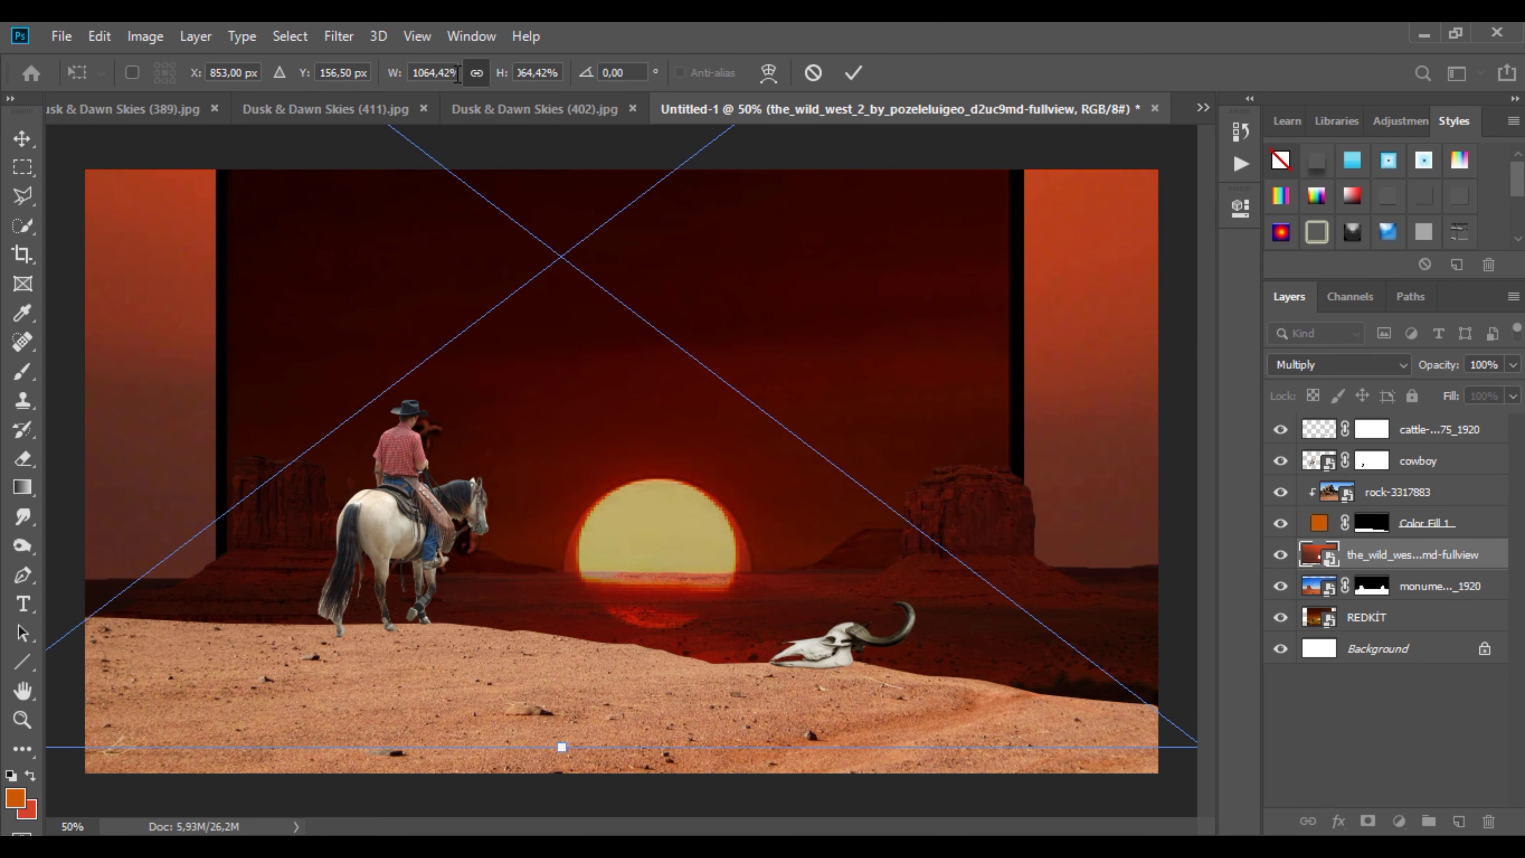
drag(395, 73, 545, 116)
drag(668, 566, 660, 516)
click(853, 73)
Step: Set the sunset layer's blend mode to Normal and place it below the monument valley layer
click(1339, 365)
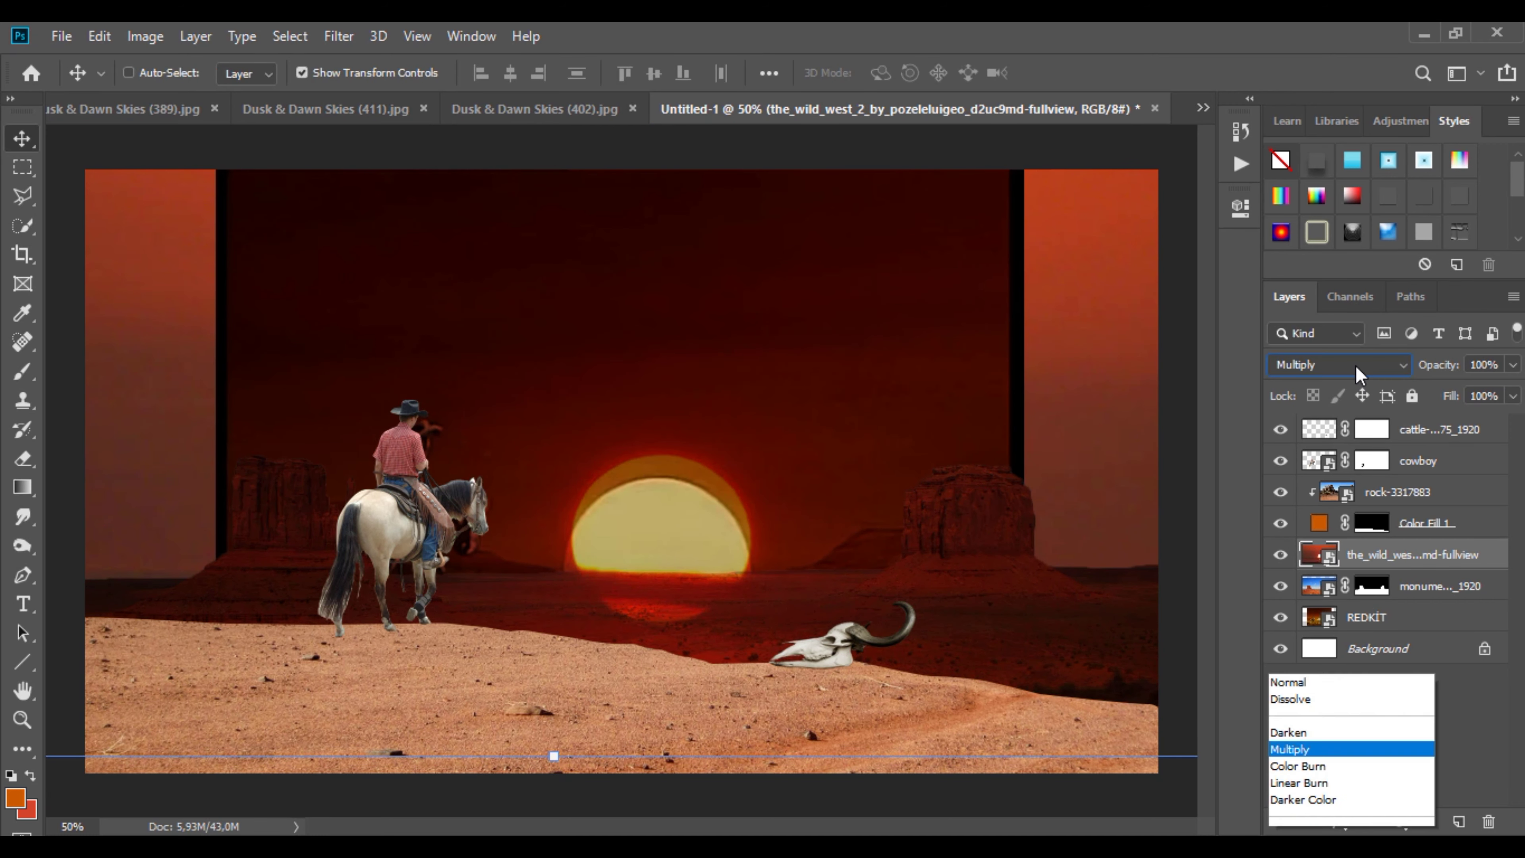
click(1321, 291)
drag(1411, 555, 1428, 592)
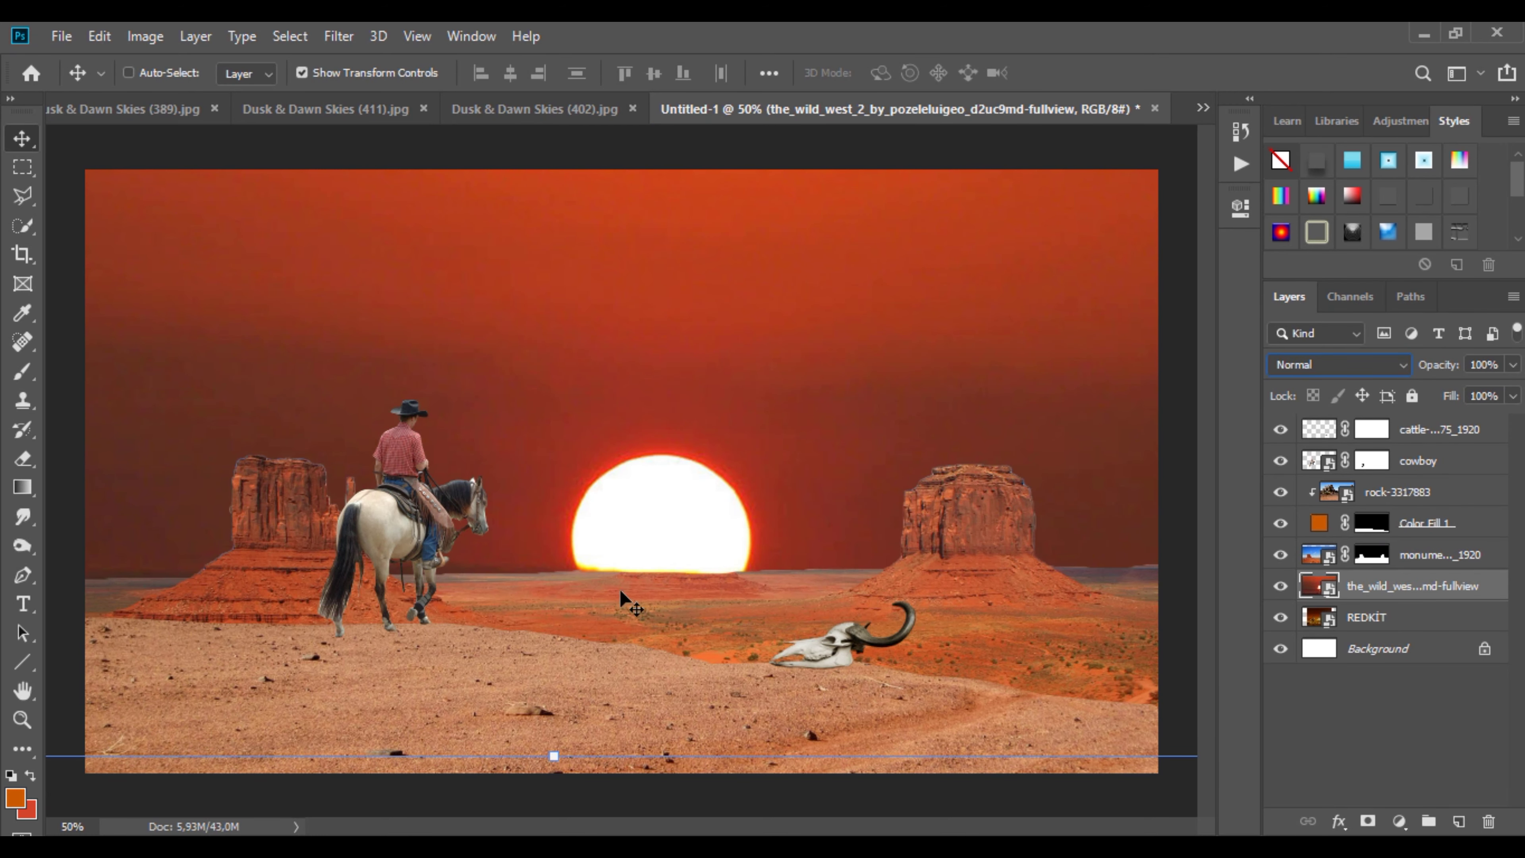
Step: Duplicate the REDKİT layer and place the copy at the top of the layer stack
click(1374, 622)
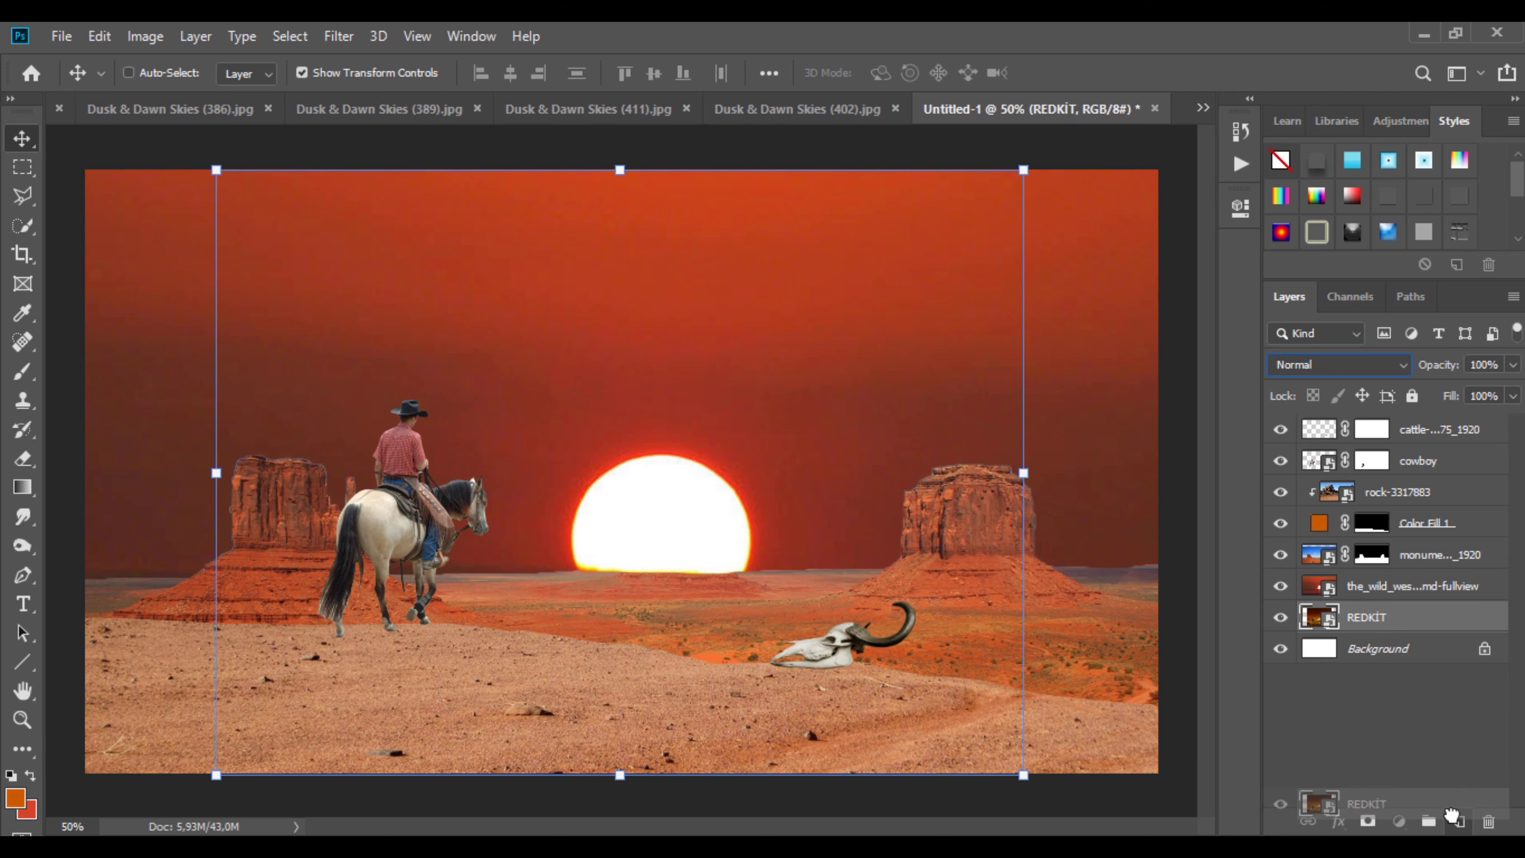
key(ctrl+j)
drag(1379, 619, 1368, 429)
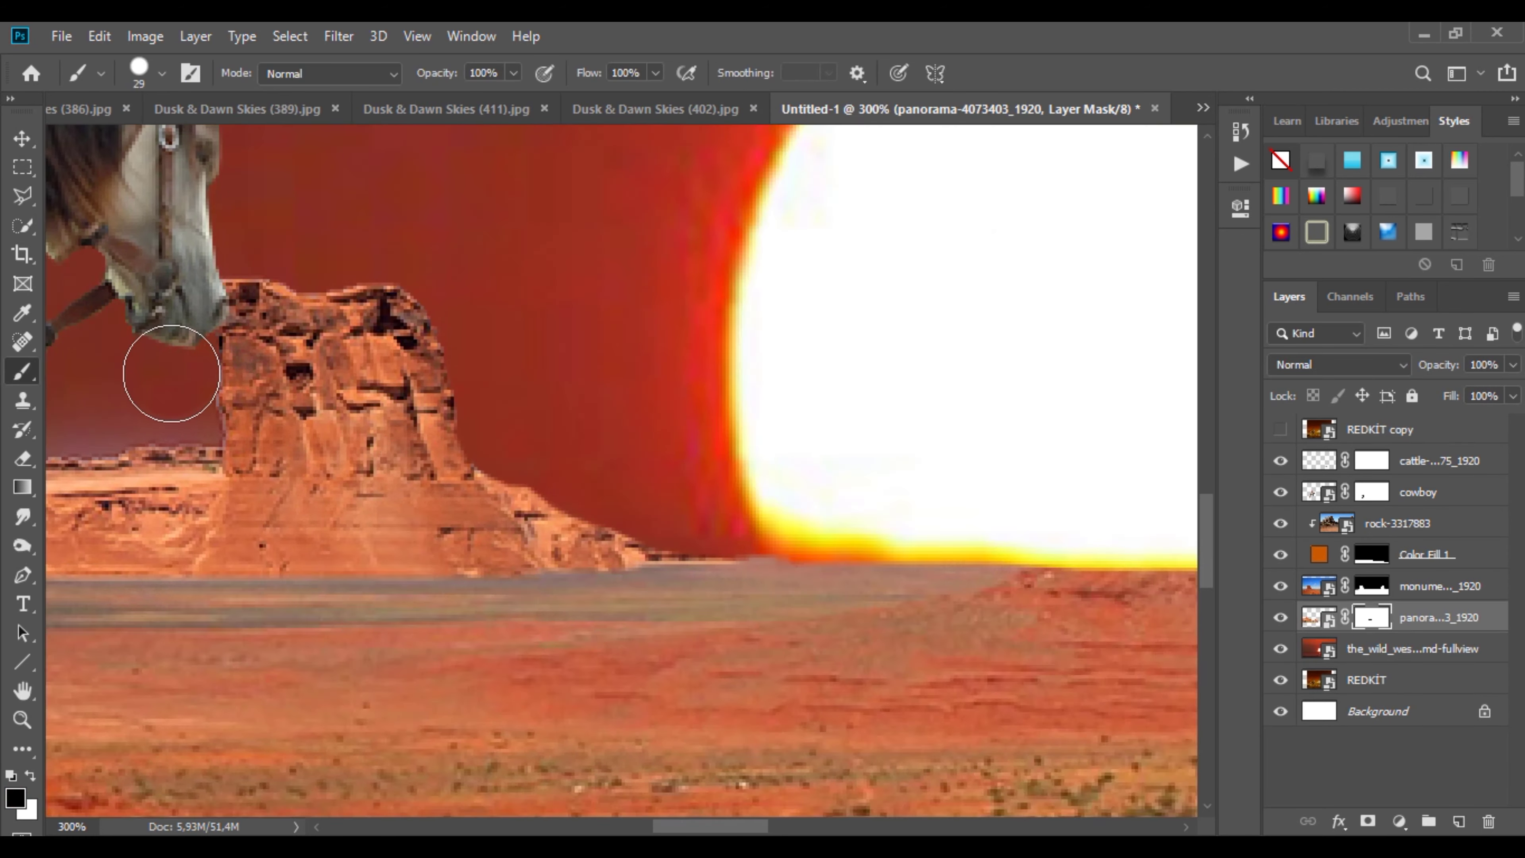
Step: Reduce the brush to 9 px and clean the edge of the small butte on the panorama layer's mask
right_click(558, 322)
key(Escape)
drag(429, 528, 637, 507)
mouse_move(445, 534)
mouse_down()
mouse_move(392, 529)
mouse_move(1134, 576)
mouse_up()
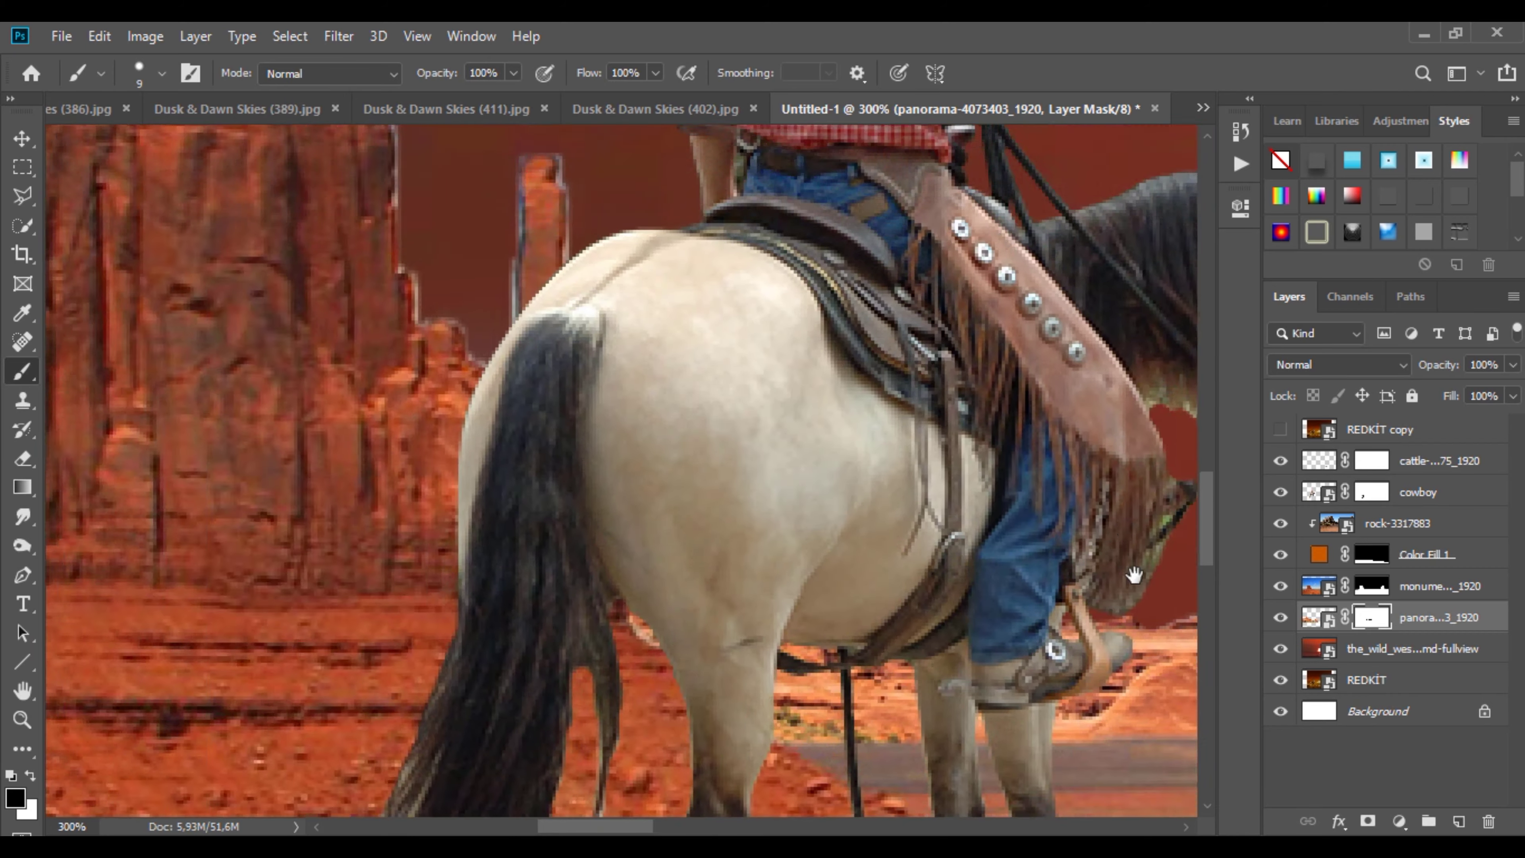
Step: Paint away the blue fringe along the left mesa's top and the thin rock spire on the monument valley mask
drag(400, 148, 777, 386)
key(alt+bracketright)
key(alt+bracketright)
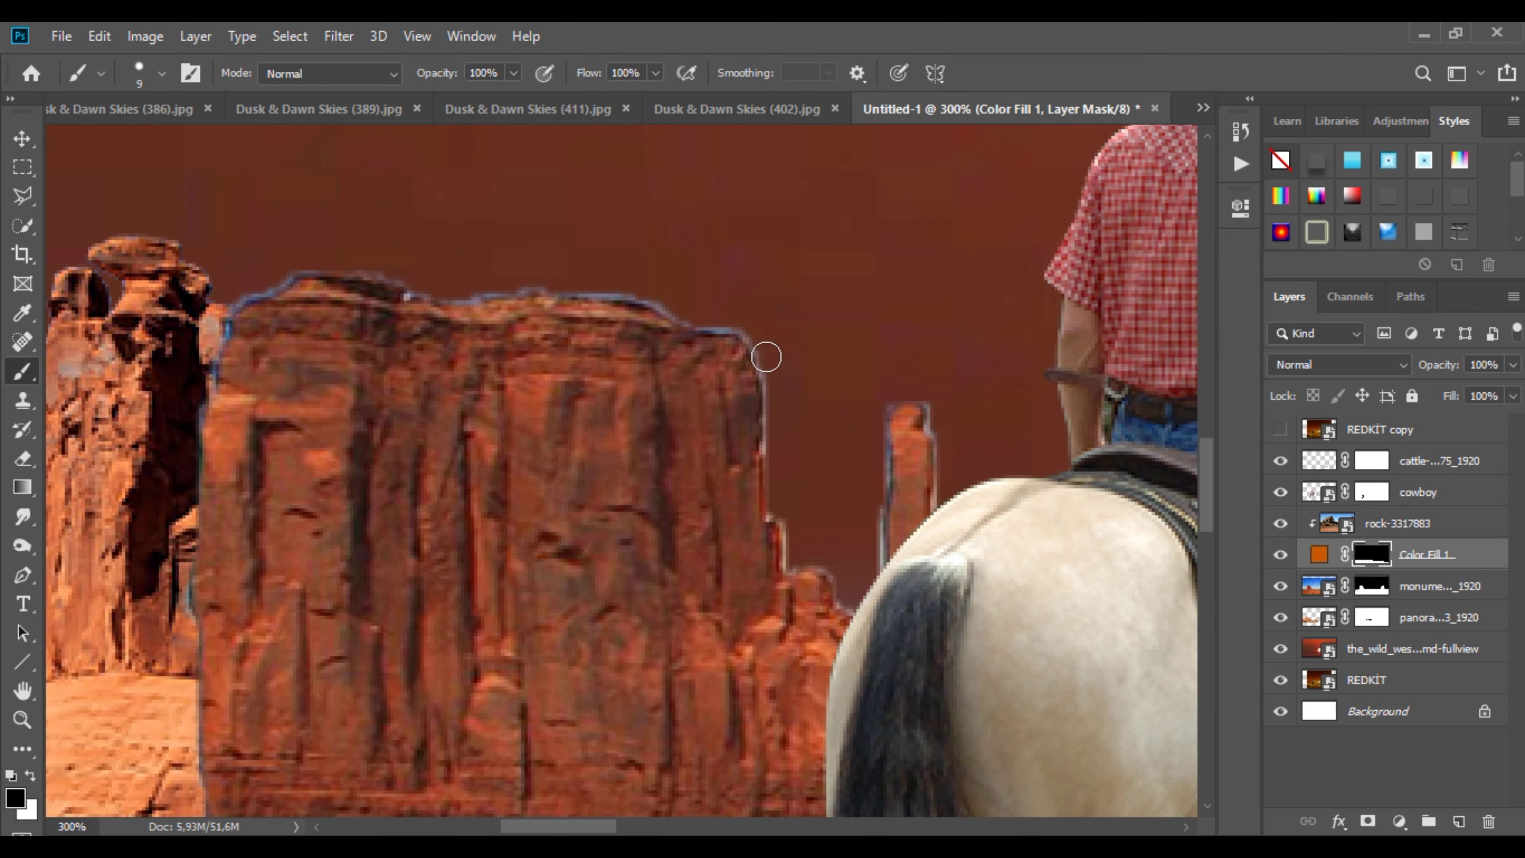
click(1375, 587)
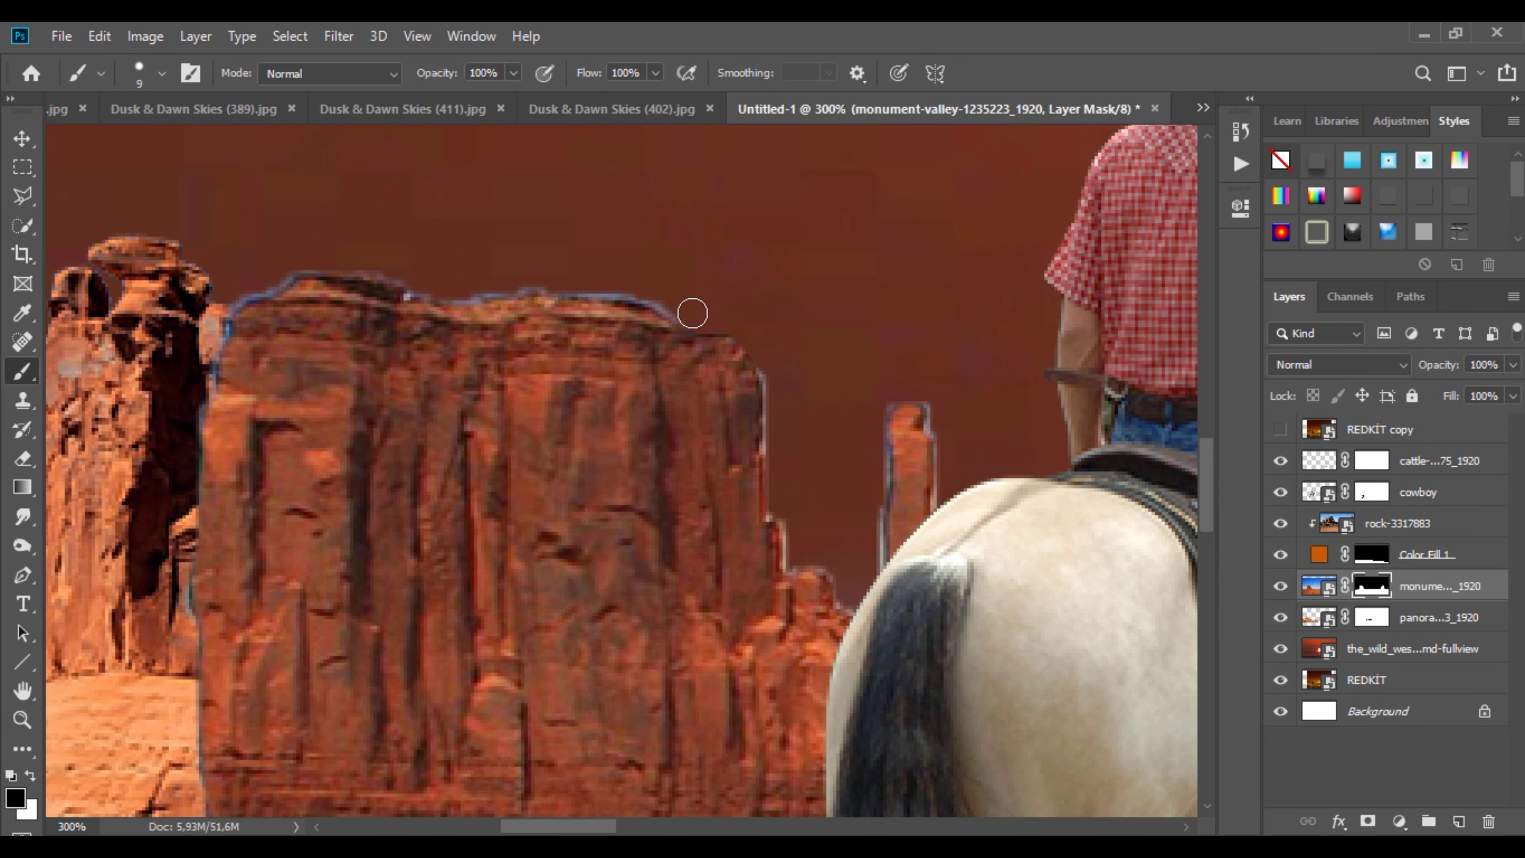
drag(692, 313, 342, 259)
mouse_move(937, 421)
mouse_down()
mouse_move(883, 410)
mouse_move(866, 592)
mouse_up()
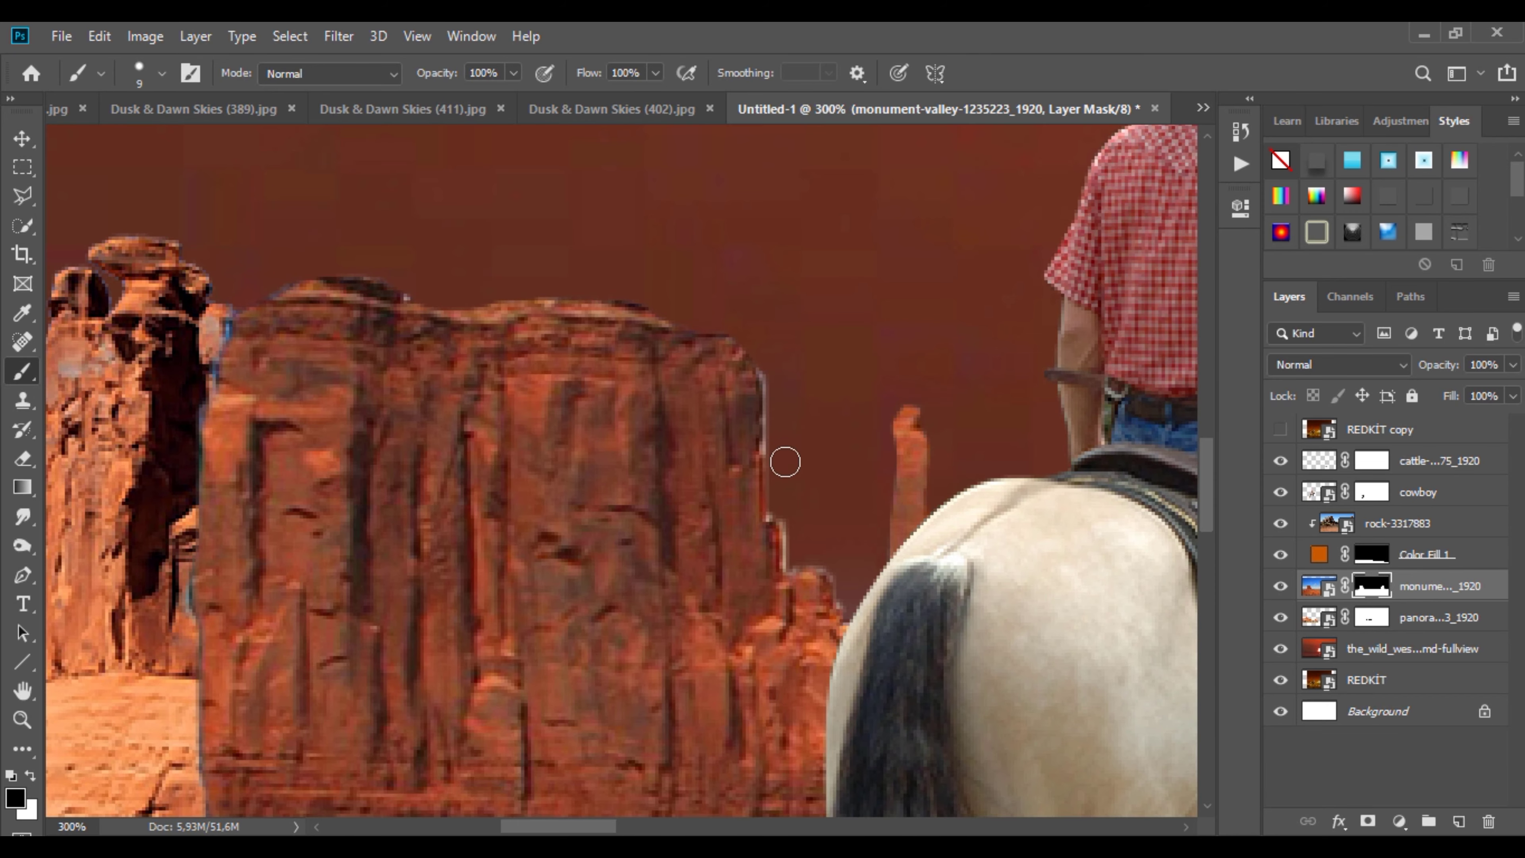
Step: Paint away the pale fringe around the sides and top of the right mesa on the monument valley mask
scroll(796, 550, left, 10)
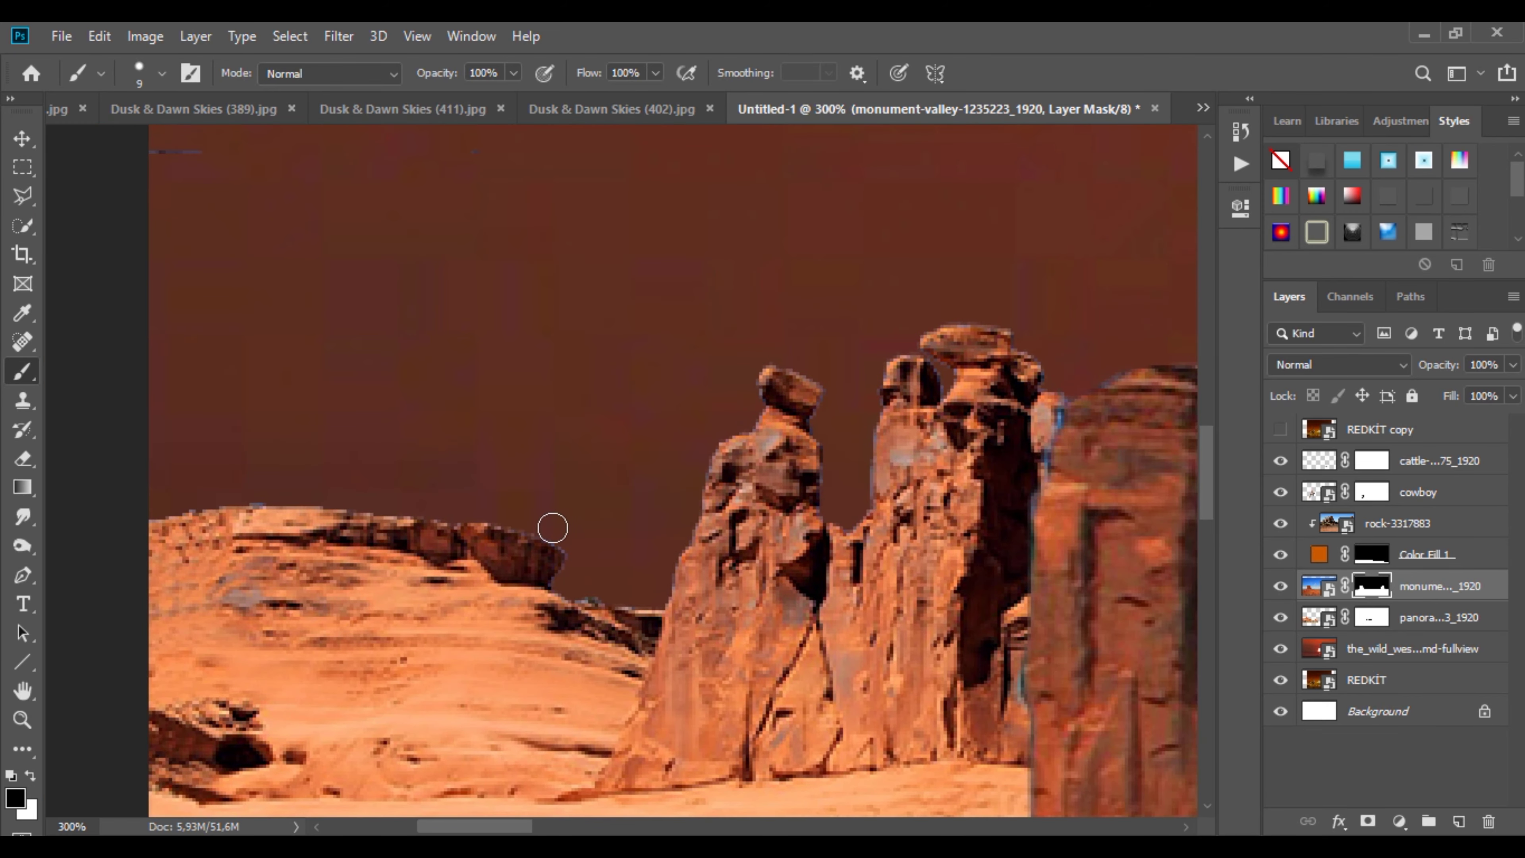
scroll(251, 438, down, 3)
drag(901, 457, 400, 431)
scroll(966, 427, up, 3)
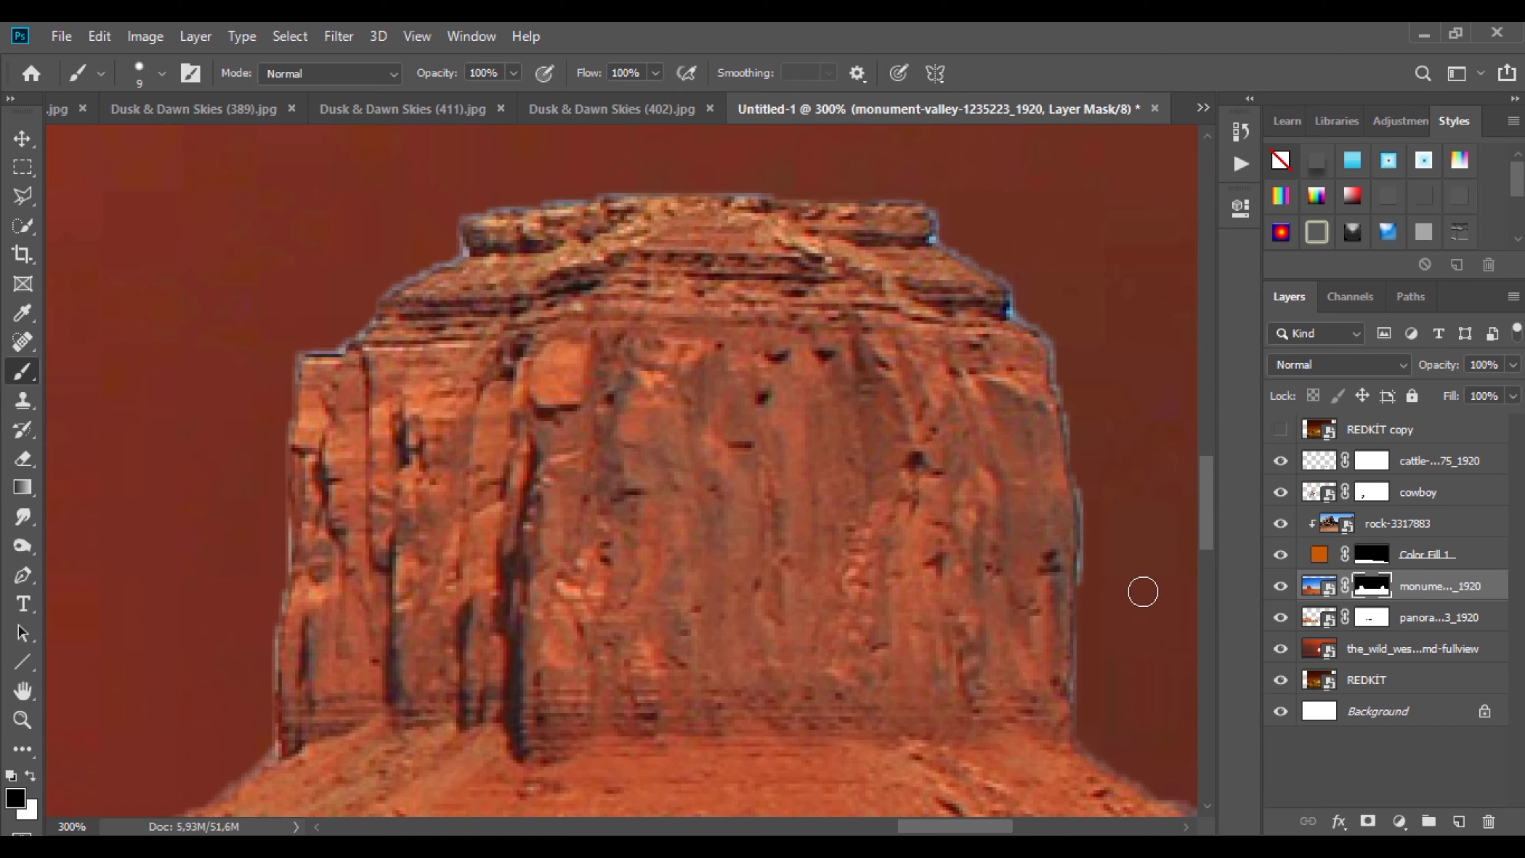
mouse_move(1088, 697)
mouse_down()
mouse_move(1083, 493)
mouse_move(1063, 373)
mouse_move(1028, 314)
mouse_up()
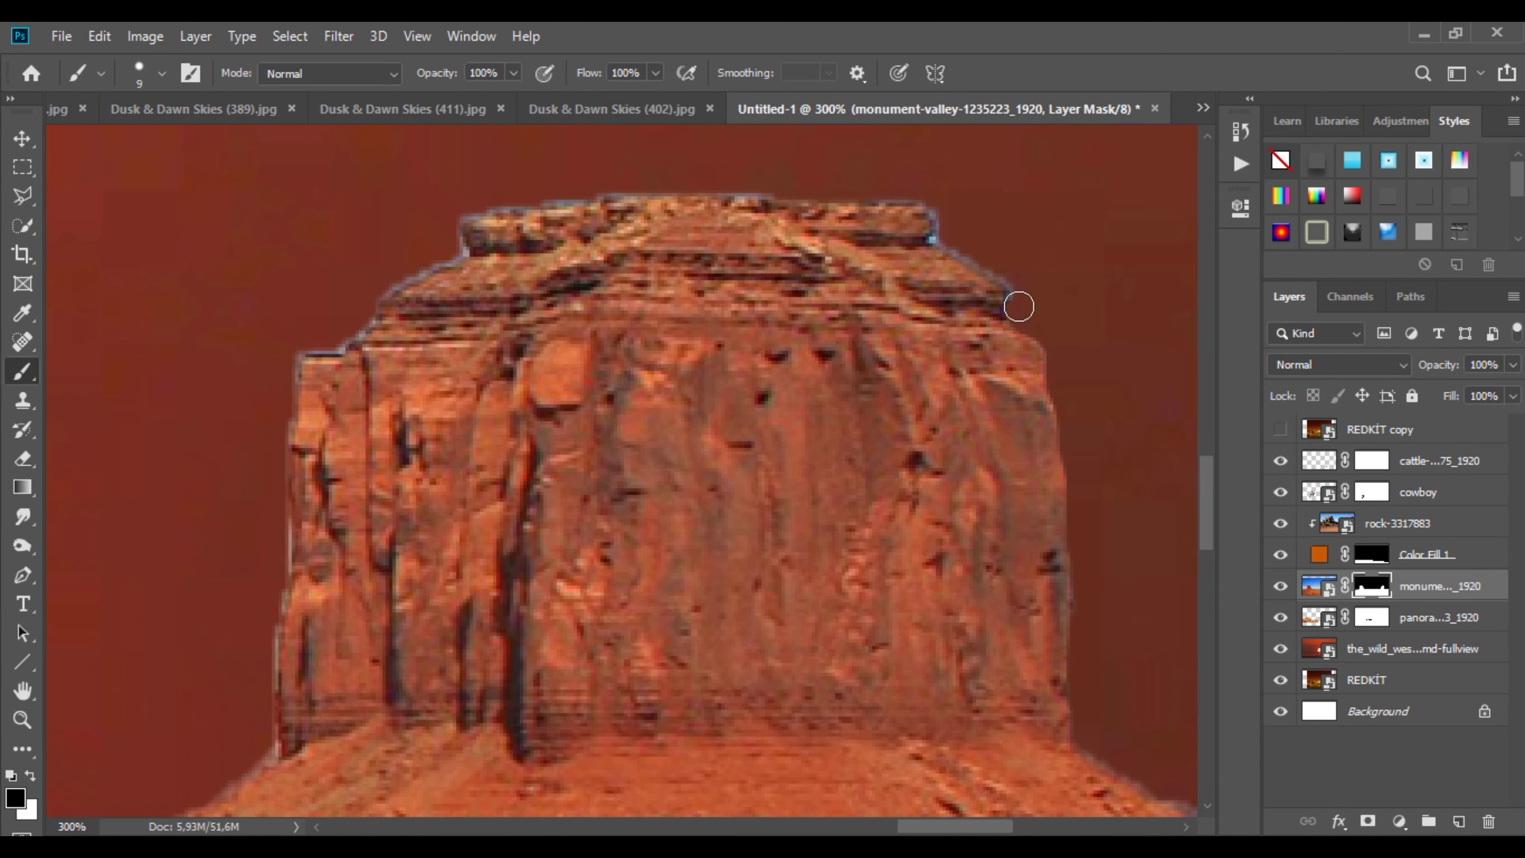
drag(637, 177, 454, 210)
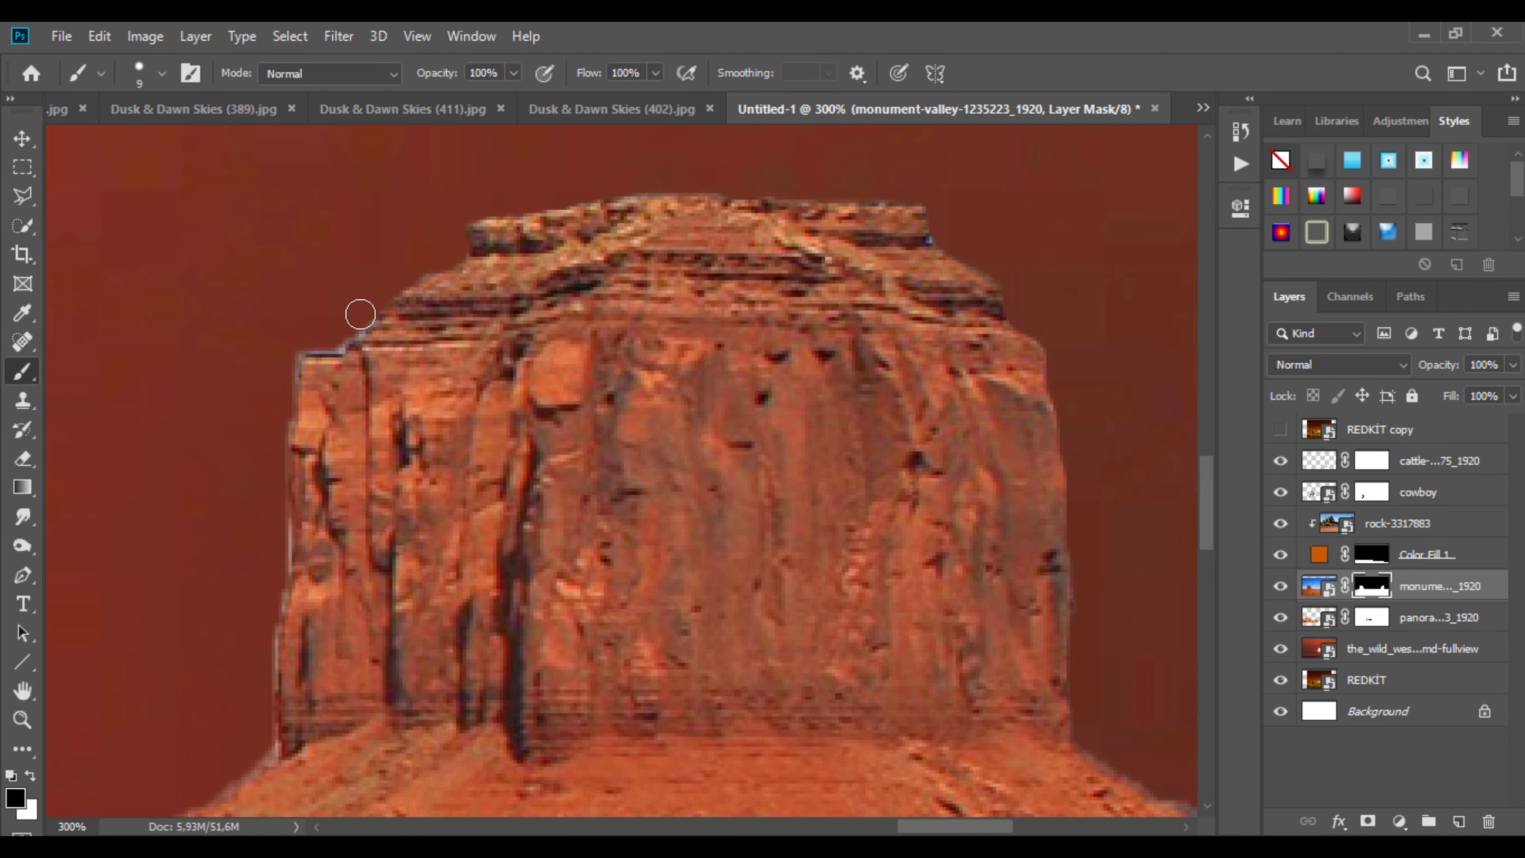
drag(263, 758, 195, 800)
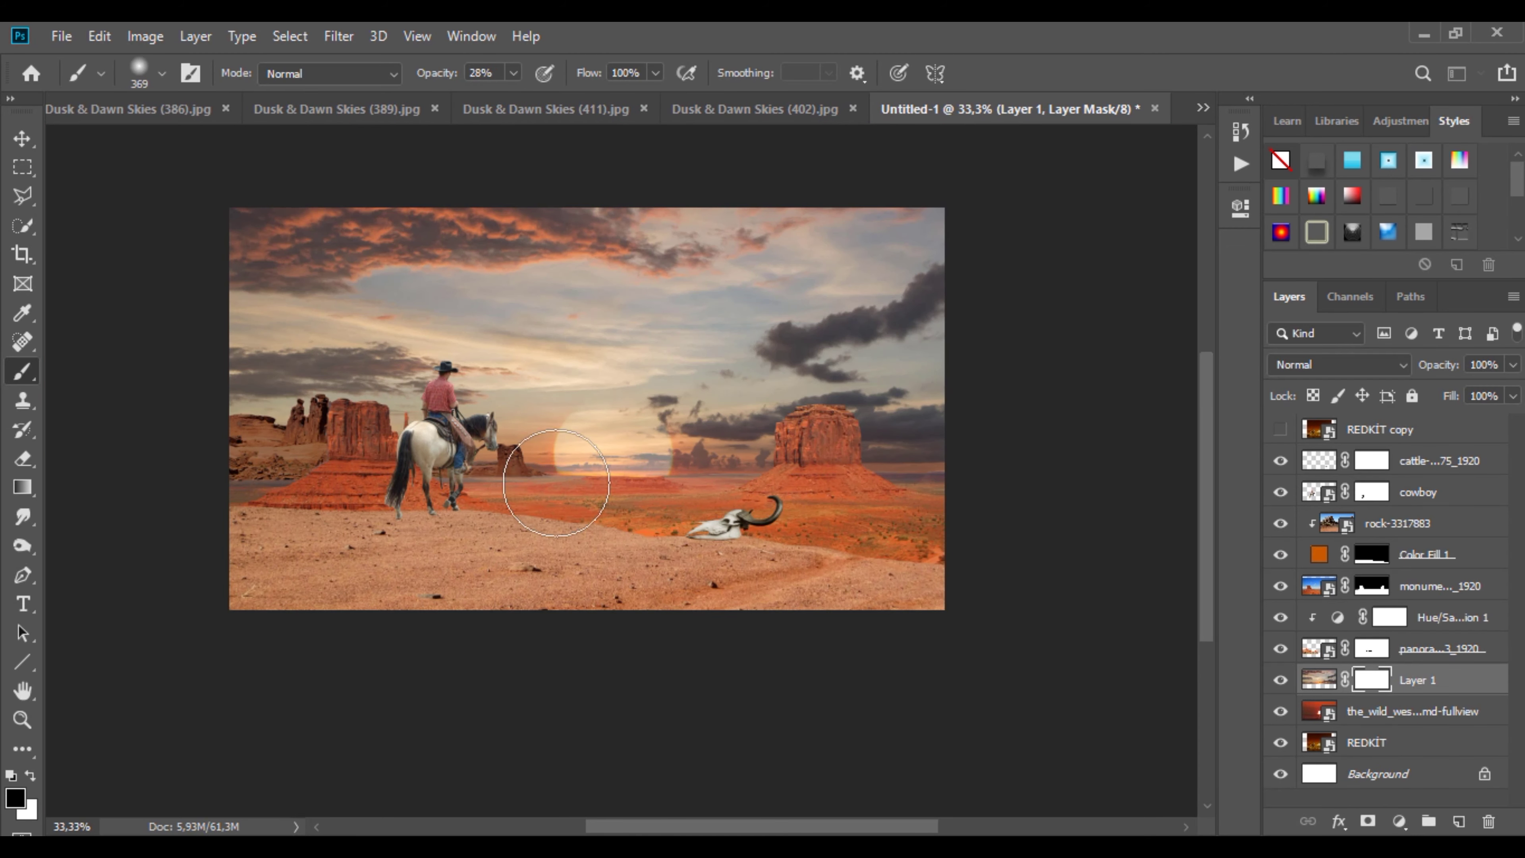
Step: Fade Layer 1's cloudy sky over the sun on its mask with a soft 369 px brush at 28% opacity
mouse_move(600, 456)
mouse_down()
mouse_move(800, 443)
mouse_move(421, 384)
mouse_move(762, 253)
mouse_move(727, 321)
mouse_move(258, 325)
mouse_move(606, 446)
mouse_move(382, 455)
mouse_move(790, 436)
mouse_move(463, 378)
mouse_move(729, 296)
mouse_move(411, 426)
mouse_up()
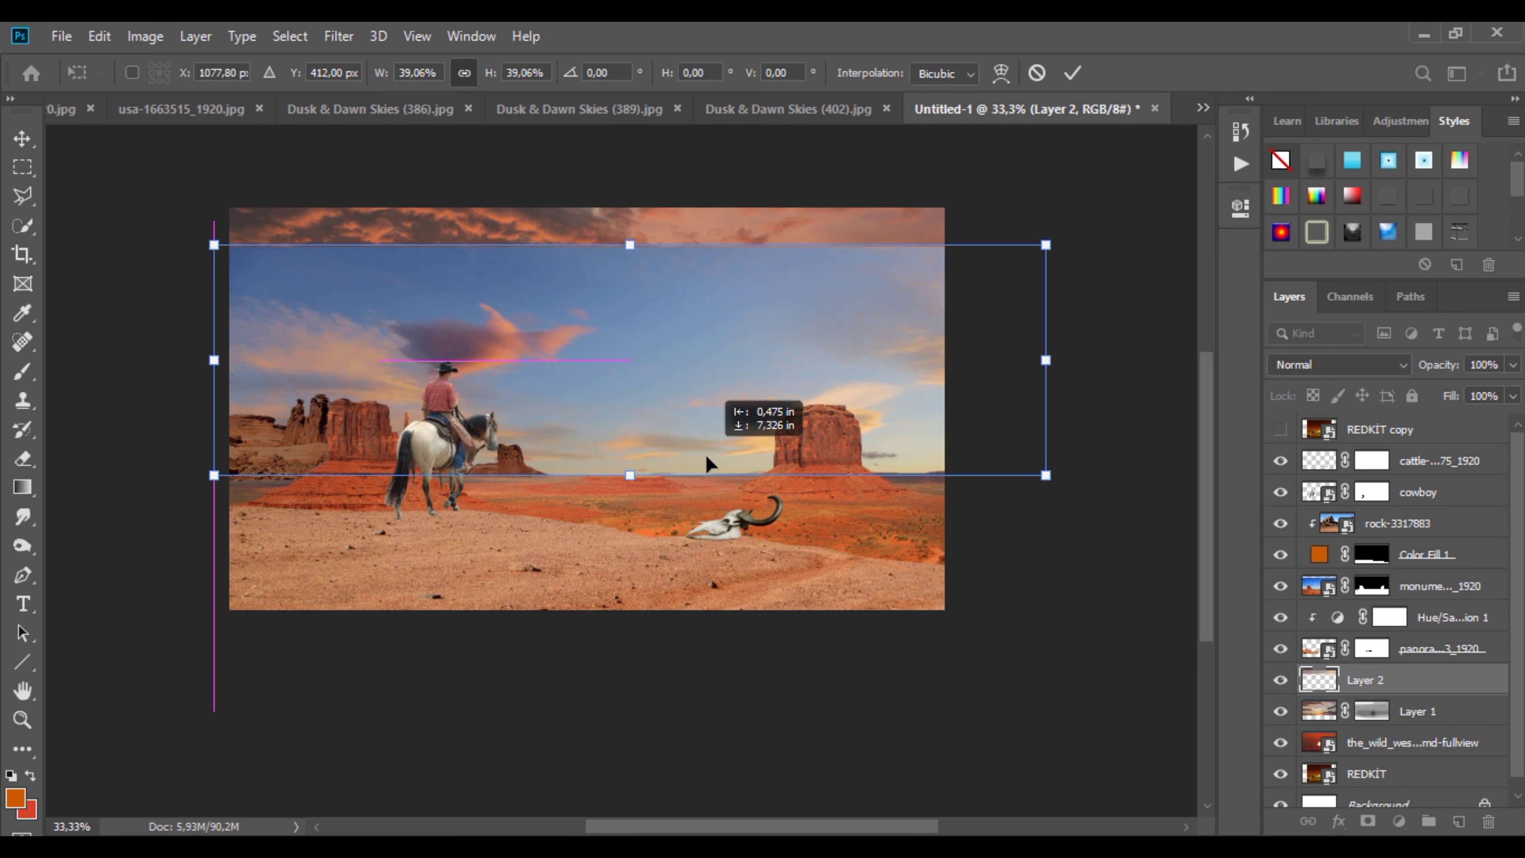
Step: Apply the blue sky's placement, then move Layer 2 below Layer 1 with its blend mode set to Soft Light
click(1073, 73)
mouse_move(1369, 681)
mouse_down()
mouse_move(1378, 744)
mouse_move(1376, 698)
mouse_up()
click(1337, 367)
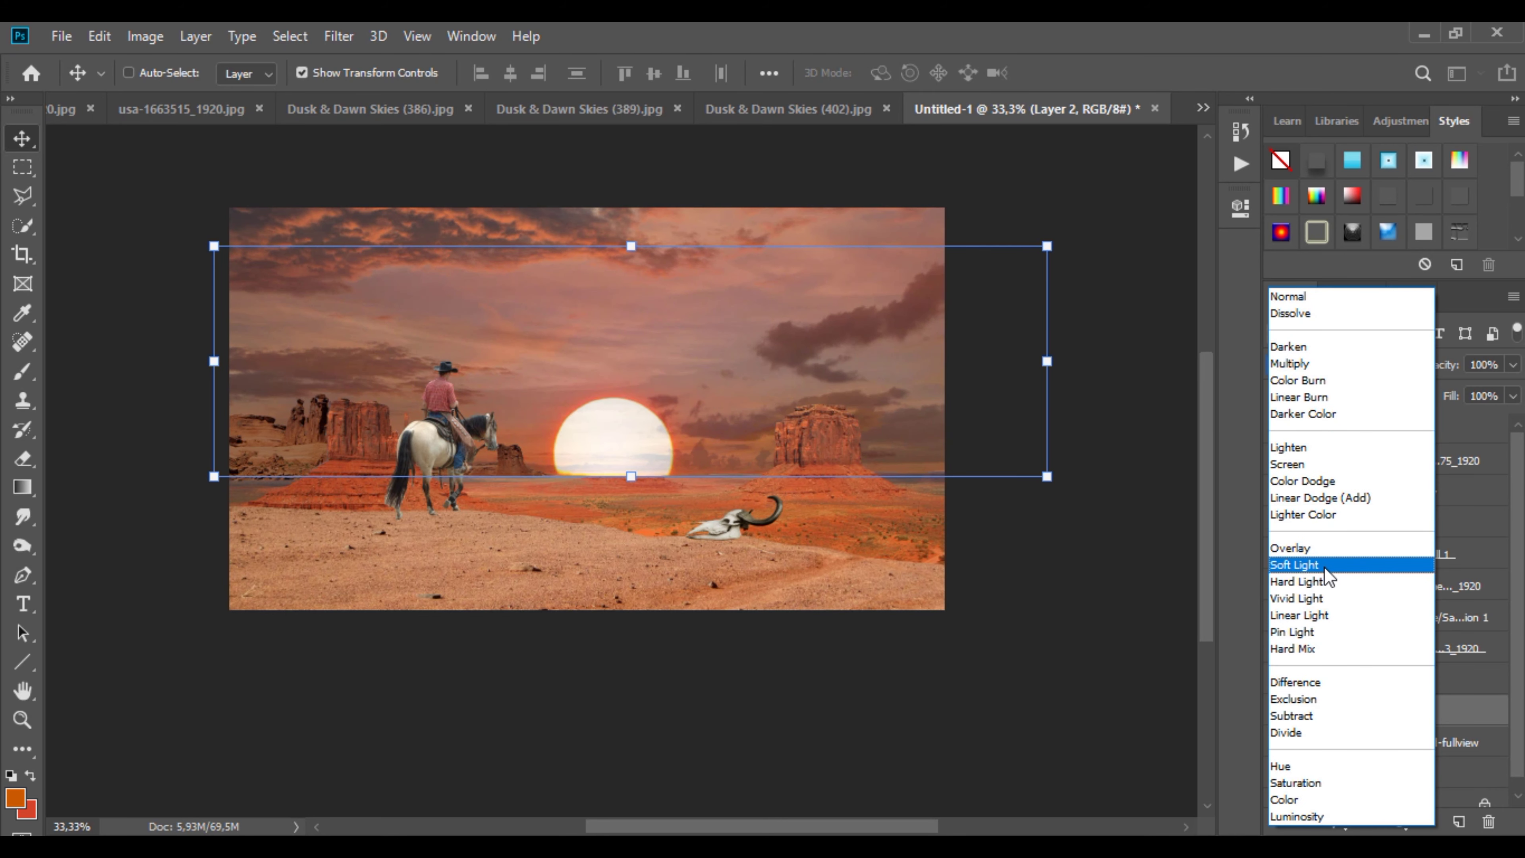
click(1297, 565)
key(b)
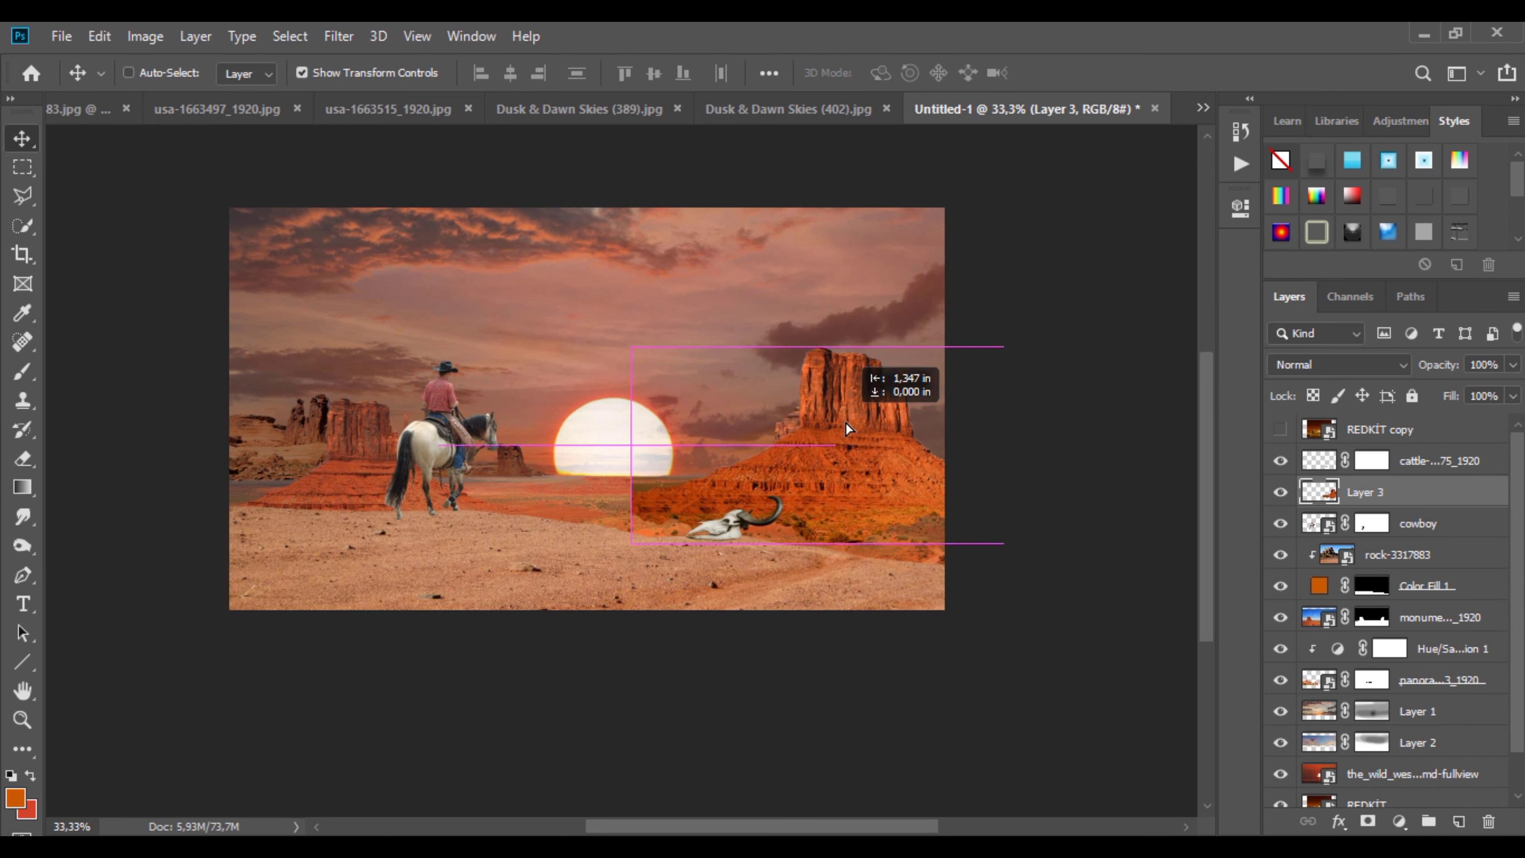
Step: Shift the new tall butte toward the canvas's right side and move Layer 3 beneath the panorama layer
drag(846, 423, 889, 423)
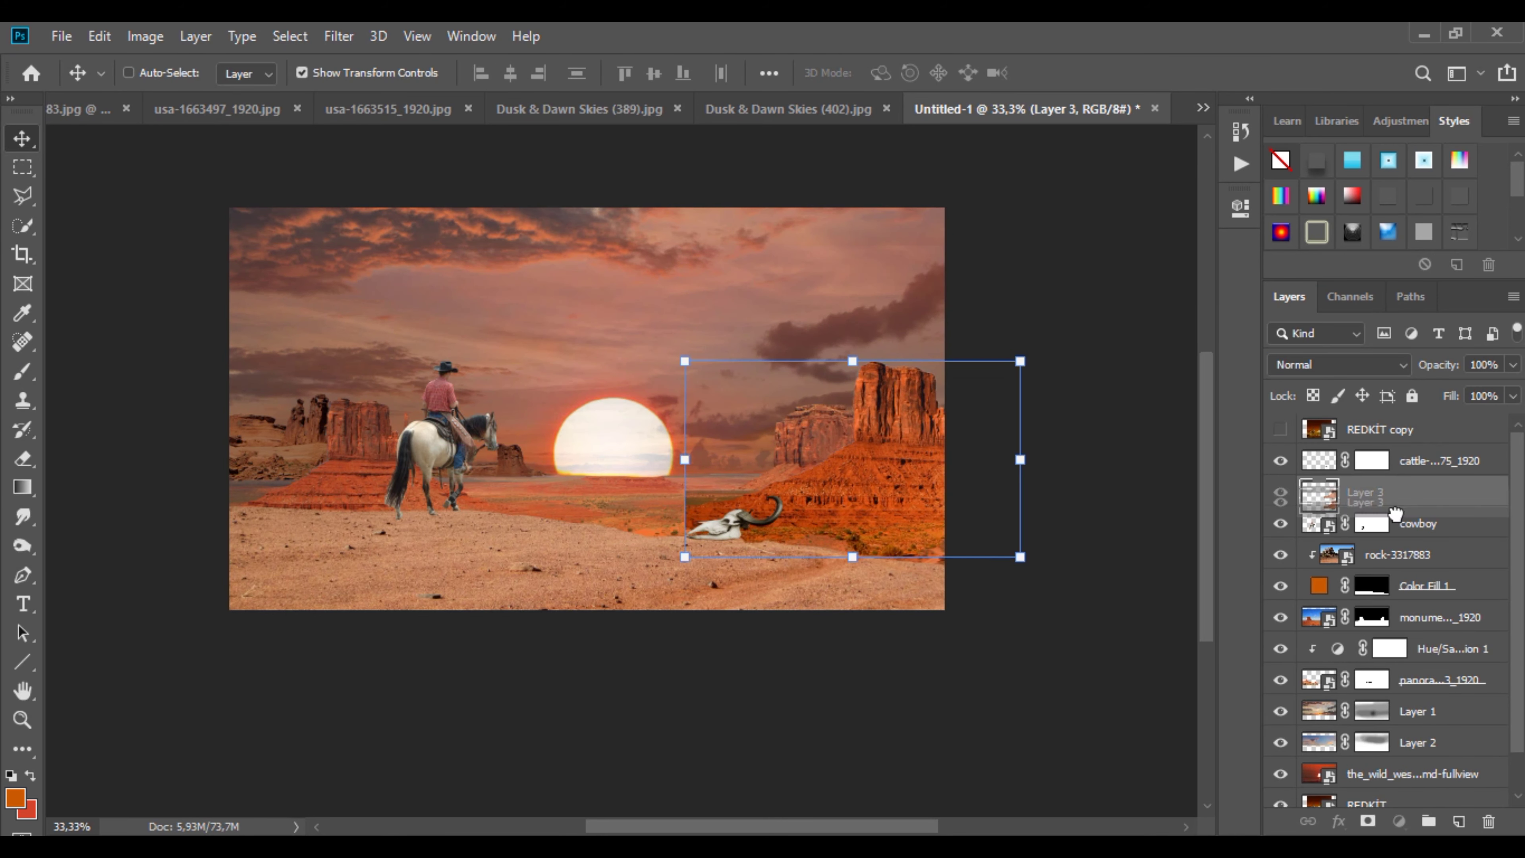
drag(1382, 511, 1406, 693)
right_click(1418, 525)
click(1177, 457)
Step: Raise the tall butte, scale it down slightly and position it behind the right mesa
drag(918, 448, 924, 396)
drag(1025, 321, 978, 348)
drag(859, 403, 881, 403)
click(1072, 73)
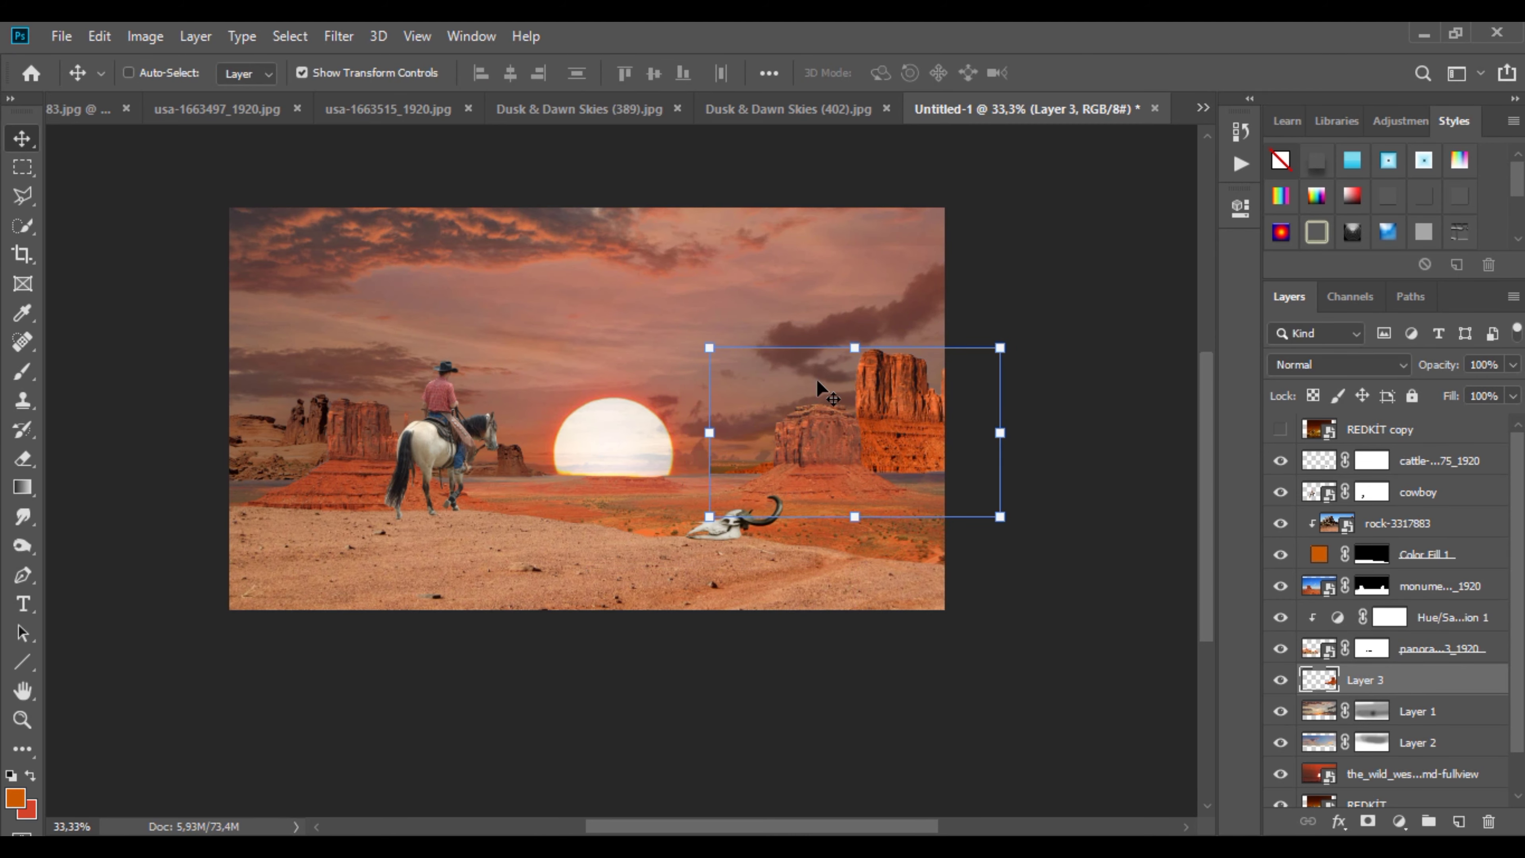
Step: Add a mask to Layer 3 and brush over its ground strip beside the sun with a soft 81 px brush
click(1369, 822)
key(ctrl+plus)
key(ctrl+plus)
key(ctrl+plus)
key(b)
right_click(611, 557)
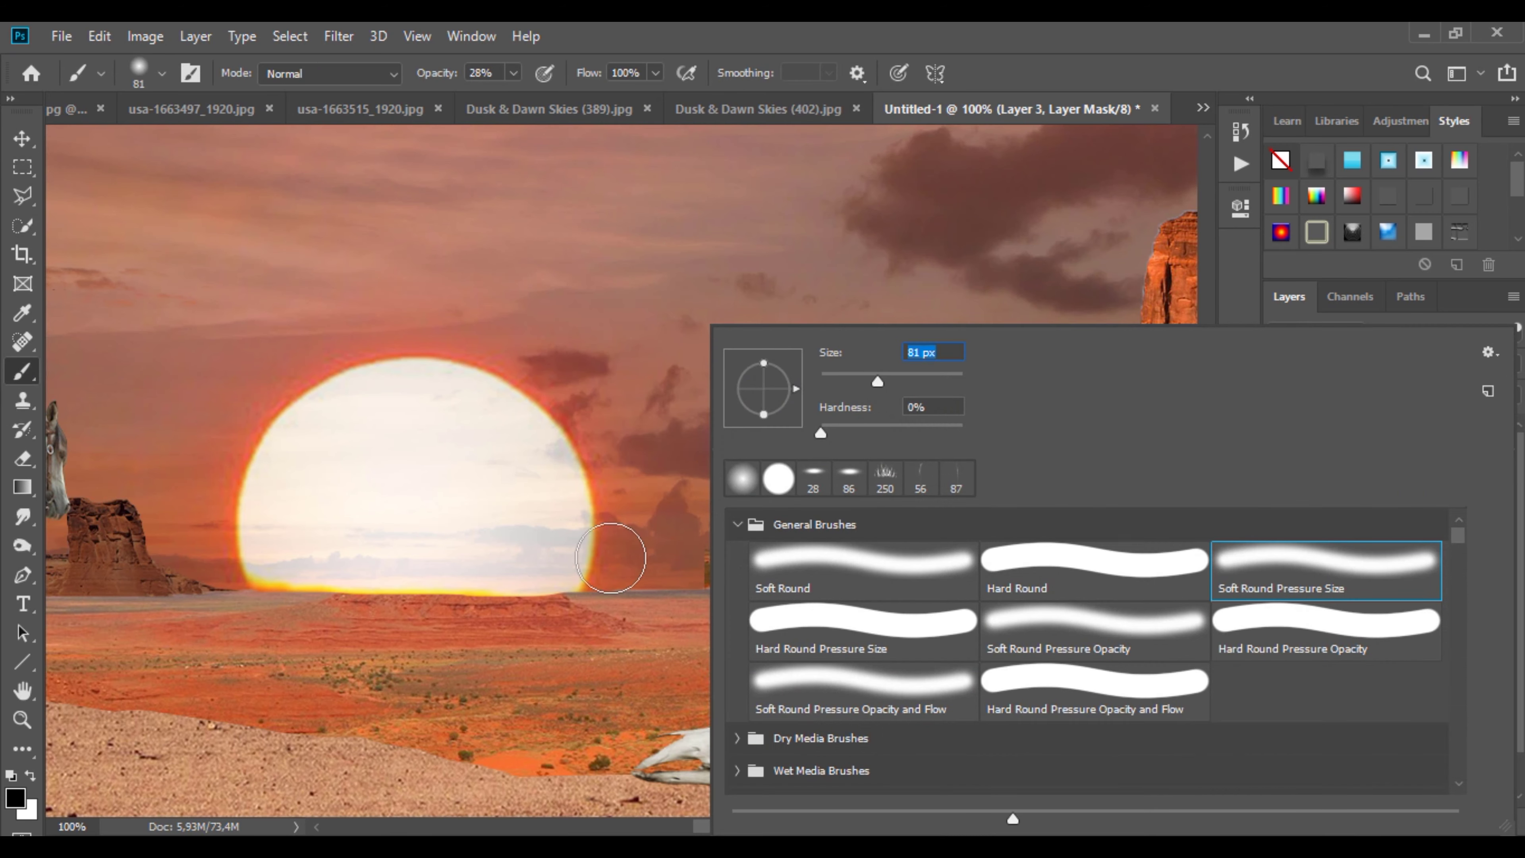
drag(684, 558, 747, 555)
Step: Switch to the Hard Round brush at 100% opacity and paint out excess ground beside the right mesa on Layer 3's mask
right_click(746, 555)
click(1095, 569)
click(514, 73)
drag(509, 98, 587, 98)
click(865, 504)
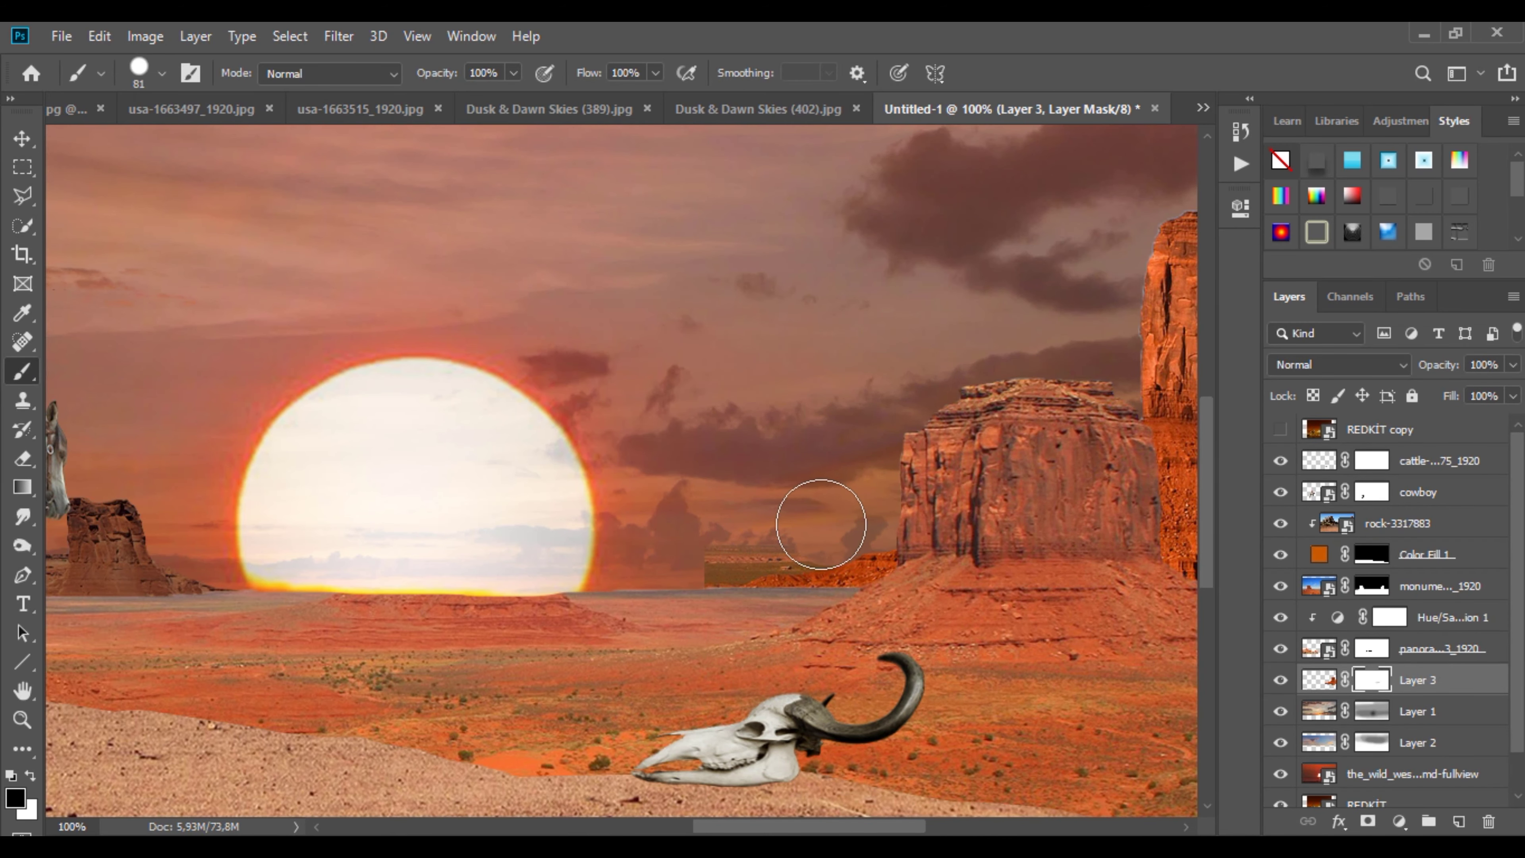
Step: Reduce the brush to 23 px and paint away the pale fringe along the tall butte's sides and top
key(ctrl+plus)
key(ctrl+plus)
right_click(612, 317)
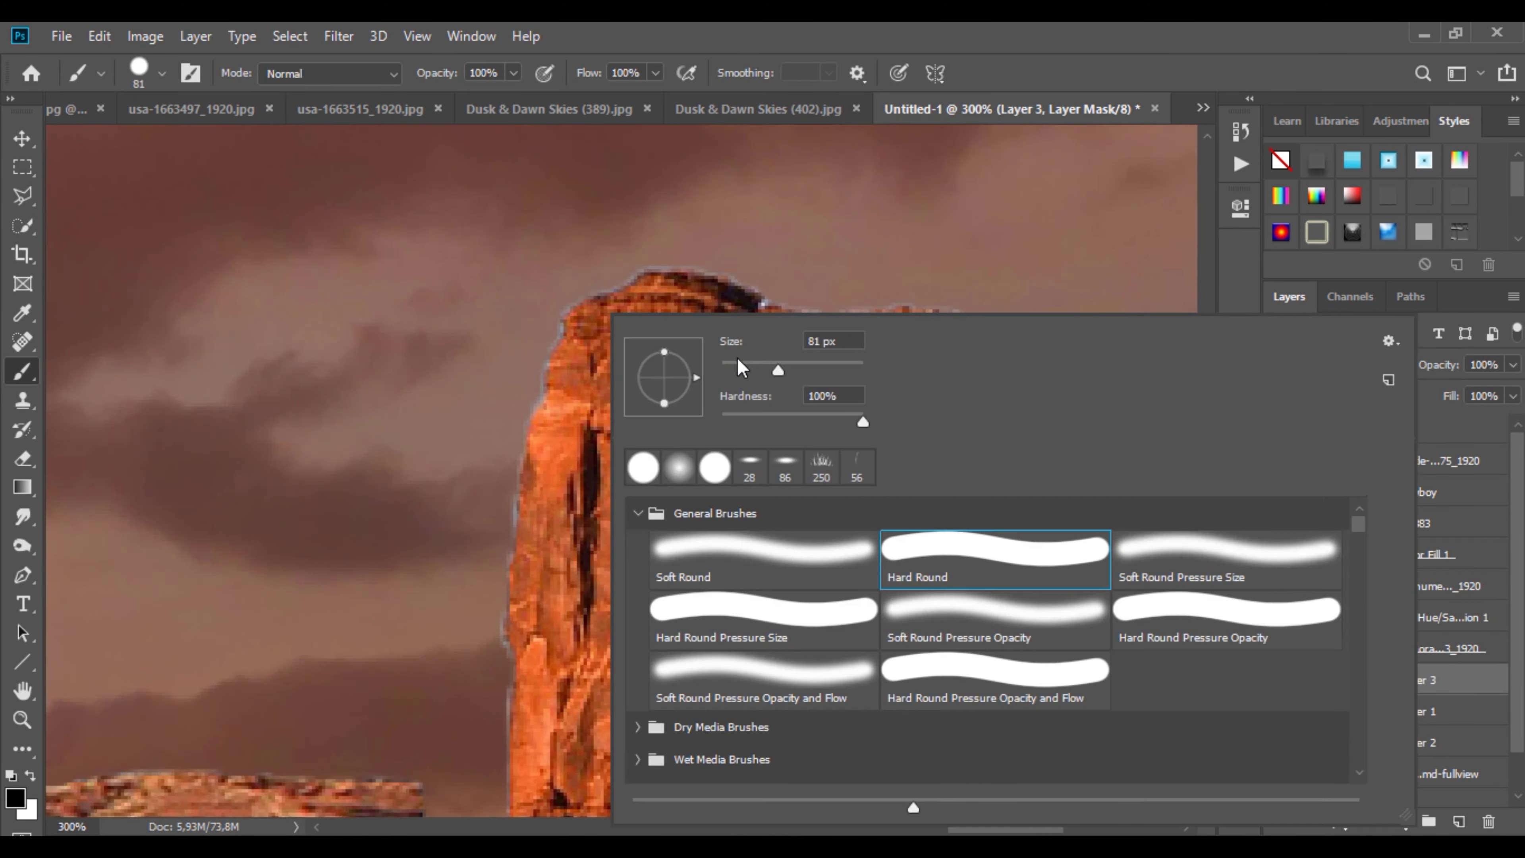
click(742, 368)
key(Return)
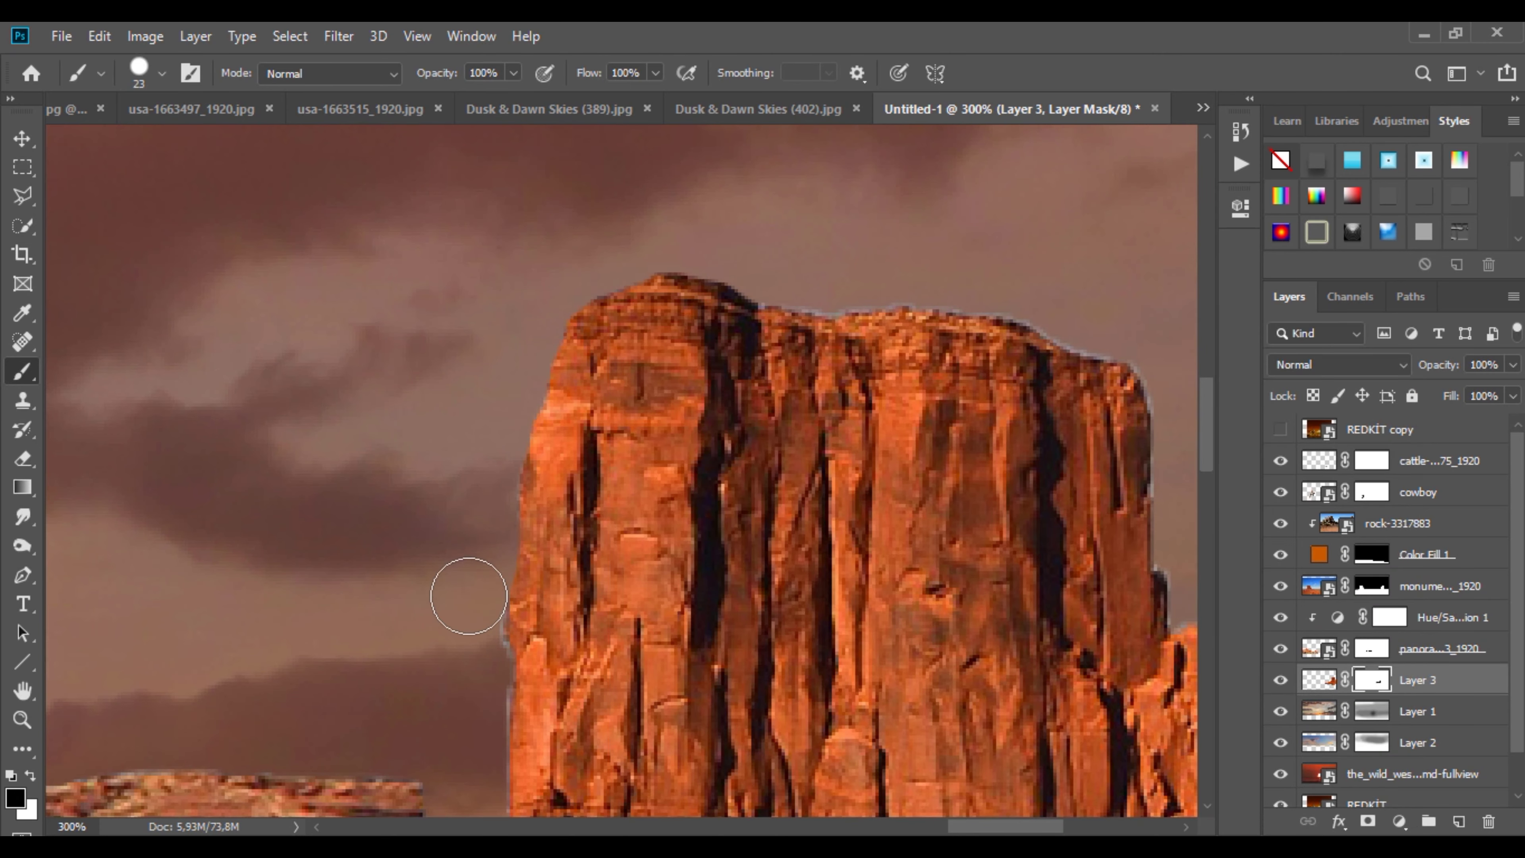
mouse_move(469, 597)
mouse_down()
mouse_move(465, 776)
mouse_move(469, 355)
mouse_move(490, 154)
mouse_up()
drag(856, 214, 568, 778)
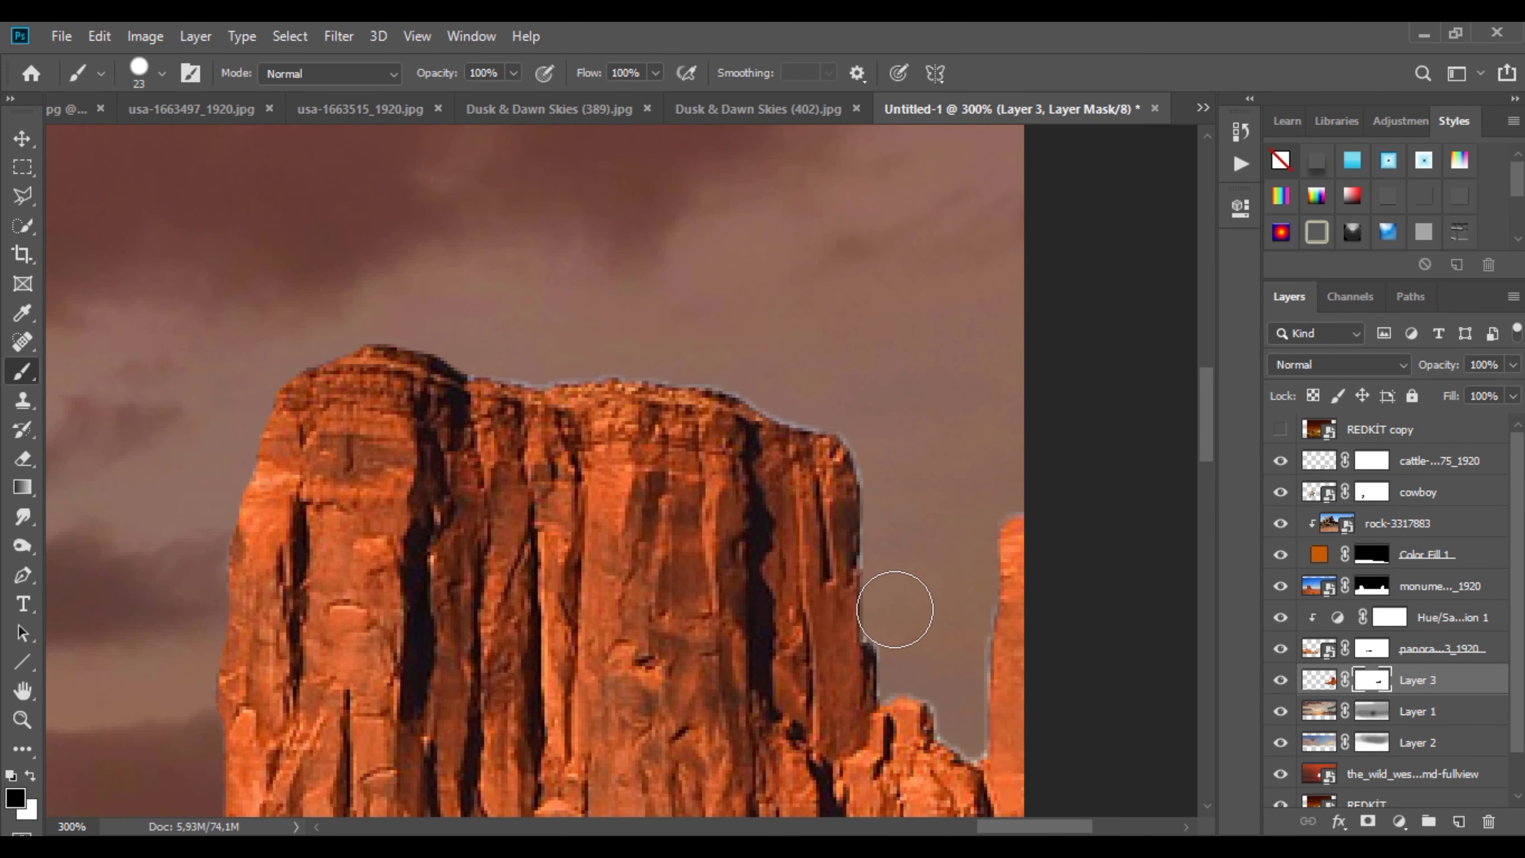
mouse_move(895, 610)
mouse_down()
mouse_move(885, 438)
mouse_move(713, 353)
mouse_move(526, 355)
mouse_up()
drag(853, 443, 486, 289)
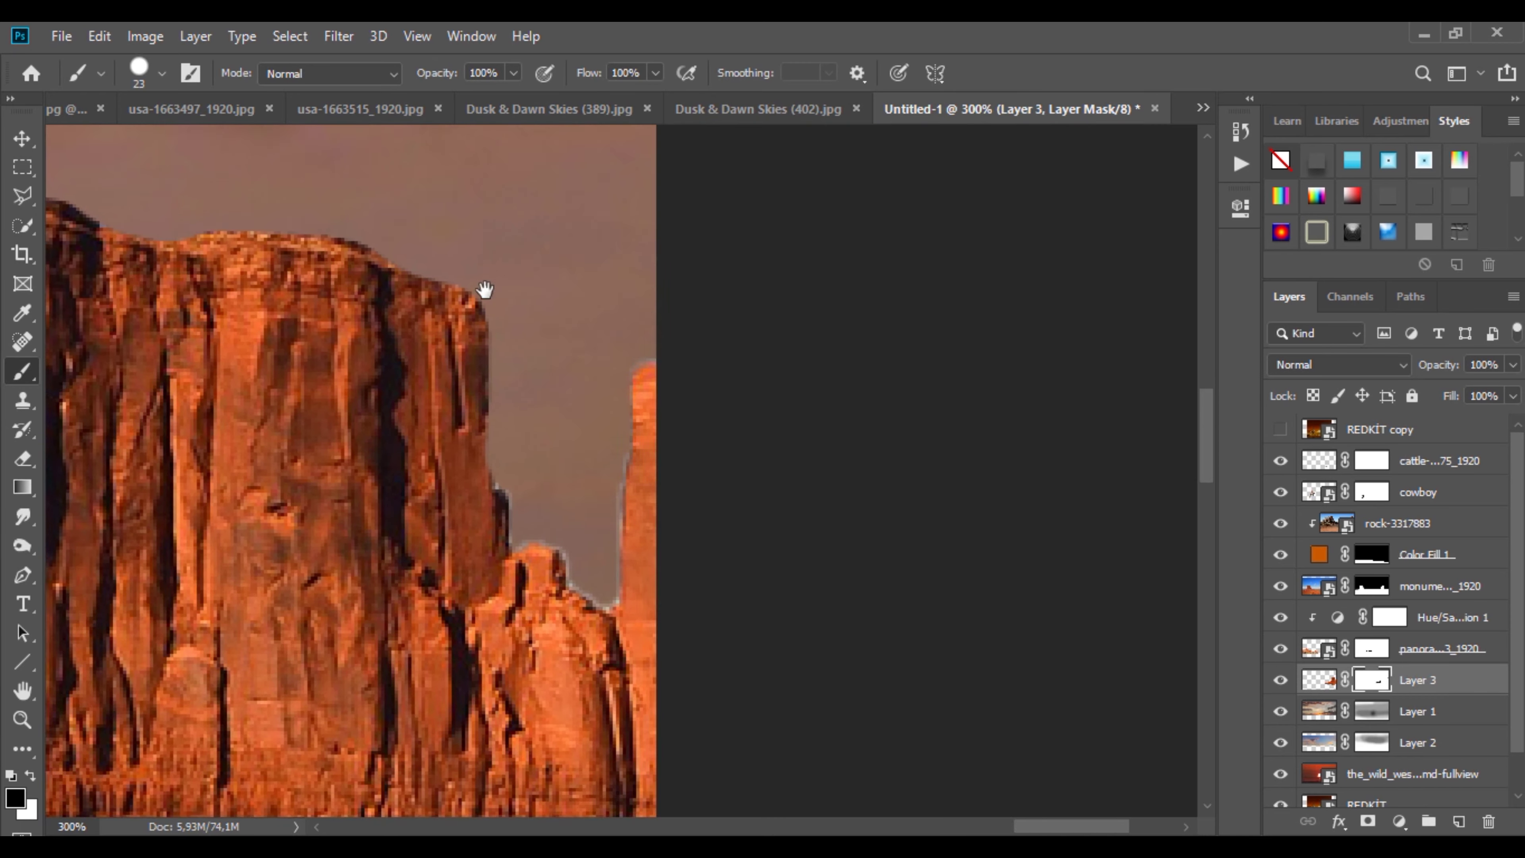
Step: Reduce the brush to 9 px for cleaning the narrow notch beside the tall butte
right_click(620, 324)
text(9)
key(Return)
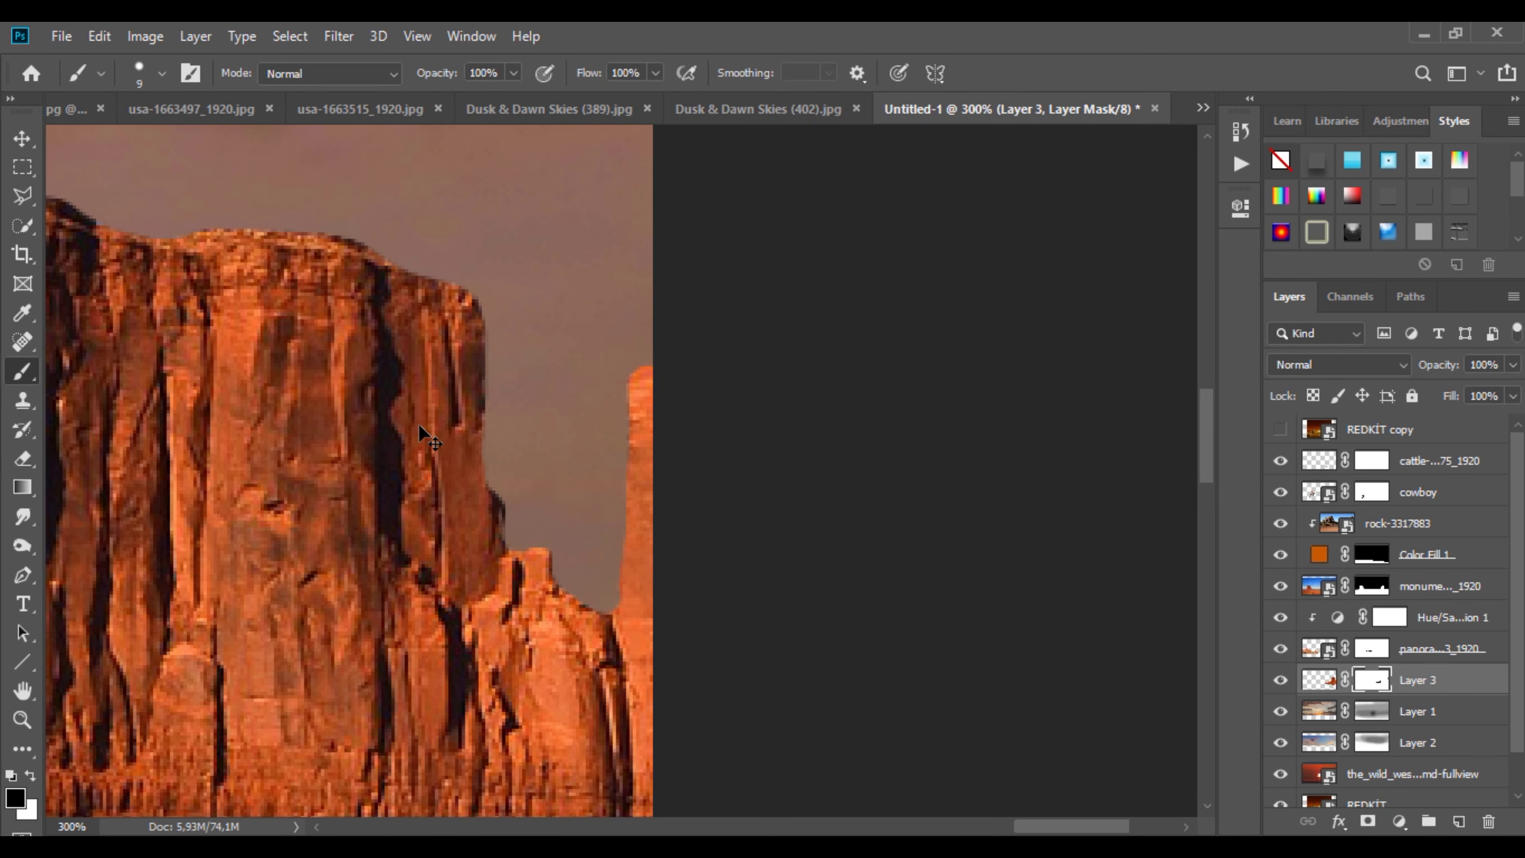
Step: Select the monument-valley layer's mask and switch to the Soft Round brush at 55 px
key(ctrl+minus)
key(ctrl+minus)
key(ctrl+minus)
drag(419, 631, 420, 508)
click(1374, 589)
right_click(332, 499)
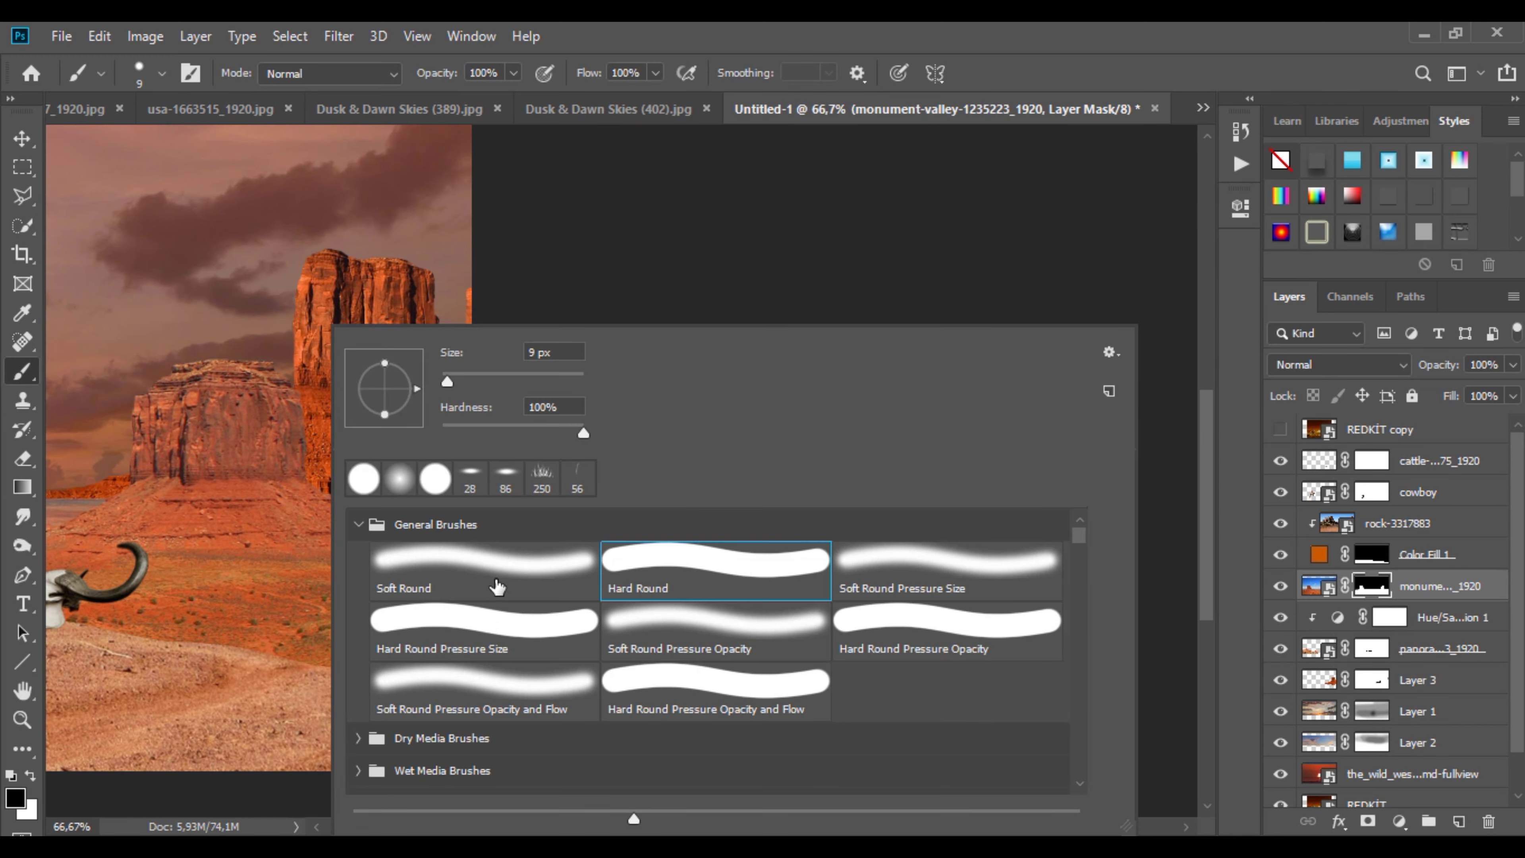
click(498, 586)
text(55)
key(Return)
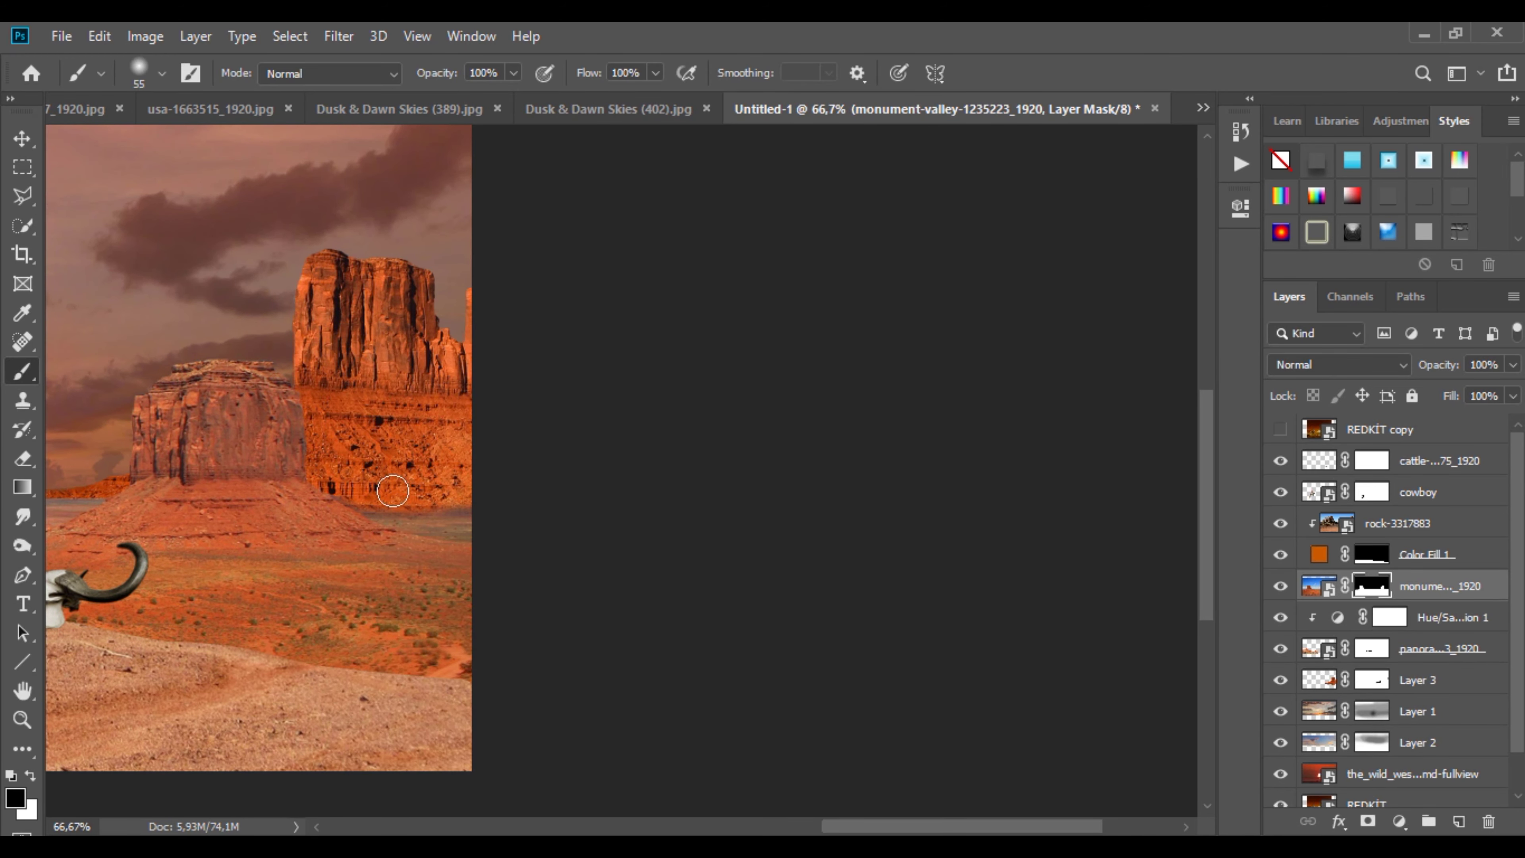
scroll(384, 480, left, 5)
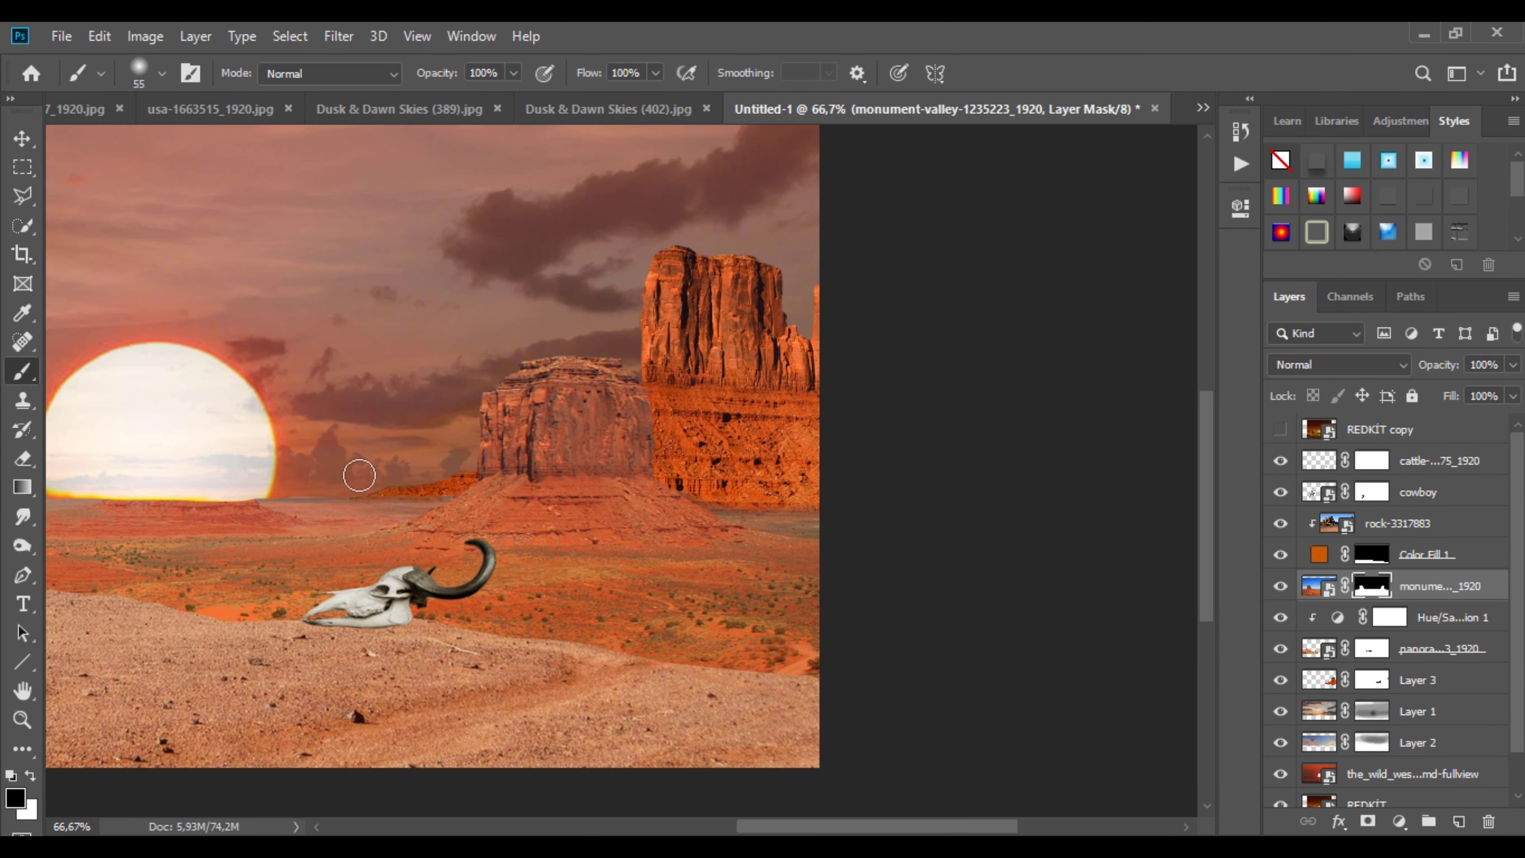
drag(241, 459, 566, 412)
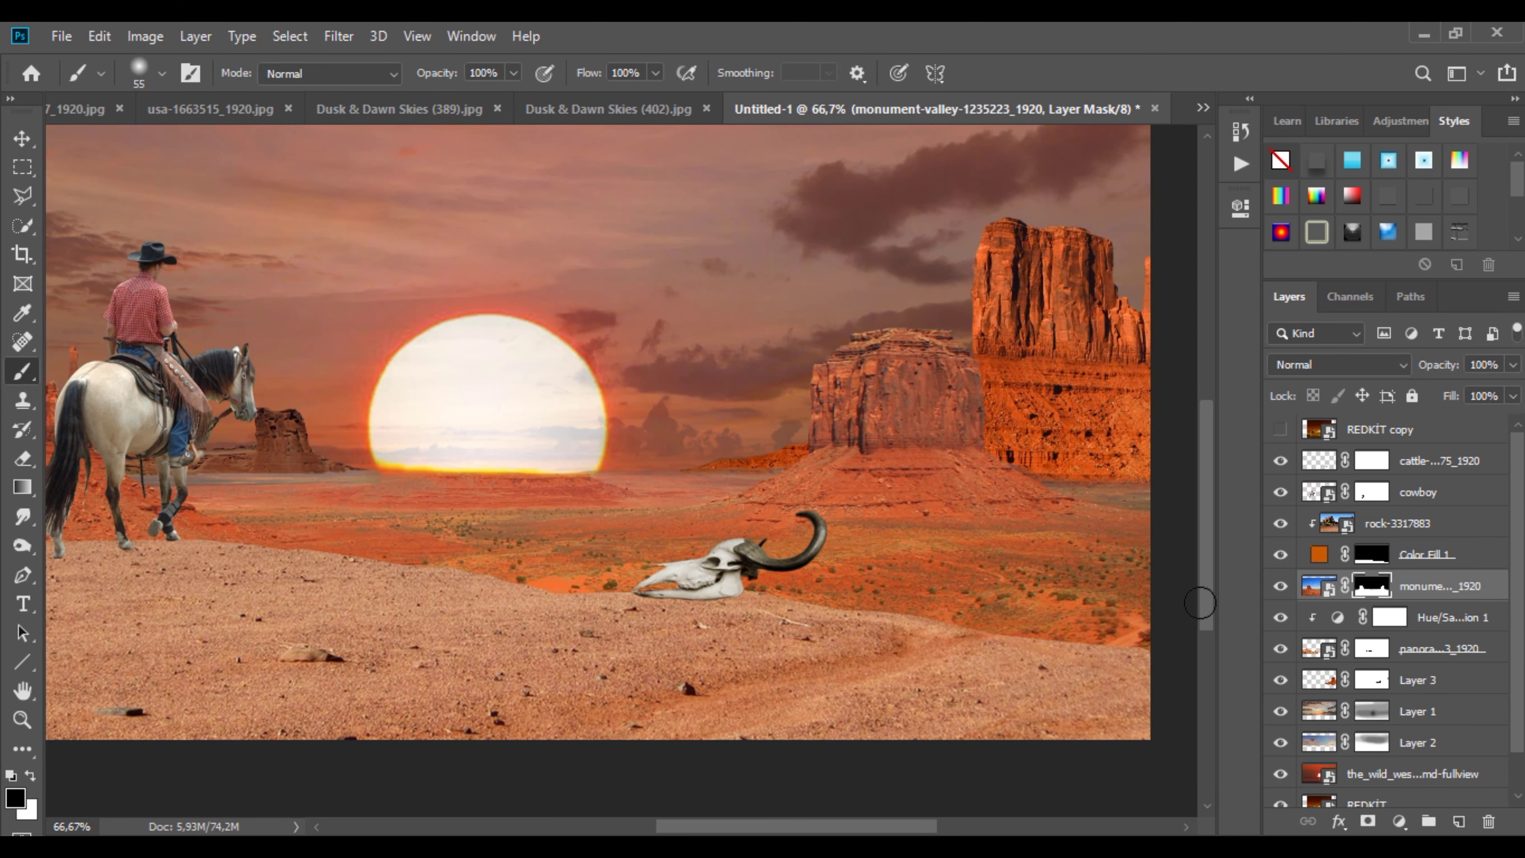
click(1281, 587)
click(1281, 587)
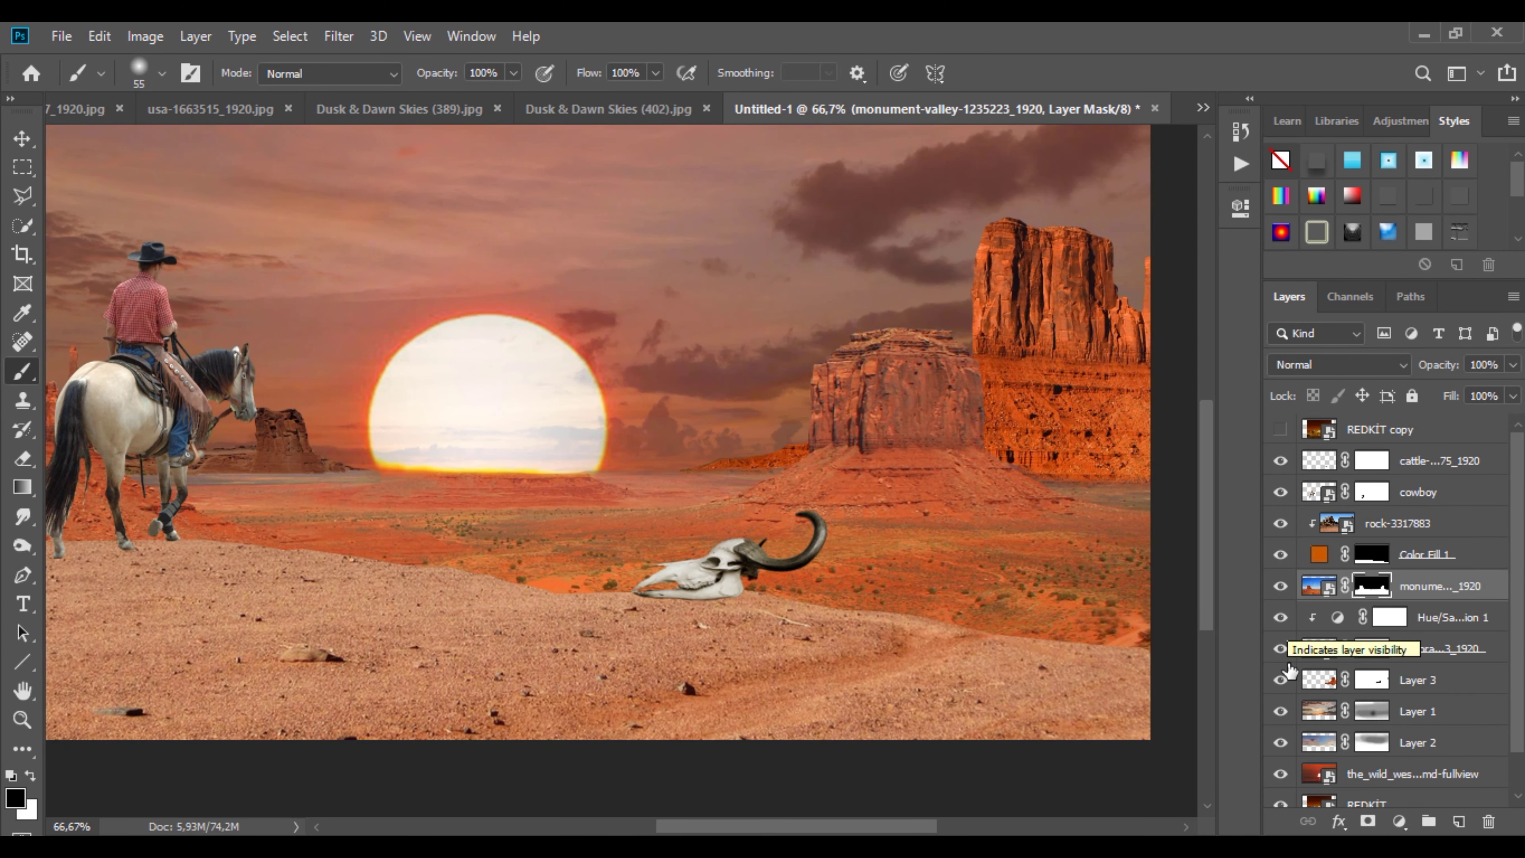
Step: Add a Hue/Saturation adjustment above Layer 3 and clip it to that layer
click(1319, 681)
click(1399, 822)
click(1405, 606)
right_click(1460, 679)
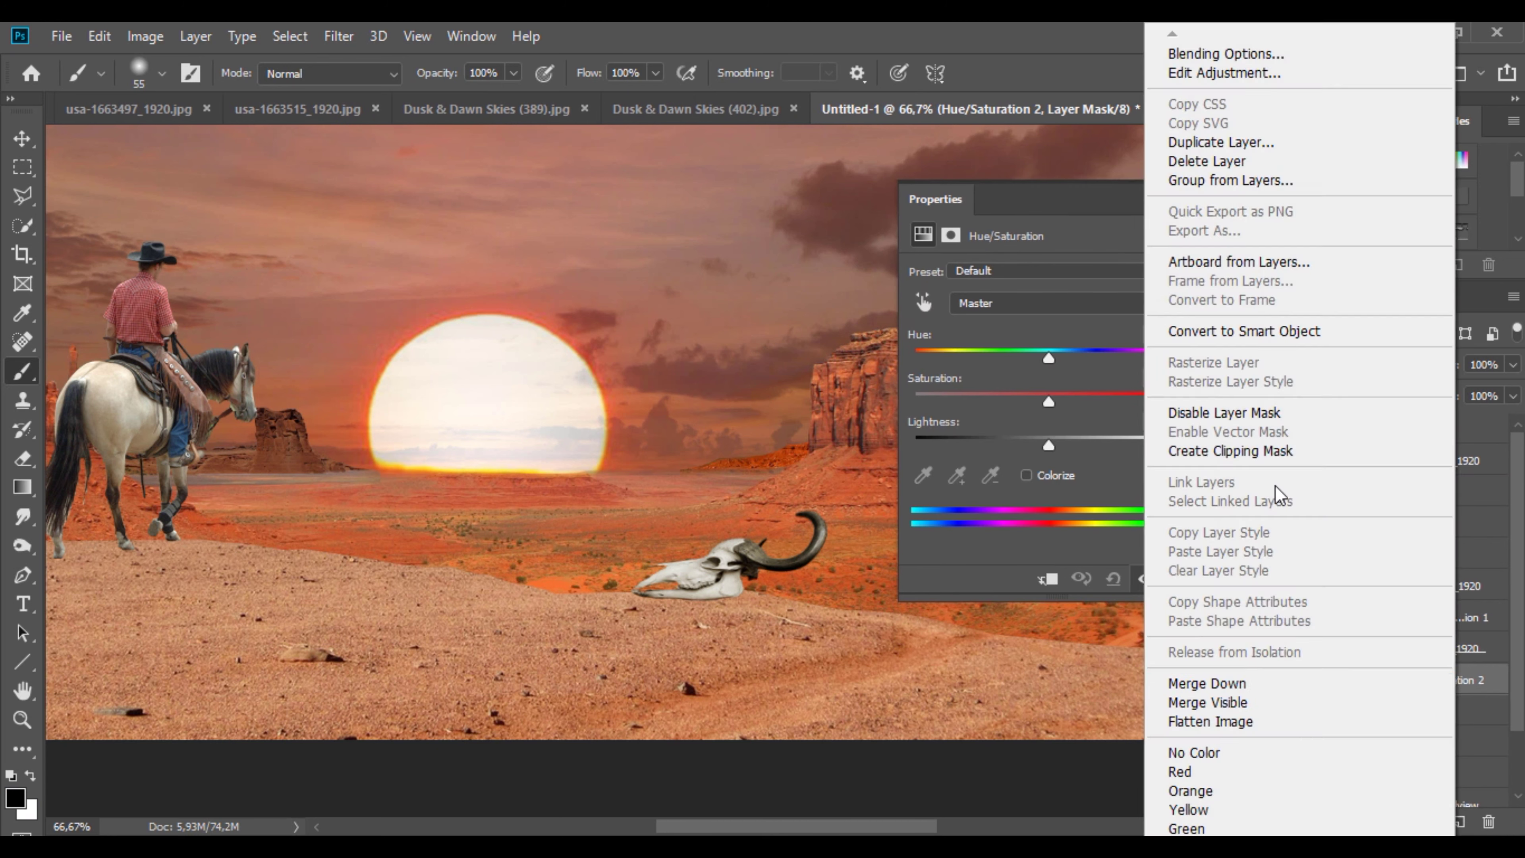
click(1247, 450)
Step: Set the tall butte's Hue/Saturation adjustment to hue +3, saturation -20 and lightness -19
drag(1049, 443, 1063, 443)
drag(1123, 197, 485, 265)
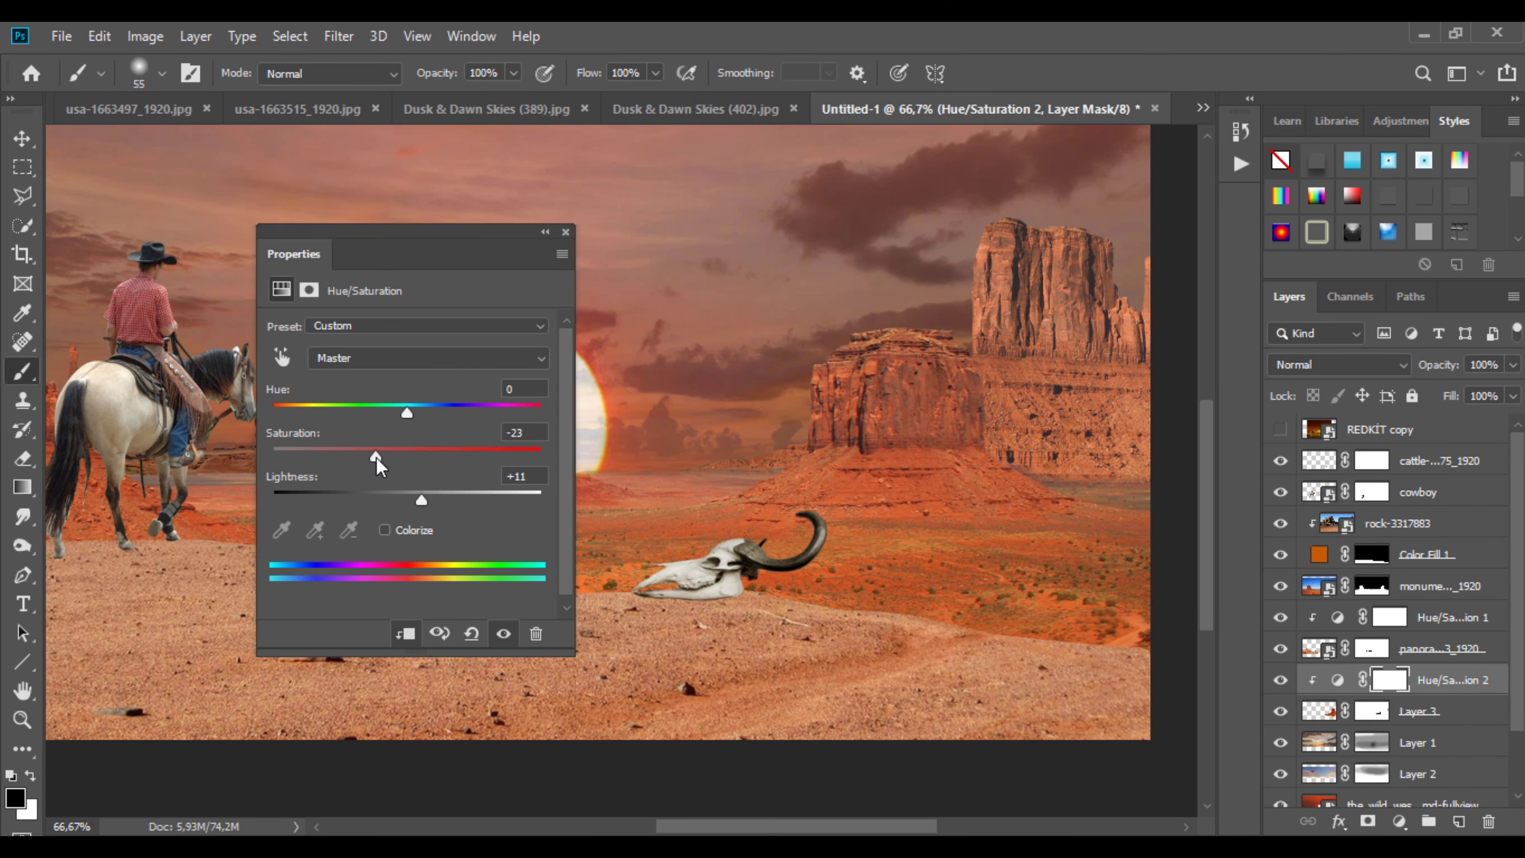
drag(377, 458, 412, 414)
drag(421, 500, 381, 500)
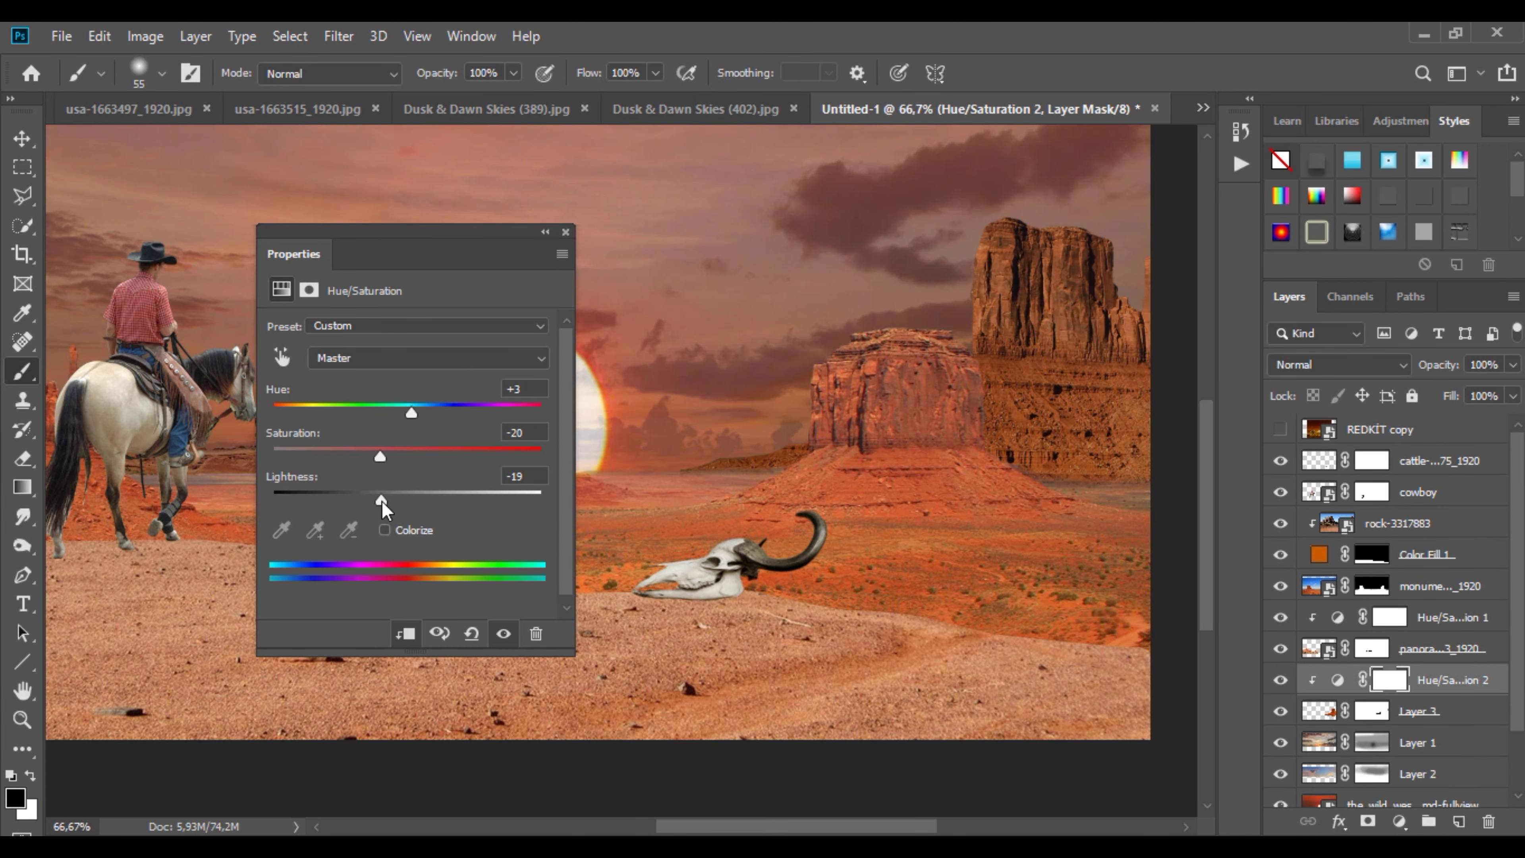
Step: Try colorizing the tall butte with hue 32, saturation 25 and lightness -23
click(385, 530)
drag(370, 413, 514, 421)
click(296, 413)
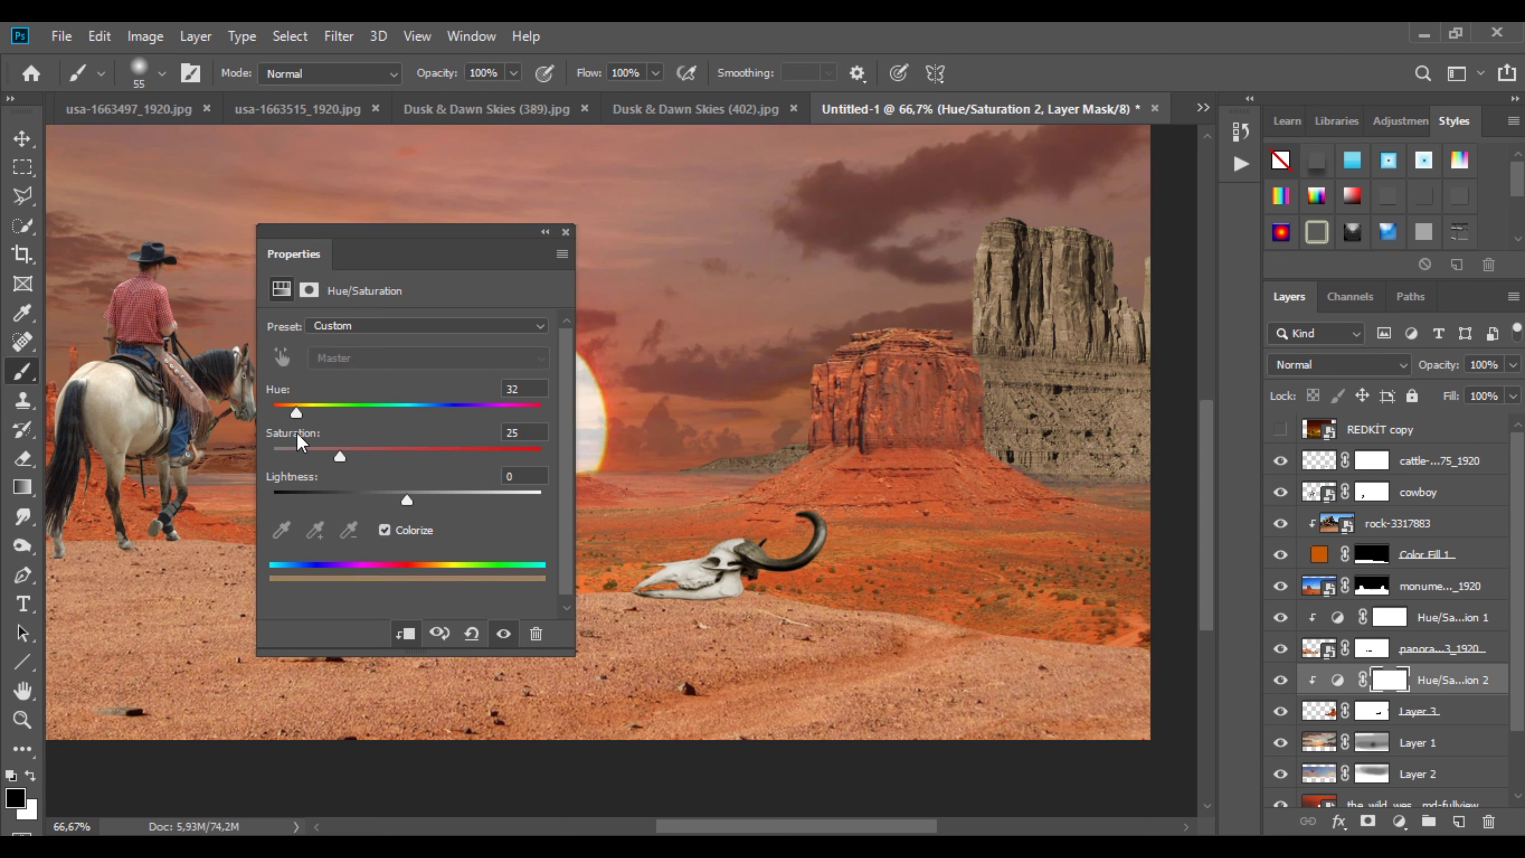
drag(406, 501, 376, 502)
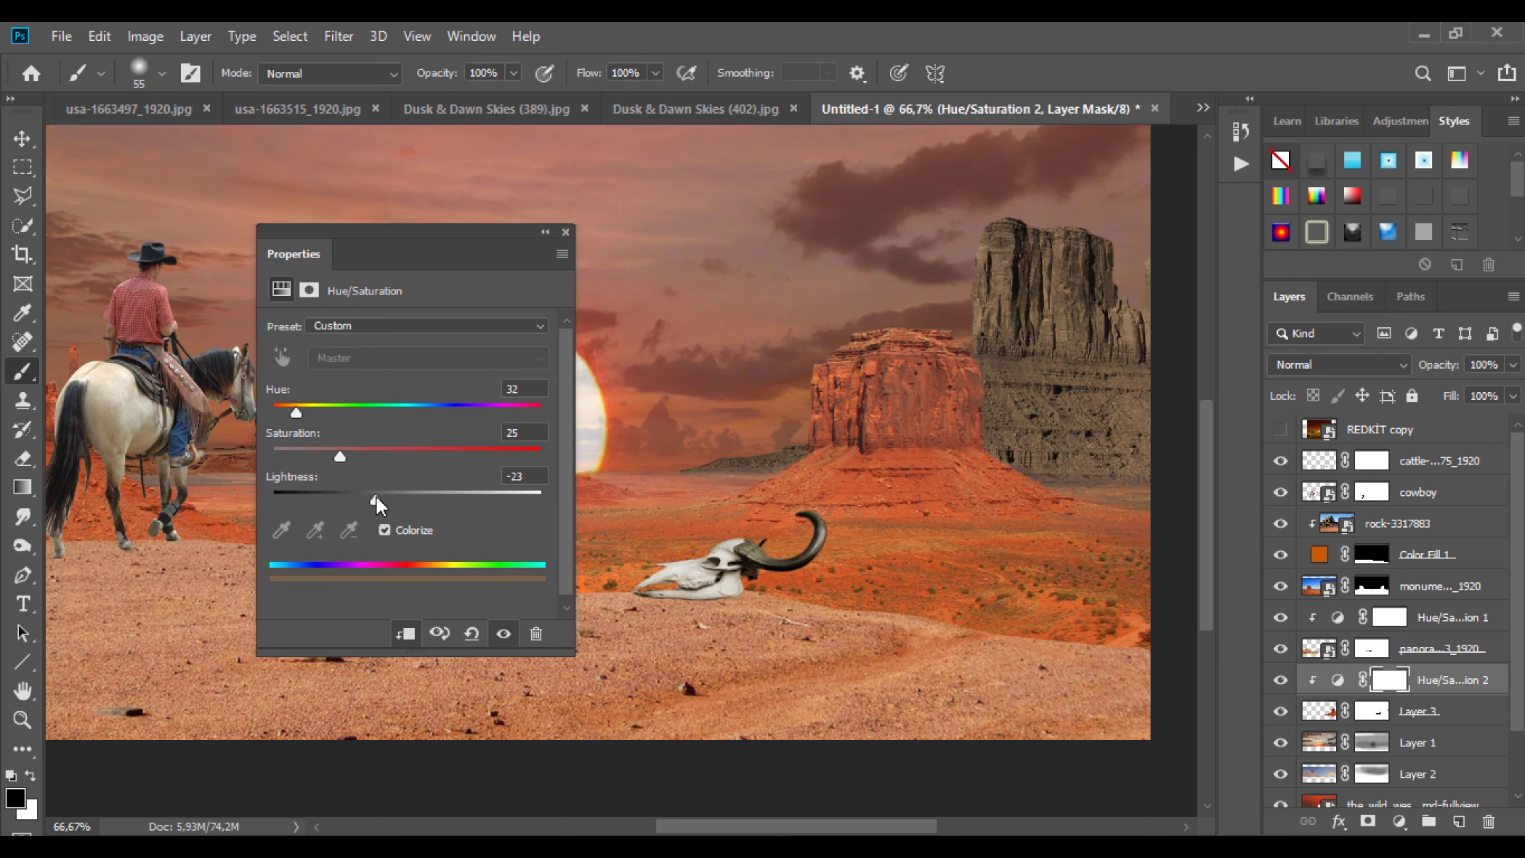
Step: Turn Colorize off and set the tall butte's saturation to -42 and lightness to -33
click(385, 530)
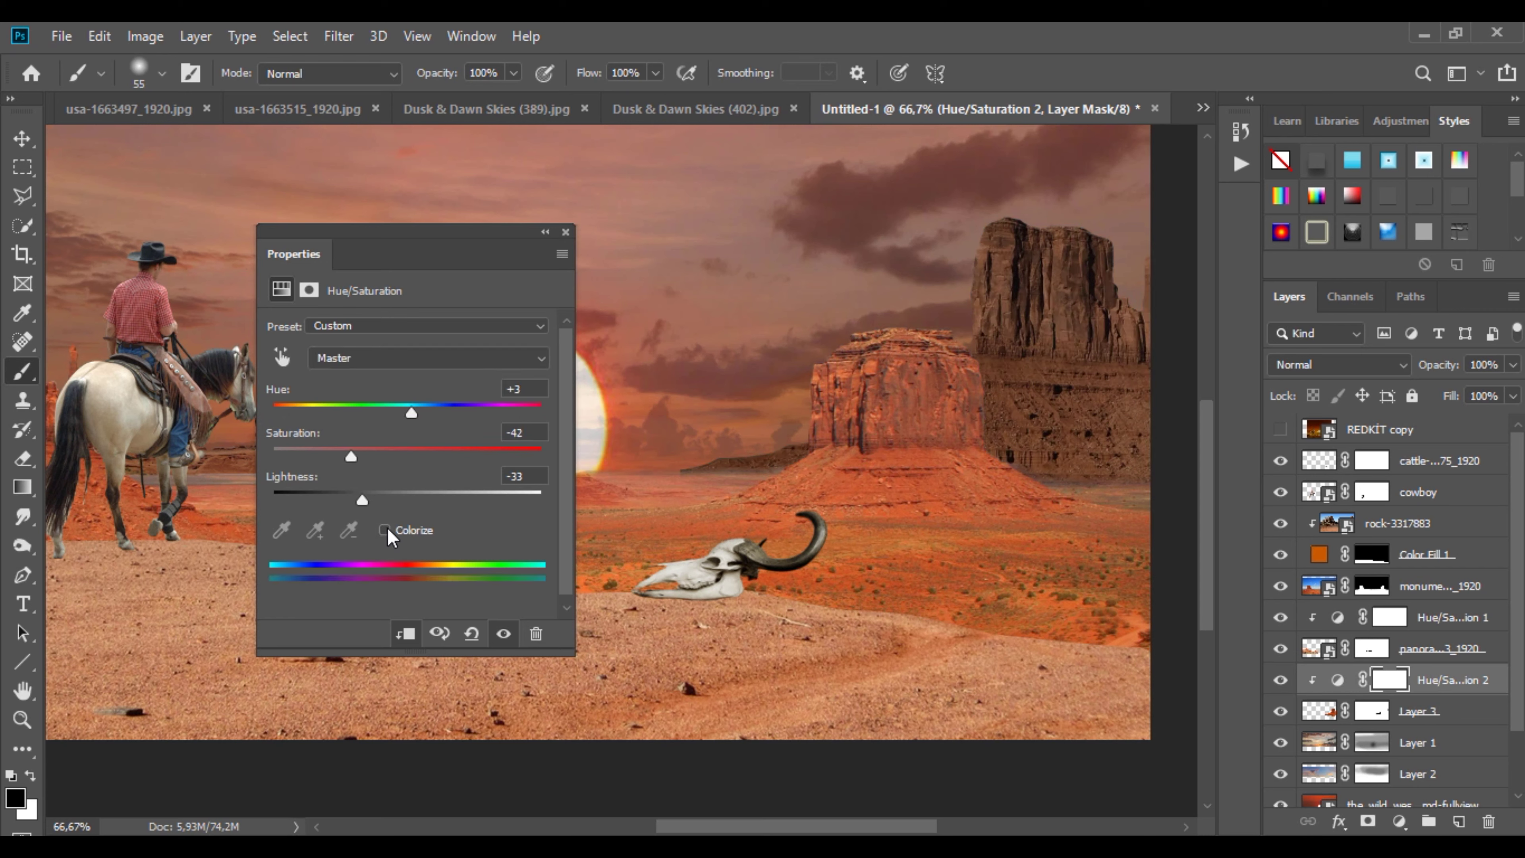
click(545, 232)
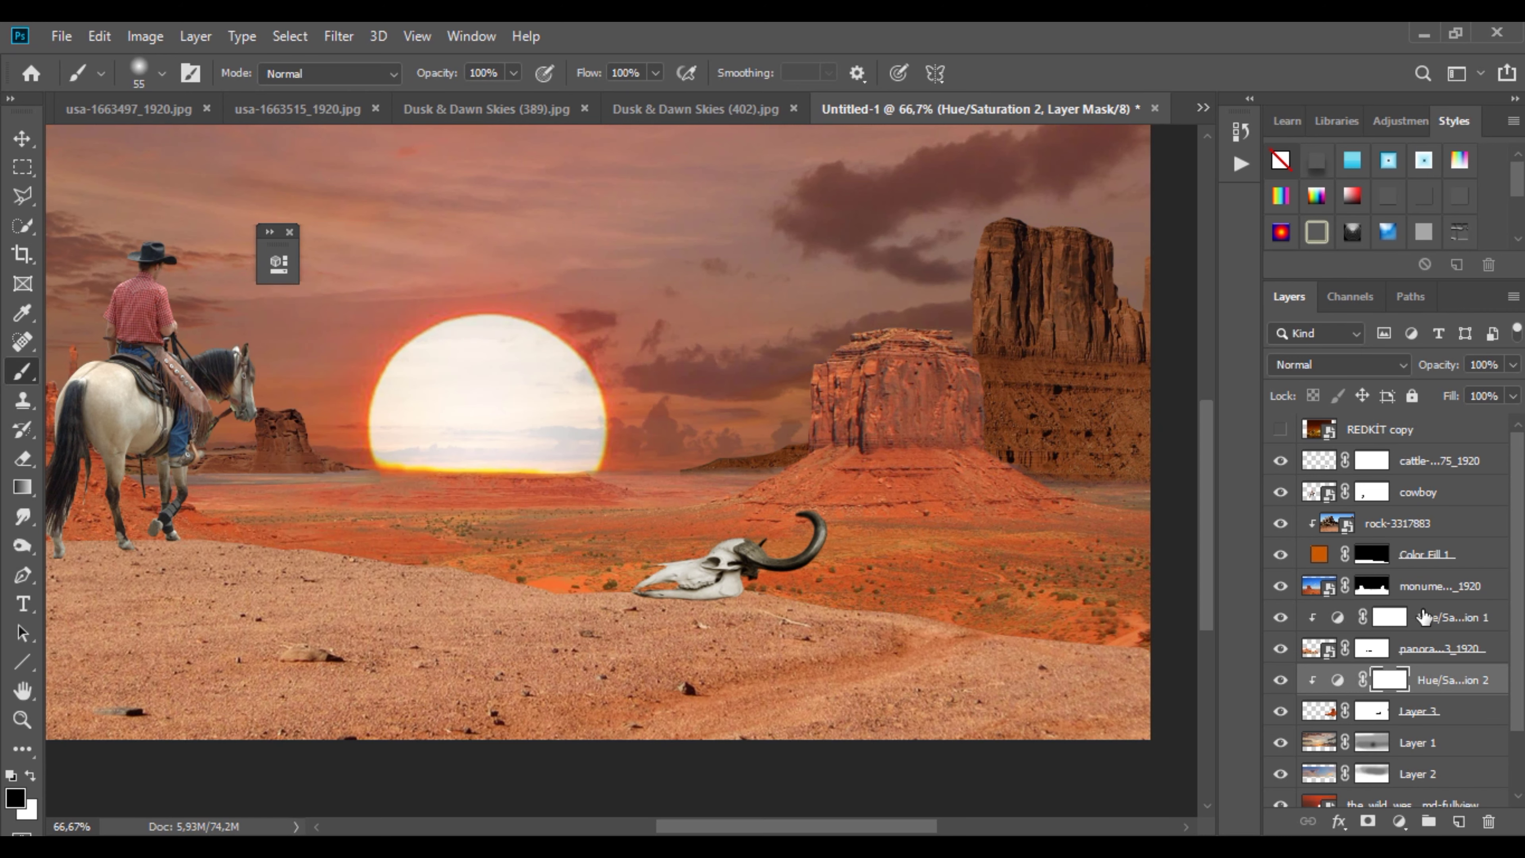
Step: Add a Hue/Saturation adjustment clipped to the monument-valley layer and lower its lightness to darken the mesas and plain
click(1441, 585)
click(1399, 821)
click(1411, 609)
click(449, 634)
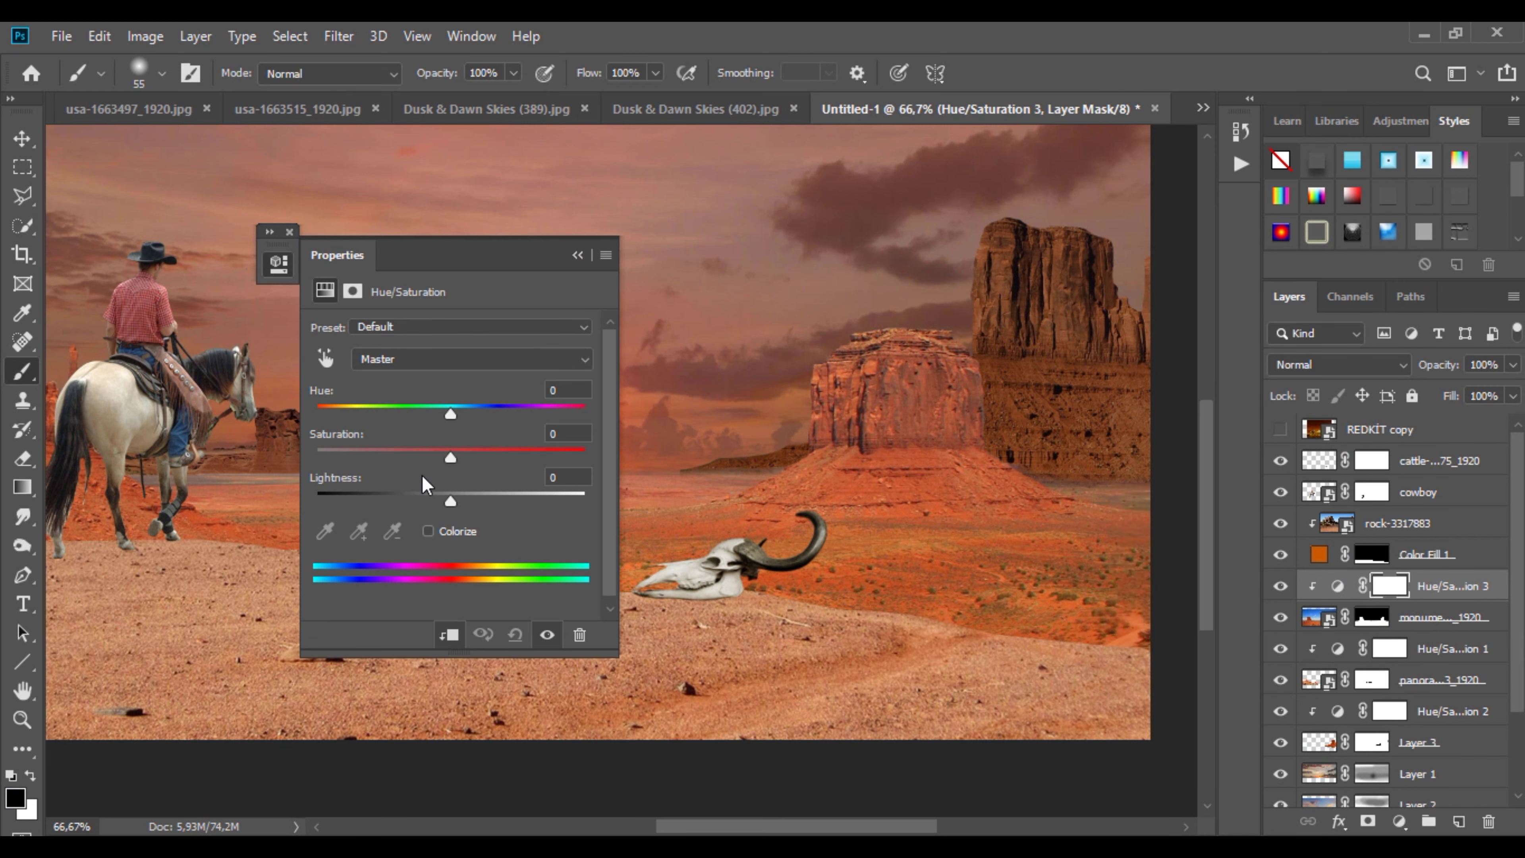
drag(451, 494, 400, 504)
click(577, 255)
Step: Brush the new adjustment's mask across the plain below the sun with a soft 177 px brush at 41% opacity
right_click(533, 398)
drag(697, 383, 745, 383)
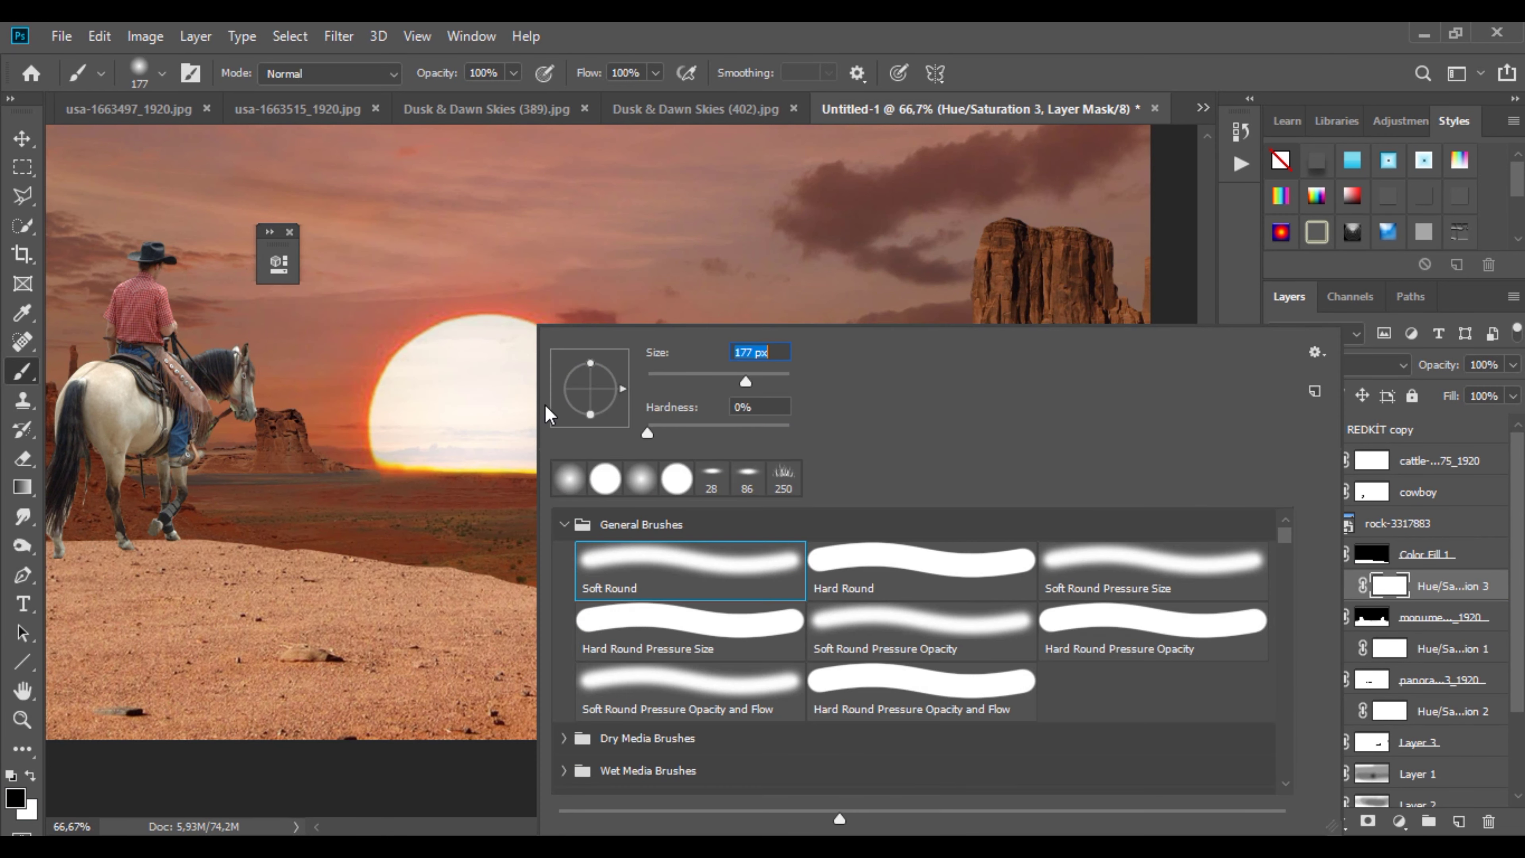
click(512, 73)
drag(519, 98, 453, 99)
mouse_move(668, 536)
mouse_down()
mouse_move(518, 504)
mouse_move(308, 507)
mouse_up()
mouse_move(616, 525)
mouse_down()
mouse_move(657, 528)
mouse_move(291, 534)
mouse_up()
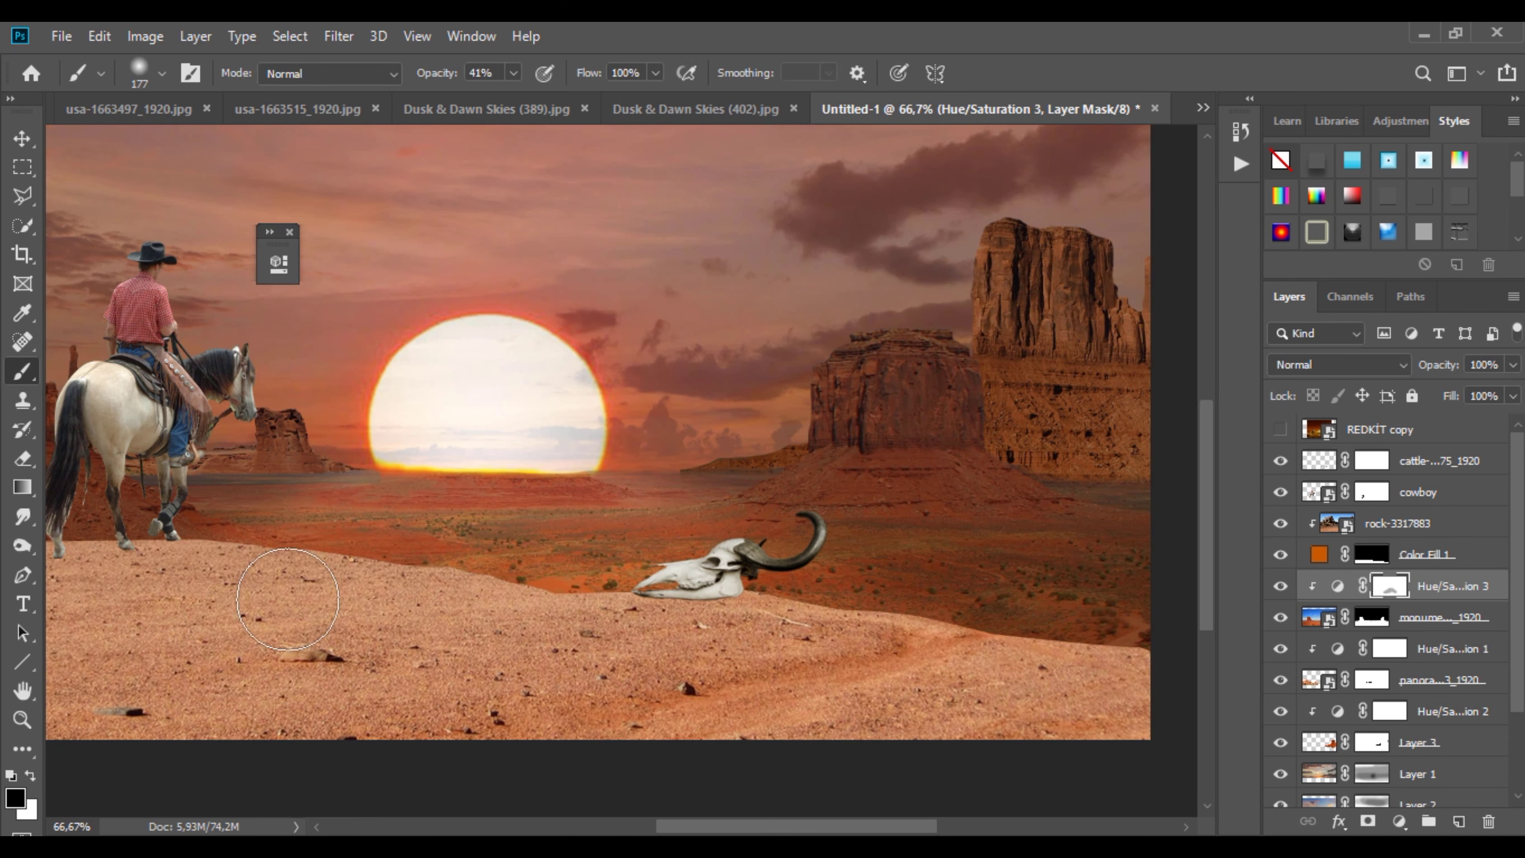
Step: Add a Soft Light Inner Shadow to the panorama layer and choose an orange shadow color
click(1381, 655)
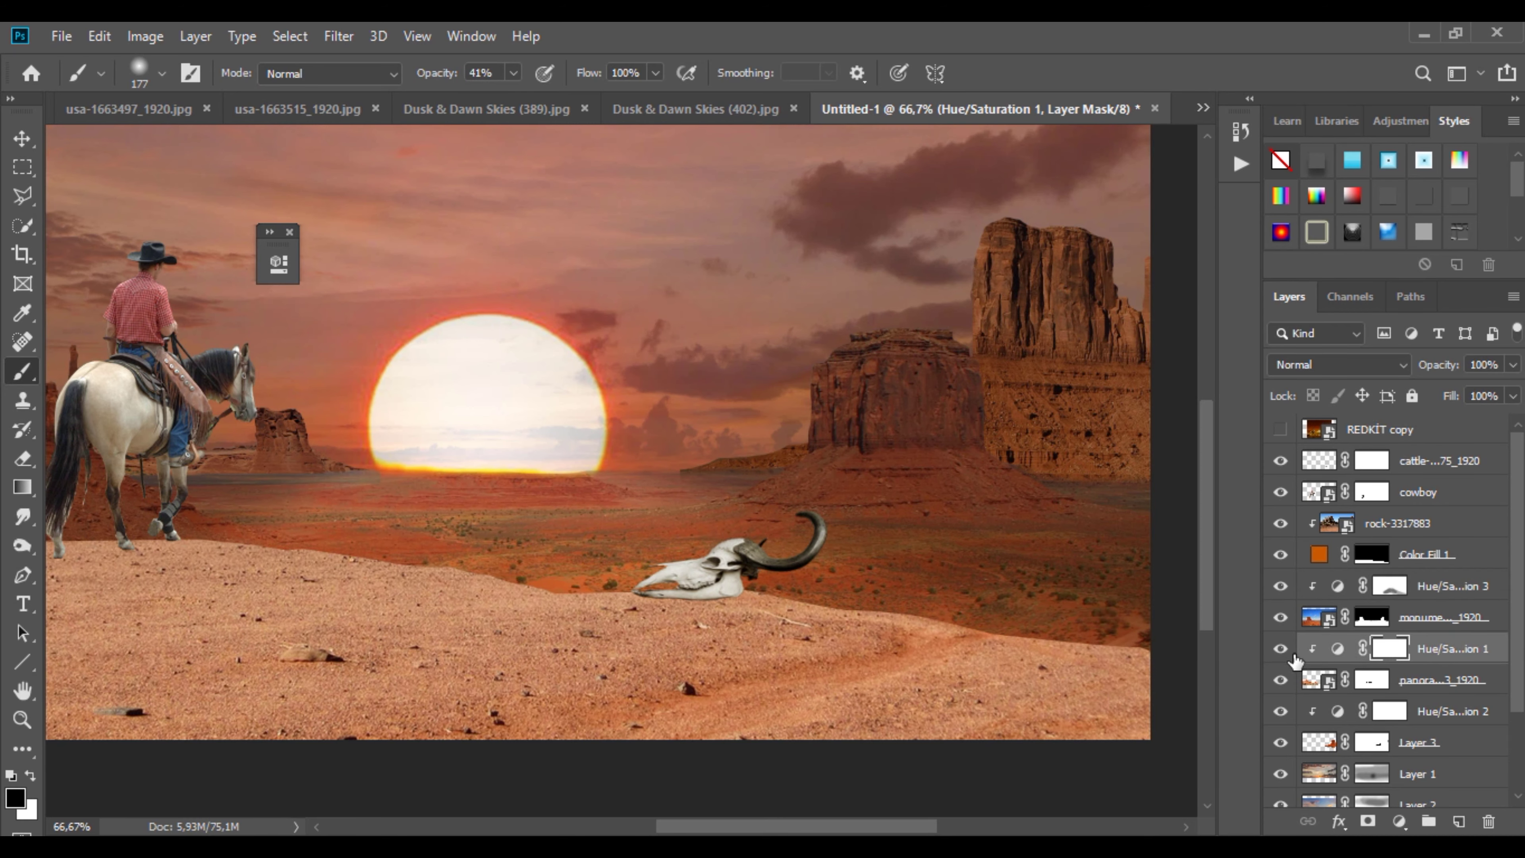
scroll(287, 454, up, 3)
click(1406, 681)
right_click(1406, 683)
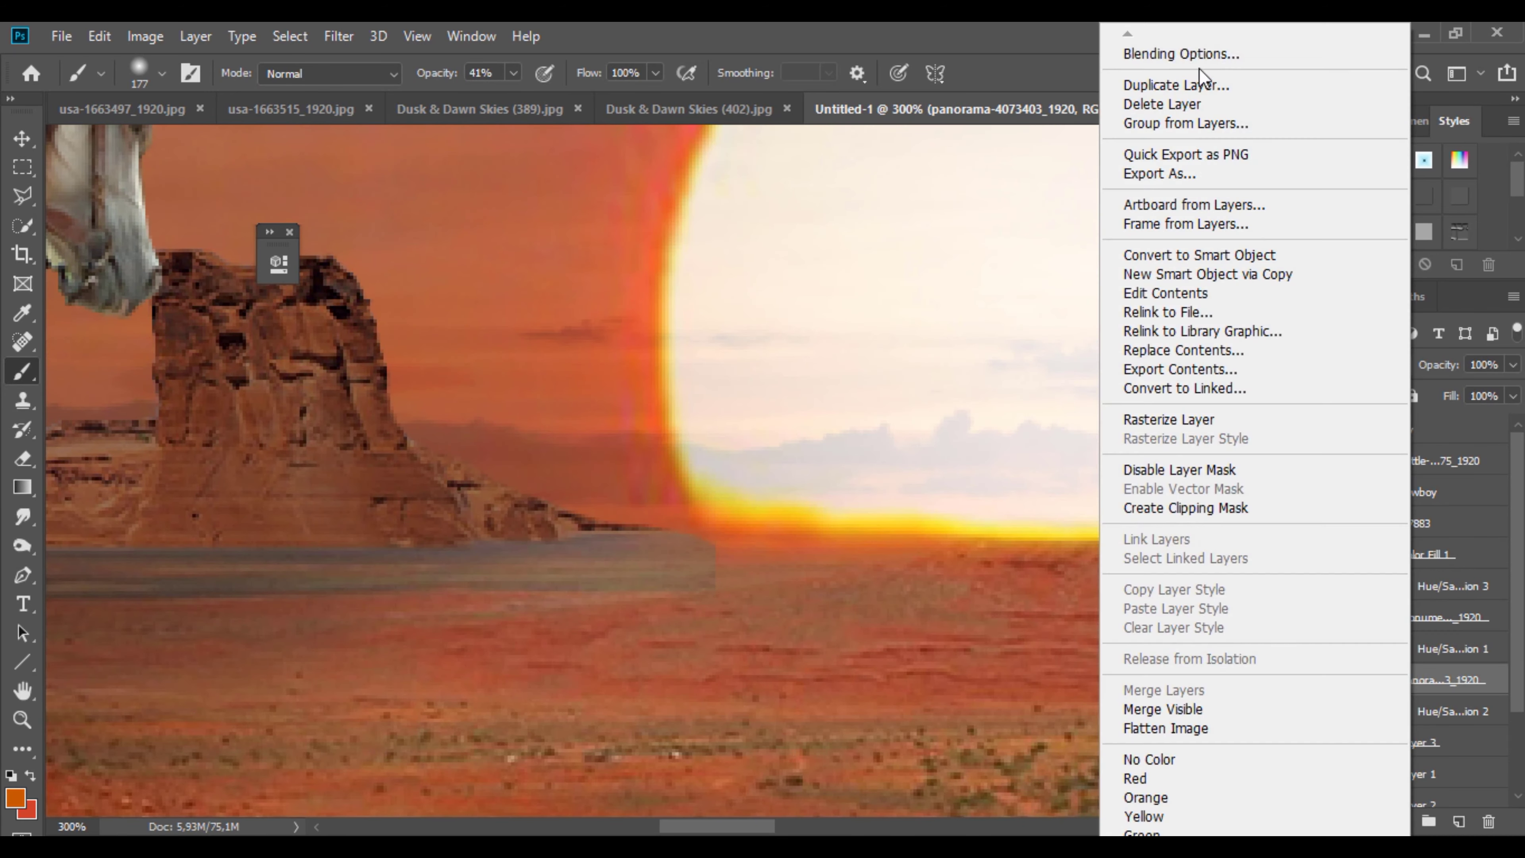
click(1160, 60)
click(581, 511)
drag(706, 294, 943, 303)
click(865, 518)
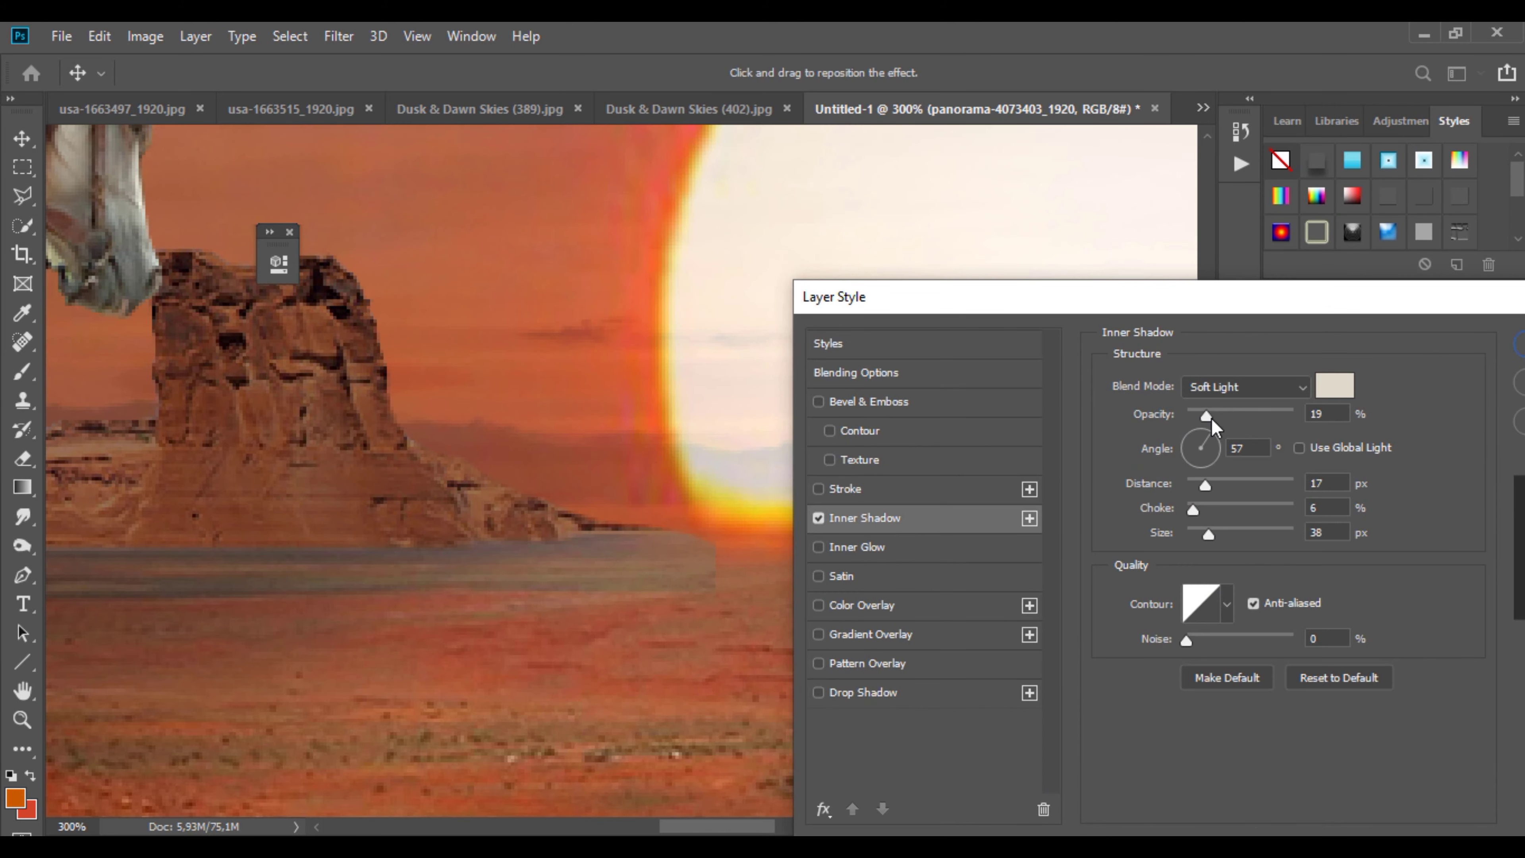
click(1324, 387)
click(665, 369)
click(1477, 359)
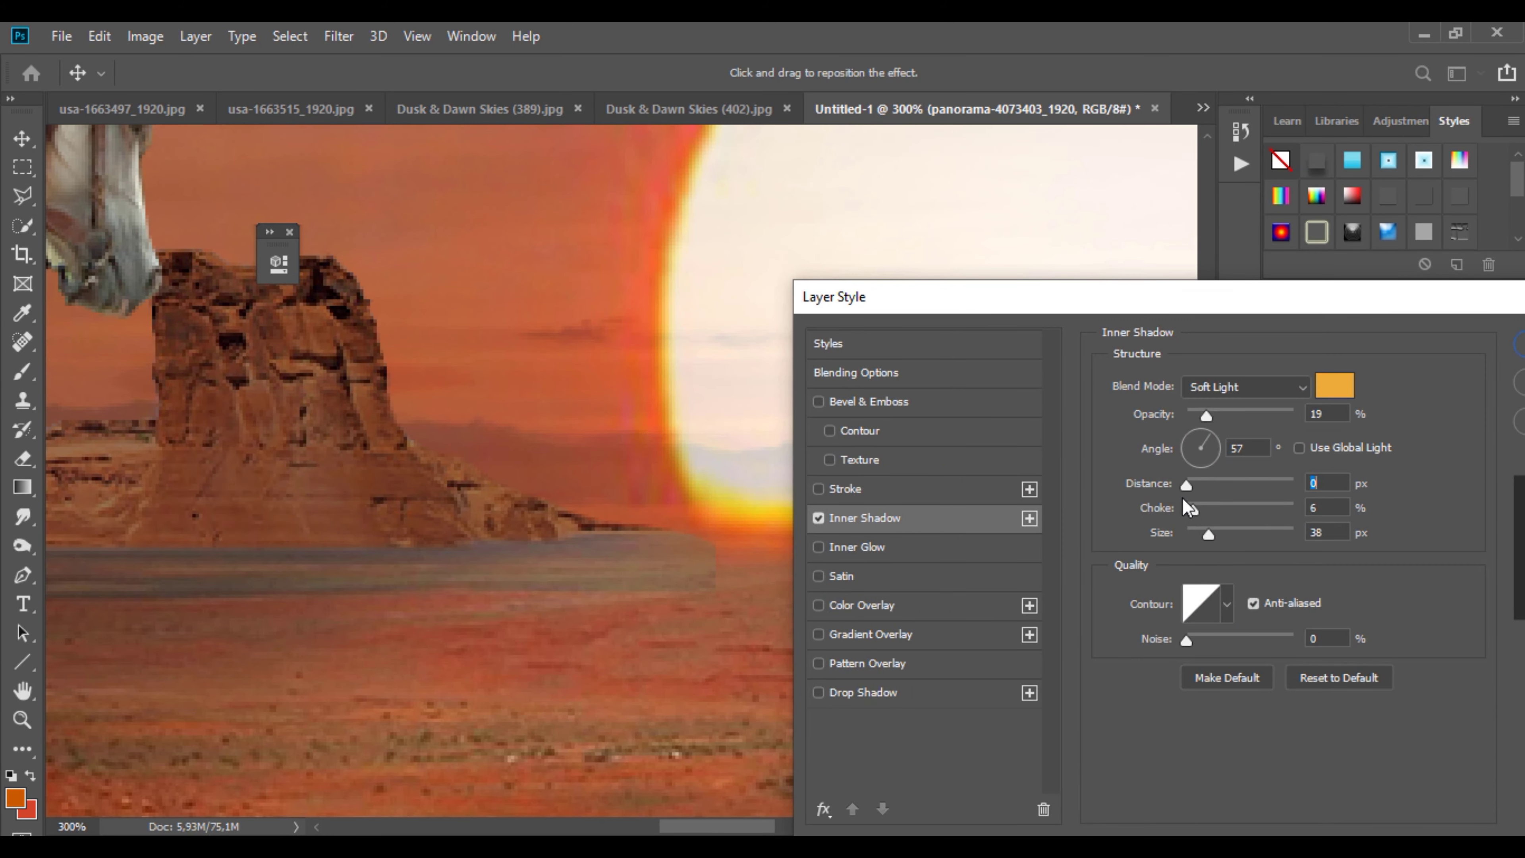
Step: Set the panorama's Inner Shadow to 100% opacity, distance 16 px, choke 3% and size 46 px, adjust its color and apply it
drag(1213, 495, 1206, 495)
mouse_move(1209, 534)
mouse_down()
mouse_move(1226, 534)
mouse_move(1212, 531)
mouse_up()
drag(1194, 509, 1208, 503)
drag(1206, 415, 1294, 416)
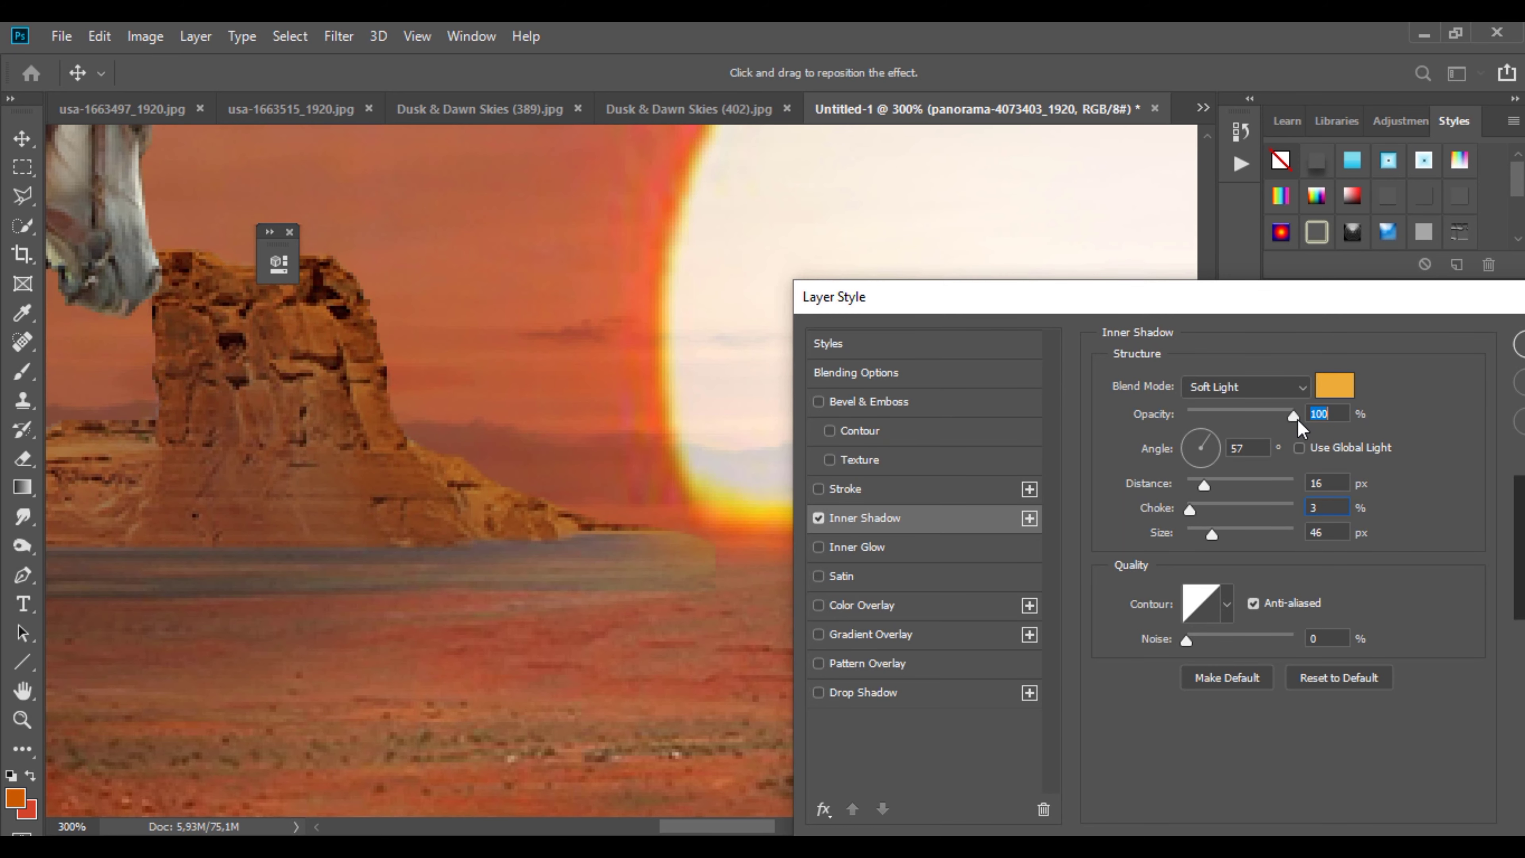
click(1335, 386)
drag(1134, 388, 1070, 393)
click(1423, 359)
drag(1440, 307, 1136, 306)
click(1260, 341)
Step: Reduce the soft brush to 45 px and fade the grey ground strip beside the sun on the panorama layer's mask
click(1371, 680)
right_click(695, 470)
click(879, 380)
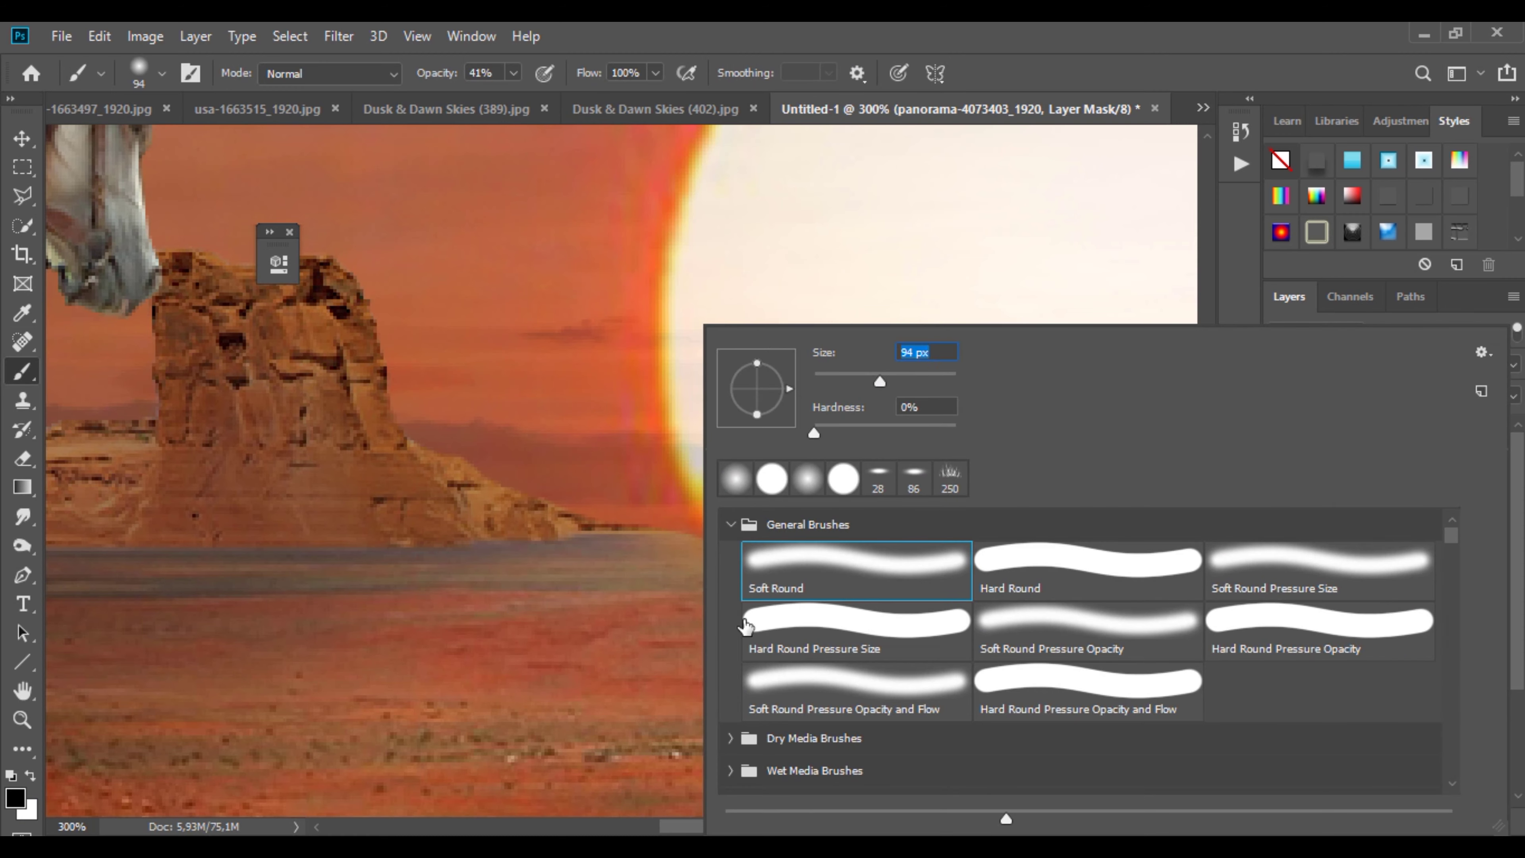
click(845, 380)
key(Return)
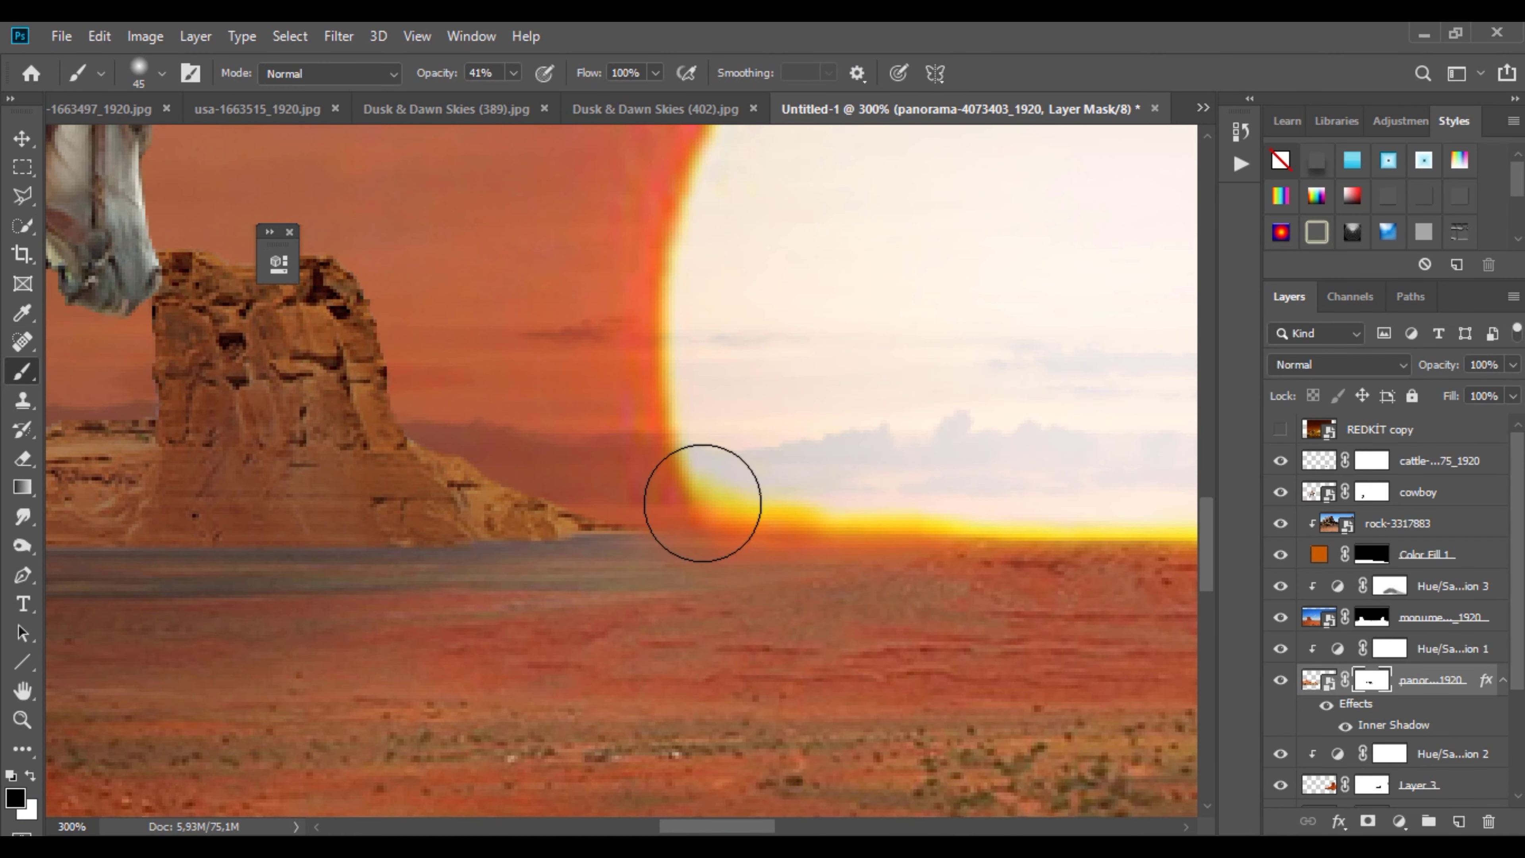
alt+click(656, 458)
alt+click(657, 458)
alt+click(657, 459)
click(1281, 680)
click(1282, 680)
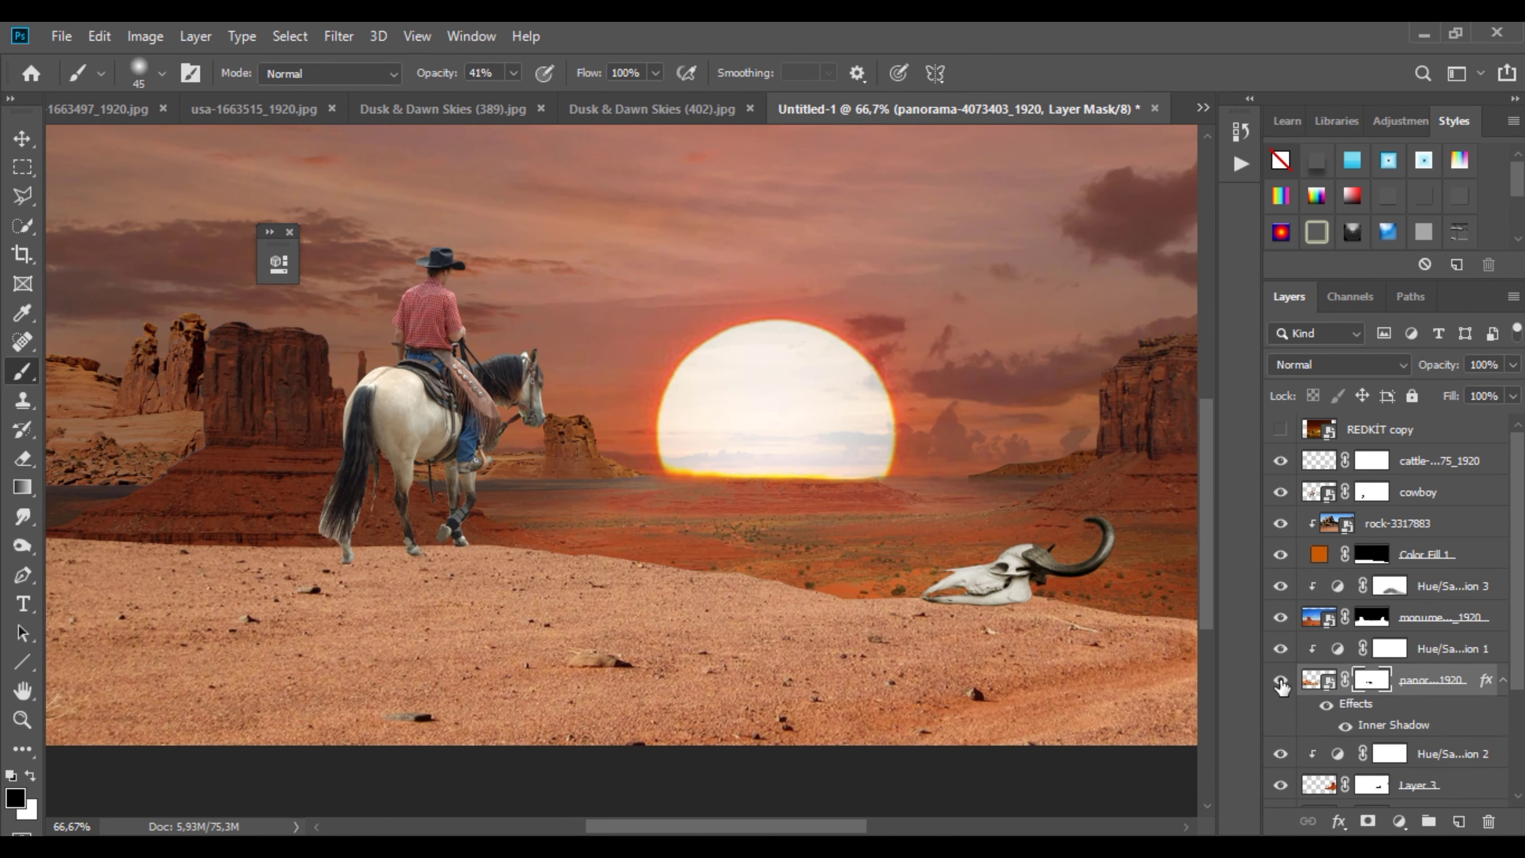
Step: Transform the panorama layer, enlarging its rocks and shifting the small butte left behind the horse
key(v)
key(ctrl+t)
drag(572, 306, 776, 231)
drag(660, 432, 527, 422)
key(Return)
Step: Lower the lightness of the panorama's Hue/Saturation adjustment and brush on its mask with the 45 px brush
double_click(1337, 648)
drag(520, 249, 846, 239)
drag(717, 490, 687, 489)
click(913, 223)
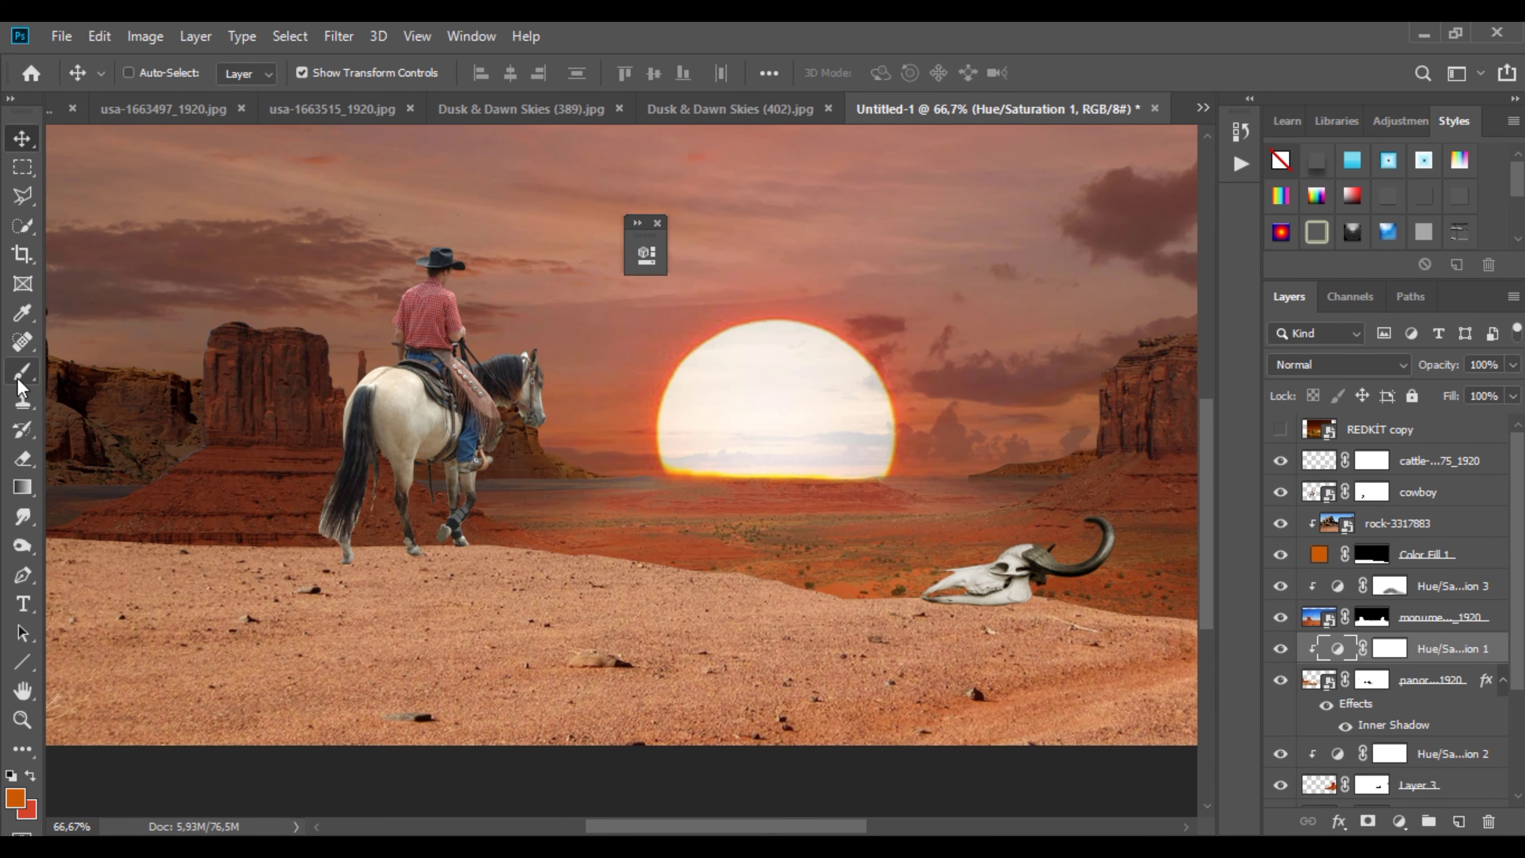
click(21, 373)
click(1389, 650)
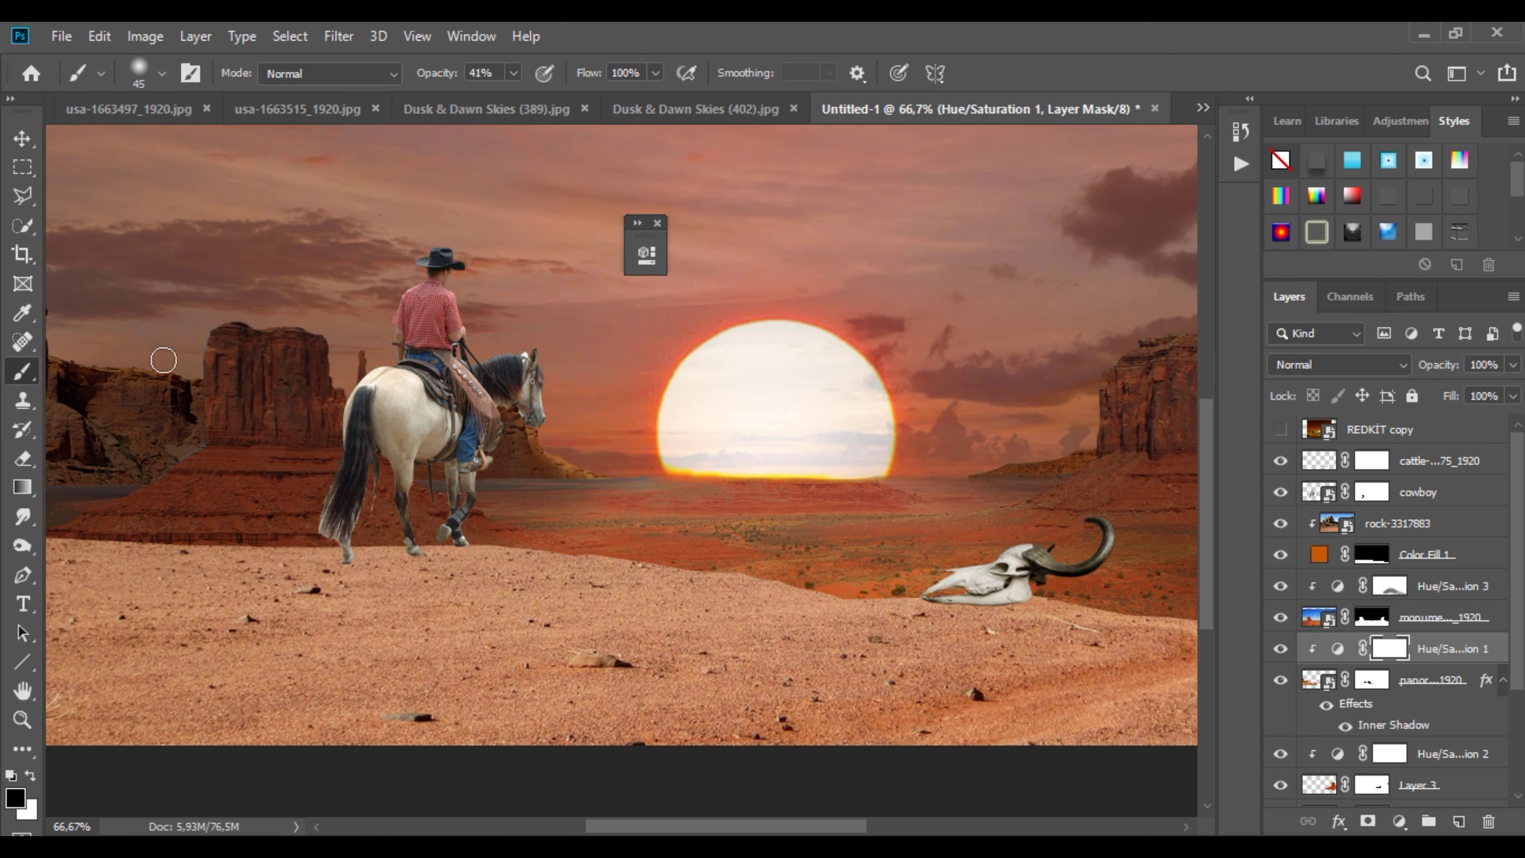
Step: Add a Soft Light Inner Shadow to Layer 3 with its angle set to 112°
click(1280, 784)
click(1280, 784)
drag(1127, 606, 550, 594)
right_click(1406, 787)
click(1205, 57)
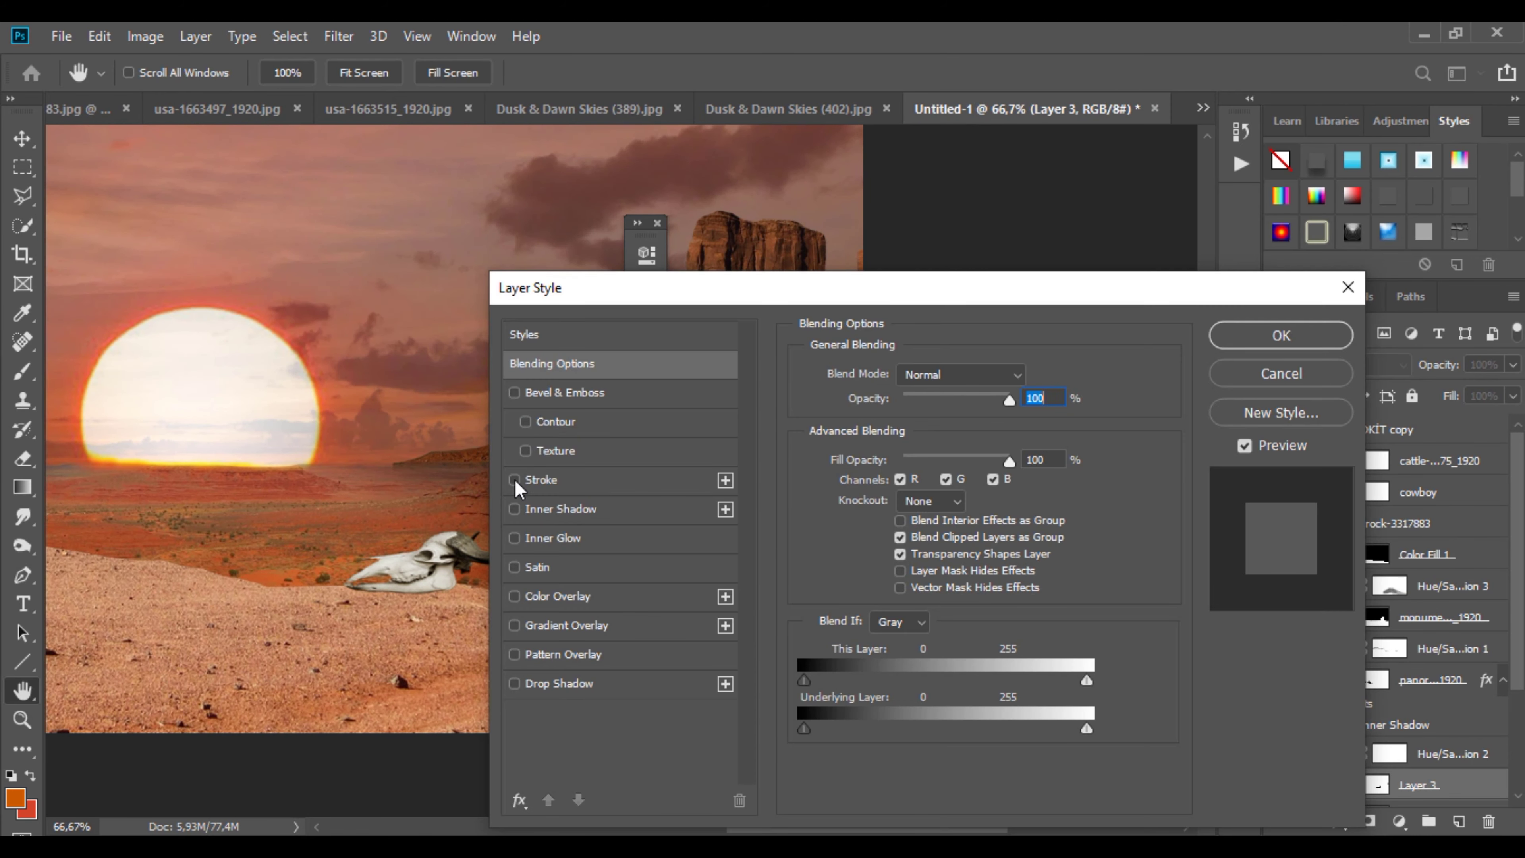
click(512, 507)
drag(889, 296, 1104, 337)
click(814, 551)
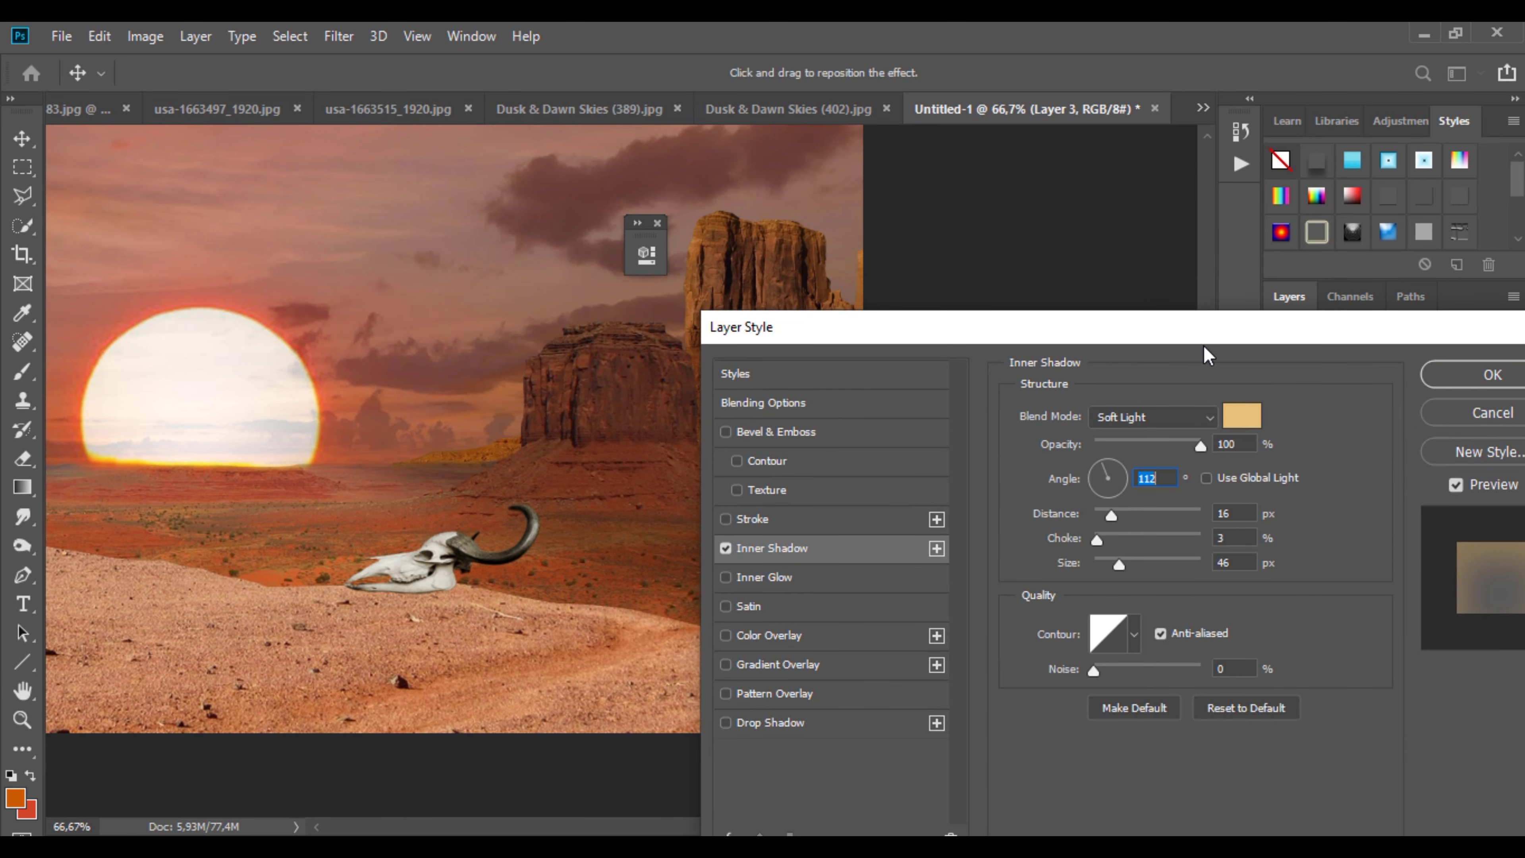
click(1458, 373)
Step: Lower the lightness of Layer 3's Hue/Saturation adjustment to -57
double_click(1385, 756)
drag(408, 494, 379, 494)
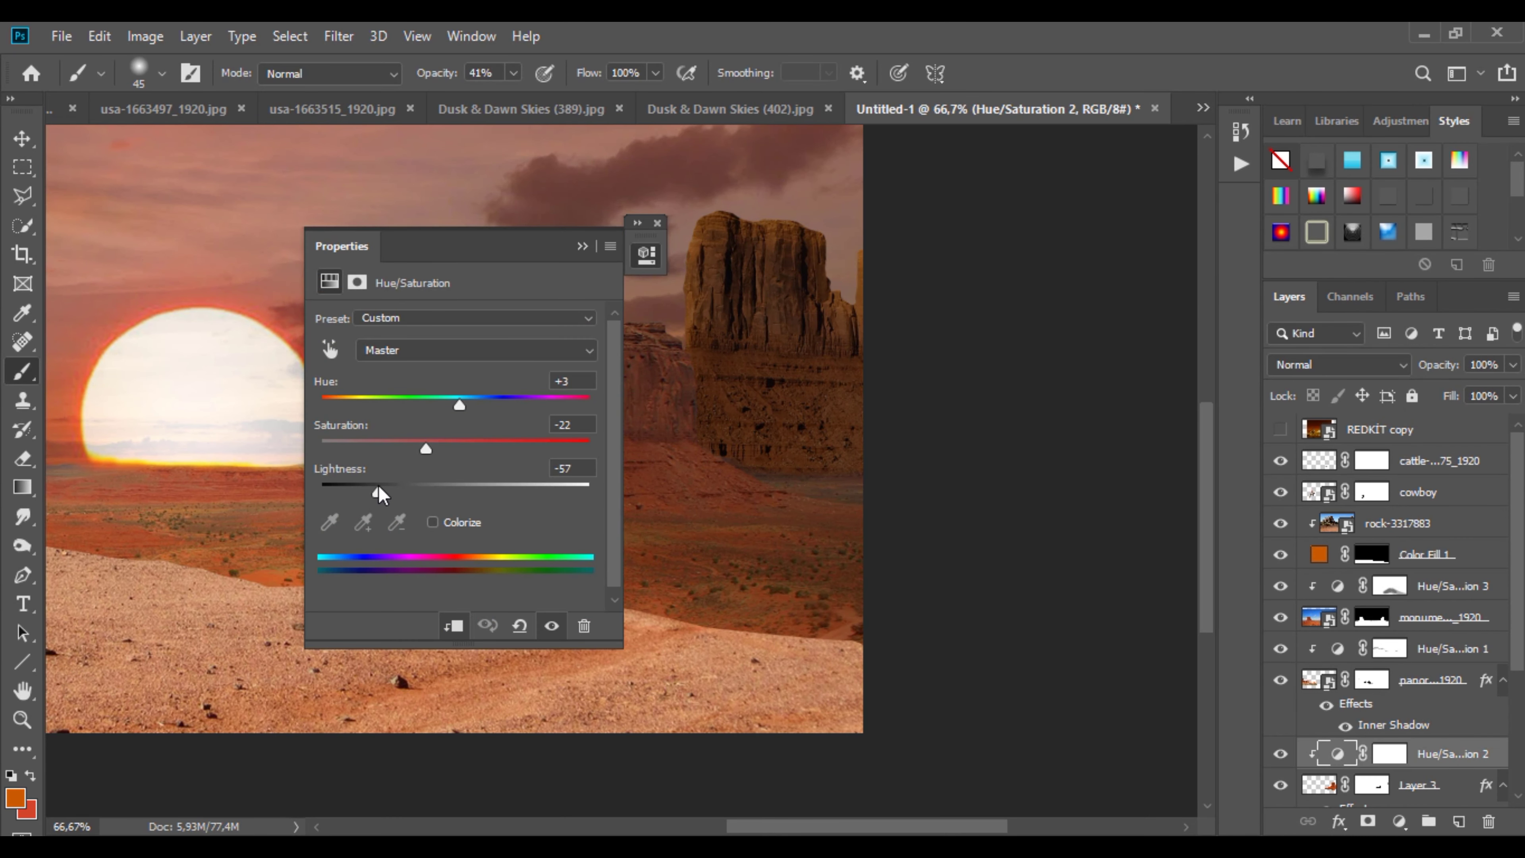
click(657, 222)
Step: Switch to the Hard Round brush and paint away the far ridge's left end on Layer 3's mask
click(1373, 779)
scroll(457, 475, up, 3)
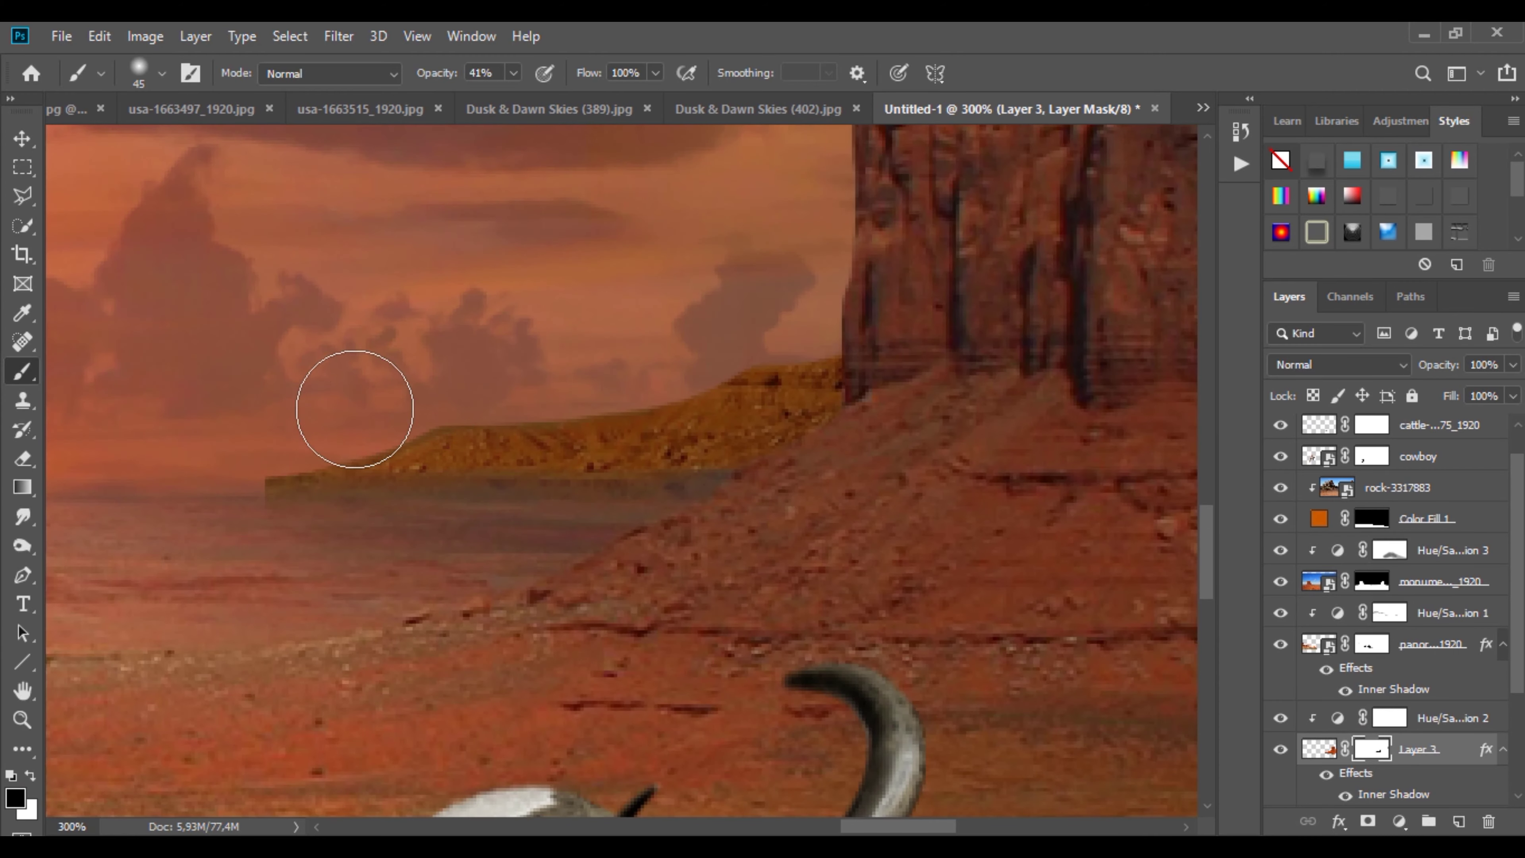
right_click(350, 427)
click(736, 569)
drag(238, 424, 284, 422)
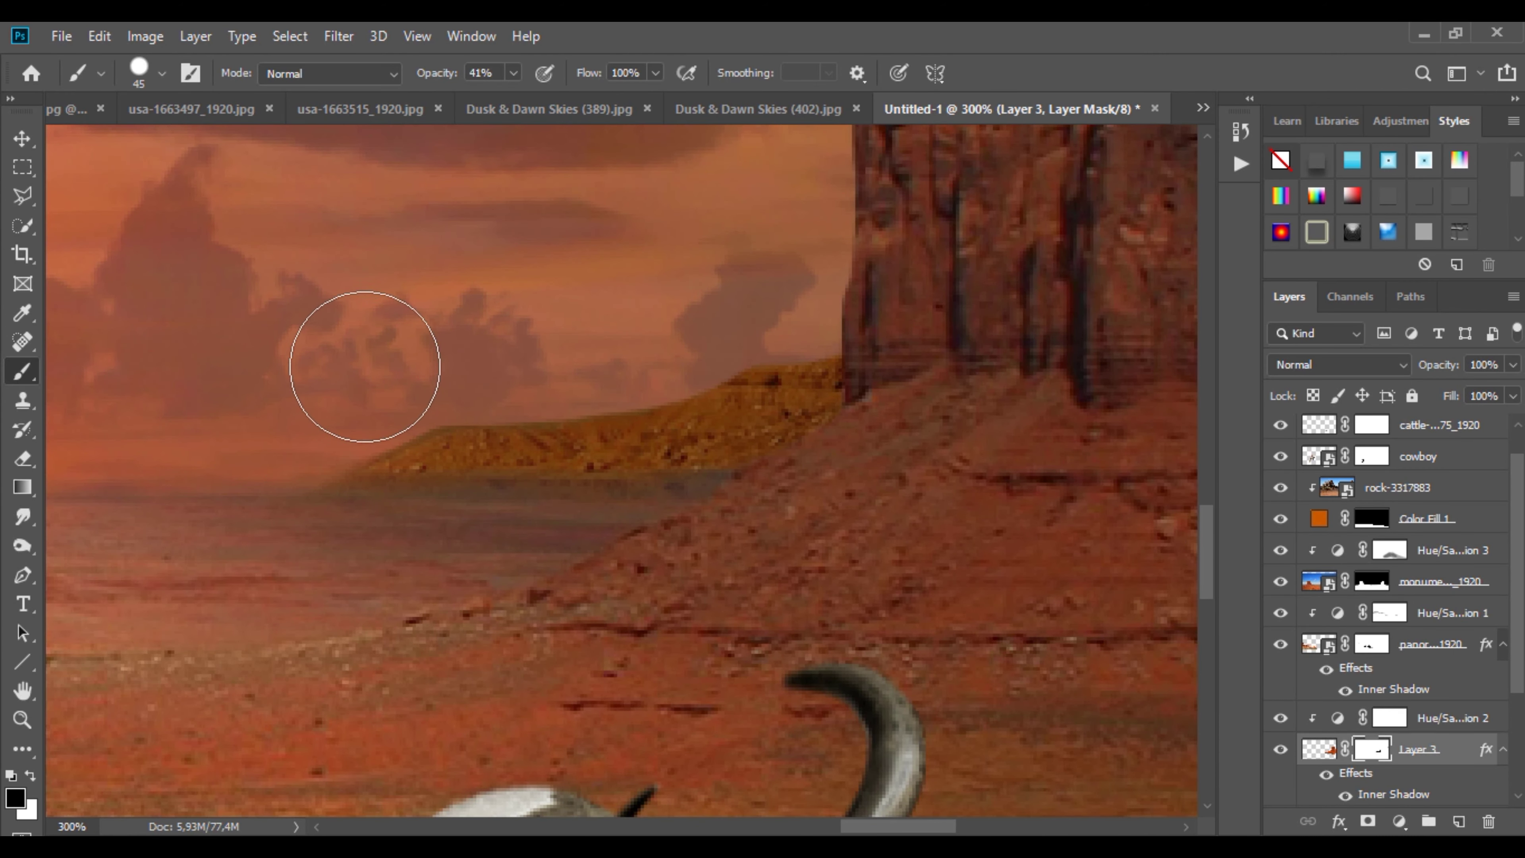
Step: Set Layer 3's Hue/Saturation adjustment to hue -12 and saturation -47, with lightness at -56
double_click(1334, 721)
drag(471, 251, 267, 253)
drag(257, 407, 189, 451)
drag(242, 407, 235, 411)
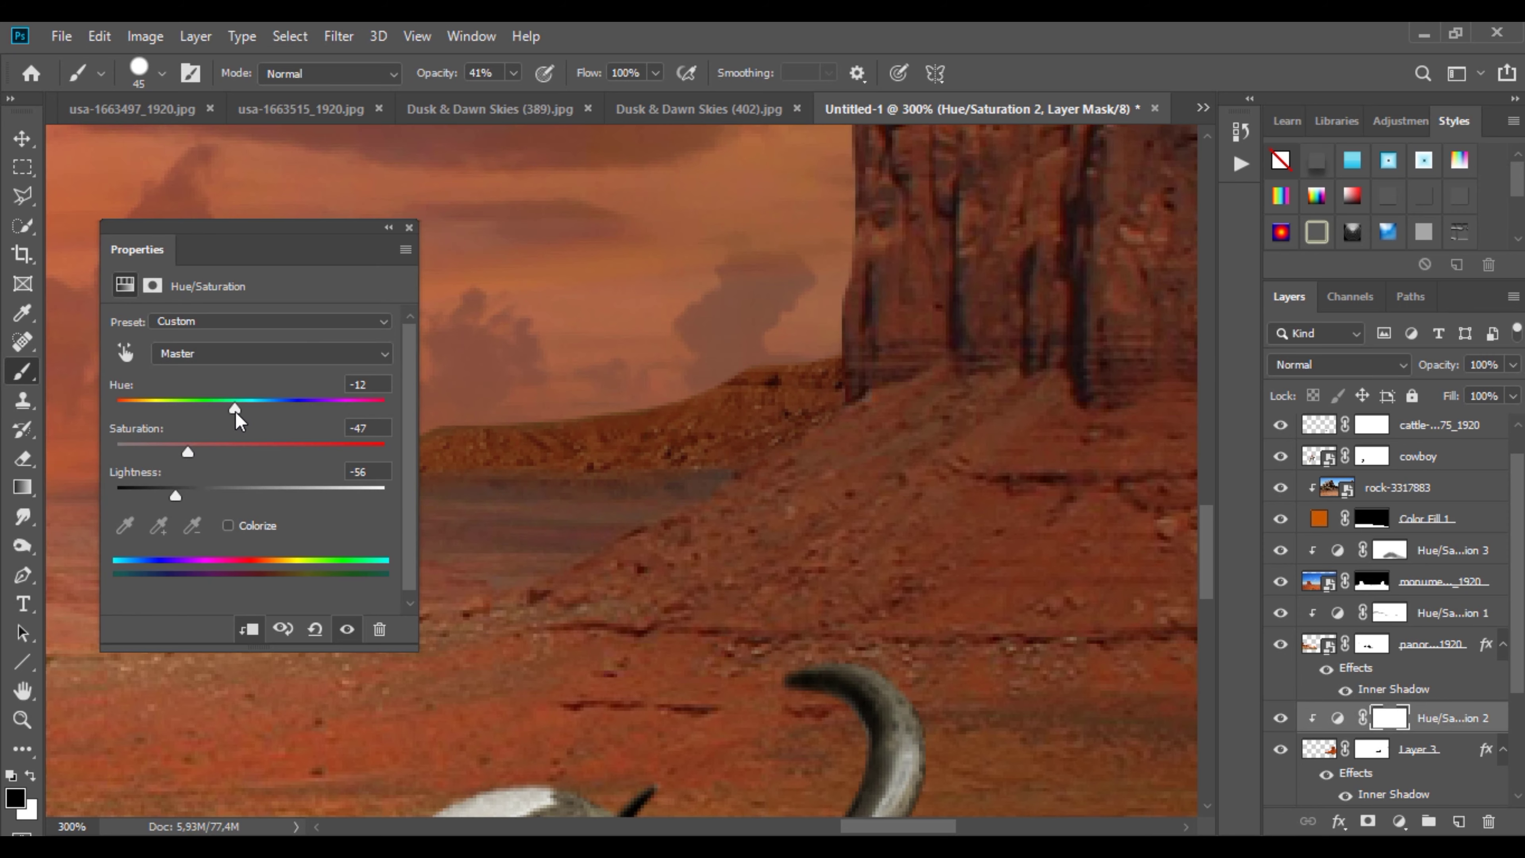
click(388, 228)
Step: On Layer 1's mask, paint out the cloud streaks across the sun's lower part with a 114 px Soft Round brush
ctrl+alt+click(507, 234)
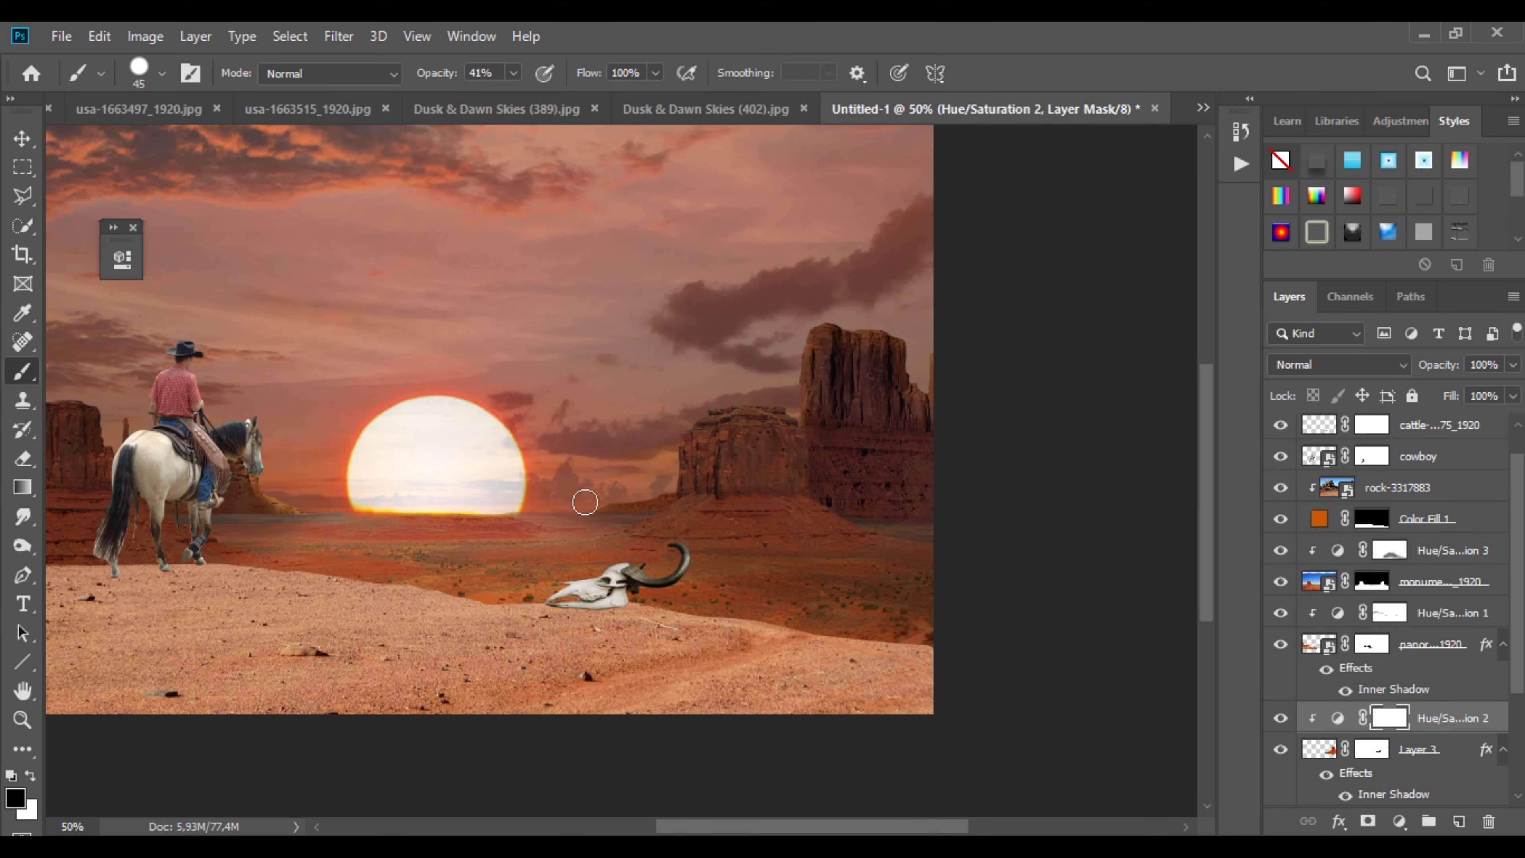
scroll(479, 463, down, 1)
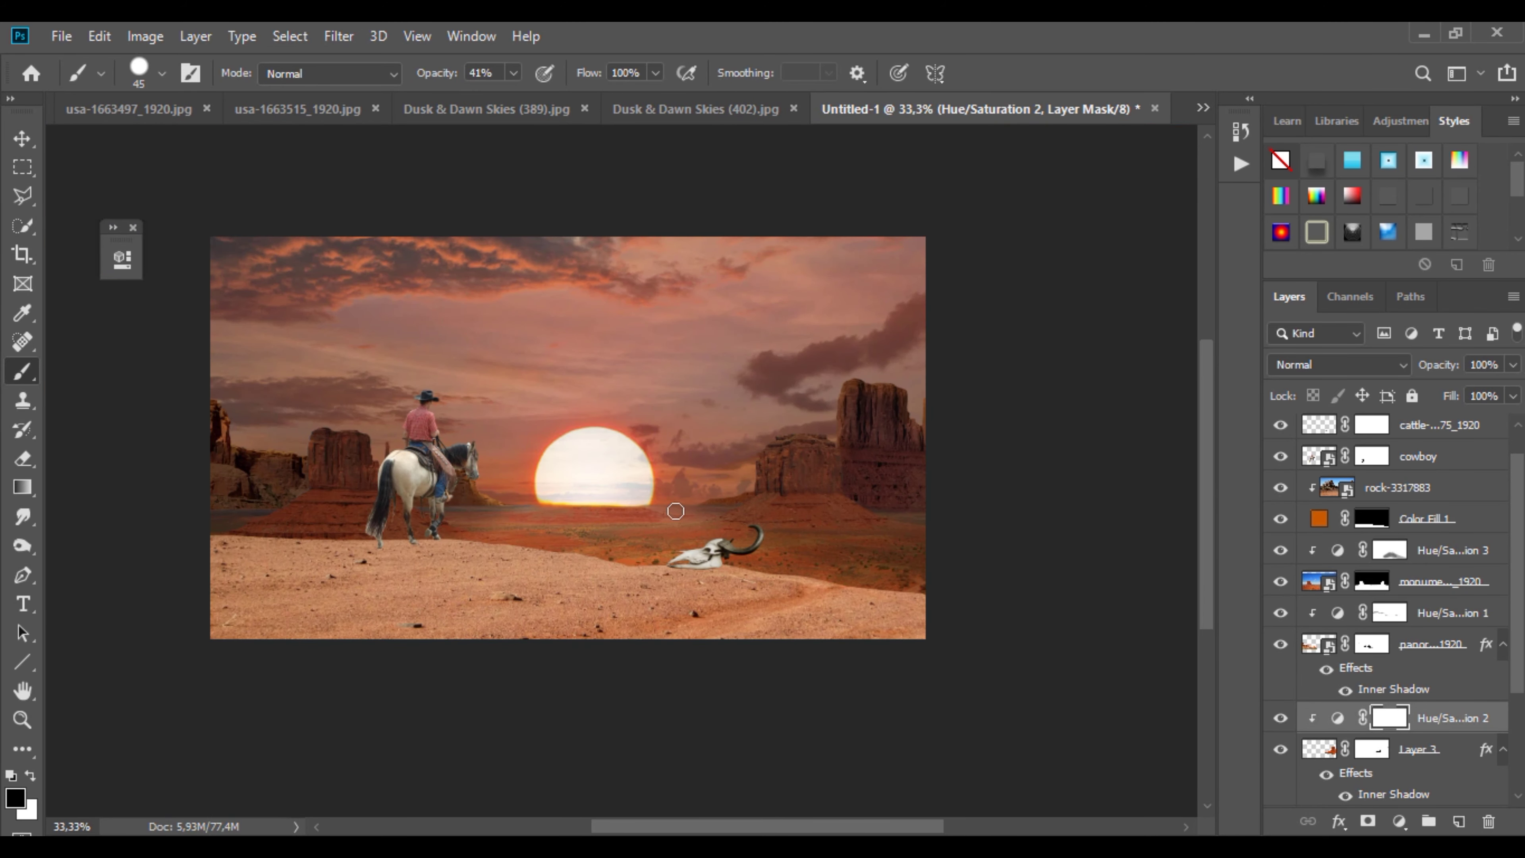
scroll(1282, 631, down, 3)
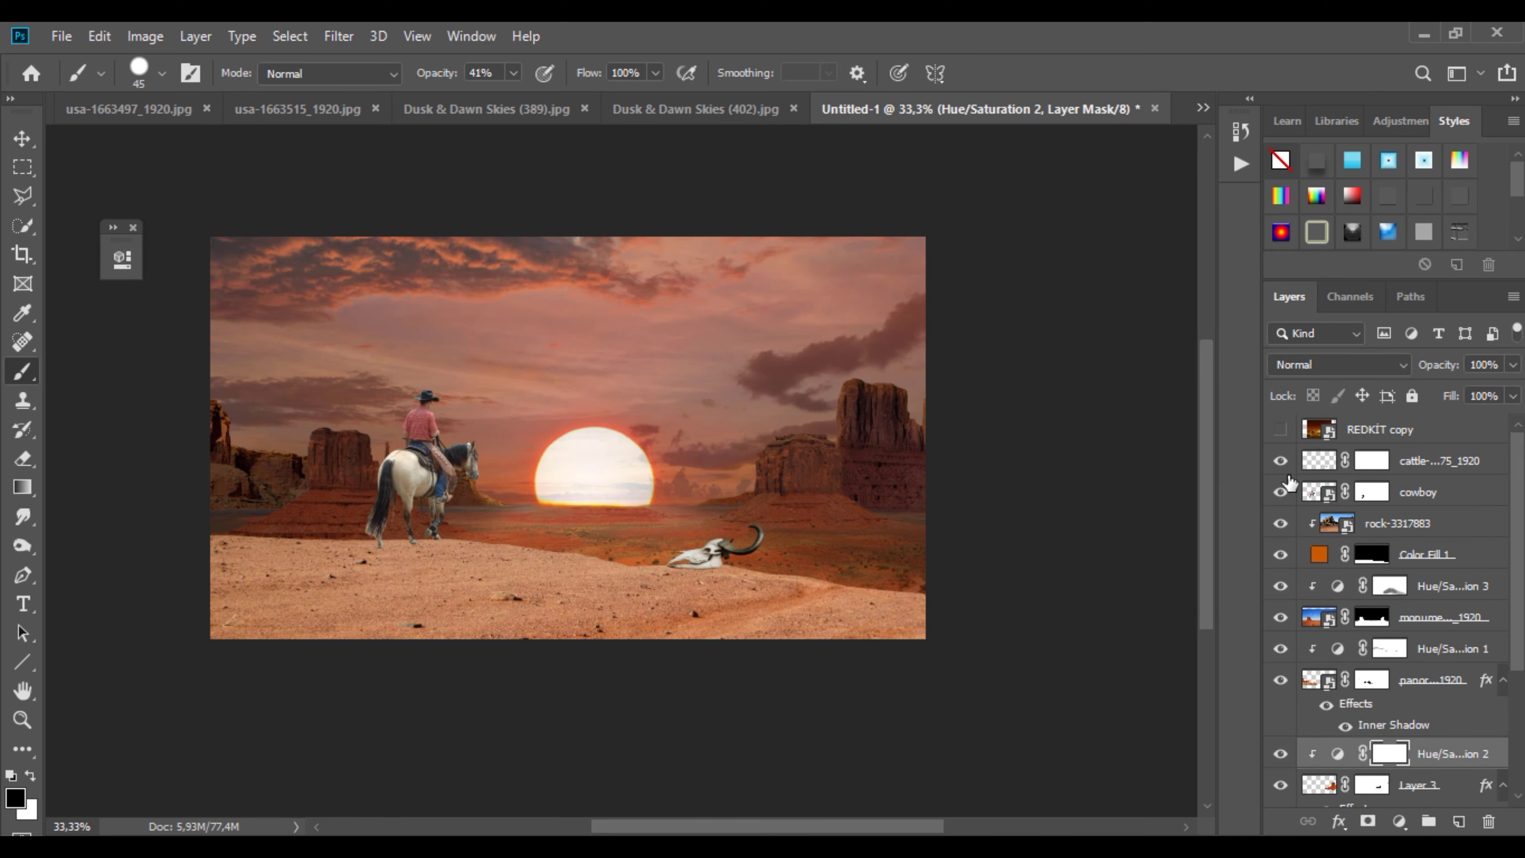
click(1368, 665)
scroll(638, 493, up, 2)
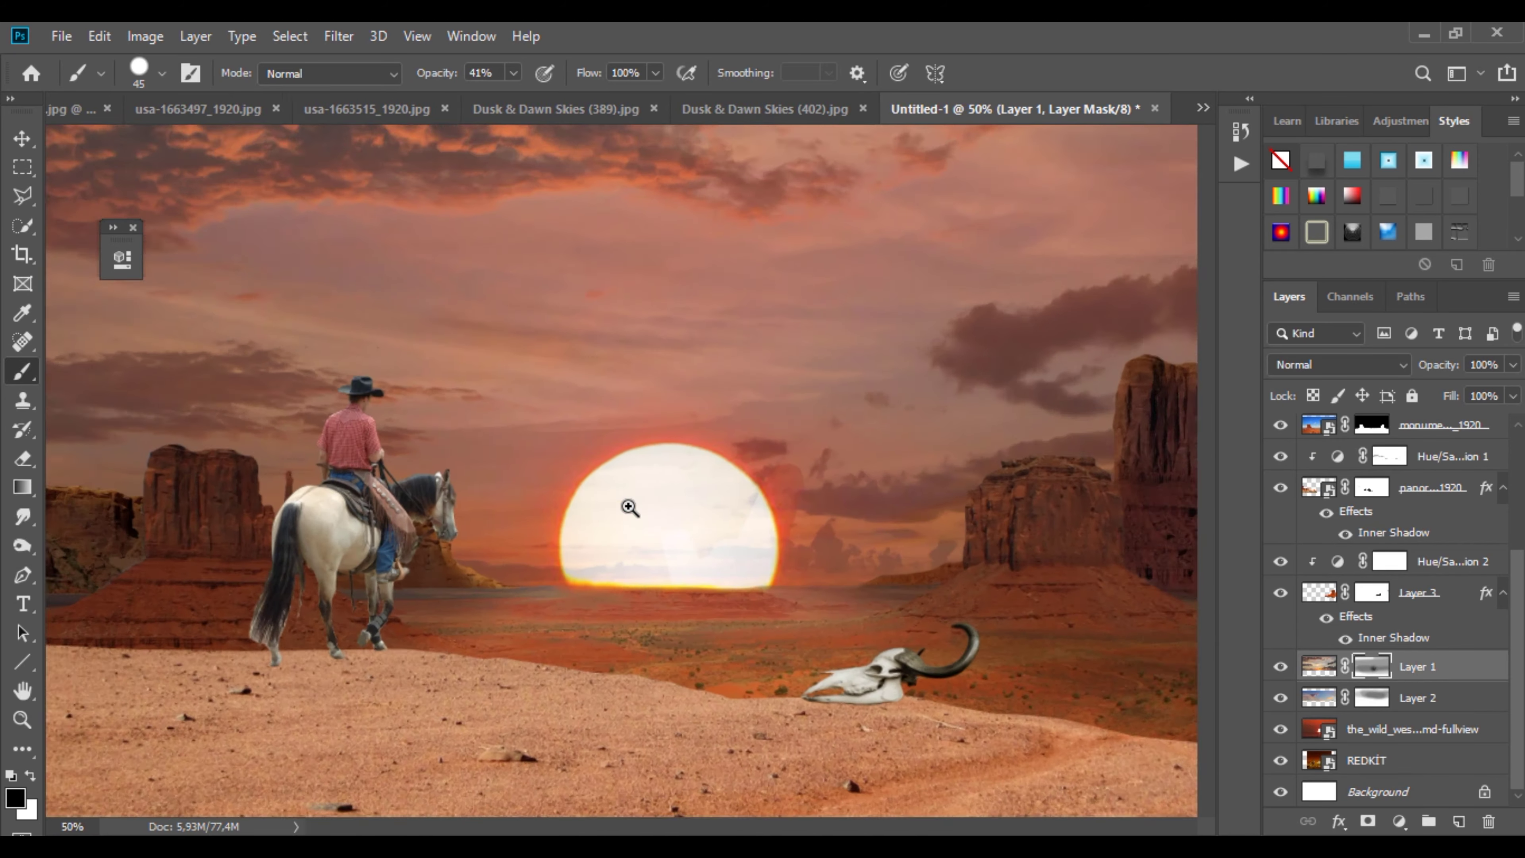
right_click(630, 511)
mouse_move(601, 569)
mouse_down()
mouse_move(750, 557)
mouse_move(700, 602)
mouse_move(598, 561)
mouse_up()
scroll(1307, 629, up, 3)
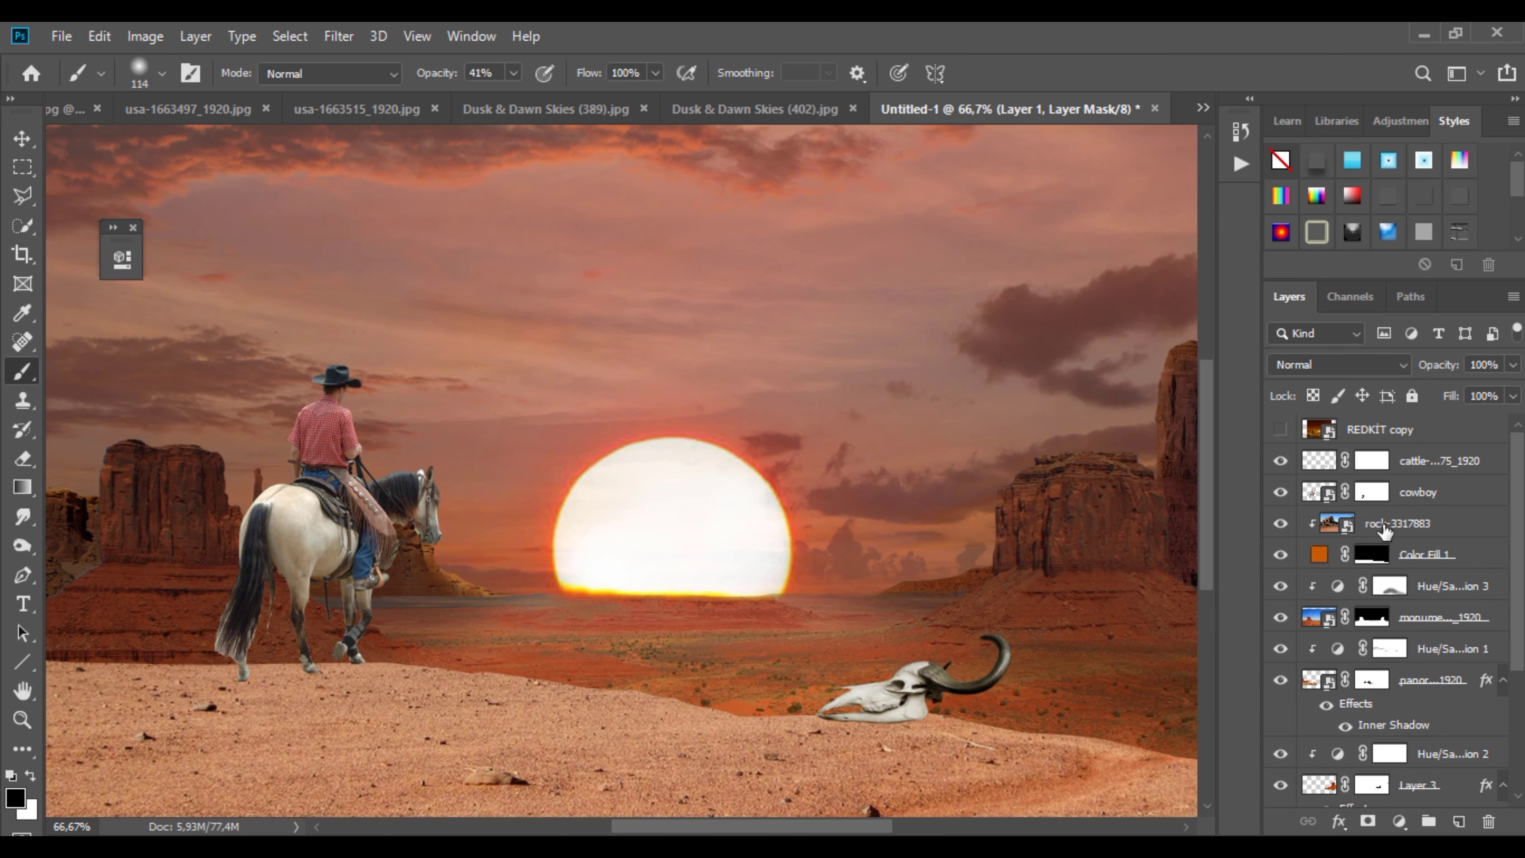
Step: Add a Soft Light Inner Shadow to the cowboy layer with angle 41°, distance 11 px, choke 5% and size 0 px
right_click(1448, 492)
click(1229, 61)
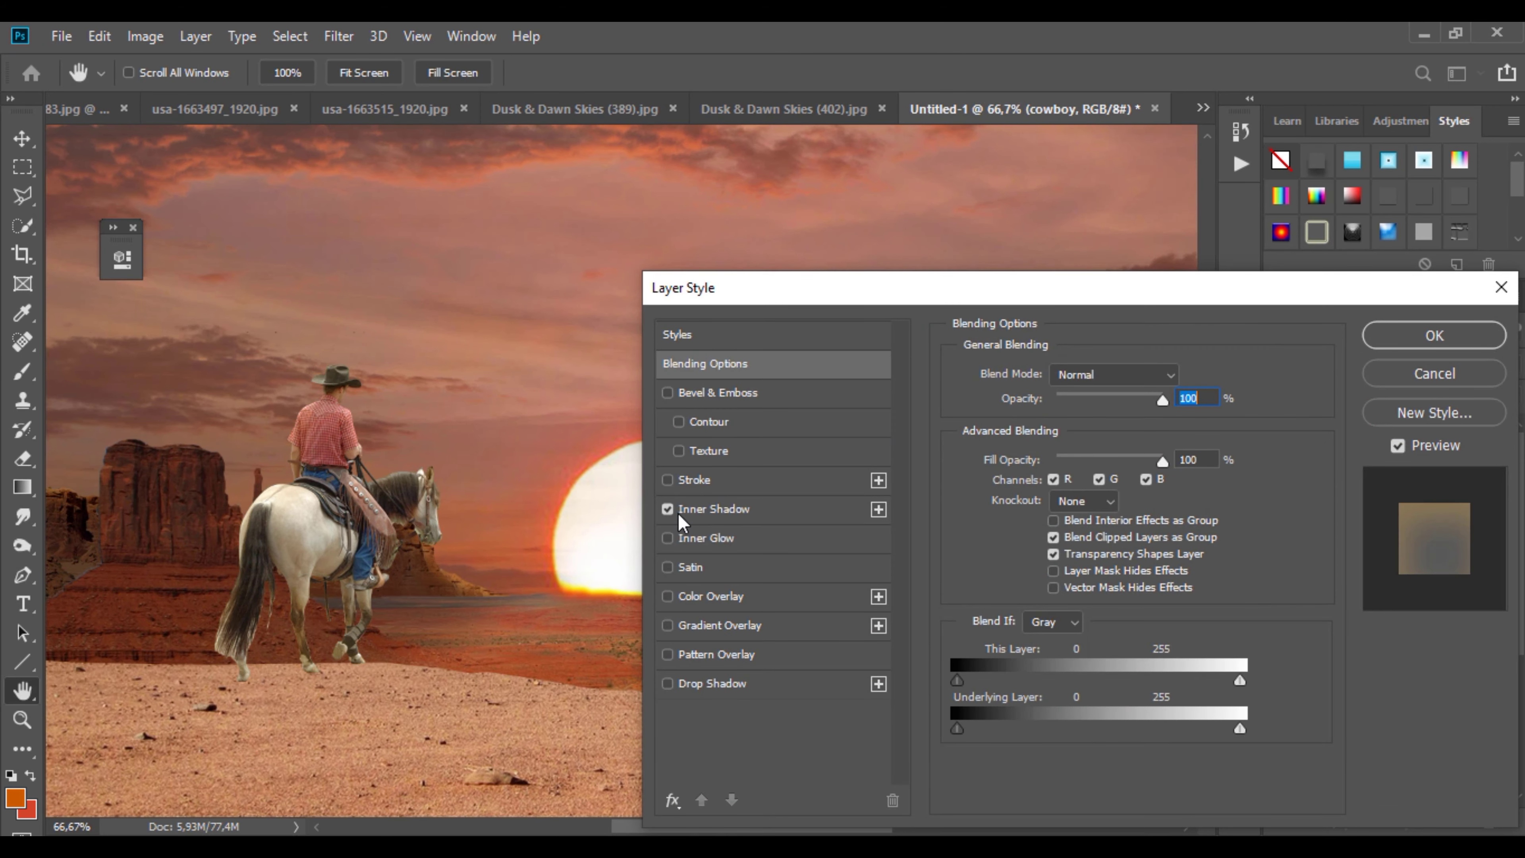
click(832, 509)
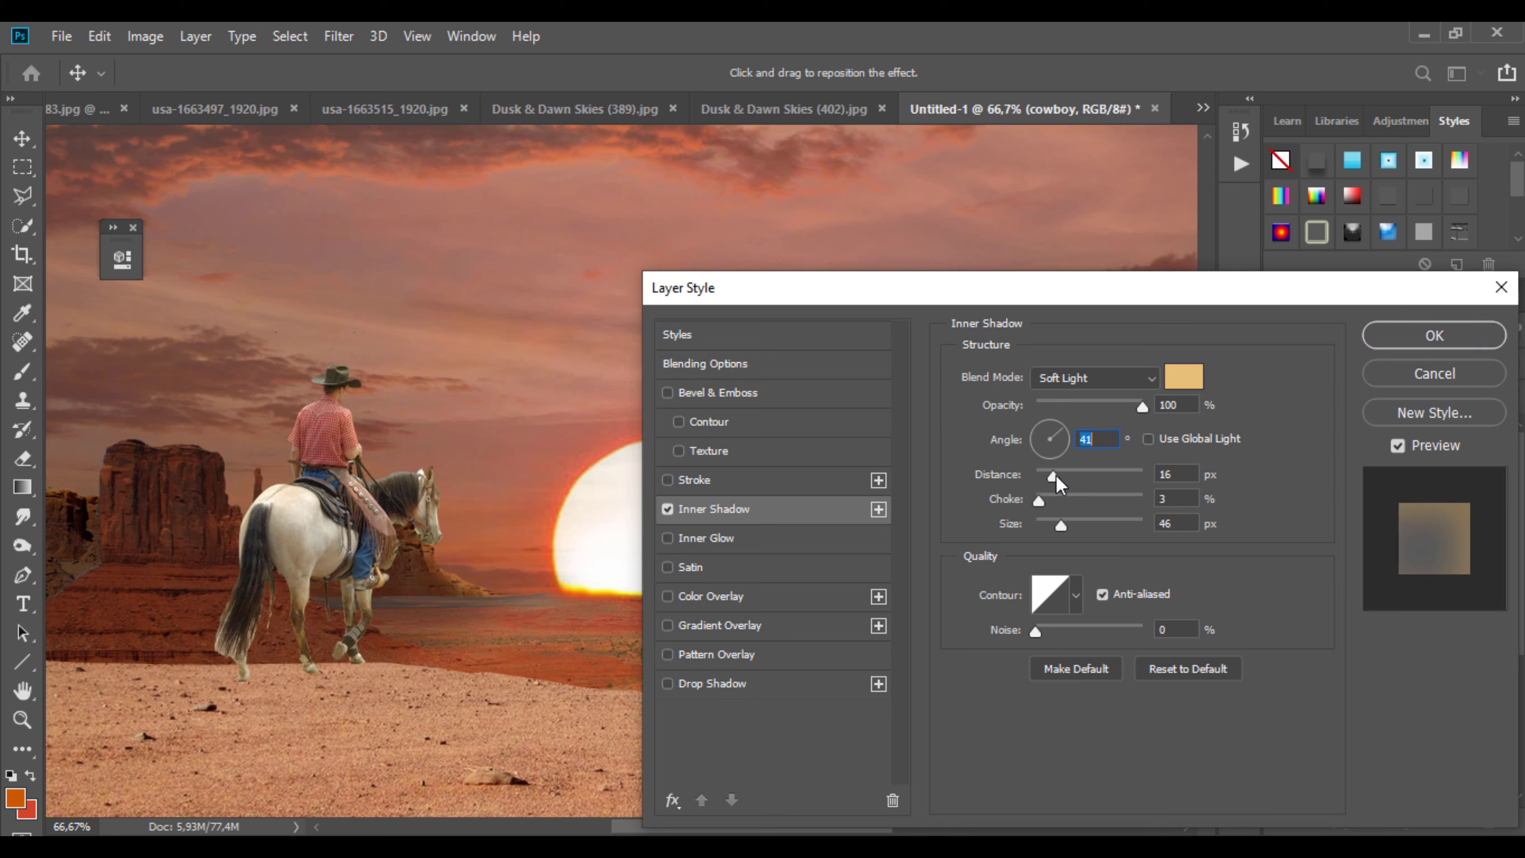
drag(1056, 475, 1034, 537)
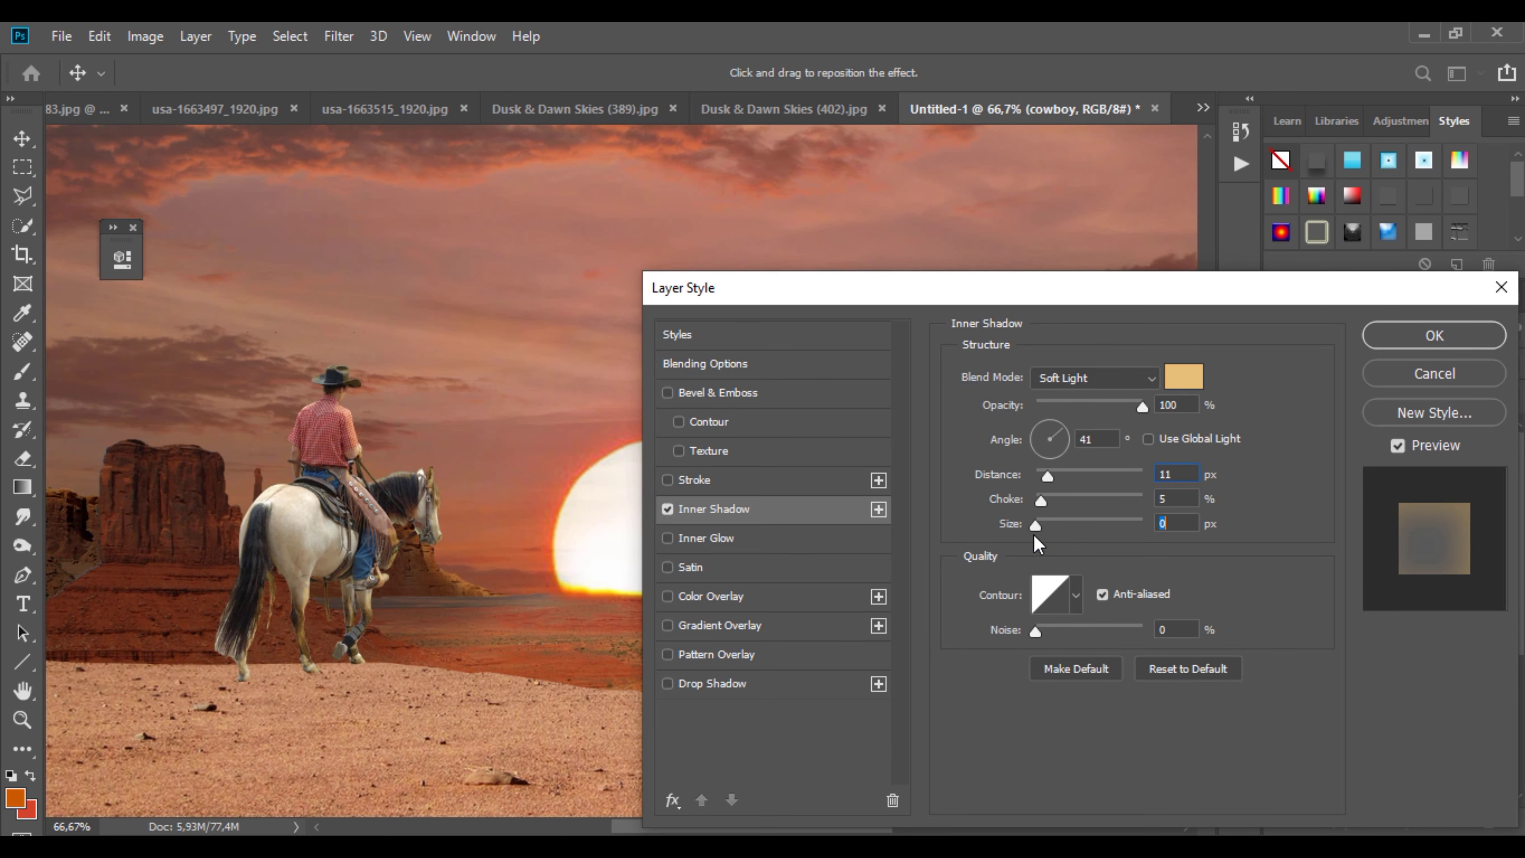
click(1406, 340)
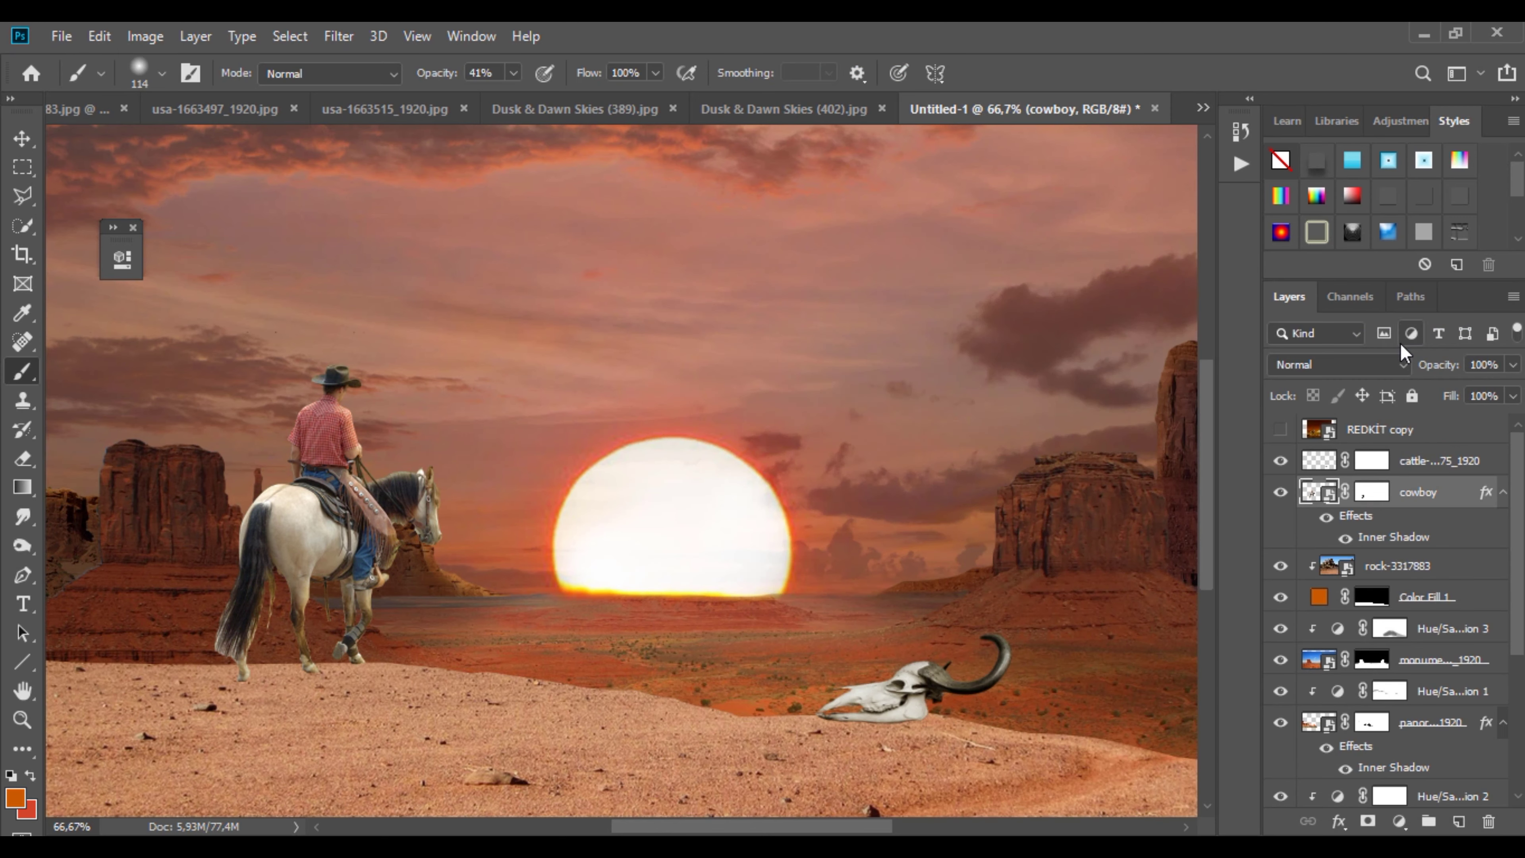
Step: Hide the cowboy layer's effects, select its mask and set the Soft Round brush to 34 px for the horse's tail
scroll(283, 626, up, 2)
click(1371, 499)
right_click(326, 628)
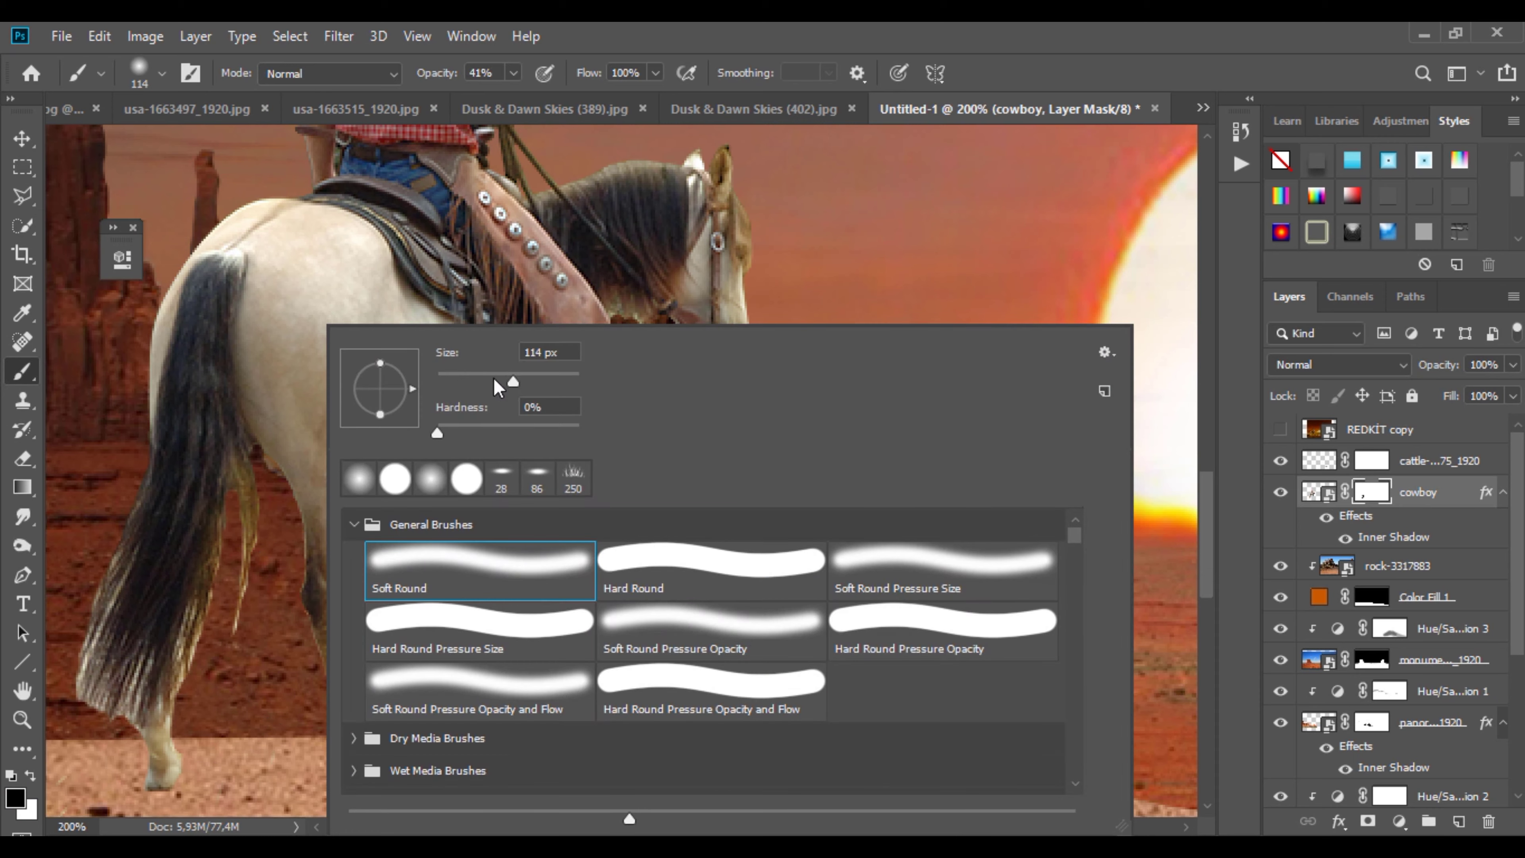
key(Return)
scroll(649, 365, up, 1)
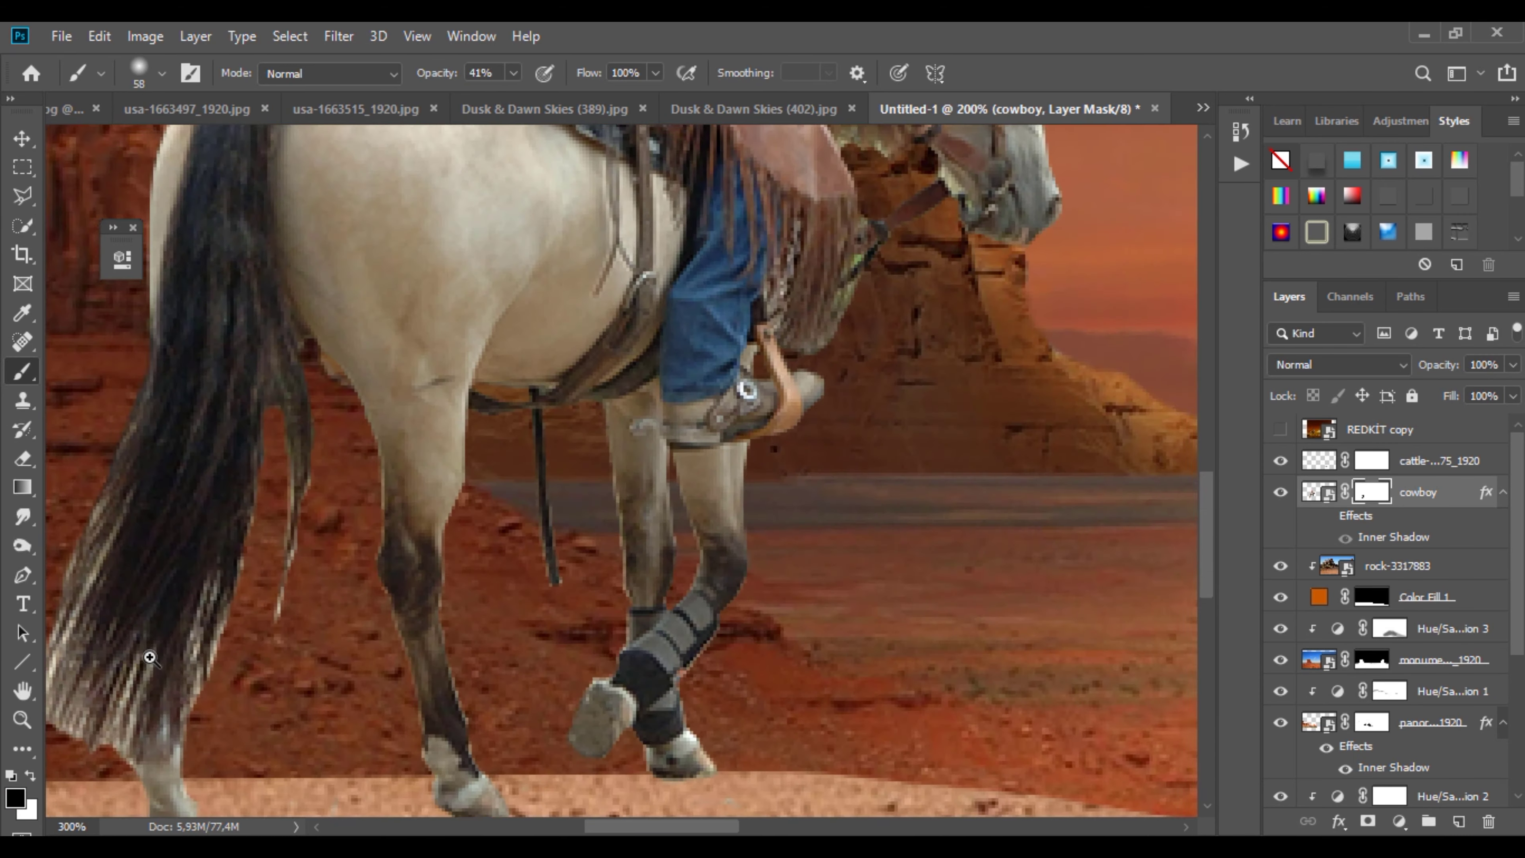
mouse_move(648, 365)
mouse_down()
mouse_move(581, 591)
mouse_move(545, 624)
mouse_move(659, 405)
mouse_move(638, 632)
mouse_move(752, 566)
mouse_up()
right_click(871, 465)
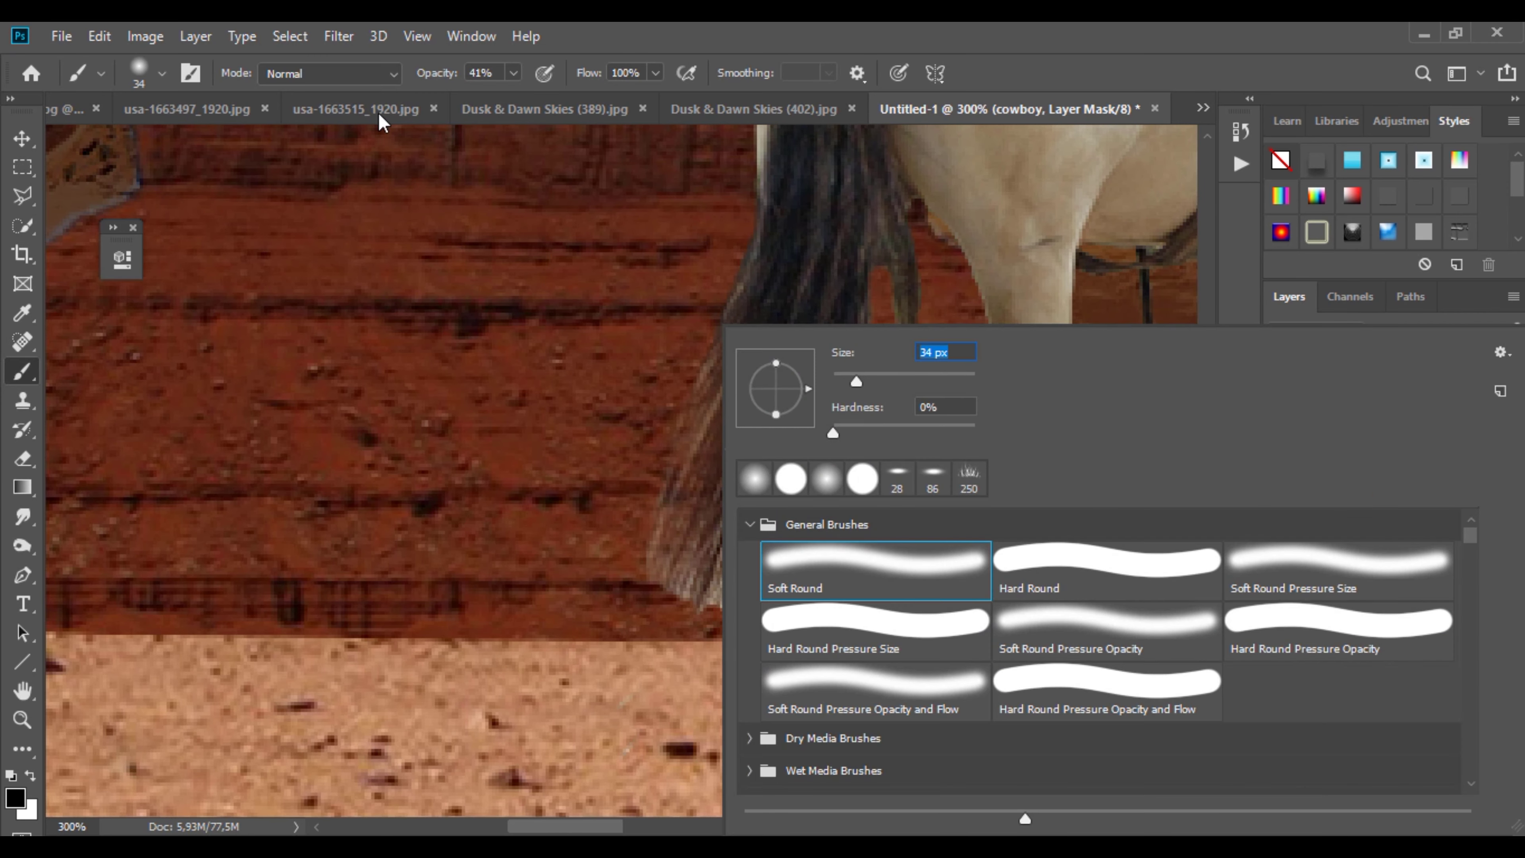
click(330, 73)
click(278, 294)
click(337, 73)
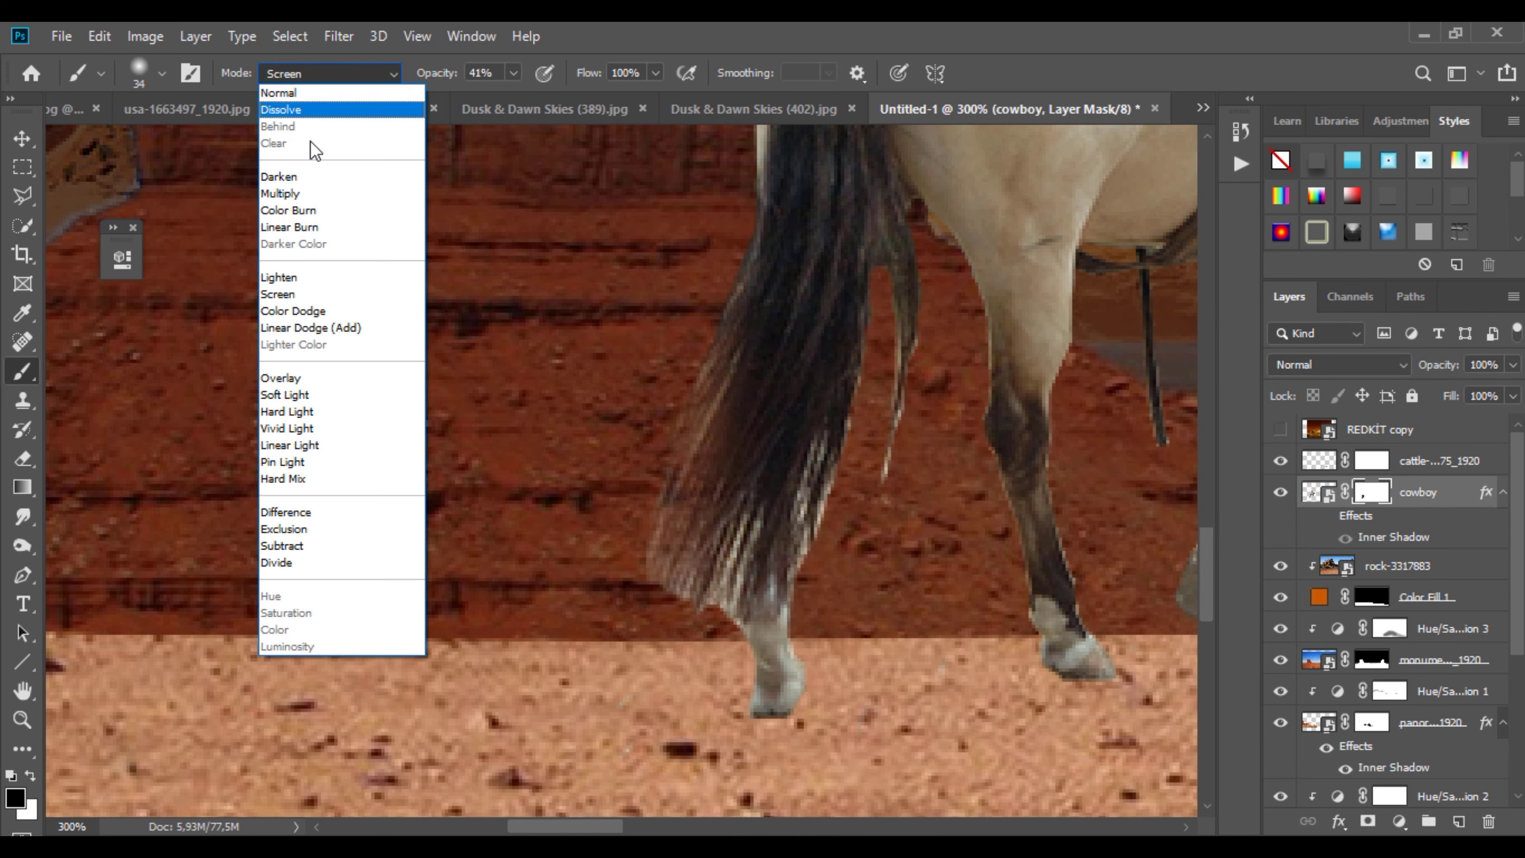
click(280, 277)
click(385, 74)
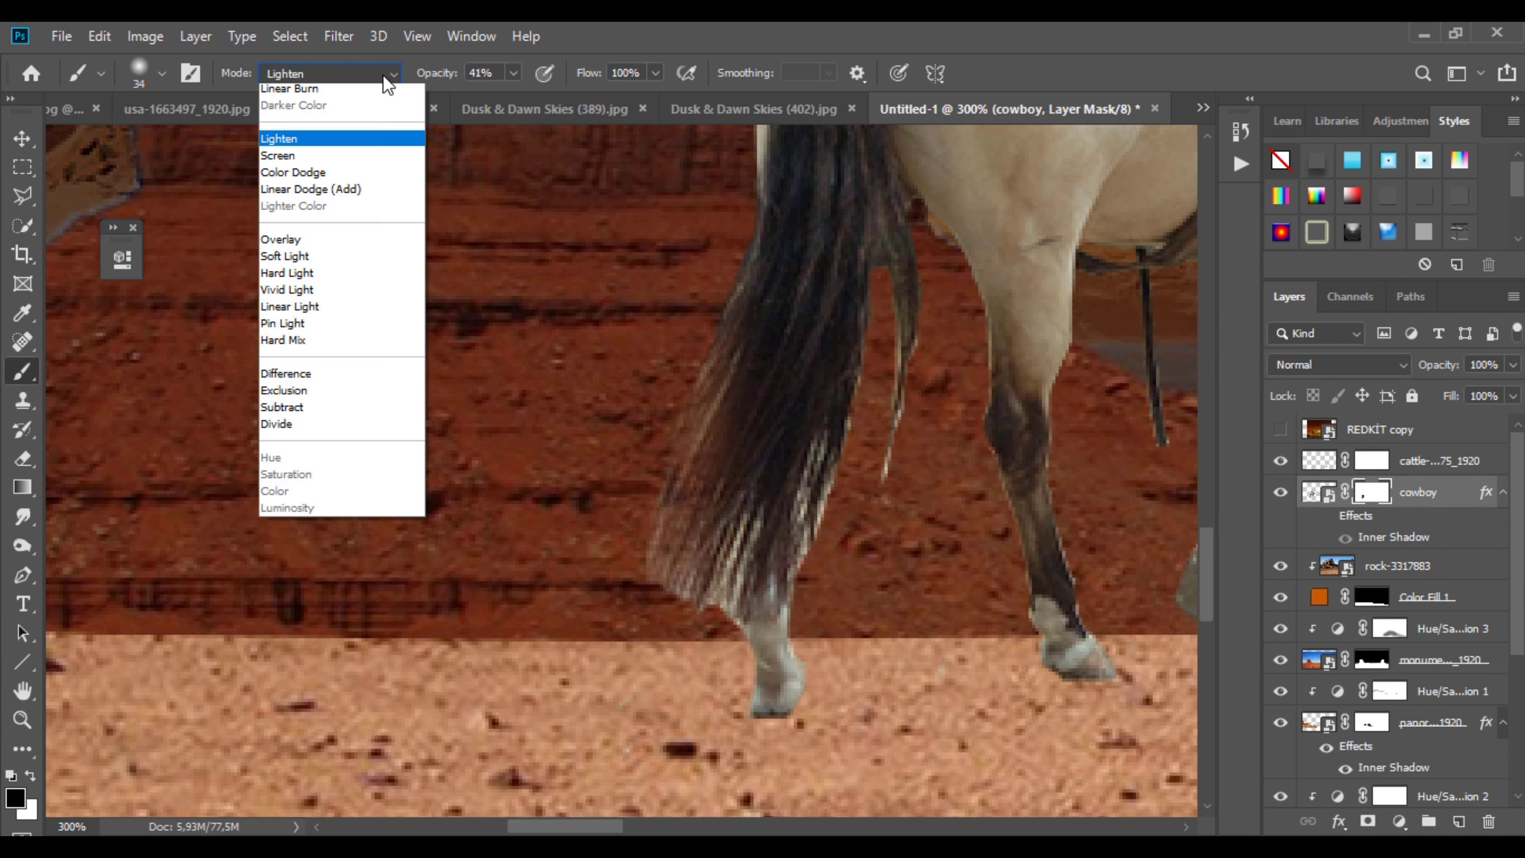
click(360, 90)
Step: Fade the light hair edges of the horse's lower tail on the cowboy mask, lowering the brush opacity to 30%
drag(625, 562, 663, 608)
click(513, 73)
click(479, 97)
mouse_move(898, 396)
mouse_down()
mouse_move(889, 461)
mouse_move(865, 485)
mouse_up()
click(513, 72)
click(530, 97)
click(877, 497)
Step: Reduce the brush to 20 px and mask away the remaining pale strands around the tail's tip
right_click(700, 589)
drag(855, 383, 846, 385)
mouse_move(699, 627)
mouse_down()
mouse_move(730, 532)
mouse_move(719, 577)
mouse_move(643, 545)
mouse_up()
mouse_move(687, 410)
mouse_down()
mouse_move(646, 487)
mouse_move(676, 414)
mouse_up()
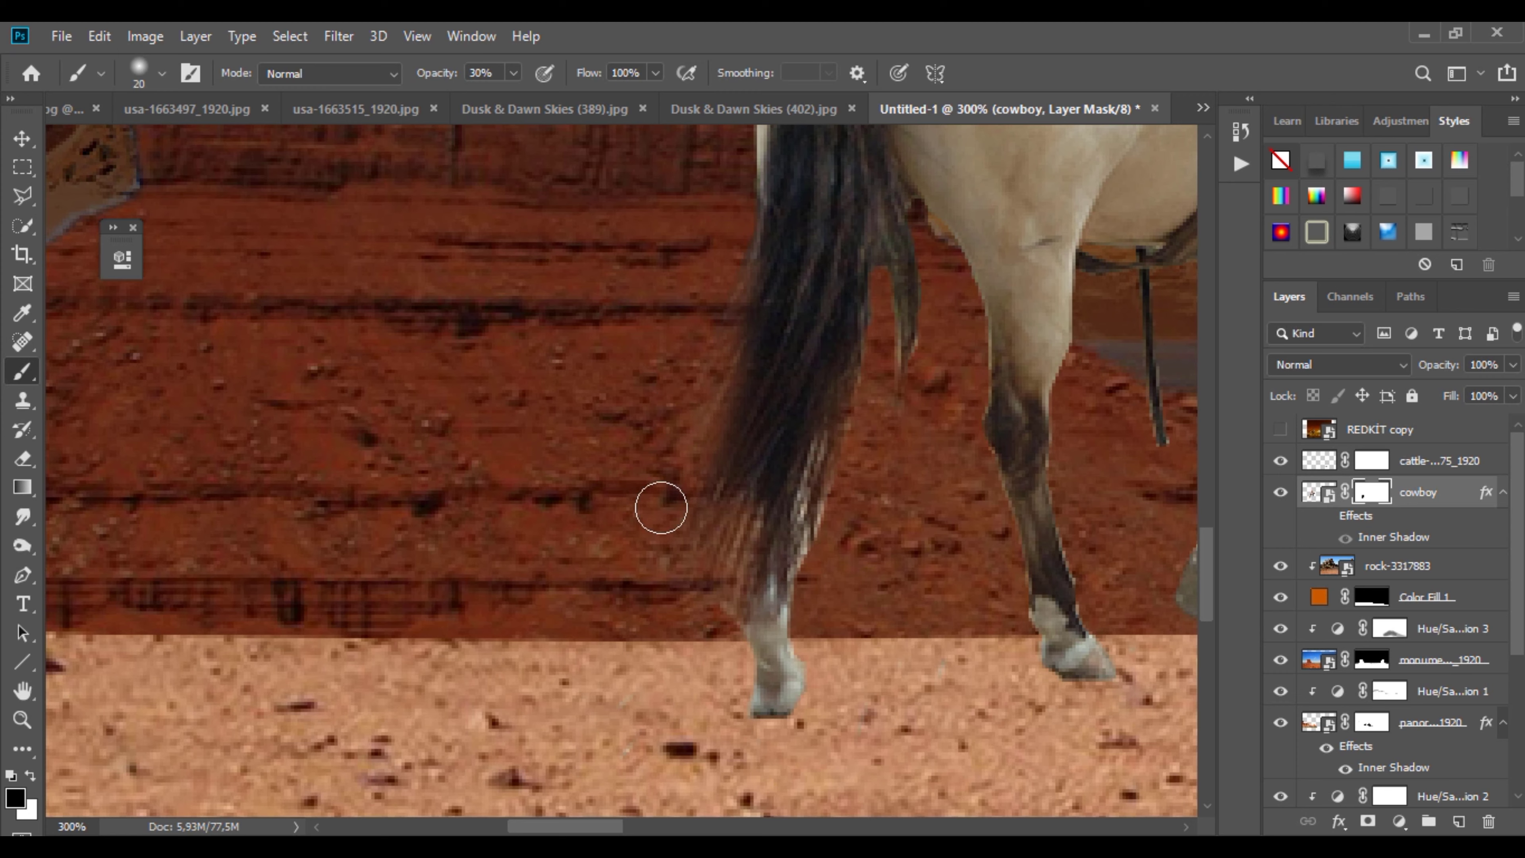
drag(794, 531, 818, 568)
Step: Mask out the leftover background beside the chaps' fringe, and trim the horse's leg edges with a Hard Round brush at 100% opacity
drag(1021, 257, 446, 395)
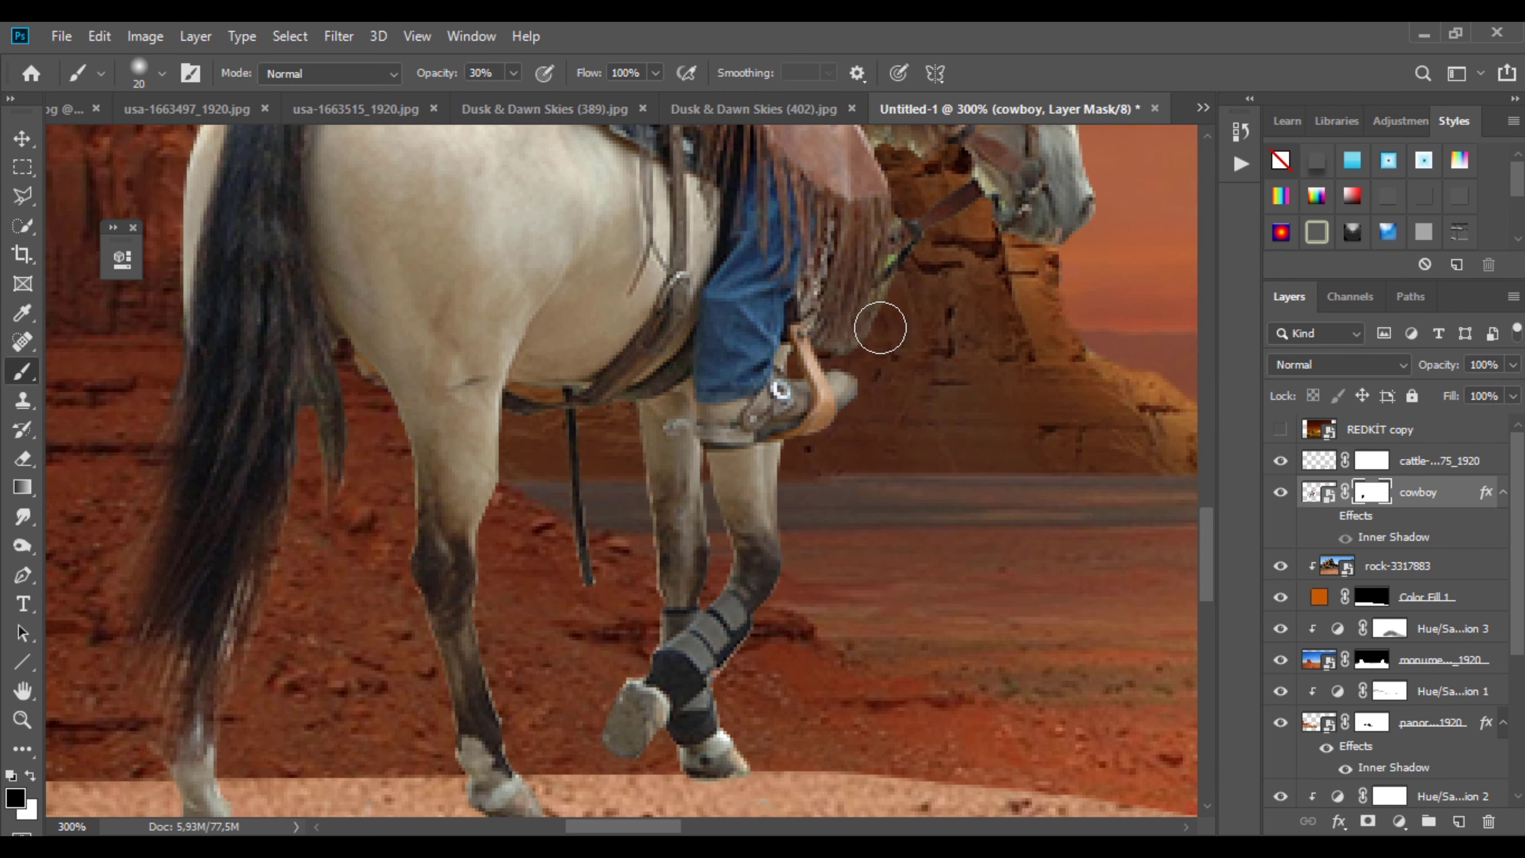
mouse_move(880, 327)
mouse_down()
mouse_move(851, 344)
mouse_move(899, 275)
mouse_move(876, 323)
mouse_move(827, 307)
mouse_up()
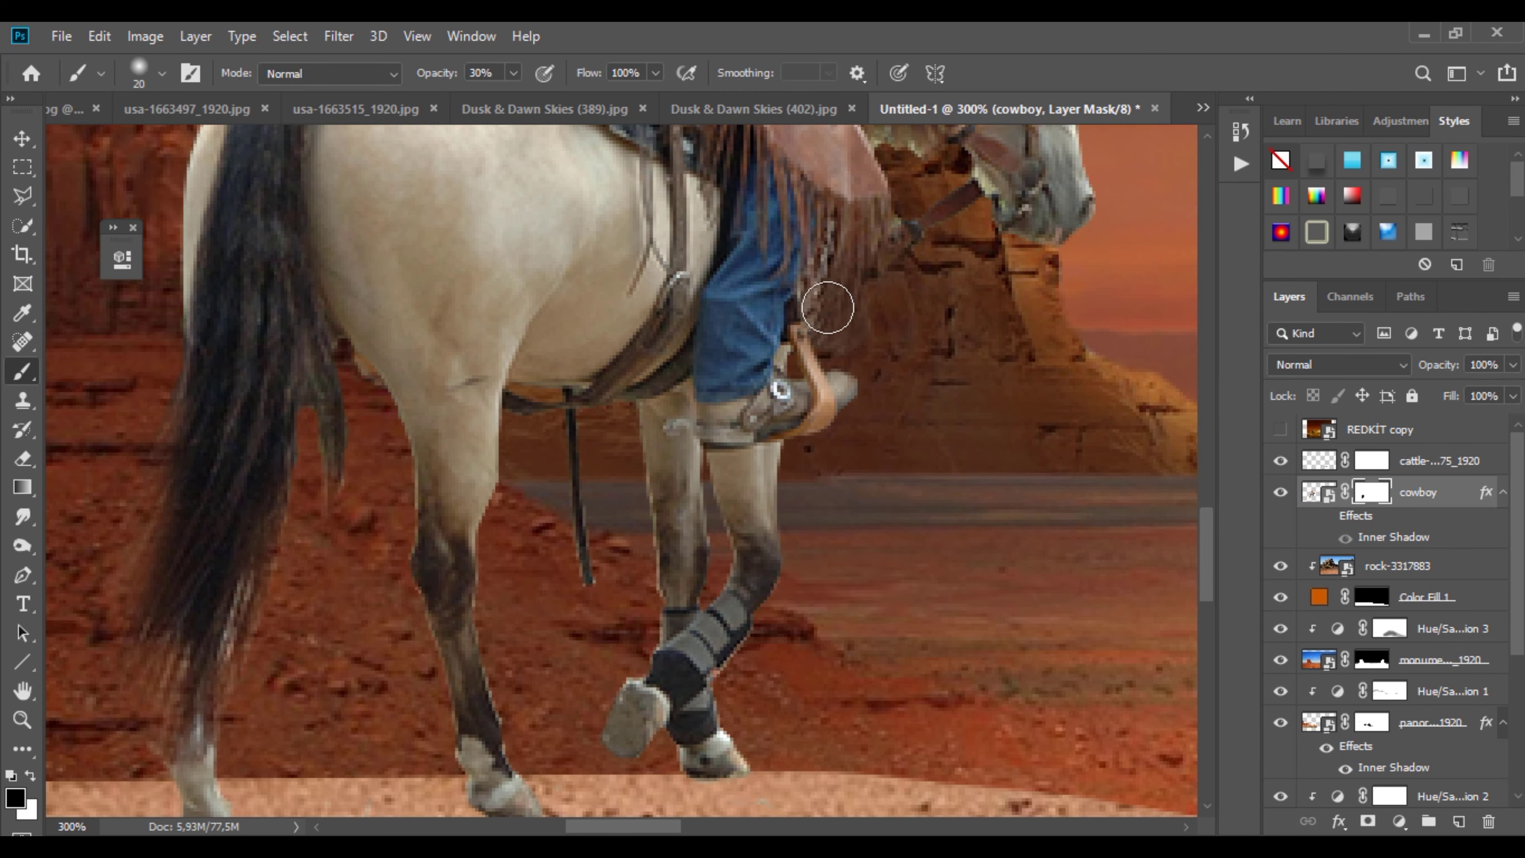
right_click(694, 521)
click(1044, 567)
key(Return)
key(0)
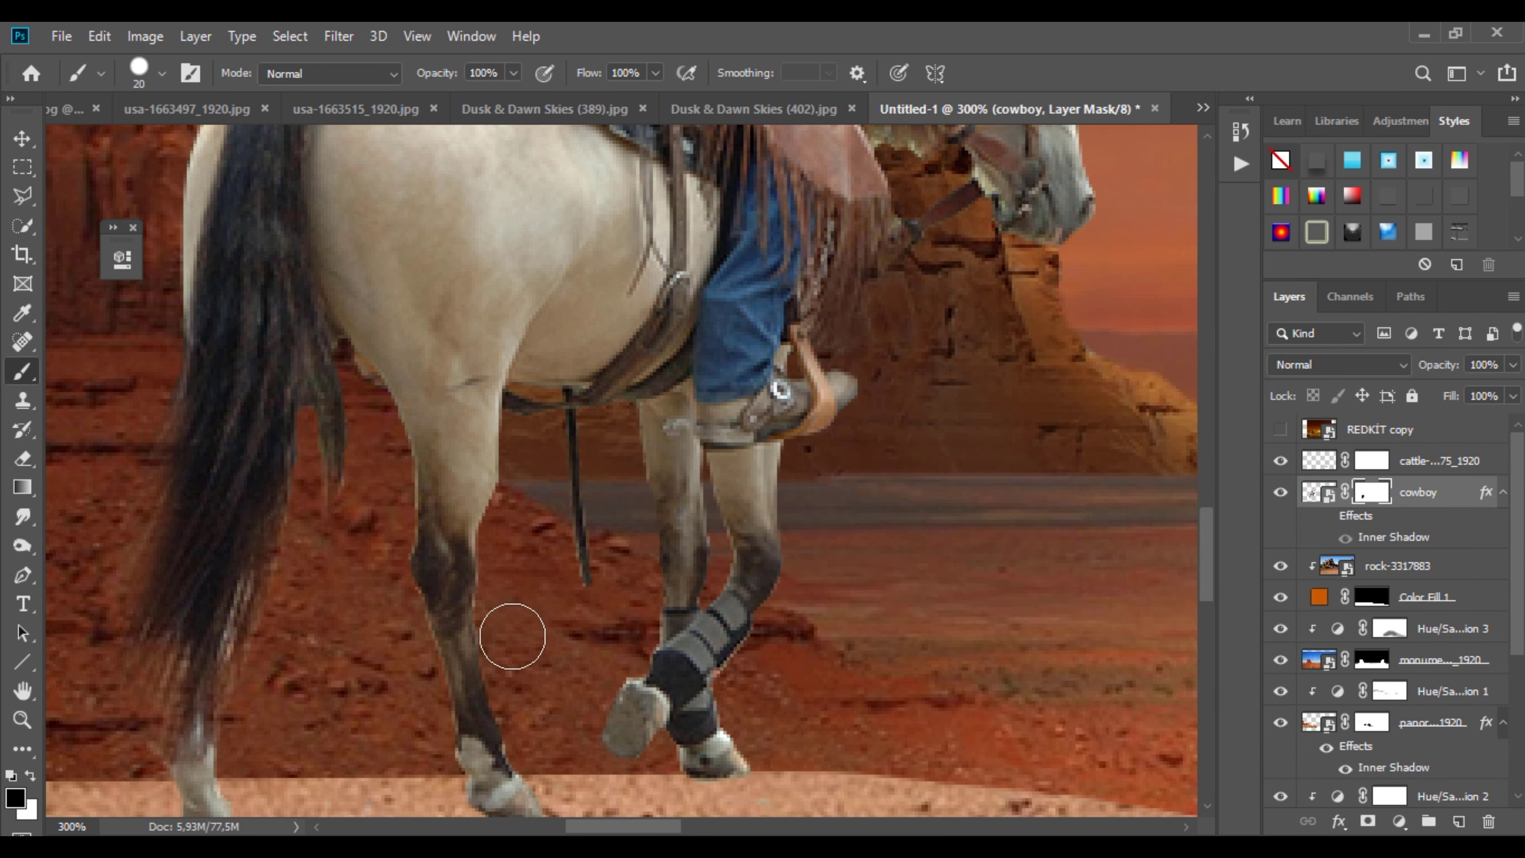
drag(753, 681, 807, 603)
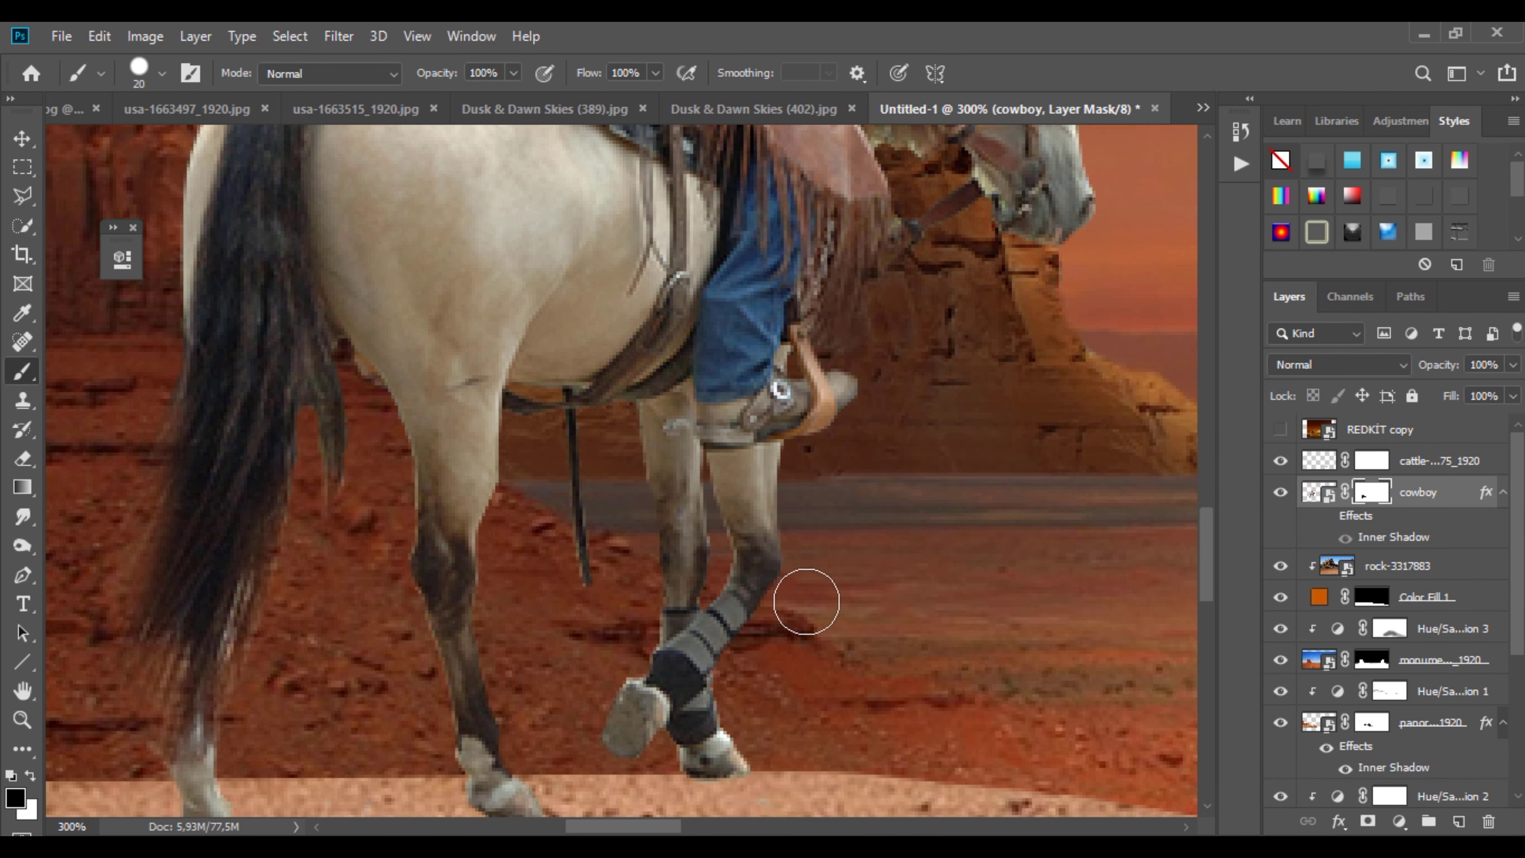
drag(372, 433, 405, 661)
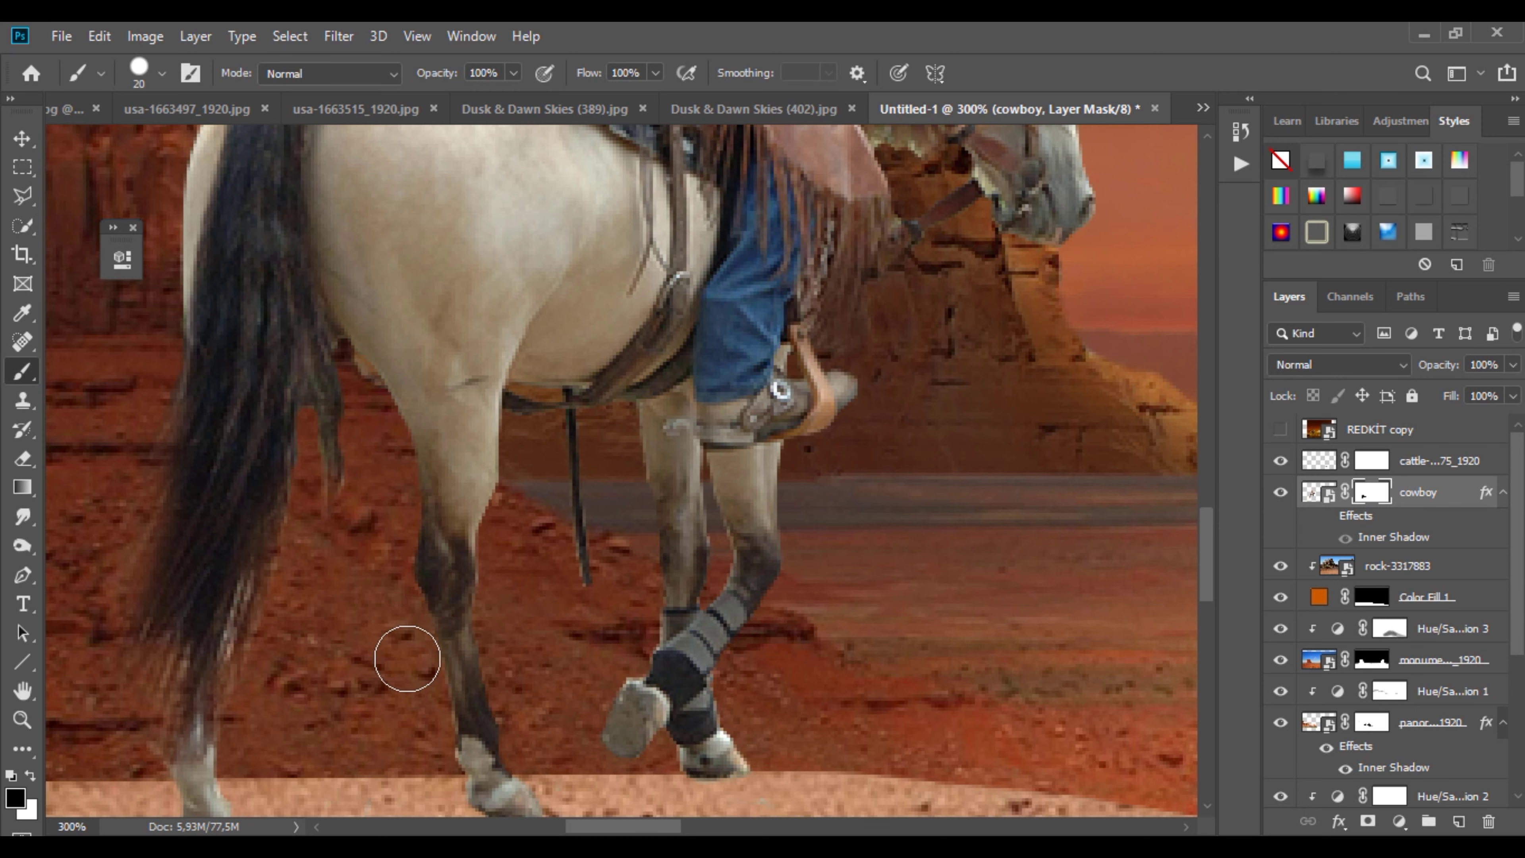
Step: Set the Hard Round brush to 7 px and trim the outline of the strap hanging under the horse's belly
right_click(685, 546)
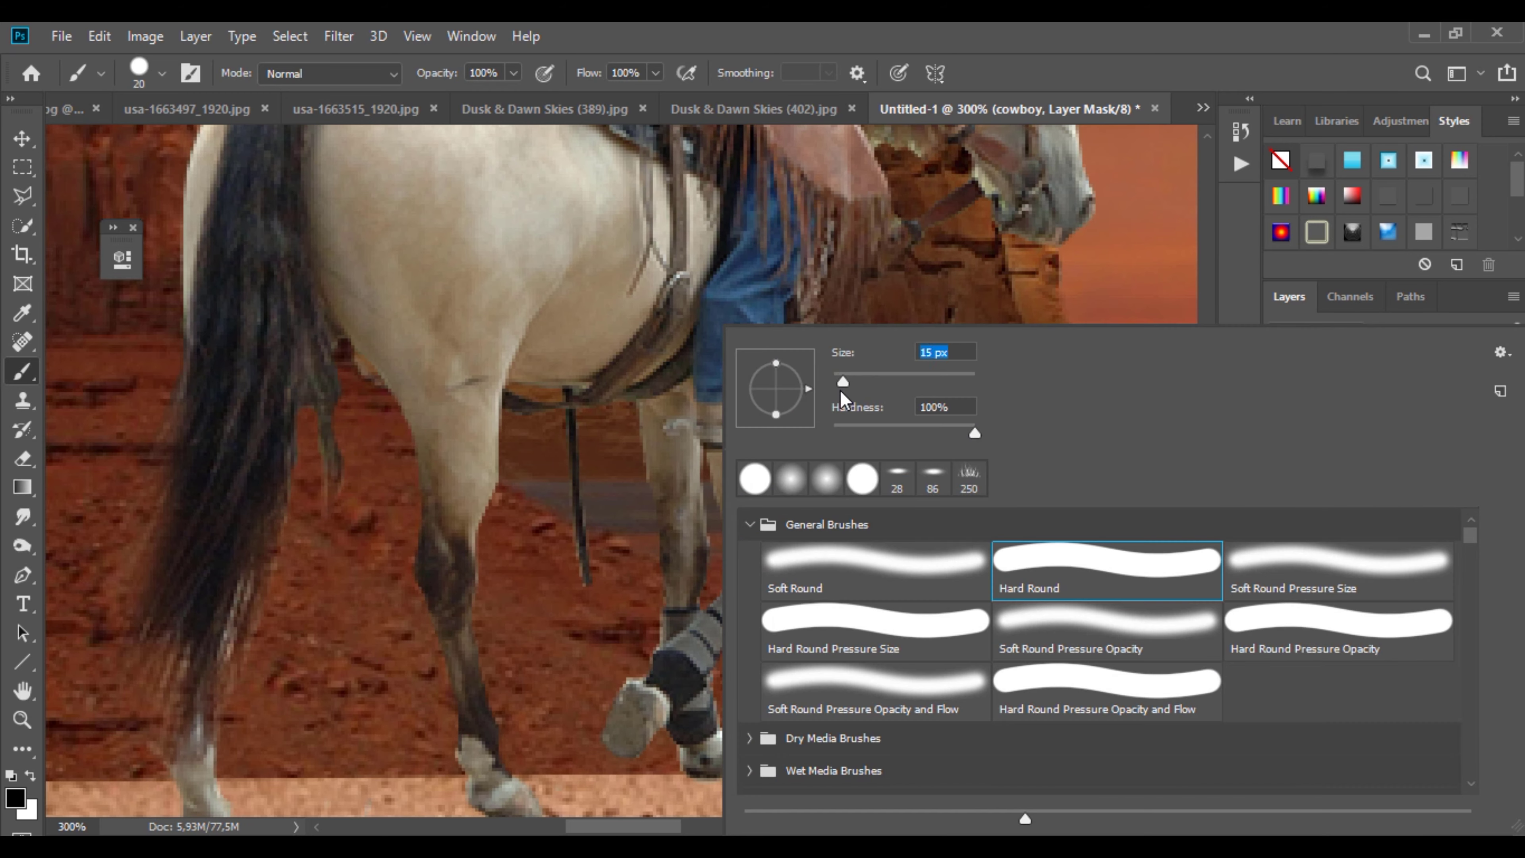
drag(841, 385, 835, 385)
key(Return)
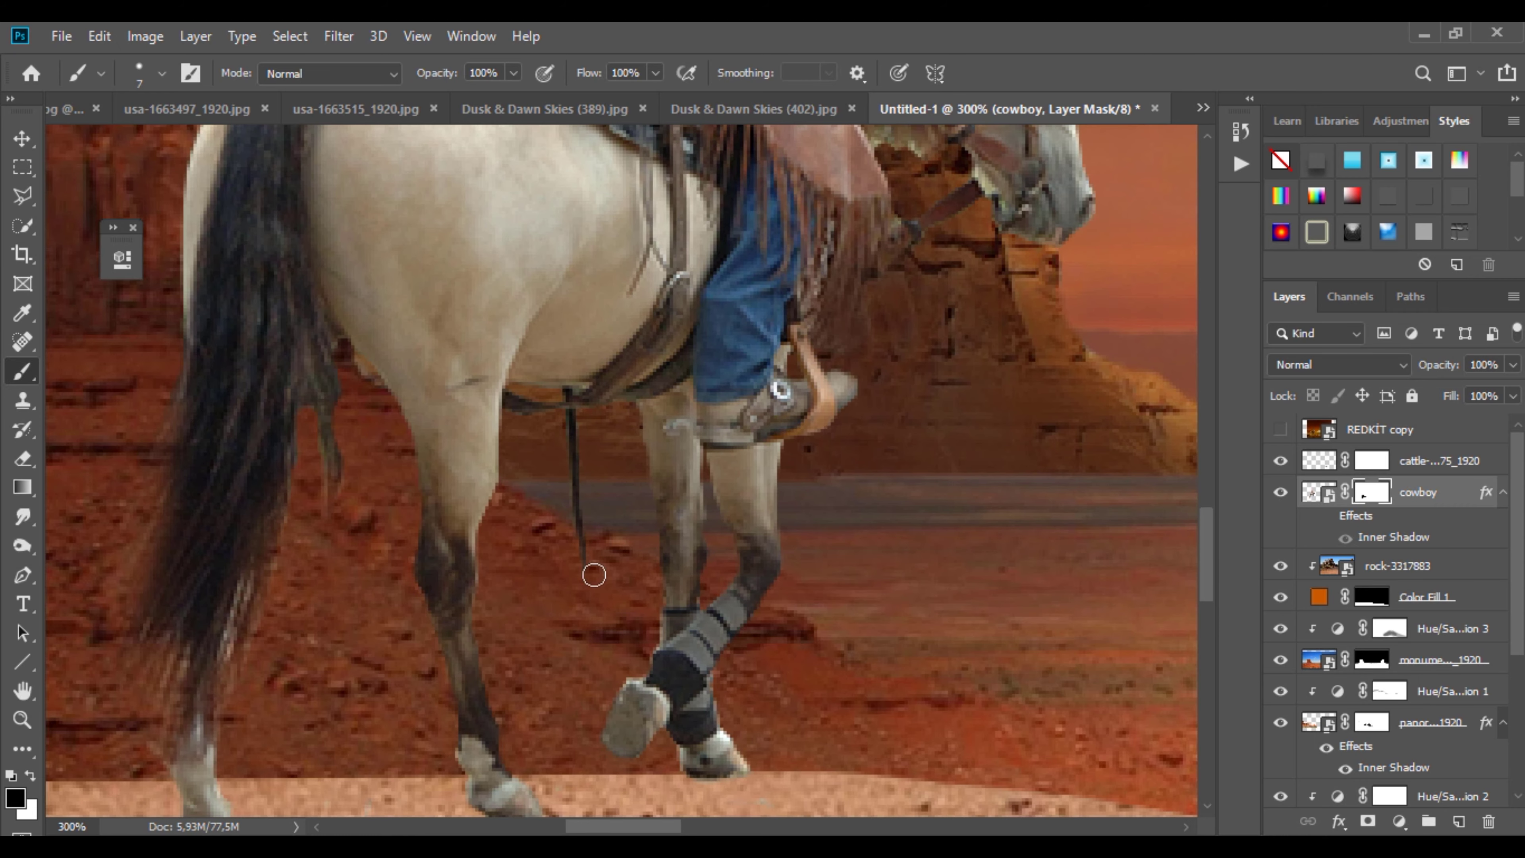
Step: Smudge the cowboy mask under the horse's mane with a 6 px Soft Round tip at 38% strength to blend the leftover background
scroll(757, 540, up, 5)
scroll(757, 540, right, 3)
right_click(521, 478)
click(23, 518)
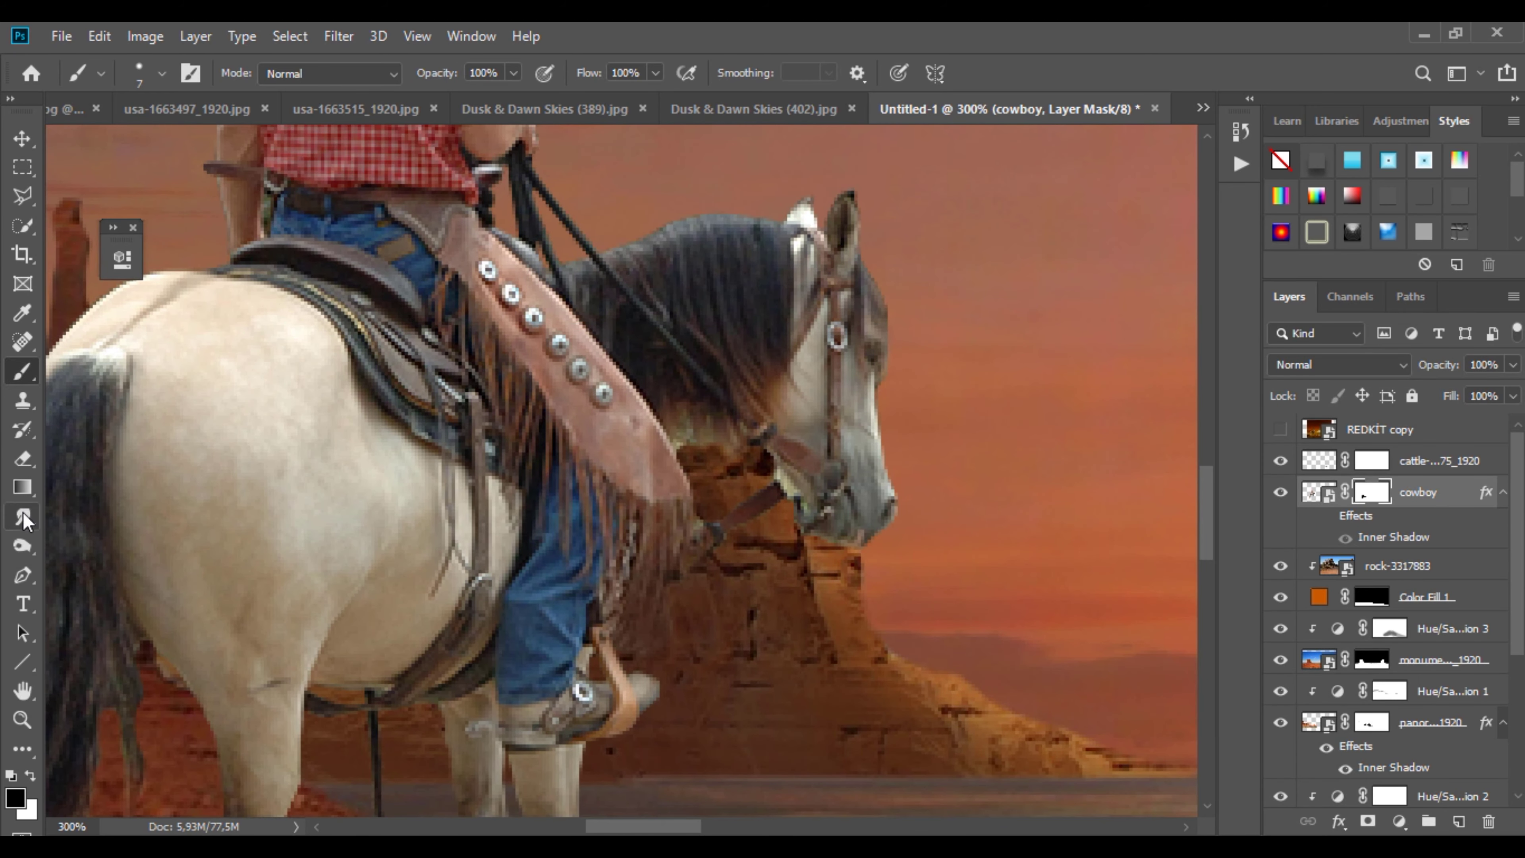
right_click(726, 464)
click(910, 567)
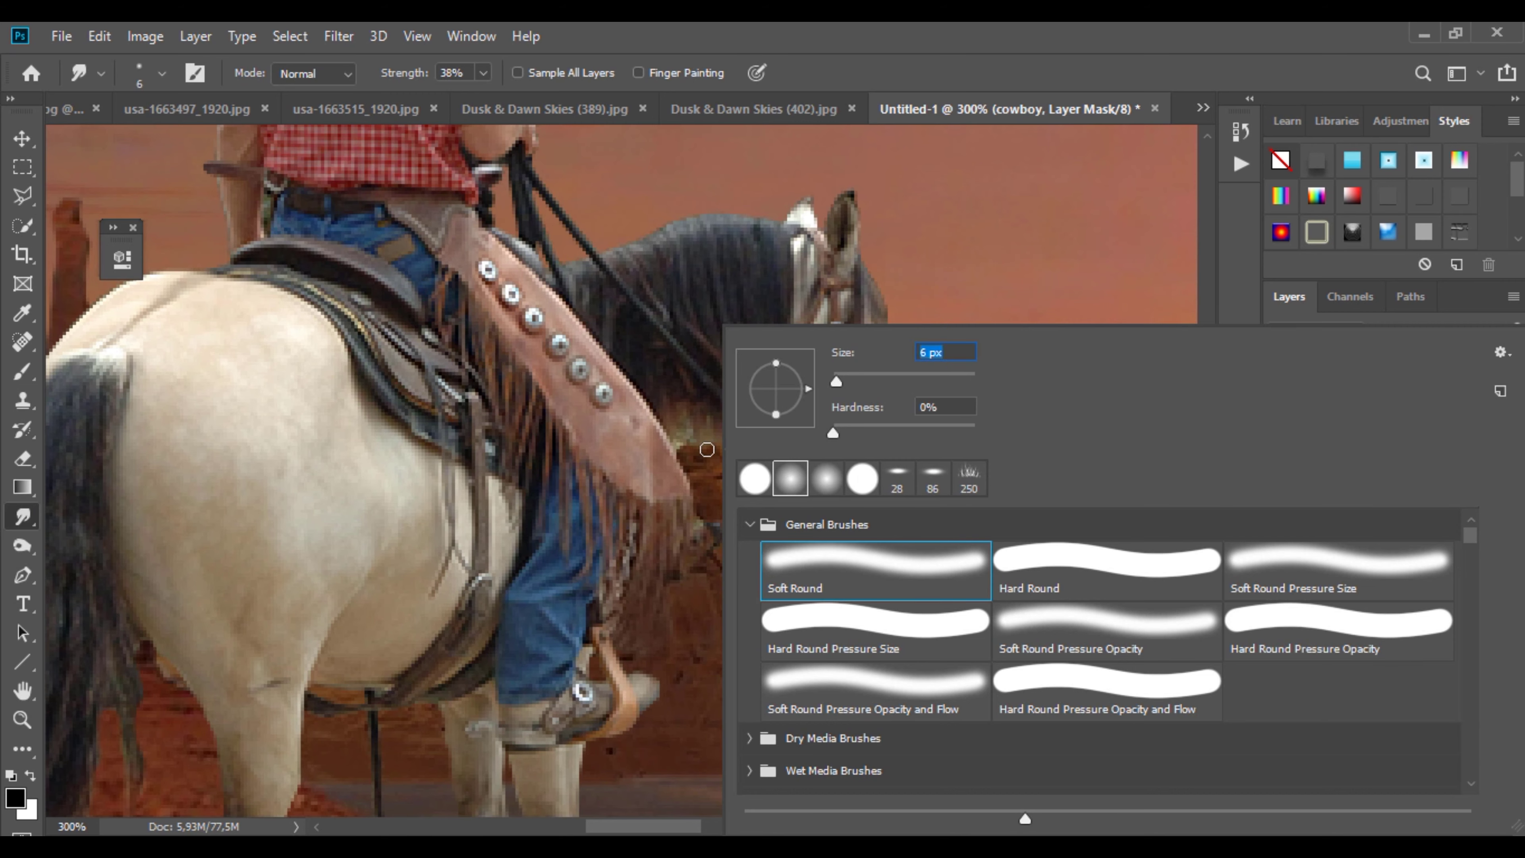
key(Return)
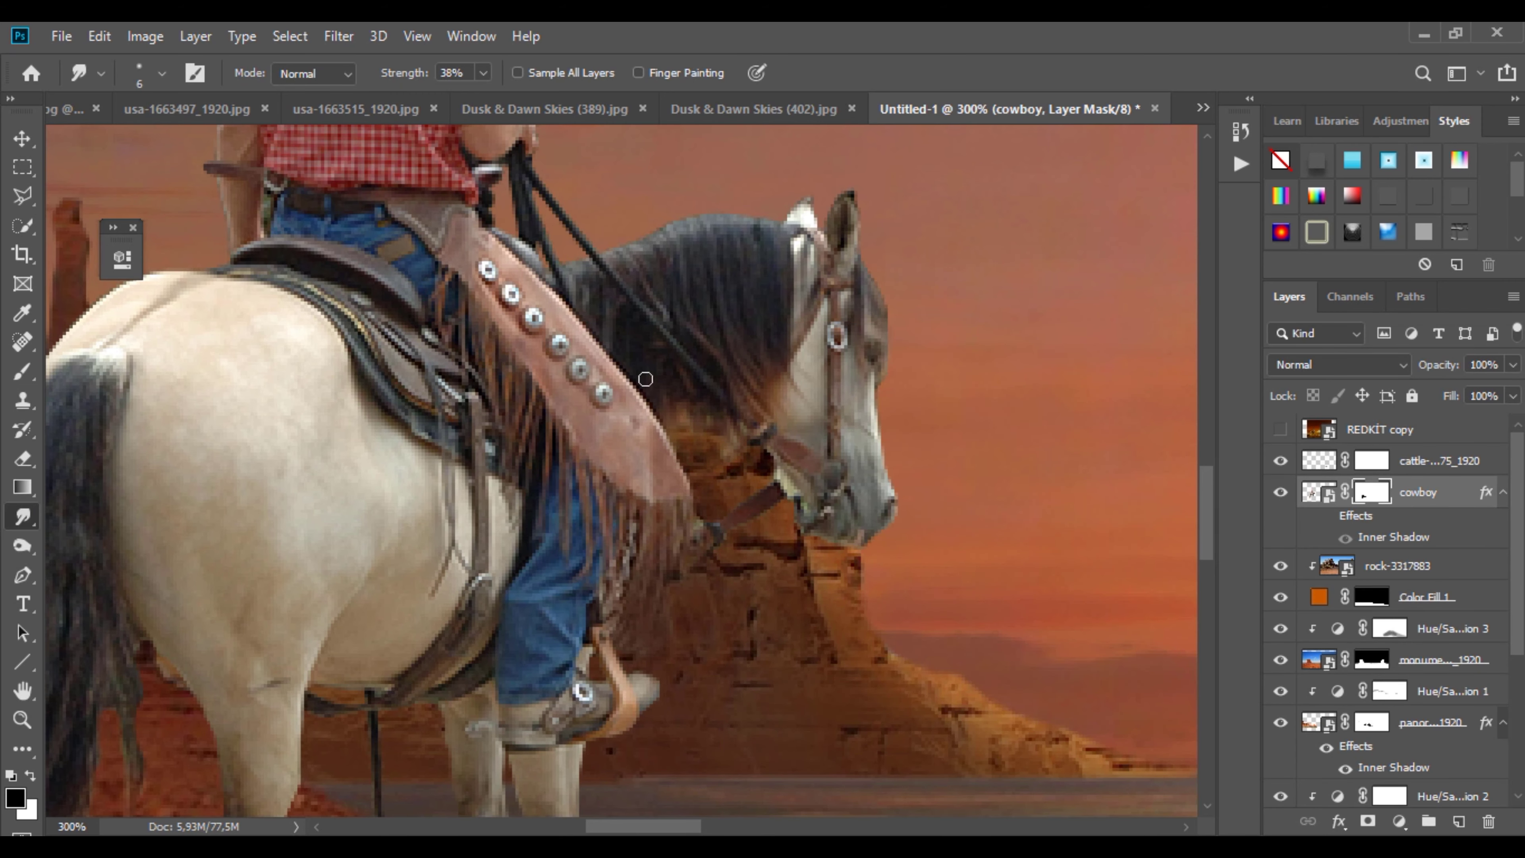
Step: Import the Hair_brush_set_by_para_vine brush set from the BRUSH folder
drag(257, 634, 751, 343)
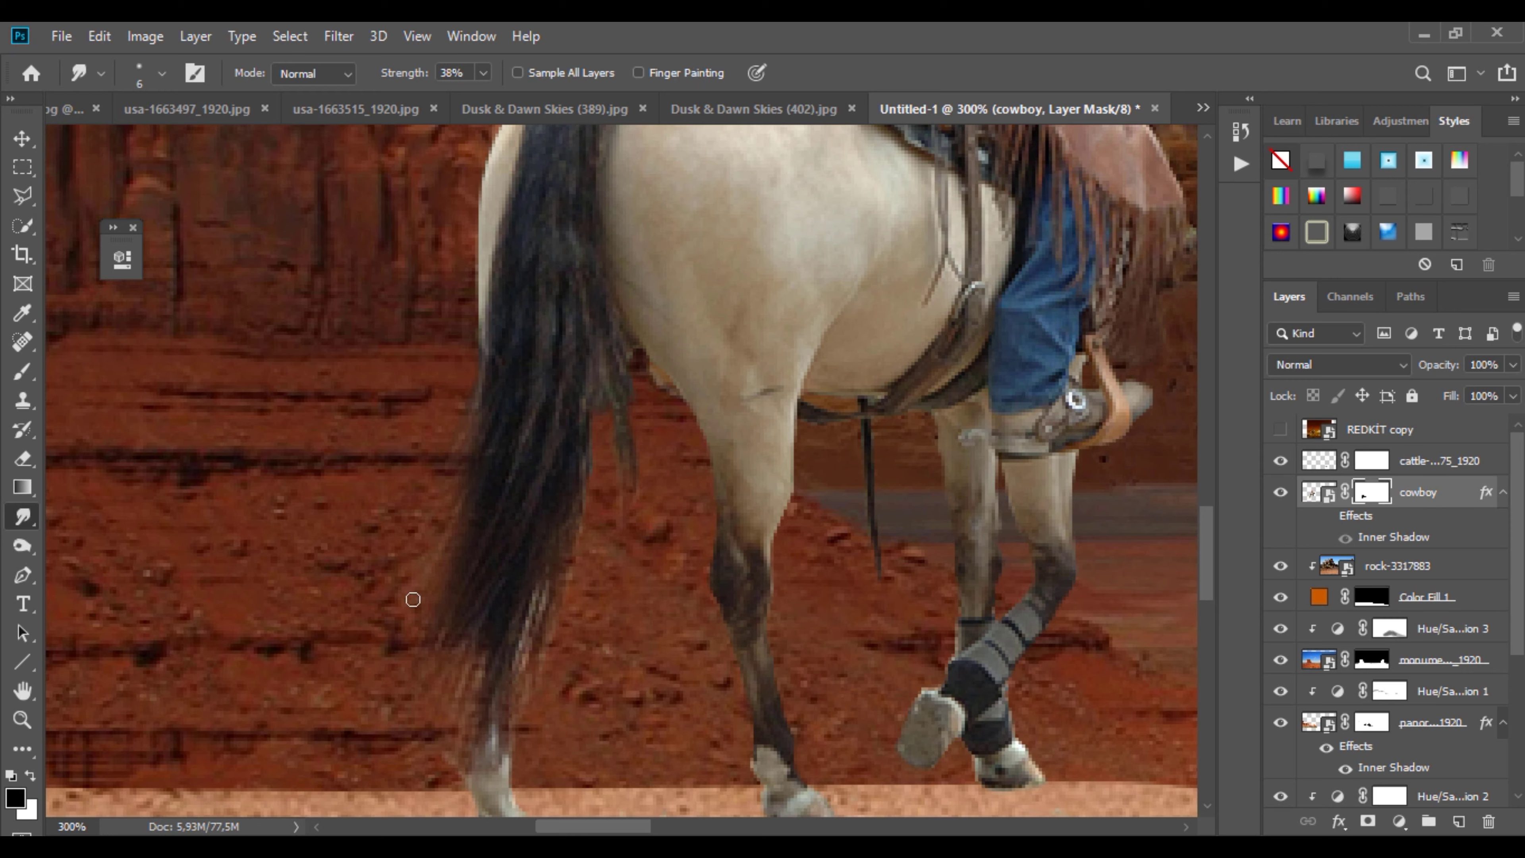
right_click(517, 432)
click(1408, 351)
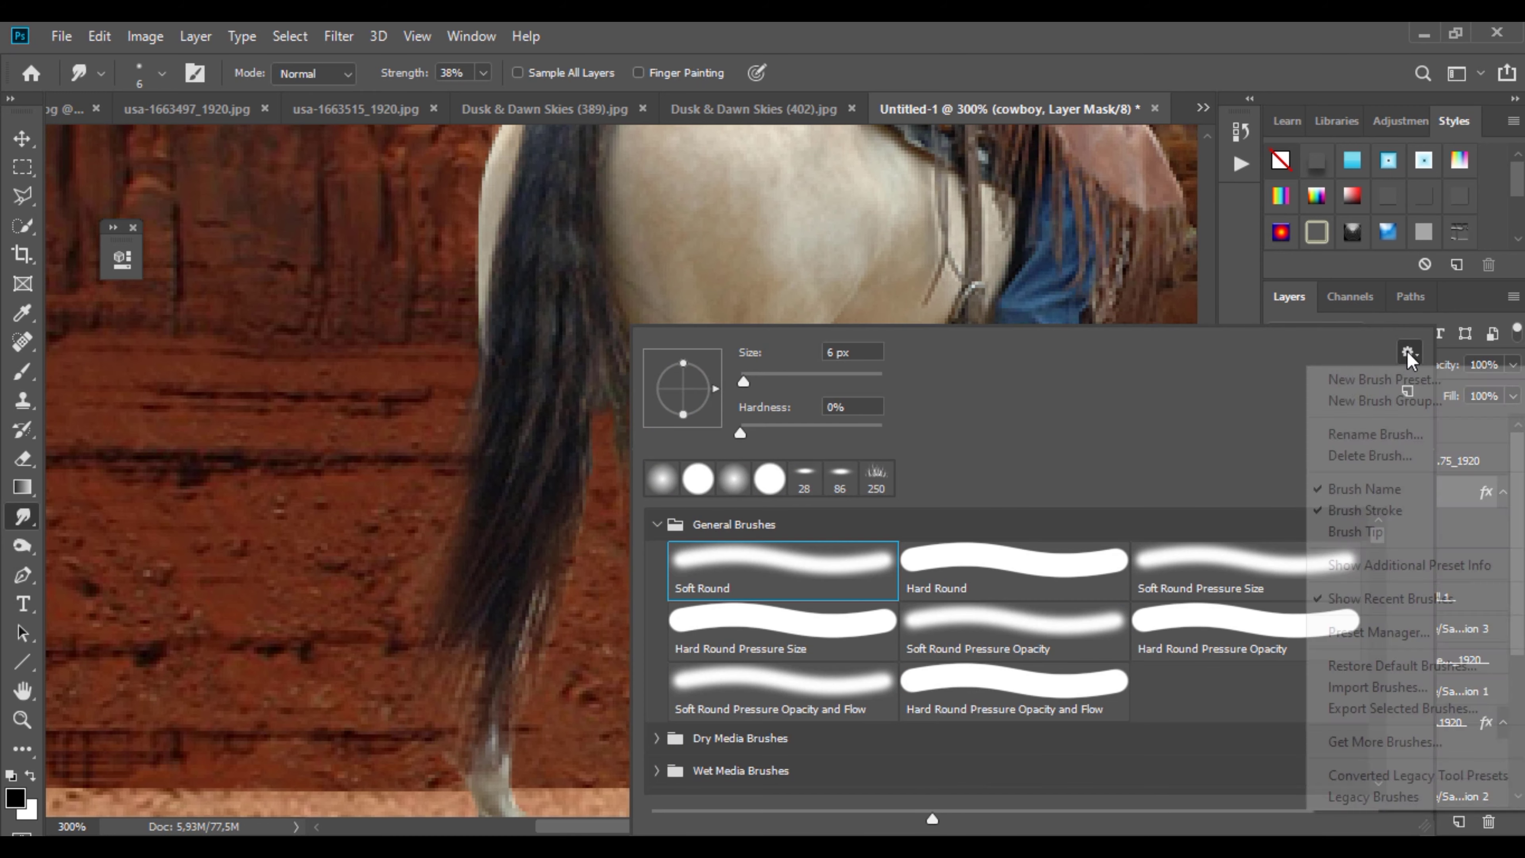
click(1366, 685)
click(745, 253)
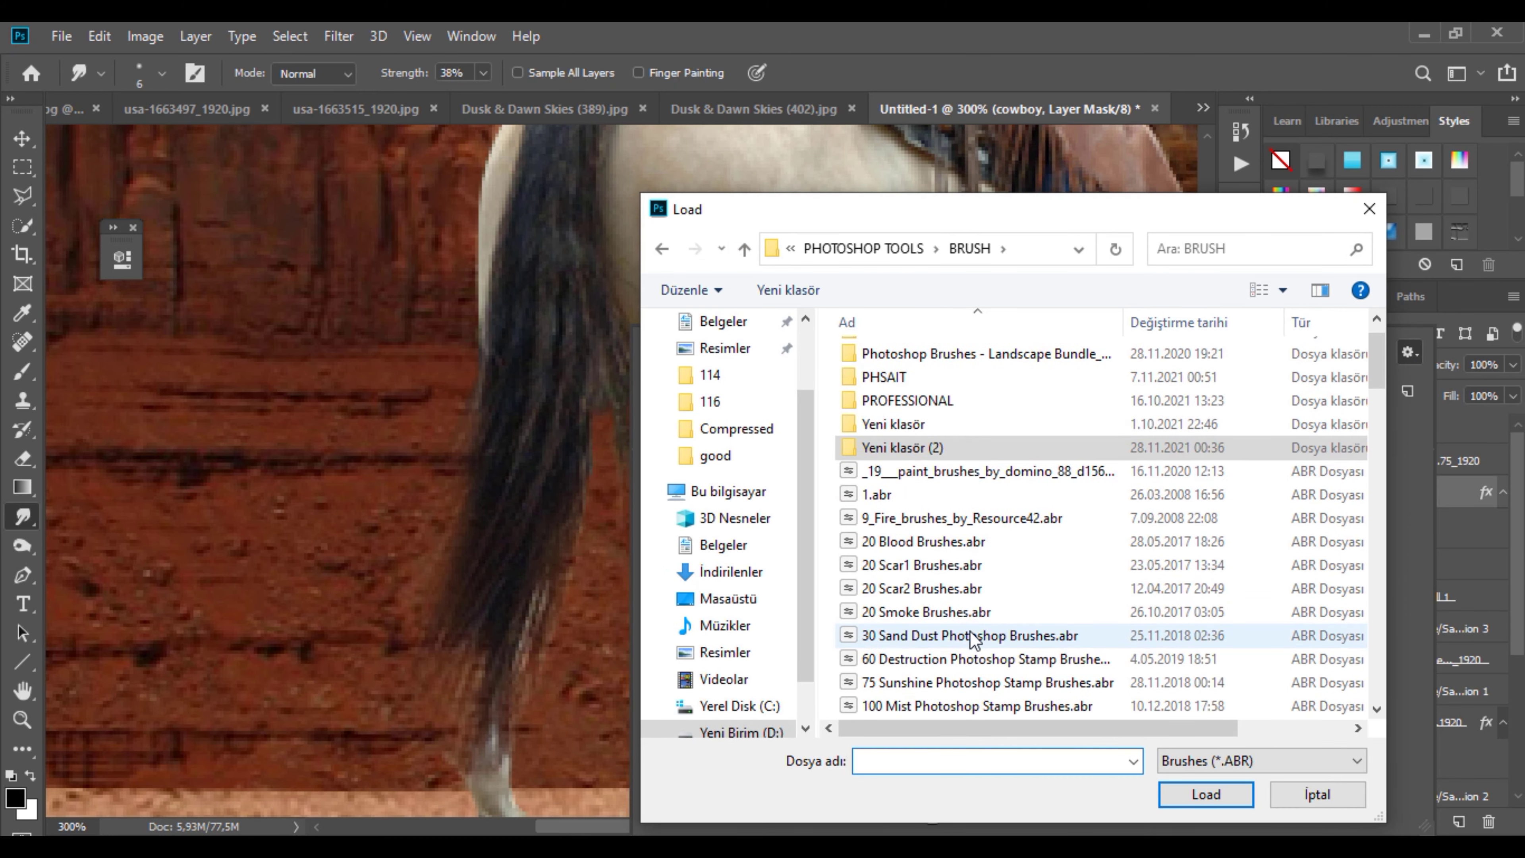
scroll(973, 639, down, 2)
click(973, 590)
key(h)
click(1198, 796)
click(1204, 795)
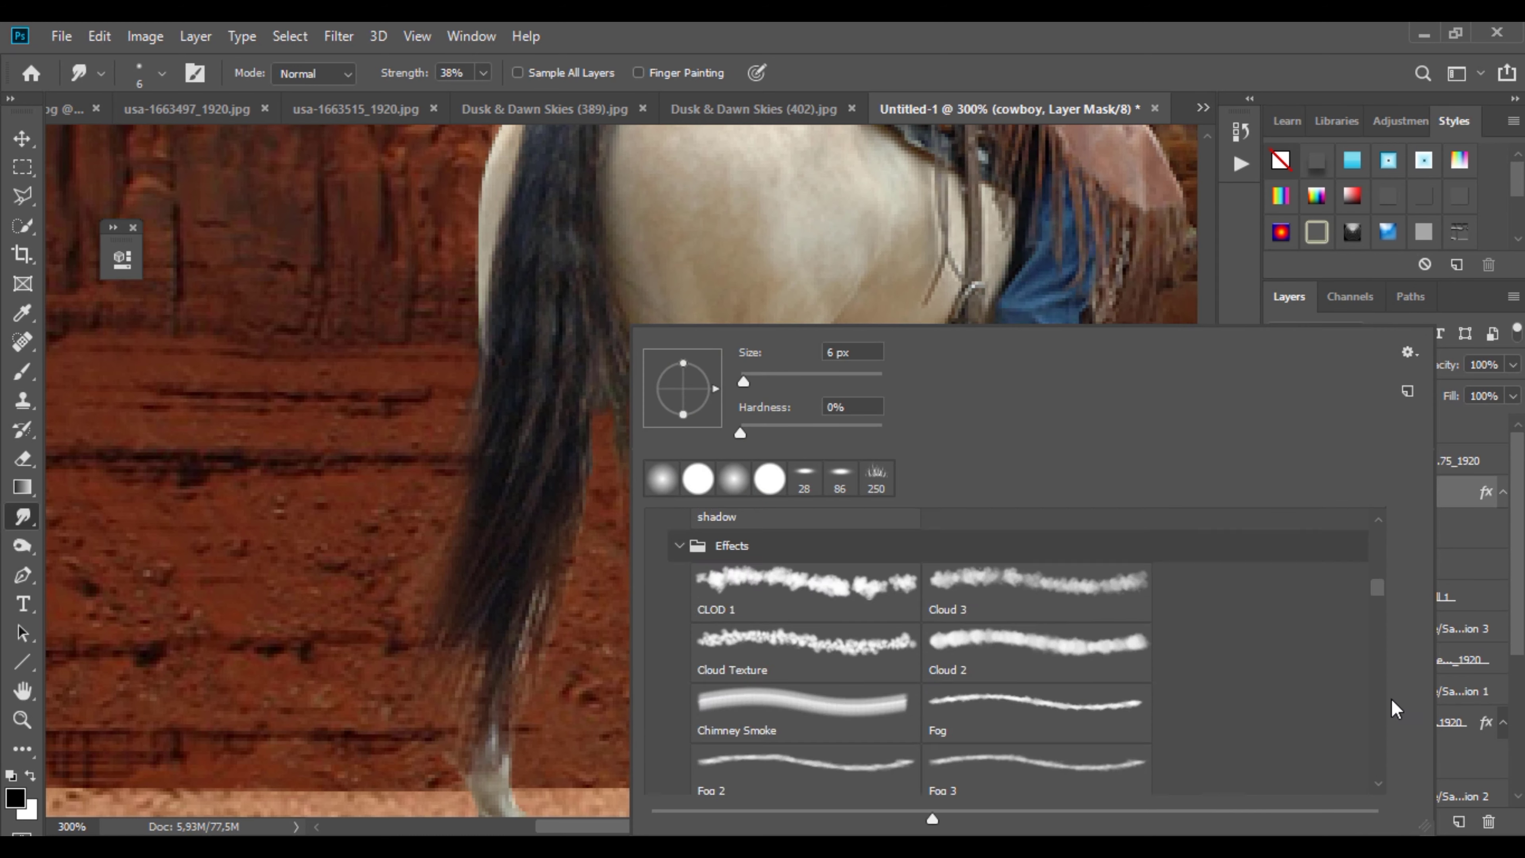
Step: Choose the imported Hair 1 brush for the Smudge tool and set its size to 12 px
scroll(721, 727, down, 3)
click(755, 701)
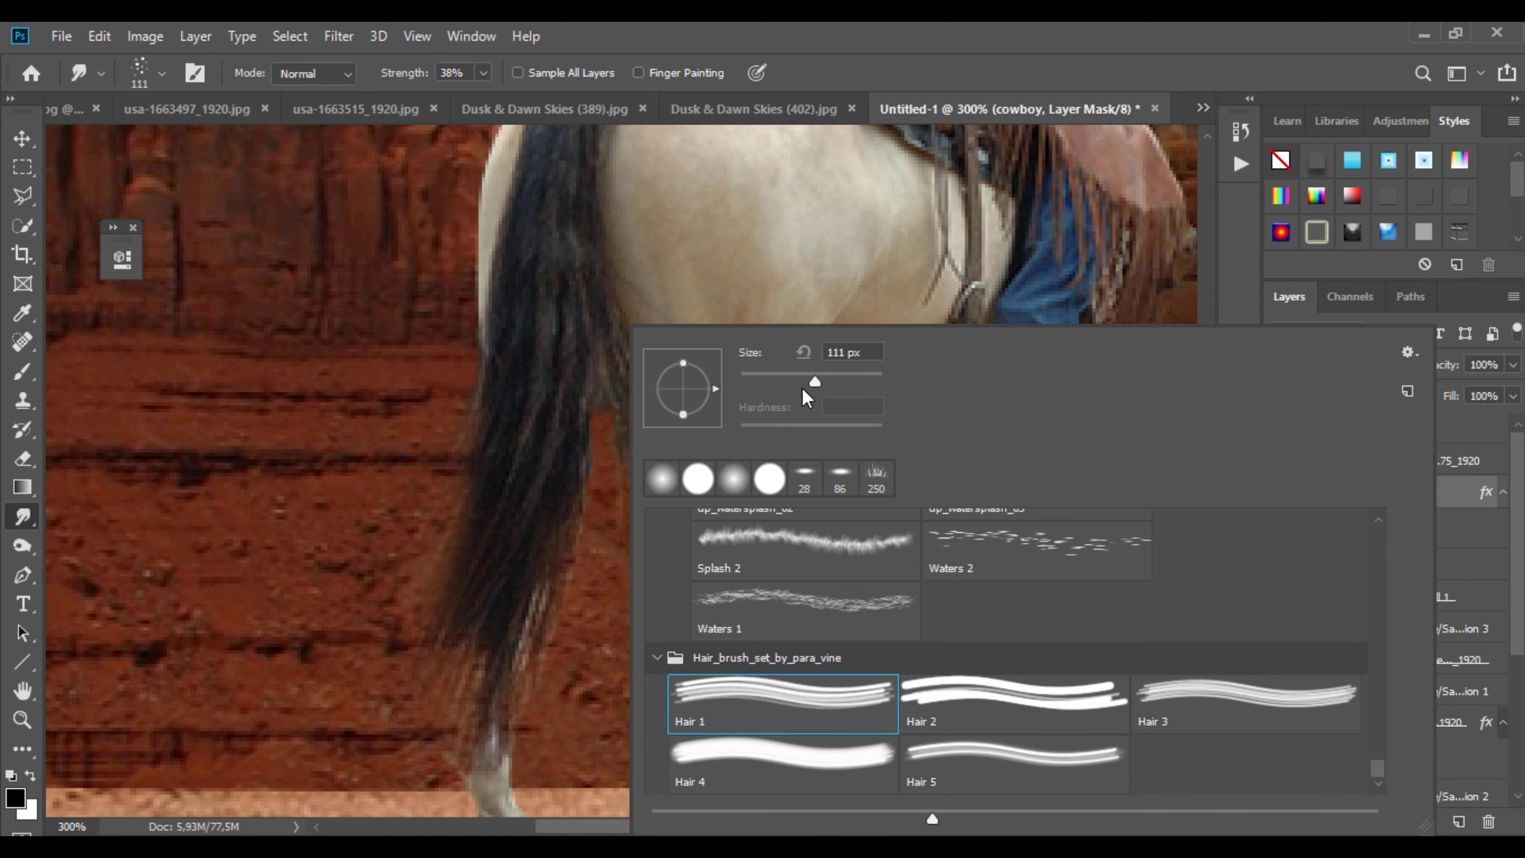
click(469, 624)
Step: Add a new layer above the cowboy layer and prepare the Brush tool with the tail's dark colour and the 12 px hair tip
click(1460, 822)
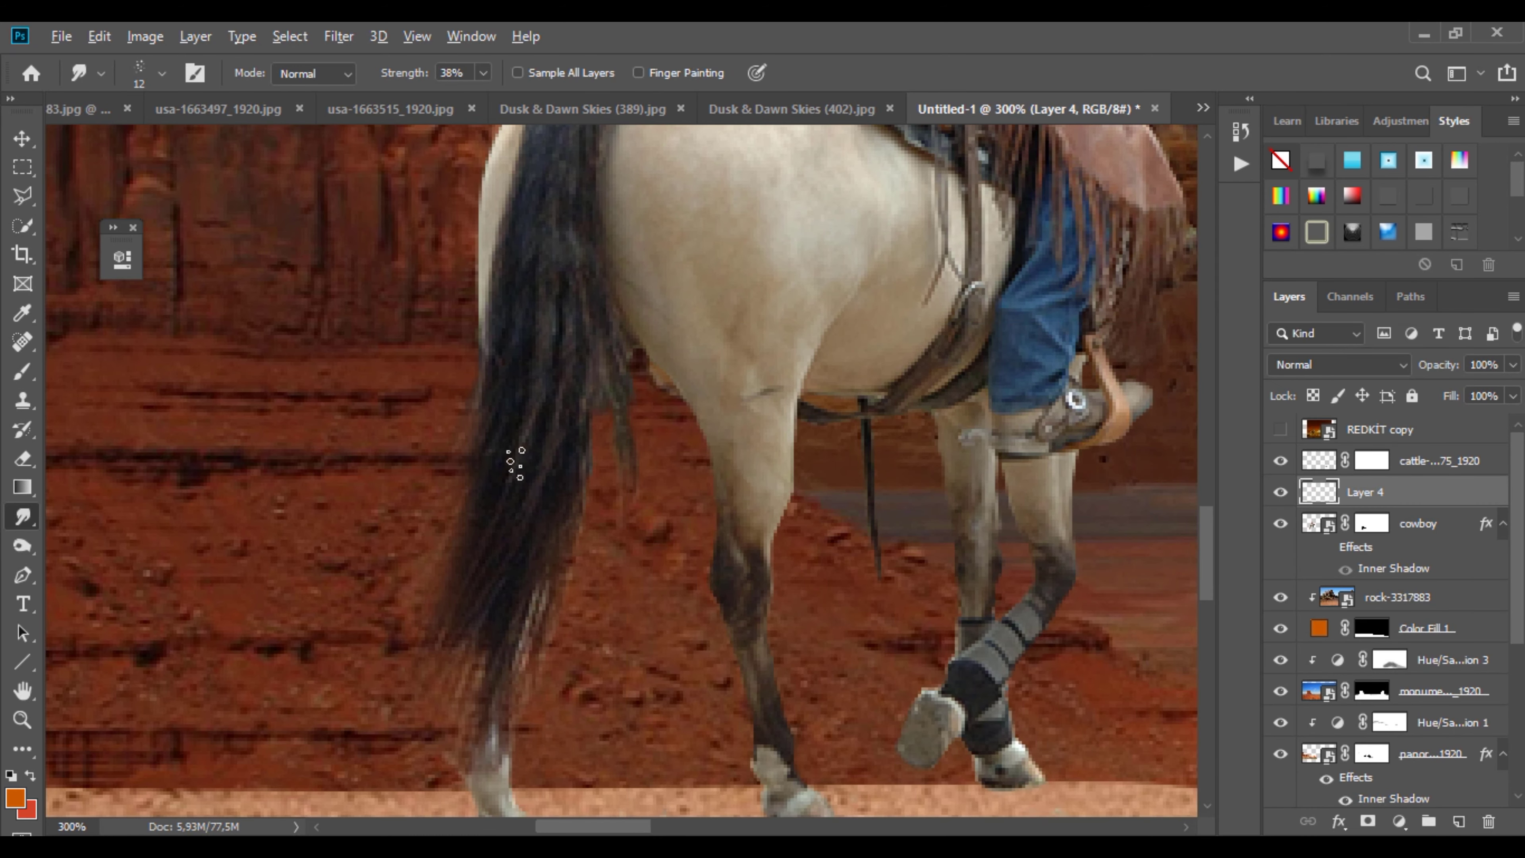
click(18, 375)
alt+click(511, 435)
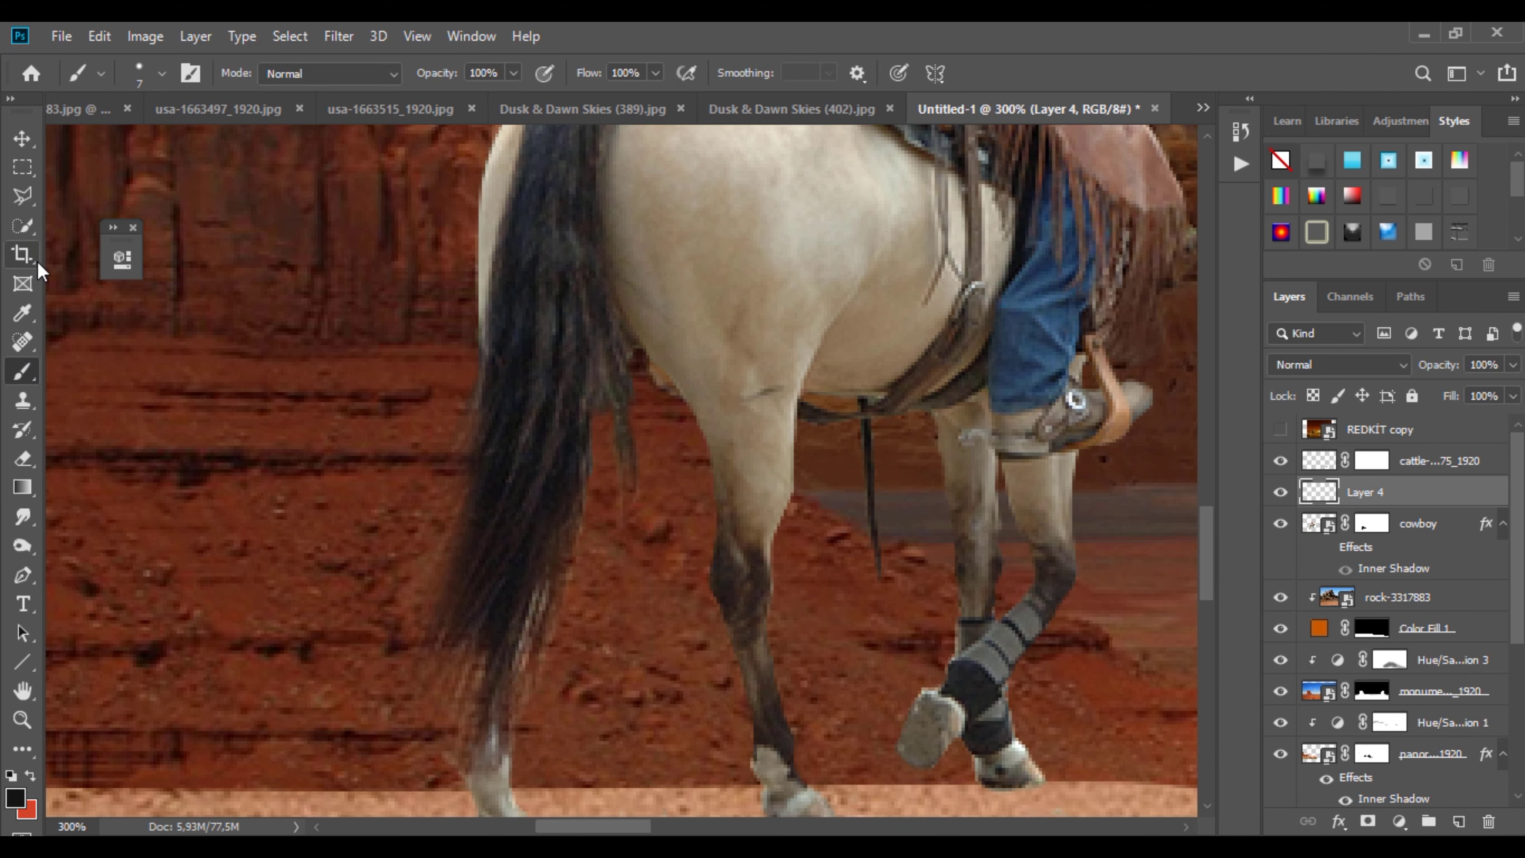
right_click(507, 324)
click(535, 480)
Step: Paint dark hair strands along the outer edge of the horse's lower tail, undoing the first stroke
click(426, 613)
drag(426, 613, 472, 437)
key(ctrl+z)
drag(453, 562, 486, 457)
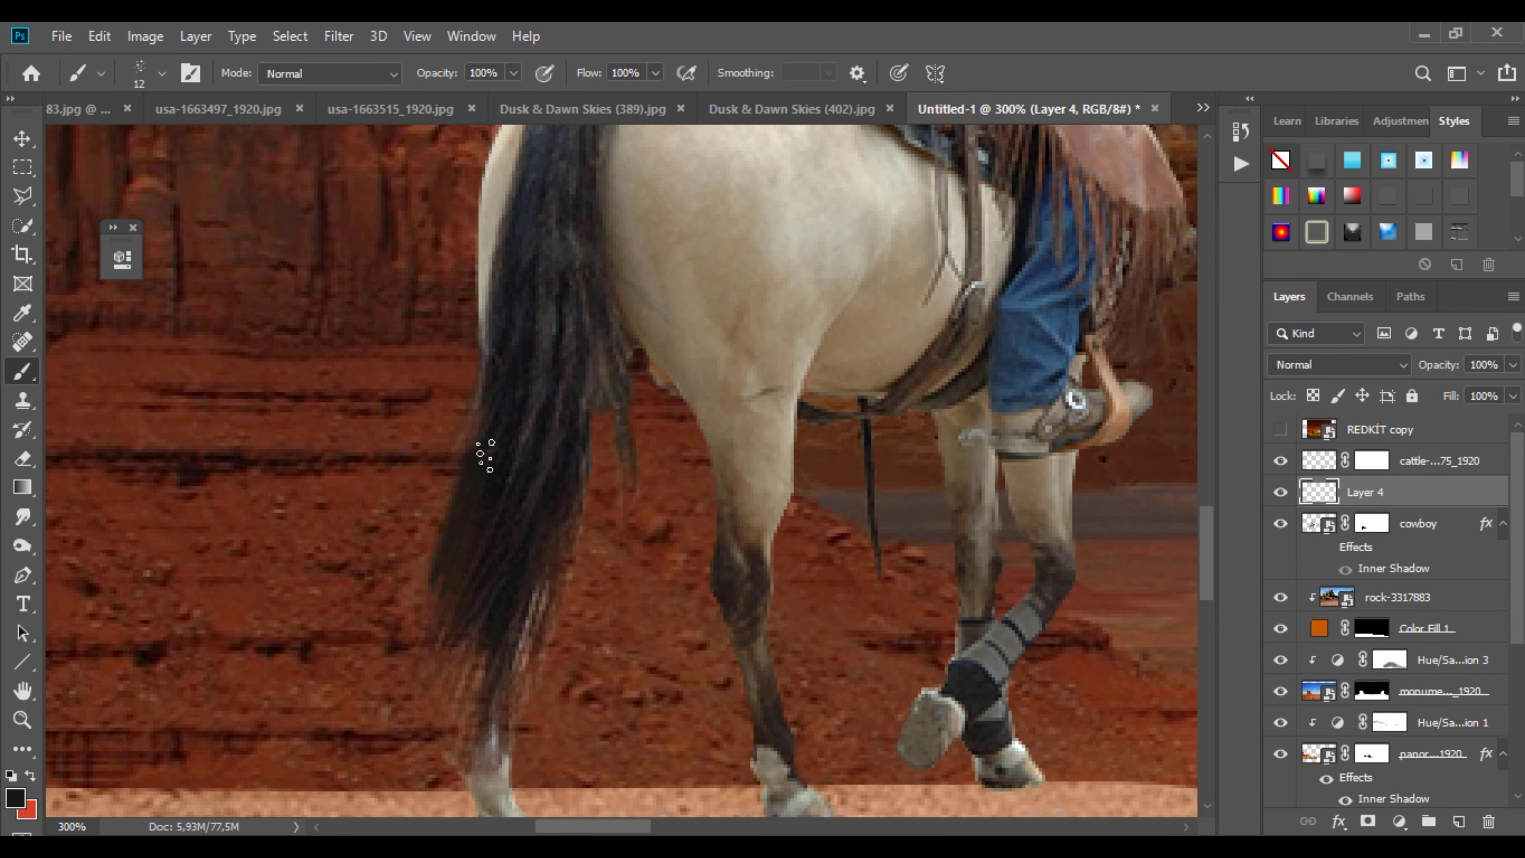
Step: Paint fine loose strands along the tail's lower outer edge with the hair brush at 1 px and 3 px
right_click(475, 529)
text(1)
key(Return)
right_click(464, 475)
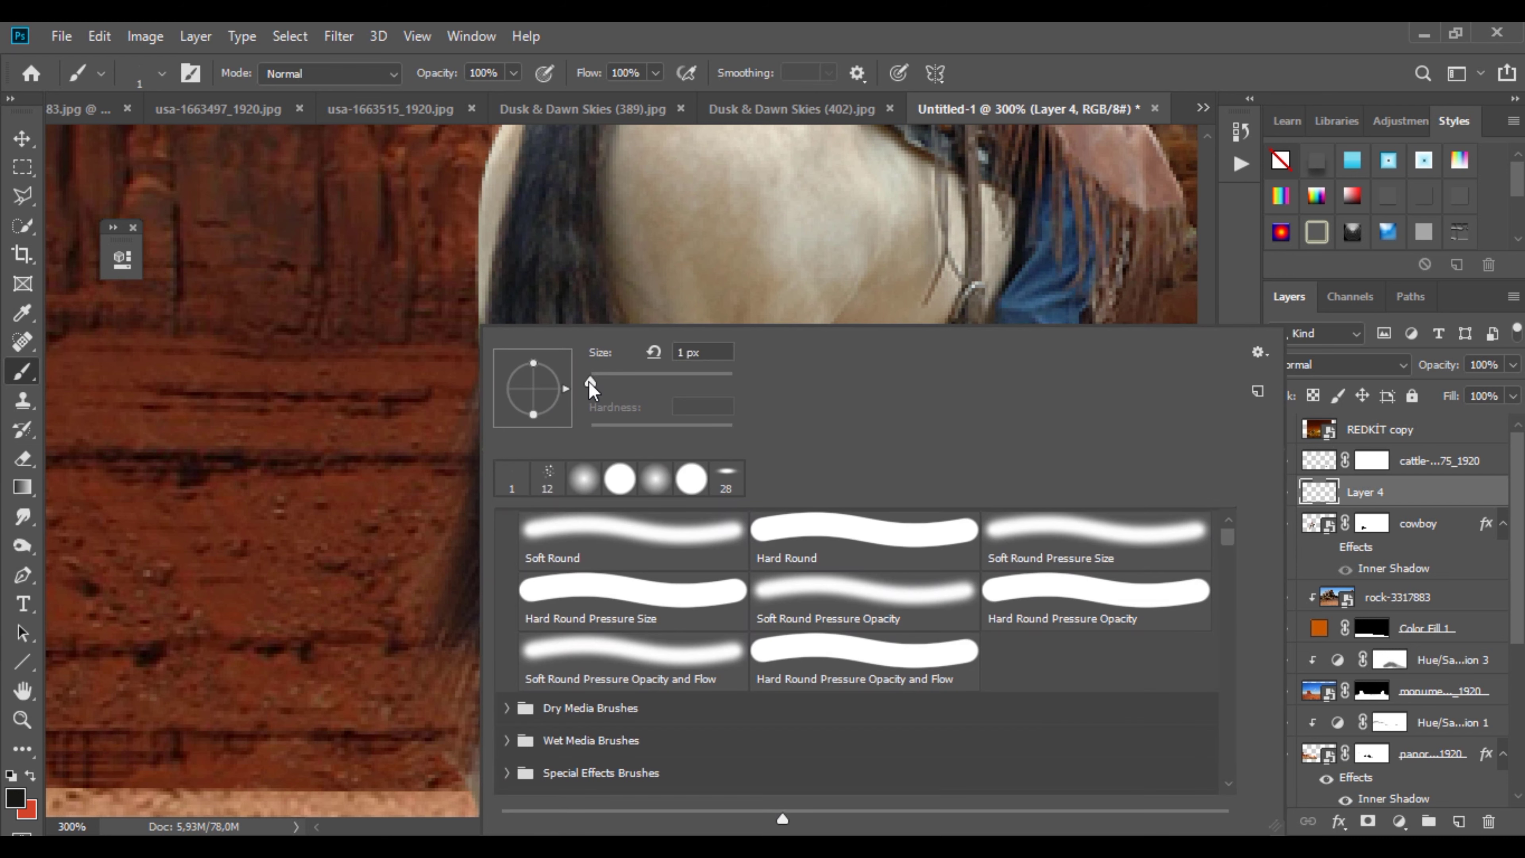
text(3)
key(Return)
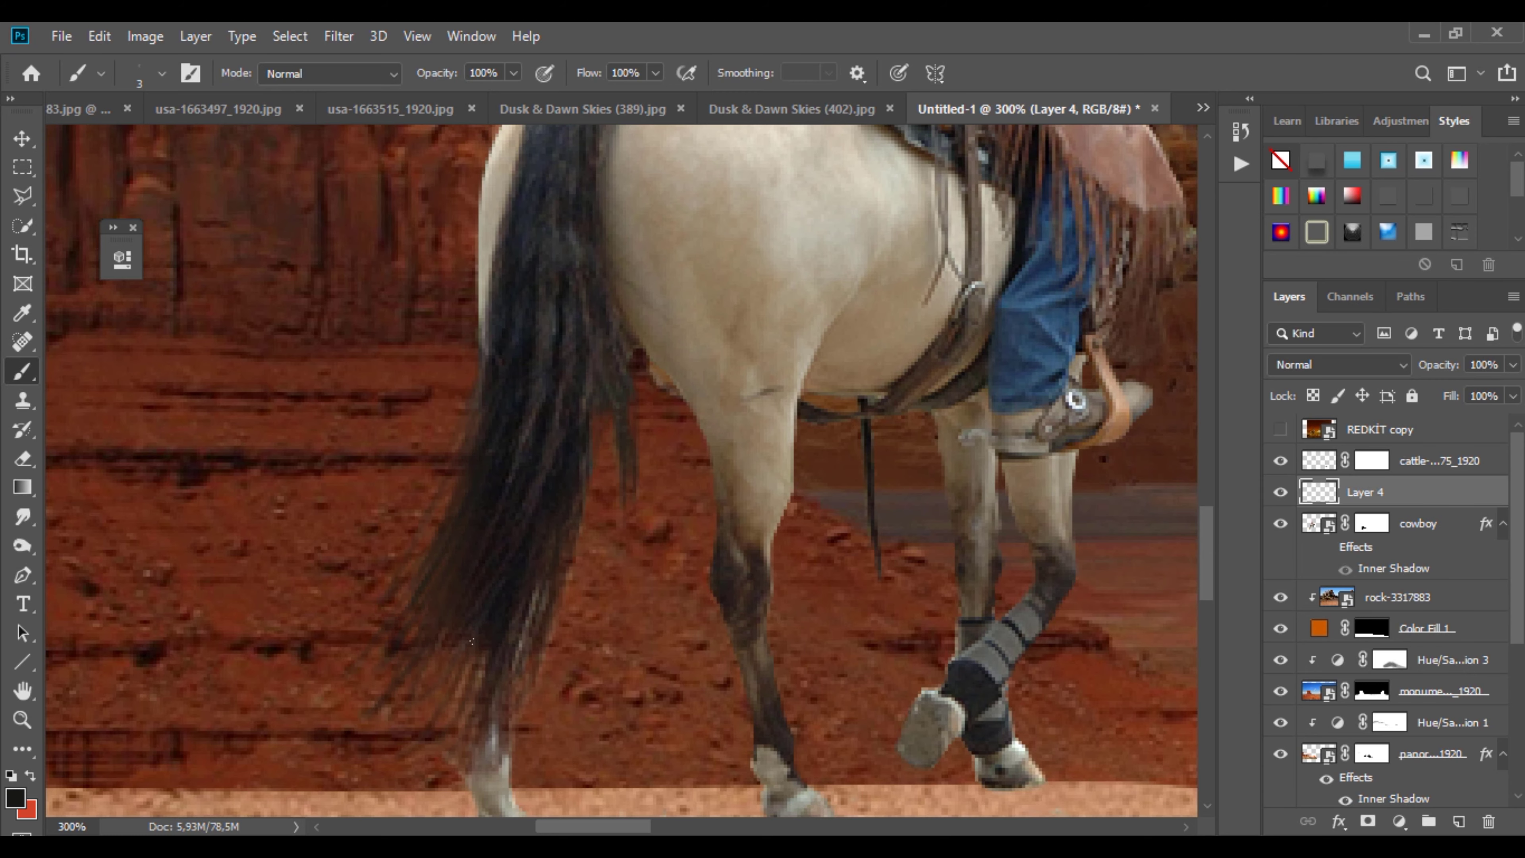
Step: Split the cowboy layer's Inner Shadow effect into its own clipped layer and set its blend mode to Linear Dodge (Add)
drag(808, 381, 433, 576)
alt+click(778, 525)
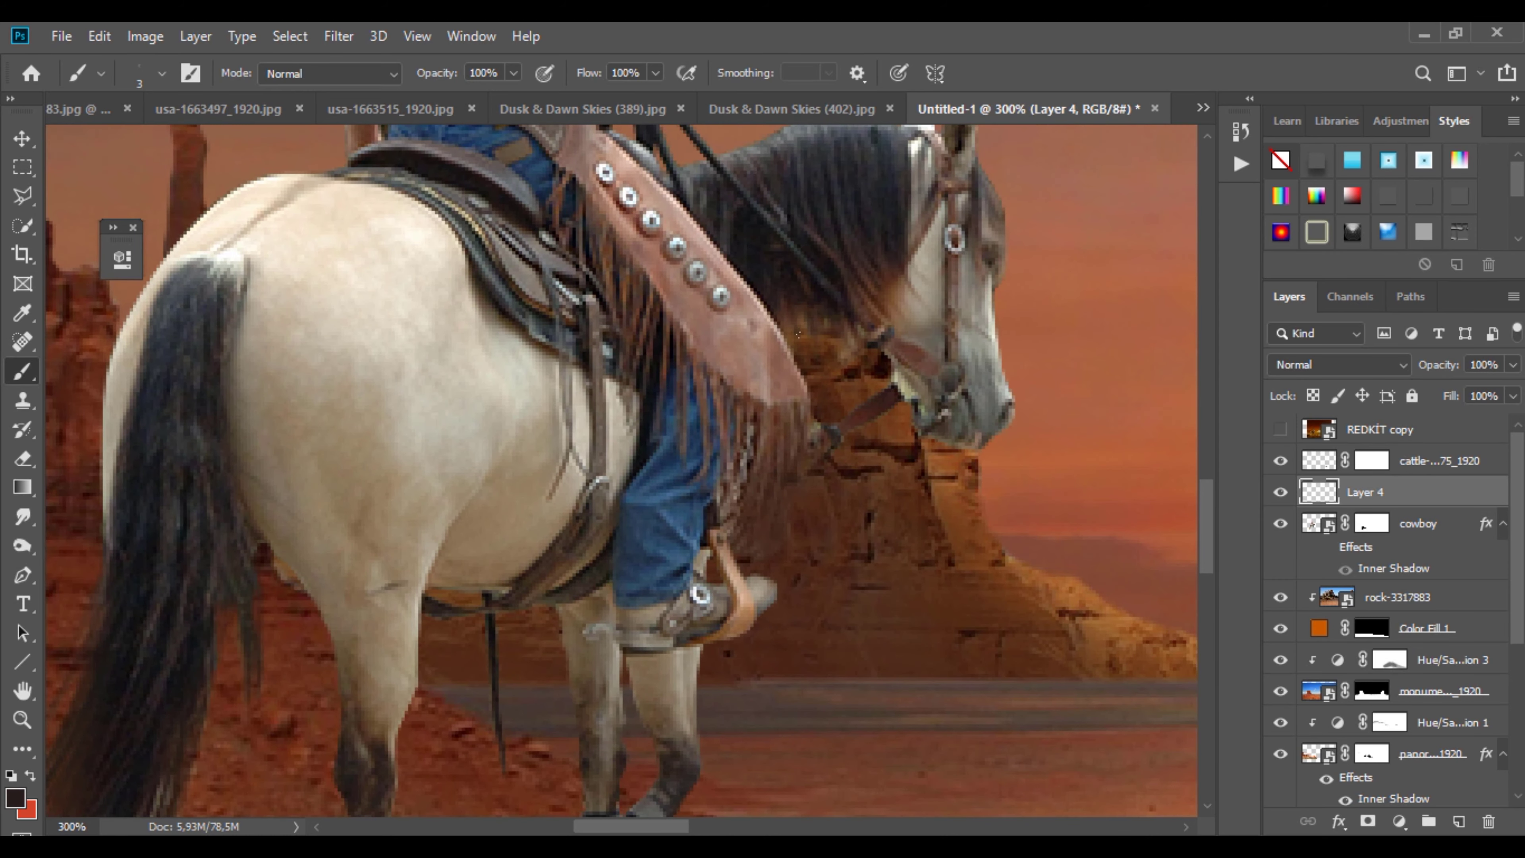
scroll(274, 507, down, 3)
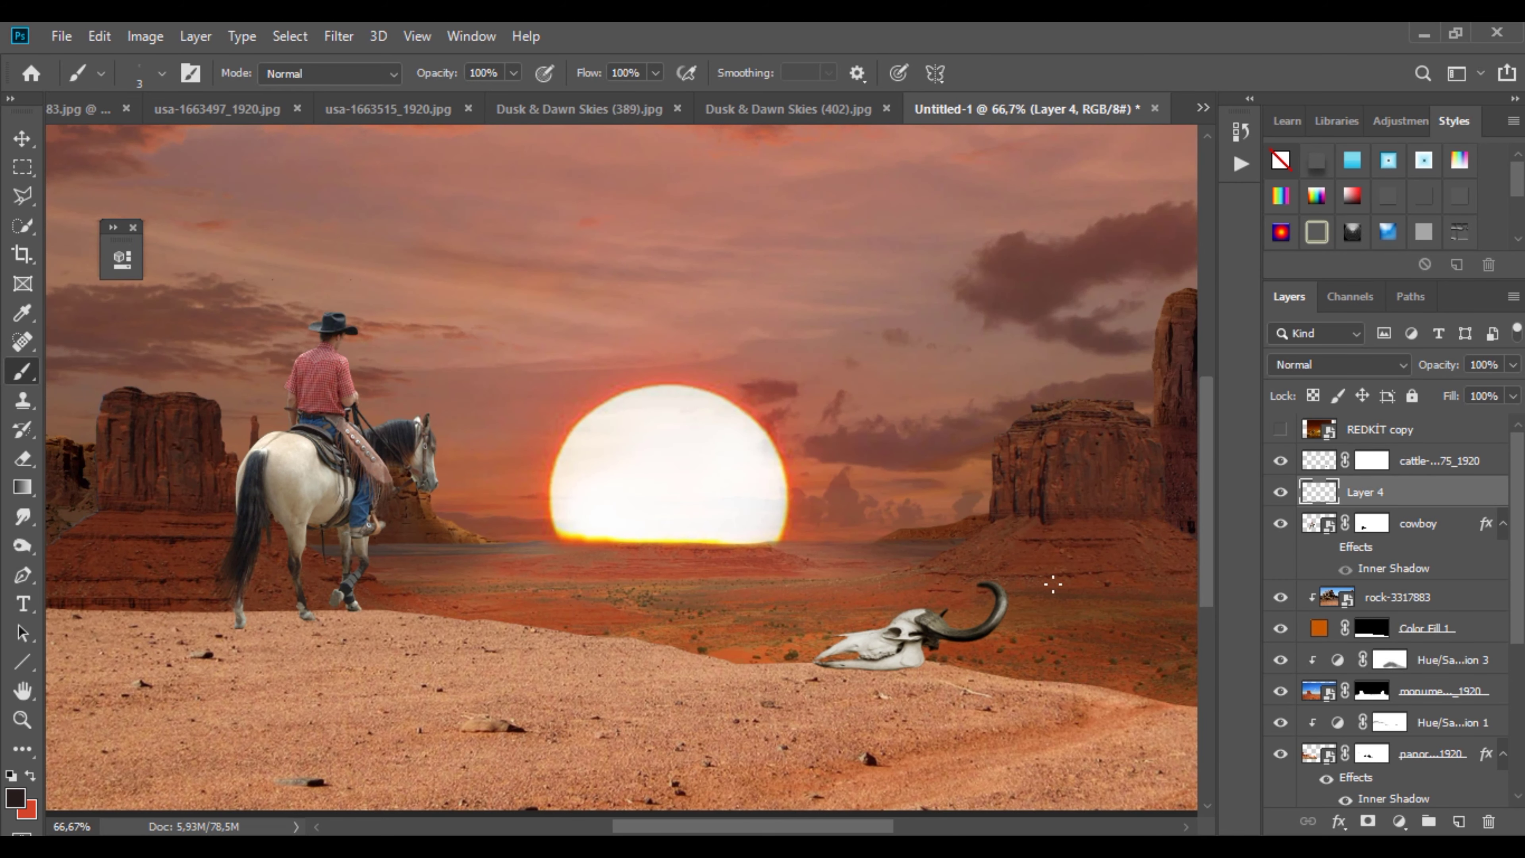
right_click(1345, 571)
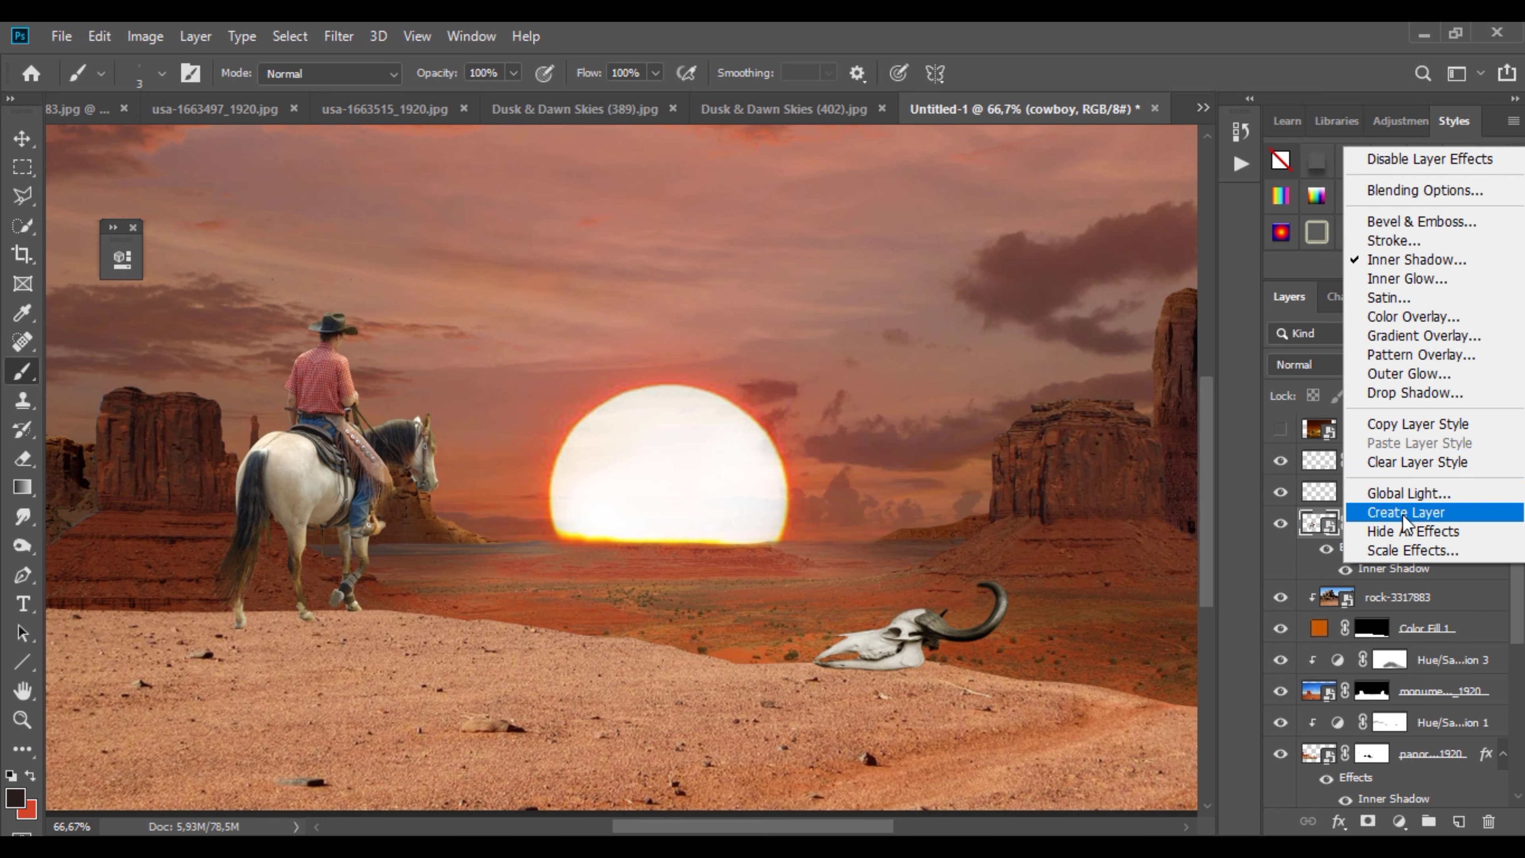
click(1405, 512)
click(1339, 365)
click(1328, 506)
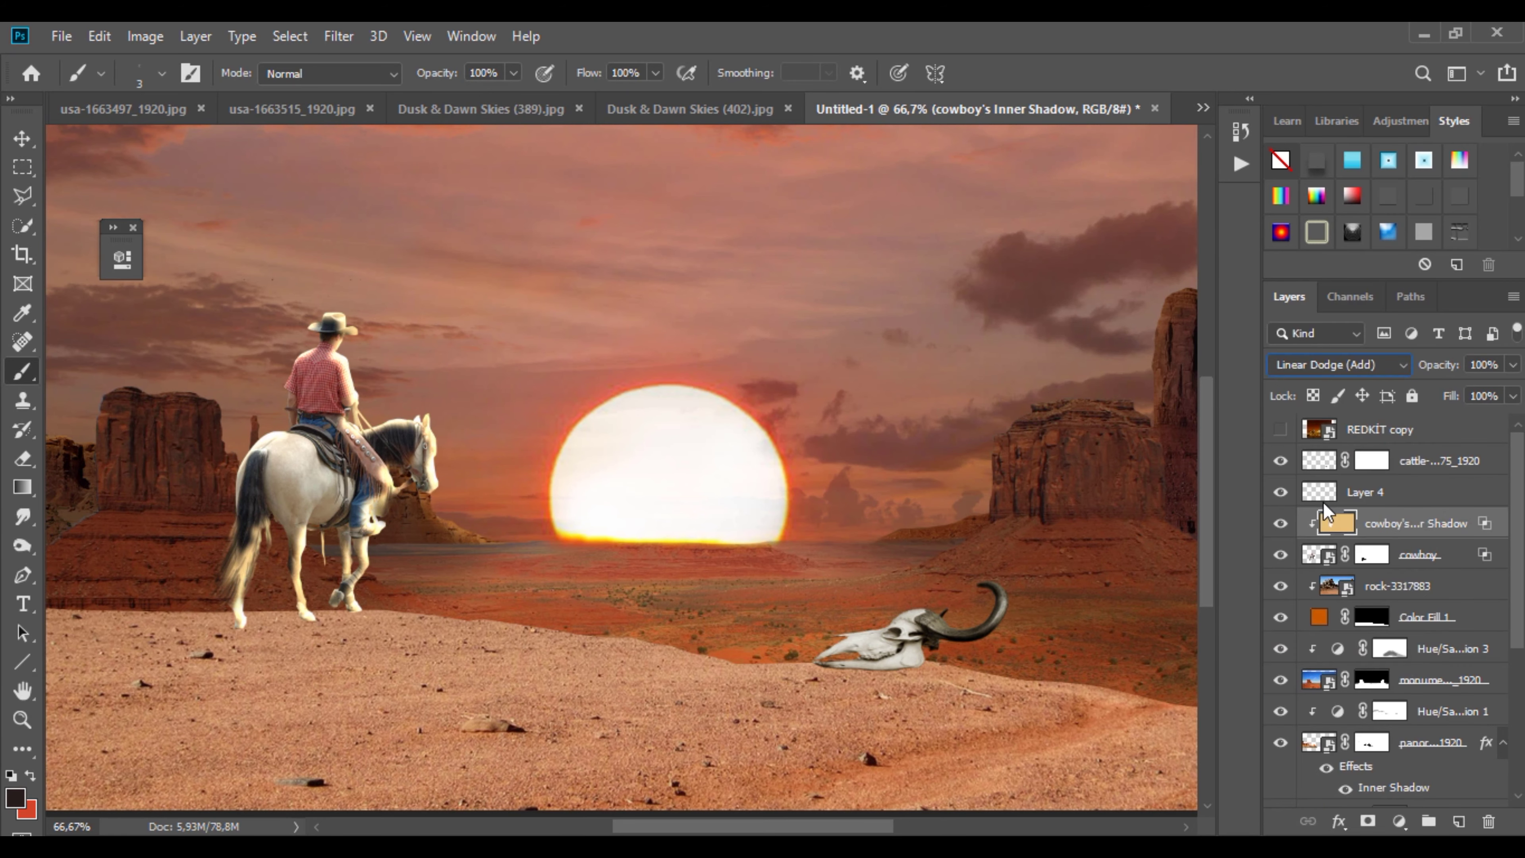
Step: Add a layer mask to the separated inner shadow layer and invert it to black
click(1369, 821)
double_click(1403, 529)
click(1399, 807)
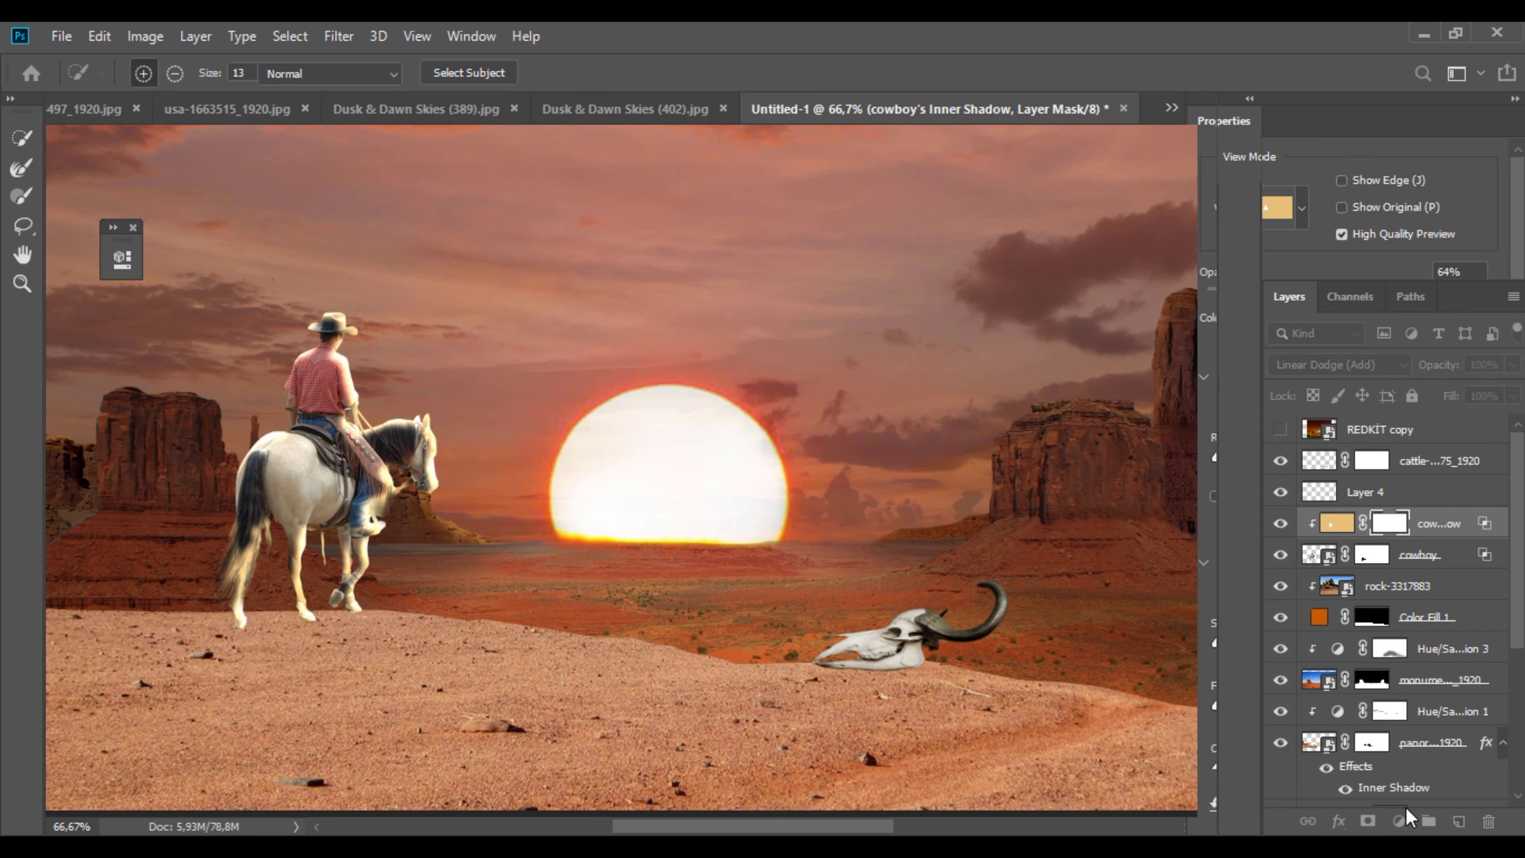
double_click(1391, 527)
click(1420, 635)
click(1397, 804)
Step: Set up a soft round brush at 23 px and 28% opacity, with white as the painting colour
scroll(325, 390, up, 4)
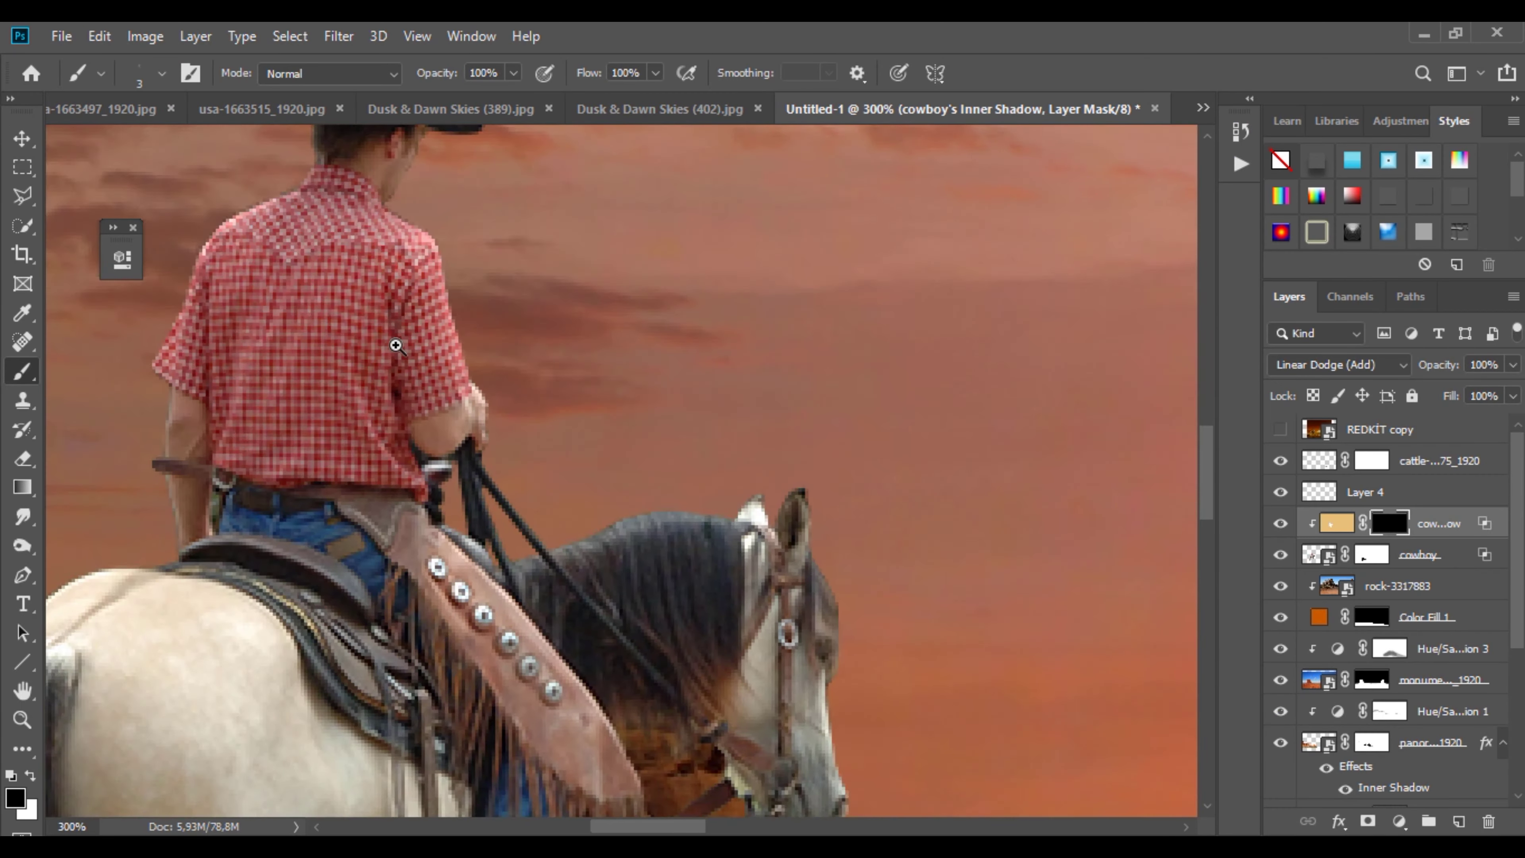
right_click(620, 519)
click(770, 381)
click(514, 73)
click(435, 100)
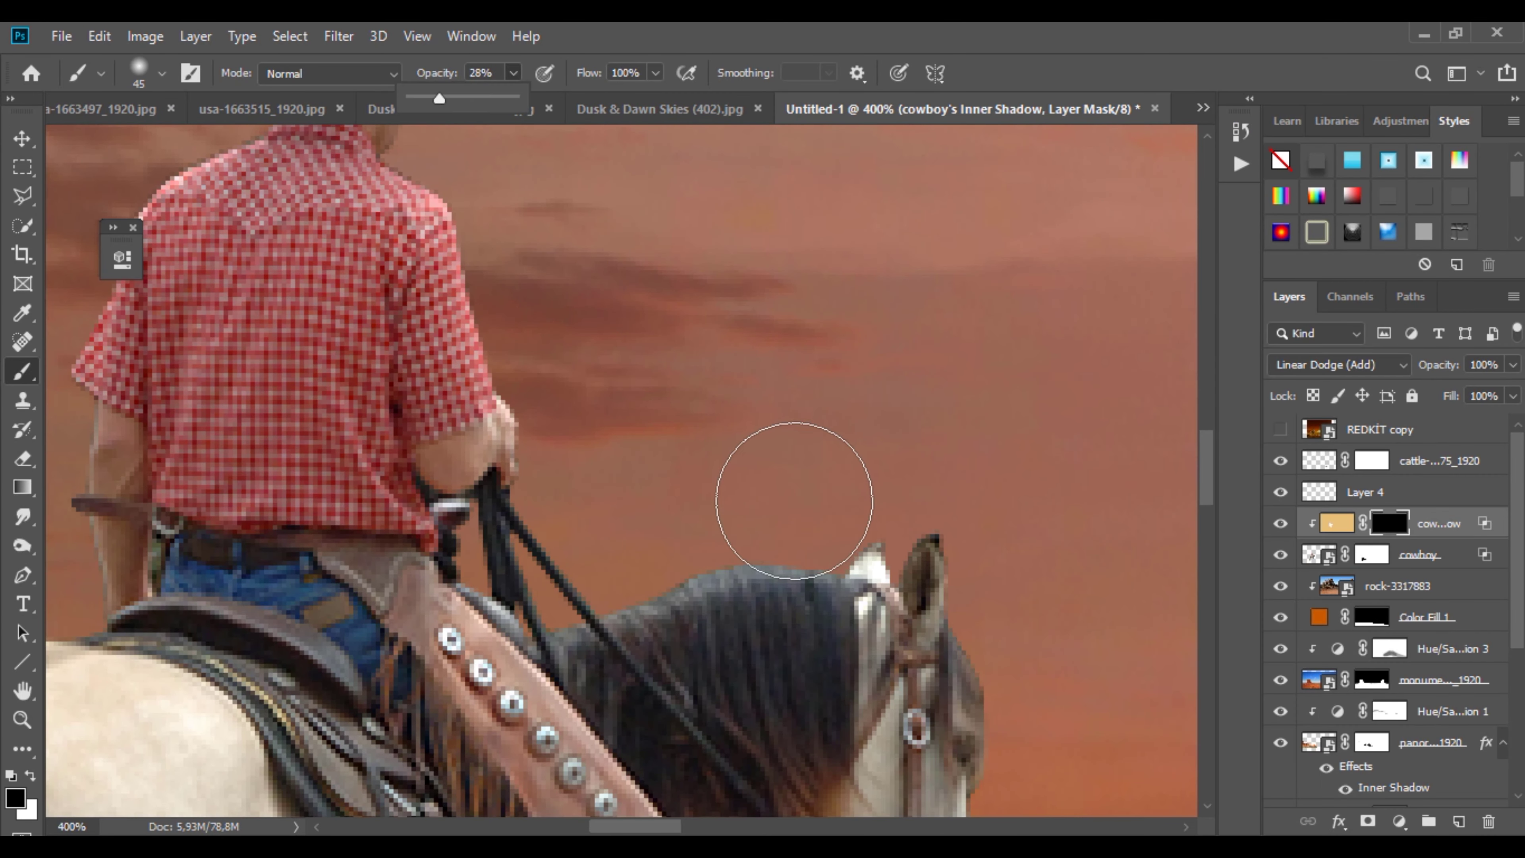
click(661, 523)
key(x)
right_click(724, 541)
text(23)
key(Return)
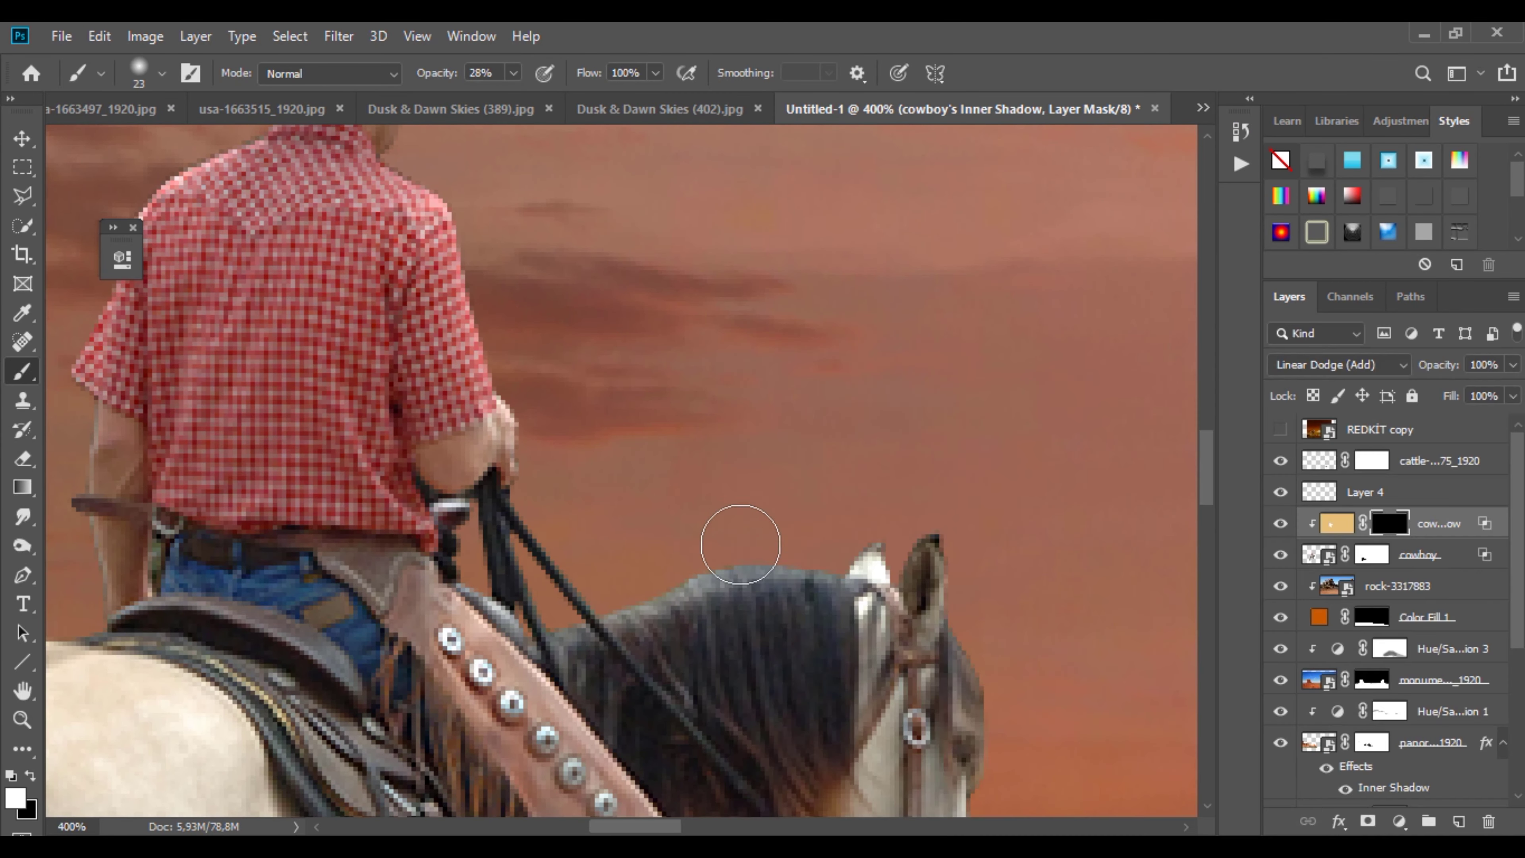
Step: Paint on the inner shadow layer's mask to bring in warm light along the rider's arm and the front of the horse's head
mouse_move(558, 509)
mouse_down()
mouse_move(556, 373)
mouse_move(489, 181)
mouse_up()
drag(1041, 570, 643, 346)
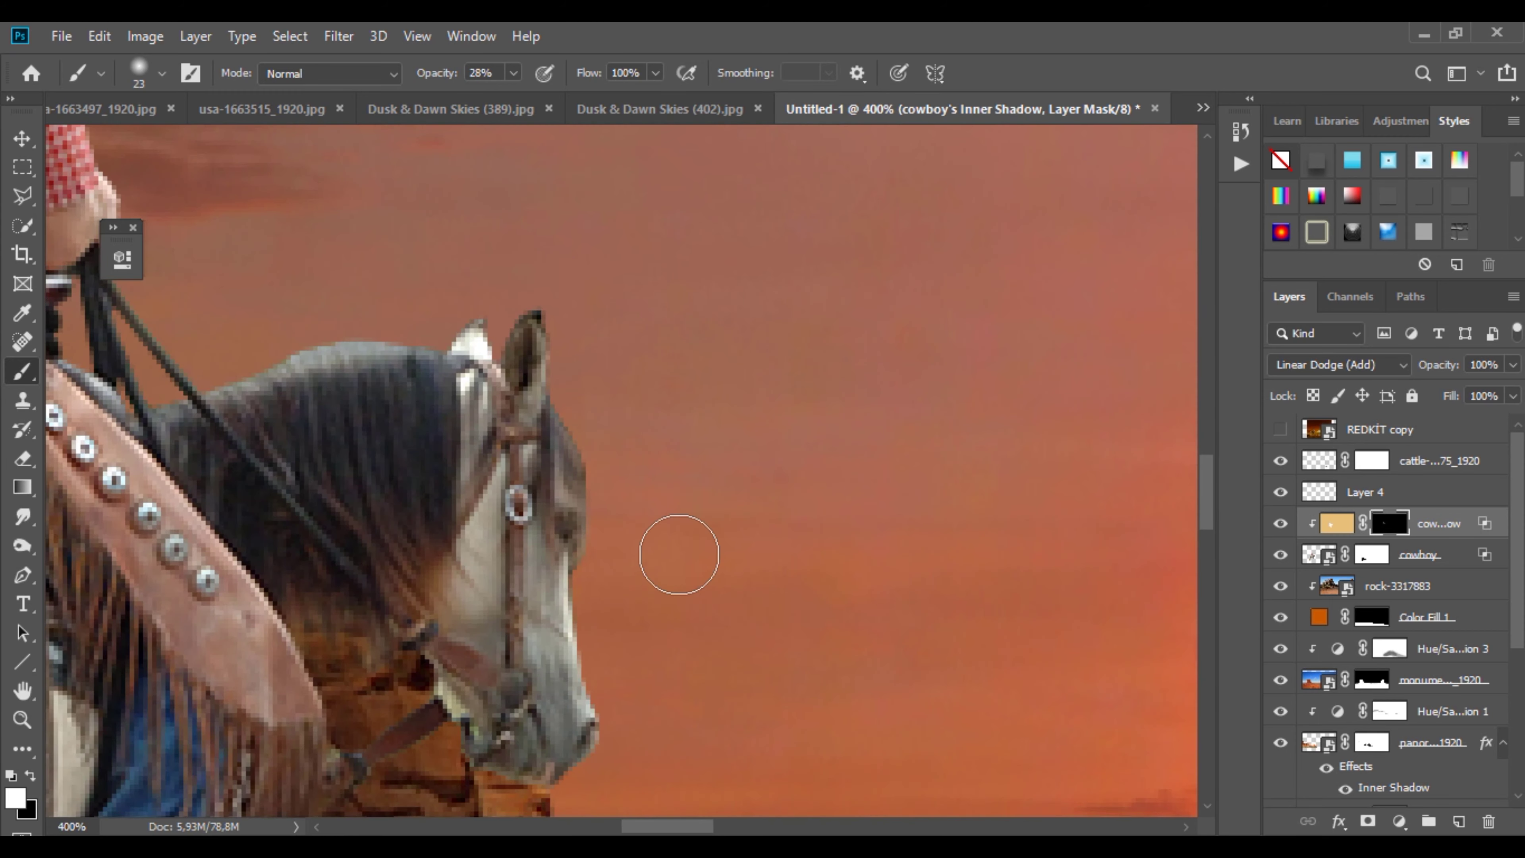
drag(621, 637, 625, 697)
mouse_move(623, 538)
mouse_down()
mouse_move(586, 340)
mouse_move(611, 345)
mouse_up()
drag(611, 694, 586, 395)
Step: Reduce the brush to 14 px and refine the light on the mask along the horse's head and the rider's shoulder
scroll(498, 370, up, 2)
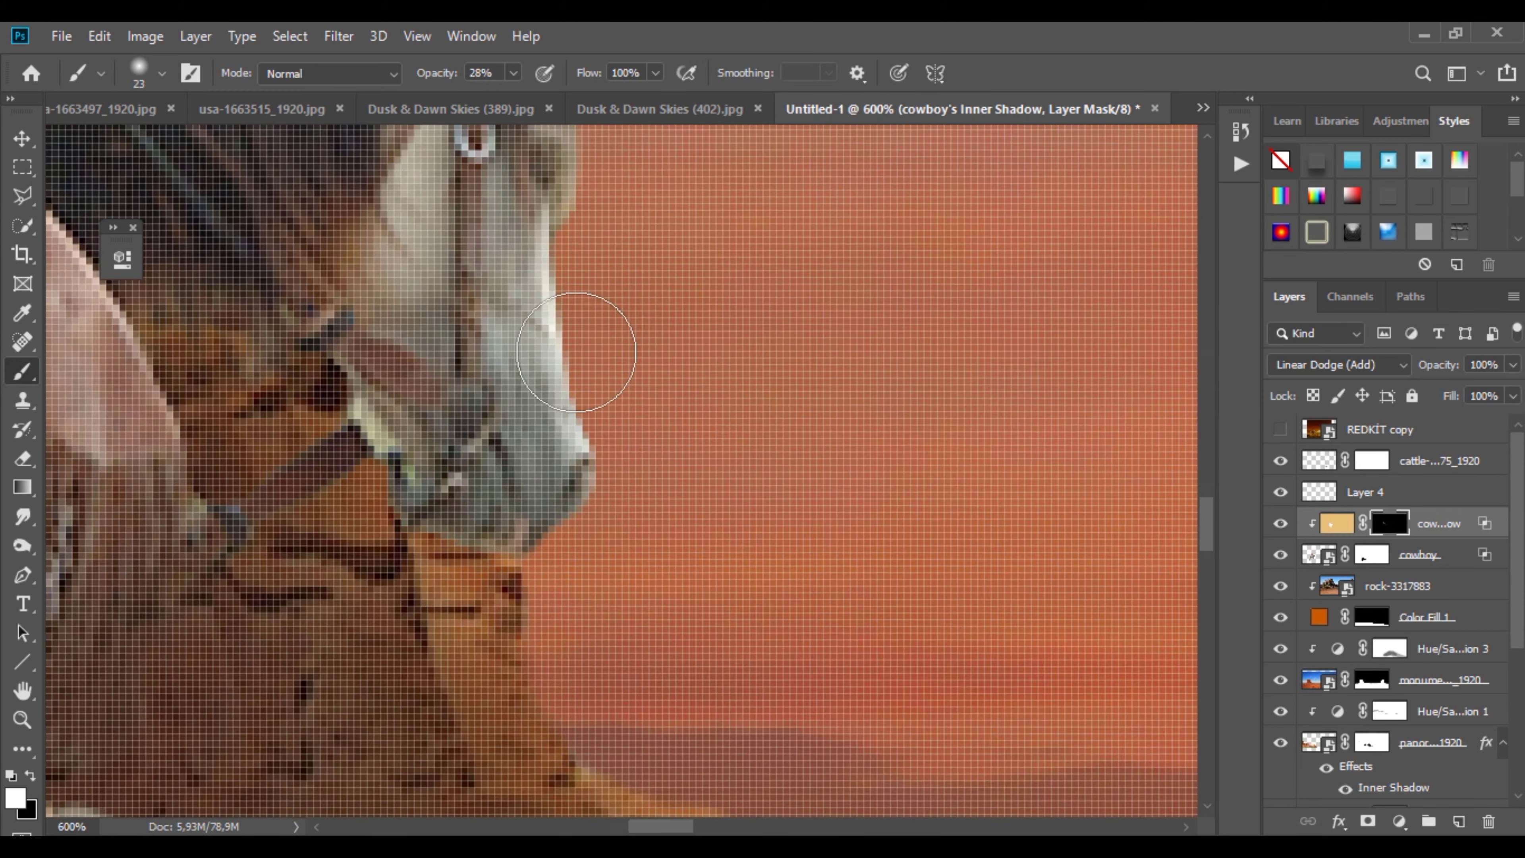
right_click(588, 347)
click(705, 381)
key(Return)
drag(606, 182, 681, 488)
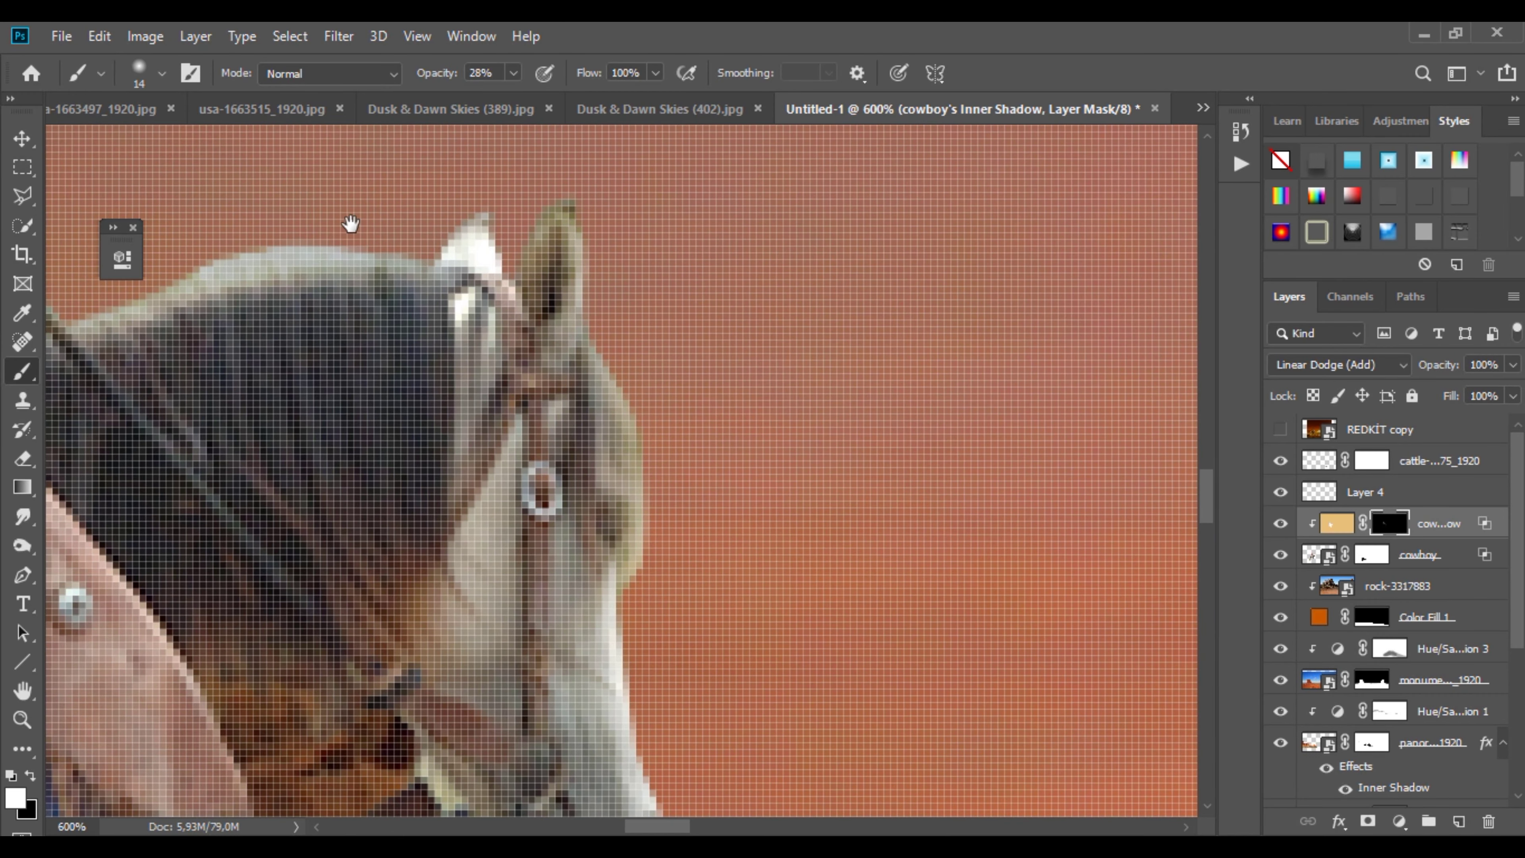
drag(351, 229, 589, 511)
mouse_move(572, 341)
mouse_down()
mouse_move(619, 270)
mouse_move(634, 407)
mouse_up()
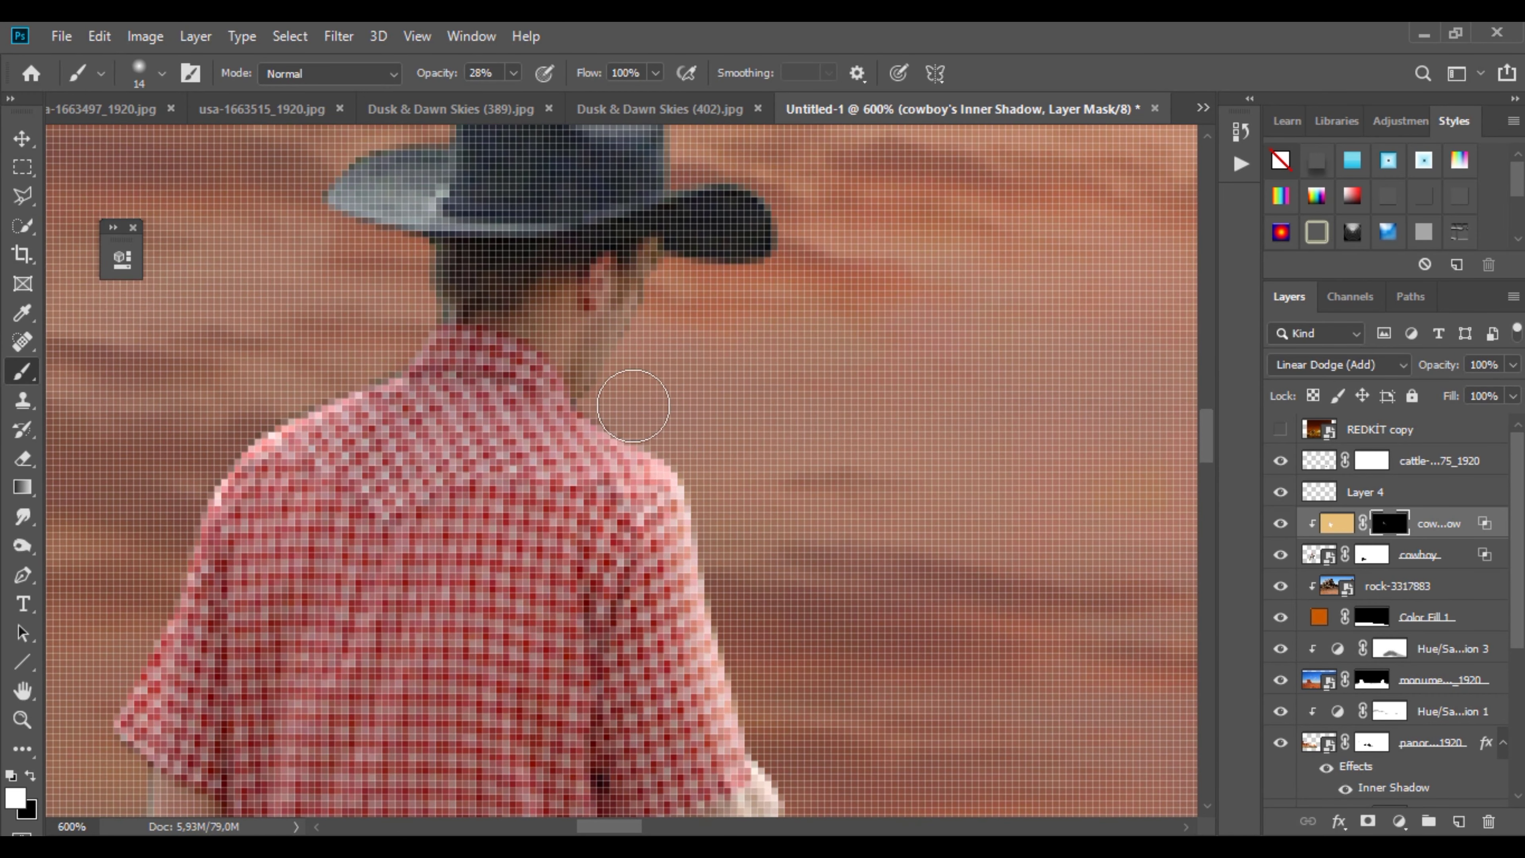
Step: Brush the light onto the sun-facing edges of the rider's hat and face
drag(783, 187, 800, 453)
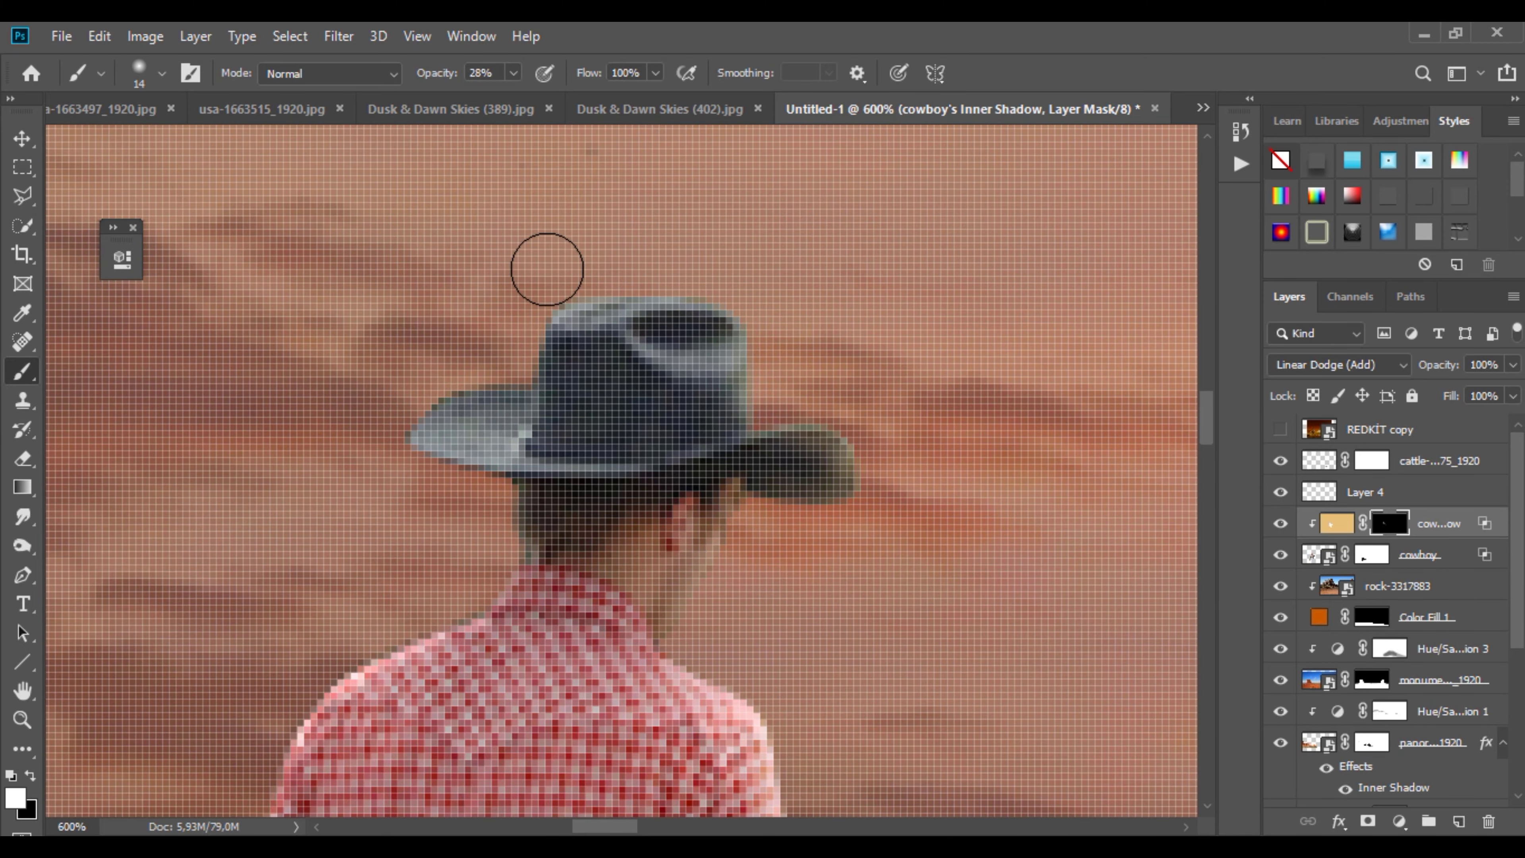
drag(317, 684, 769, 466)
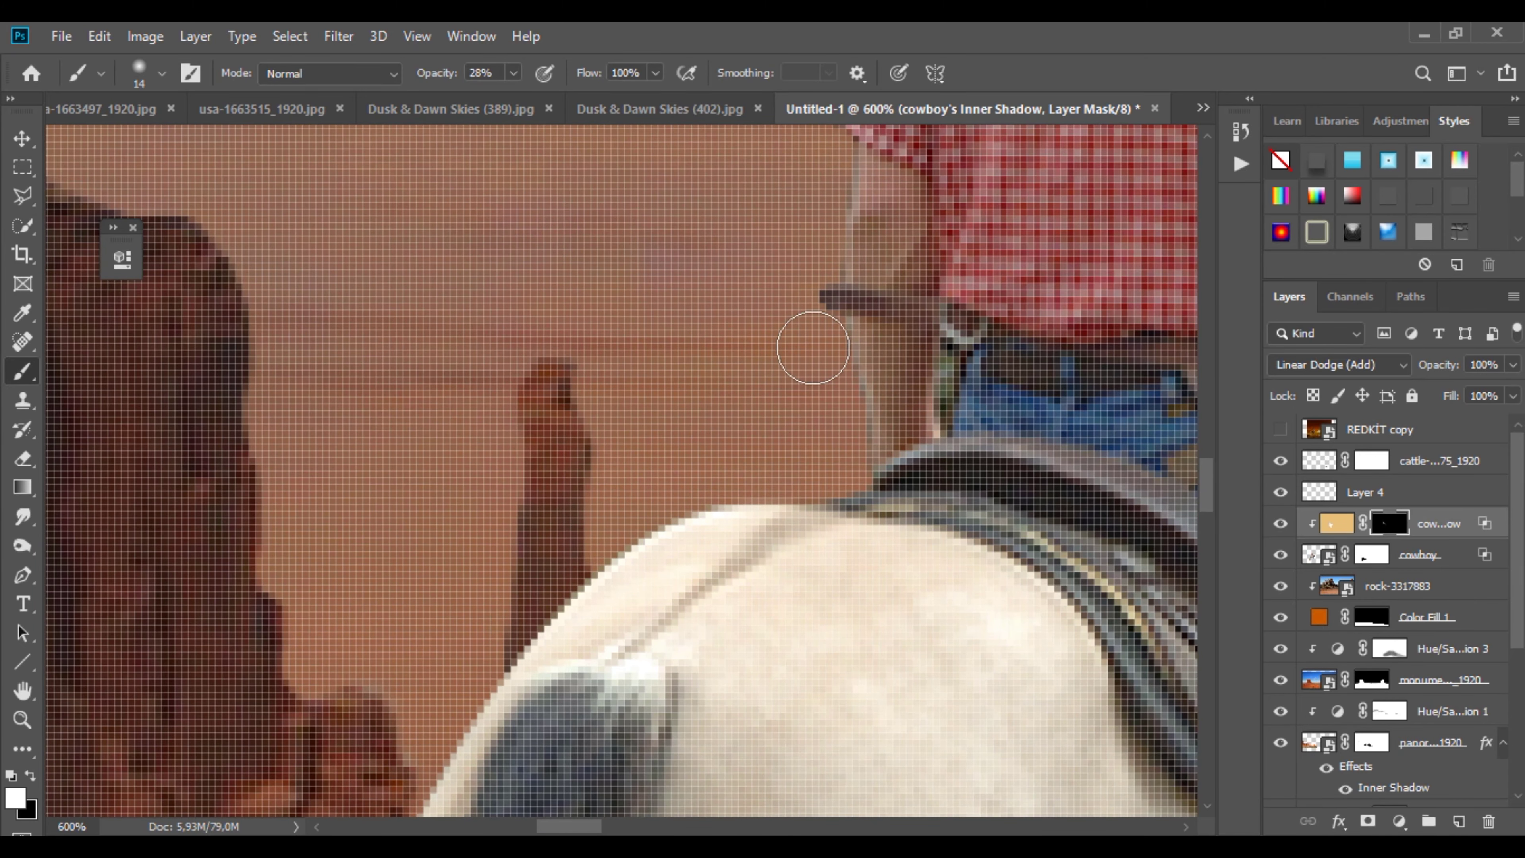
mouse_move(813, 348)
mouse_down()
mouse_move(293, 503)
mouse_move(536, 625)
mouse_up()
right_click(692, 518)
mouse_move(641, 144)
mouse_down()
mouse_move(691, 518)
mouse_move(613, 577)
mouse_up()
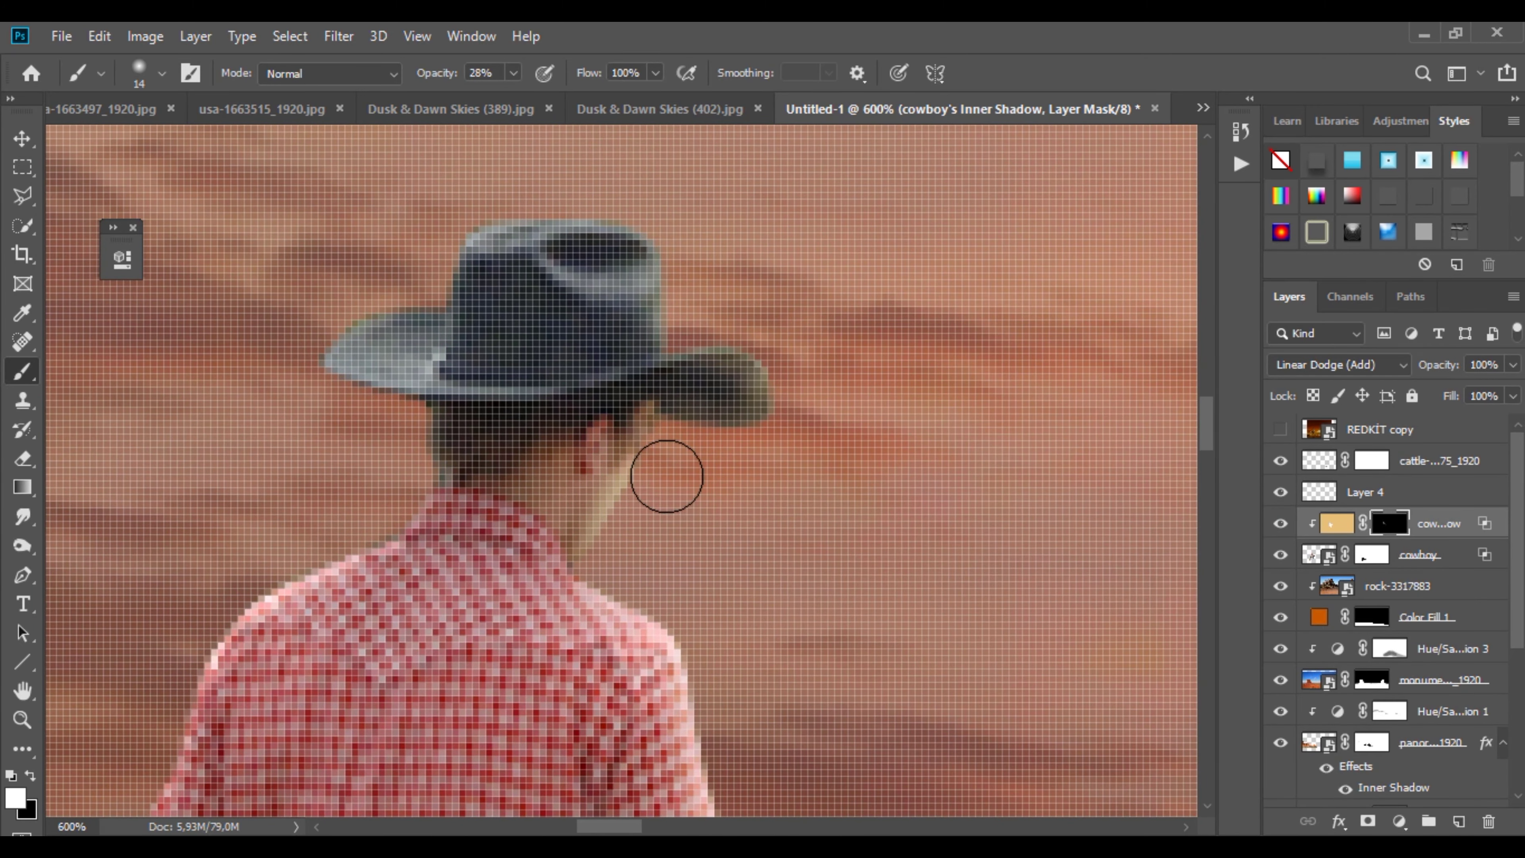
Step: Brush the light subtly along the sun-facing edges of the horse's legs, undoing one stroke
scroll(691, 545, down, 6)
scroll(683, 691, up, 3)
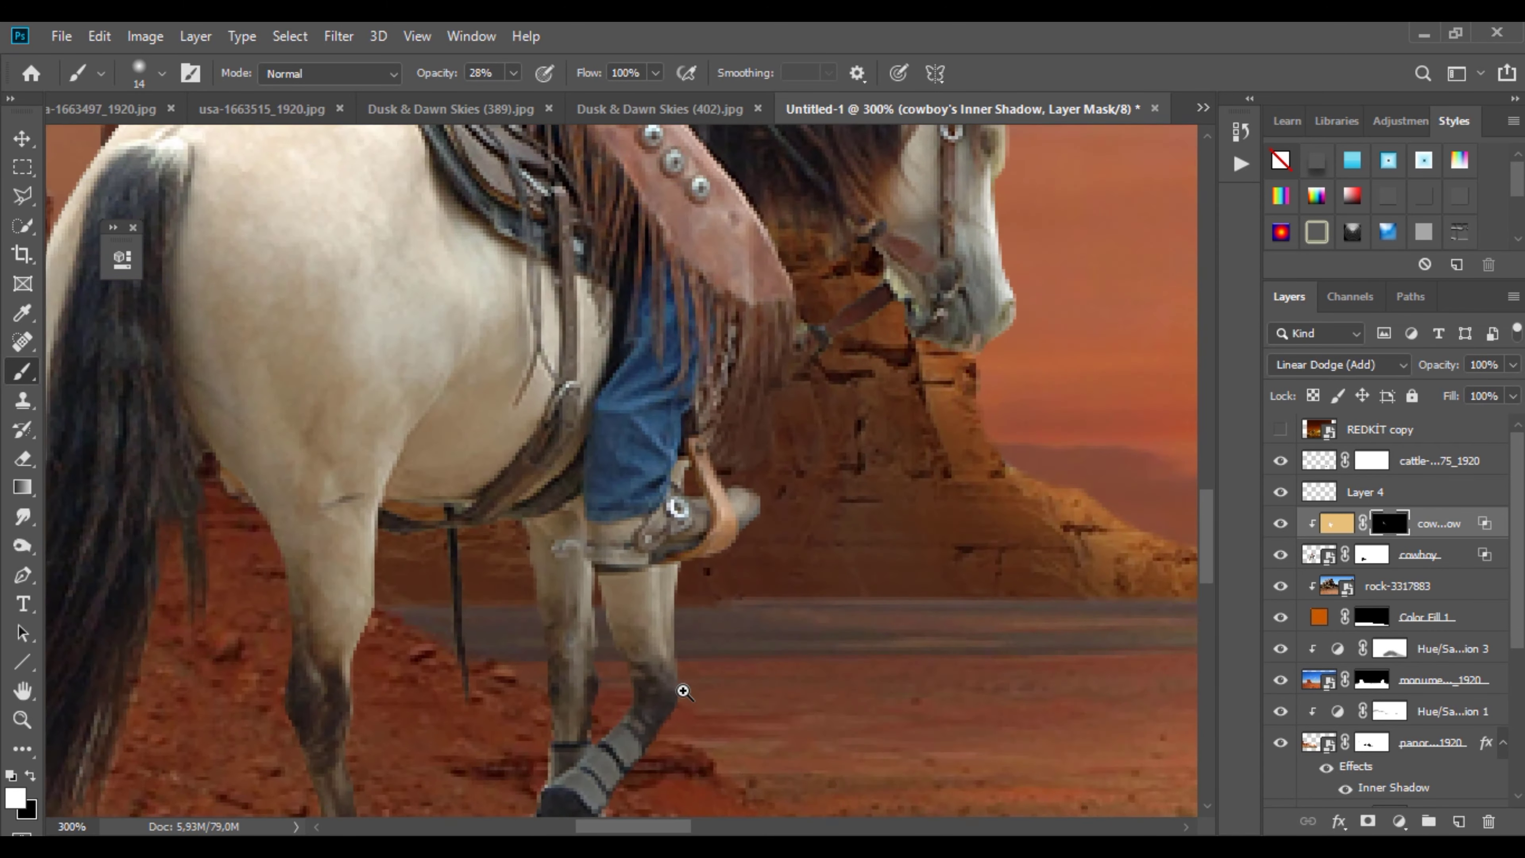
scroll(683, 691, up, 1)
key(ctrl+z)
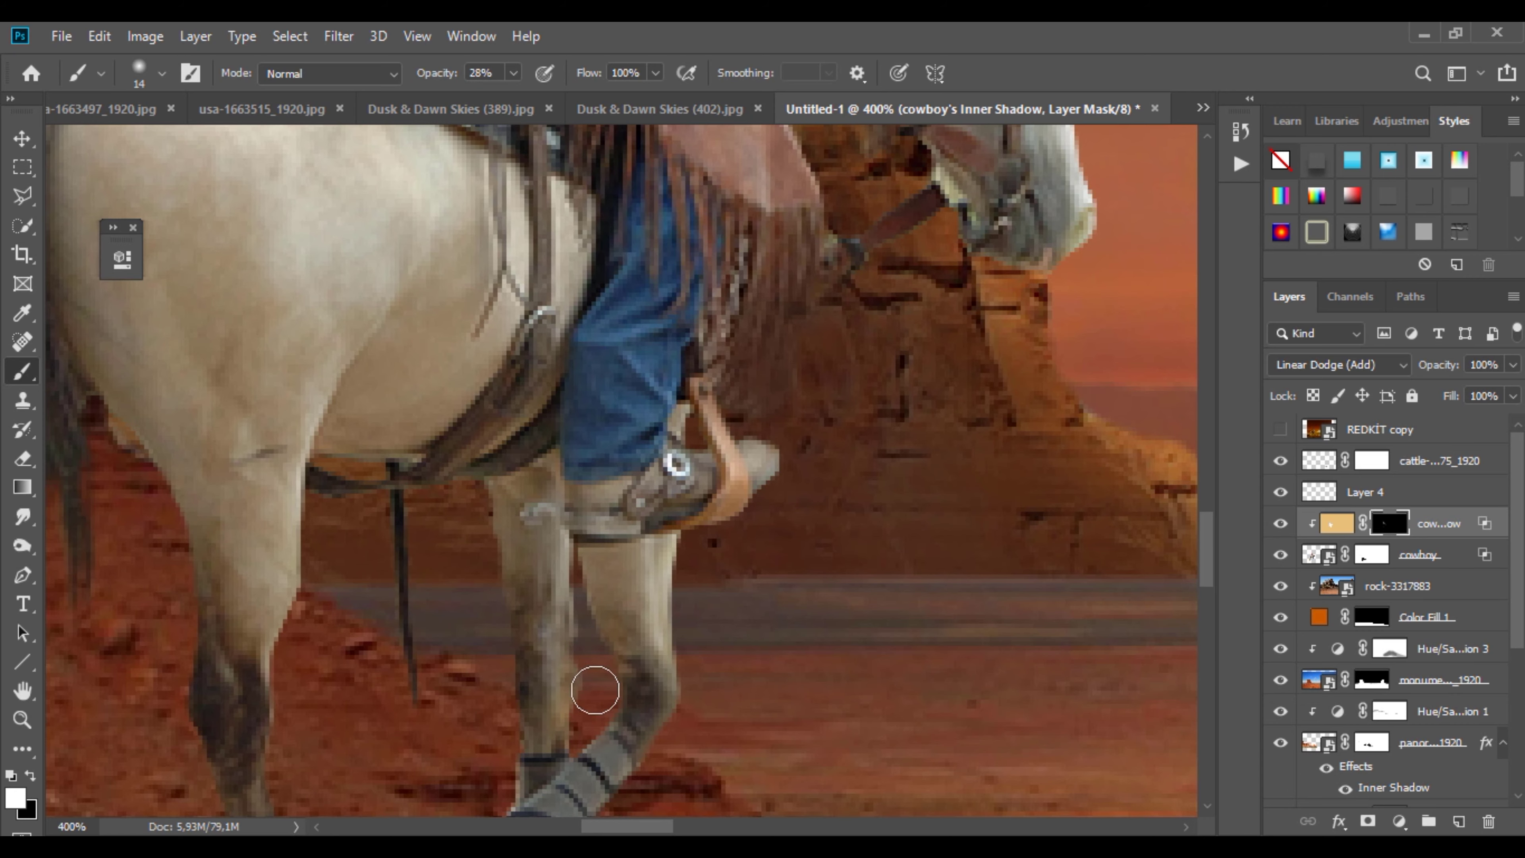
drag(257, 700, 314, 579)
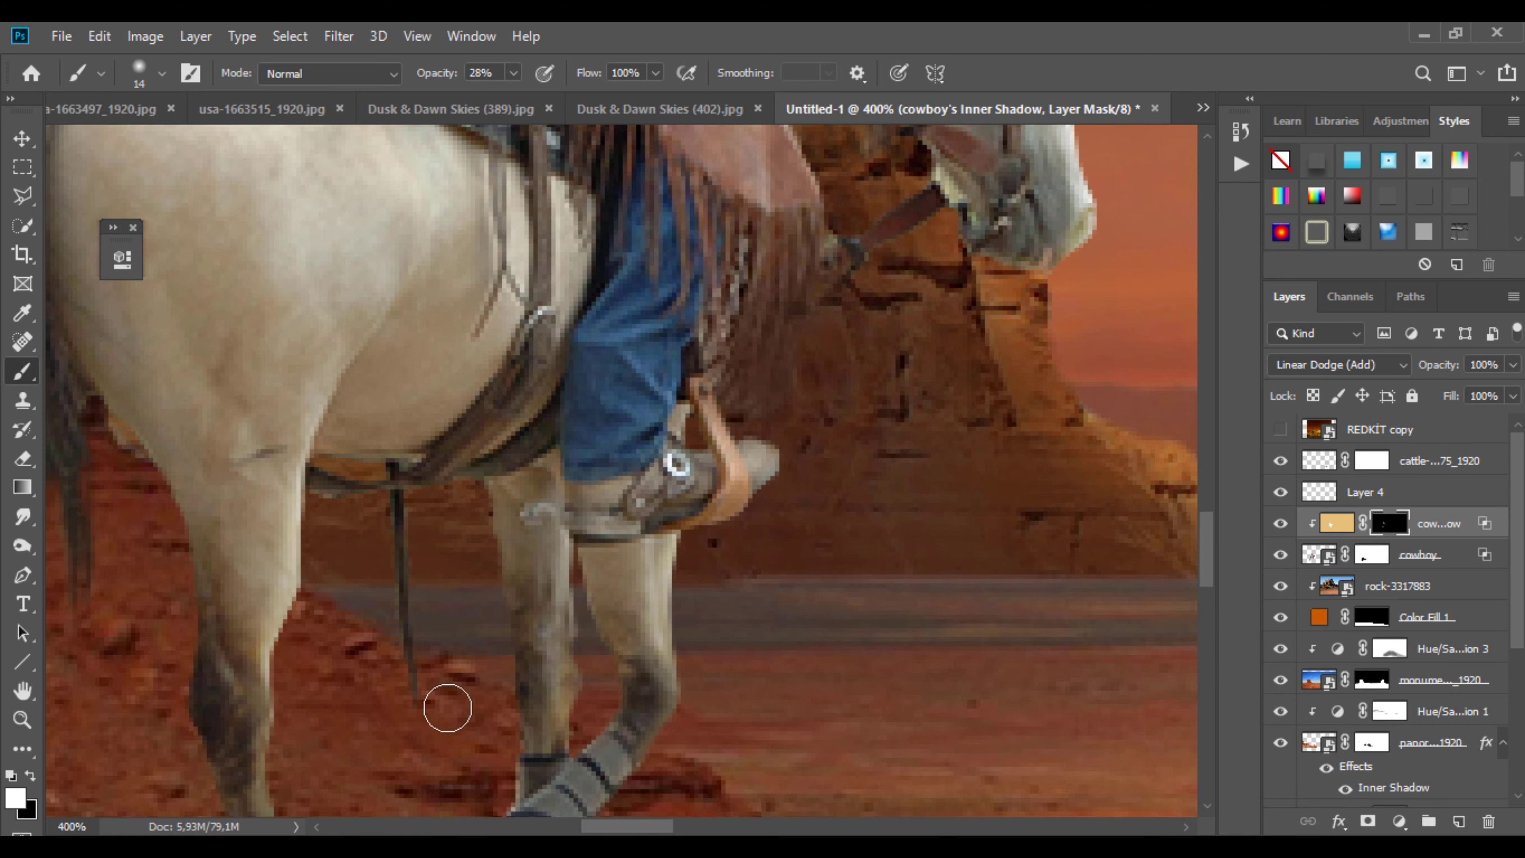
scroll(446, 697, down, 5)
scroll(446, 697, left, 2)
scroll(764, 685, left, 6)
scroll(463, 663, down, 2)
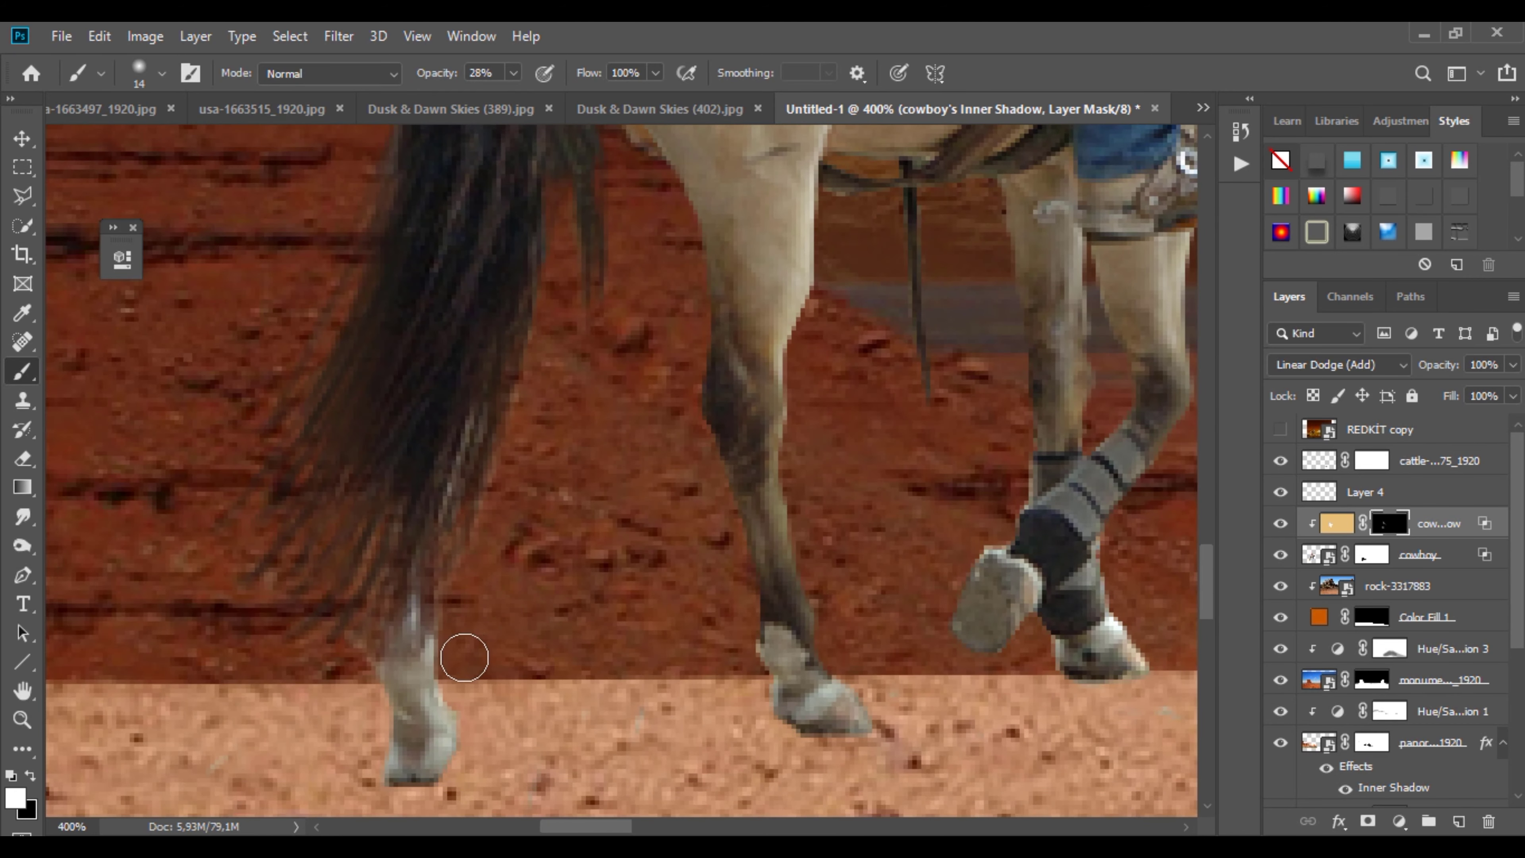
Step: Choose a flattened soft brush tip and undo the test stroke made with it on the mask
right_click(774, 752)
scroll(1006, 730, down, 3)
click(898, 712)
click(559, 576)
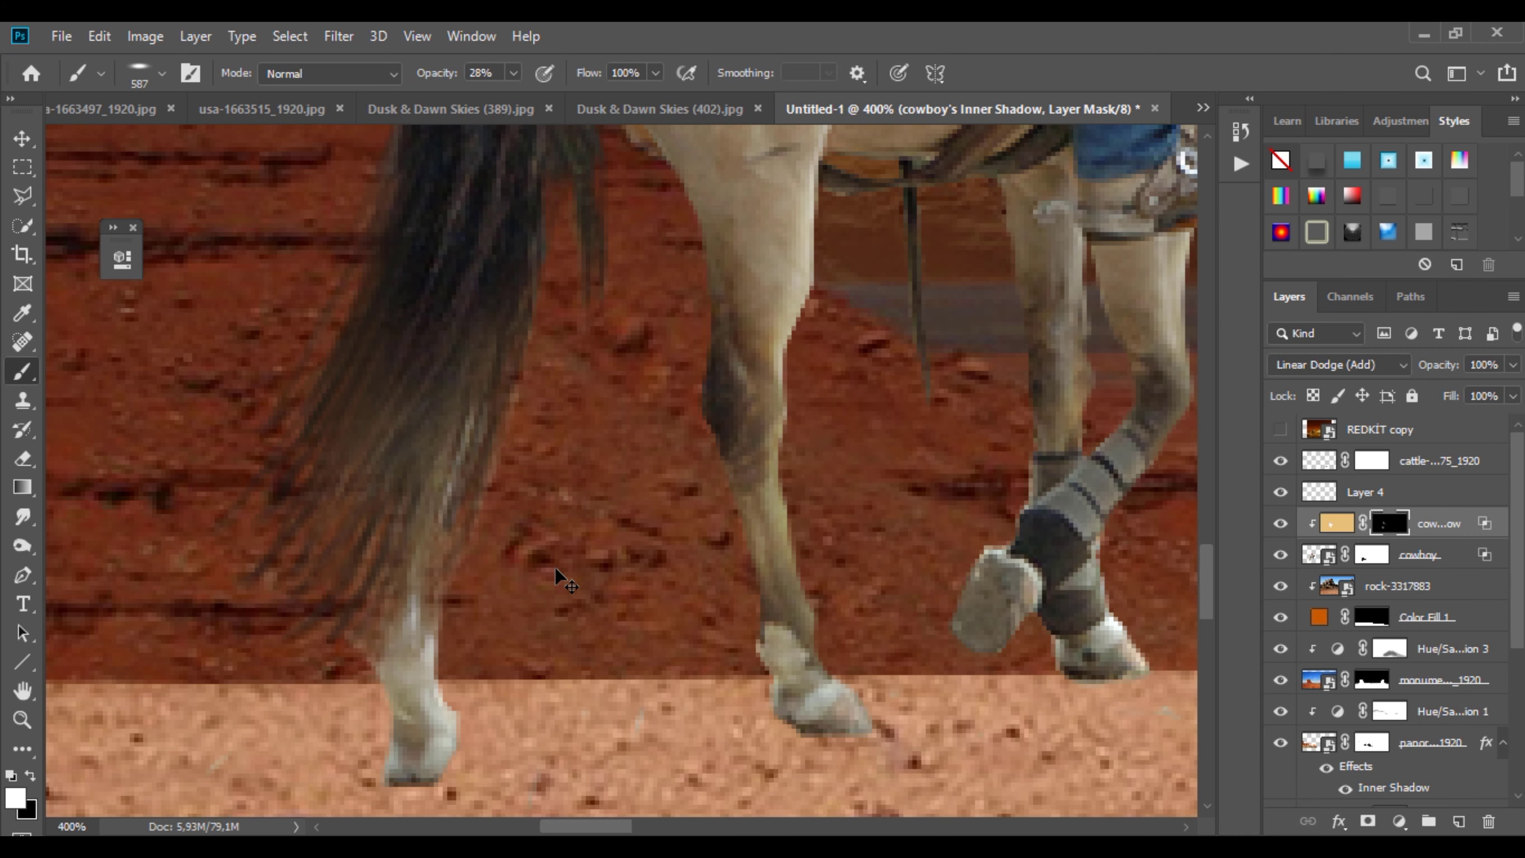
key(ctrl+z)
Step: Add a new layer above rock-3317883 and paint contact shadows under the hooves in #0f0d0c with the flattened tip at 28 px
click(1449, 586)
key(ctrl+shift+alt+n)
click(18, 795)
click(991, 636)
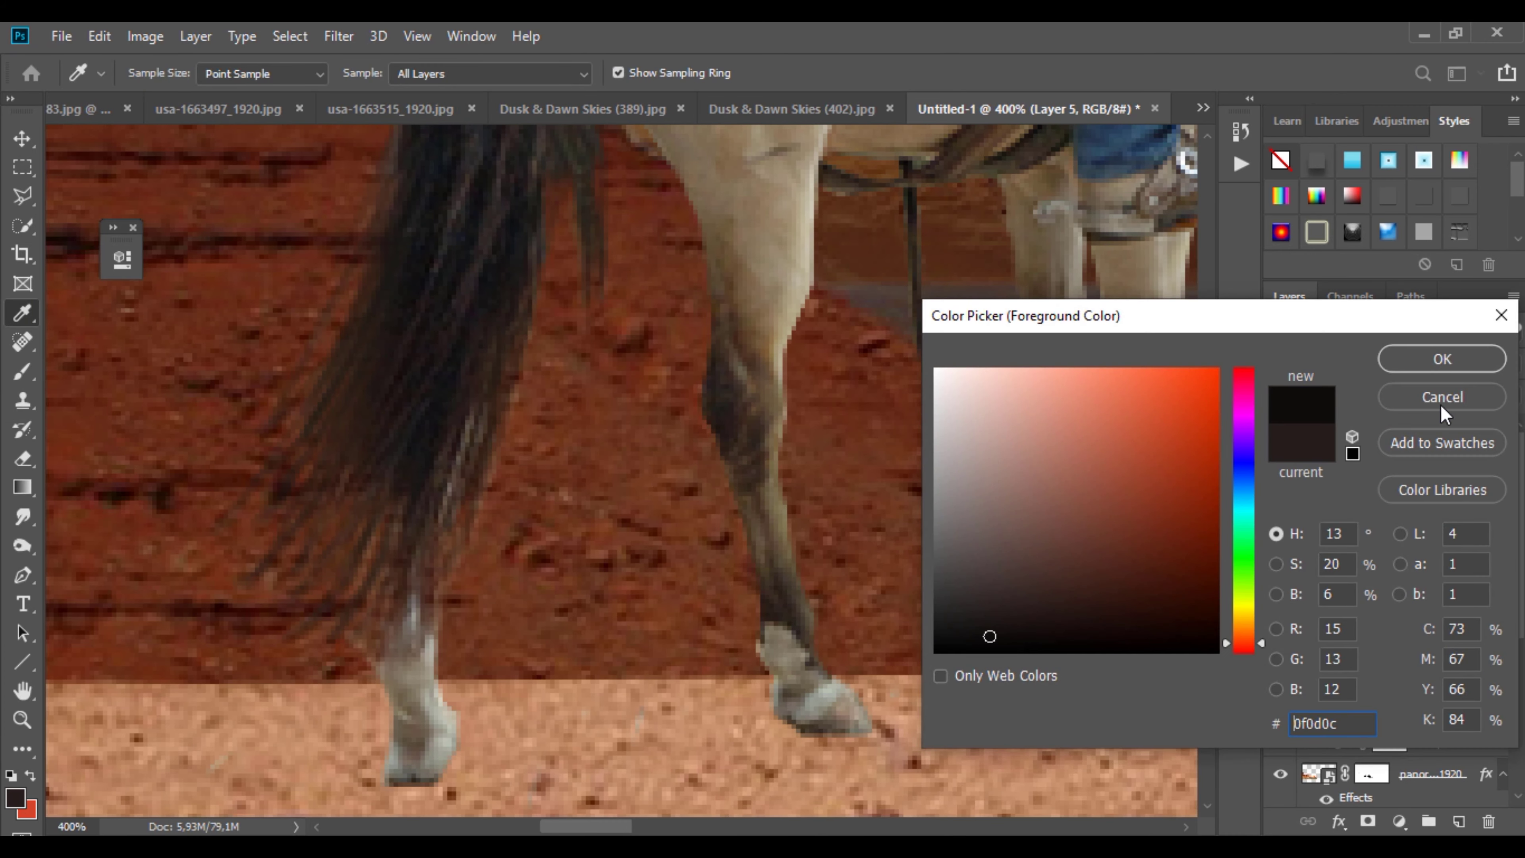
click(1441, 361)
right_click(668, 430)
key(Escape)
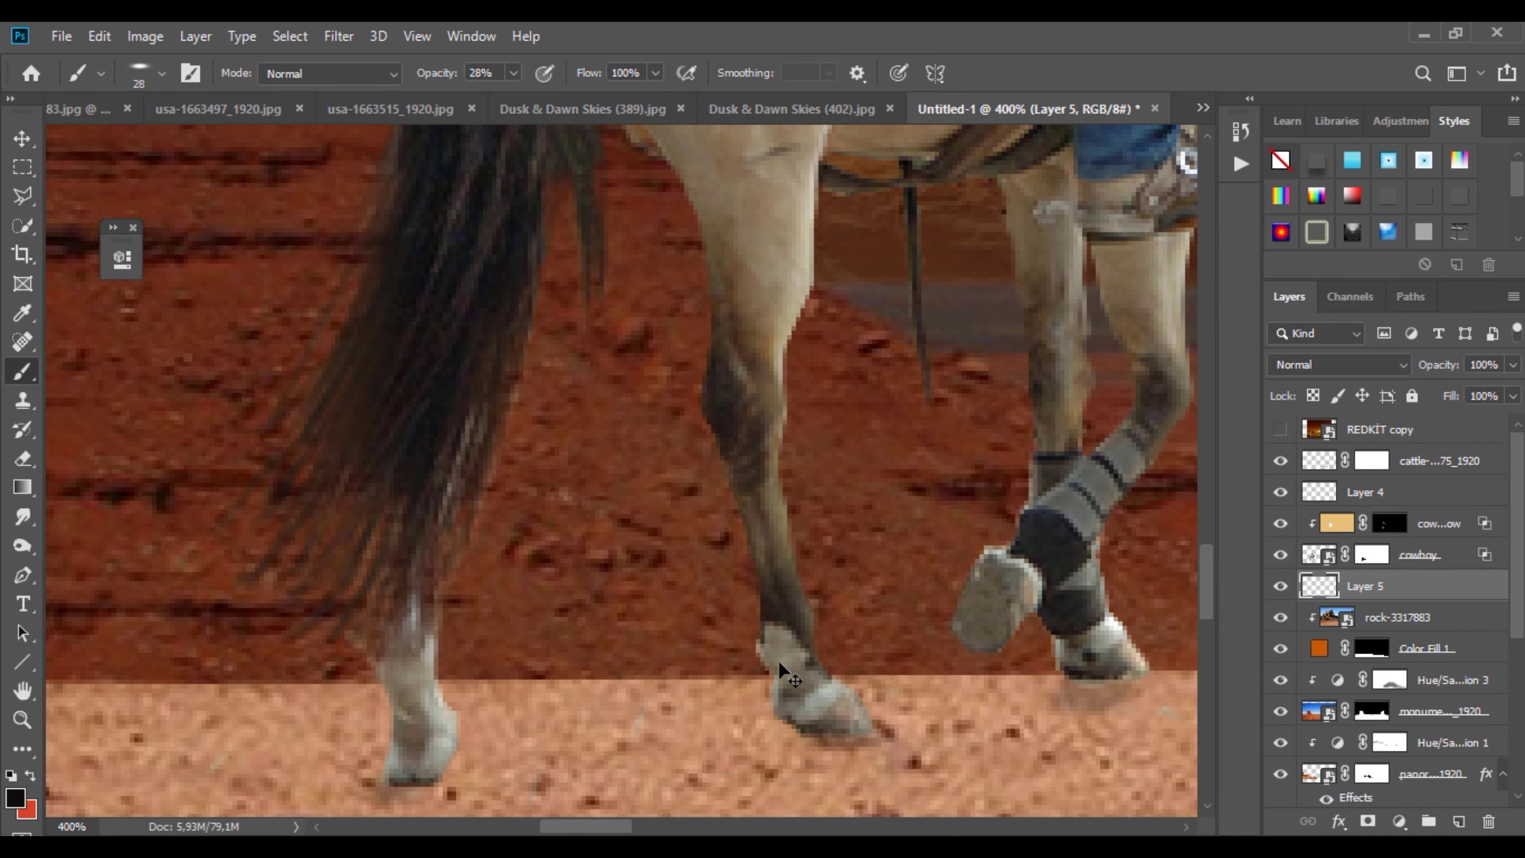
ctrl+alt+click(779, 664)
ctrl+alt+click(777, 658)
ctrl+alt+click(776, 651)
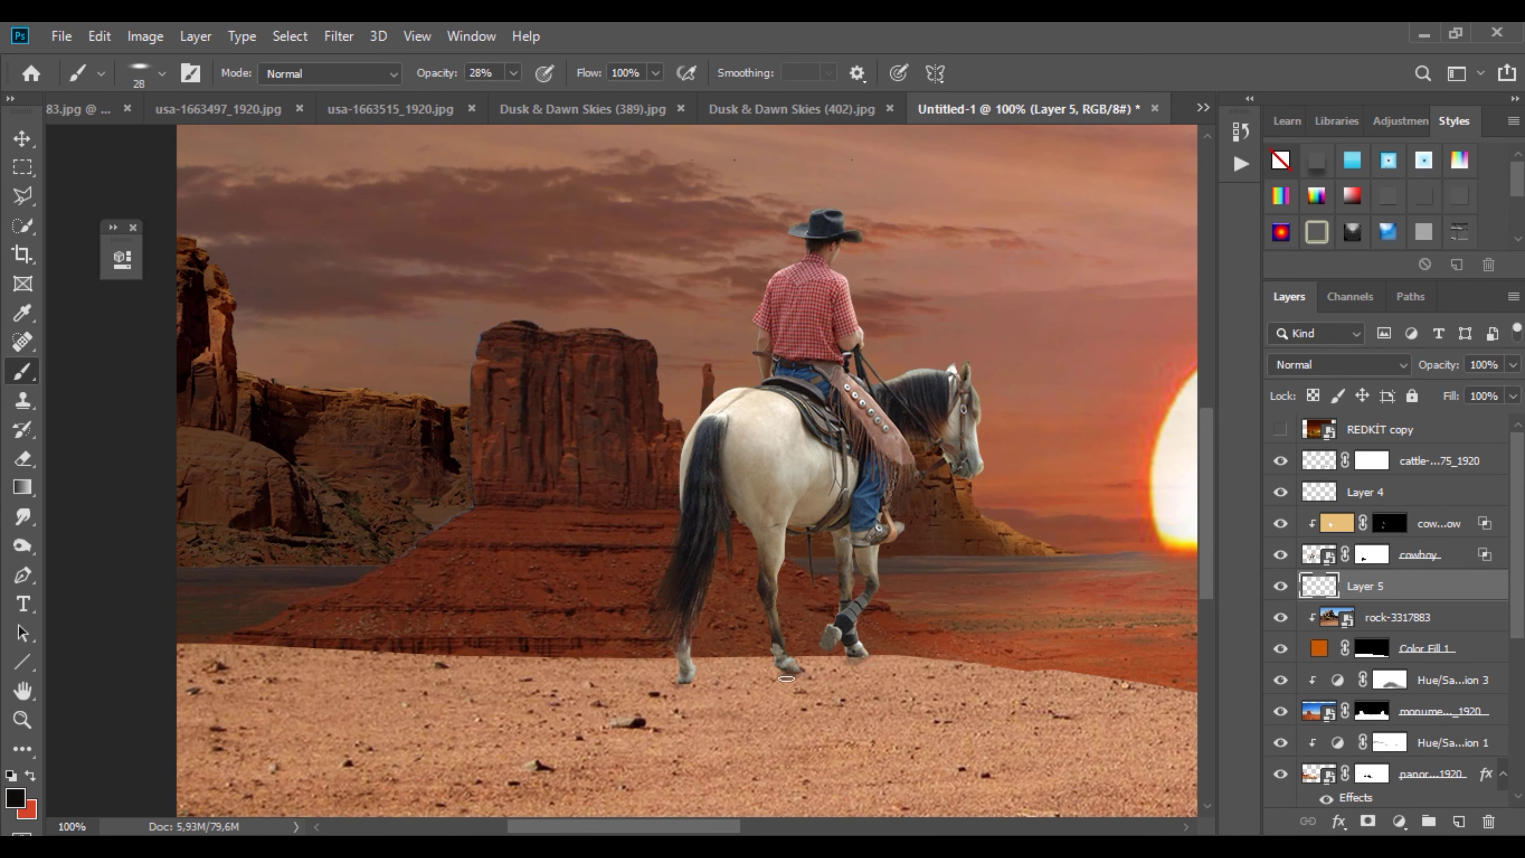
ctrl+alt+click(808, 591)
Step: Duplicate the cowboy layer, clip the inner shadow layer to the copy, and select the original cowboy layer
drag(1427, 557, 1459, 821)
click(1419, 527)
right_click(1419, 532)
click(1201, 445)
click(1417, 586)
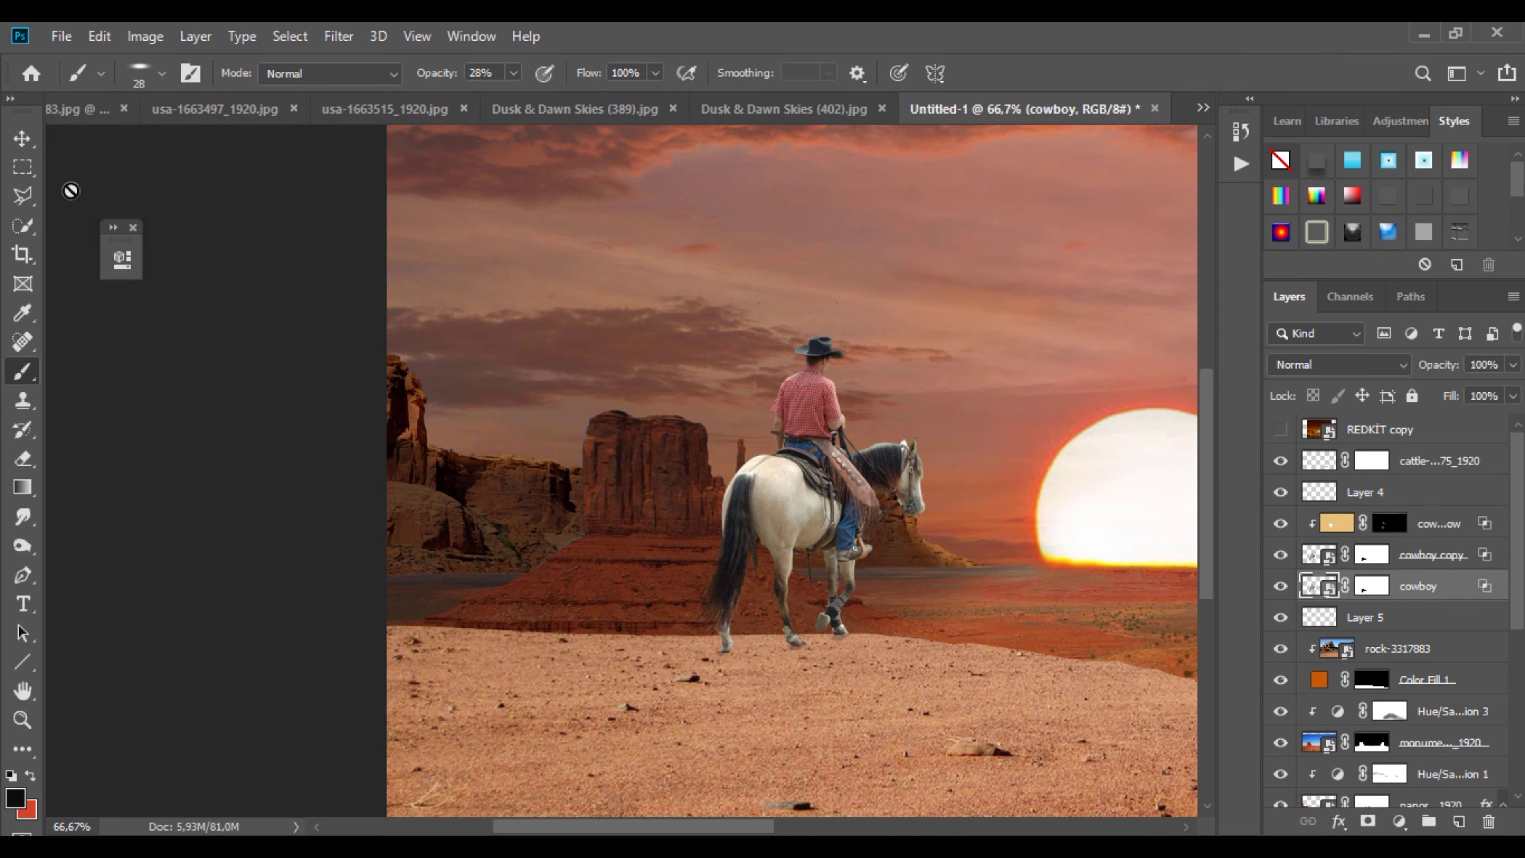
click(23, 139)
key(ctrl+t)
right_click(793, 447)
click(847, 572)
drag(1180, 283, 1107, 396)
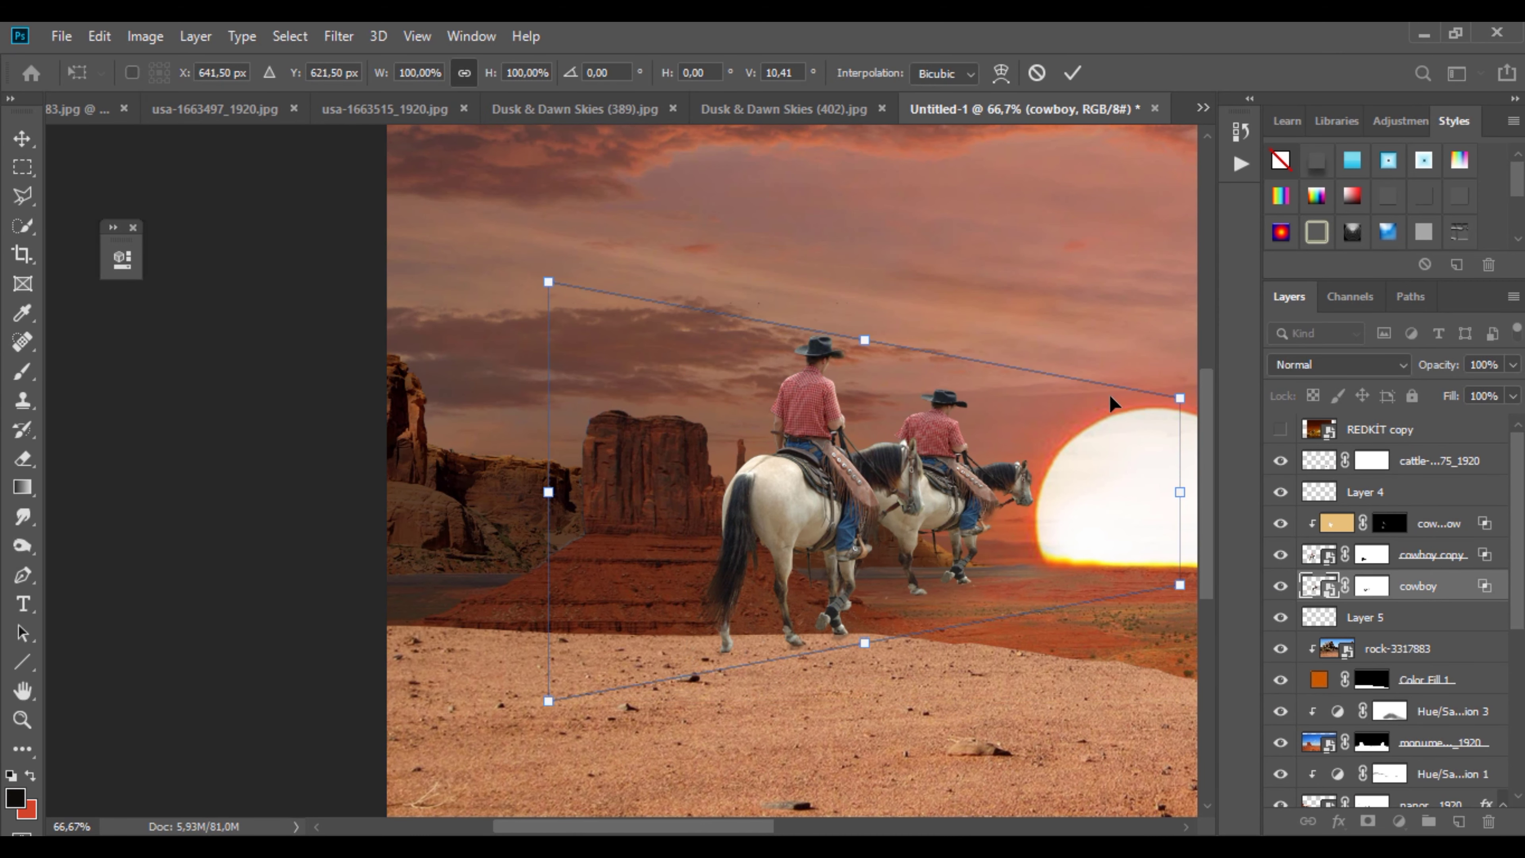
key(ctrl+z)
right_click(805, 439)
click(844, 578)
click(777, 361)
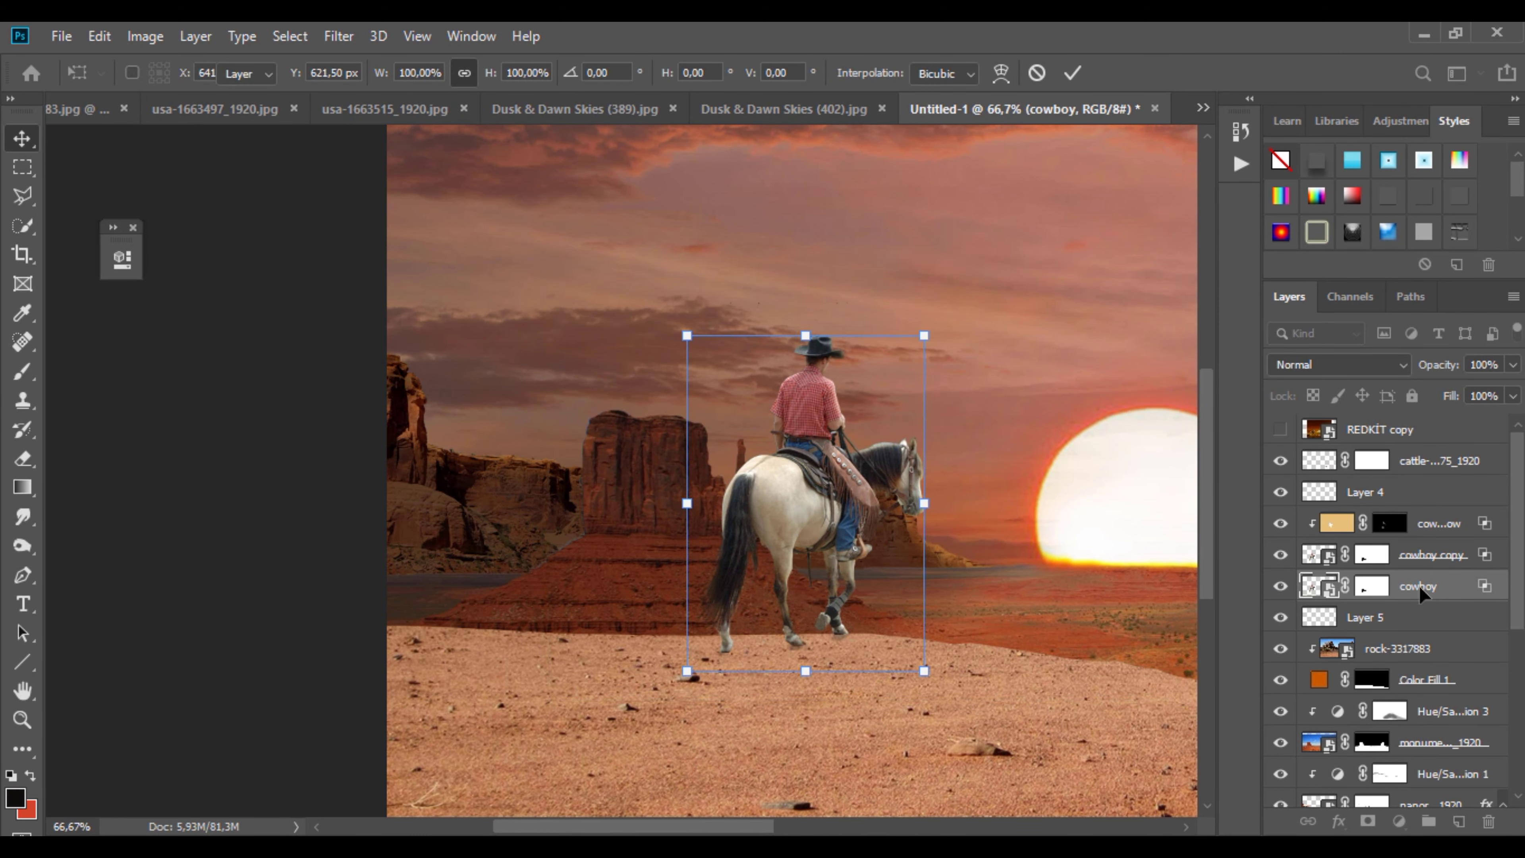
Step: Rasterize the original cowboy layer with its mask and distort it downward into a slanted cast-shadow shape on the sand
right_click(1423, 585)
click(1183, 419)
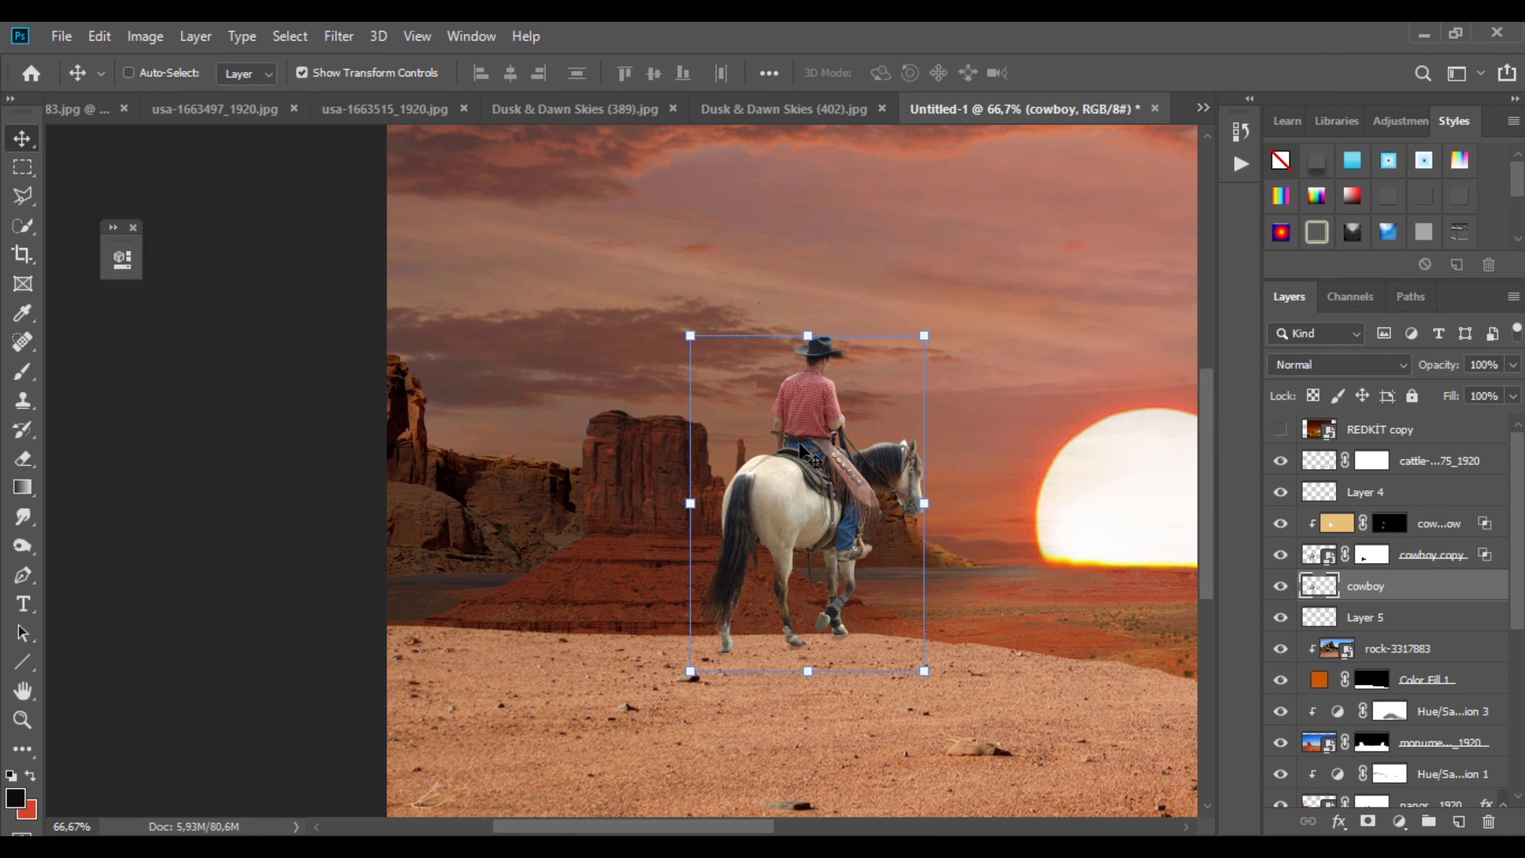
key(ctrl+t)
right_click(809, 445)
click(849, 584)
key(ctrl+z)
right_click(817, 425)
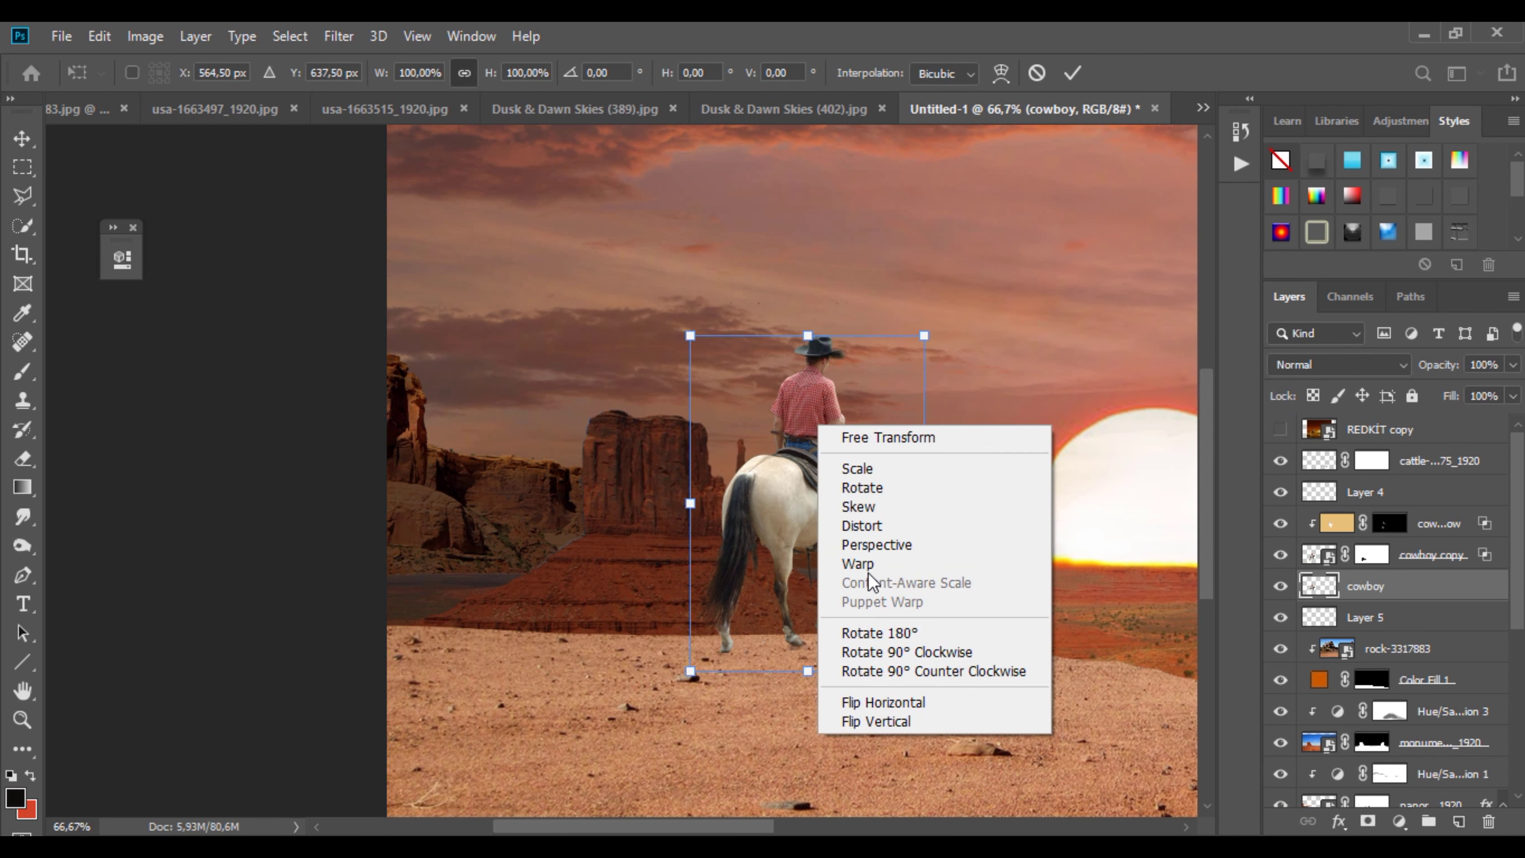
click(859, 525)
drag(808, 335, 494, 774)
drag(736, 622, 768, 579)
drag(957, 568, 962, 559)
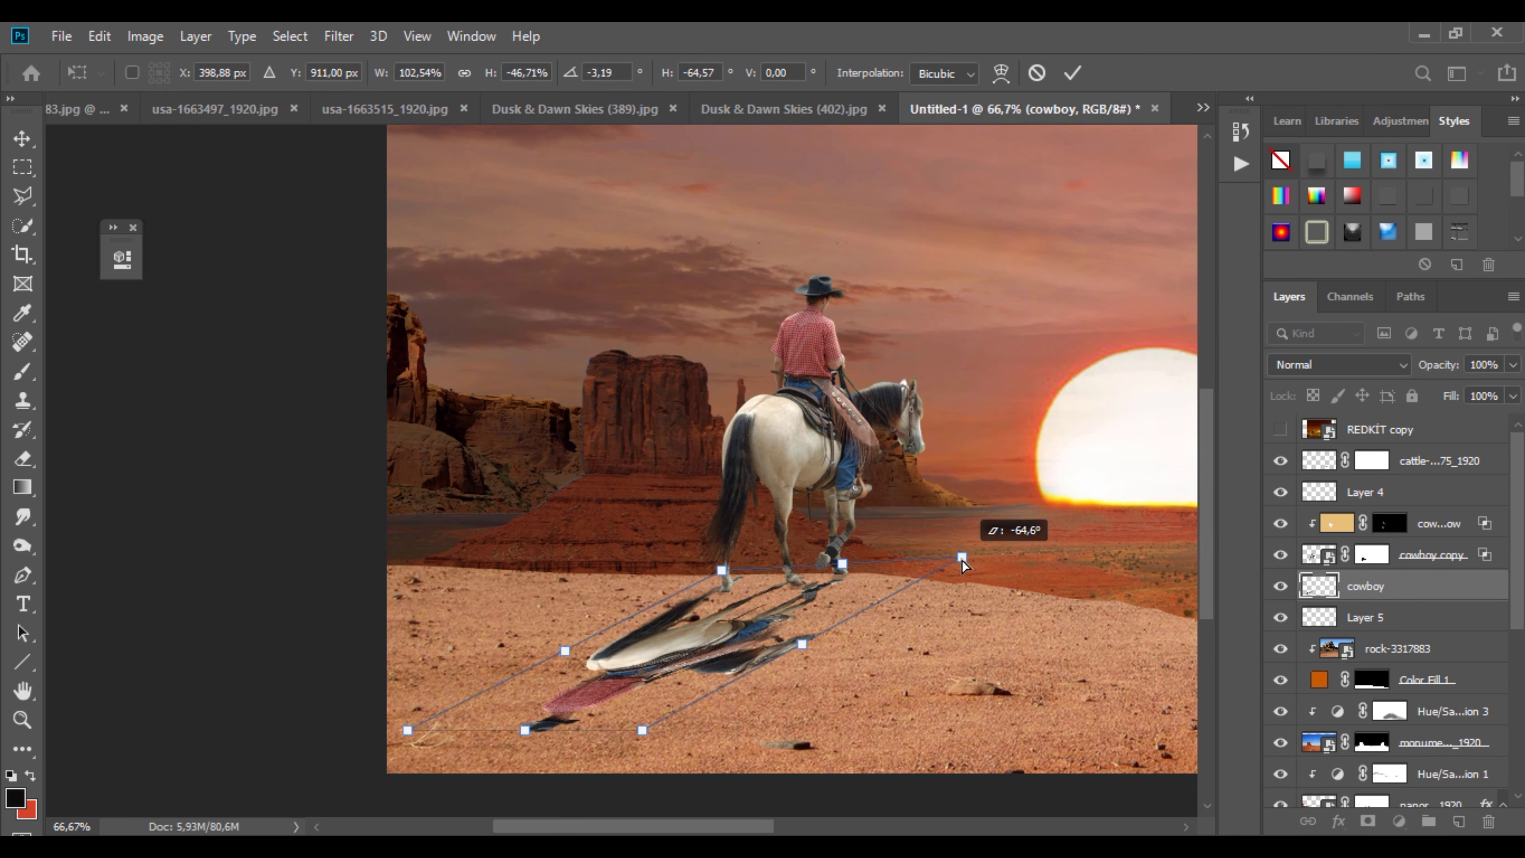
Step: Adjust the corners and position of the distorted cowboy so it meets the horse's hooves, and apply the transformation
drag(408, 734, 368, 727)
drag(642, 731, 604, 751)
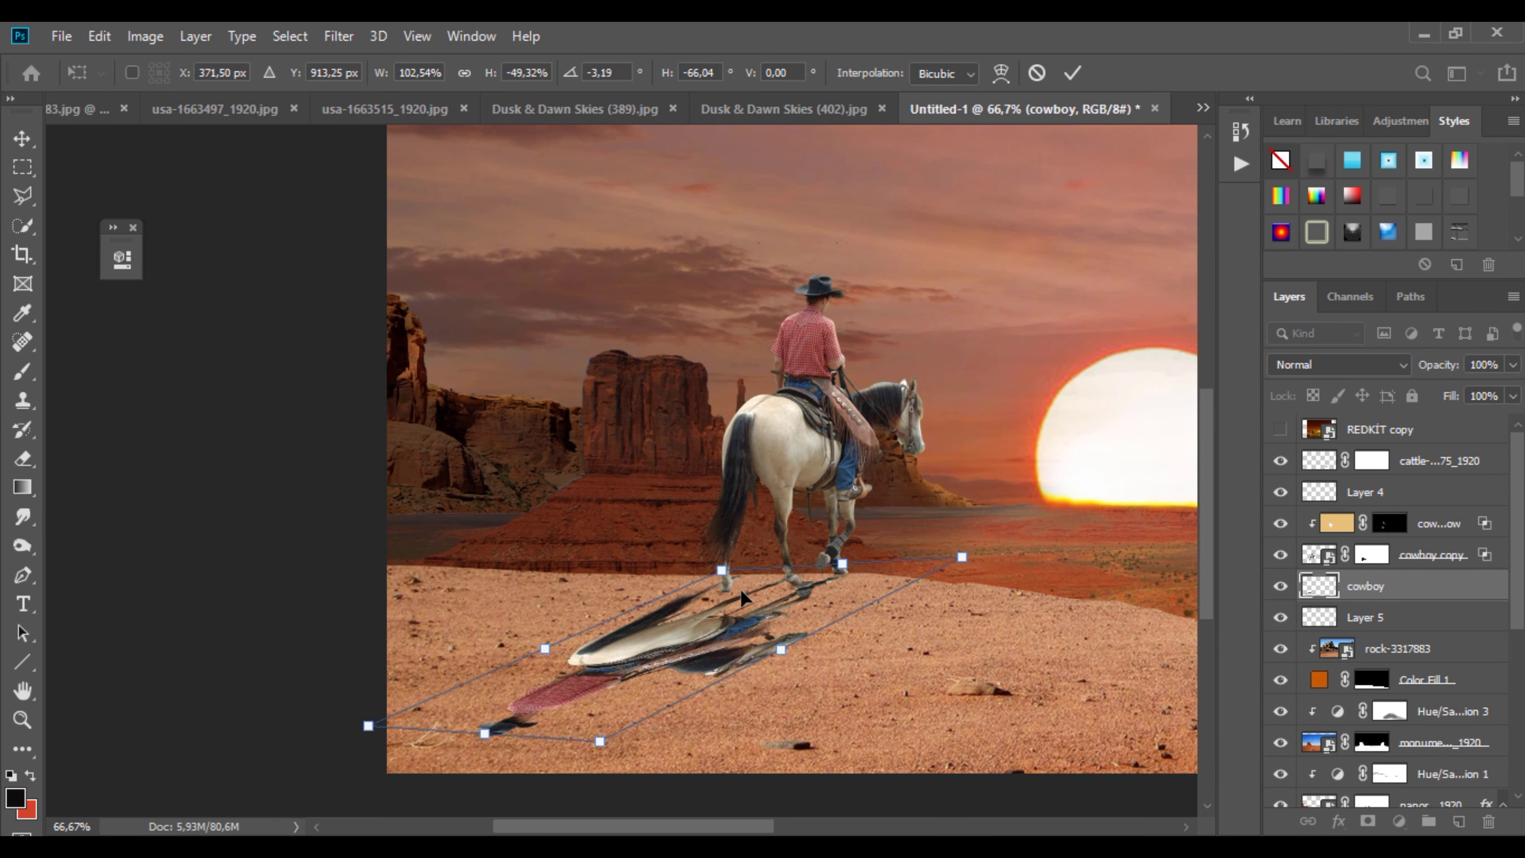
drag(743, 597, 743, 605)
drag(970, 565, 981, 556)
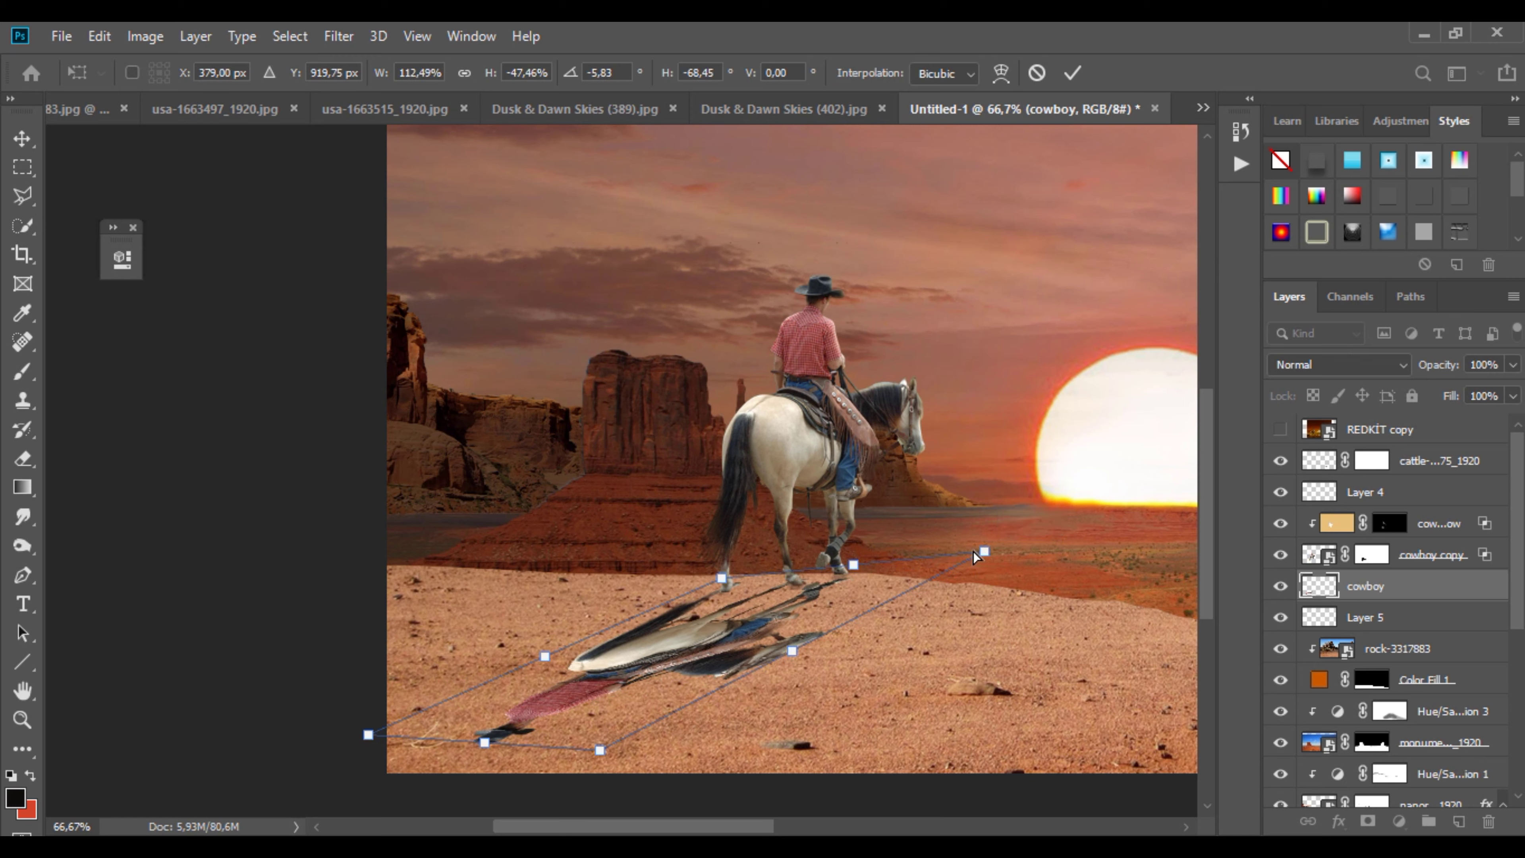
drag(794, 650, 818, 650)
drag(810, 615, 803, 616)
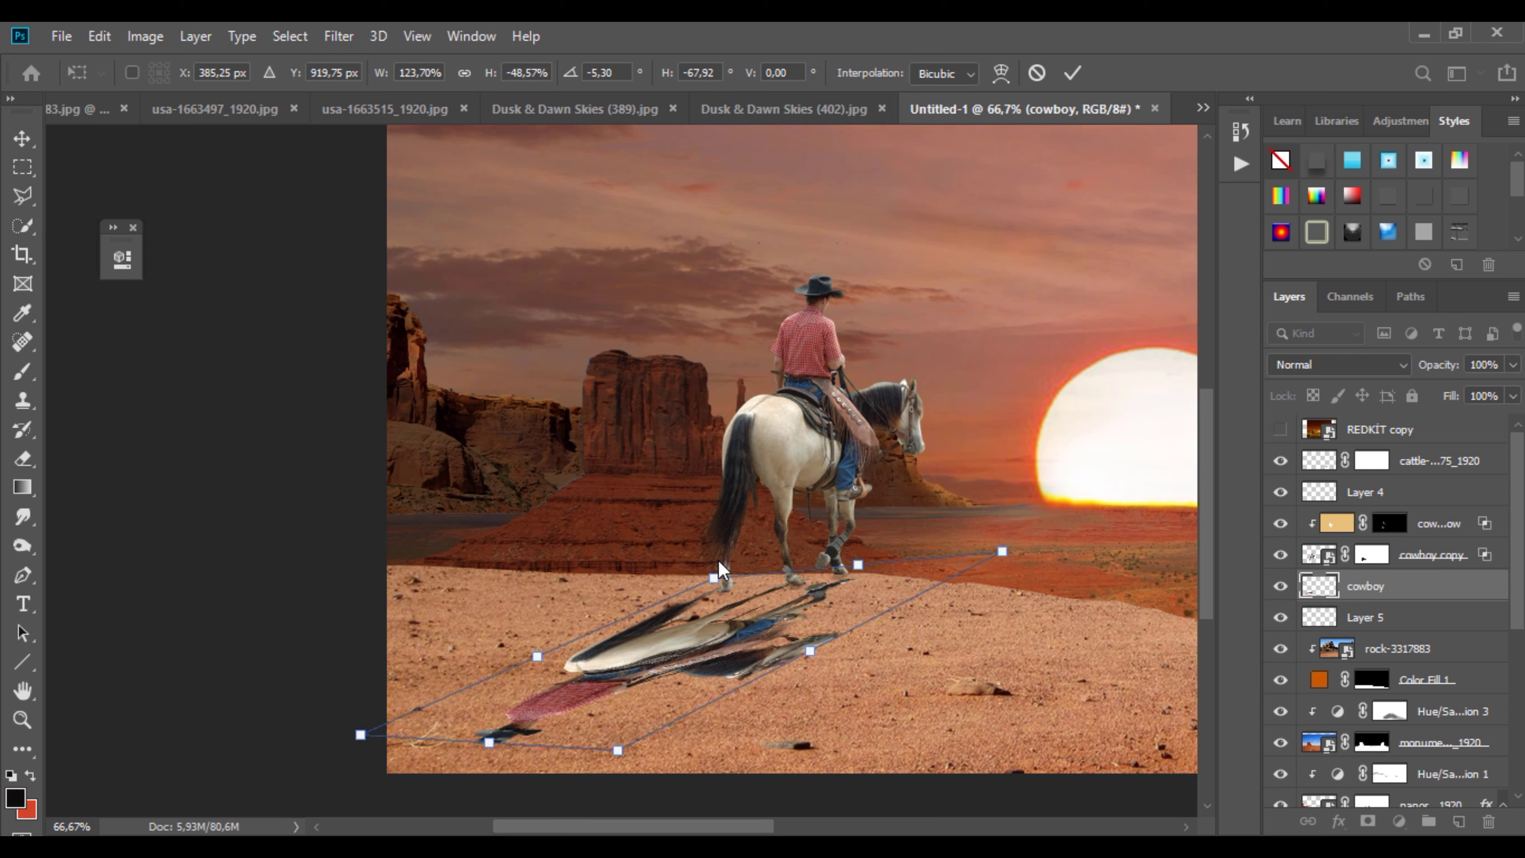
click(1072, 74)
Step: Add a Hue/Saturation adjustment clipped to the distorted cowboy layer and set its Lightness to -100
click(1400, 822)
click(1402, 604)
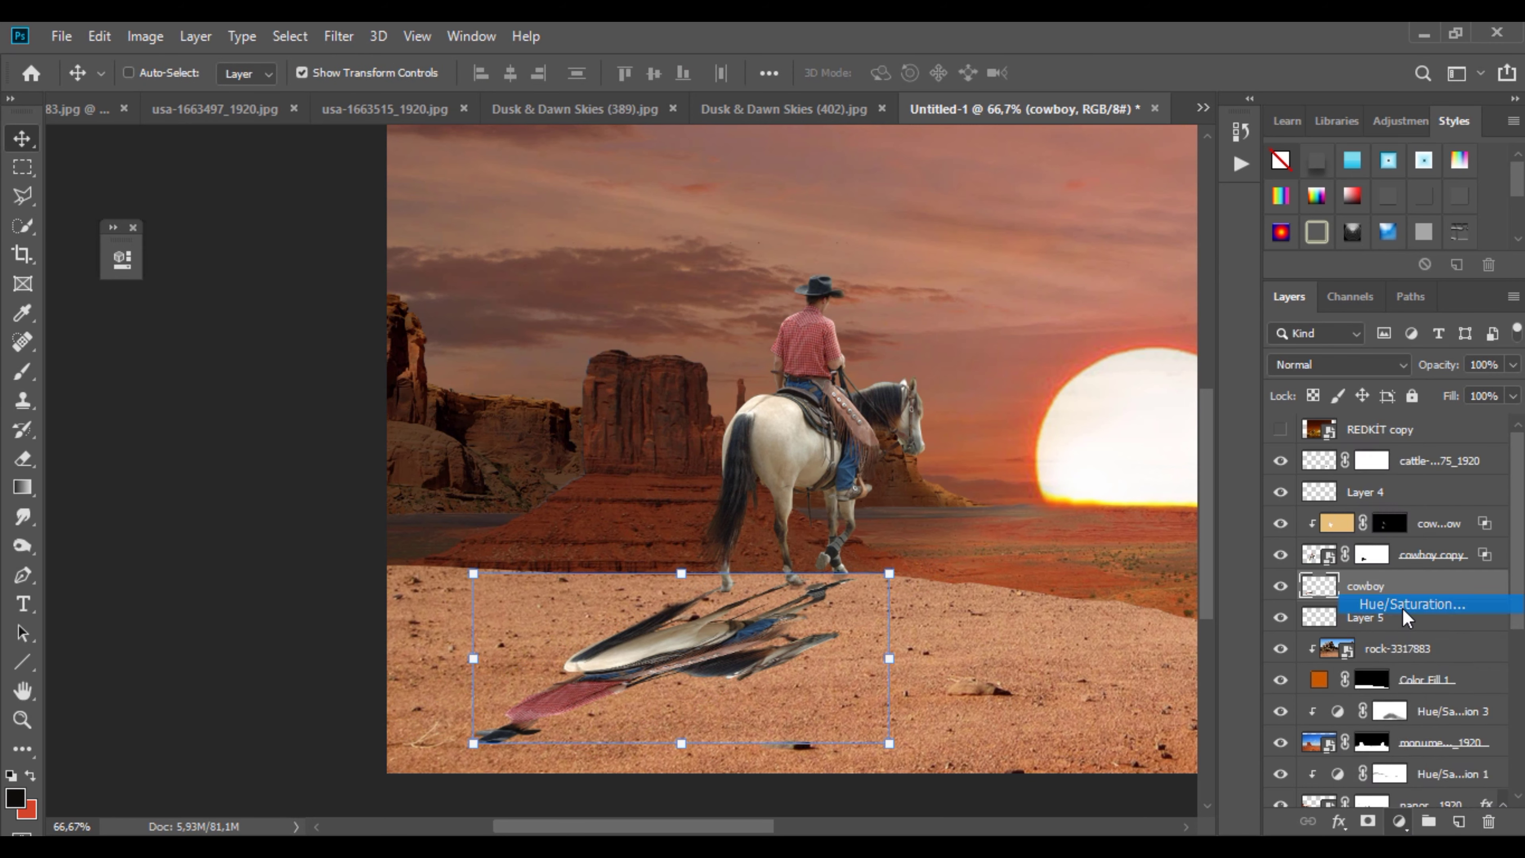
right_click(1432, 586)
click(1205, 451)
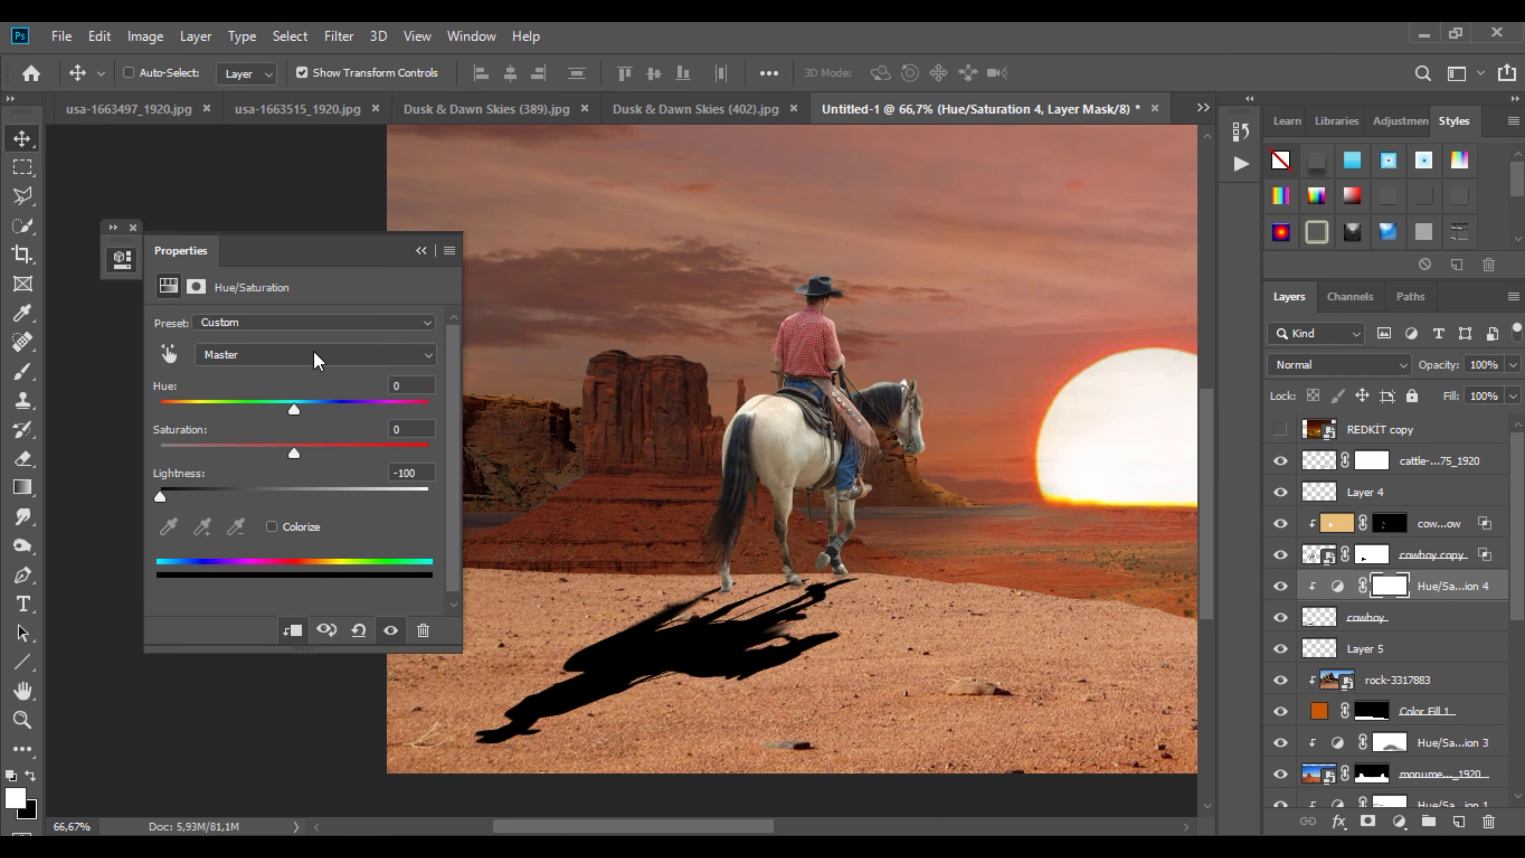
click(420, 251)
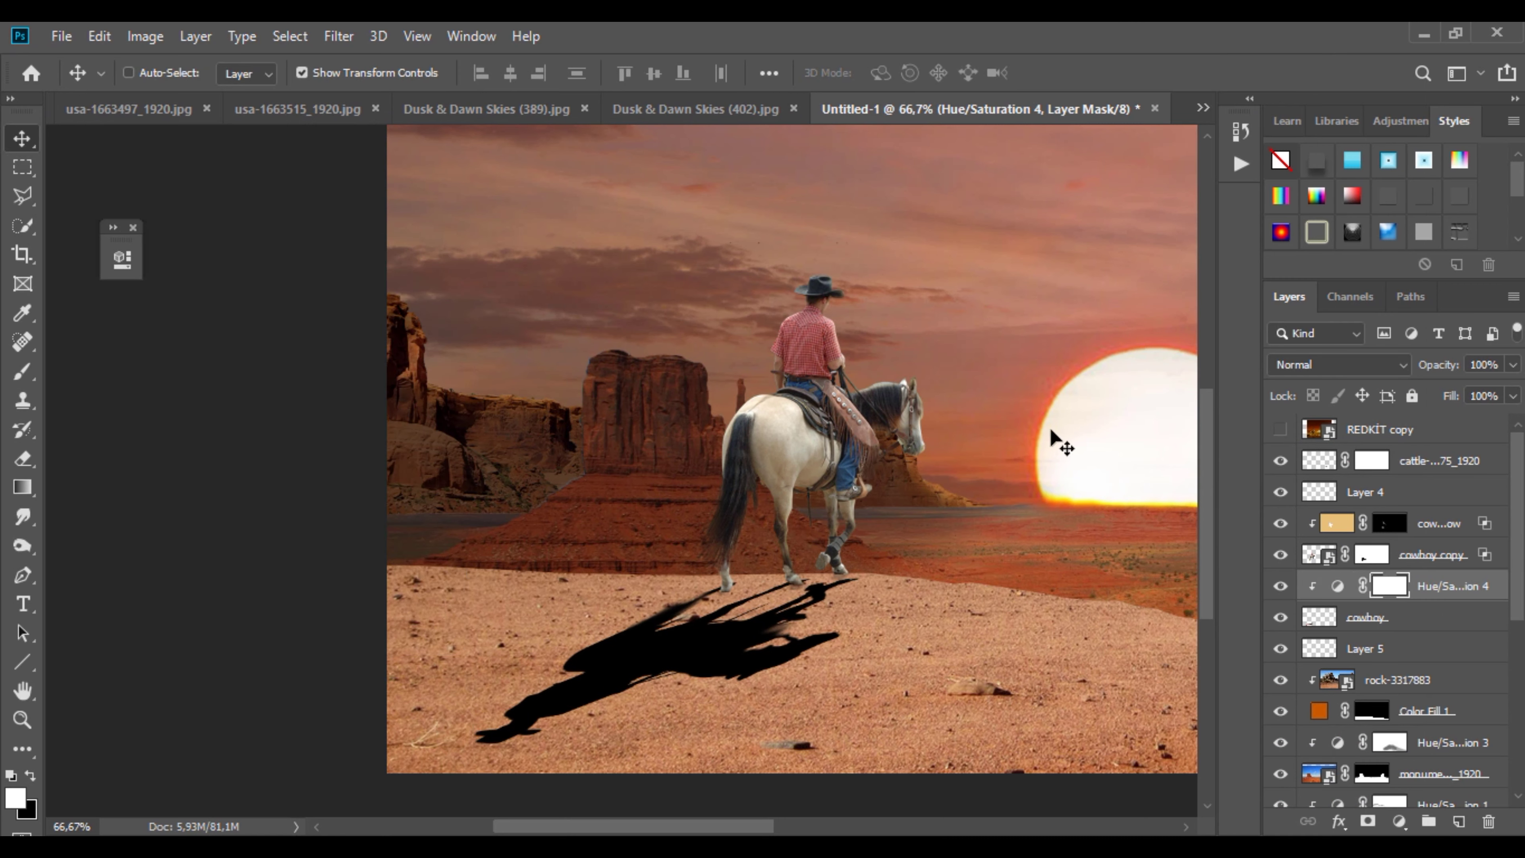
Step: Set the distorted cowboy shadow layer's opacity to 51% and check the contact-shadow layer beneath it
click(1405, 617)
drag(1513, 364, 1466, 400)
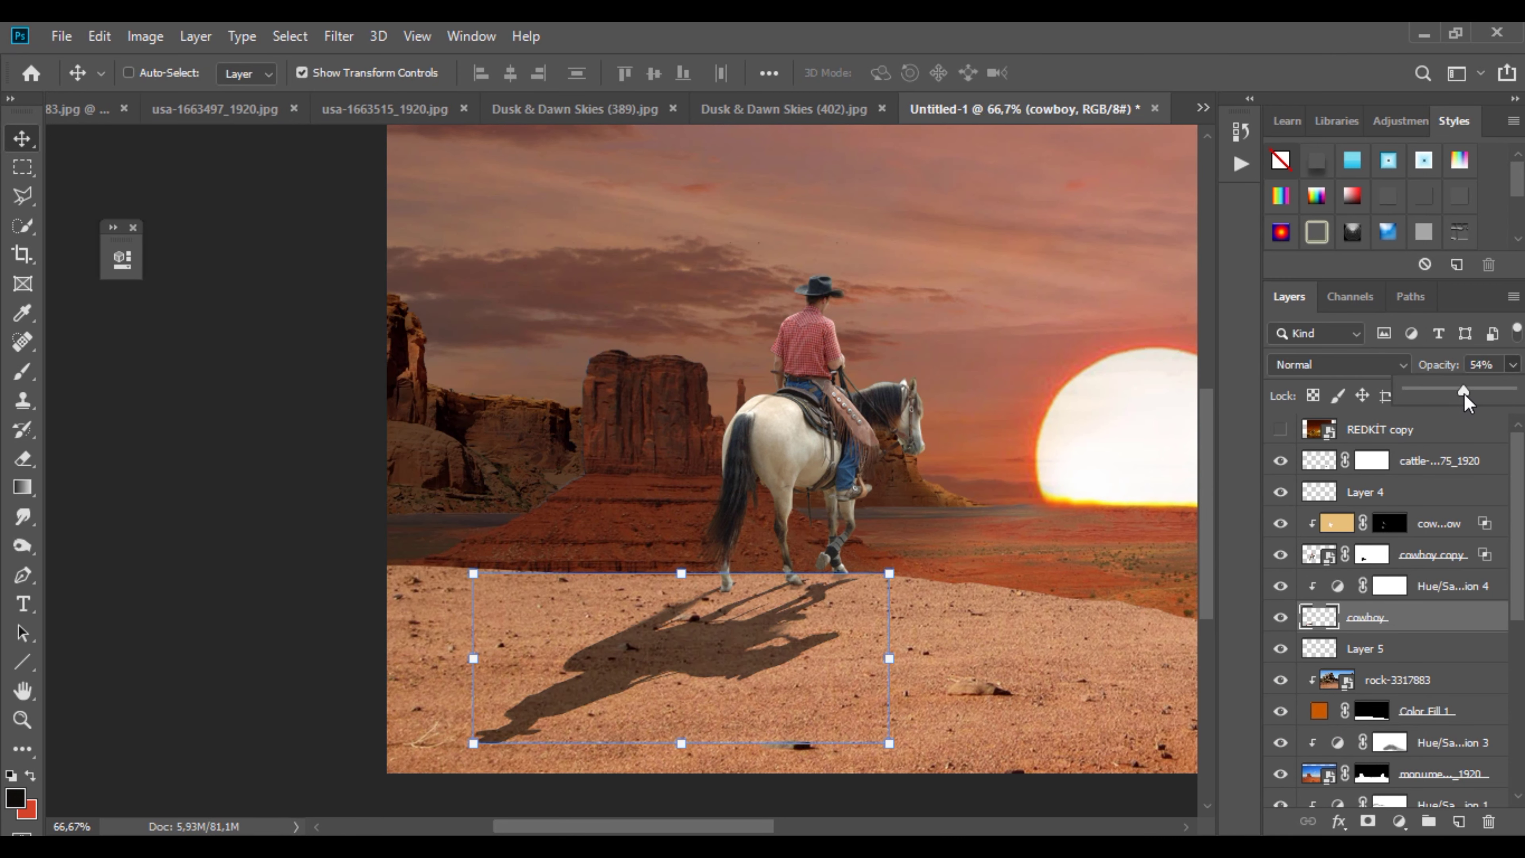
click(1380, 649)
click(1280, 649)
click(1280, 649)
click(1365, 625)
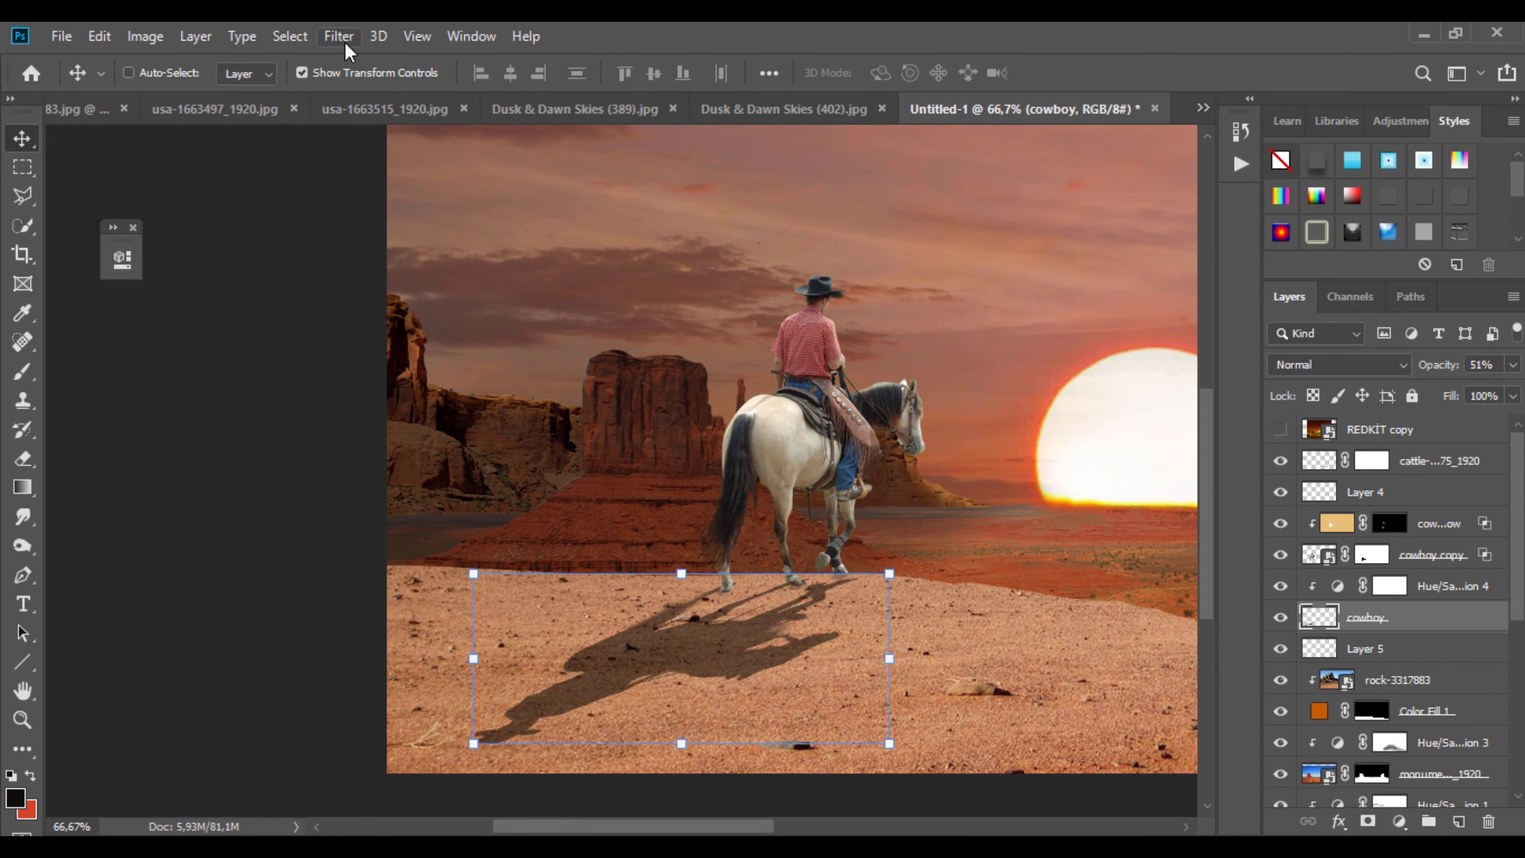
Step: Soften the cowboy's cast shadow with a Gaussian Blur of about 0.9 pixels
click(340, 36)
mouse_move(350, 286)
click(681, 388)
drag(1008, 579, 855, 580)
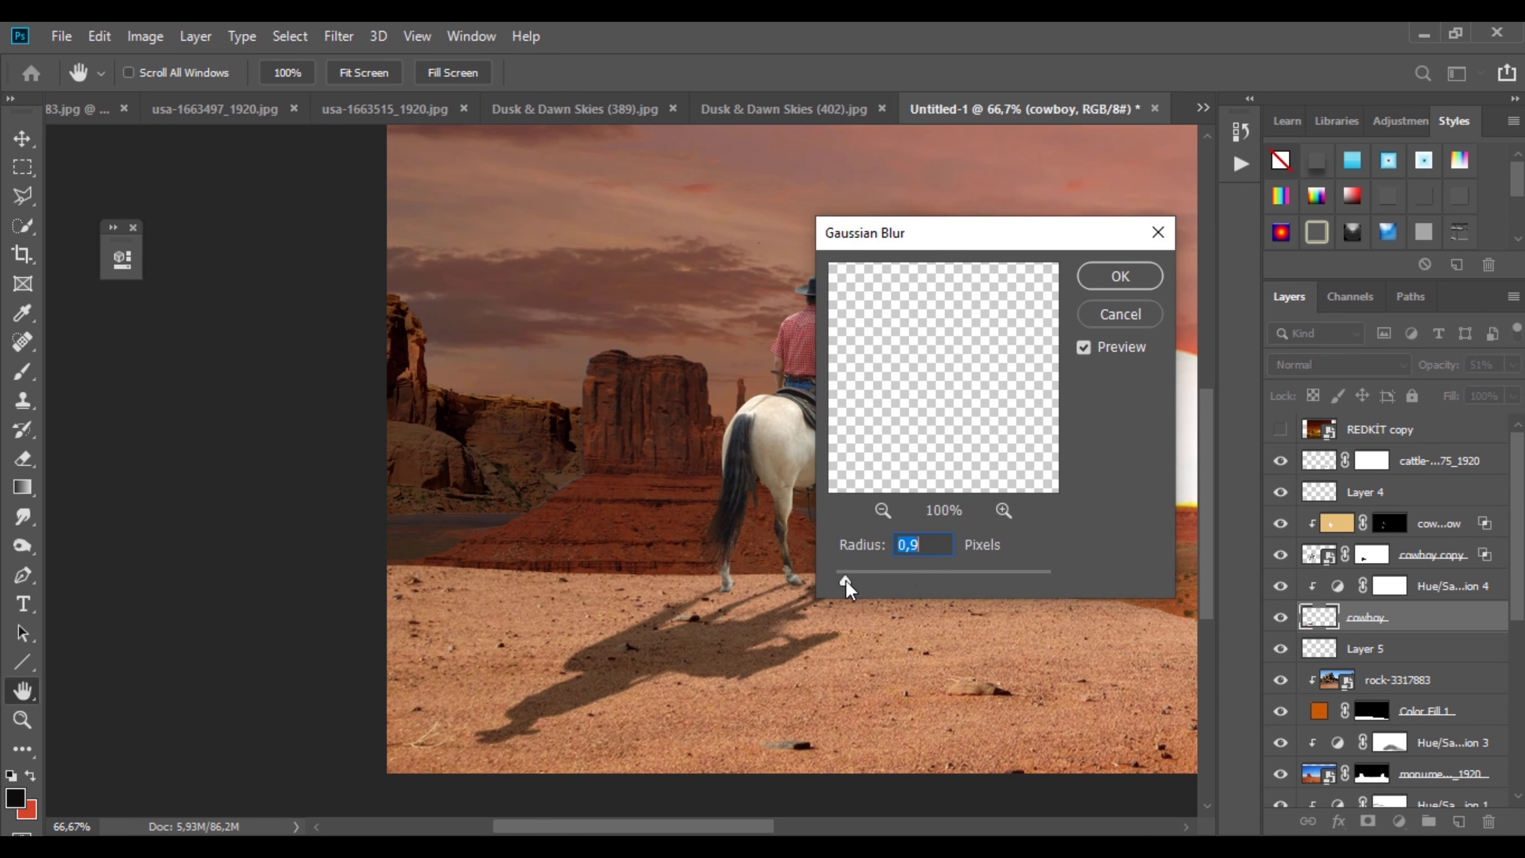
click(1117, 282)
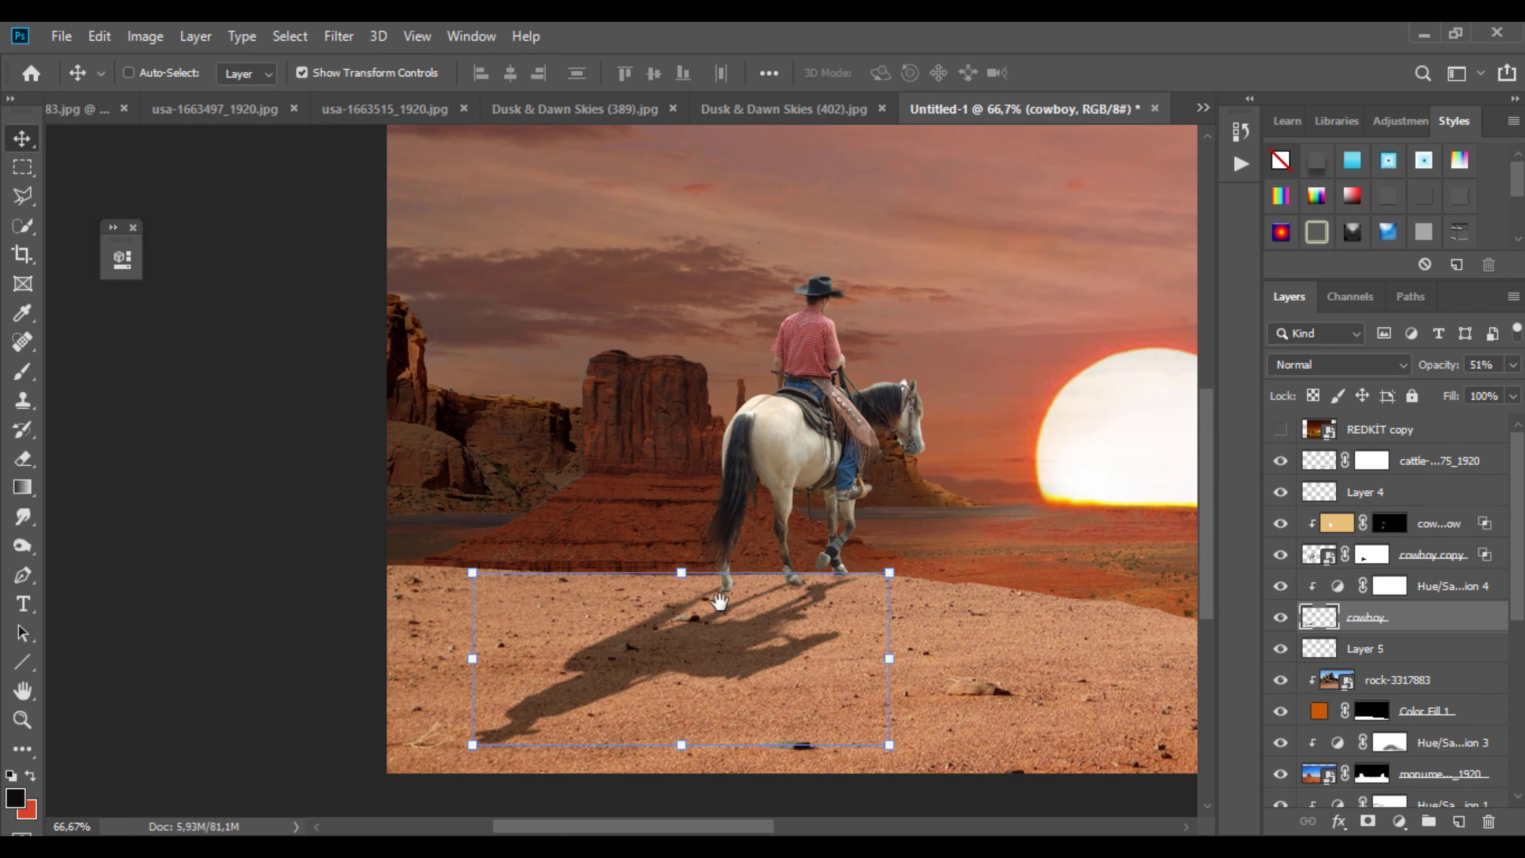
Step: Scale the cast shadow to 91.70%, rotate it -2.25° and align it with the horse's hooves, applying the transformation
drag(471, 660, 484, 660)
drag(833, 588, 820, 583)
drag(480, 656, 494, 654)
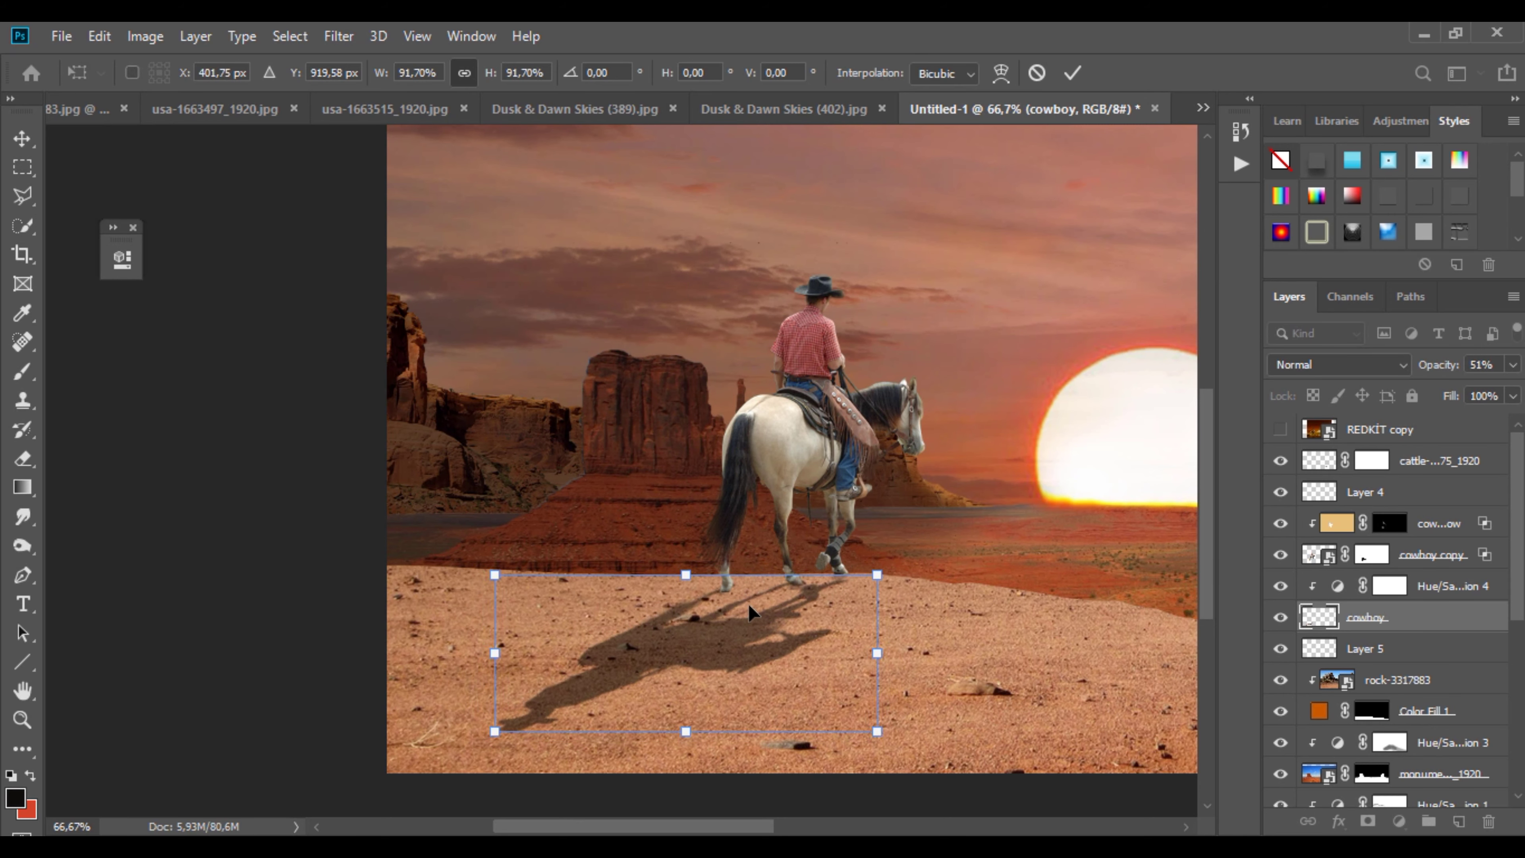
key(Right)
key(Right)
key(Right)
key(Right)
key(Right)
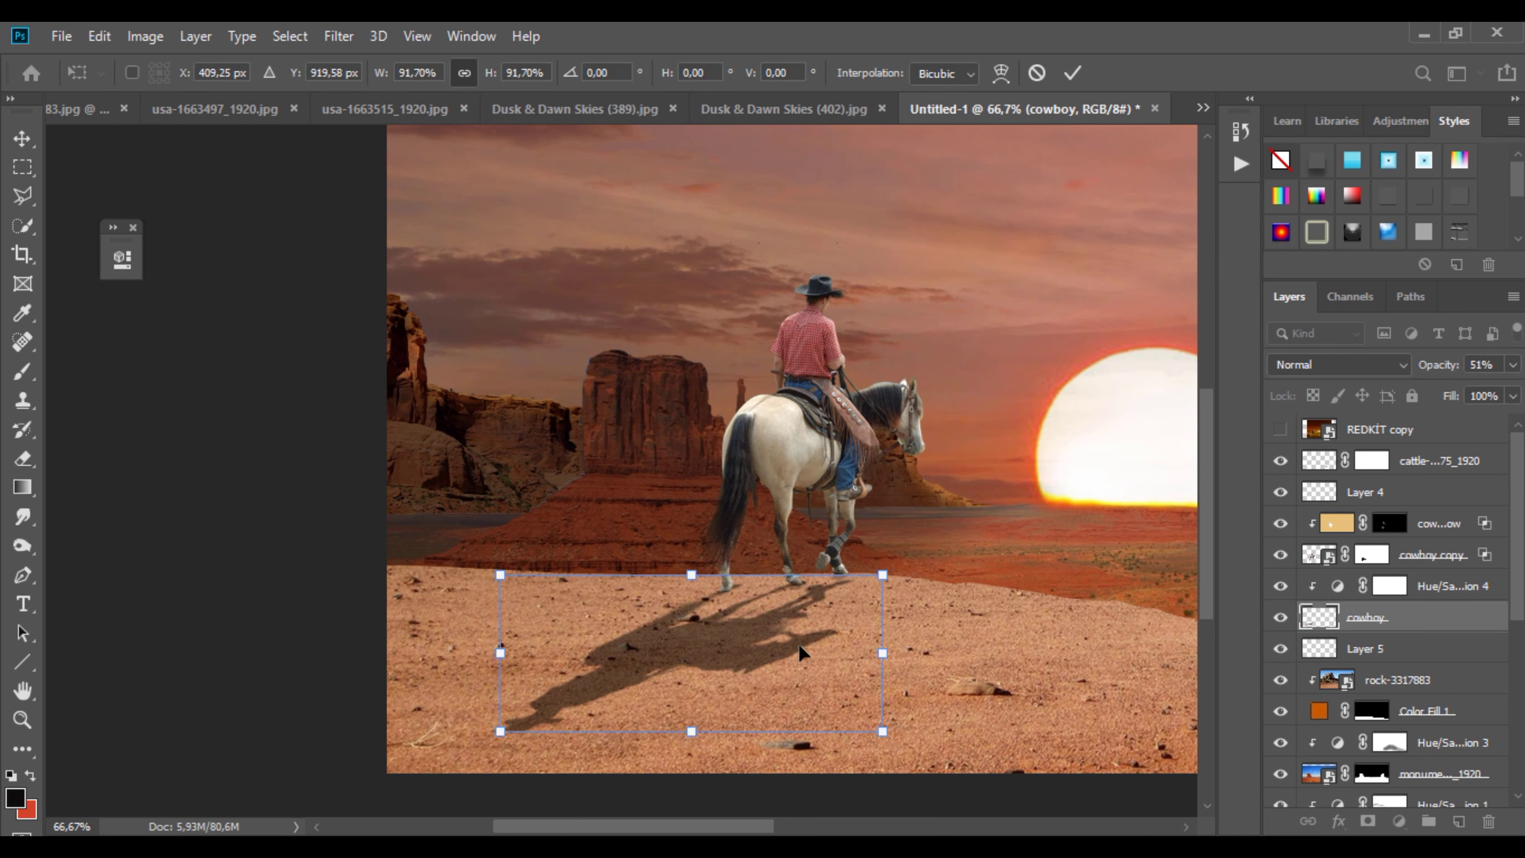
drag(910, 759, 913, 748)
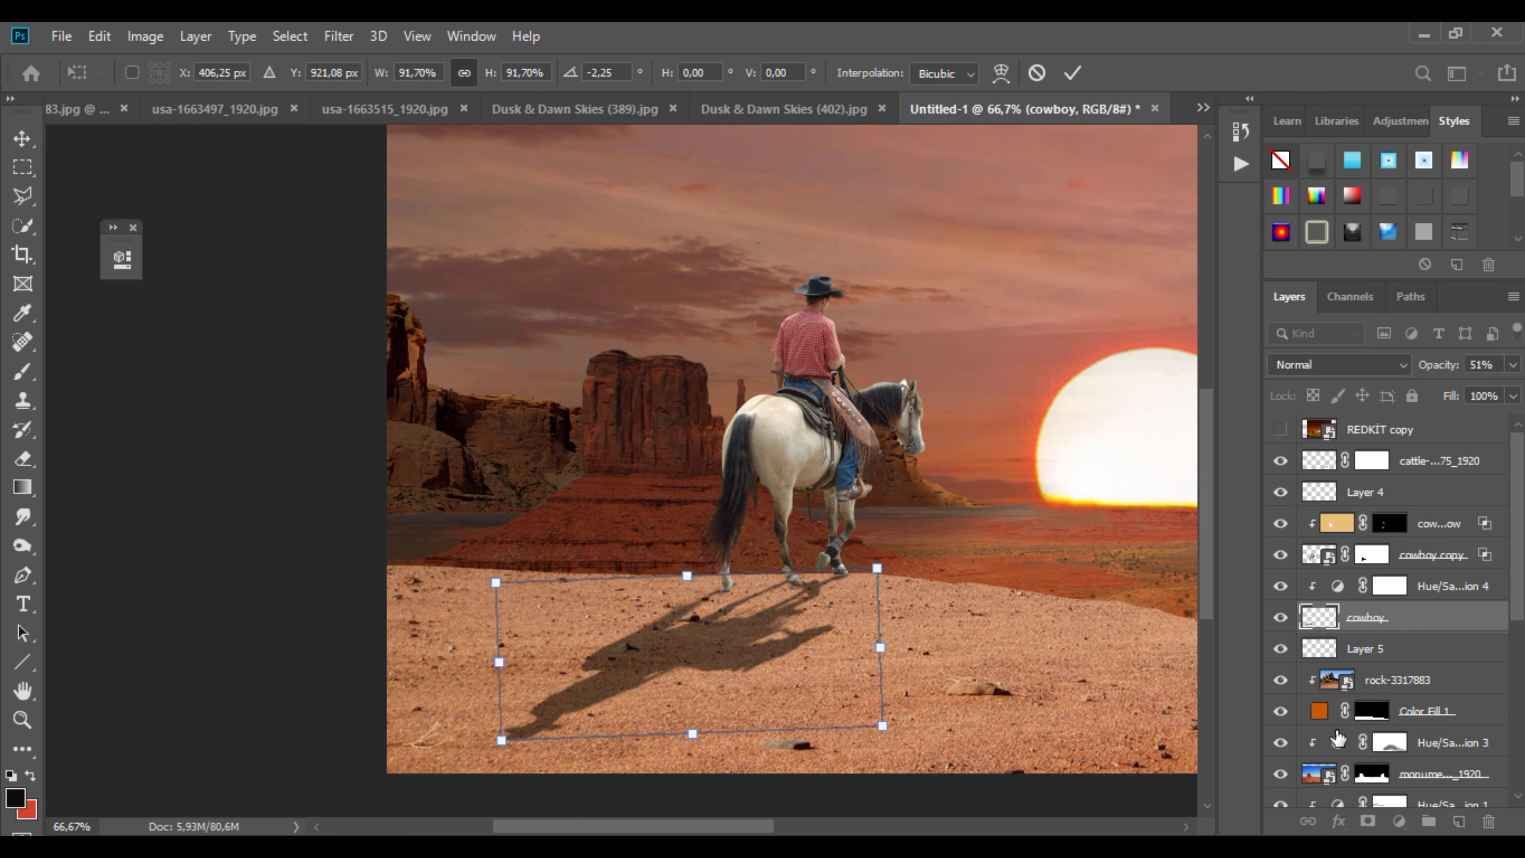
scroll(1321, 709, down, 5)
key(Return)
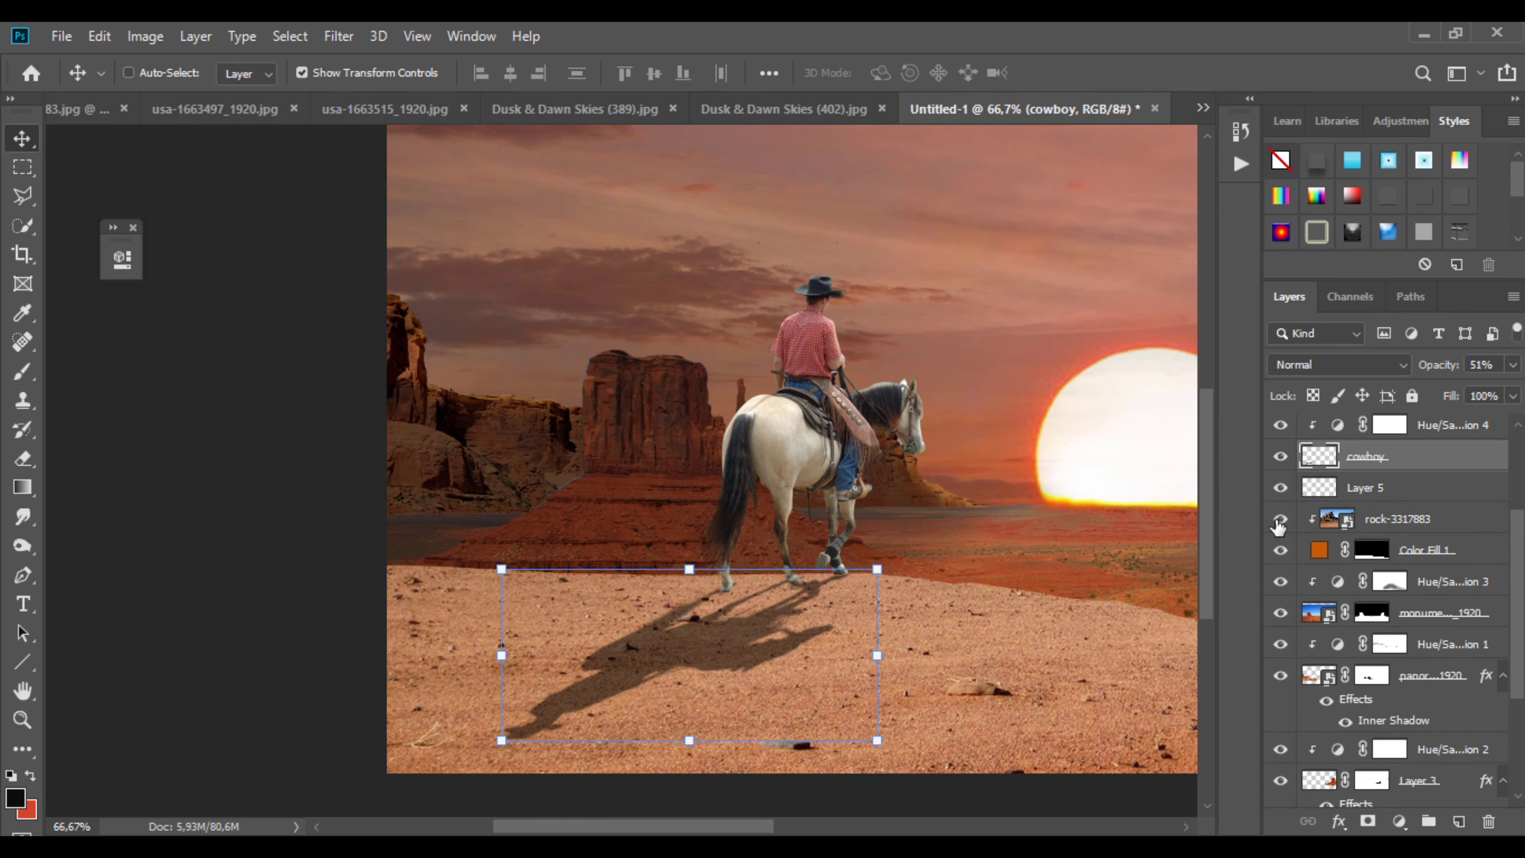
Step: Add a Hue/Saturation adjustment clipped to the rock-3317883 layer and darken the foreground sand
click(1279, 521)
click(1279, 520)
click(1396, 524)
click(1399, 822)
click(1430, 600)
right_click(1458, 519)
click(1253, 455)
drag(293, 498, 226, 503)
click(421, 250)
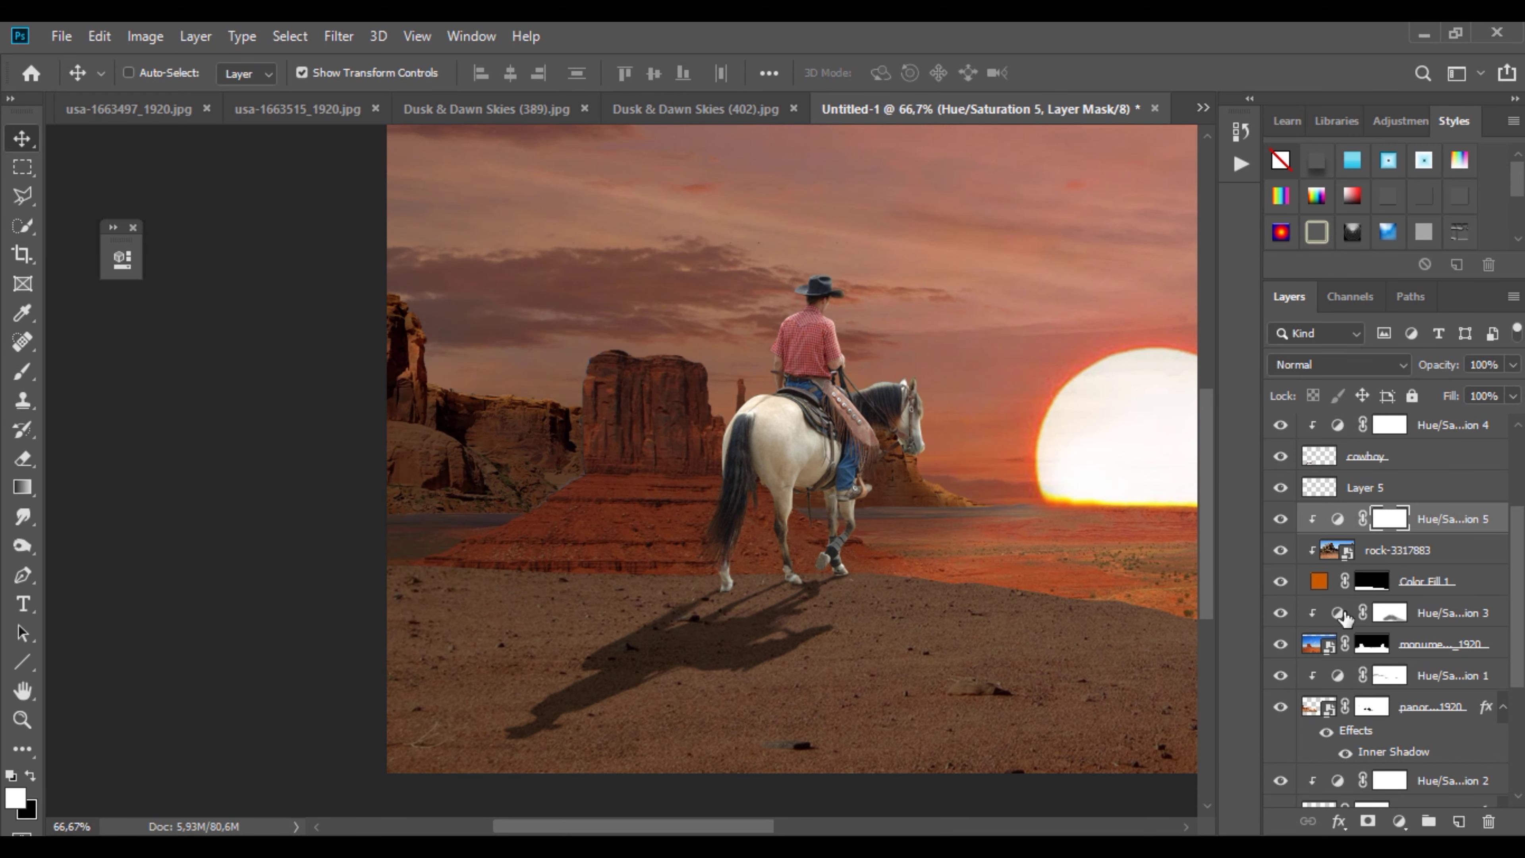
Step: Add a tan #c39b67 solid color fill above the sand adjustment and set its blending mode to Linear Dodge (Add)
click(1402, 823)
click(1372, 429)
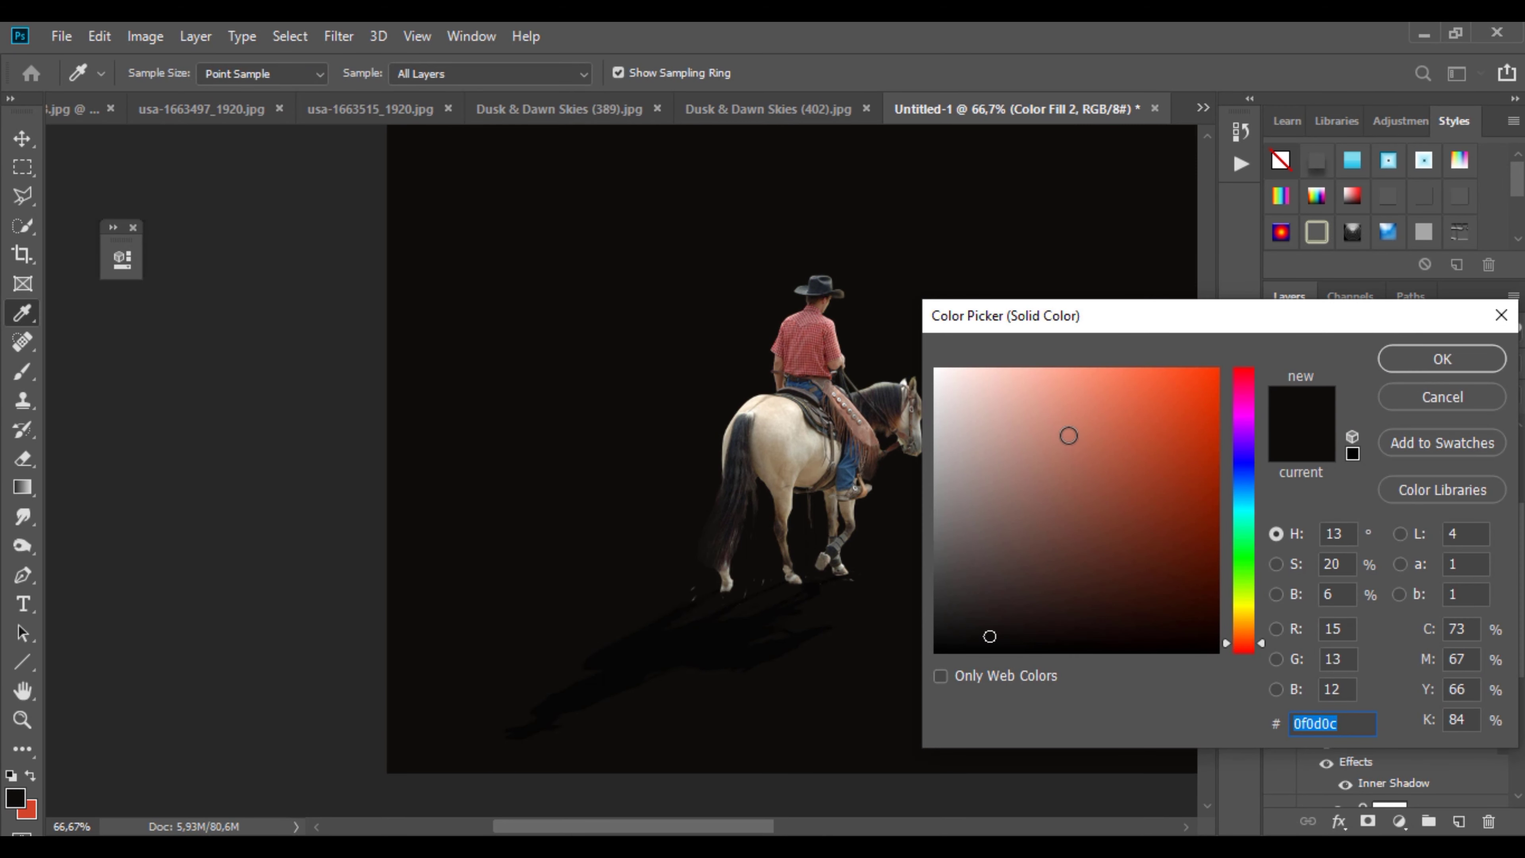
click(1067, 435)
click(1242, 626)
click(1412, 361)
click(1339, 365)
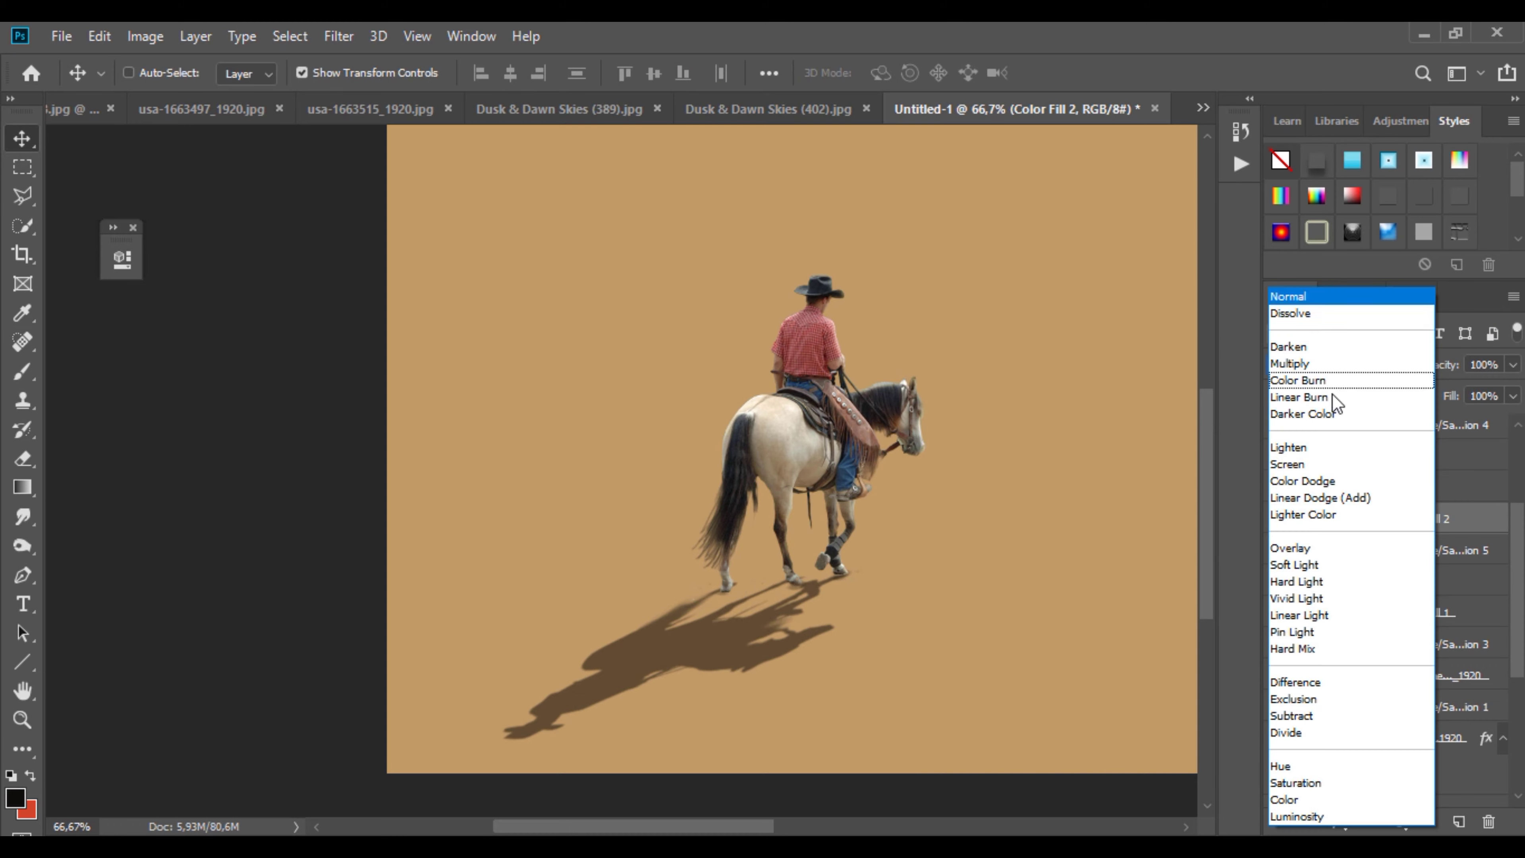
click(1345, 497)
Step: Invert the new fill layer's mask, change the fill colour to orange #f9a016 and reselect the mask
double_click(1372, 519)
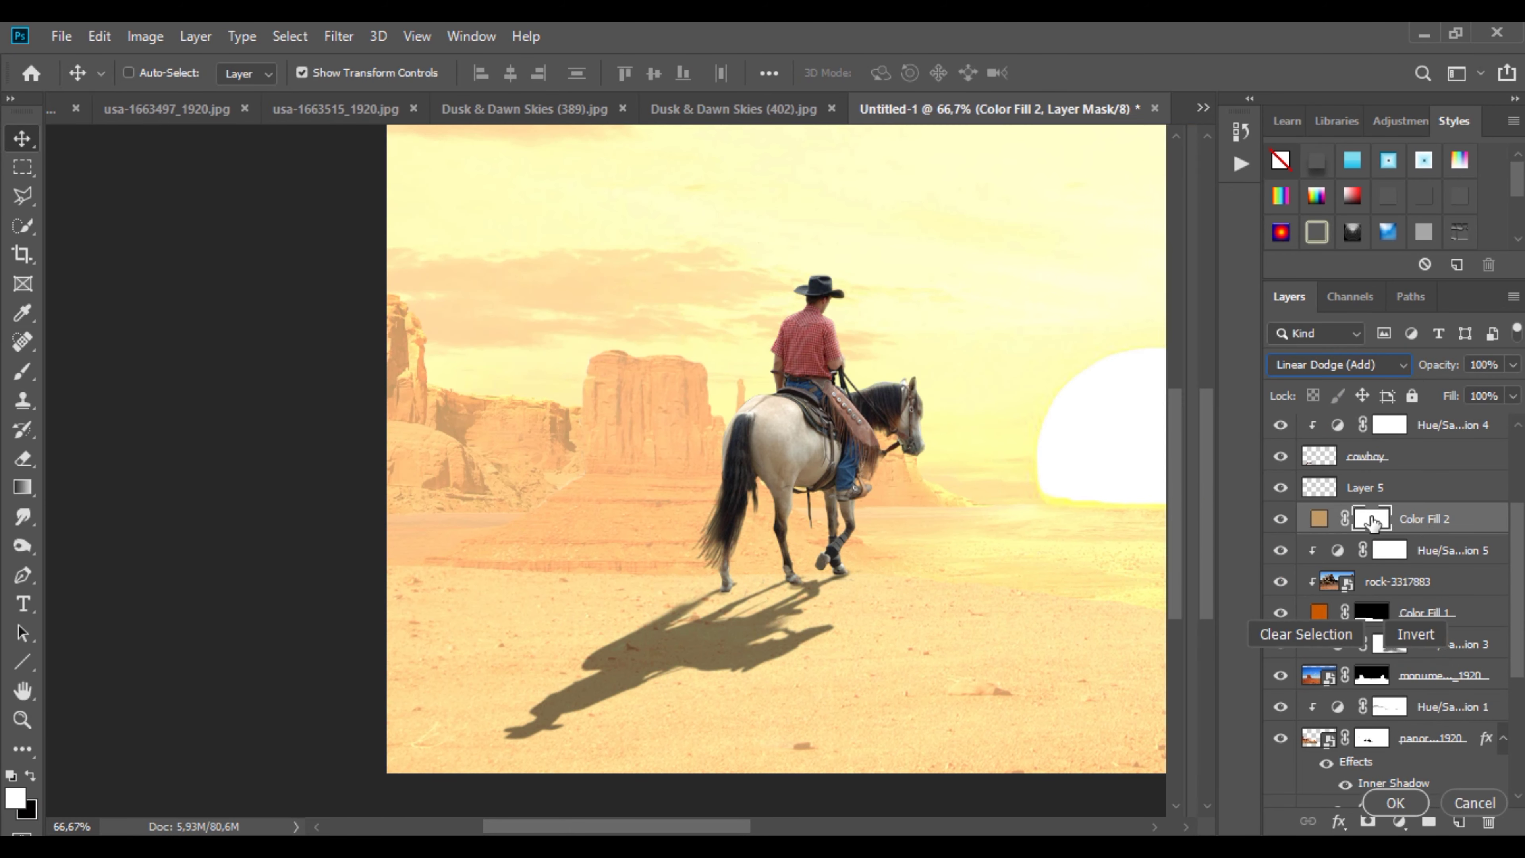
click(1417, 634)
click(1394, 804)
click(1321, 520)
double_click(1322, 520)
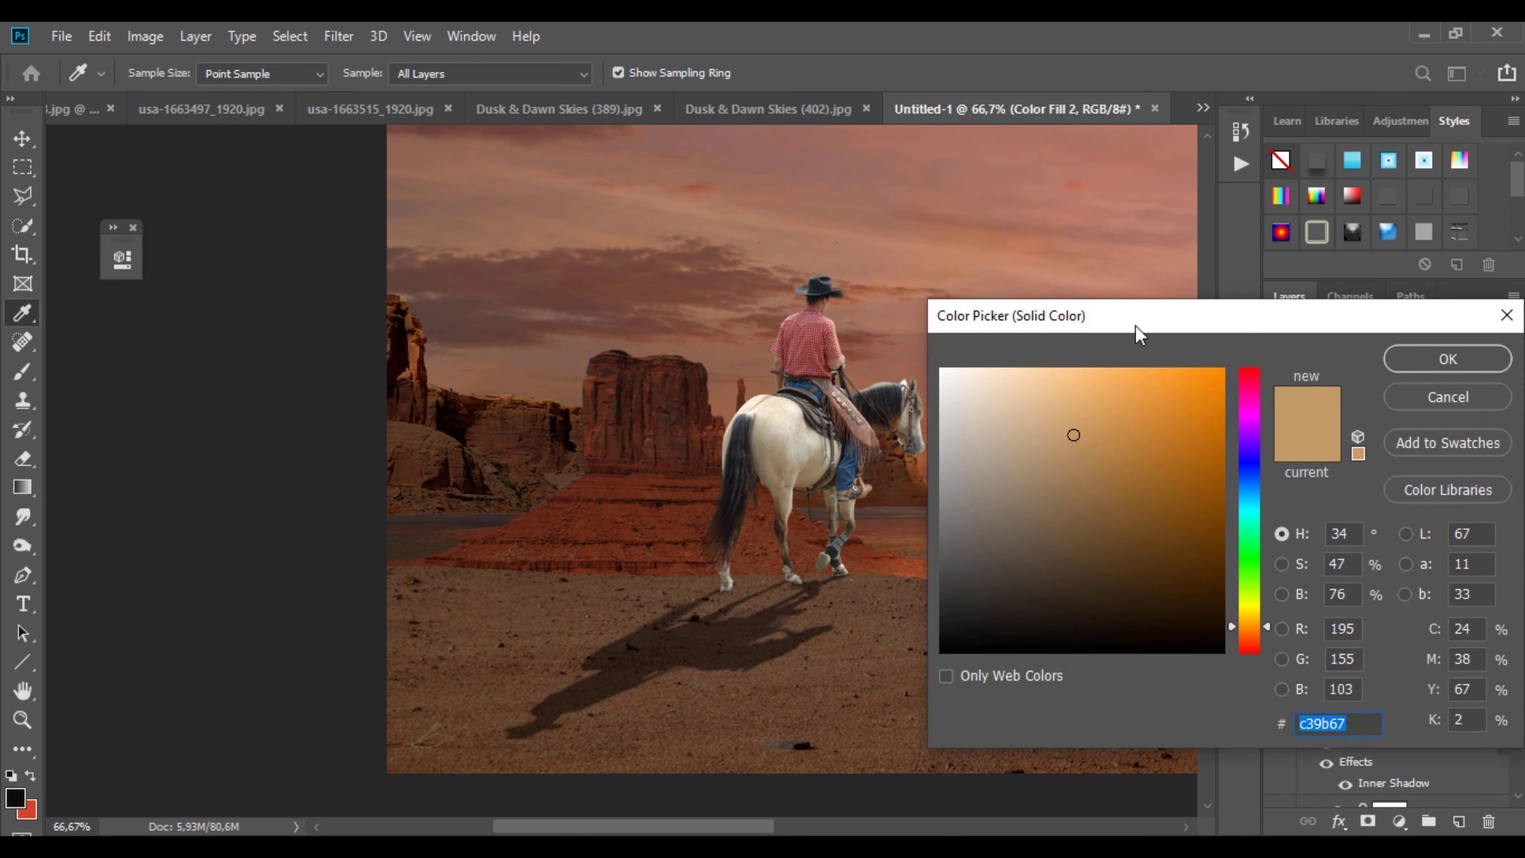
drag(1501, 463, 1317, 467)
click(1453, 512)
click(1374, 520)
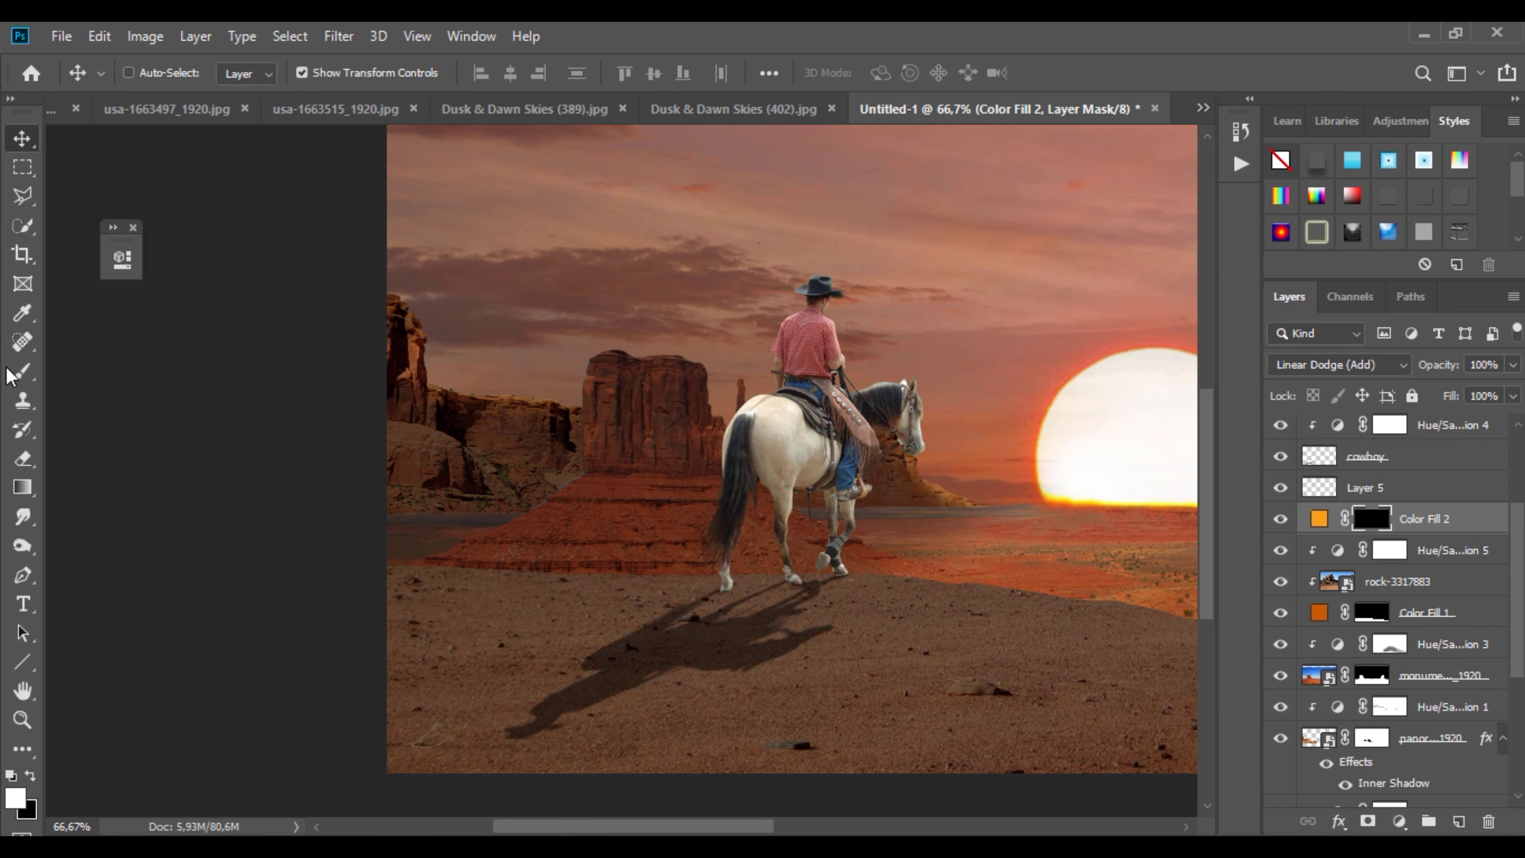
Step: Set up a flat 190 px brush and clip the orange fill layer to the foreground layers below
click(21, 372)
right_click(611, 421)
key(Return)
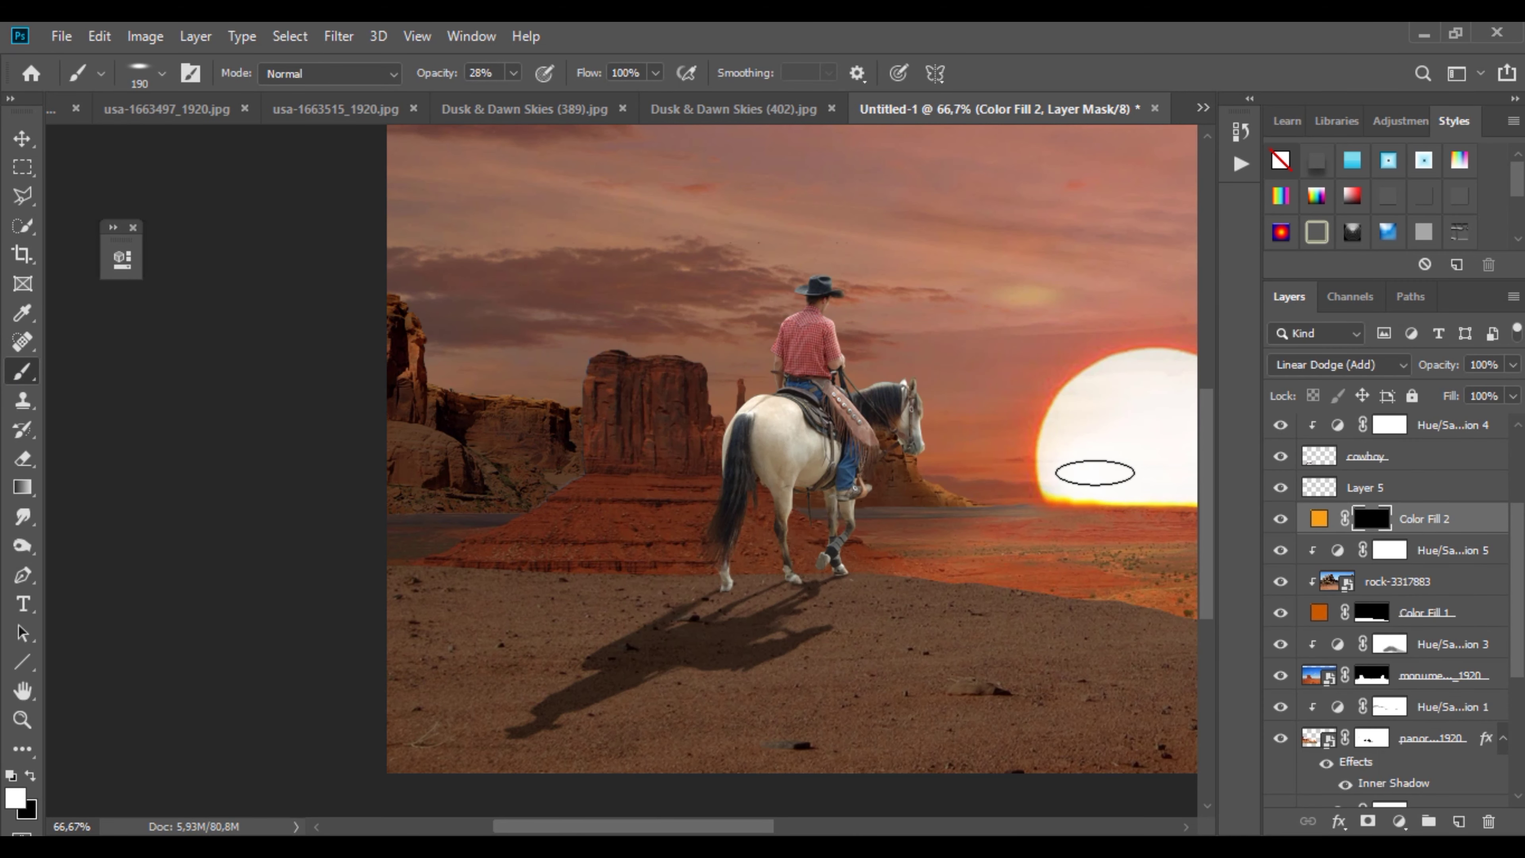
right_click(1442, 519)
click(1227, 450)
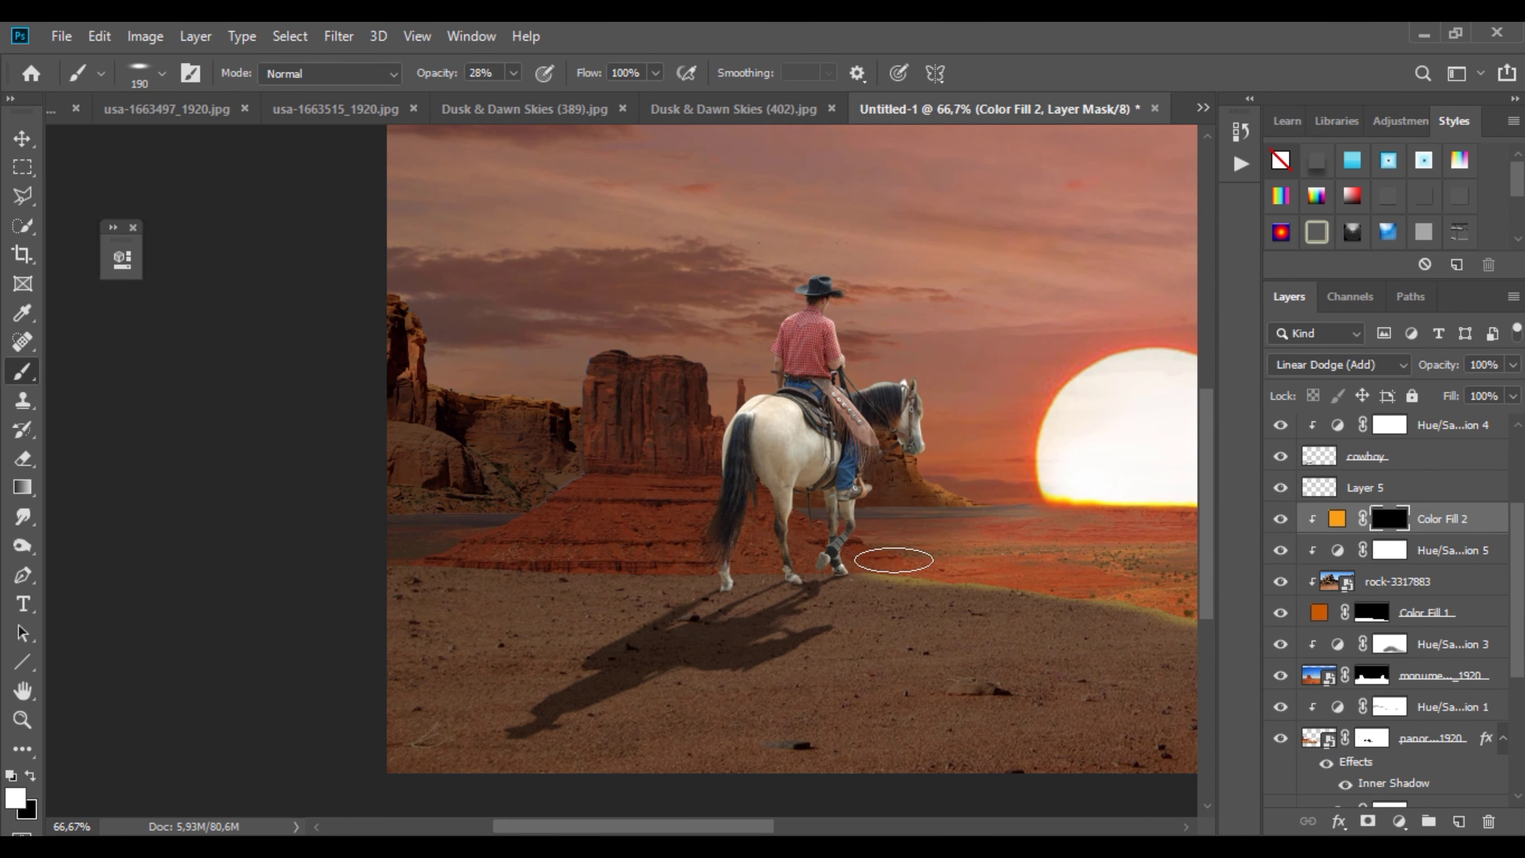
Step: Undo the last stroke, lower the brush opacity to 6% and paint soft light along the sand ridge
key(ctrl+z)
click(514, 74)
drag(511, 99, 491, 101)
drag(894, 562, 1097, 601)
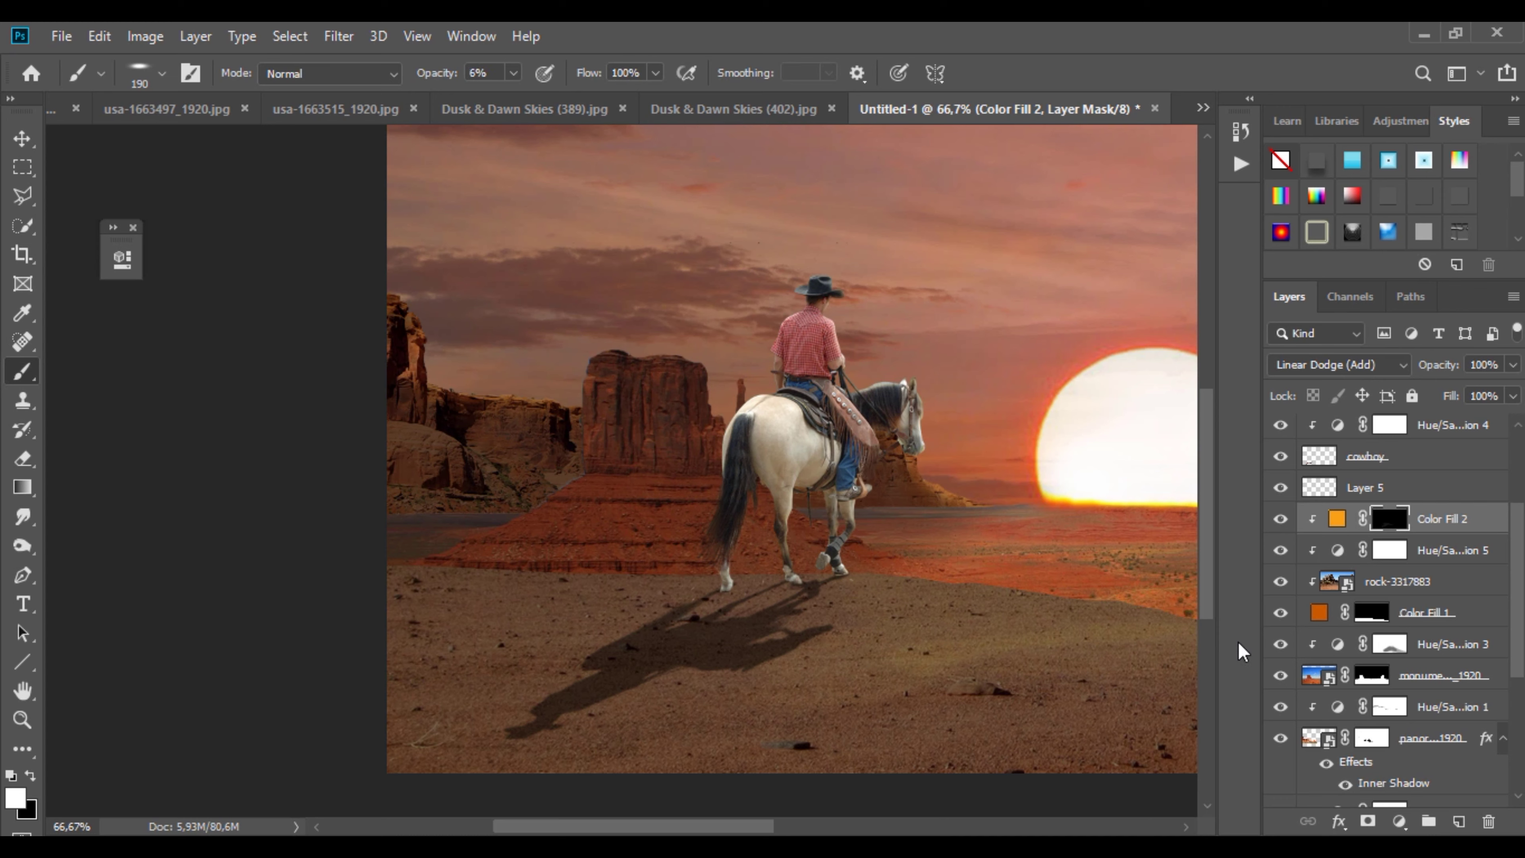
Step: Flip the rock-3317883 ground layer horizontally and apply the transformation
click(1392, 592)
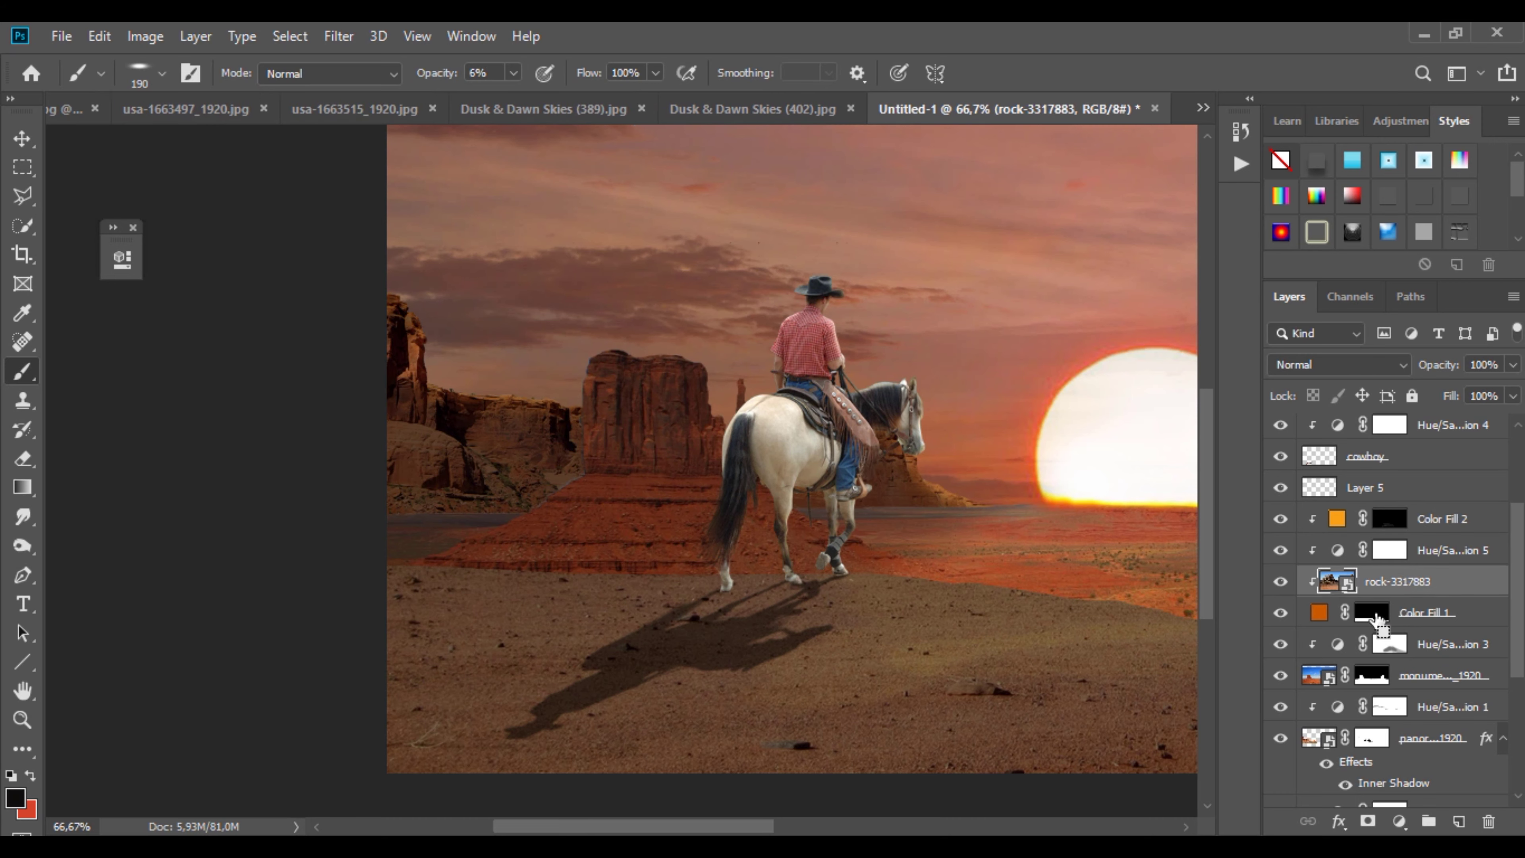
key(ctrl+t)
right_click(958, 507)
click(1041, 758)
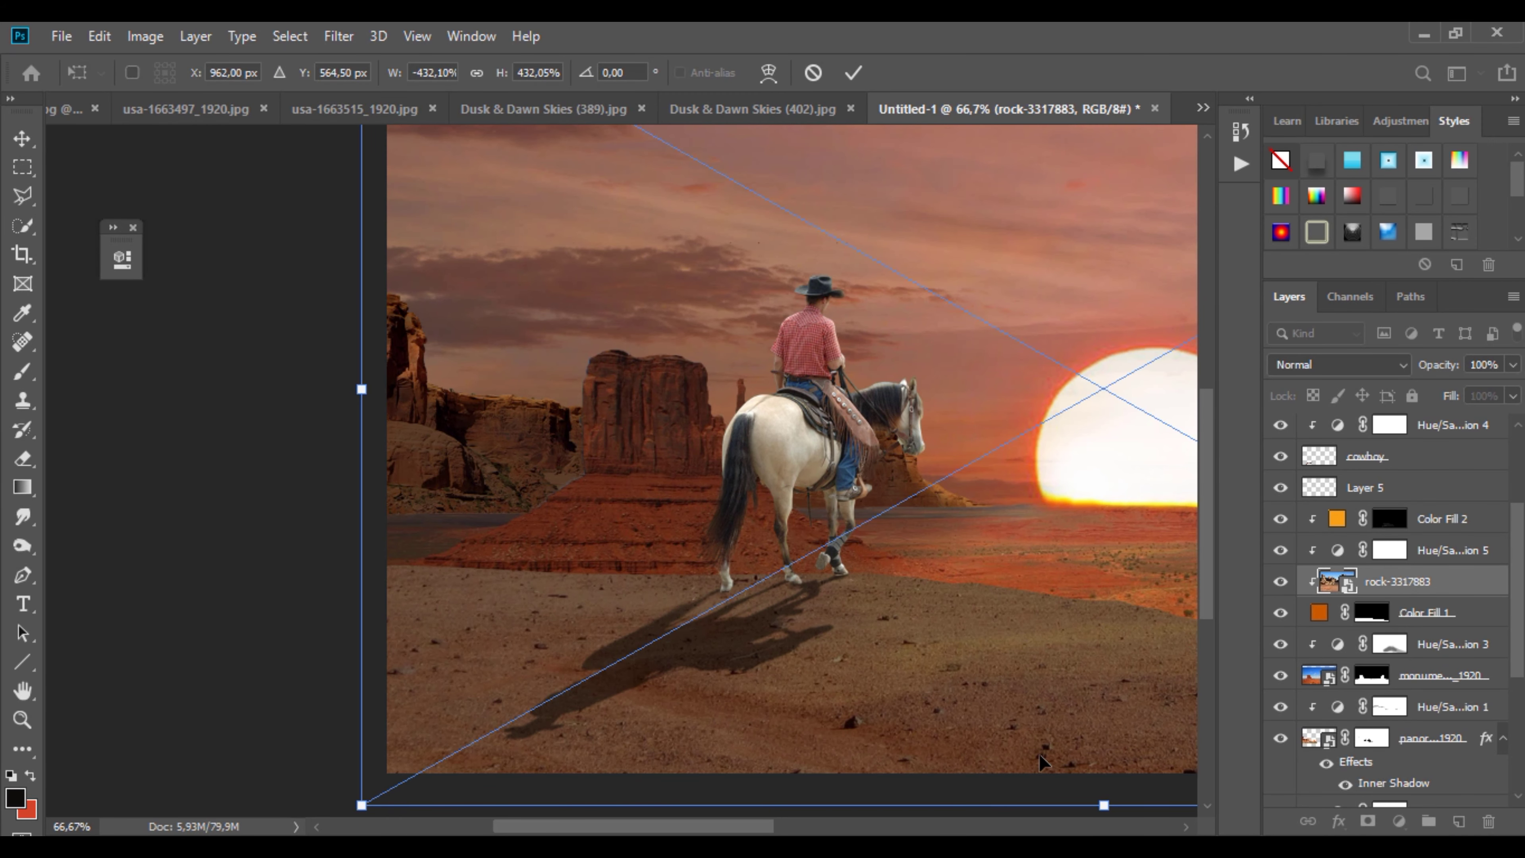
click(23, 168)
key(b)
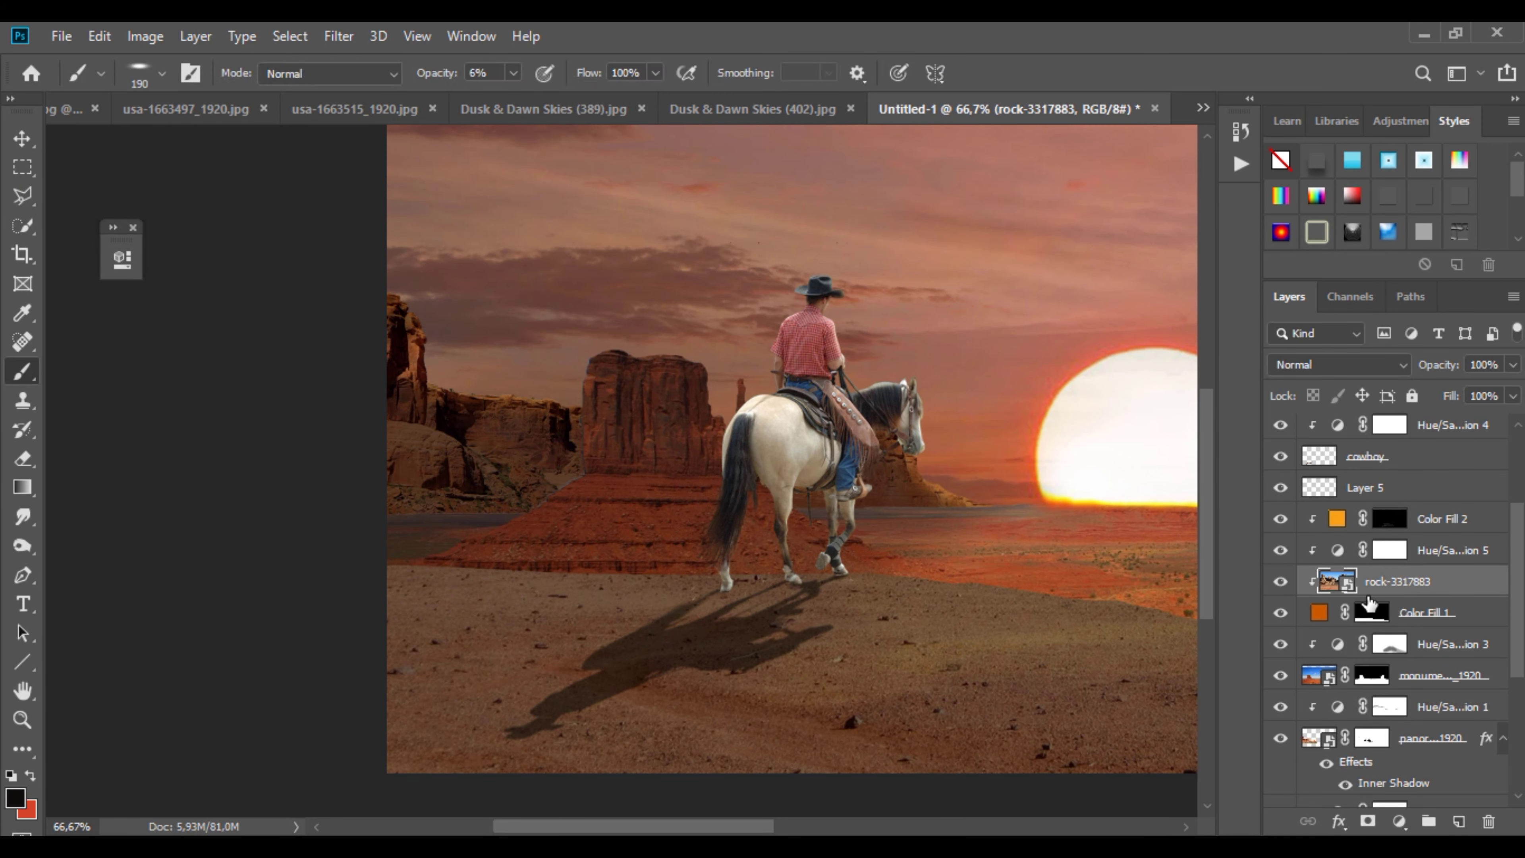
Step: Return to the orange fill's mask and paint more light along the sand ridge towards the skull
click(1386, 552)
click(1380, 522)
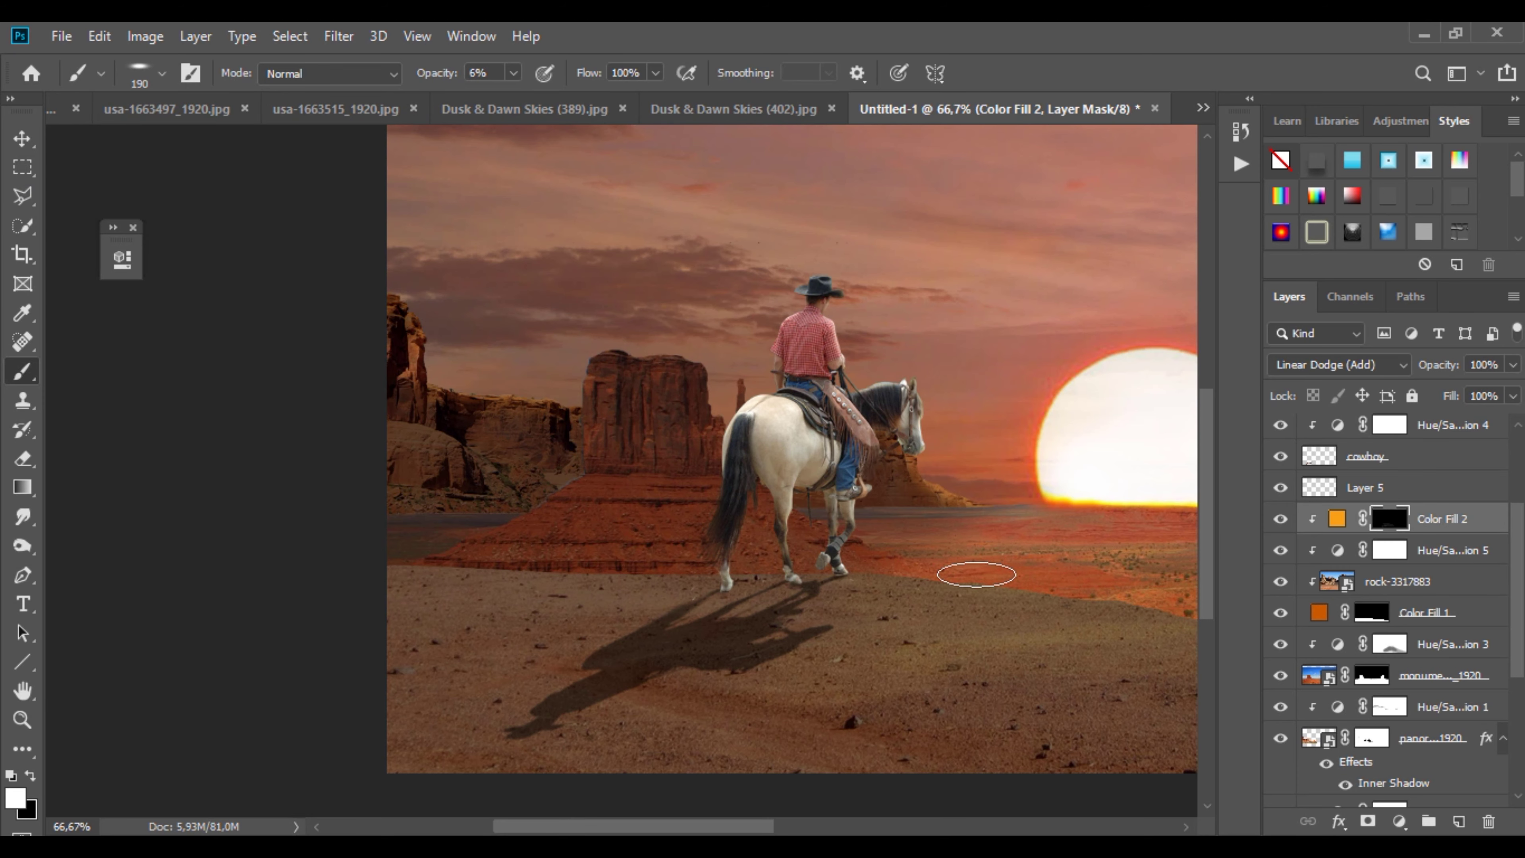
drag(1062, 602, 566, 543)
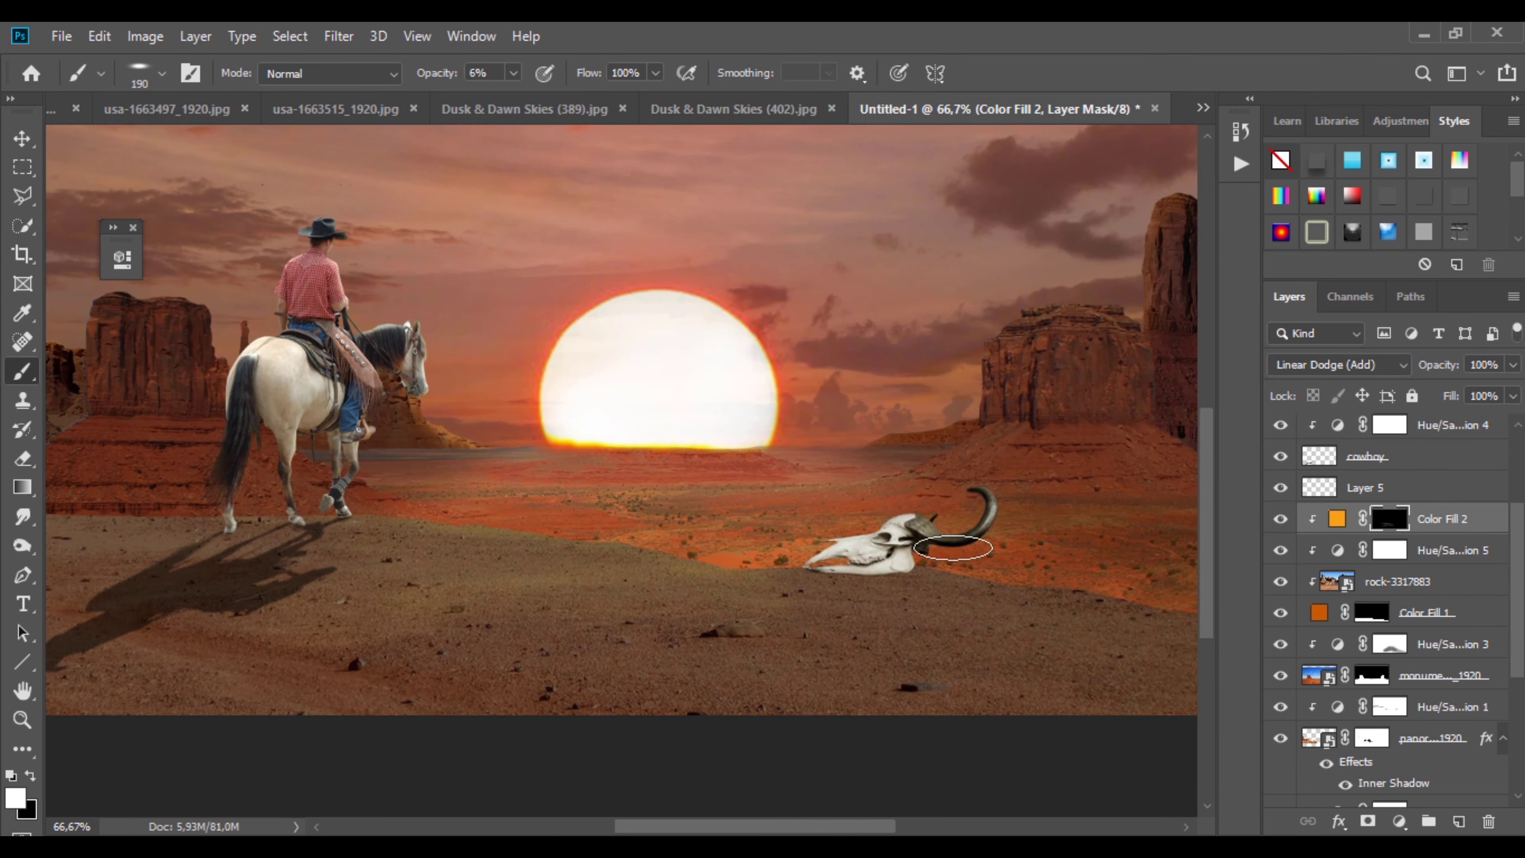
Step: Sample colours from the sunset scene and change the ridge light fill to a muted reddish tan
double_click(1338, 518)
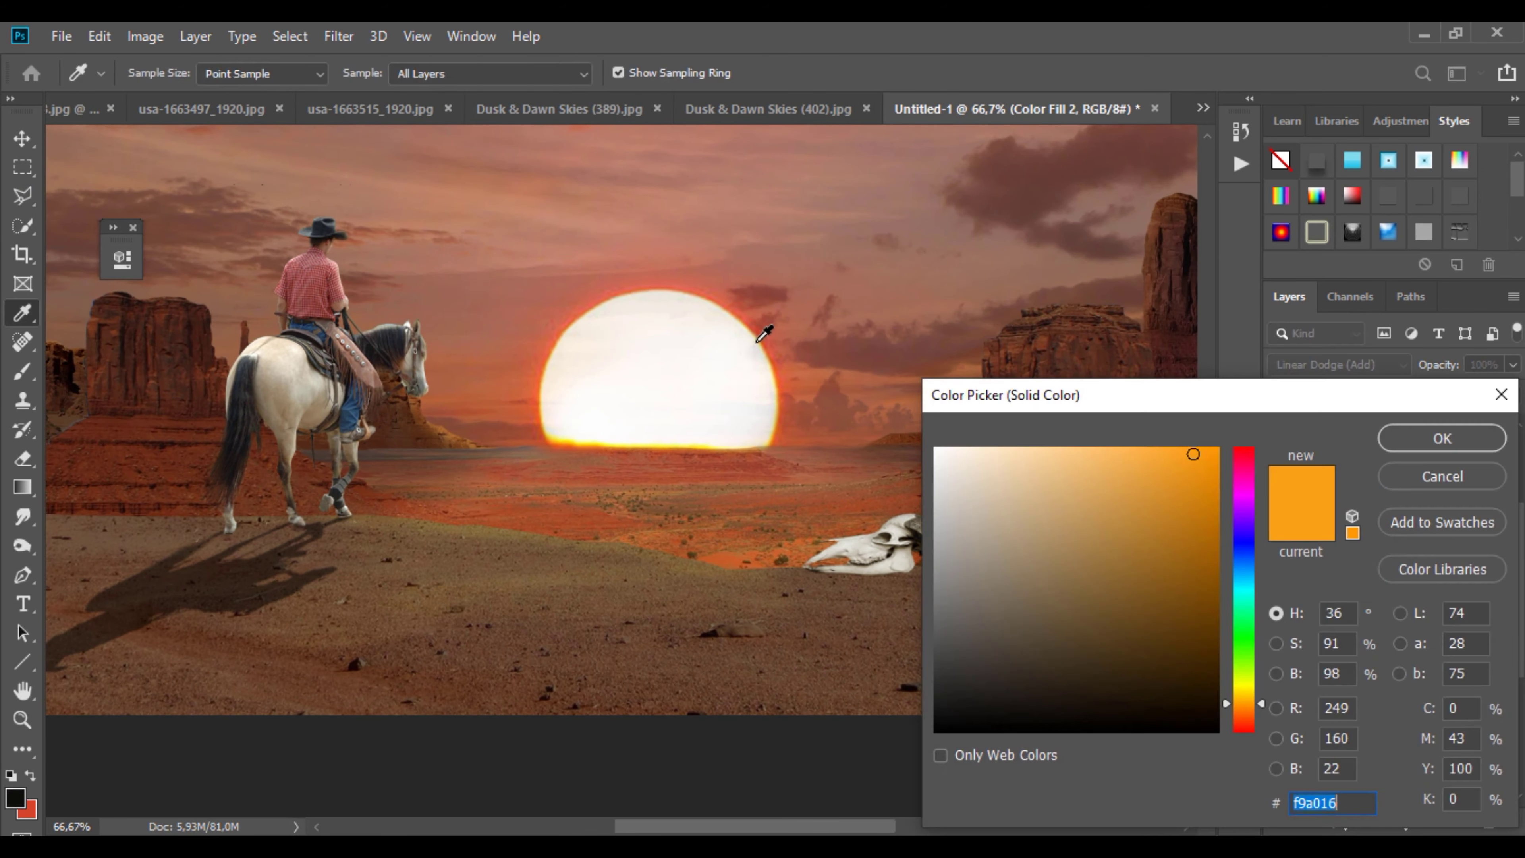
click(762, 325)
click(759, 329)
click(683, 444)
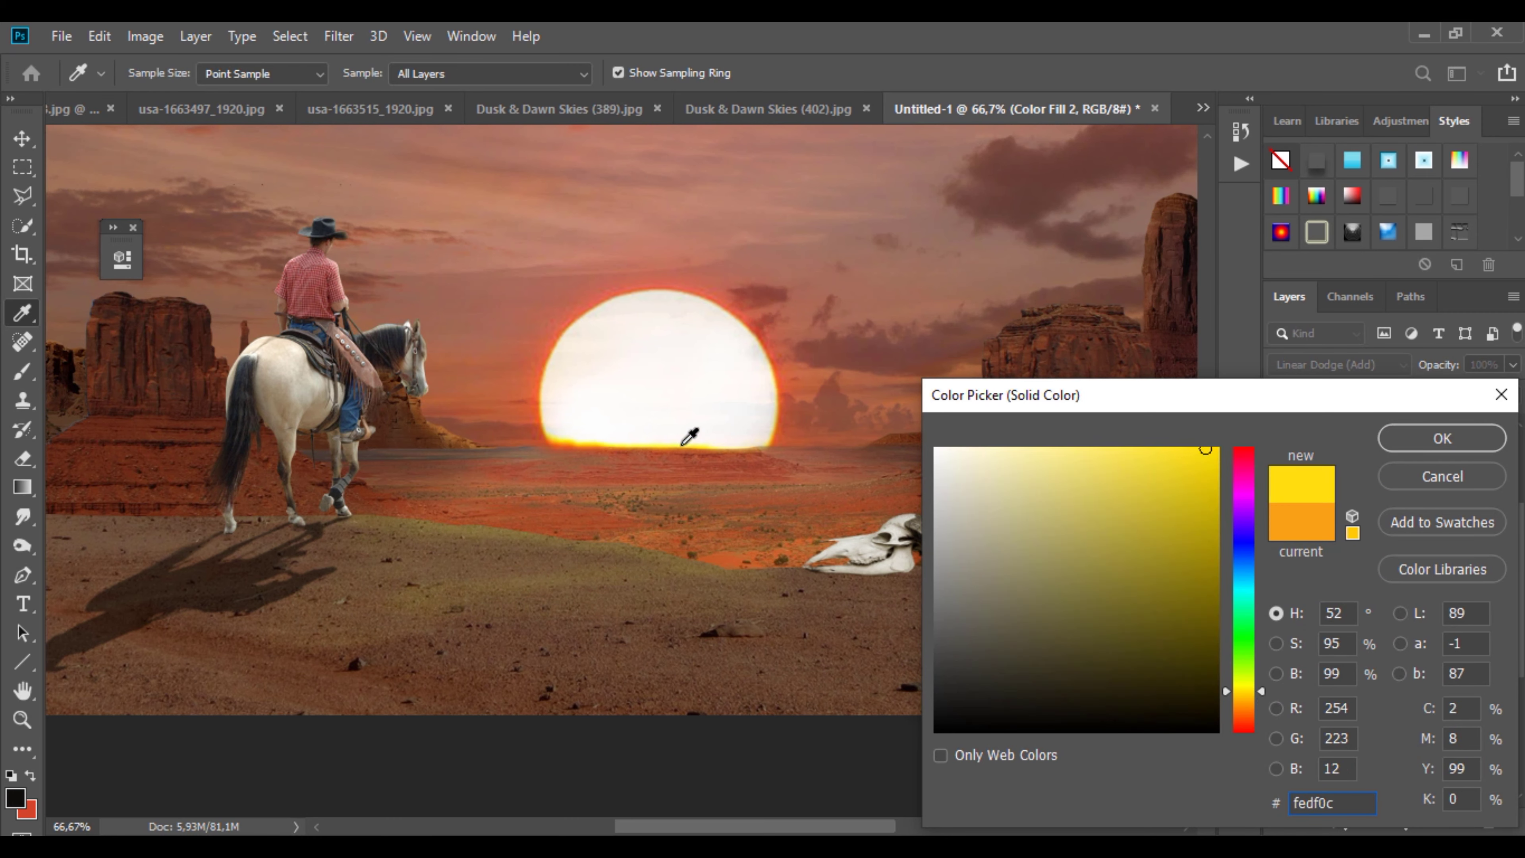
click(788, 492)
drag(1085, 530, 1060, 520)
key(Return)
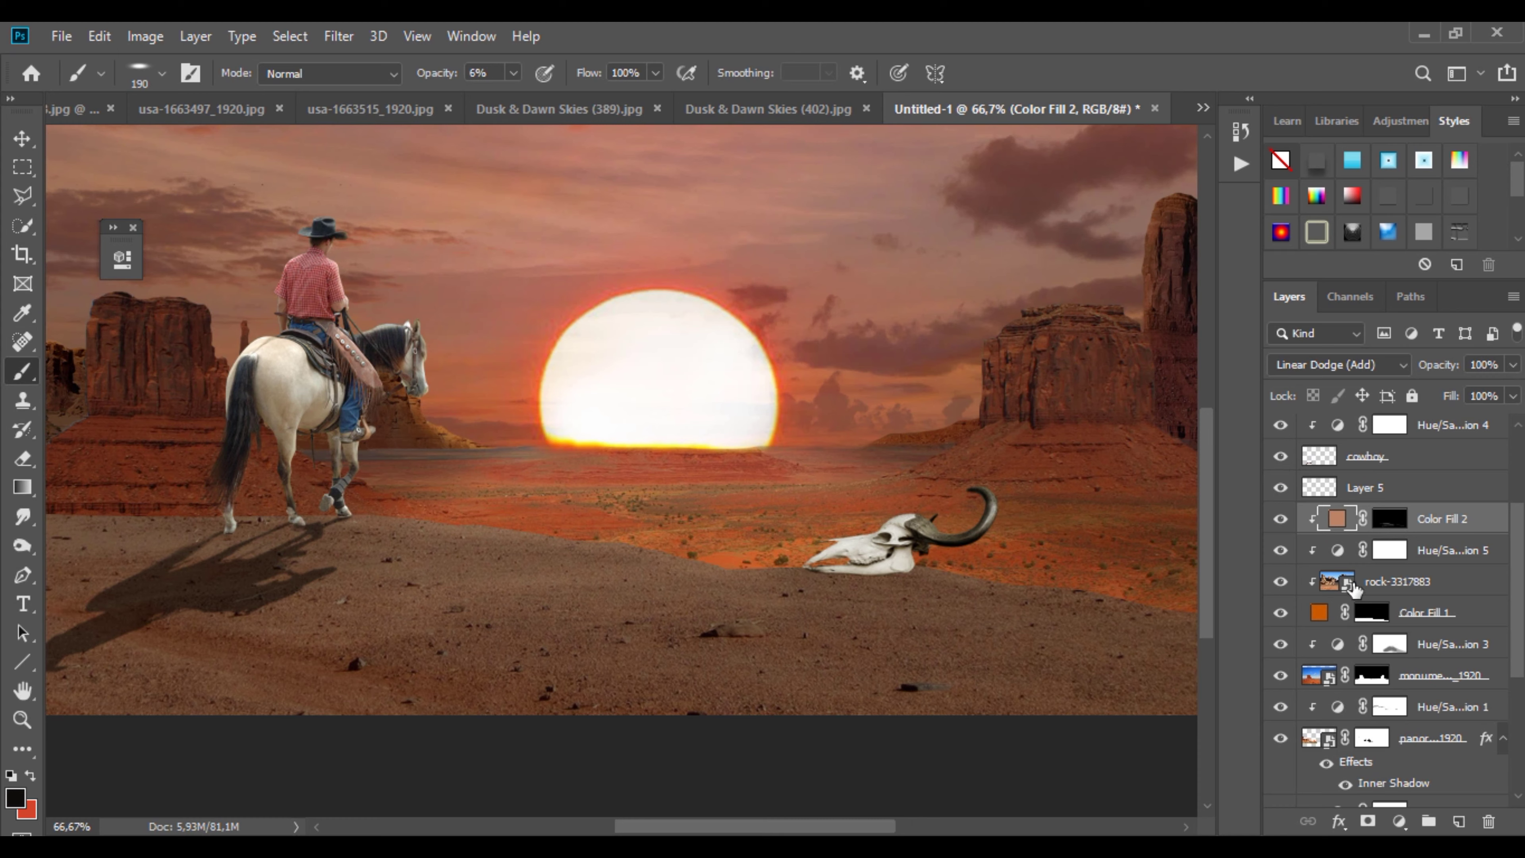
Step: Toggle the visibility of several layers on and off to check their effect on the composite
scroll(1355, 588, up, 2)
click(1281, 520)
click(1281, 521)
click(1281, 582)
click(1281, 581)
click(1281, 429)
click(1282, 429)
click(1282, 447)
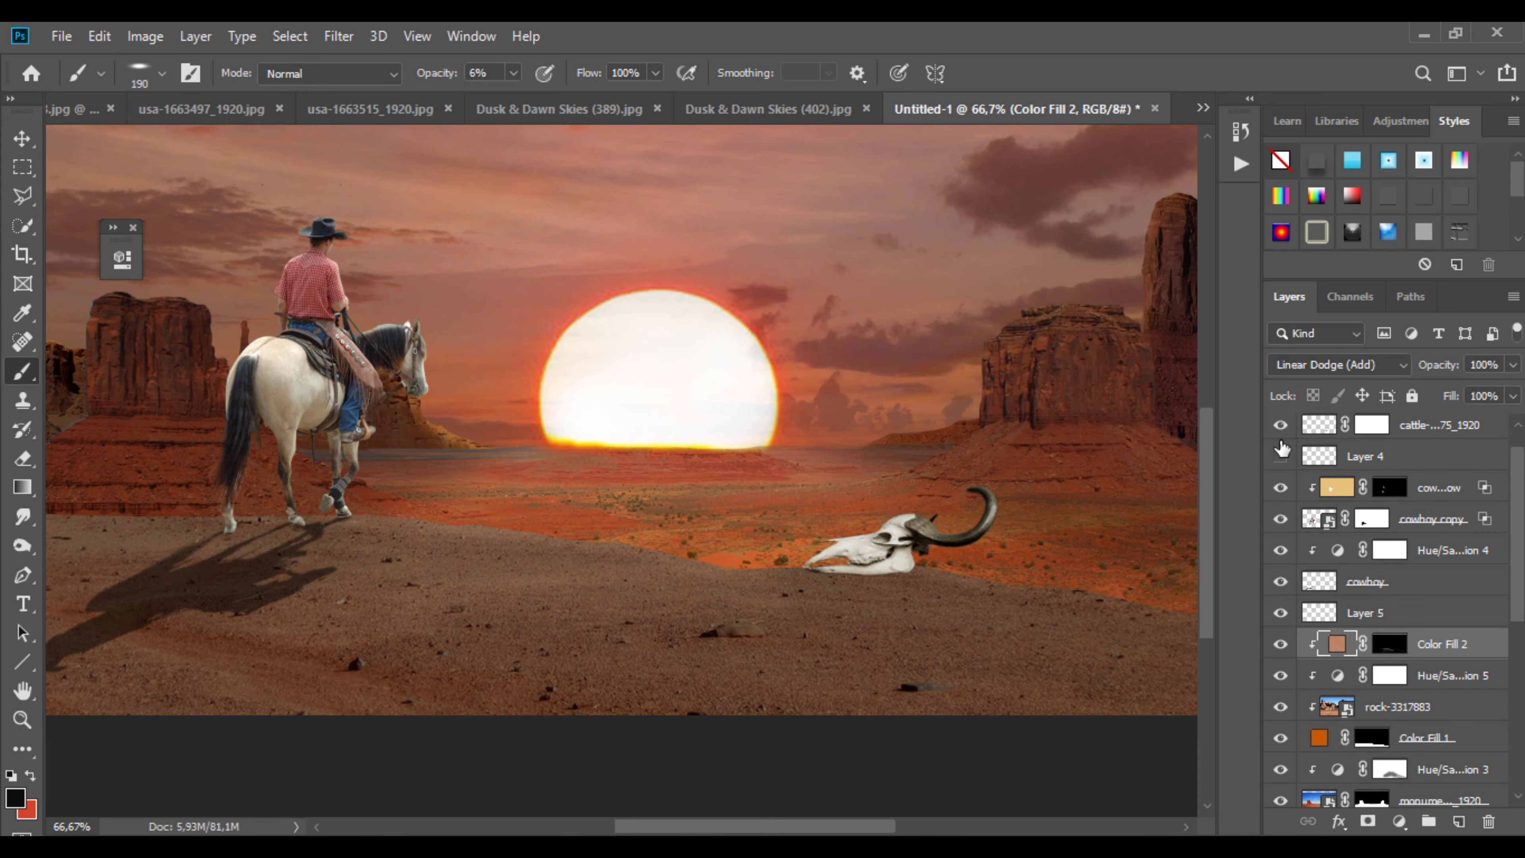
click(1281, 451)
Step: Create a new empty layer directly below the cattle skull layer
click(1425, 480)
click(1415, 460)
key(ctrl+shift+alt+n)
scroll(896, 593, up, 3)
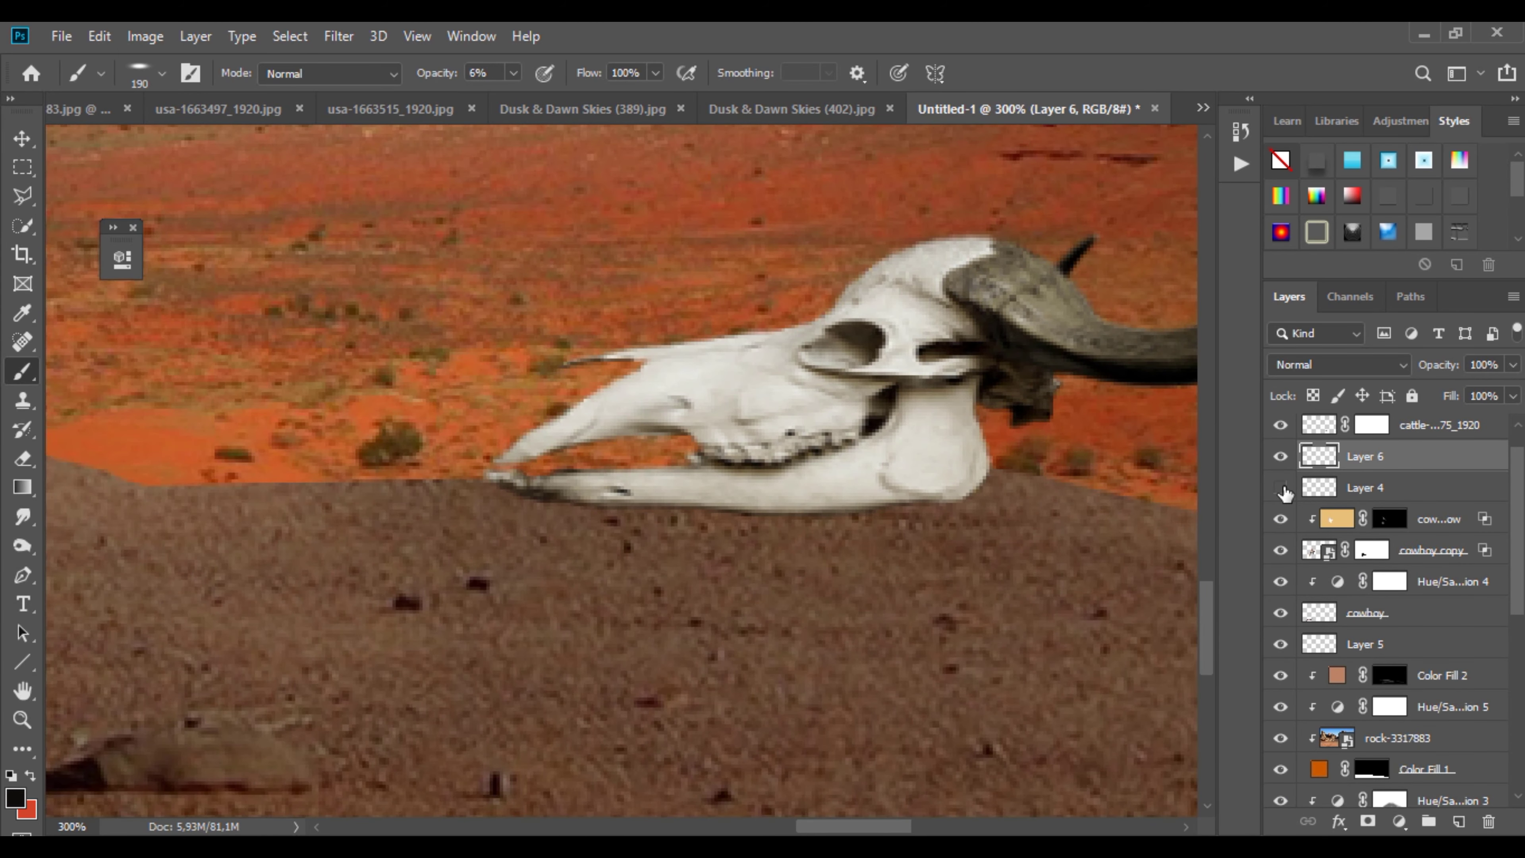
Step: Roughen the skull's lower edge on its layer mask with a 9 px textured brush at 100% opacity
click(1365, 431)
right_click(907, 518)
click(1057, 645)
scroll(883, 678, down, 2)
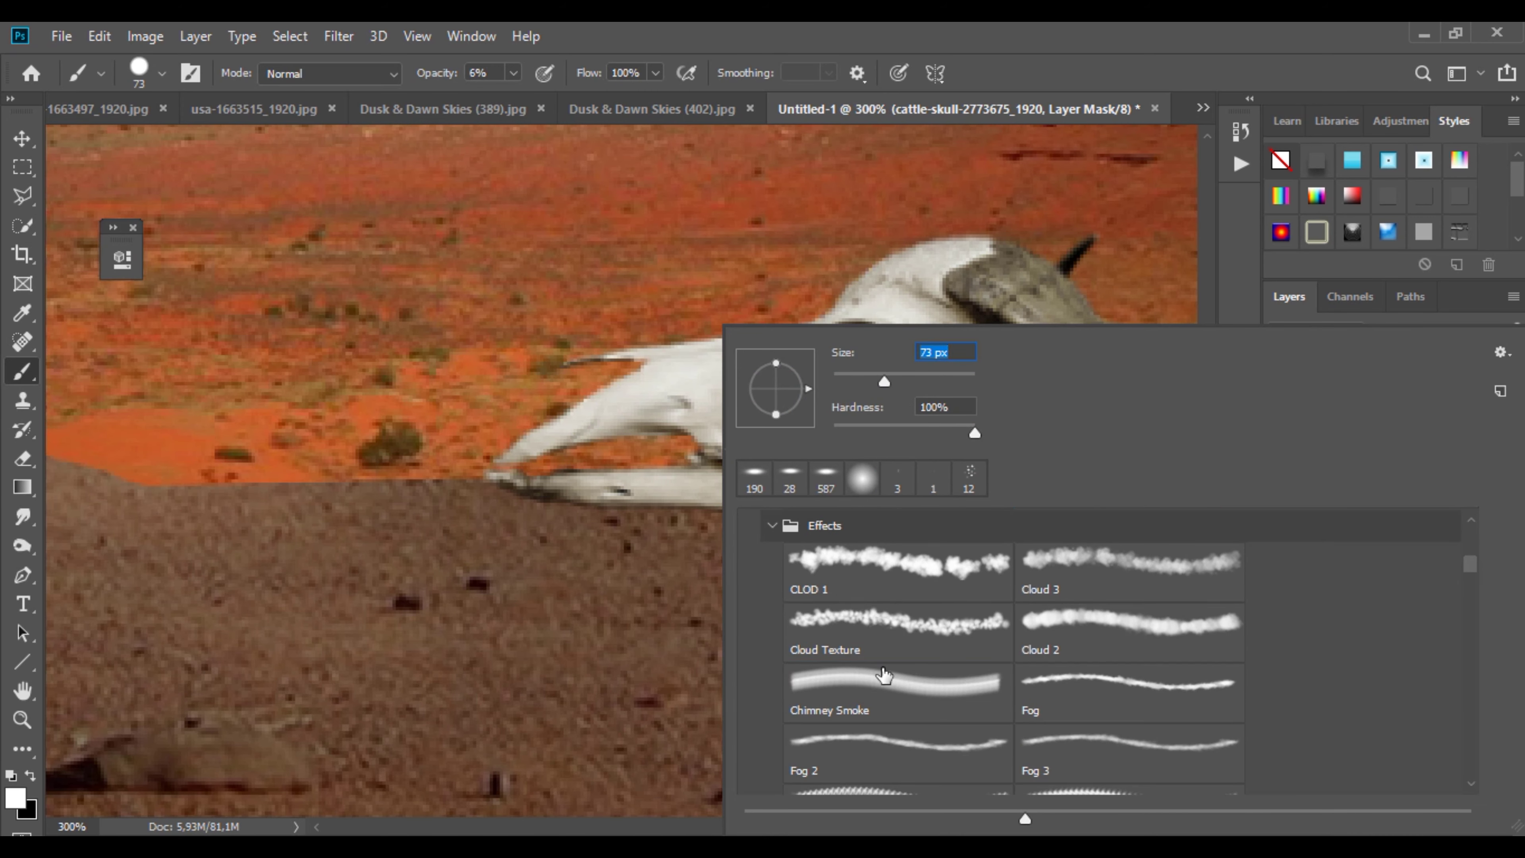
click(881, 640)
click(650, 539)
mouse_move(513, 73)
mouse_down()
mouse_move(565, 106)
mouse_move(629, 106)
mouse_up()
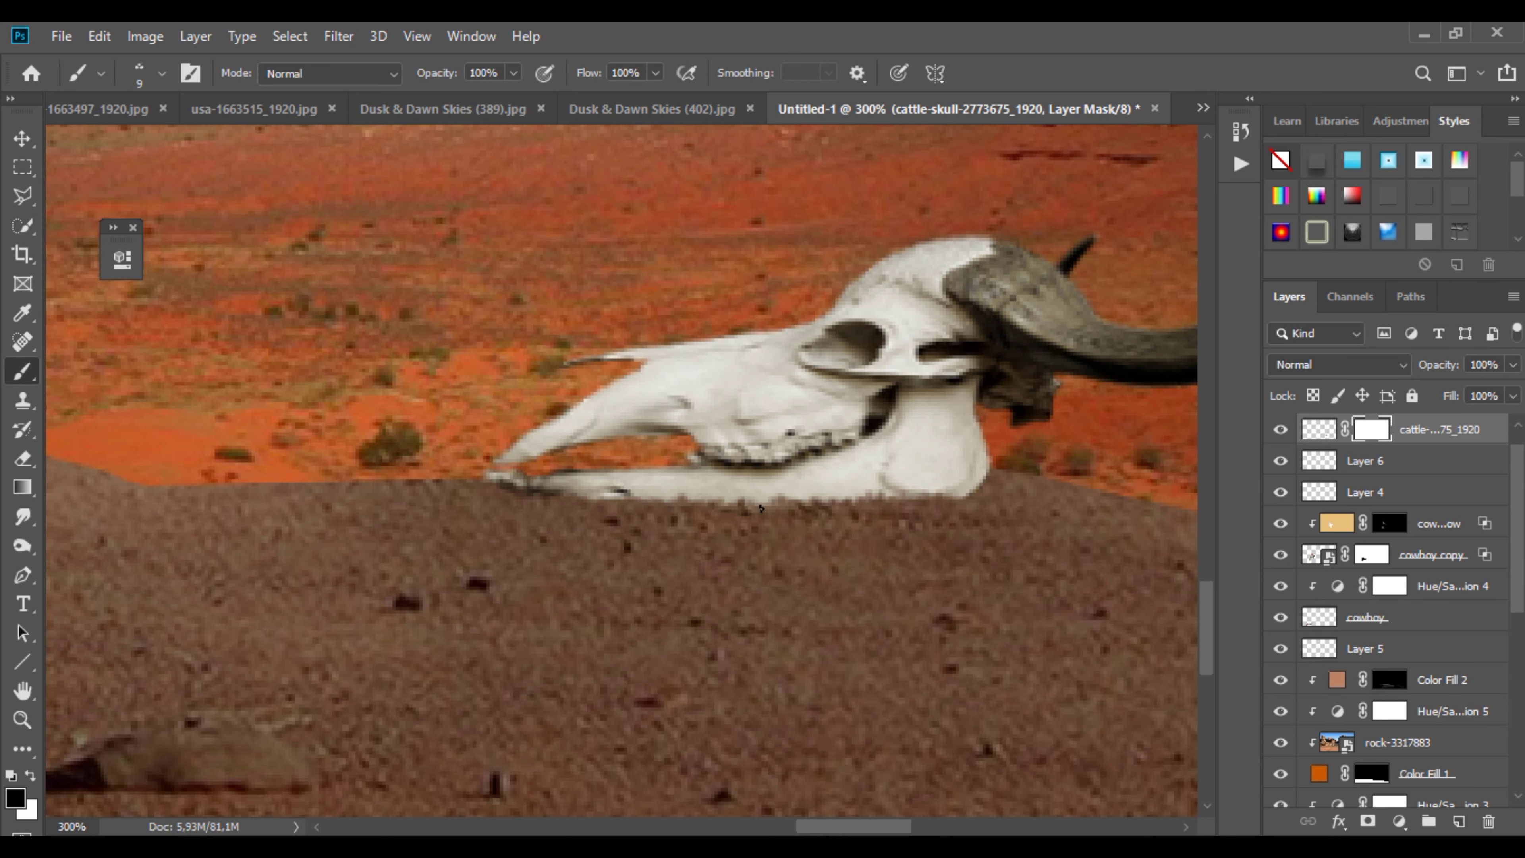
drag(961, 496, 841, 492)
Step: Enlarge the textured brush to 15 px and mask more of the jaw's base into the sand
right_click(814, 514)
click(839, 385)
key(Return)
drag(691, 494, 731, 503)
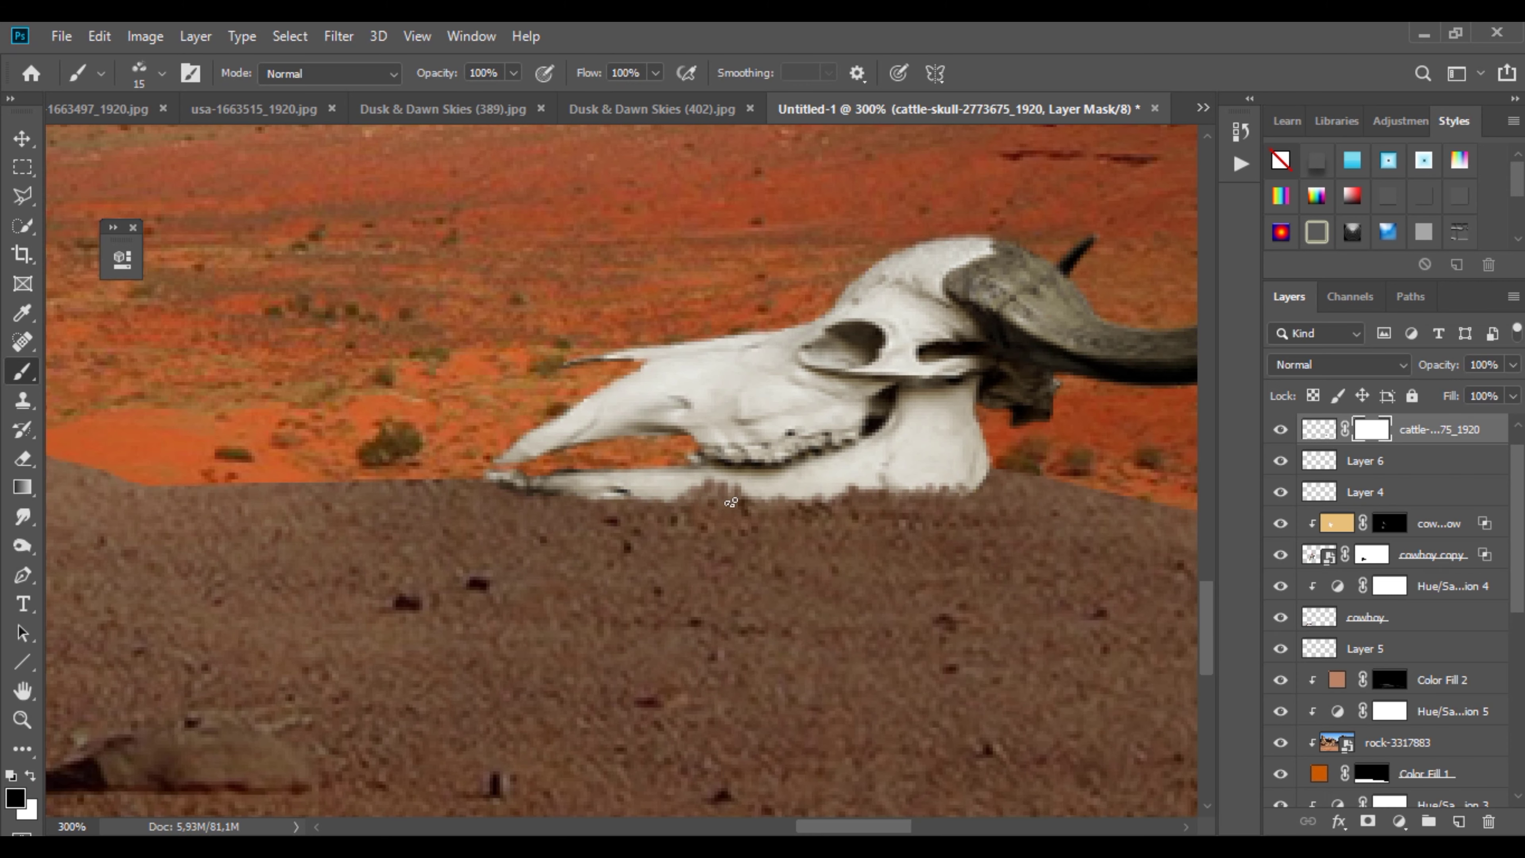
Step: Create another layer below the skull and set up the "shadow" brush at 31 px and 29% opacity
click(1354, 472)
key(ctrl+shift+alt+n)
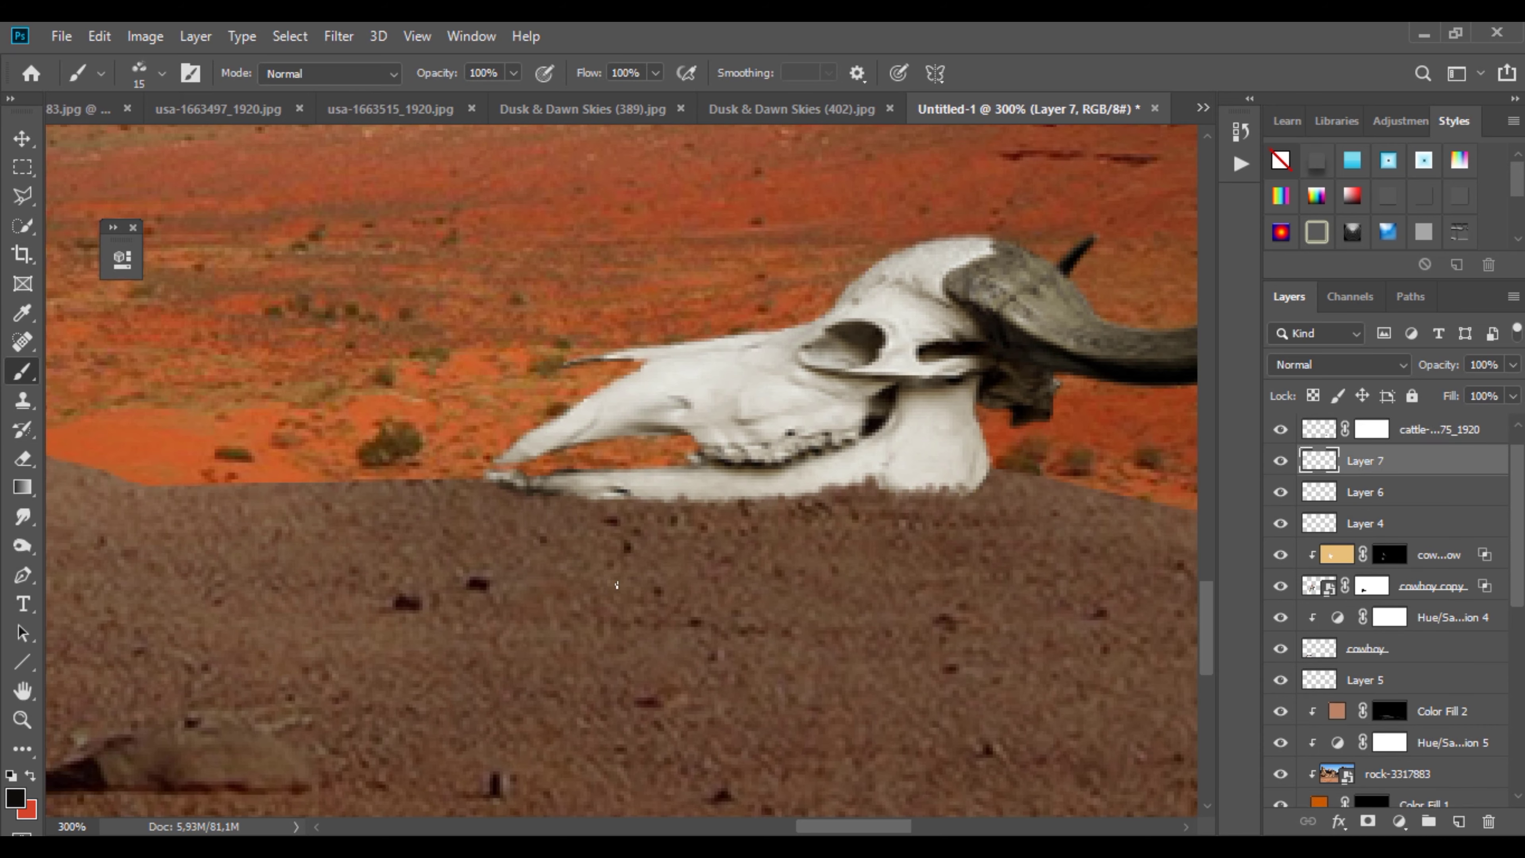
right_click(625, 583)
scroll(758, 720, up, 5)
click(763, 604)
text(31)
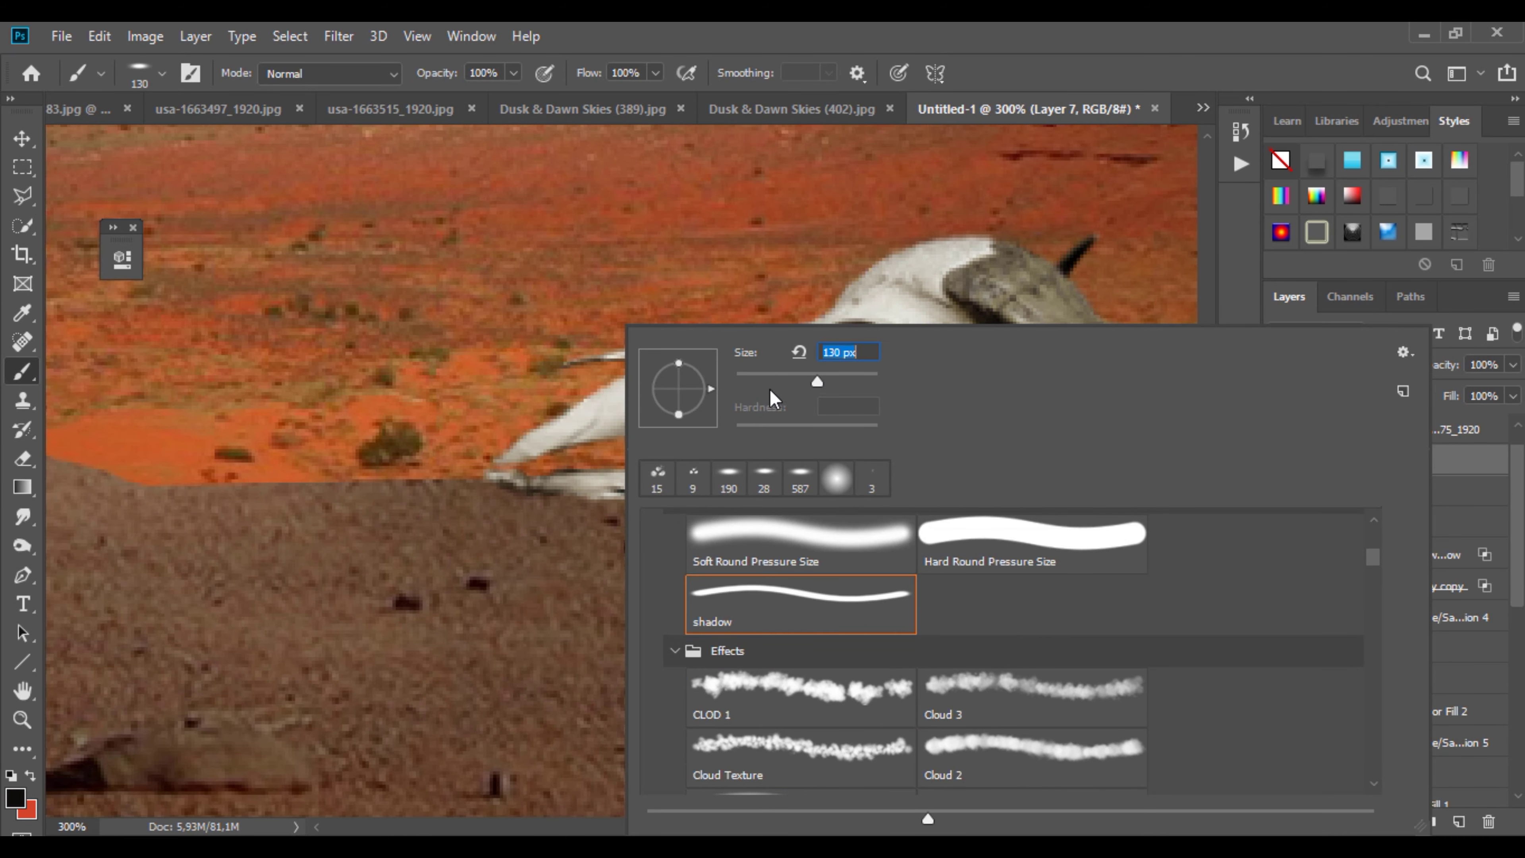
key(Return)
click(514, 74)
click(439, 99)
Step: Paint a soft black shadow on the sand beneath the skull's jaw with the 31 px shadow brush at 29% opacity
mouse_move(960, 497)
mouse_down()
mouse_move(852, 486)
mouse_move(698, 519)
mouse_move(547, 501)
mouse_move(714, 527)
mouse_move(699, 543)
mouse_move(961, 509)
mouse_move(948, 543)
mouse_up()
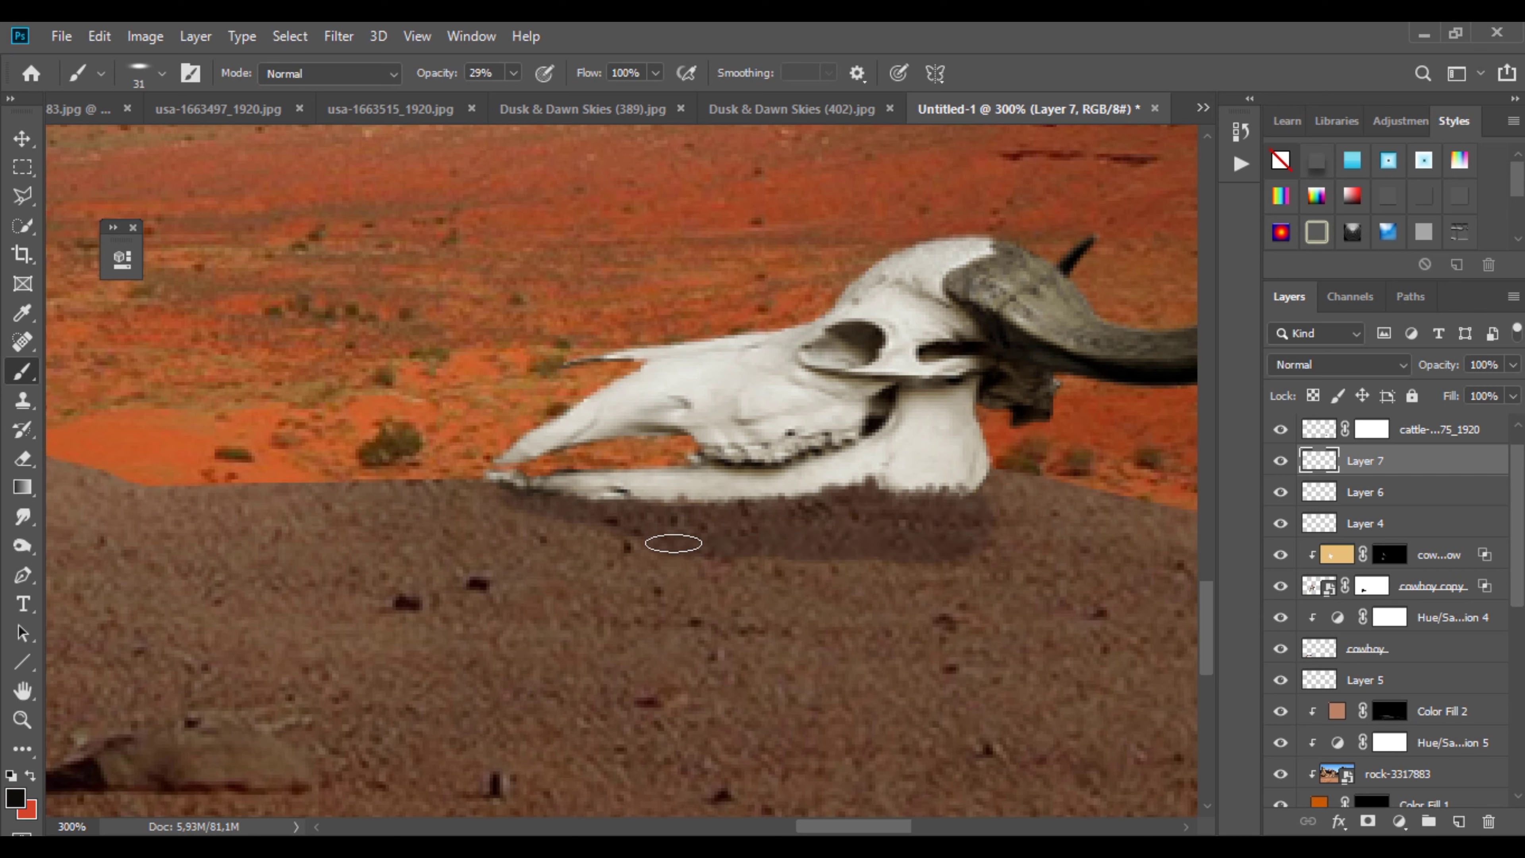
key(ctrl+z)
drag(480, 501, 670, 493)
drag(954, 489, 664, 499)
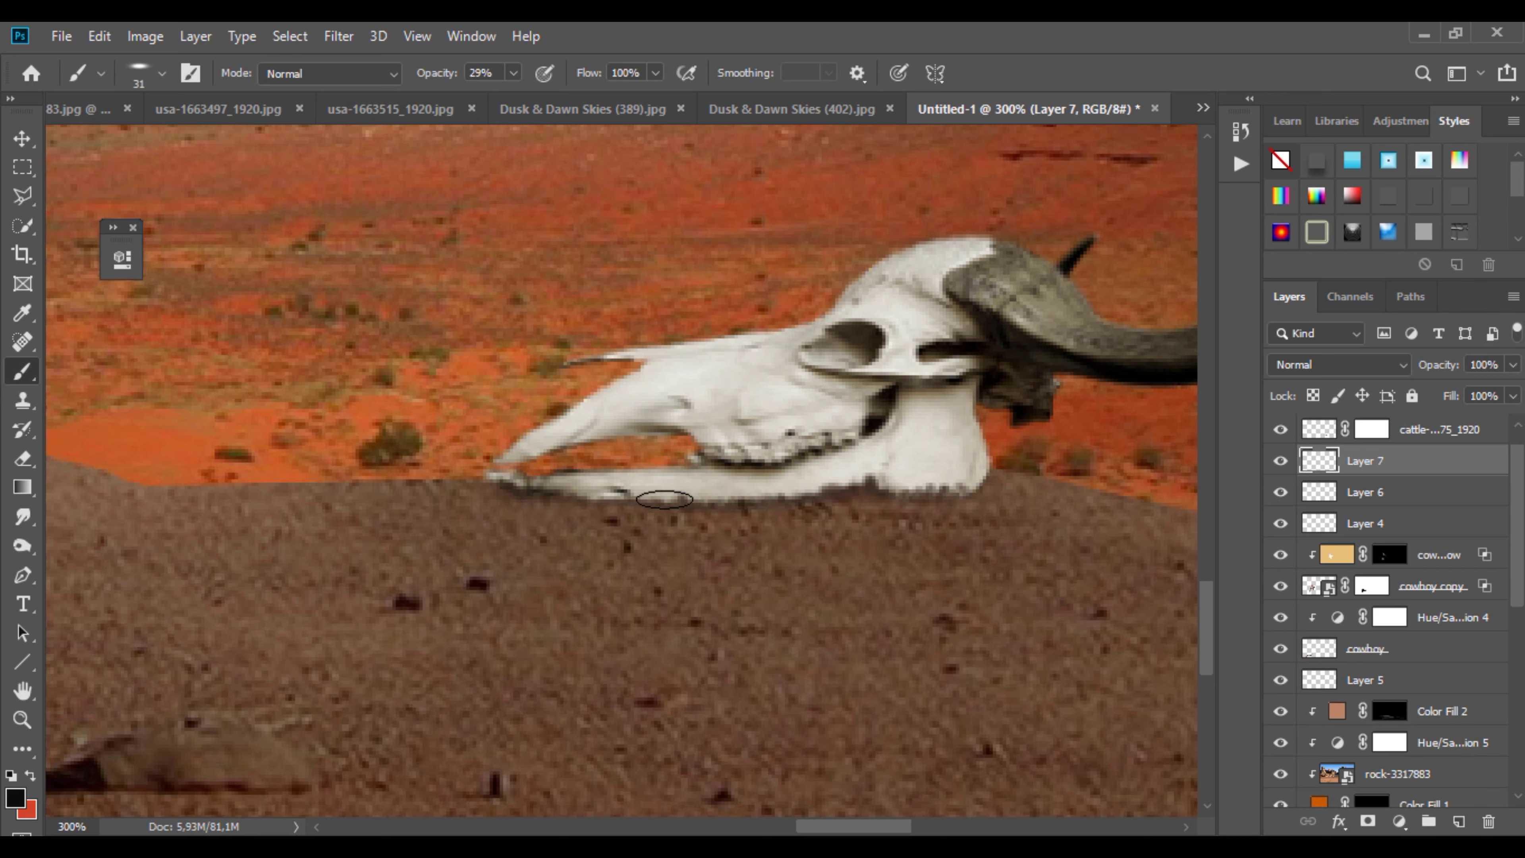
mouse_move(963, 494)
mouse_down()
mouse_move(930, 520)
mouse_move(802, 542)
mouse_move(826, 506)
mouse_move(648, 541)
mouse_move(891, 542)
mouse_up()
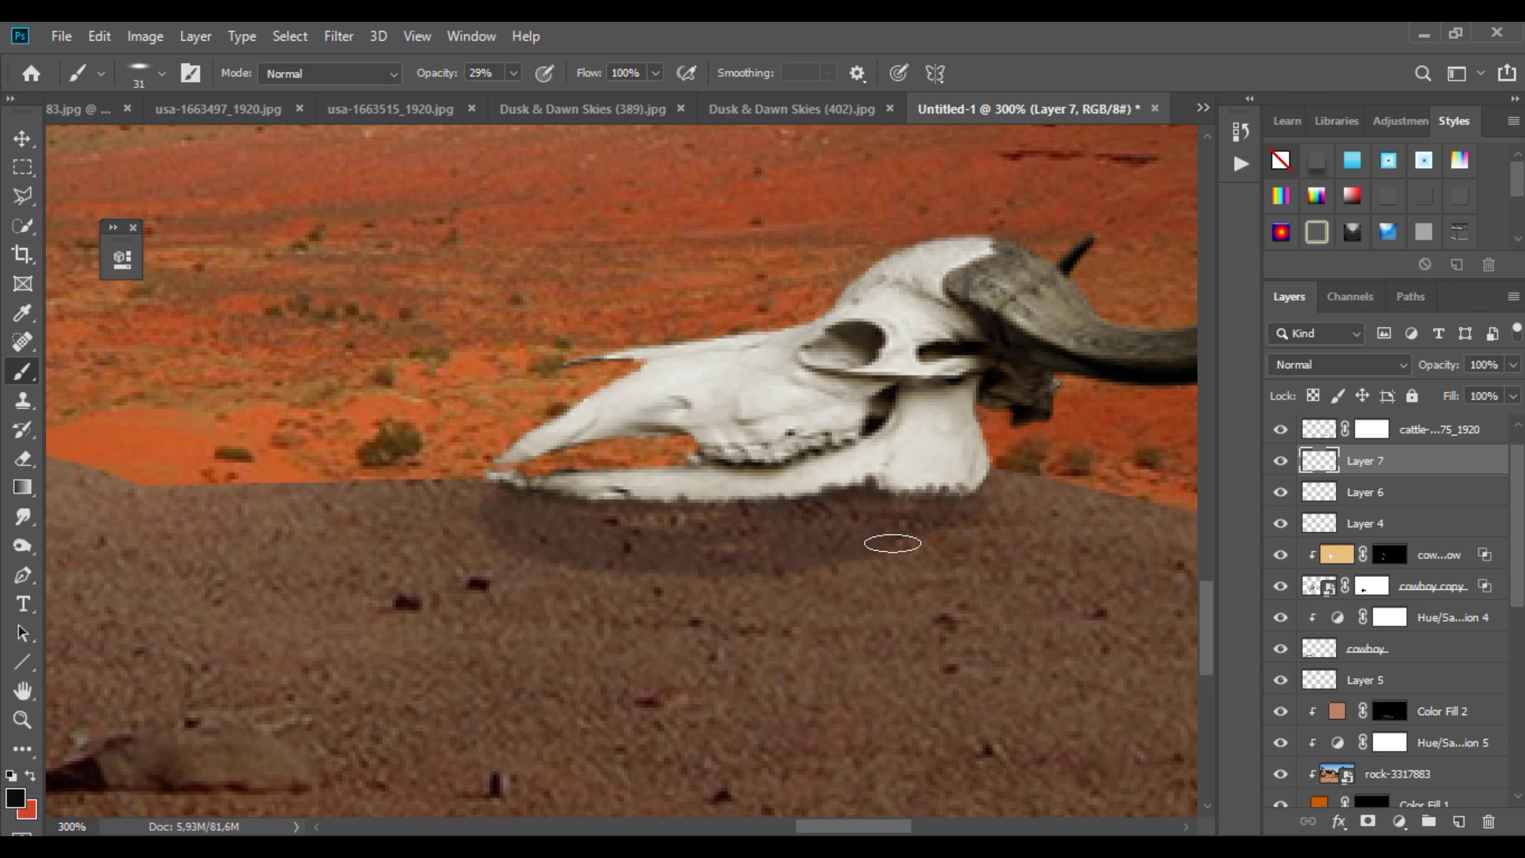
key(ctrl+z)
mouse_move(488, 495)
mouse_down()
mouse_move(657, 545)
mouse_move(936, 572)
mouse_move(971, 543)
mouse_up()
scroll(933, 525, down, 2)
scroll(971, 543, up, 3)
Step: Extend the shadow across the sand below the horn at 14% brush opacity and 55% flow, and reduce the shadow layer's opacity
mouse_move(756, 443)
mouse_down()
mouse_move(725, 488)
mouse_move(1021, 544)
mouse_move(483, 521)
mouse_move(318, 466)
mouse_up()
drag(588, 73, 414, 72)
mouse_move(805, 548)
mouse_down()
mouse_move(1007, 566)
mouse_move(1132, 537)
mouse_up()
click(1512, 365)
drag(1516, 390, 1446, 390)
click(597, 462)
Step: Clip a Hue/Saturation adjustment to the cattle skull layer and darken the skull with it
click(1417, 429)
click(1280, 429)
click(1280, 429)
scroll(1345, 493, up, 1)
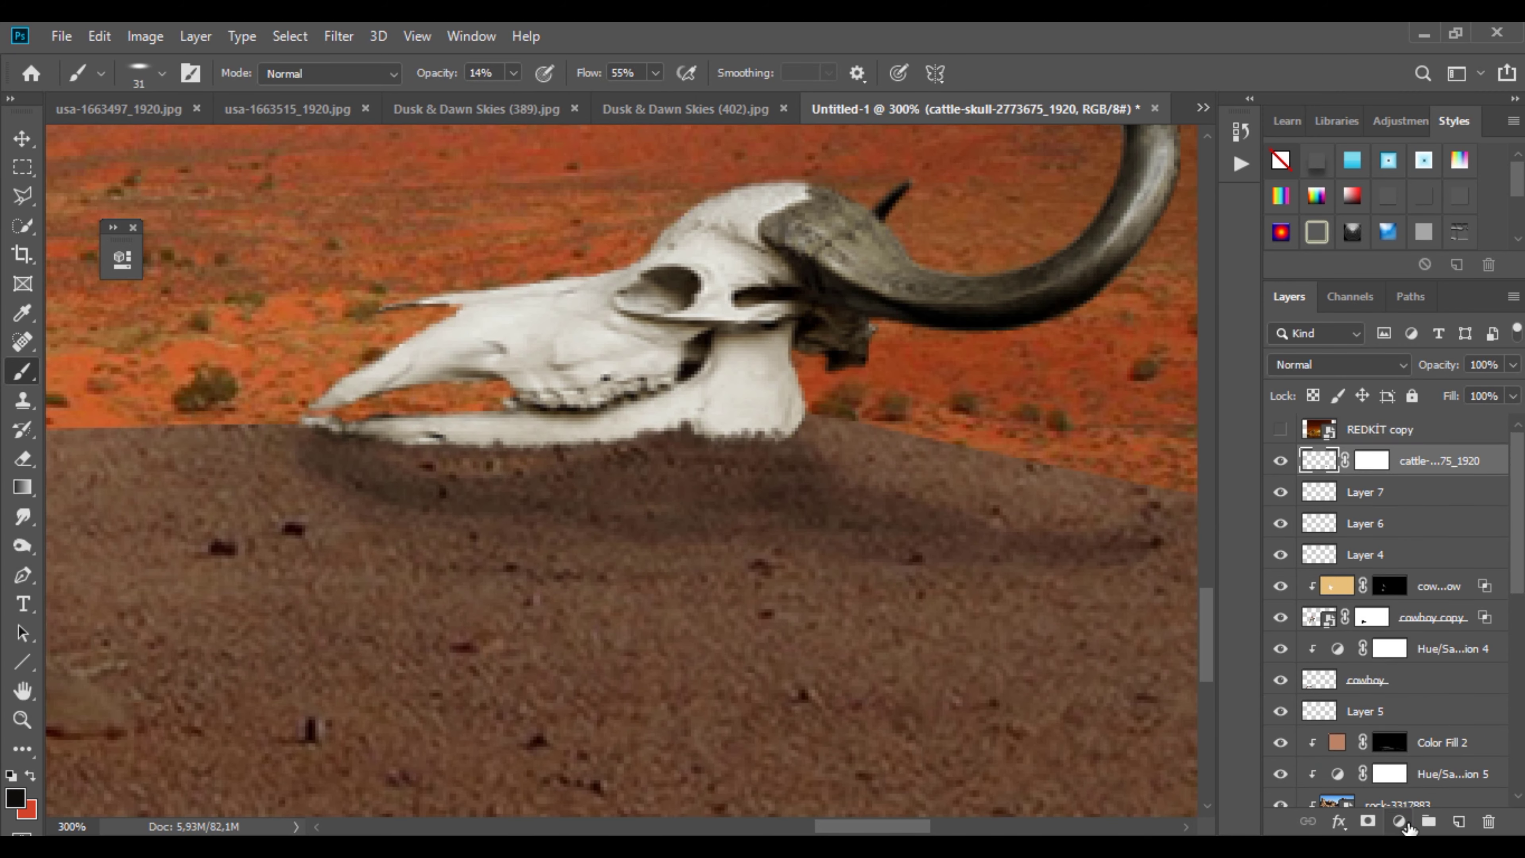
click(1400, 821)
click(1393, 609)
alt+click(1424, 476)
drag(294, 497, 226, 500)
click(421, 251)
Step: Brush black on the Hue/Saturation mask along the skull's upper edges, raising the brush opacity from 14% to 65%
drag(553, 287, 328, 398)
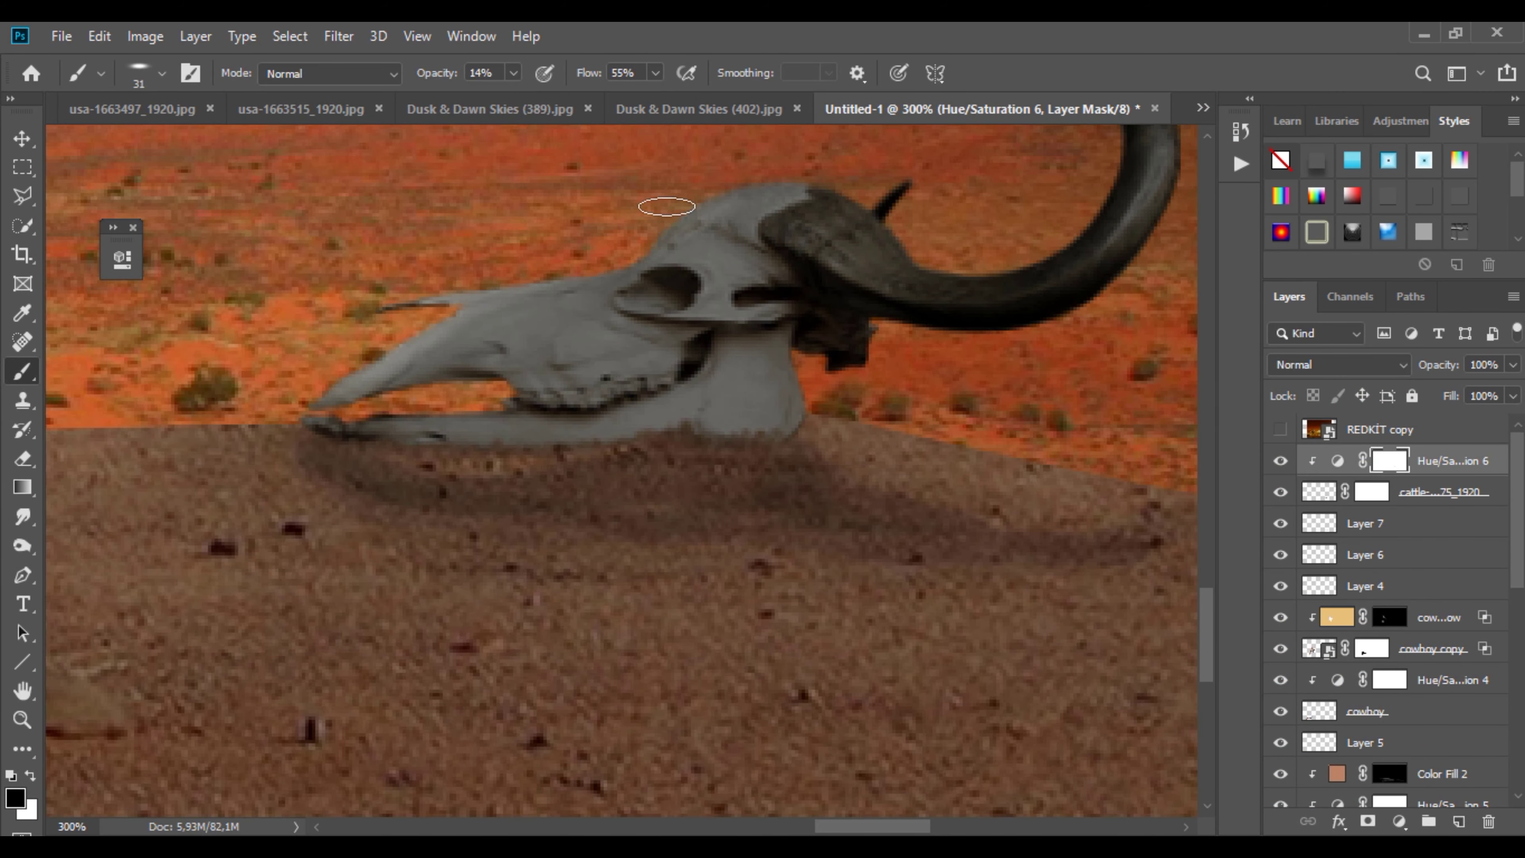
drag(667, 208, 802, 185)
drag(802, 185, 416, 346)
drag(805, 246, 812, 488)
click(514, 73)
drag(502, 99, 566, 99)
drag(775, 438, 678, 478)
key(ctrl+z)
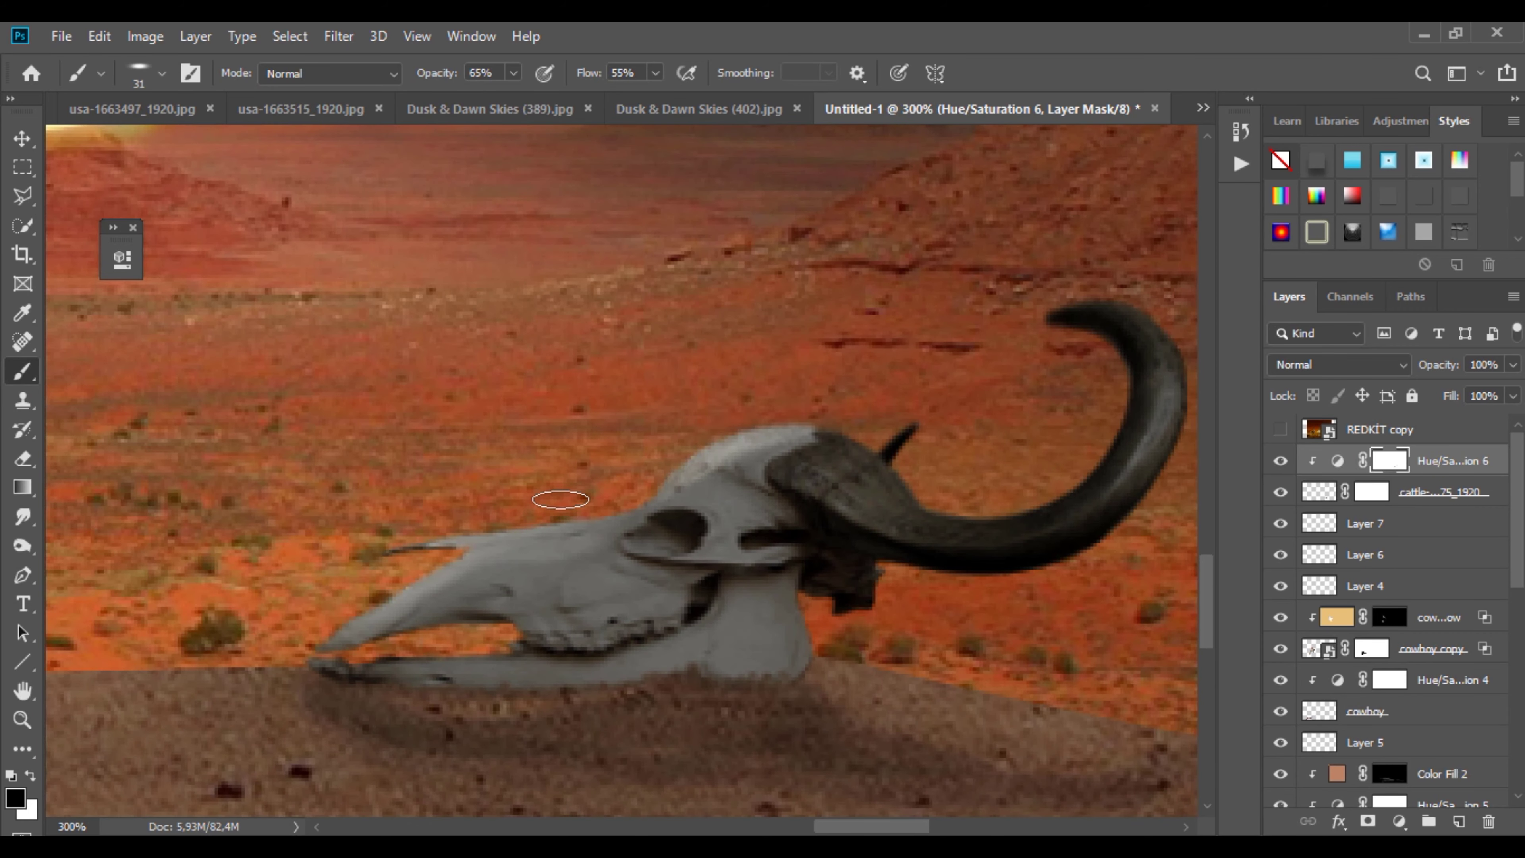
drag(384, 577, 805, 433)
Step: Add a golden-yellow Solid Color fill layer above the skull's Hue/Saturation adjustment
click(1400, 821)
click(1397, 433)
click(1248, 698)
click(1184, 460)
click(1440, 439)
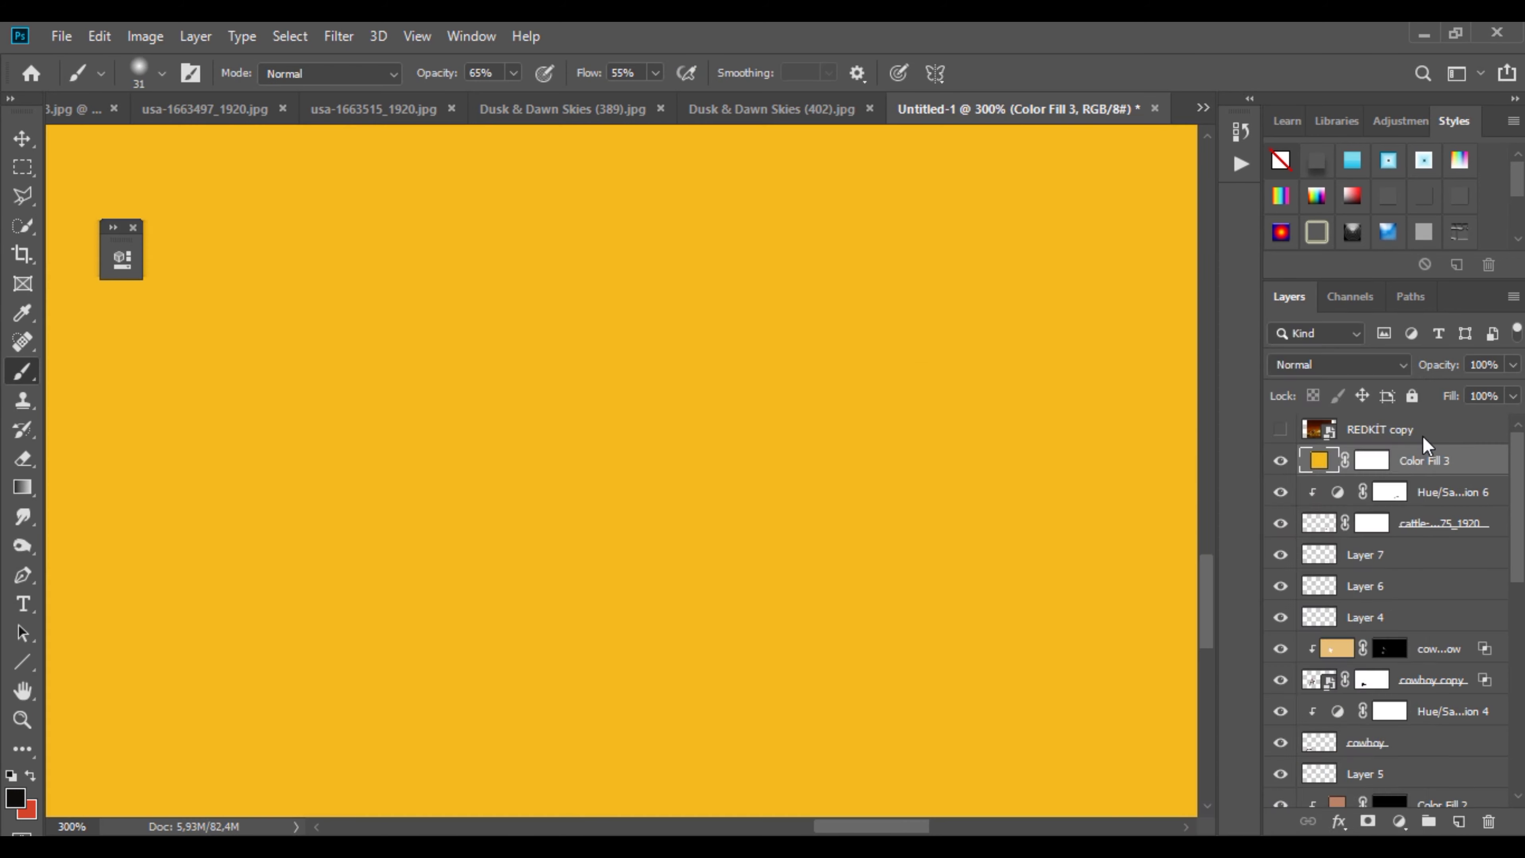
Step: Clip the yellow fill to the skull with its mask inverted to black, and blend it with Linear Dodge (Add)
alt+click(1394, 476)
click(1387, 460)
key(ctrl+i)
click(1328, 364)
click(1326, 497)
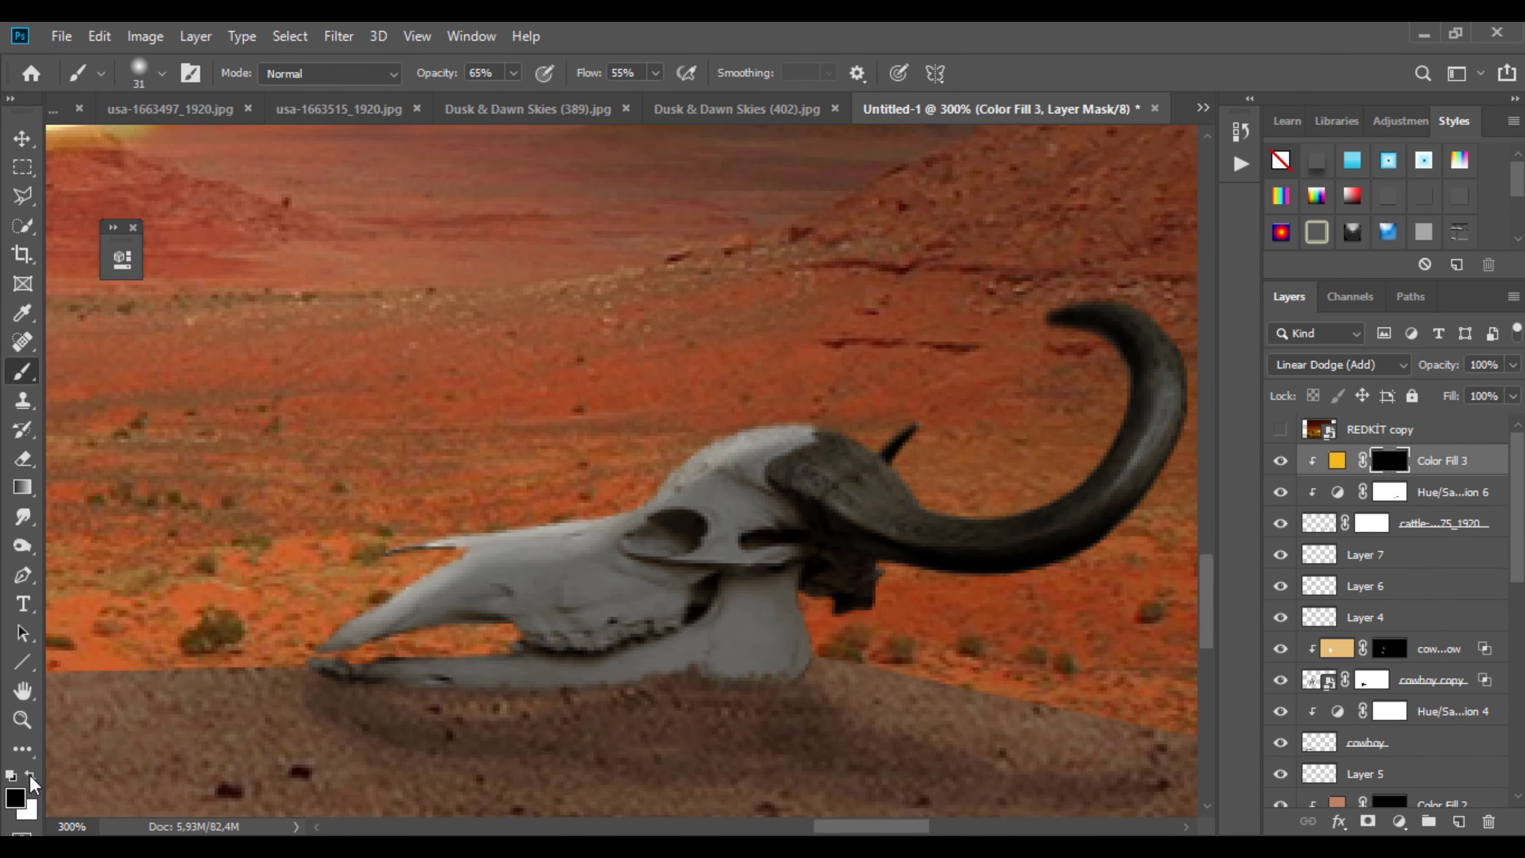
Step: Recolour the skull's fill layer to a darker orange-gold, starting from a colour sampled from the desert
double_click(1336, 461)
click(270, 543)
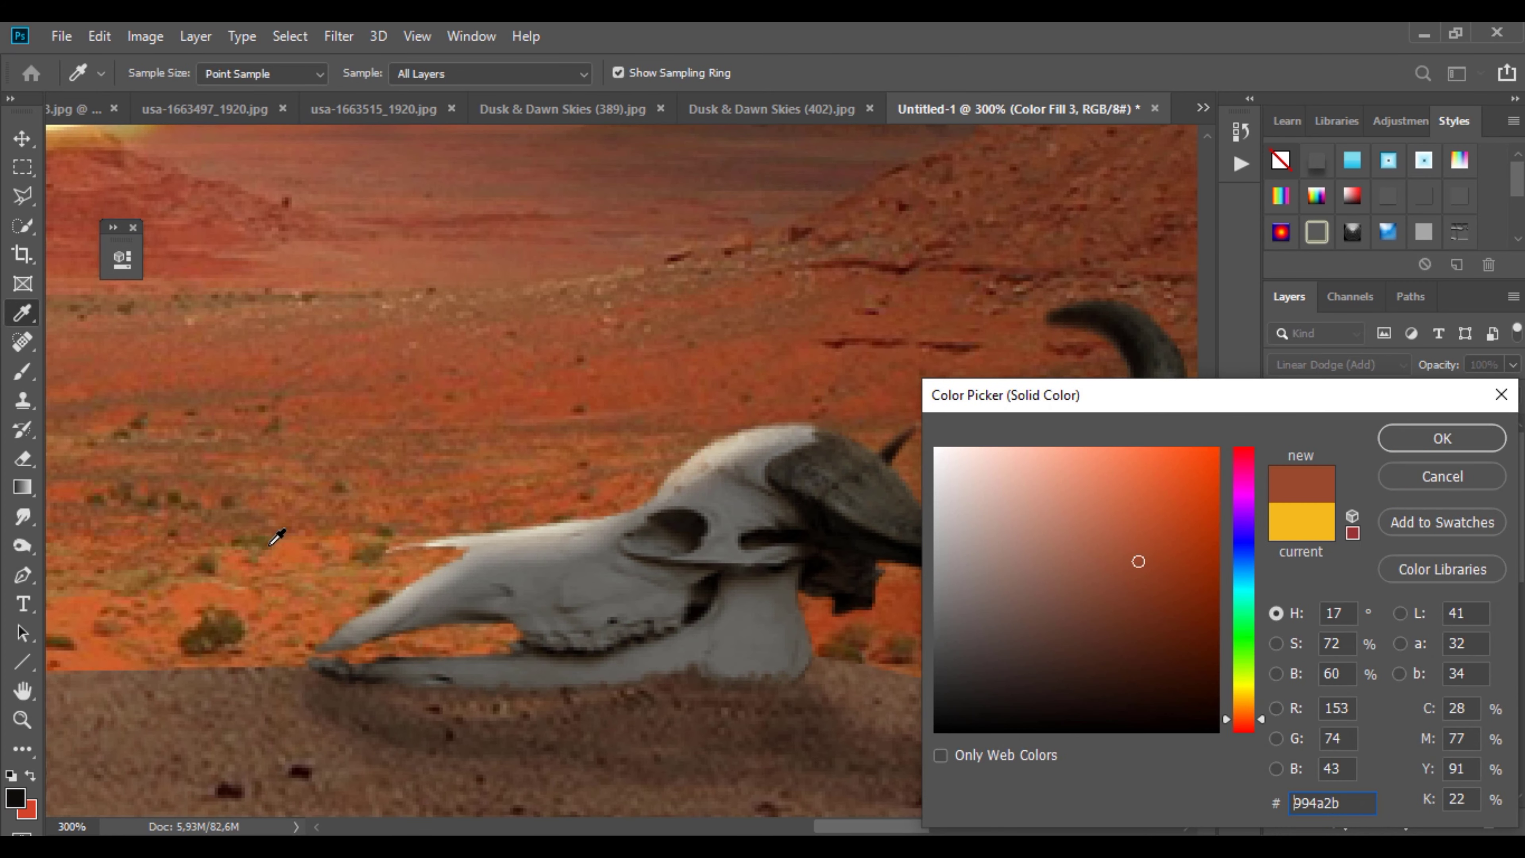
click(276, 562)
click(1253, 701)
click(1442, 438)
Step: Paint white on the fill layer's mask to add a golden rim light along the skull's upper edges
click(1390, 462)
drag(334, 637, 411, 560)
scroll(481, 675, up, 2)
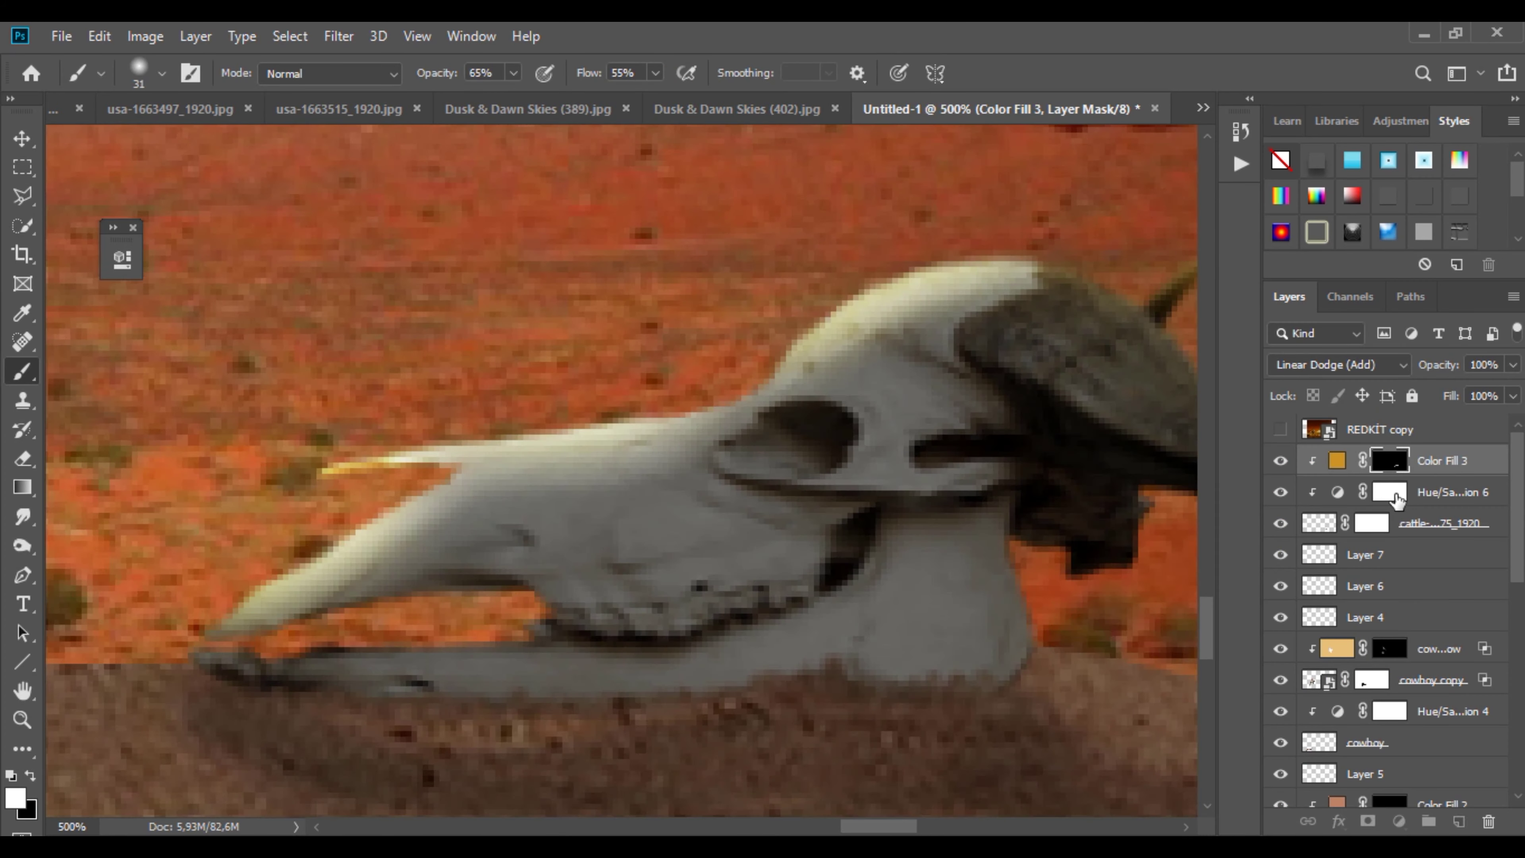
Step: Refine the jaw's thin edge highlights on the Hue/Saturation and colour fill masks with a 4 px brush
click(1389, 493)
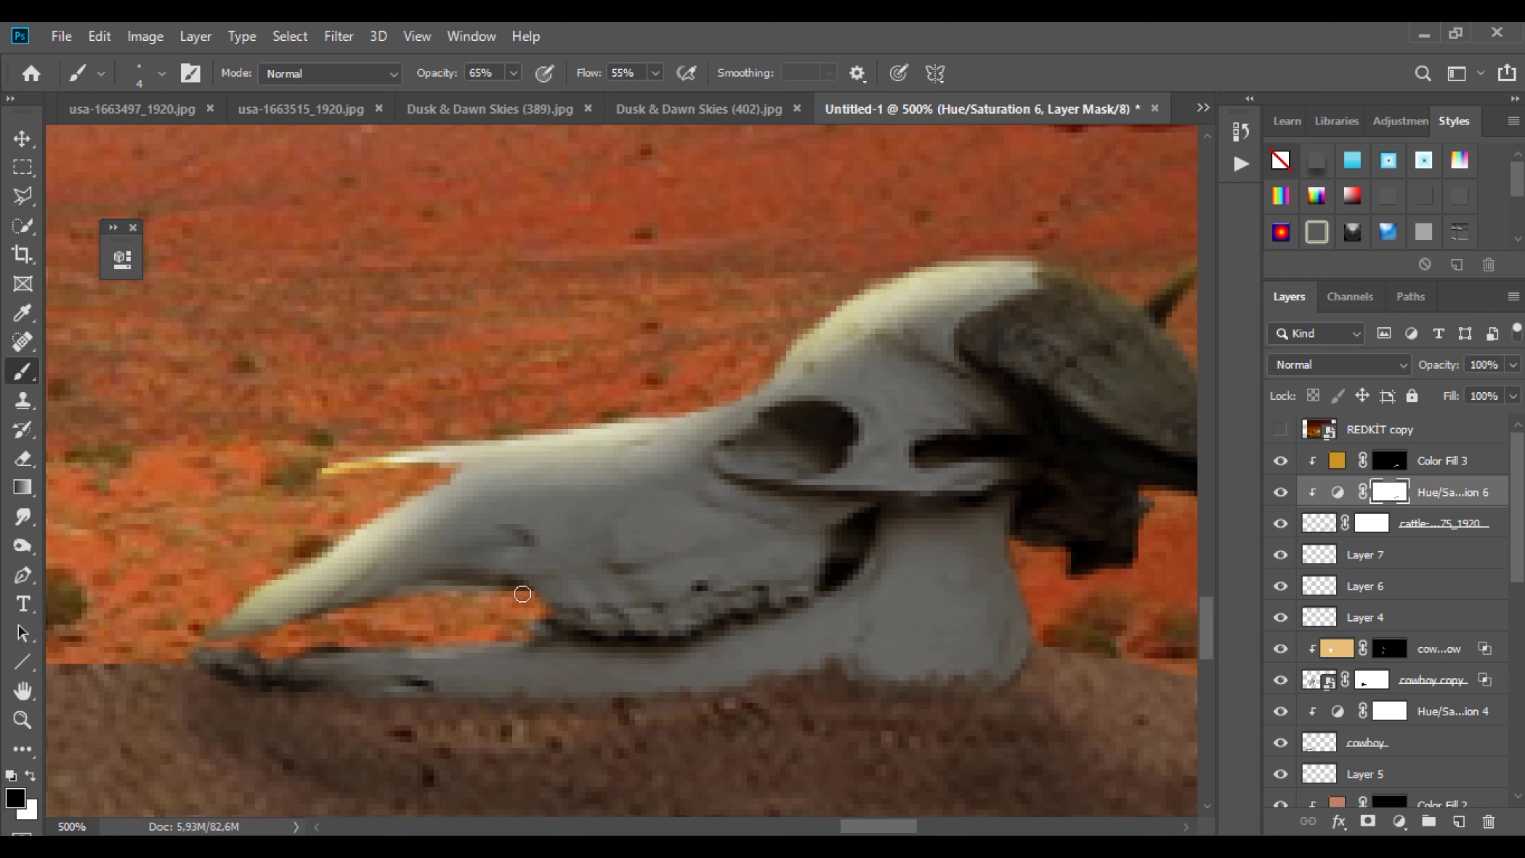
key(alt+bracketright)
key(x)
drag(516, 646, 246, 655)
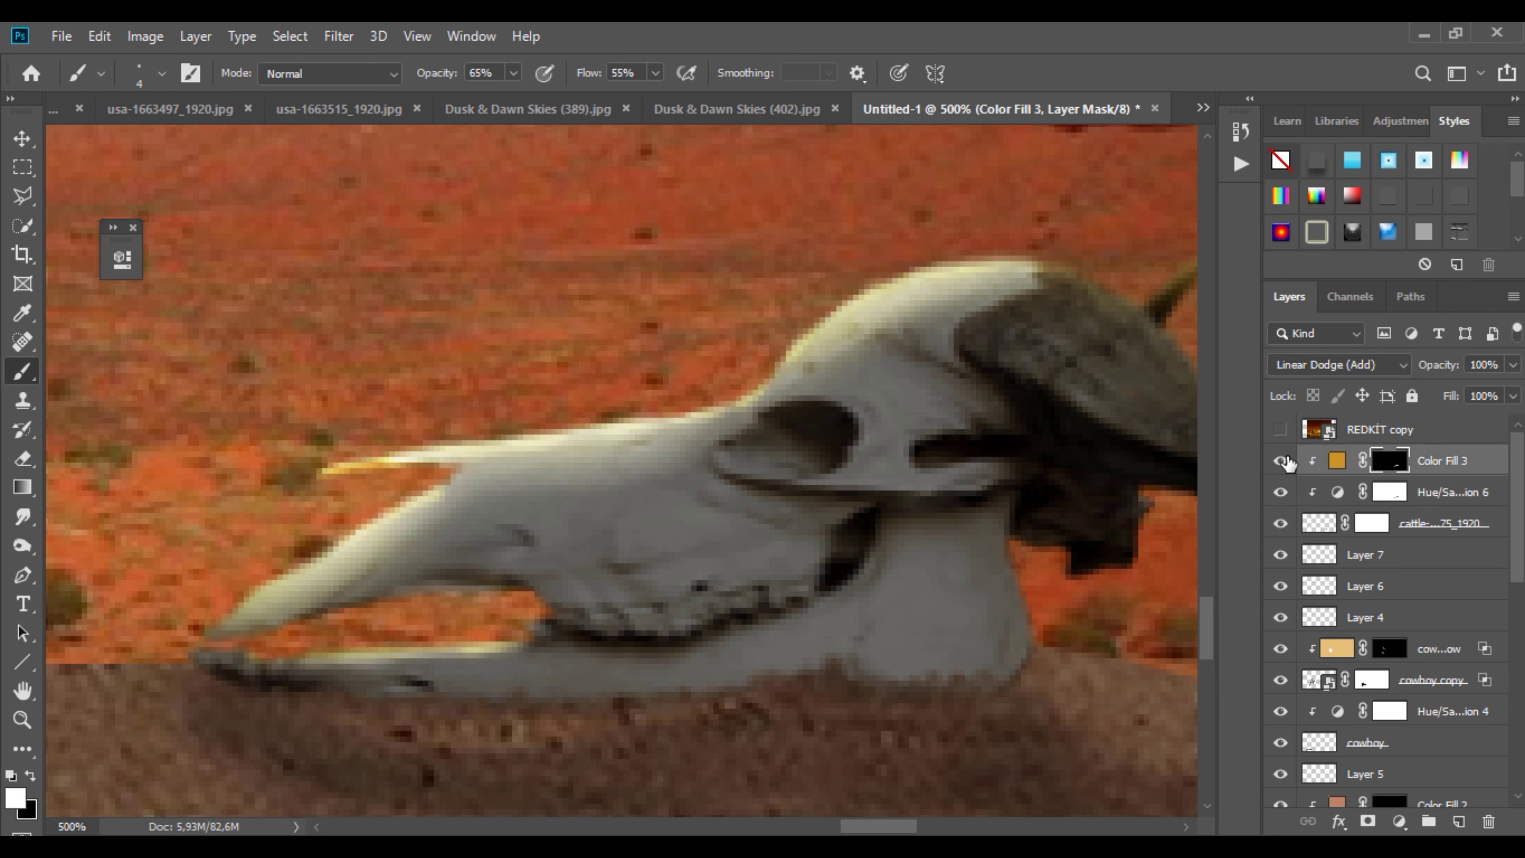
key(alt+bracketleft)
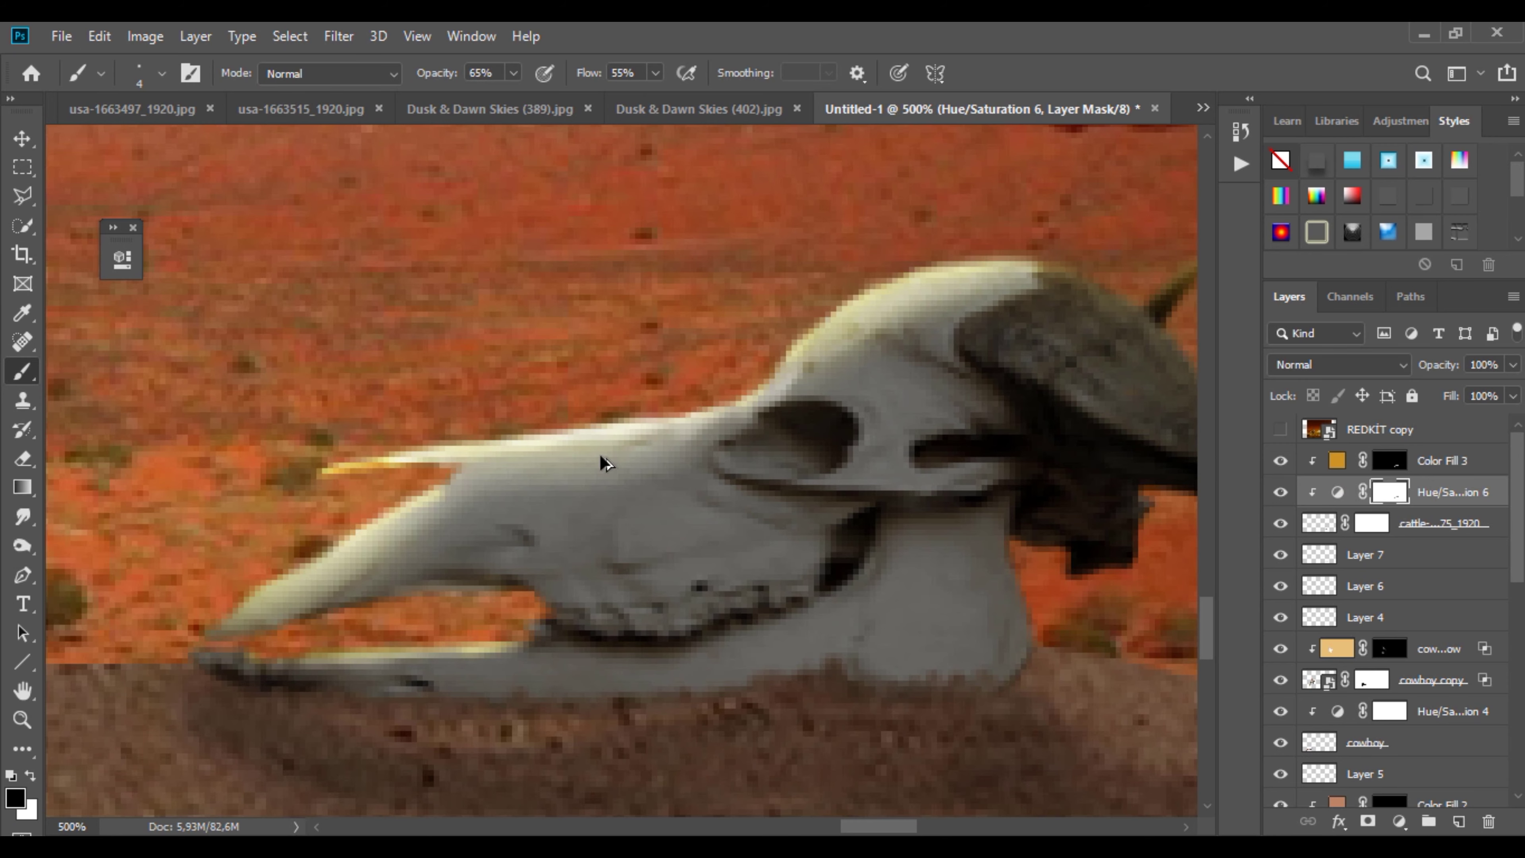
Step: Set the sunlight overlay image to Screen, scale it to 69.40% and centre its glow on the sun
scroll(602, 462, down, 7)
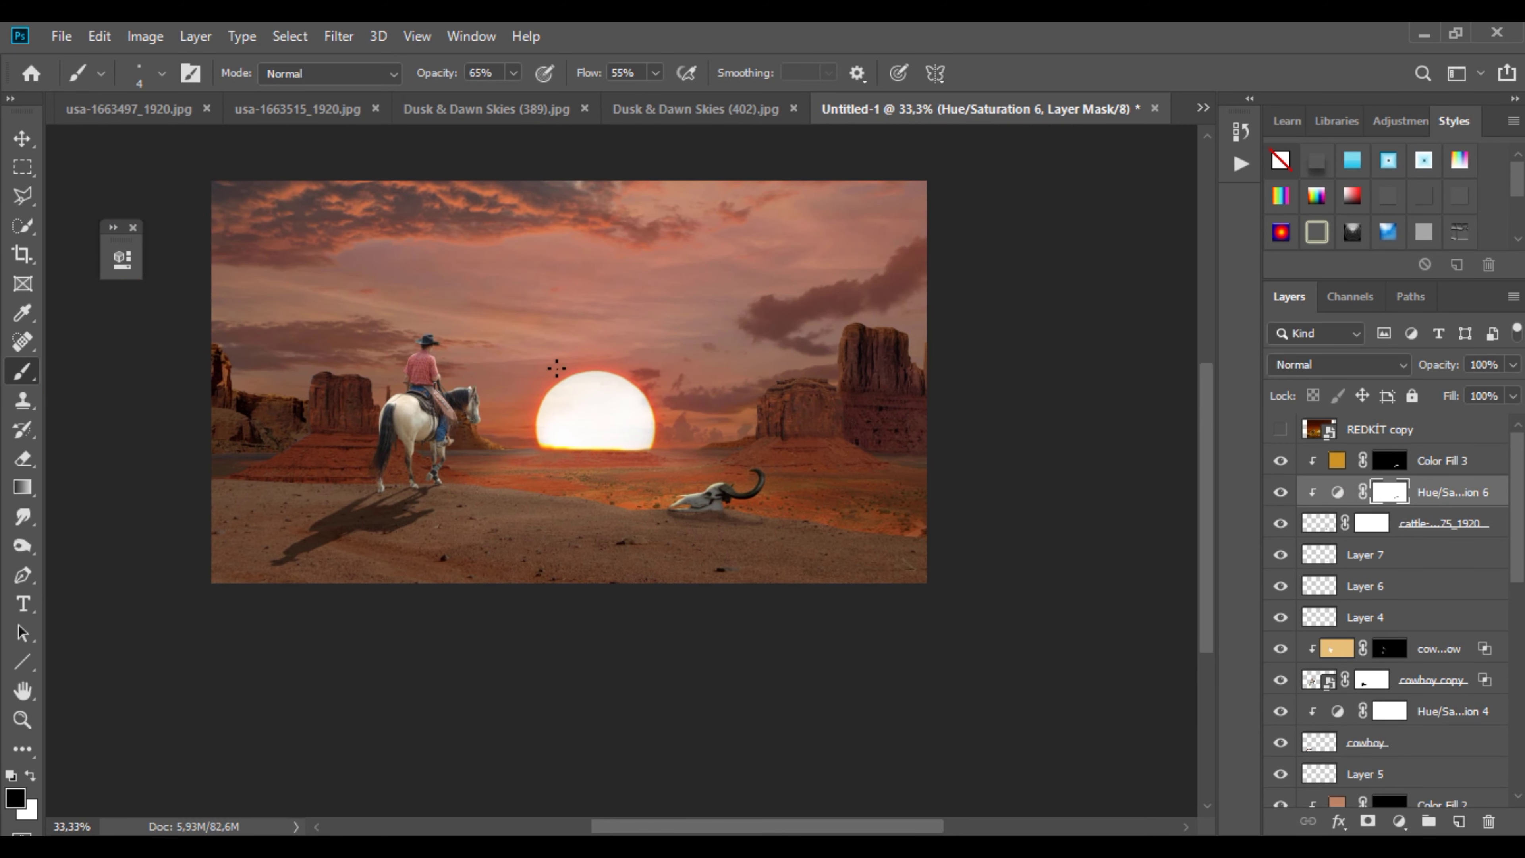
click(1340, 364)
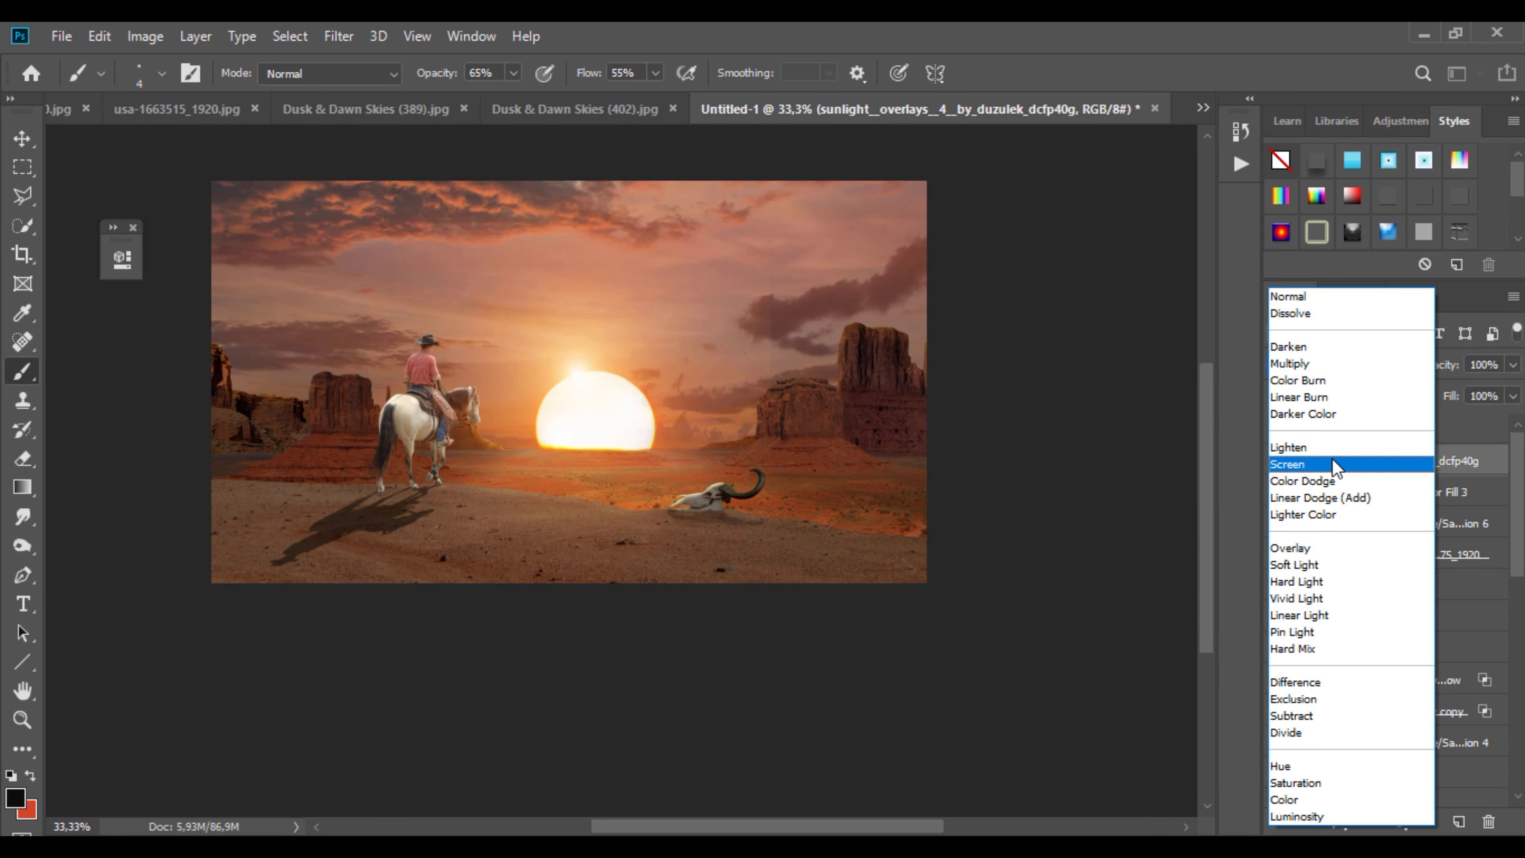
click(1333, 462)
key(v)
drag(640, 366, 660, 397)
drag(784, 208, 1070, 146)
drag(385, 610, 149, 783)
drag(590, 426, 602, 433)
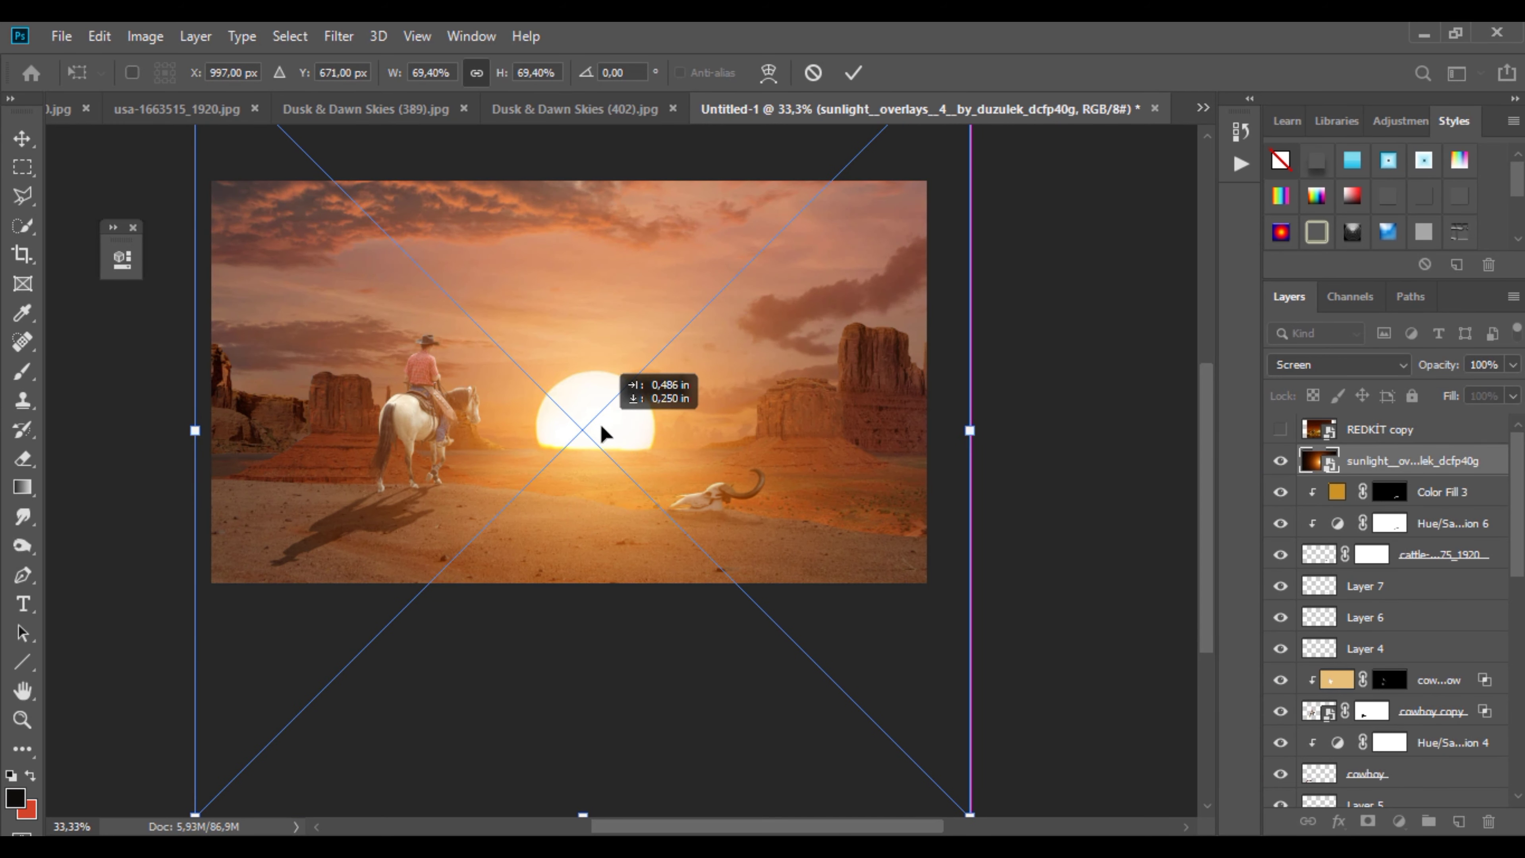
click(854, 72)
Step: Compare blend modes for the sunlight overlay and settle on Soft Light at 100% opacity
drag(1495, 391, 1459, 394)
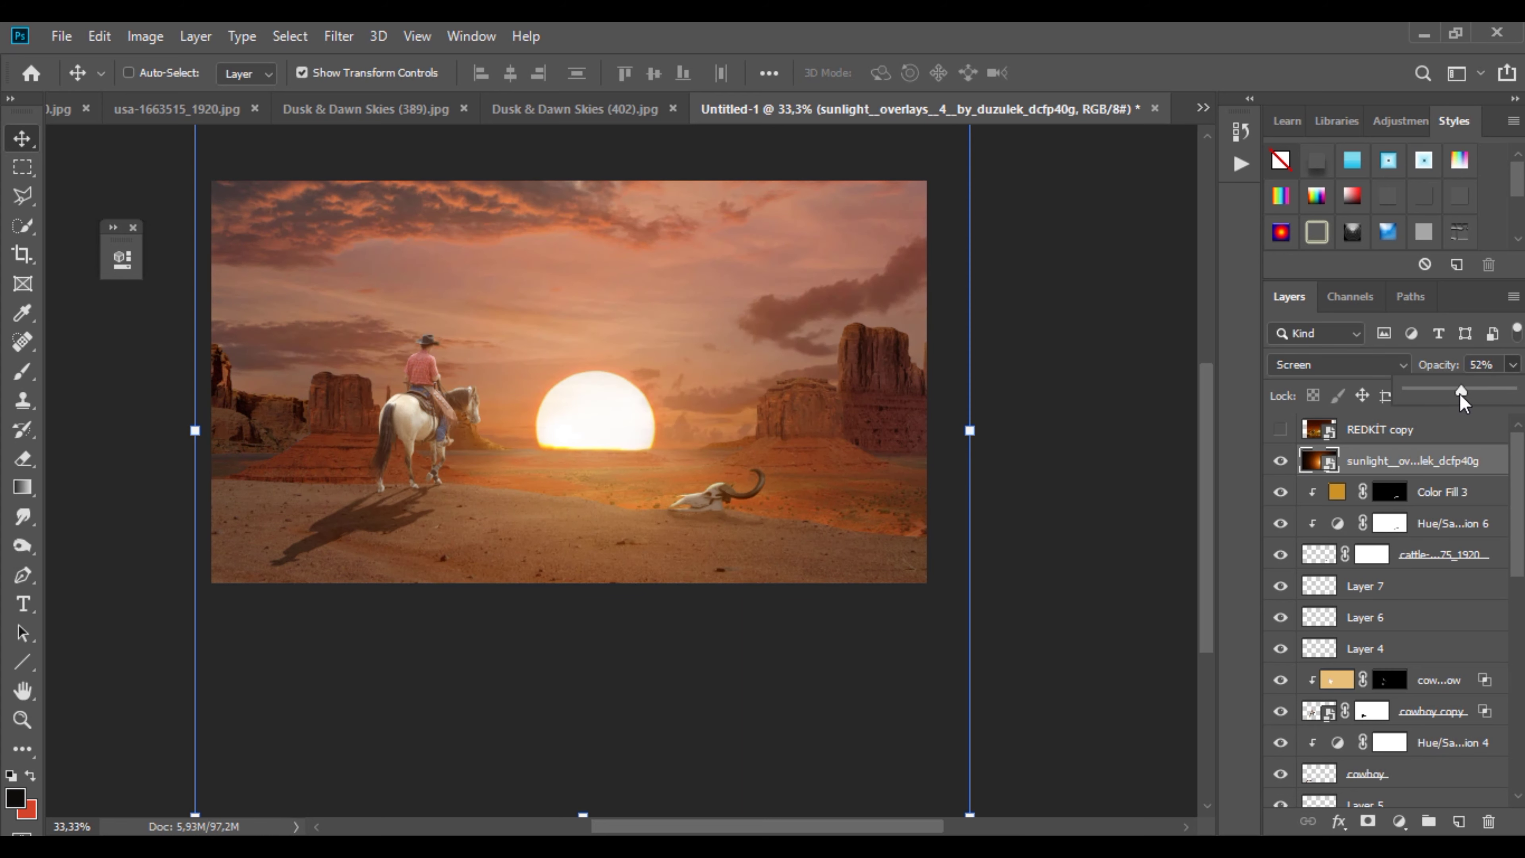
click(1359, 365)
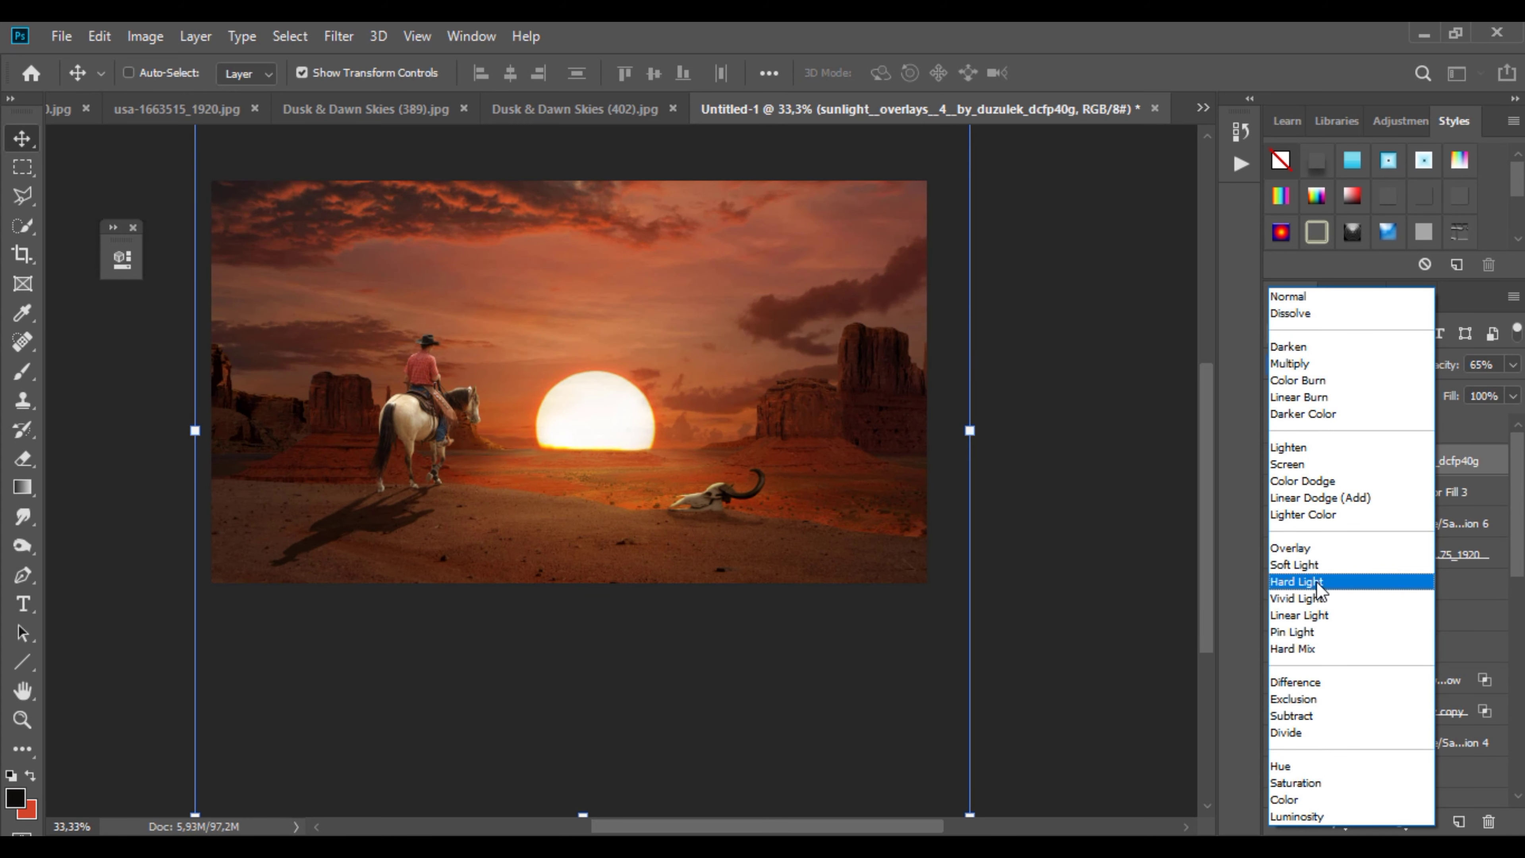
click(1322, 565)
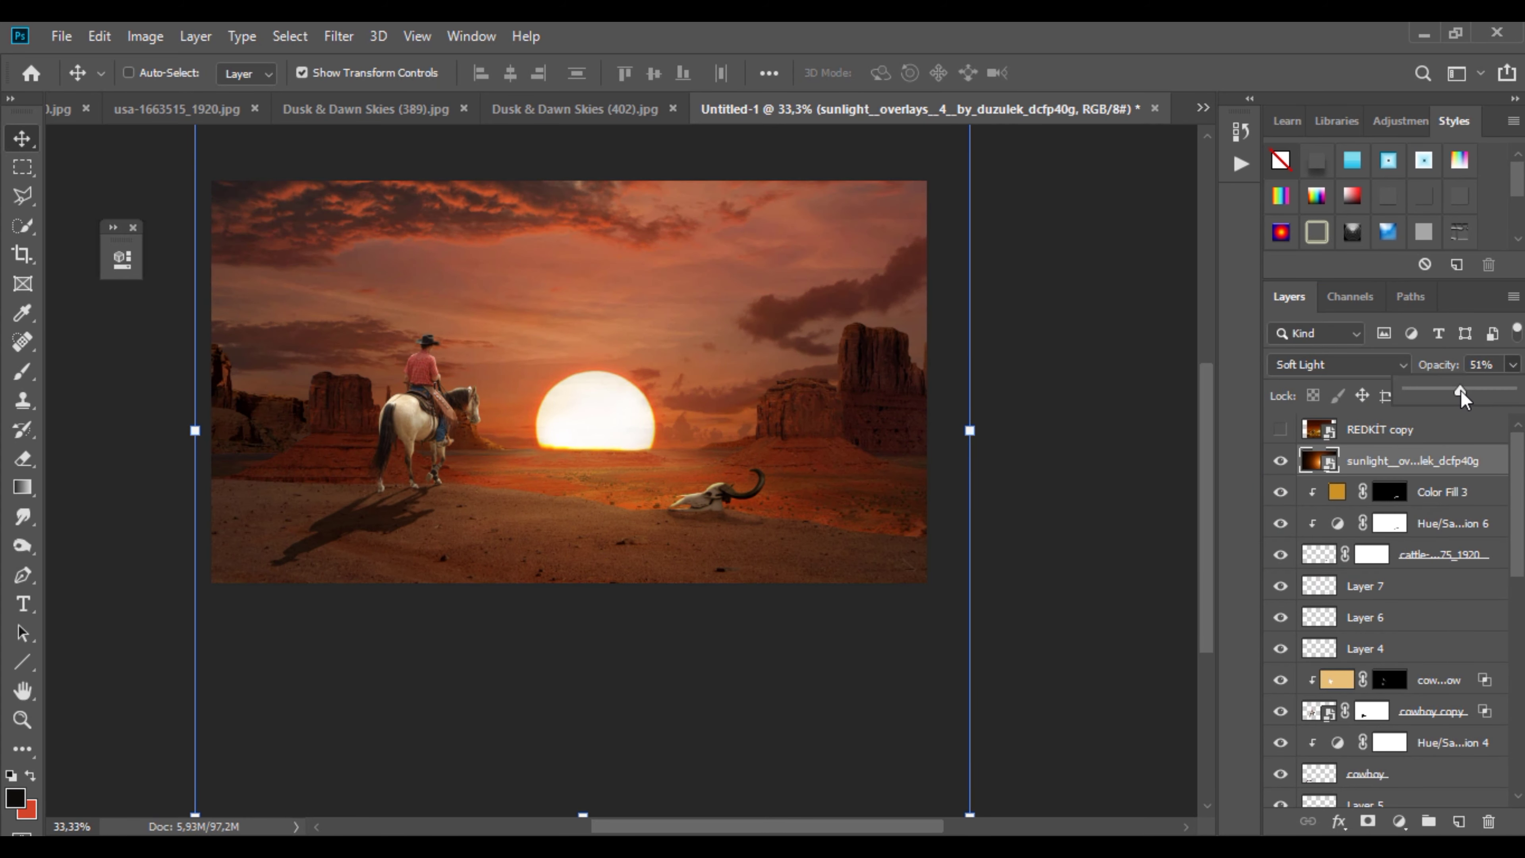
drag(1460, 397, 1510, 380)
click(1362, 366)
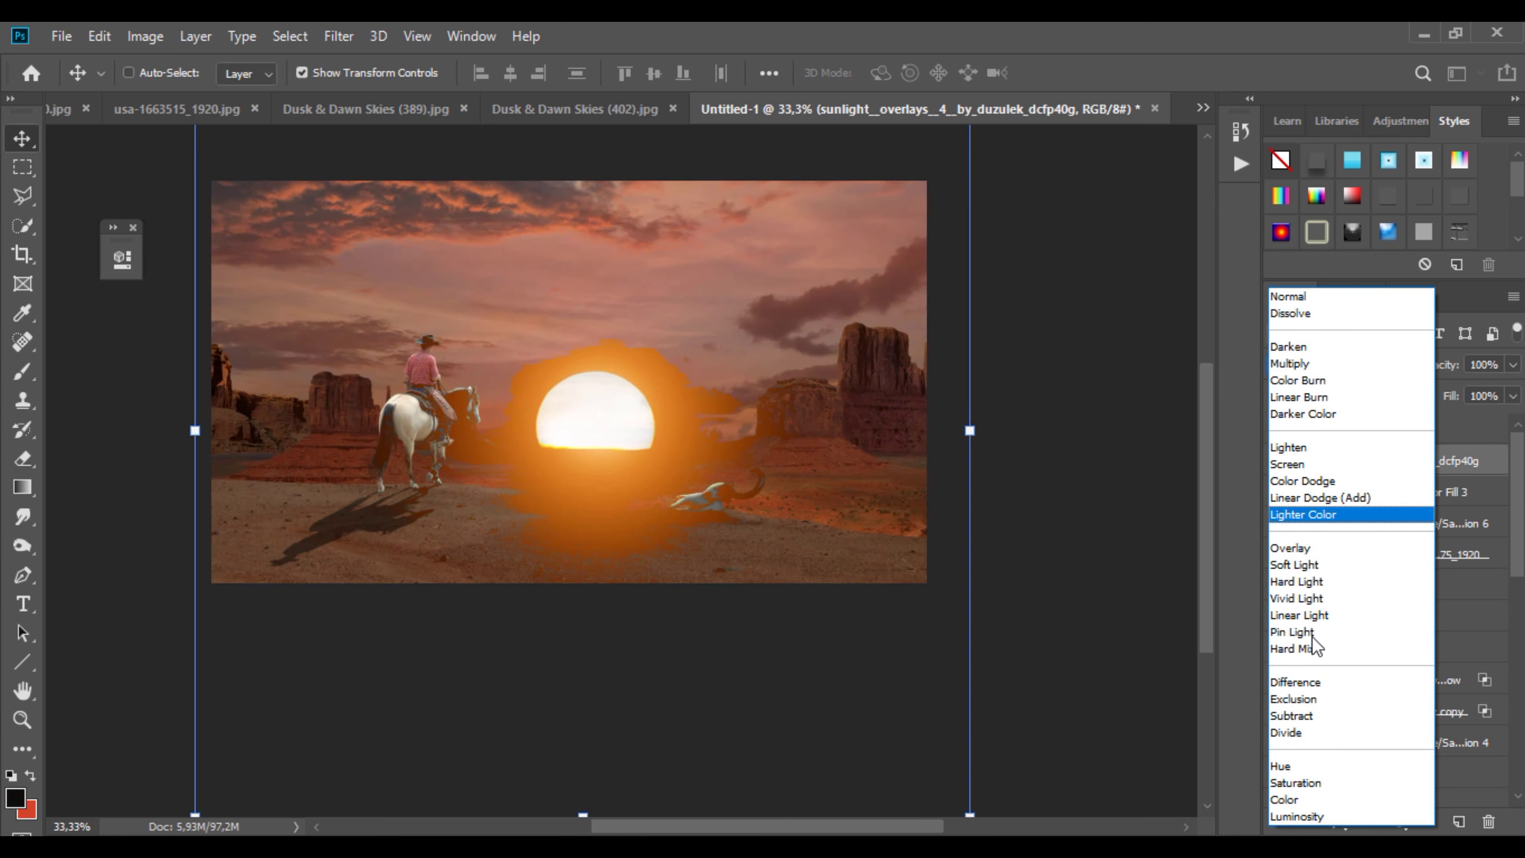
click(1298, 562)
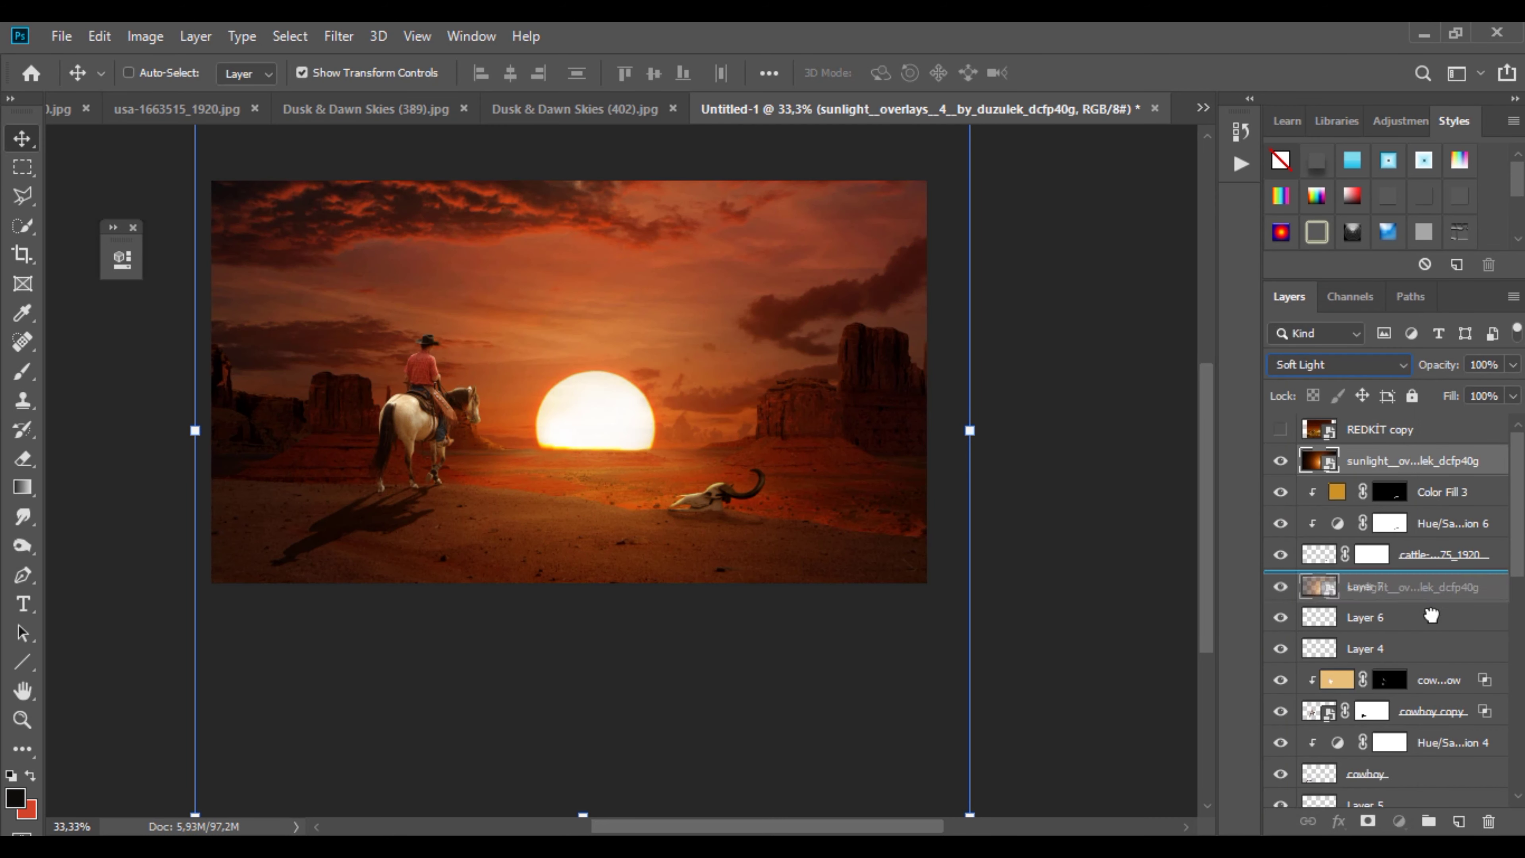
Step: Duplicate the sunlight overlay and set the copy to Screen at 42% opacity
key(ctrl+j)
click(1346, 364)
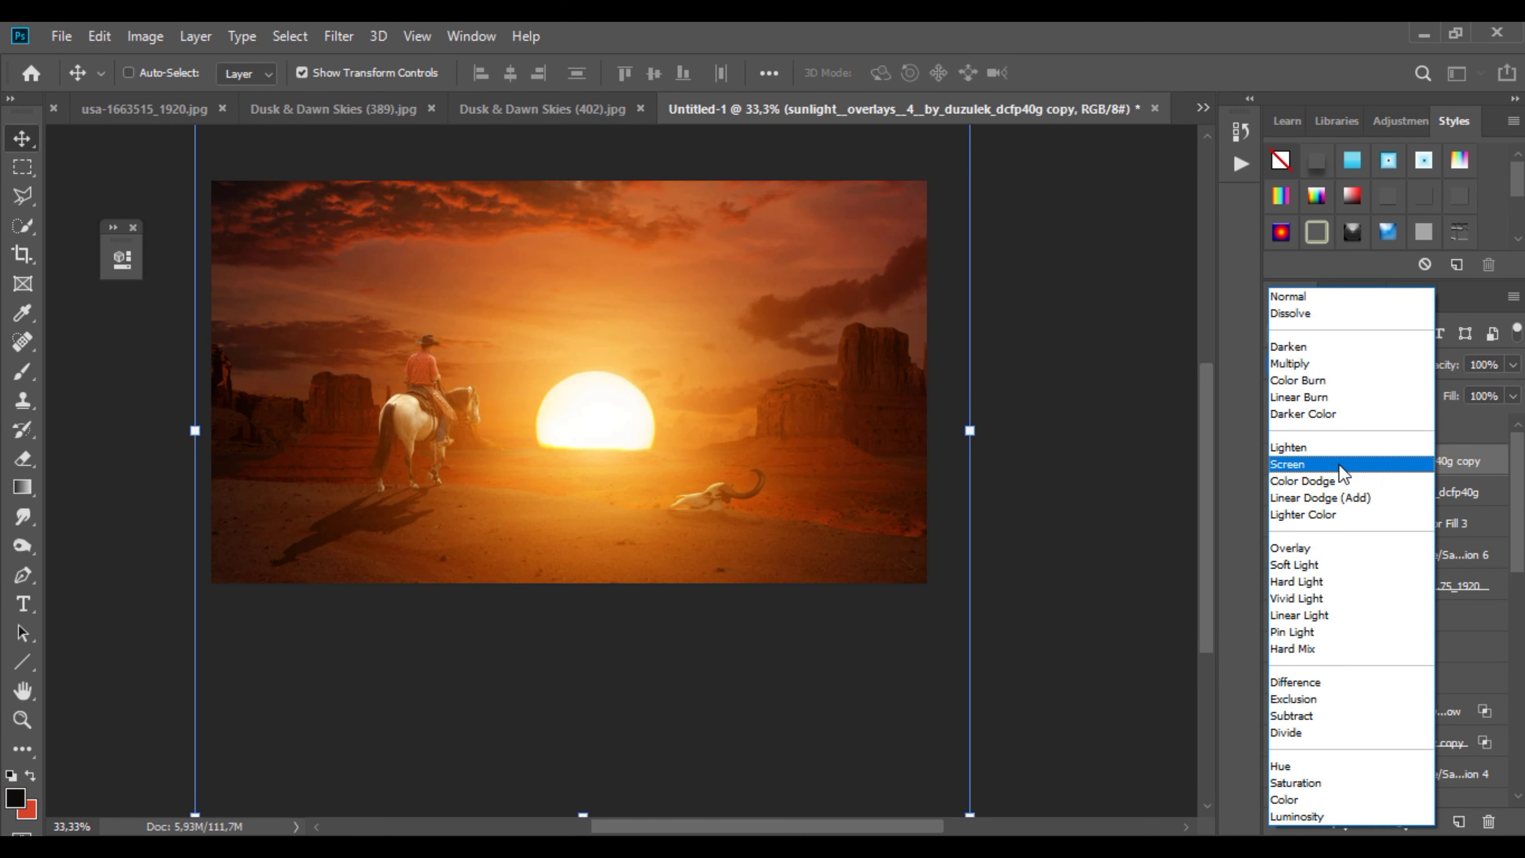
click(1344, 474)
click(1451, 392)
Step: Reduce the original Soft Light sunlight overlay to 60% opacity
click(1411, 492)
click(1513, 365)
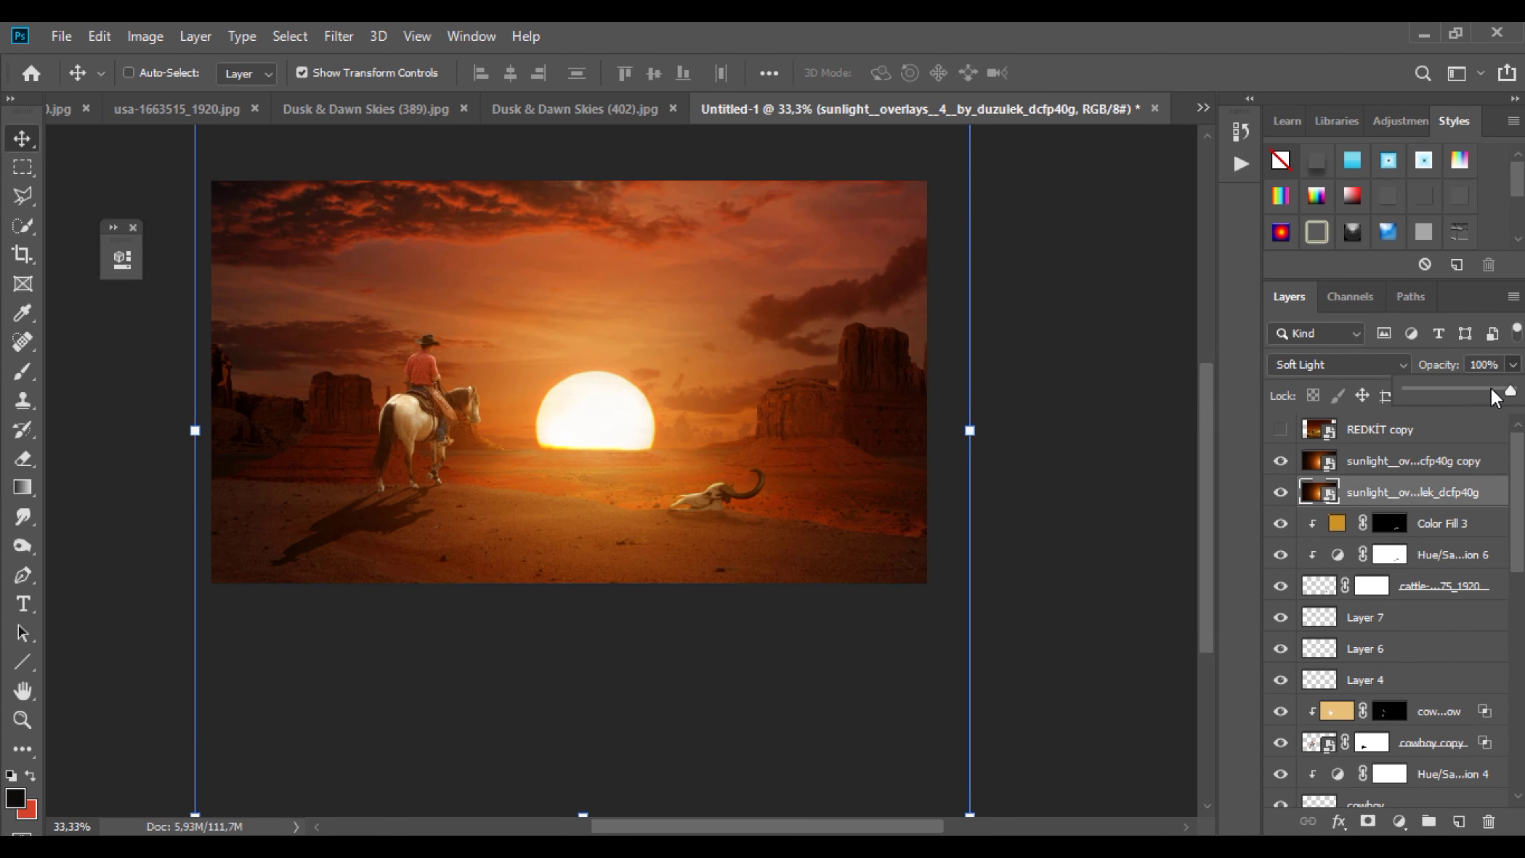
click(1471, 395)
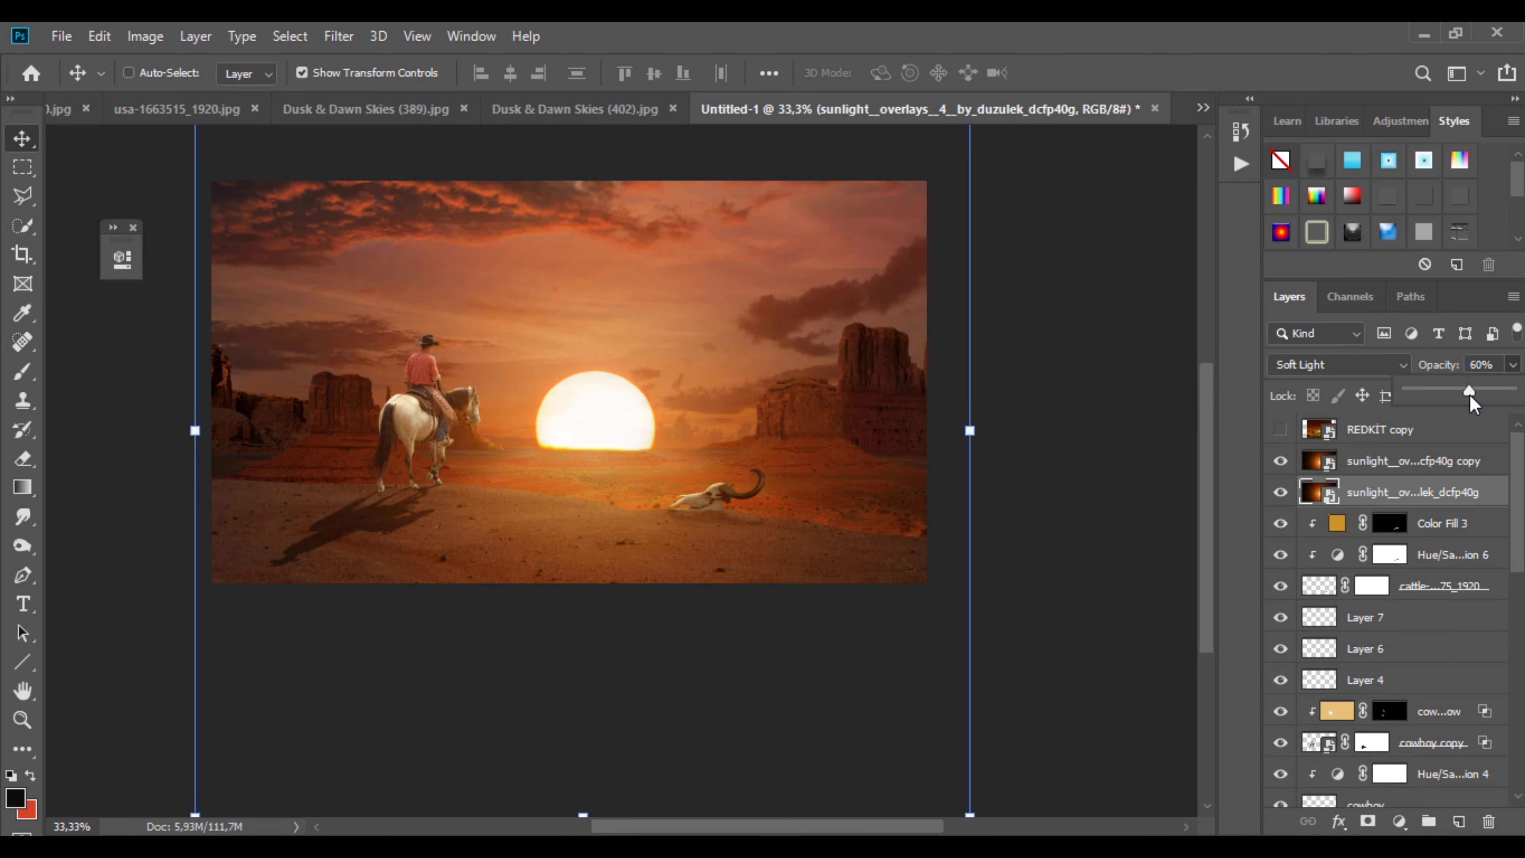
Step: Add a Color Balance adjustment above the sunlight copy with midtones at +18 red and -26 yellow
click(1412, 461)
click(1400, 821)
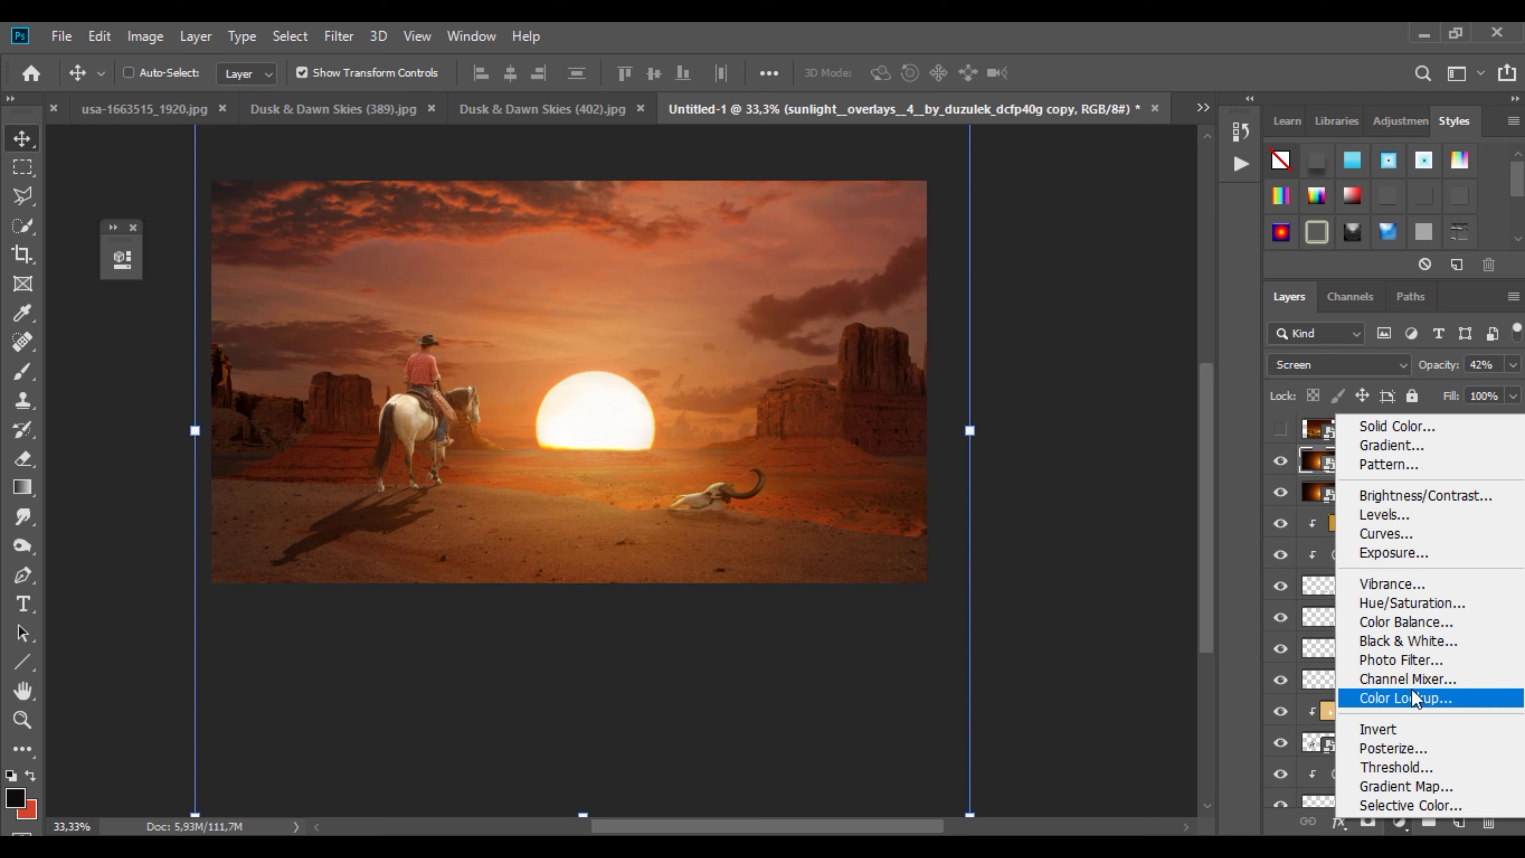
click(1421, 624)
drag(265, 374, 283, 372)
drag(312, 251, 997, 373)
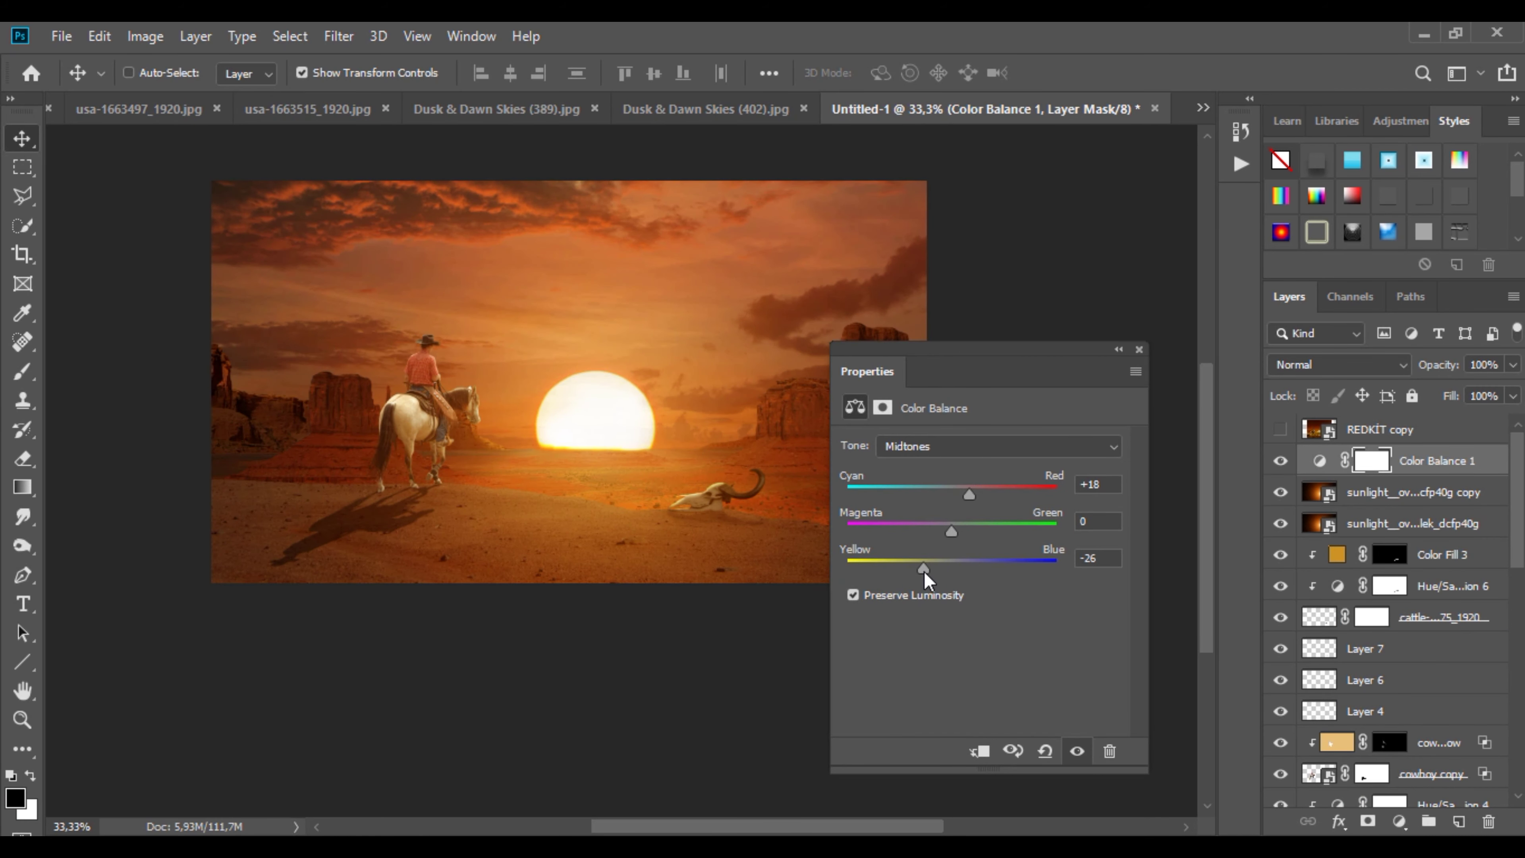
click(1119, 349)
Step: On a new layer below Color Balance 1, paint over the sun in white and its rim in yellow with a 77 px soft brush
click(1411, 492)
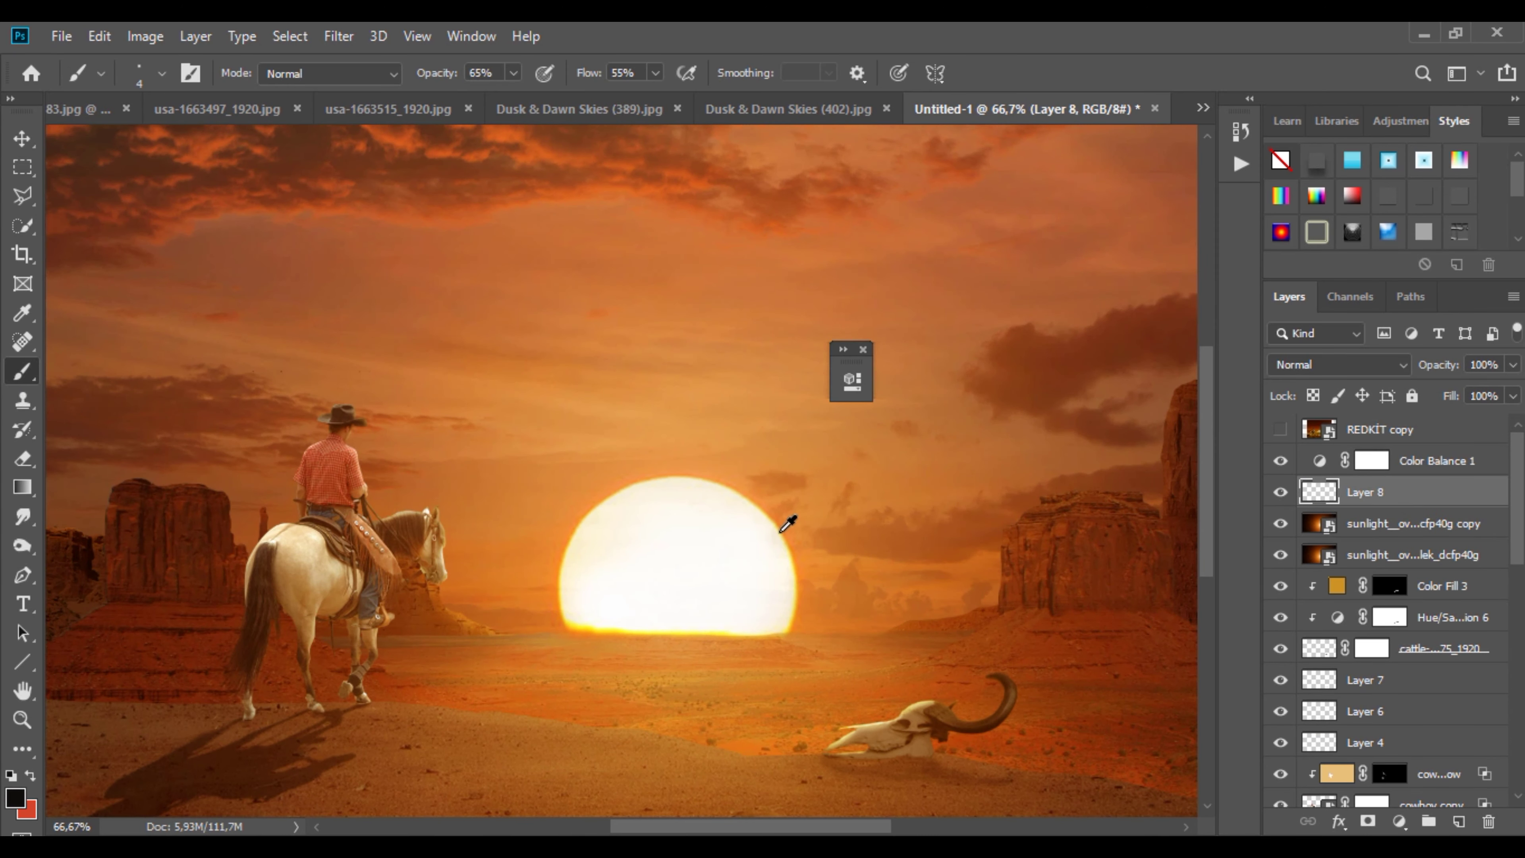
alt+click(788, 524)
right_click(788, 523)
mouse_move(702, 497)
mouse_down()
mouse_move(773, 558)
mouse_move(776, 608)
mouse_move(733, 512)
mouse_move(568, 563)
mouse_move(568, 579)
mouse_move(694, 487)
mouse_move(777, 544)
mouse_move(785, 621)
mouse_up()
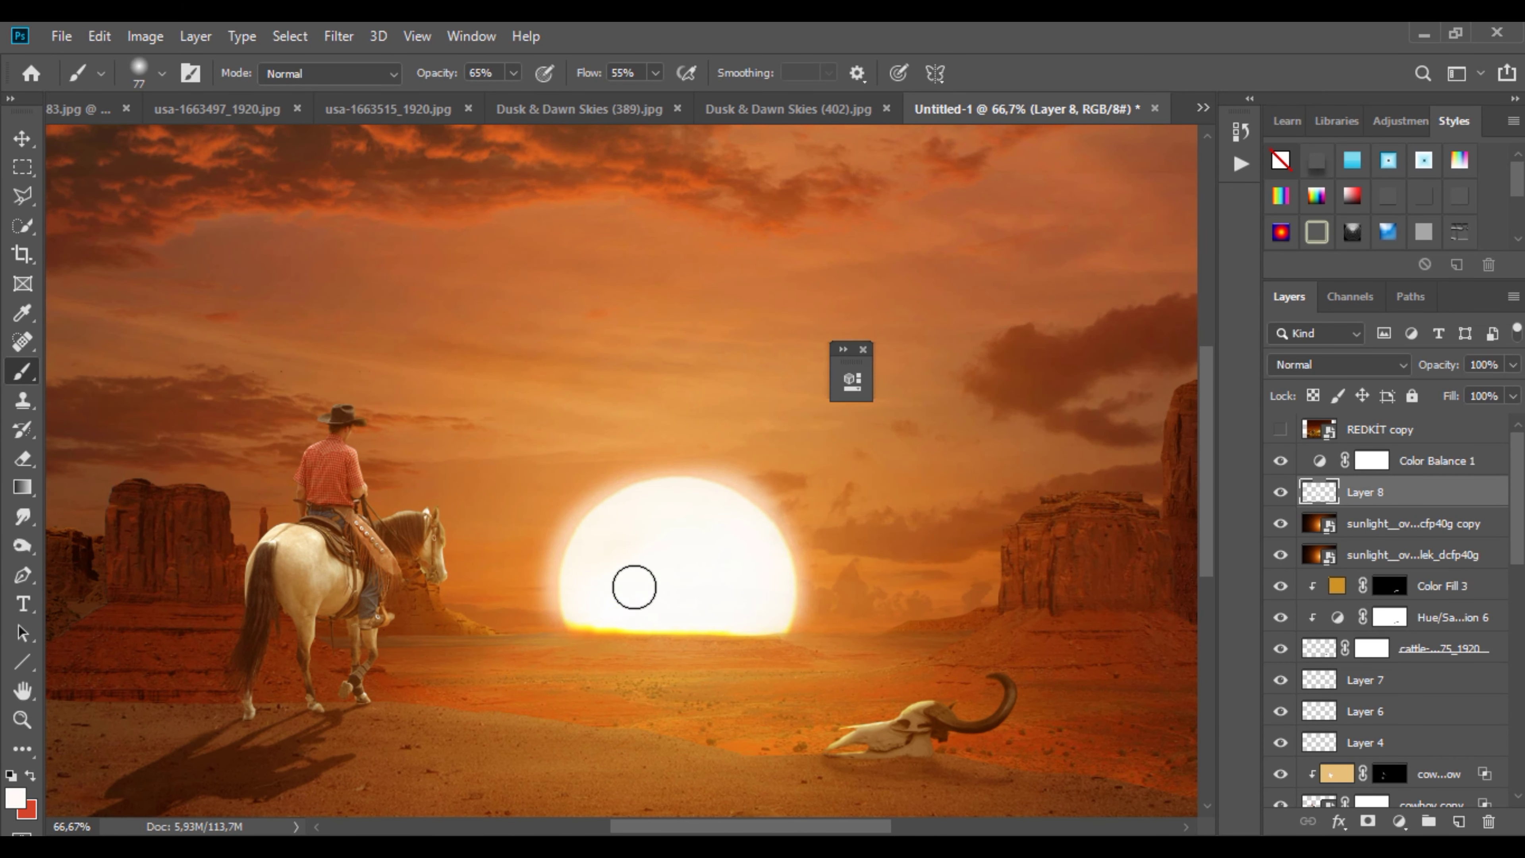
mouse_move(572, 605)
mouse_down()
mouse_move(708, 491)
mouse_move(783, 623)
mouse_up()
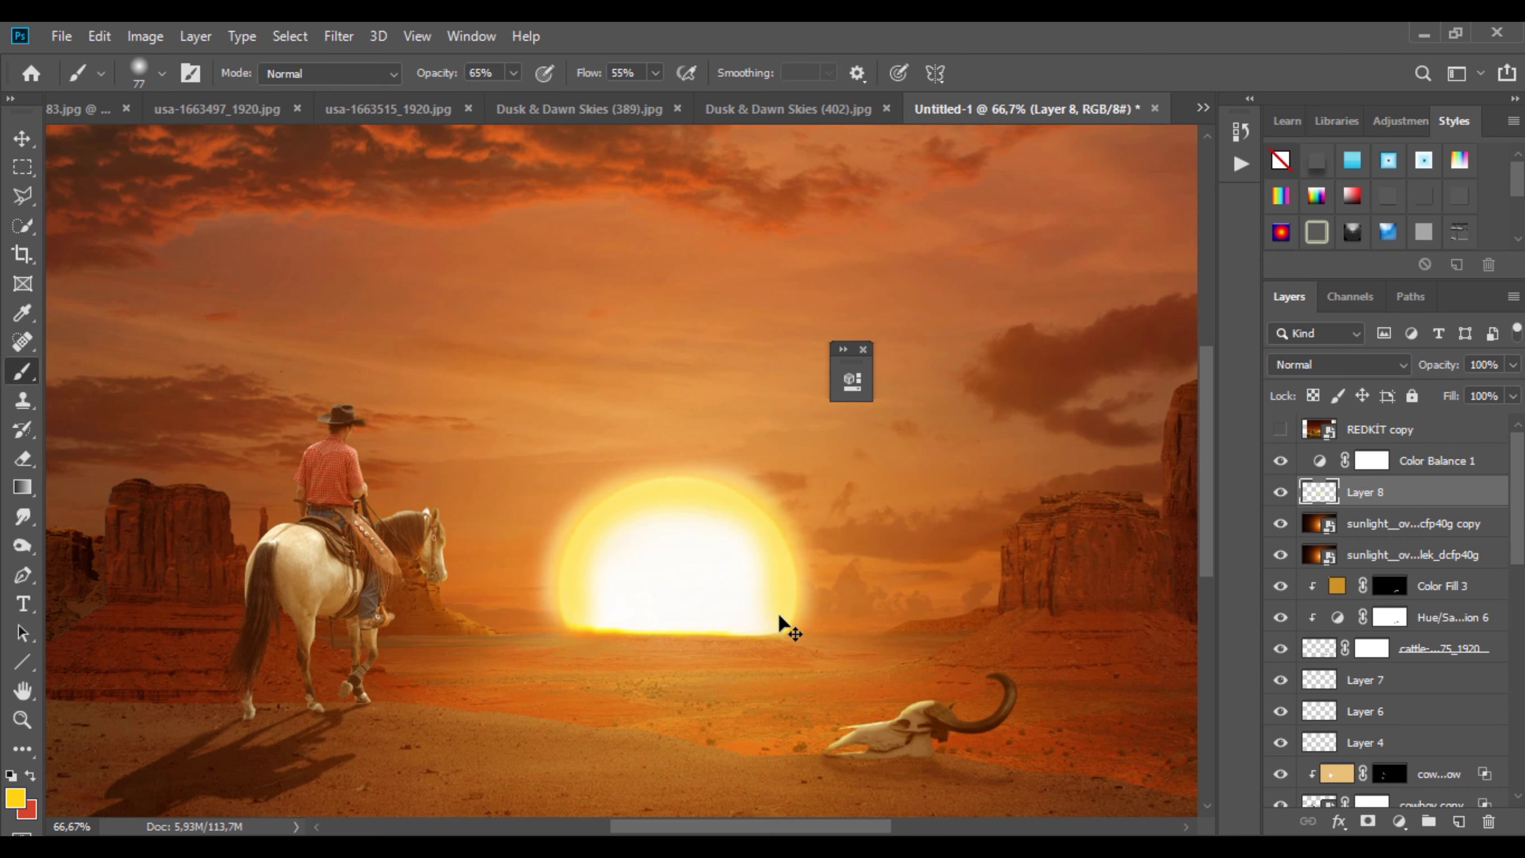
Step: Blend the painted sun layer with Overlay at 62% opacity and enlarge the soft round brush to 183 px
click(1345, 365)
click(1301, 547)
right_click(703, 562)
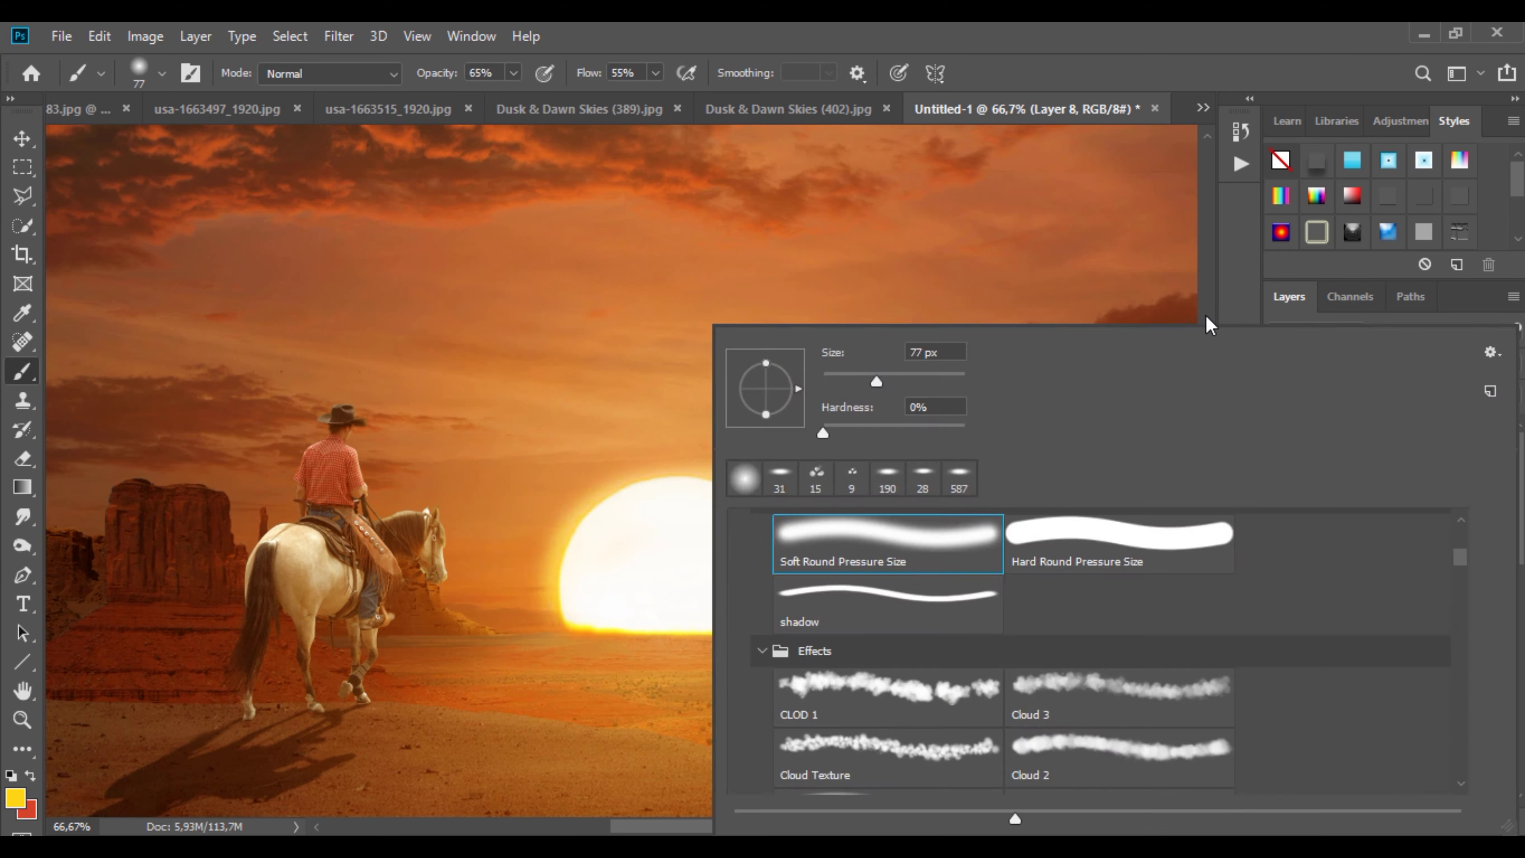
click(1209, 323)
click(1514, 364)
drag(1516, 390, 1471, 390)
right_click(686, 570)
drag(865, 383, 906, 383)
click(596, 566)
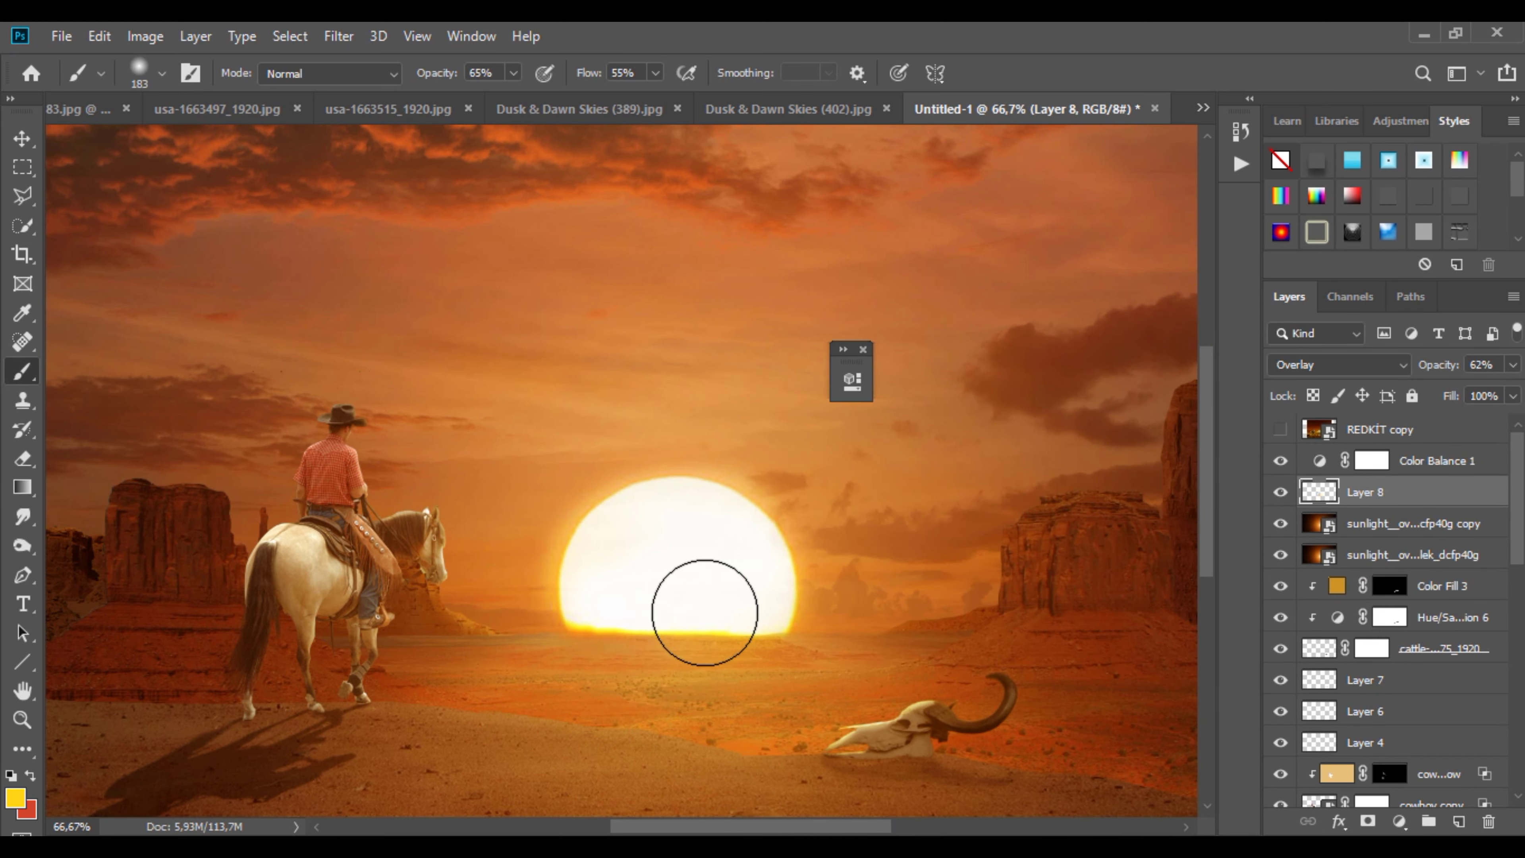
key(ctrl+minus)
key(ctrl+minus)
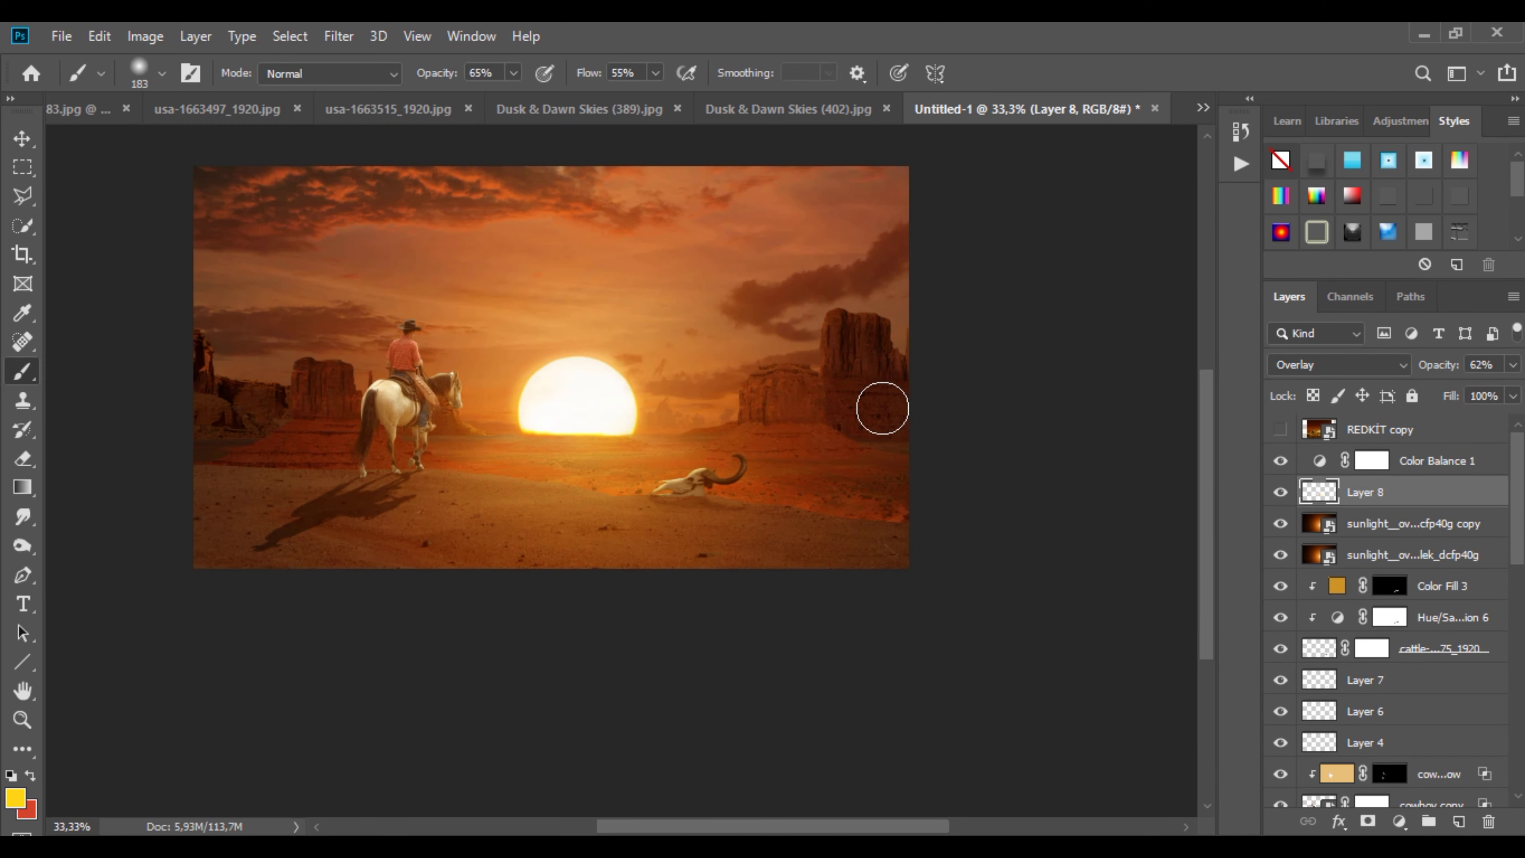
Step: Paint black on the Hue/Saturation 3 mask along the sun-facing edge of the left butte with a 53 px soft brush
scroll(1381, 601, down, 6)
click(1436, 681)
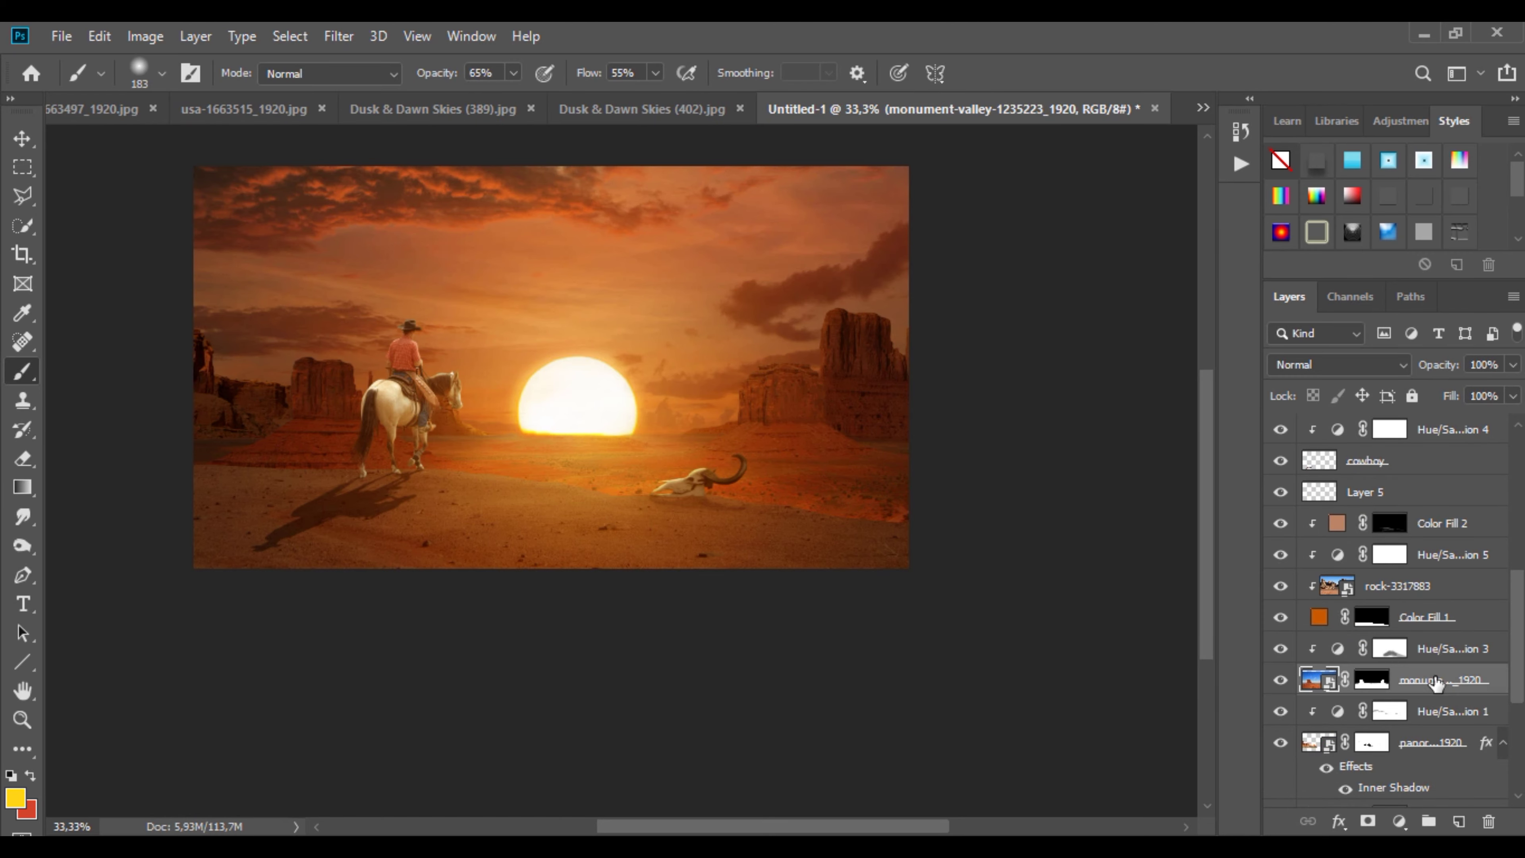
click(1385, 649)
scroll(339, 382, up, 5)
key(bracketleft)
key(bracketleft)
key(bracketleft)
key(bracketleft)
key(bracketleft)
key(bracketleft)
key(bracketleft)
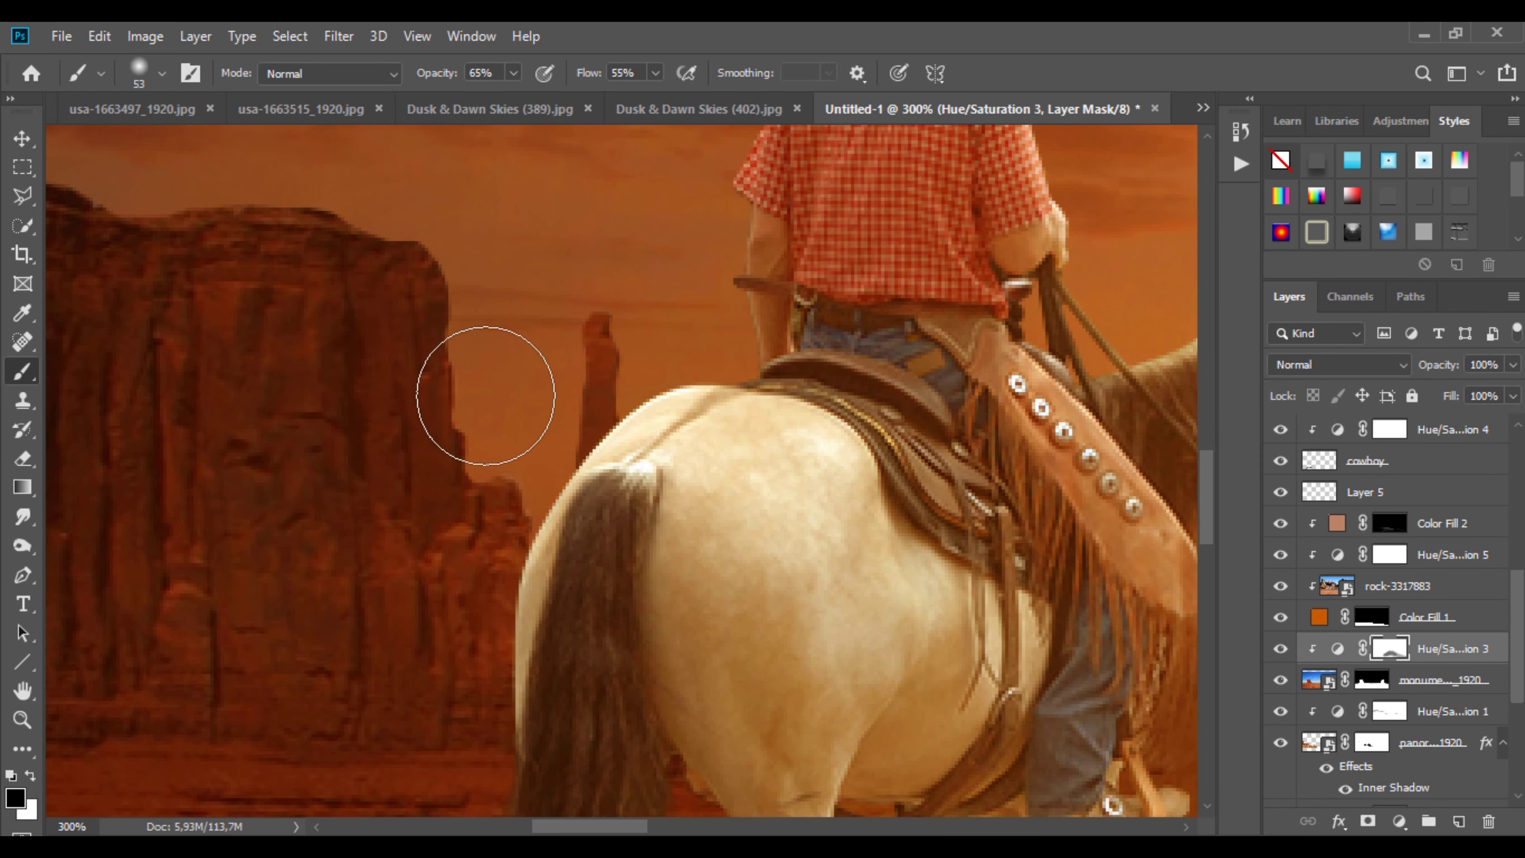
mouse_move(486, 395)
mouse_down()
mouse_move(485, 449)
mouse_move(510, 386)
mouse_move(468, 194)
mouse_move(501, 402)
mouse_up()
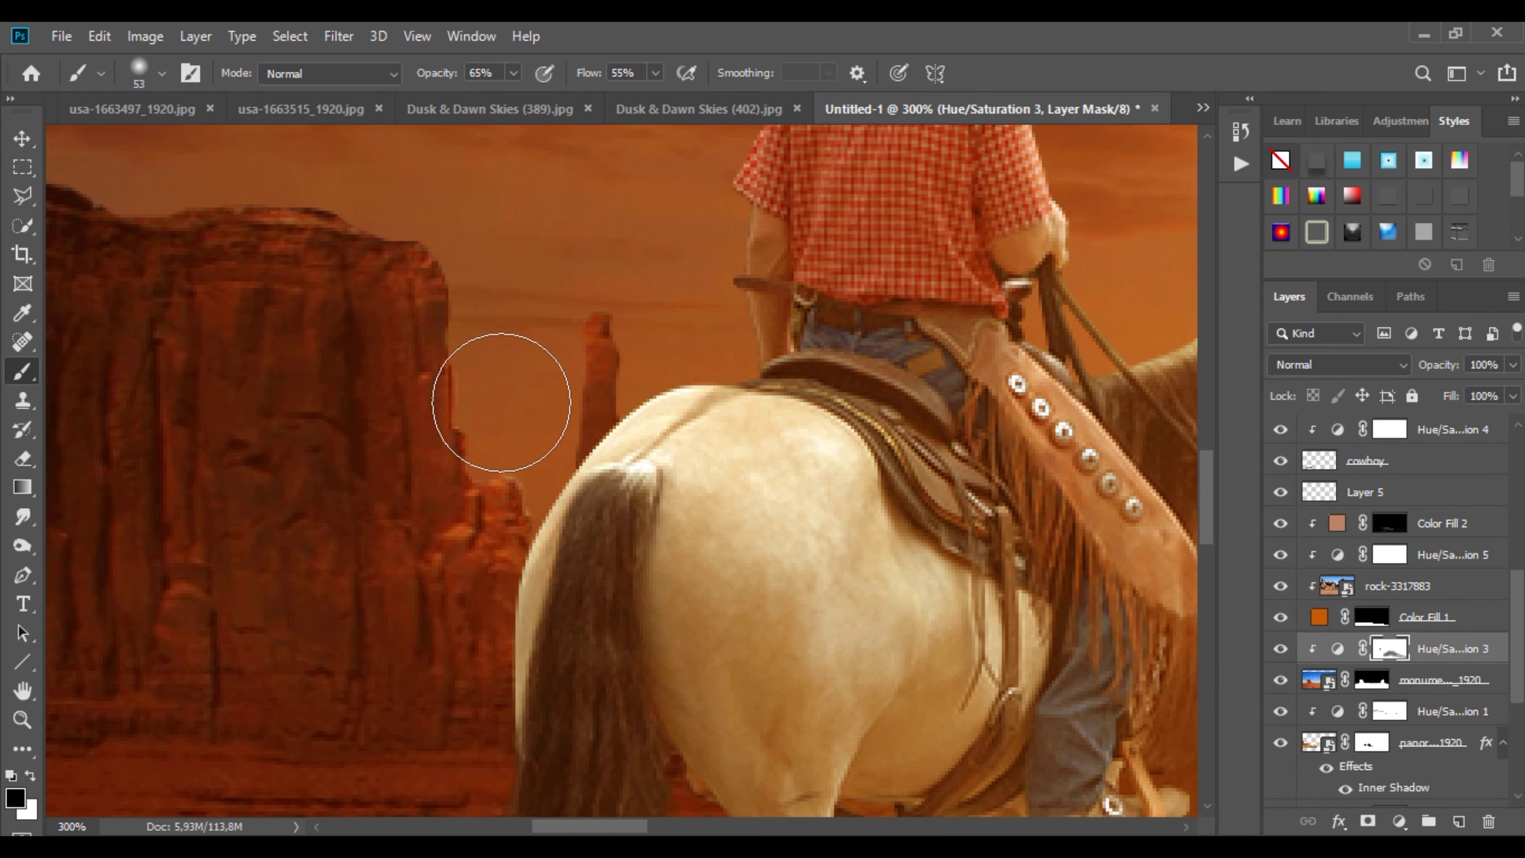
Step: Trim the left butte's outer edge and top on the monument-valley layer's mask in black with a 21 px hard round brush
drag(446, 358, 795, 499)
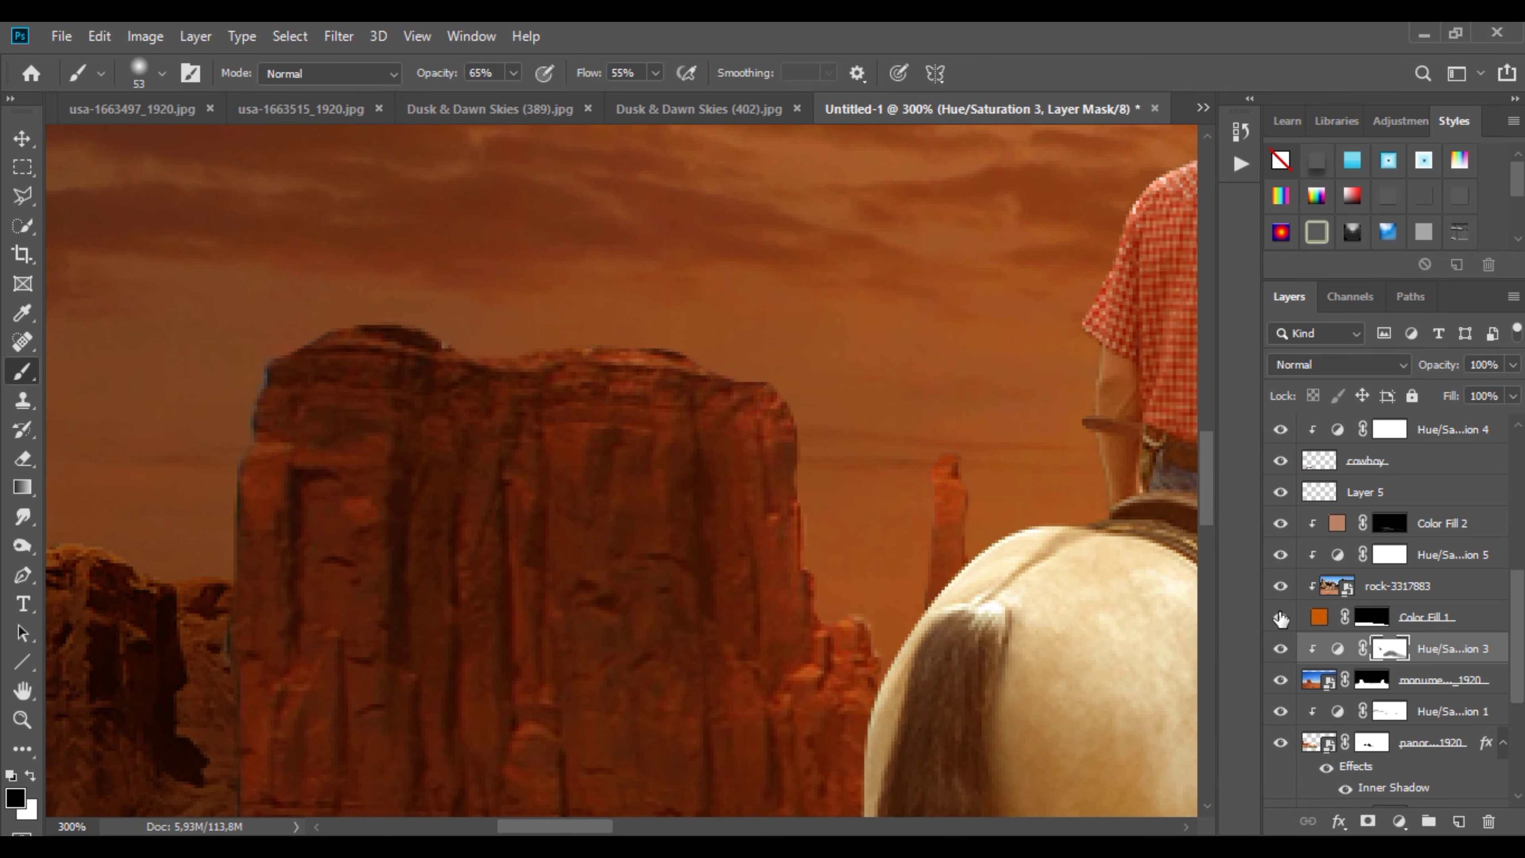
click(1365, 681)
right_click(319, 419)
click(727, 540)
click(446, 381)
drag(247, 373, 238, 353)
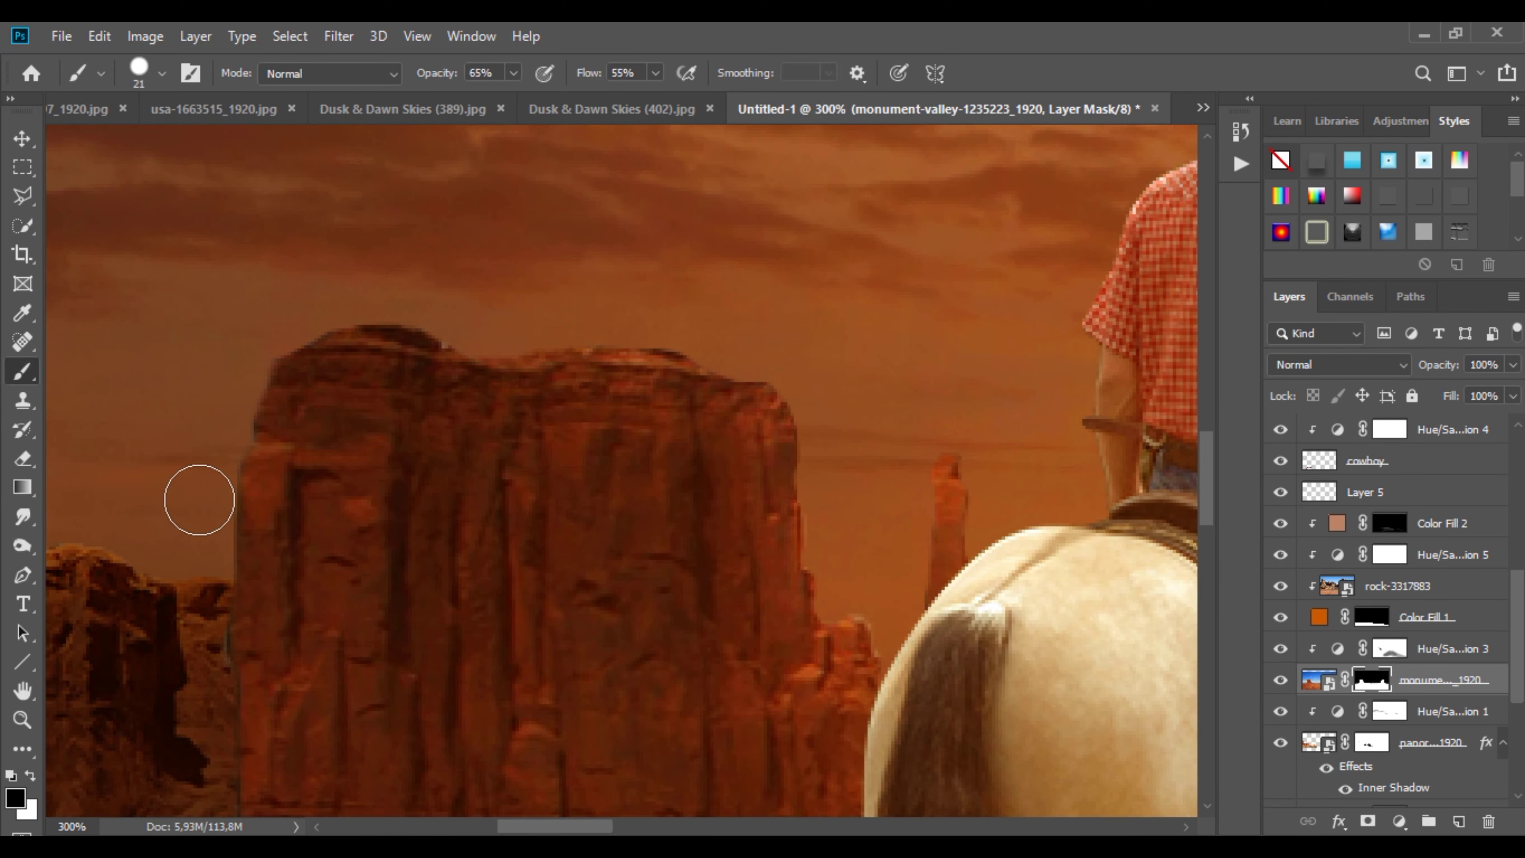
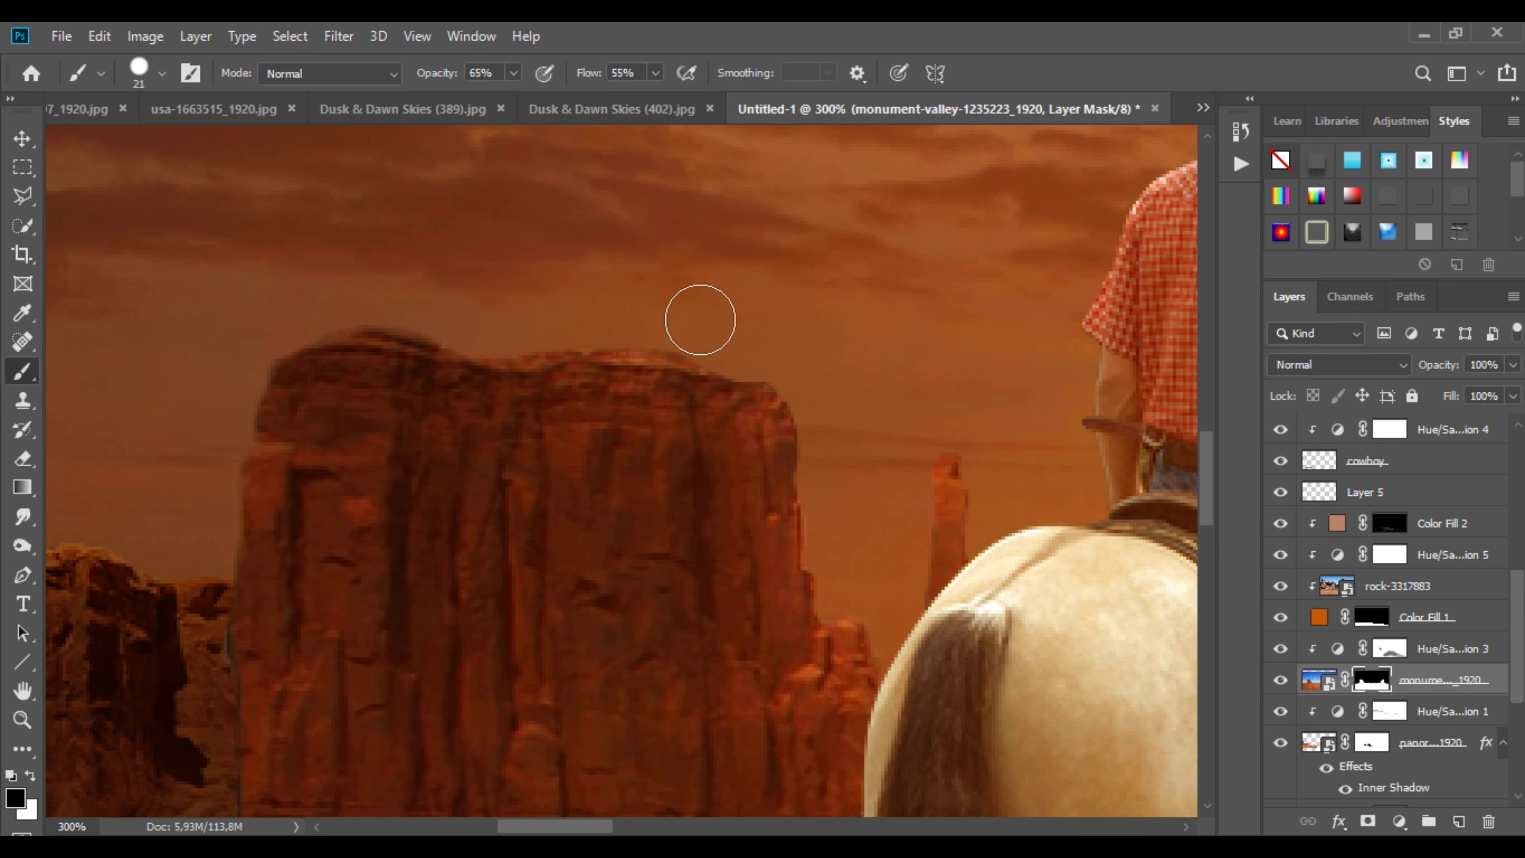
Step: Add a Color Lookup adjustment above Color Balance 1 and load a 3D LUT preset
key(ctrl+minus)
key(ctrl+minus)
key(ctrl+minus)
key(ctrl+minus)
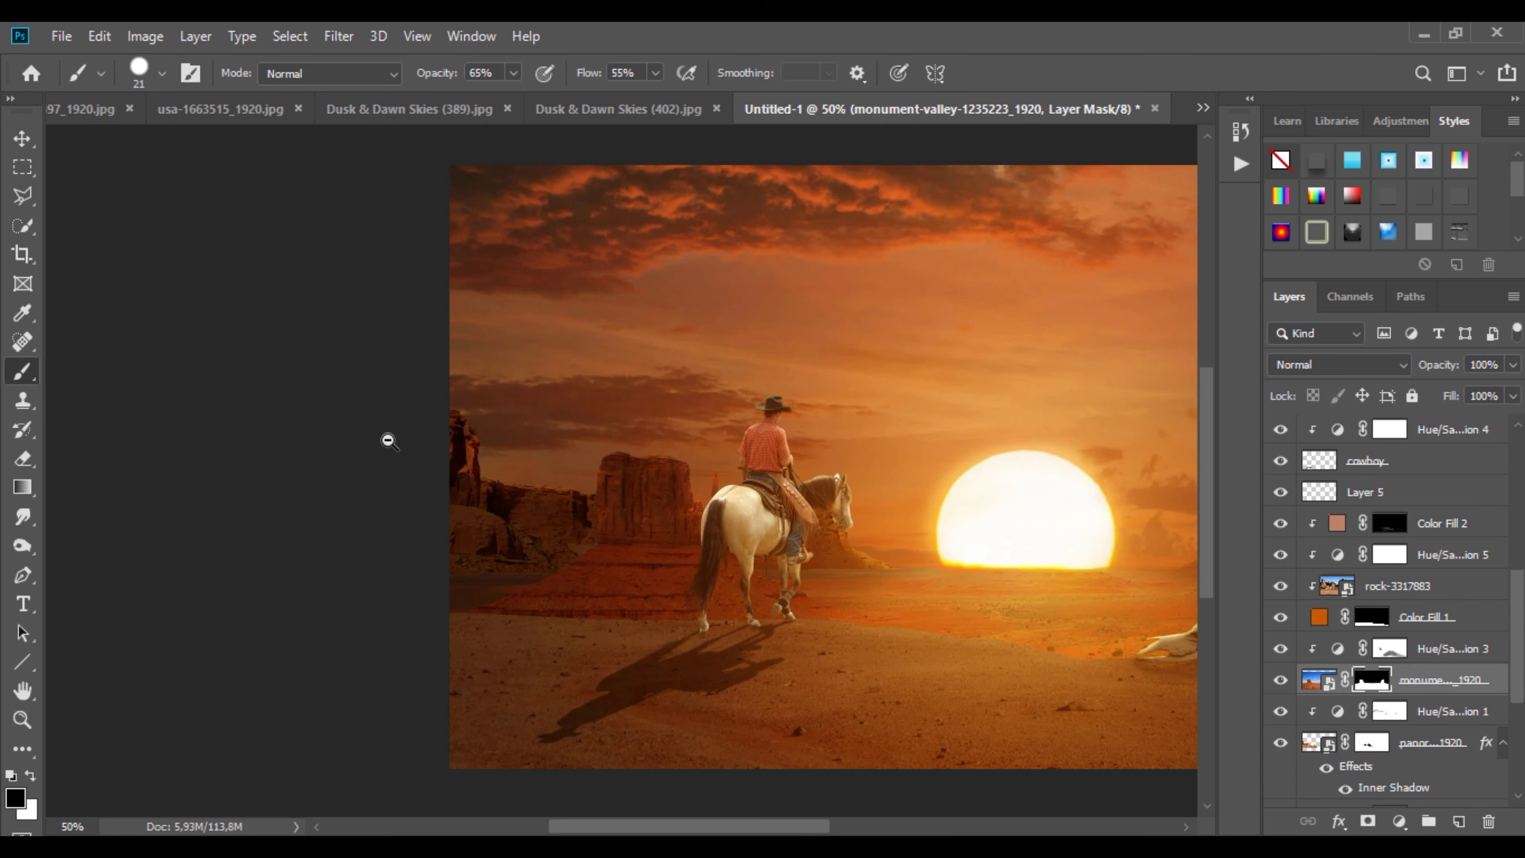
drag(930, 428, 546, 371)
scroll(1403, 527, up, 3)
scroll(1405, 528, up, 5)
click(1435, 461)
click(1399, 822)
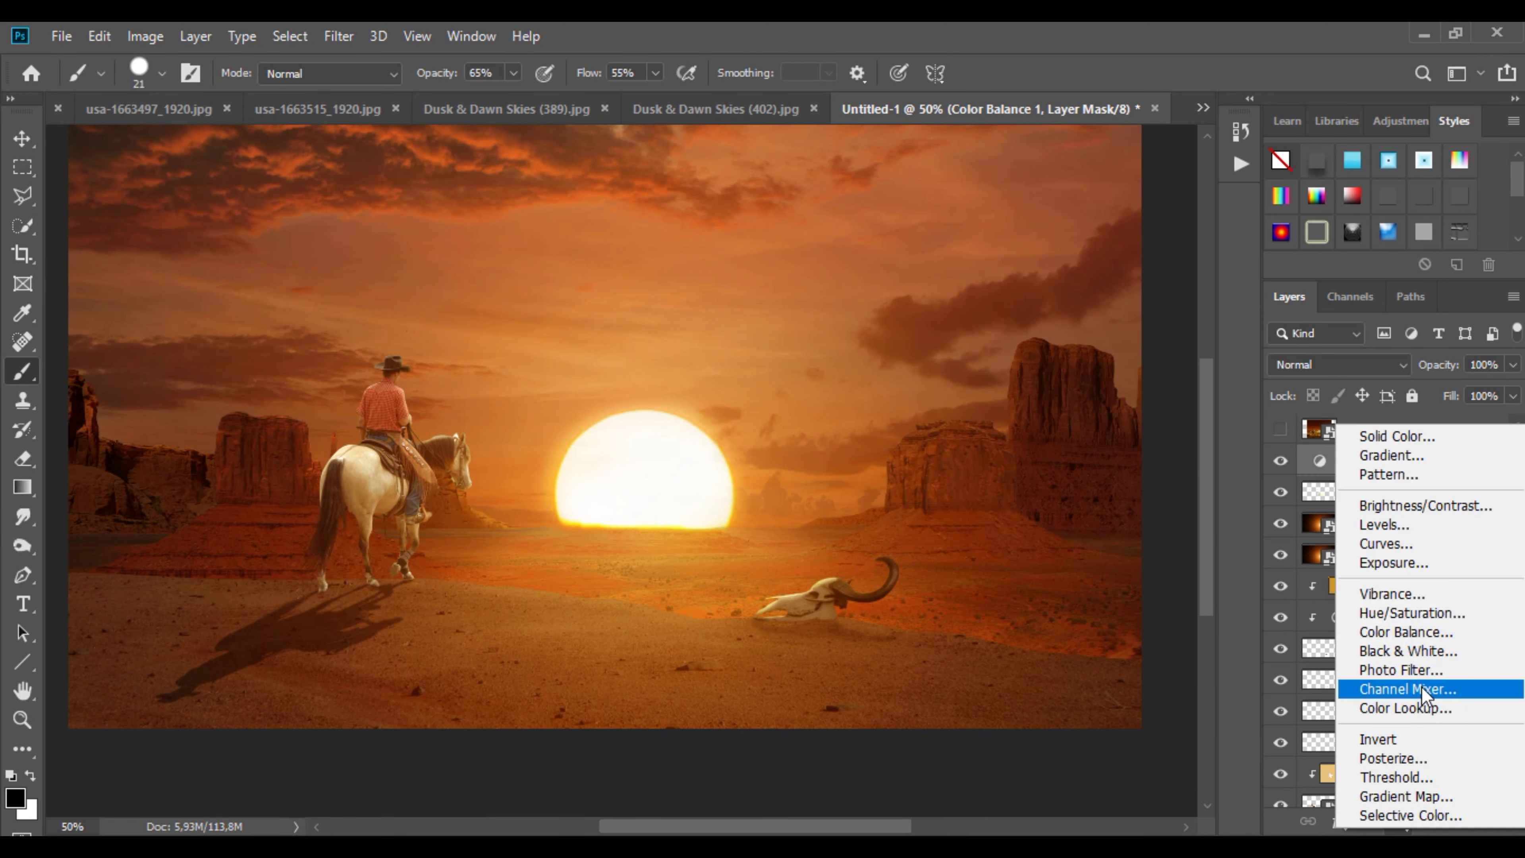
click(1418, 707)
click(691, 448)
click(888, 299)
click(788, 373)
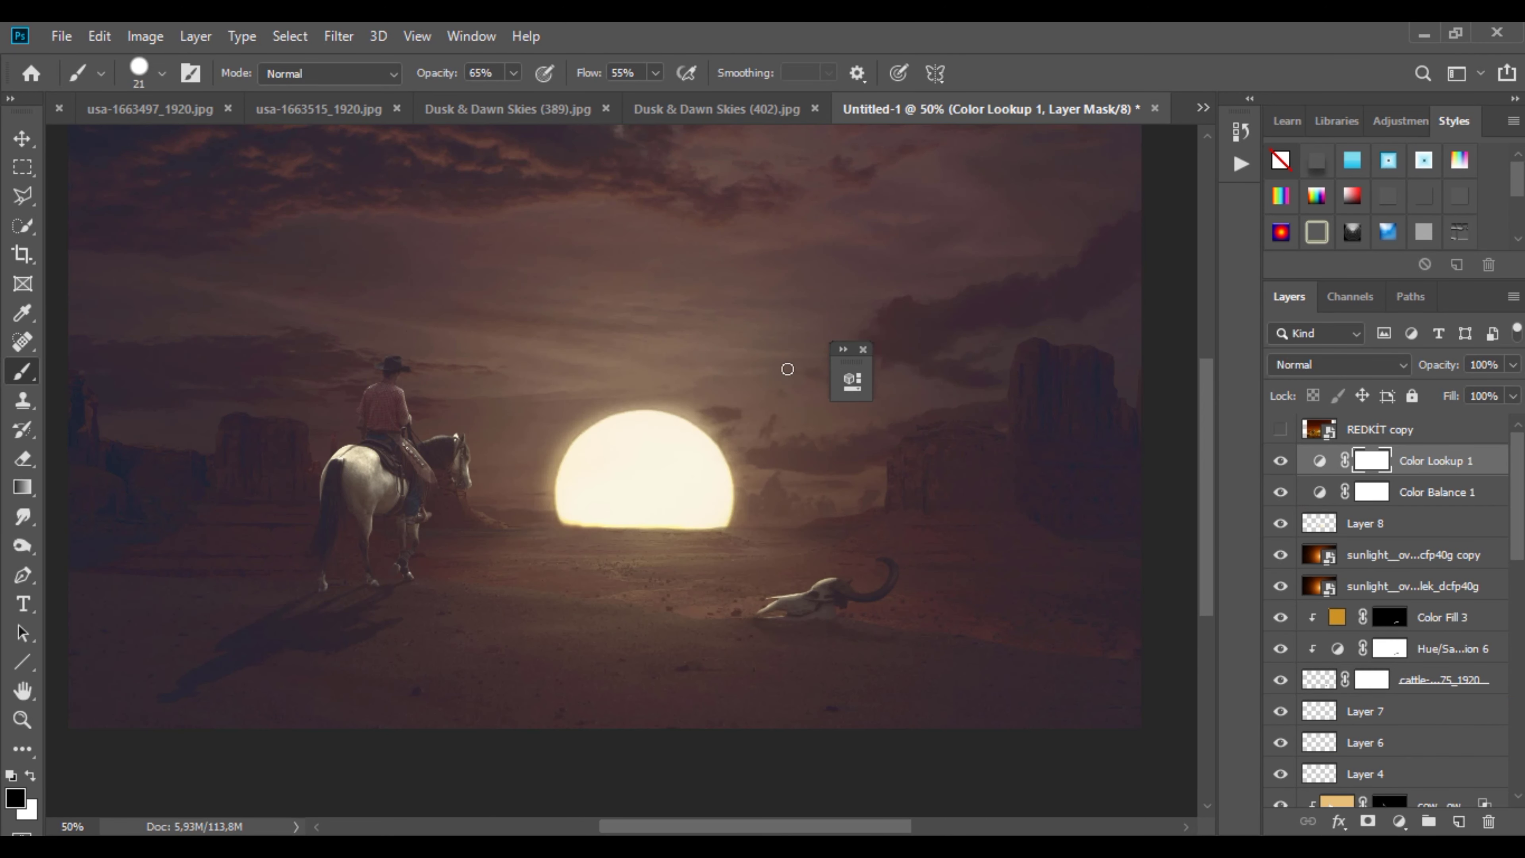
Step: Try the Color Lookup layer in Soft Light blending at 80% opacity
click(1340, 364)
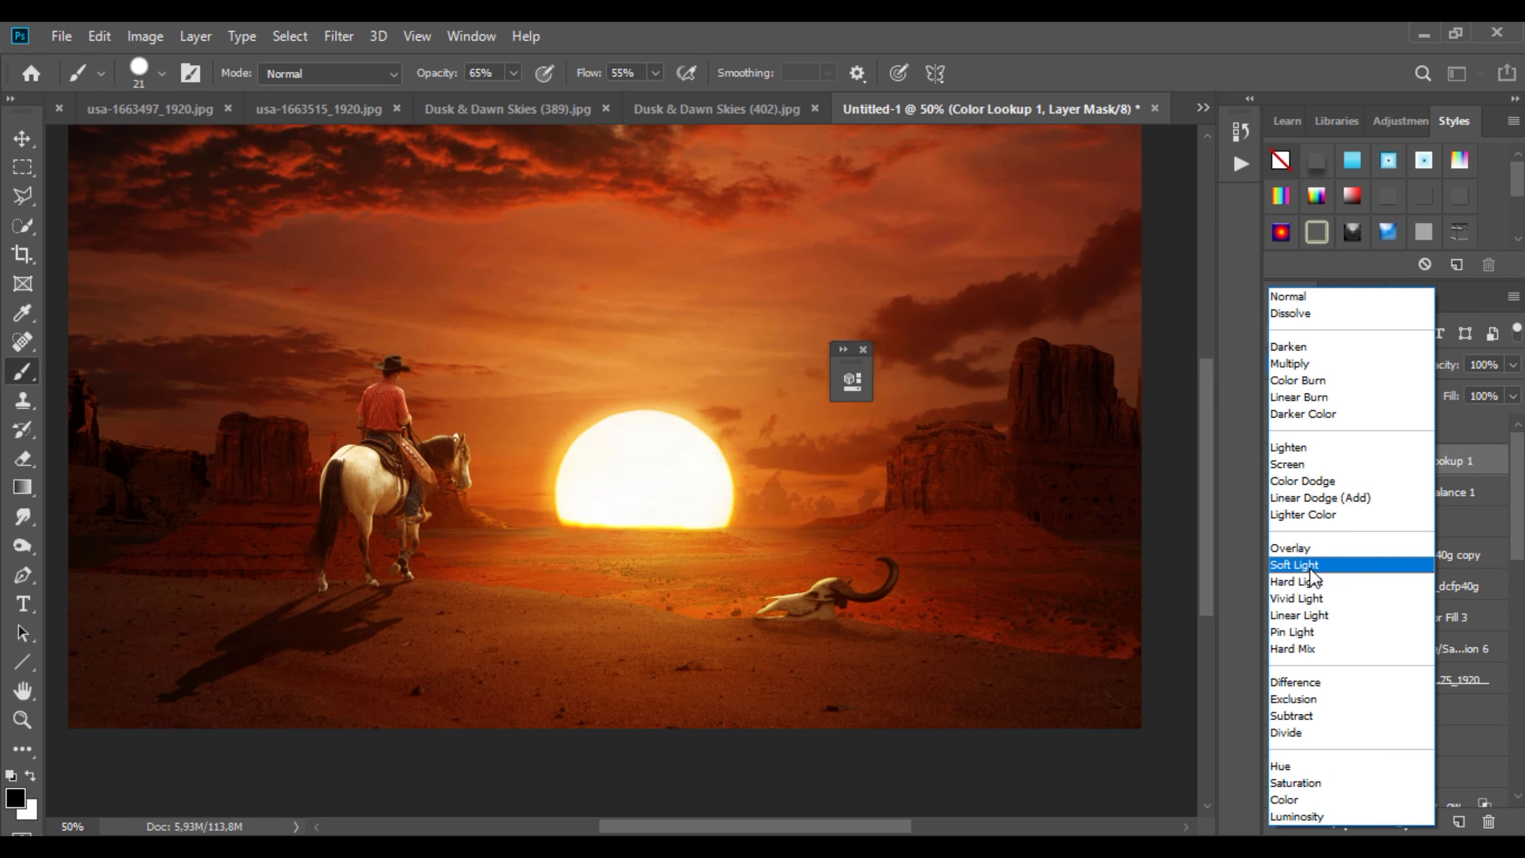
click(1312, 565)
click(1461, 450)
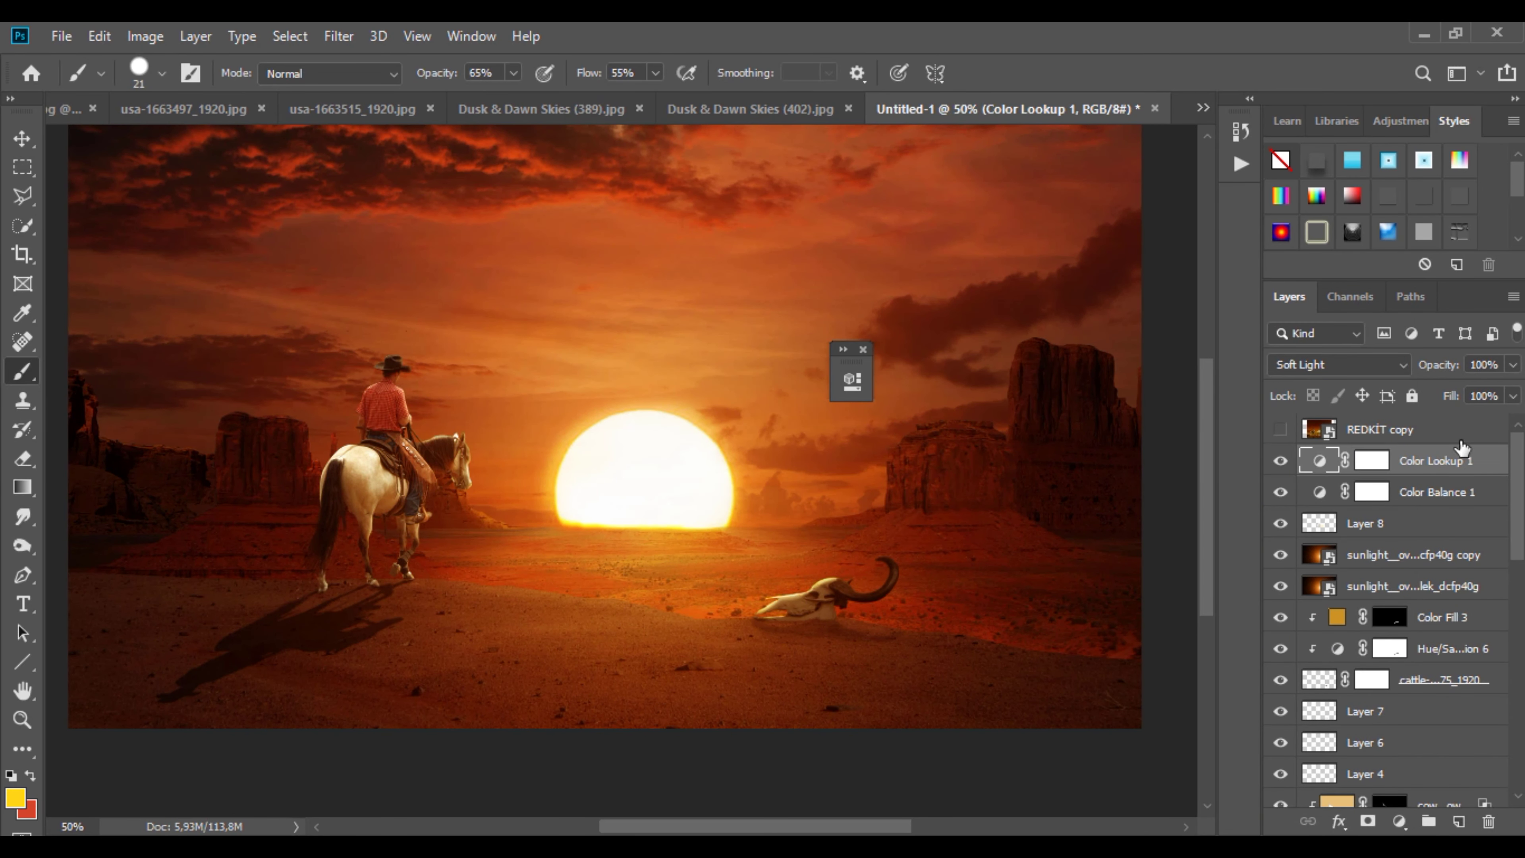
click(1512, 364)
drag(1513, 396, 1490, 395)
Step: Try the LateSunset.3DL preset on the Color Lookup with Normal blending
double_click(1320, 461)
click(691, 448)
click(691, 540)
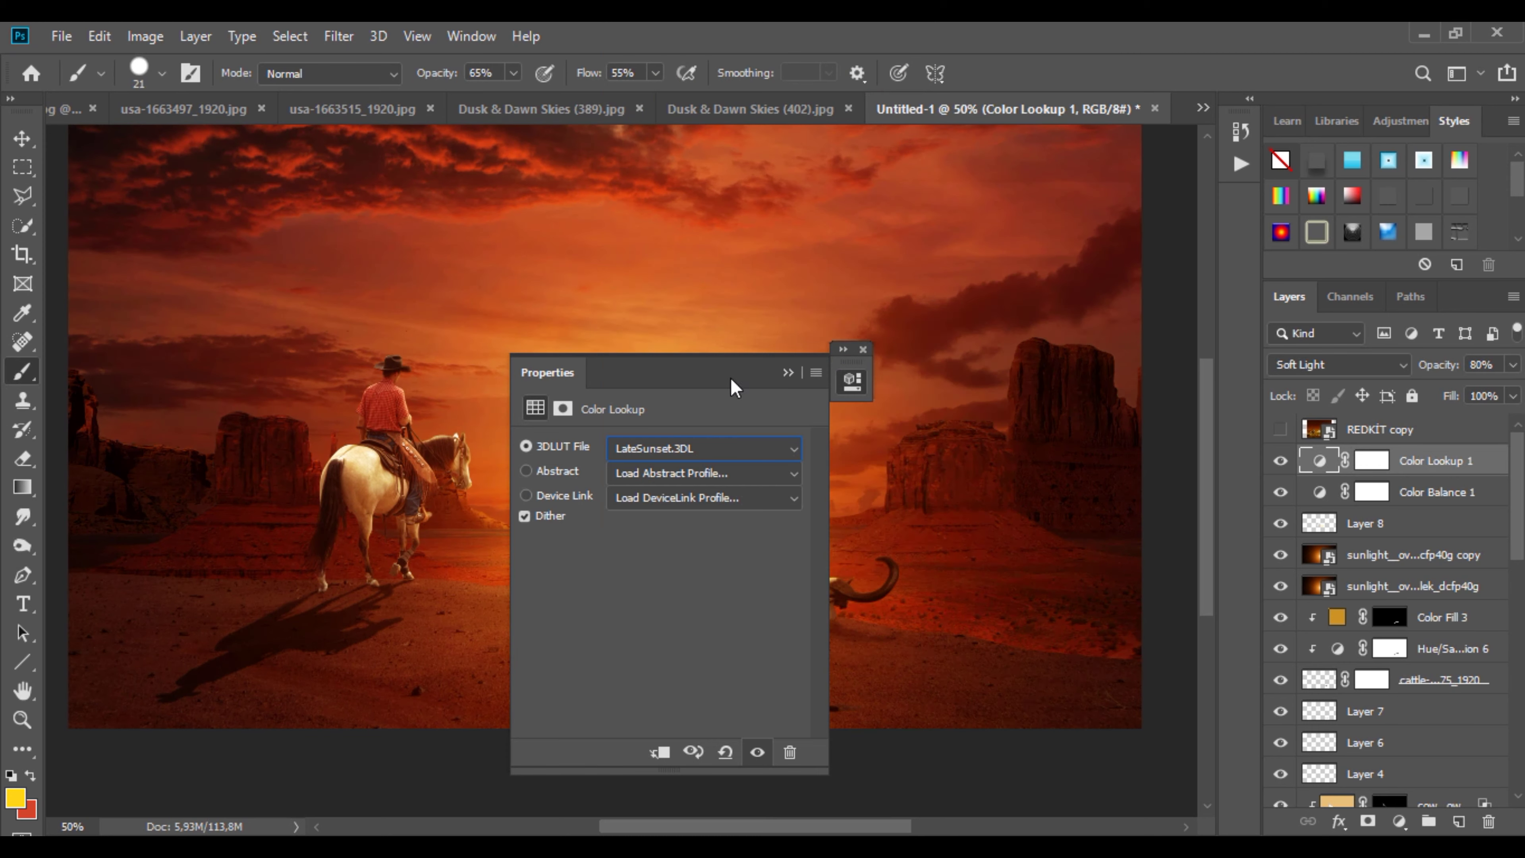
drag(732, 387, 1015, 346)
click(1339, 364)
click(1297, 296)
Step: Try the Soft_Warming.look preset on the Color Lookup and compare the scene with the adjustment hidden and shown
click(955, 405)
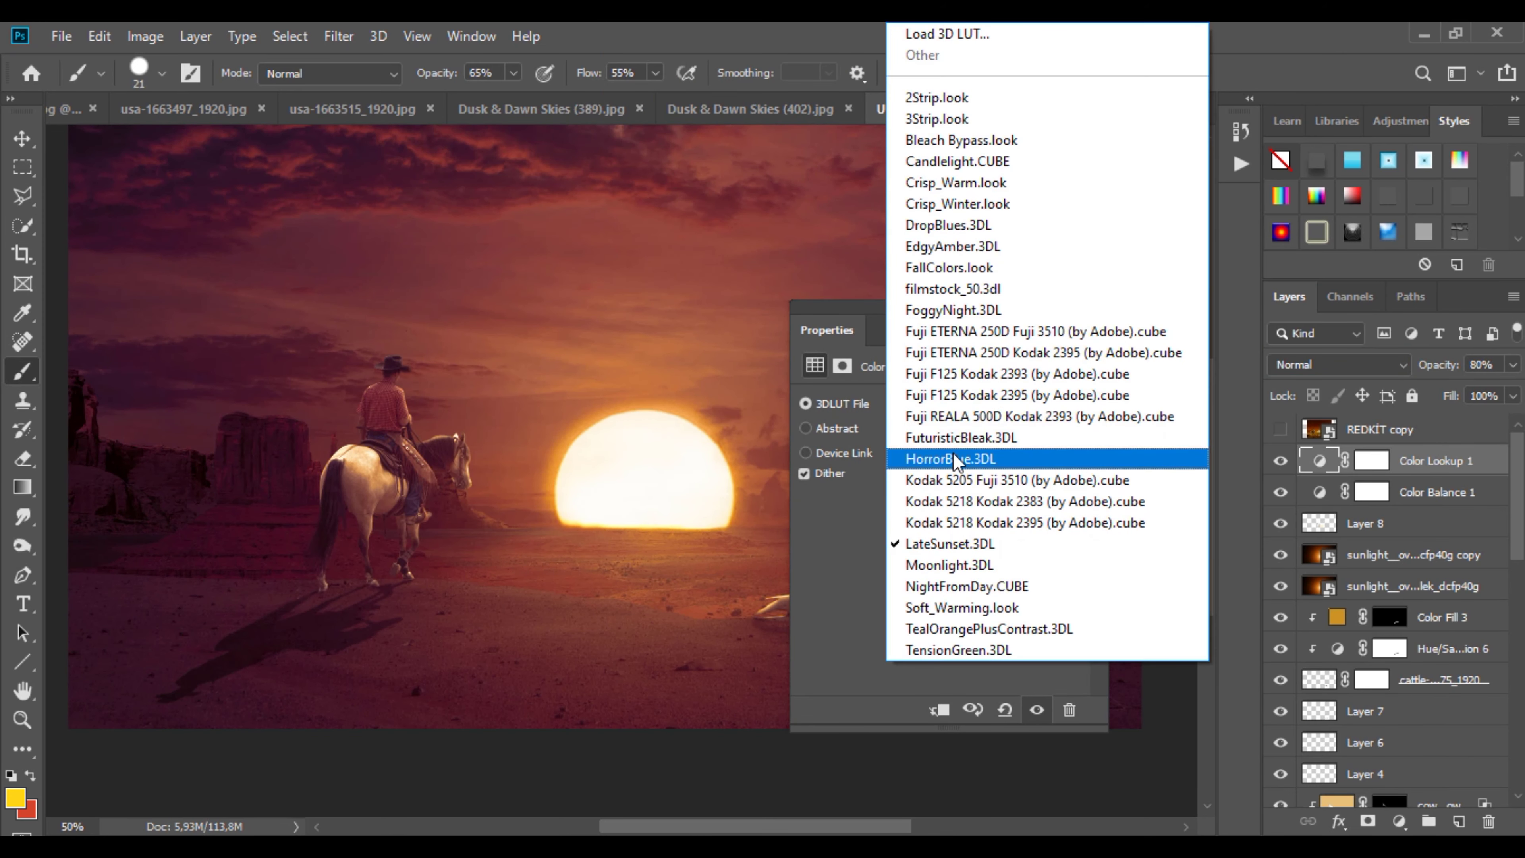
click(980, 608)
click(1076, 307)
click(1278, 459)
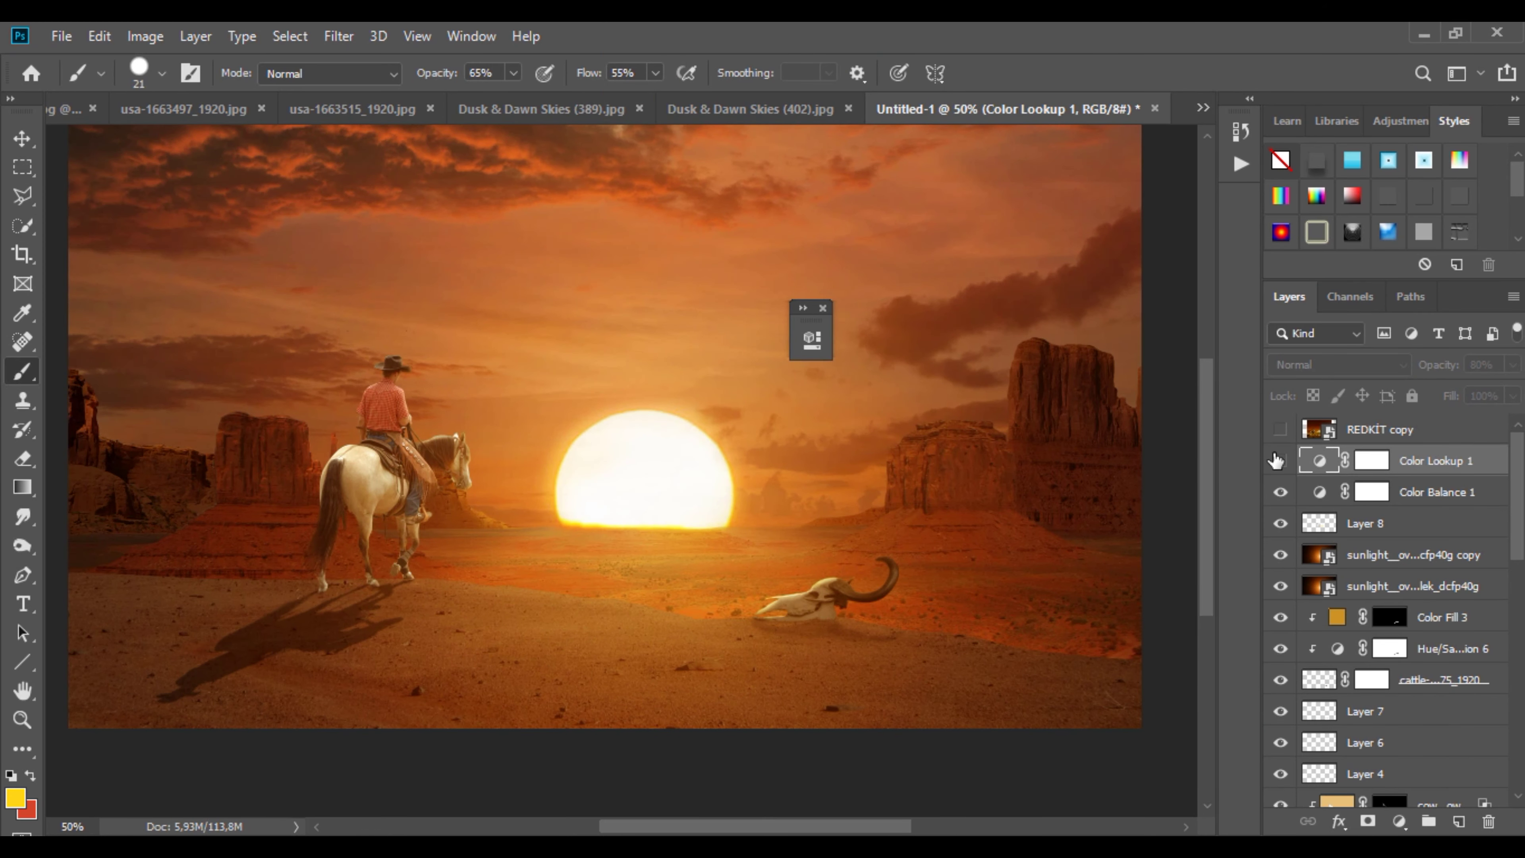
click(1279, 460)
click(1326, 465)
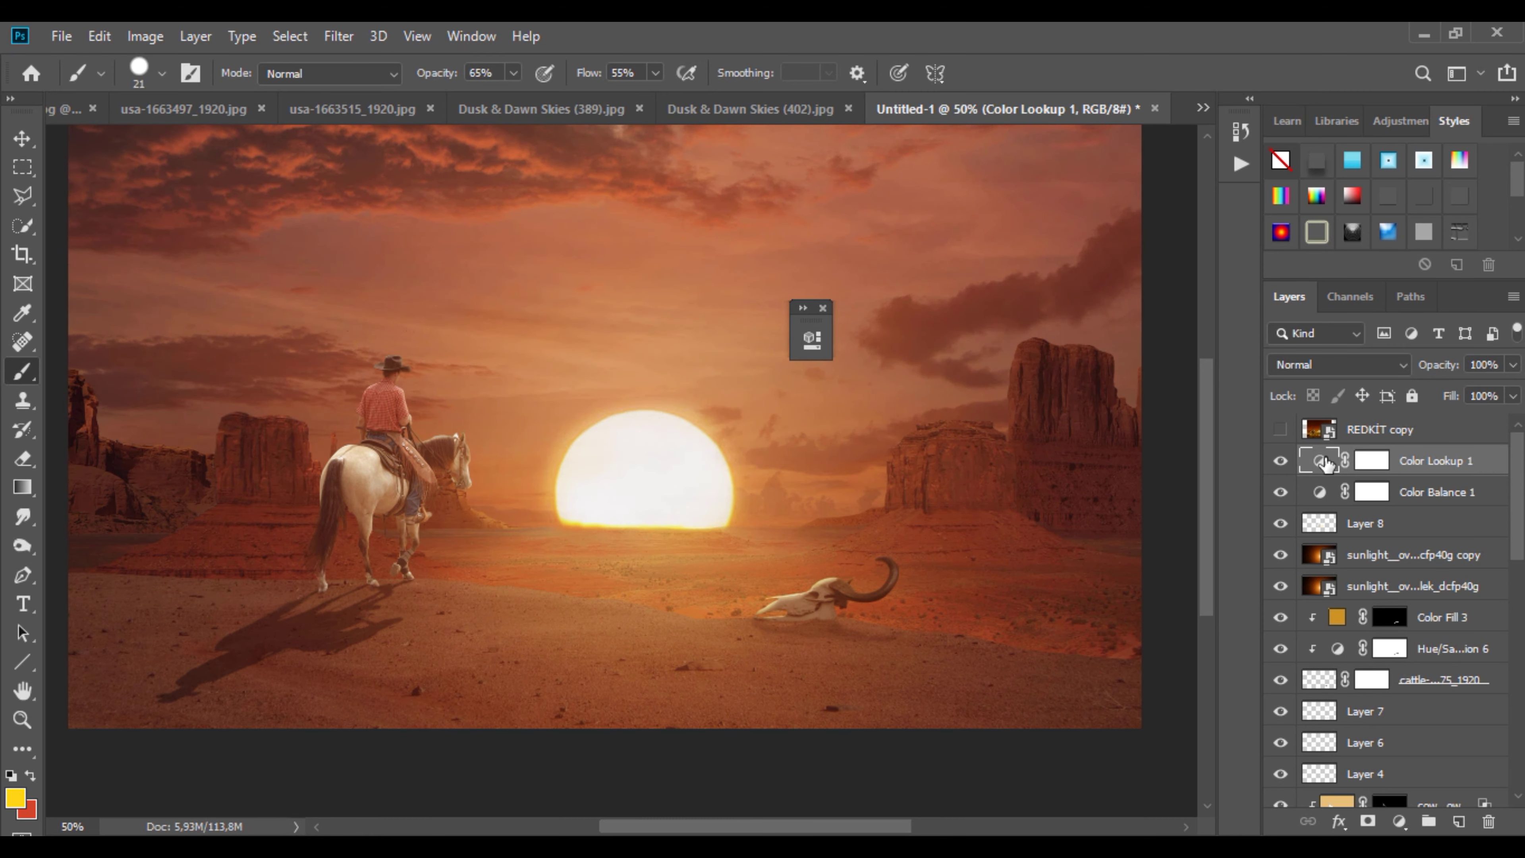
Step: Try the TealOrangePlusContrast.3DL and Crisp_Warm.look presets on the Color Lookup
double_click(1326, 463)
click(867, 409)
click(867, 628)
click(867, 415)
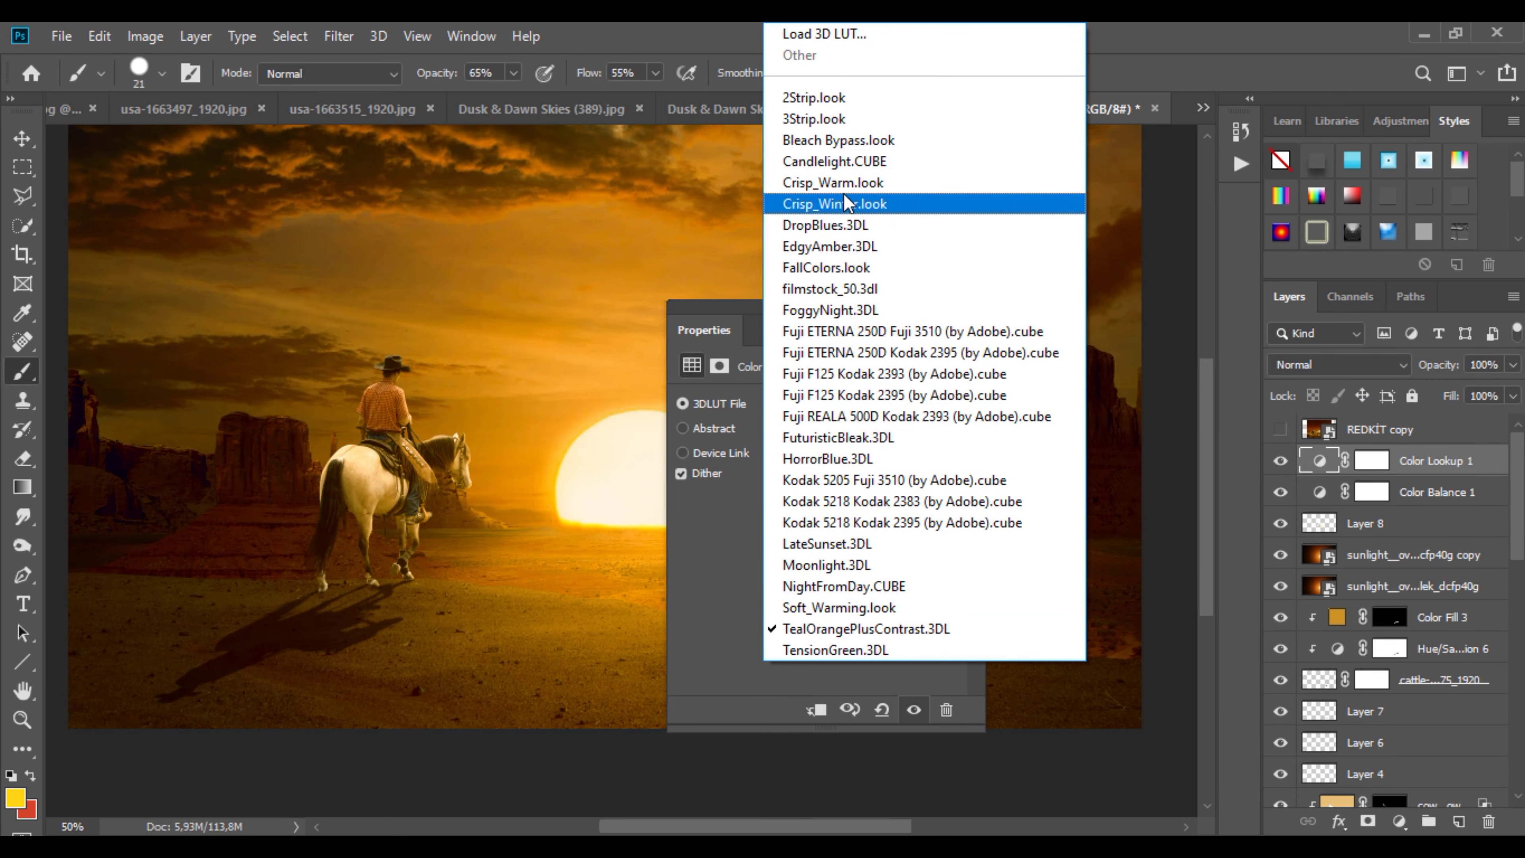
click(841, 183)
Step: Load the filmstock_50.3dl preset in the Color Lookup and close its properties
click(867, 409)
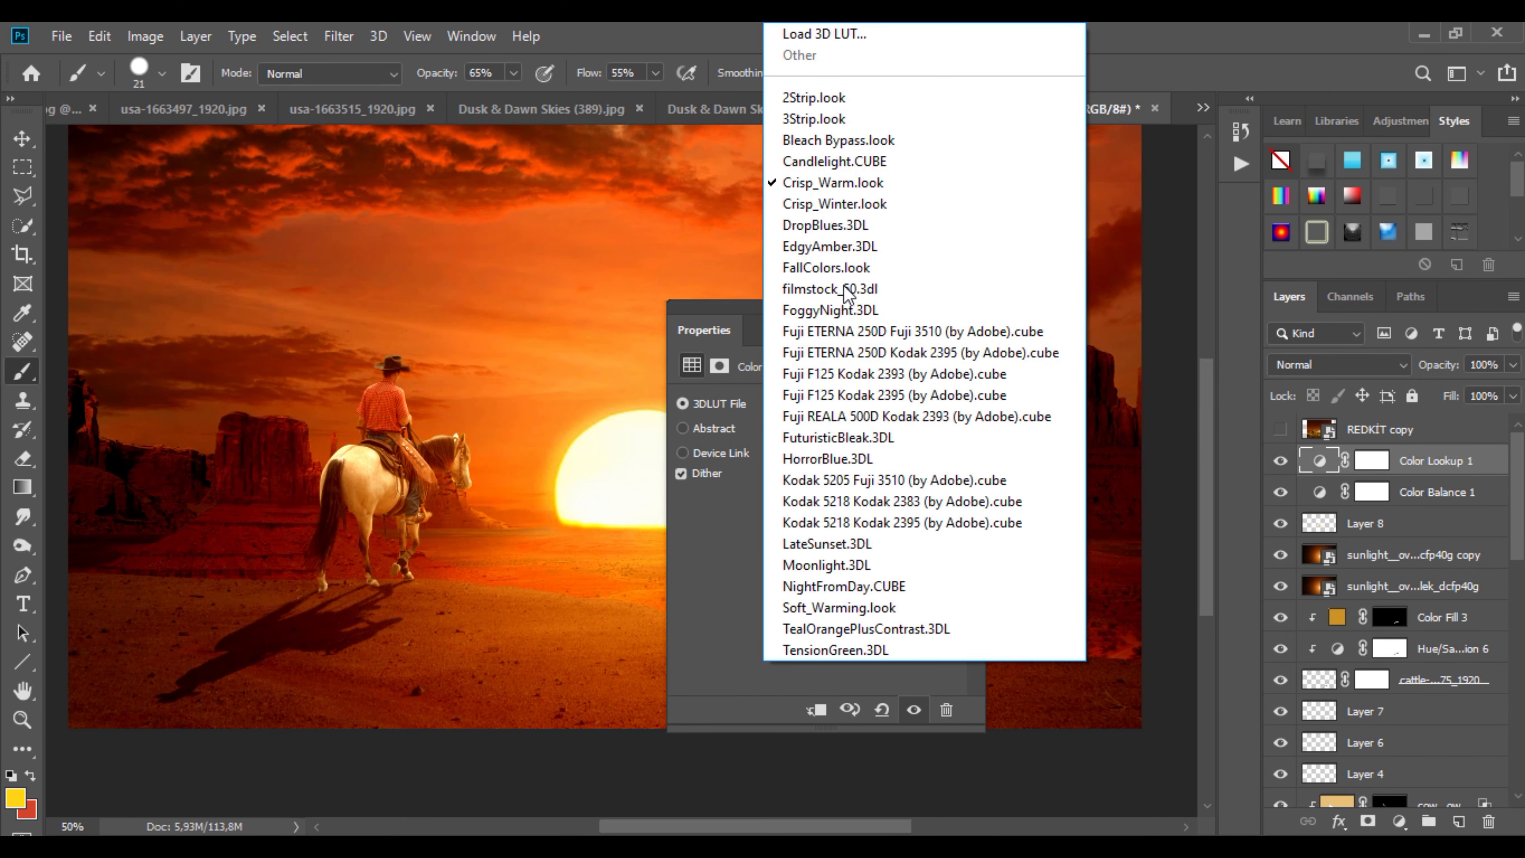
click(847, 289)
click(955, 308)
click(699, 307)
Step: Blend Color Lookup 1 with Multiply at 25% opacity and compare the scene with it hidden and shown
click(1339, 365)
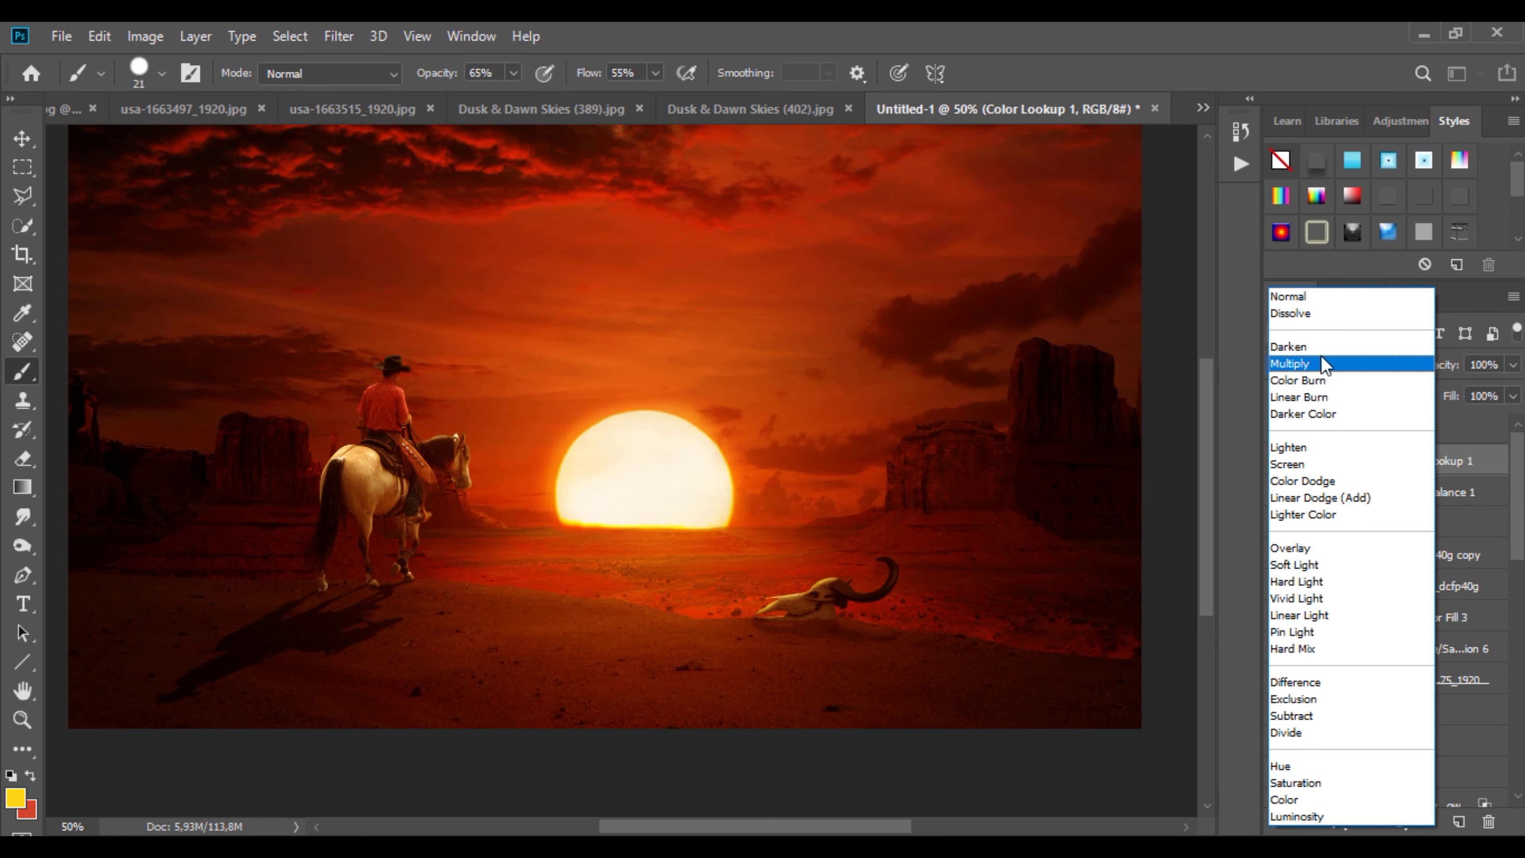
click(1318, 364)
drag(1450, 391, 1429, 392)
click(1278, 462)
click(1280, 460)
Step: Paint black on the Color Lookup 1 mask around the horse and rider with a 196 px soft round brush
click(1372, 462)
right_click(625, 384)
click(793, 528)
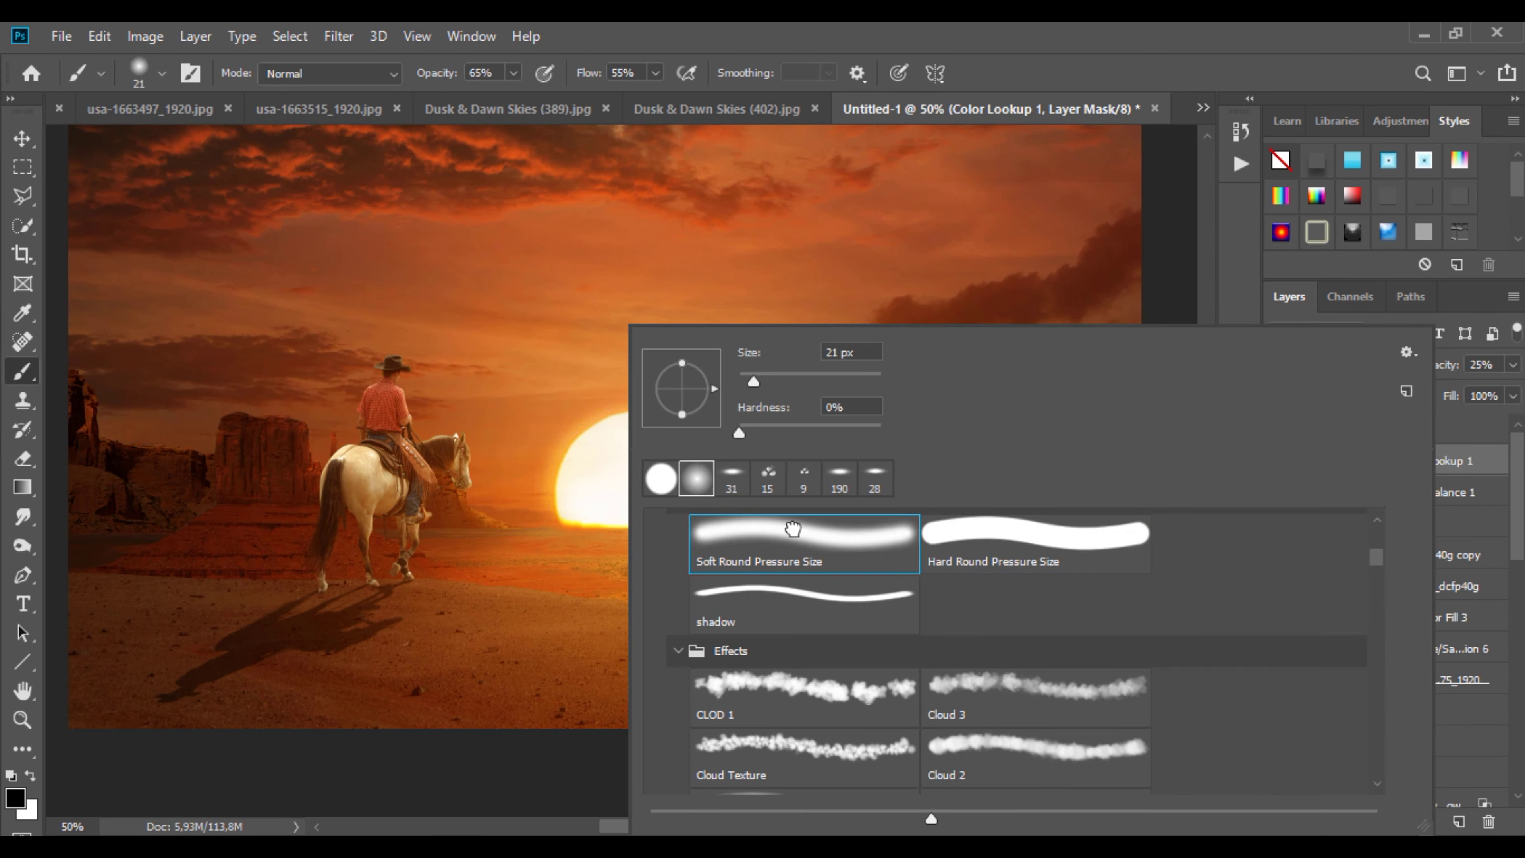
drag(752, 383, 841, 383)
click(429, 542)
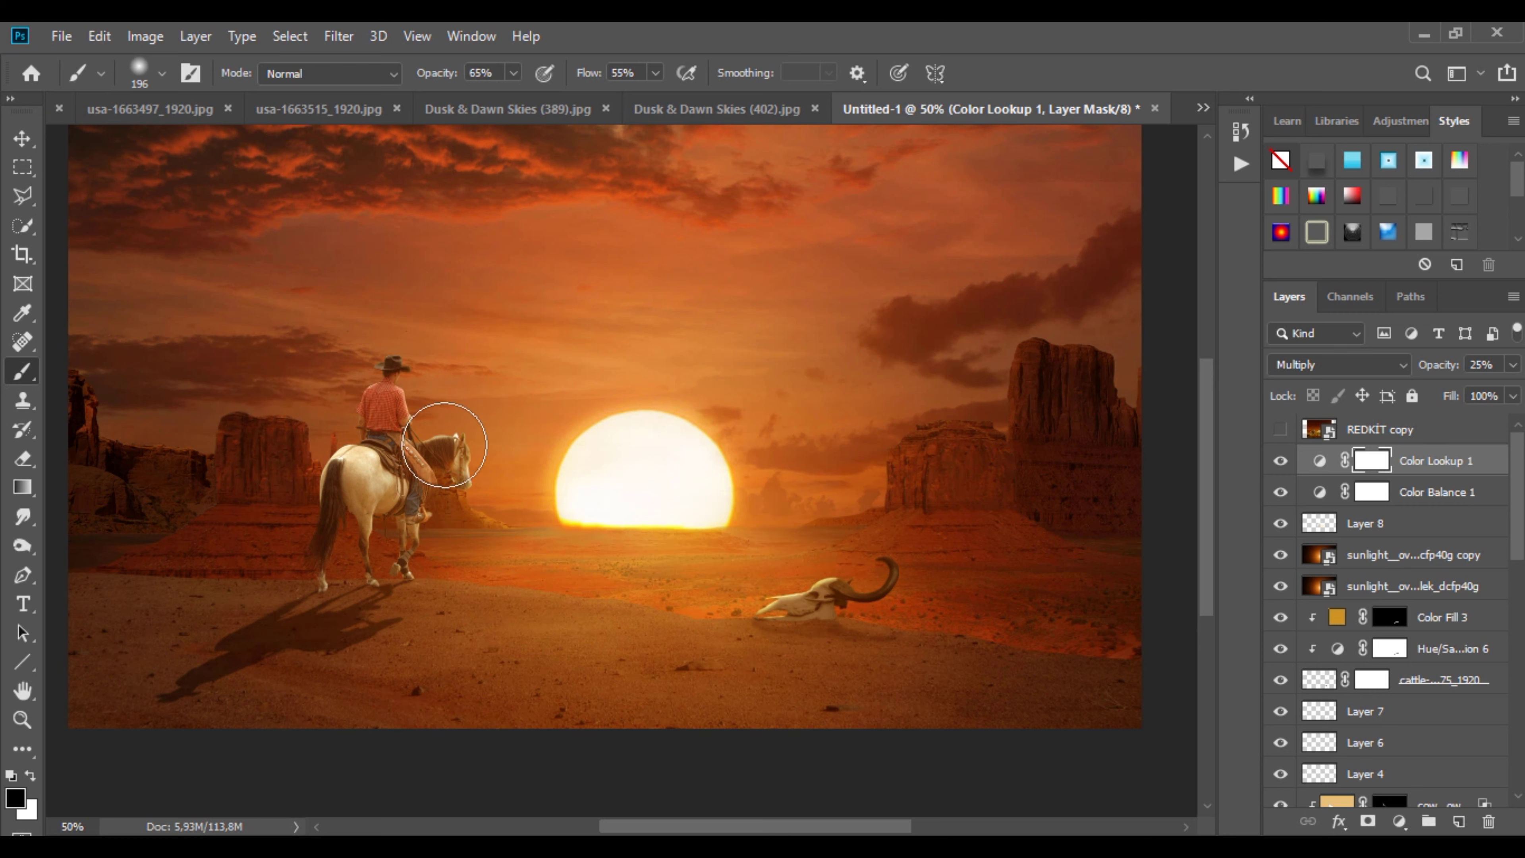
Step: Select Layer 5 below the cast shadow and choose the shadow brush at 26 px for work around the horse's hooves
scroll(1291, 661, down, 10)
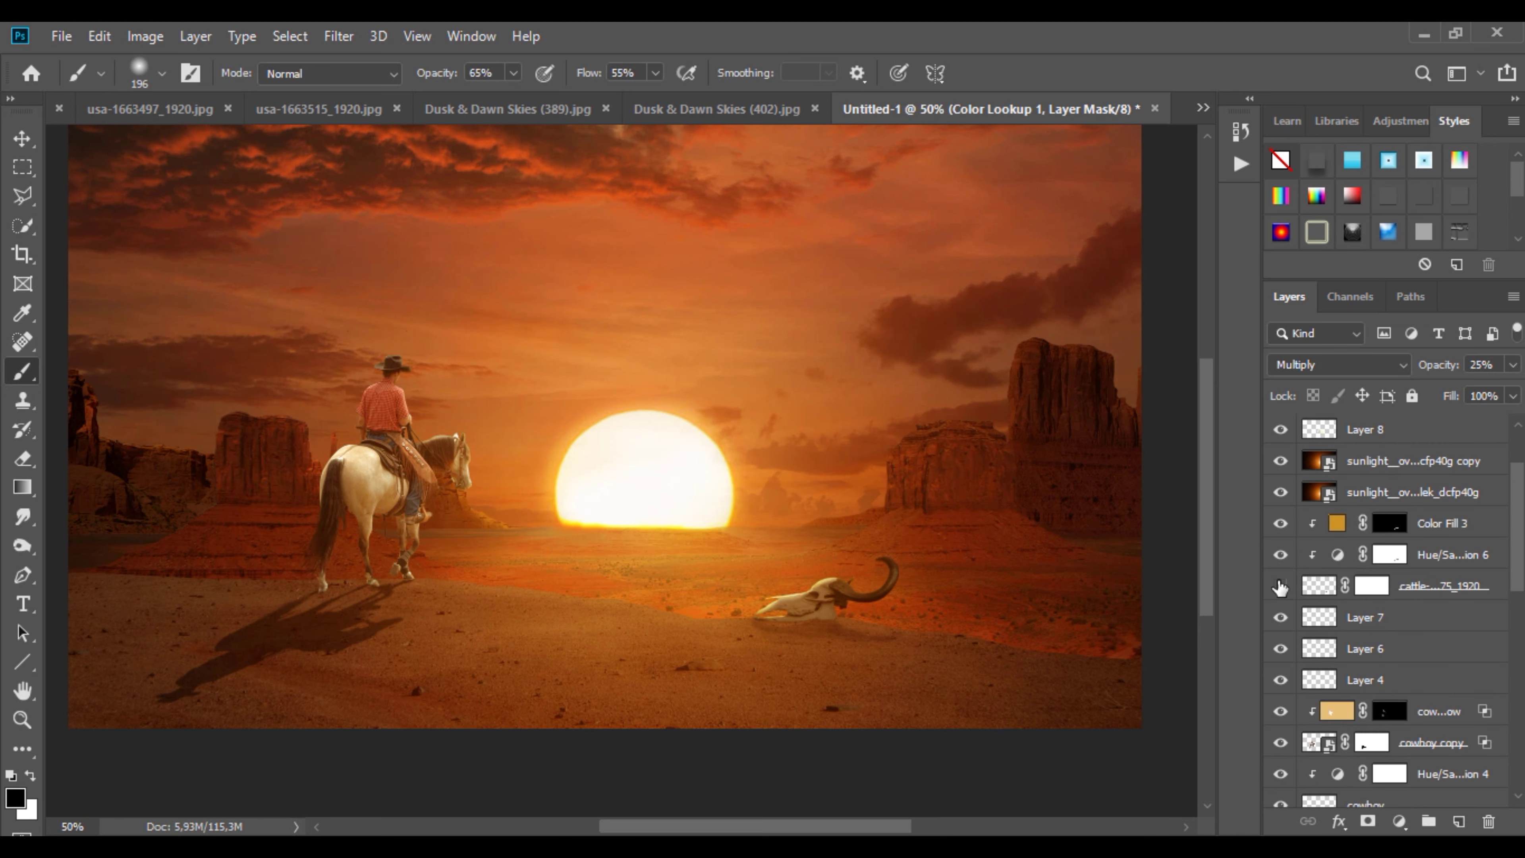
scroll(1292, 689, up, 3)
click(1315, 712)
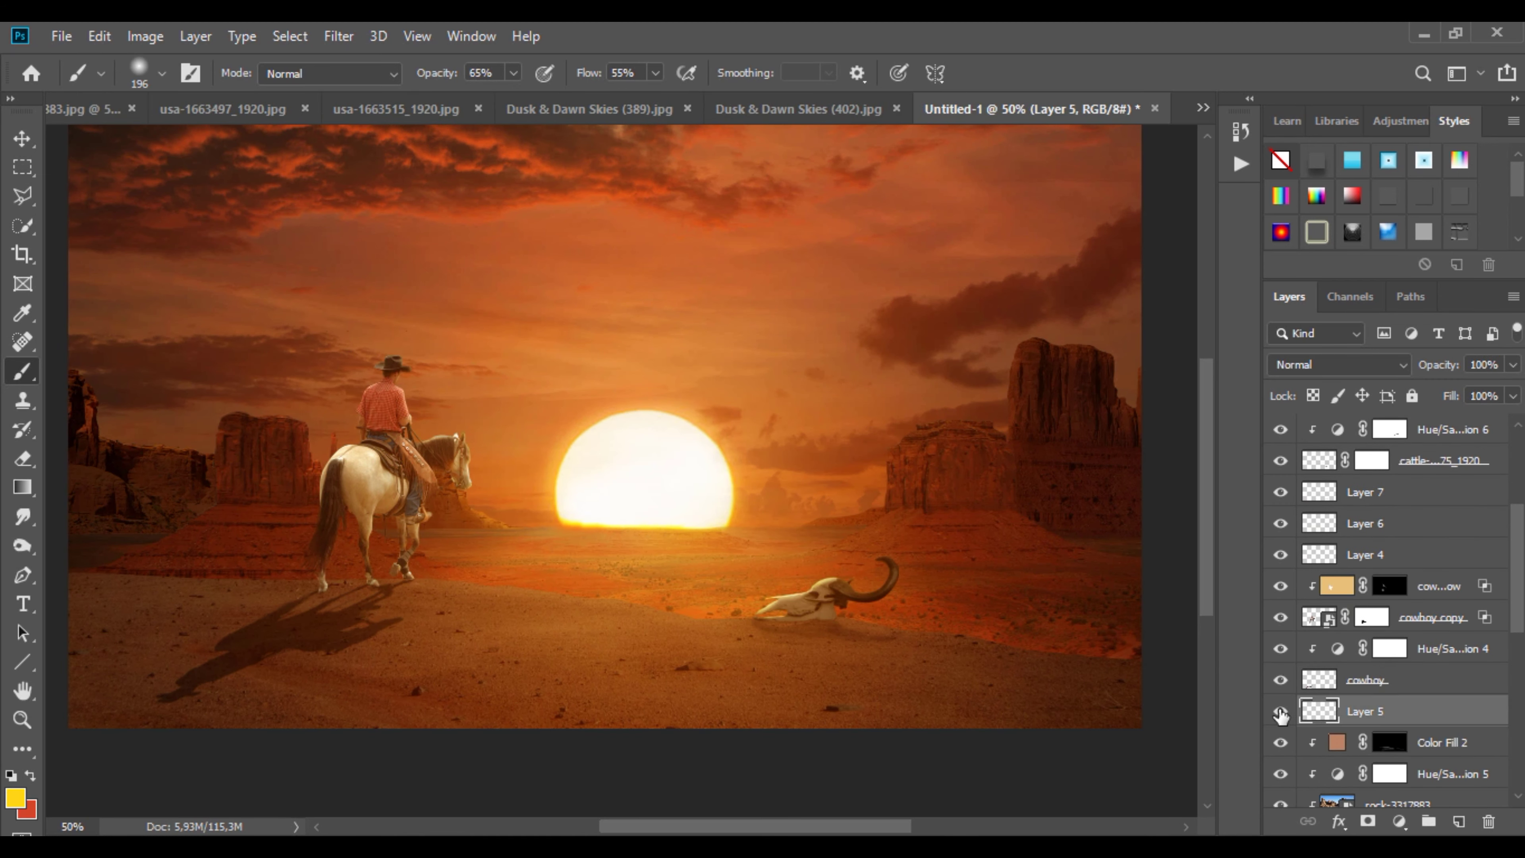
ctrl+click(320, 602)
ctrl+click(320, 601)
ctrl+click(320, 601)
ctrl+click(315, 592)
ctrl+click(310, 569)
right_click(543, 559)
click(733, 612)
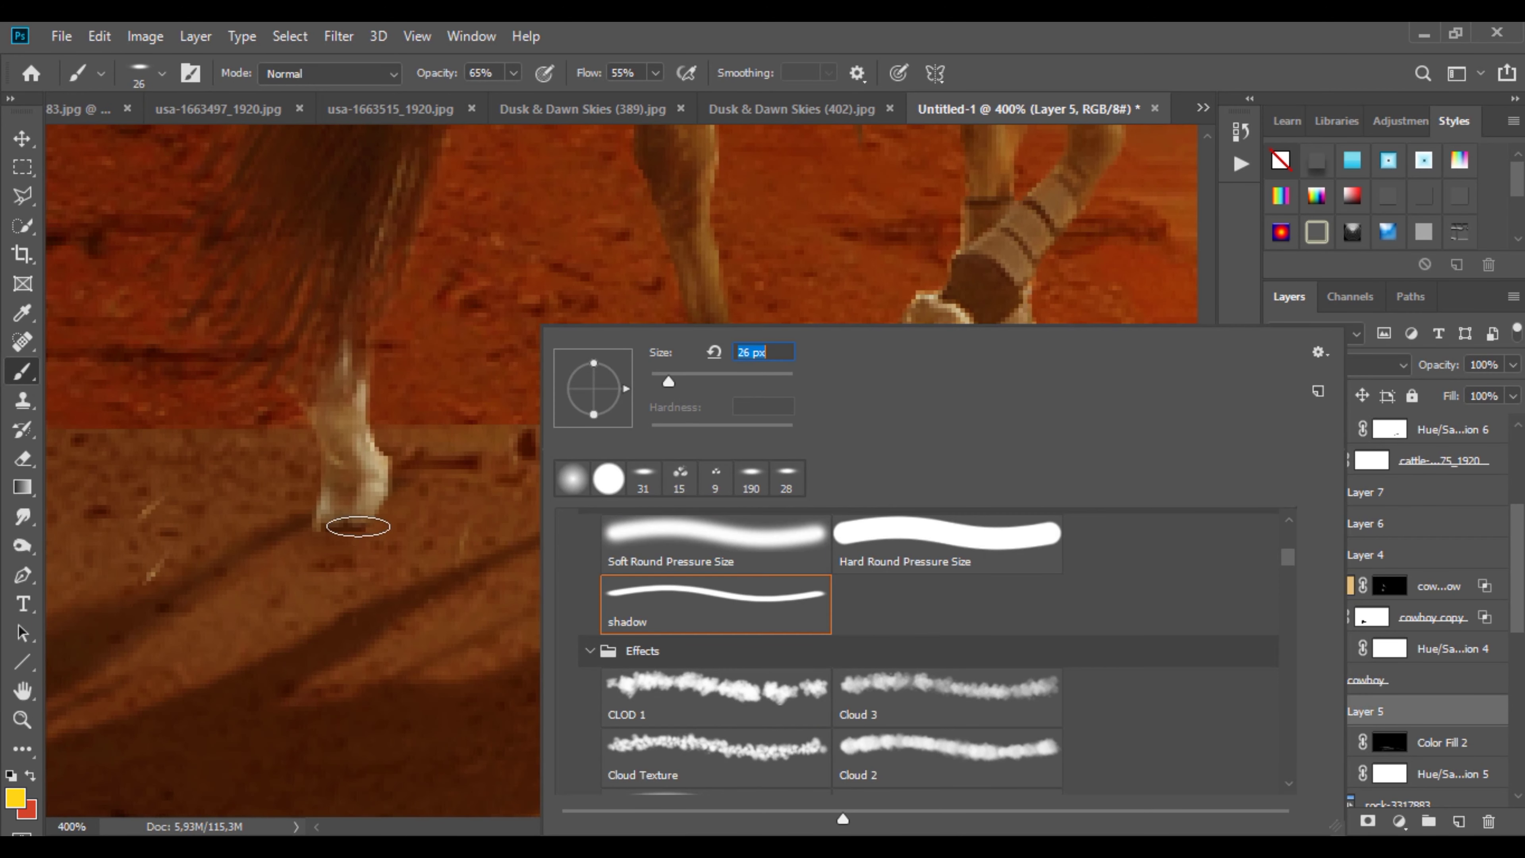
Step: Set the foreground colour to black (000000) and paint a contact shadow from the rear hoof at 12% brush opacity
click(10, 777)
alt+click(236, 689)
click(17, 802)
click(937, 726)
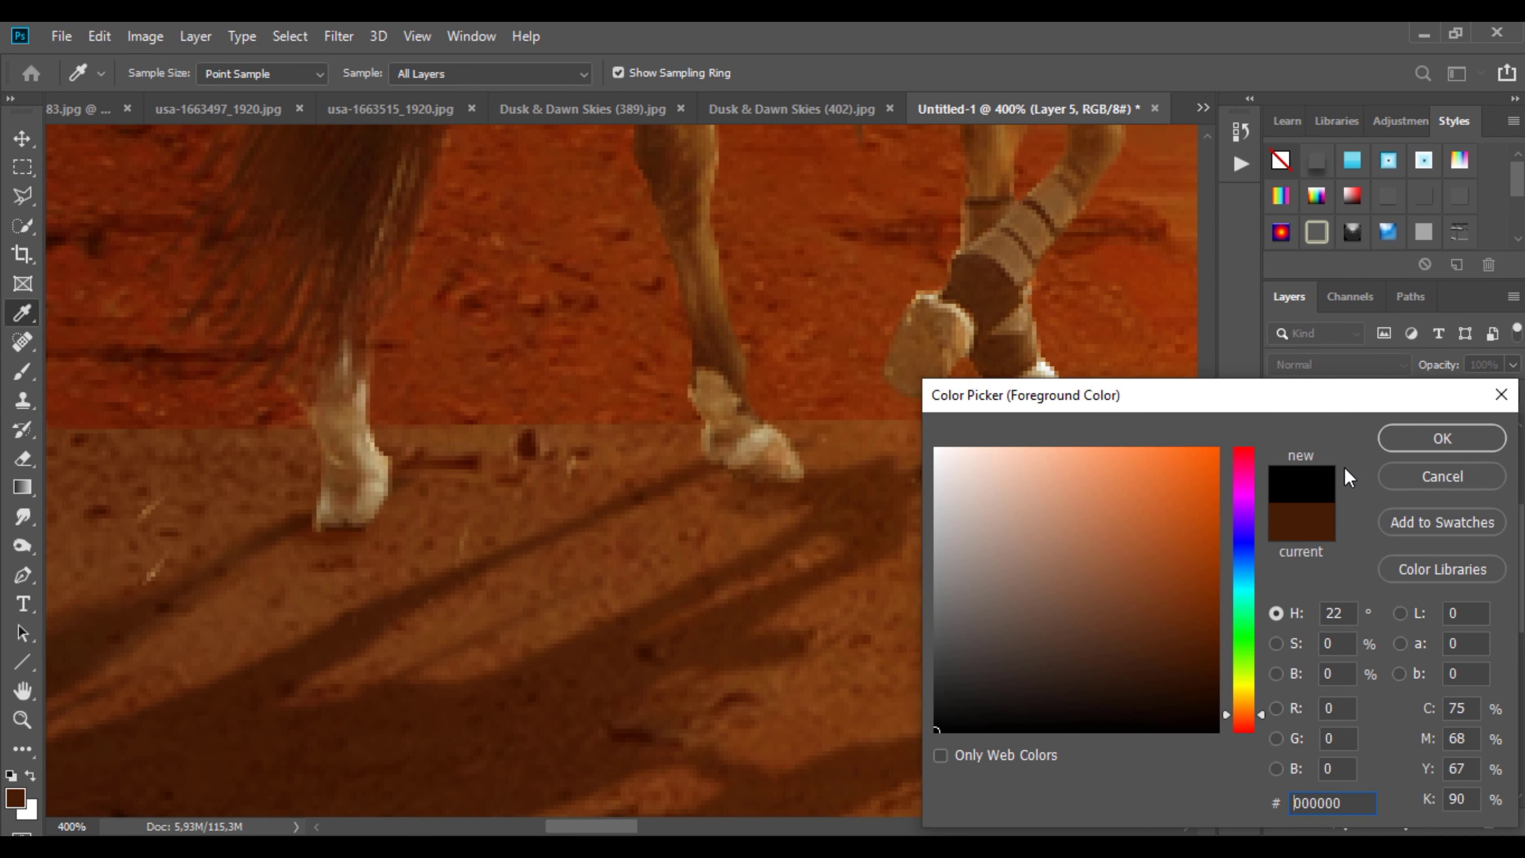
click(1444, 437)
drag(354, 532, 166, 594)
key(ctrl+z)
click(512, 73)
drag(515, 98, 458, 98)
drag(354, 519, 208, 611)
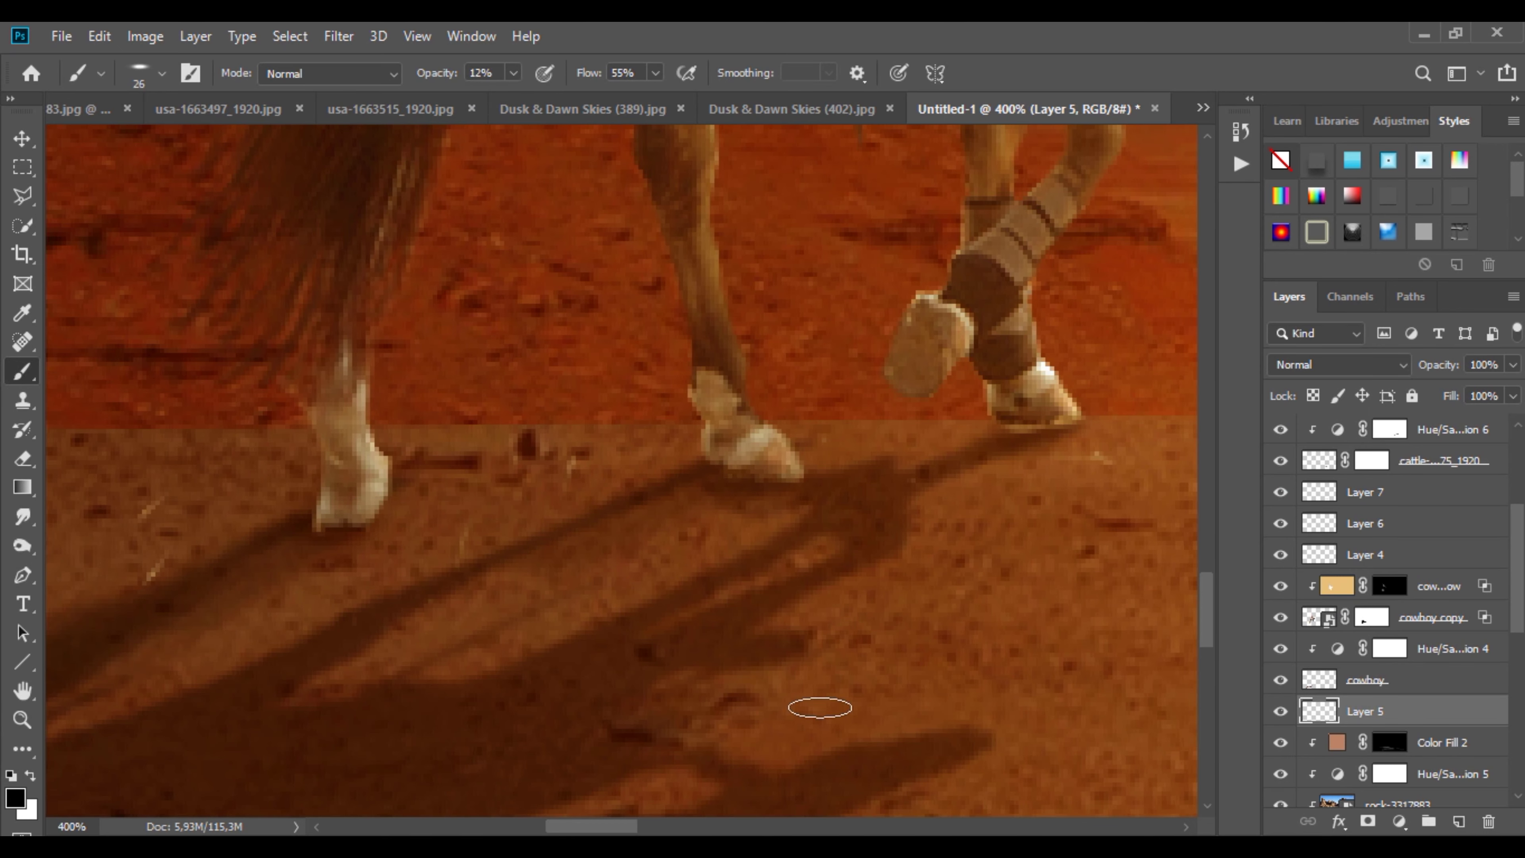
Step: Scale the Layer 5 contact shadow down slightly and check it with the cowboy cast shadow hidden and shown
key(v)
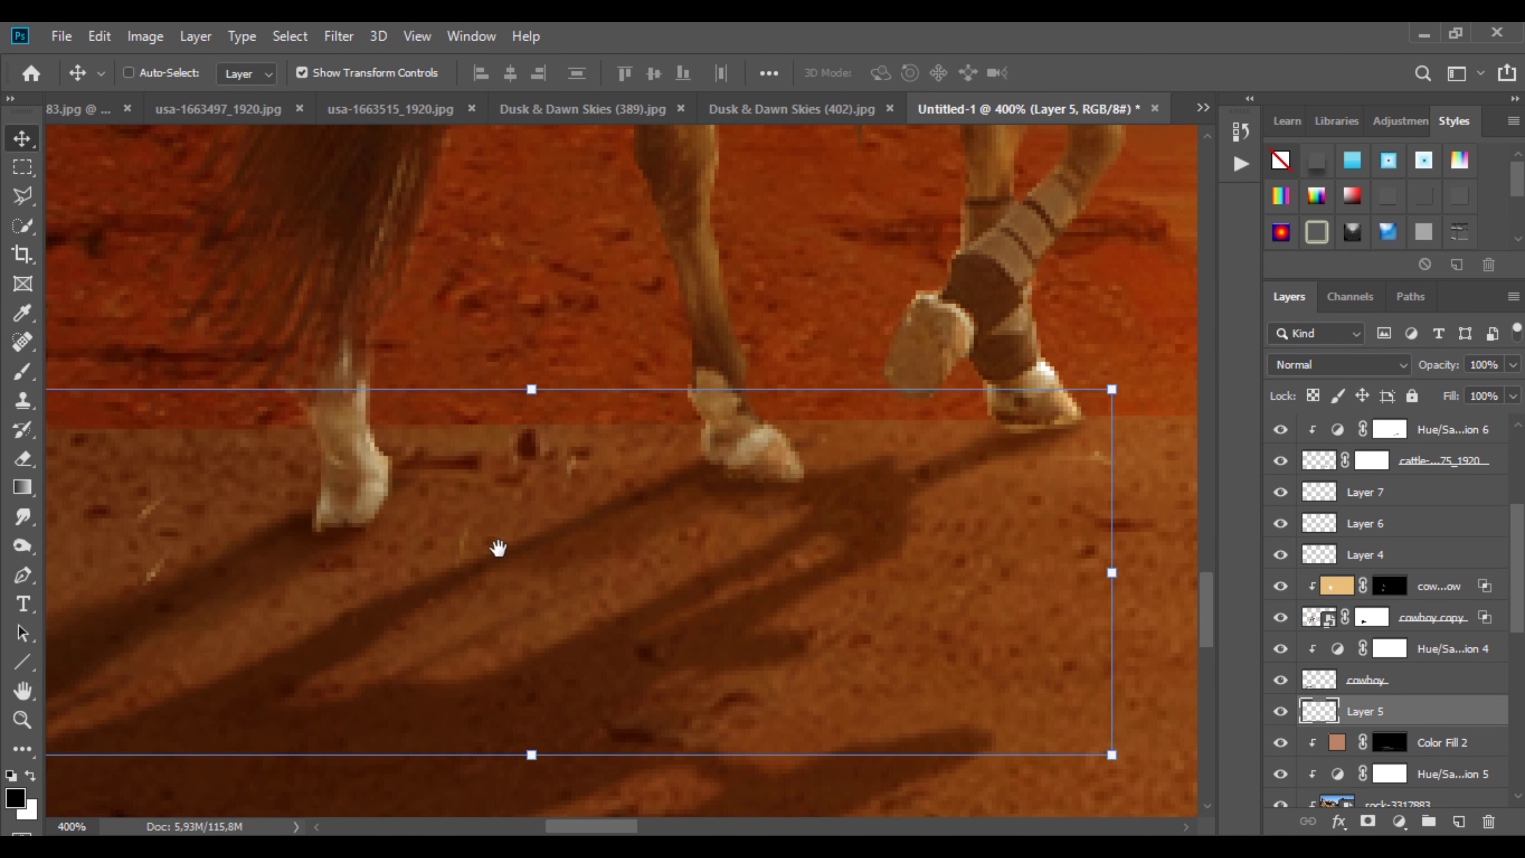
drag(499, 547, 781, 520)
drag(233, 544, 272, 544)
click(1281, 681)
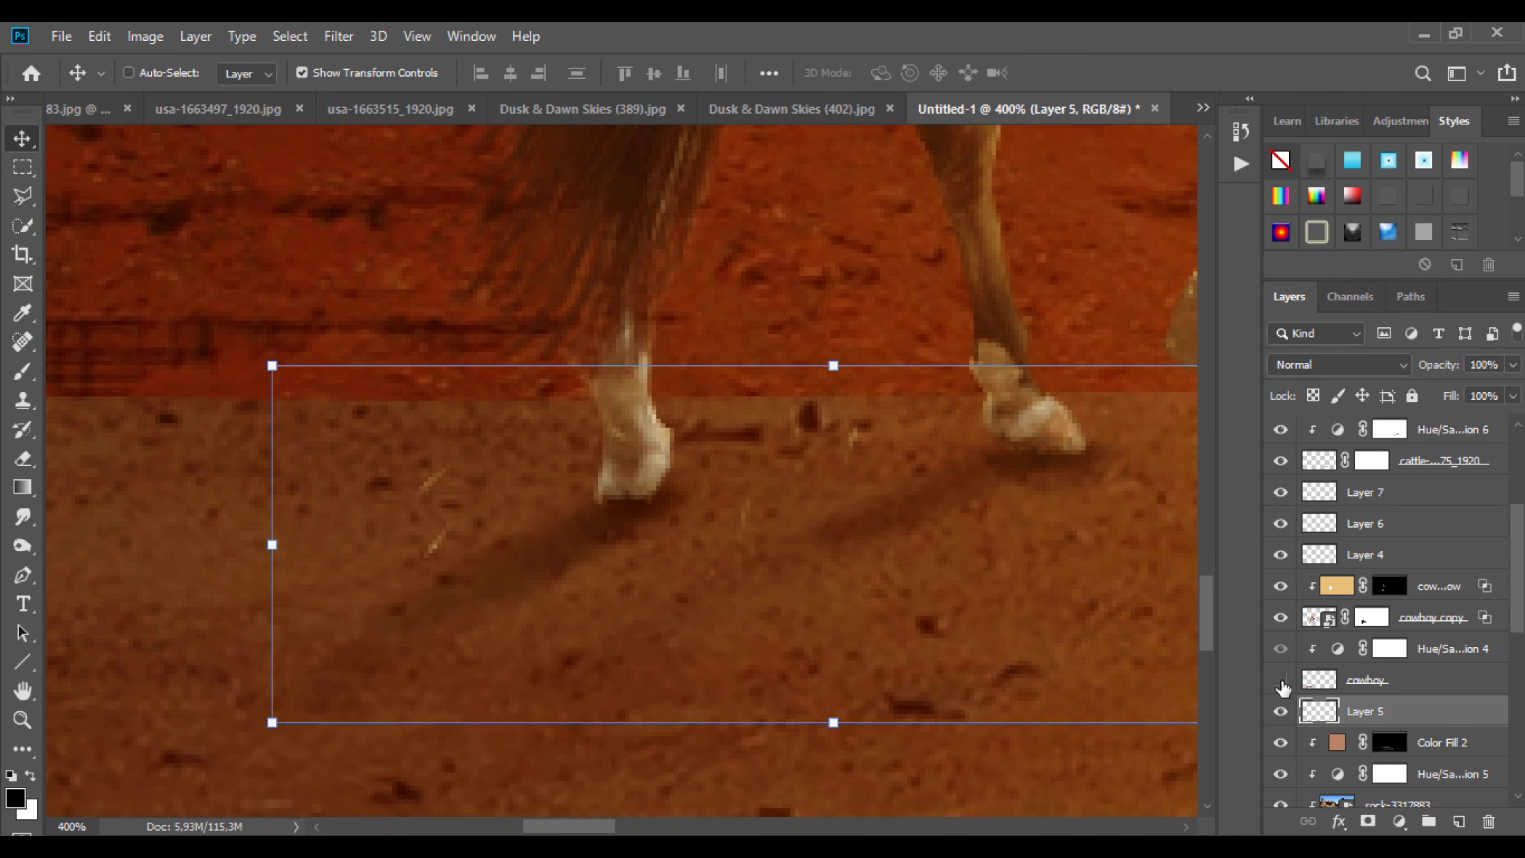
click(1281, 681)
Step: Scale the cowboy cast shadow to 97.03%, nudge it up to the hooves, and add a layer mask to it
click(1324, 681)
scroll(395, 491, down, 2)
drag(447, 539, 779, 420)
drag(180, 571, 213, 572)
drag(841, 429, 598, 449)
drag(936, 379, 936, 371)
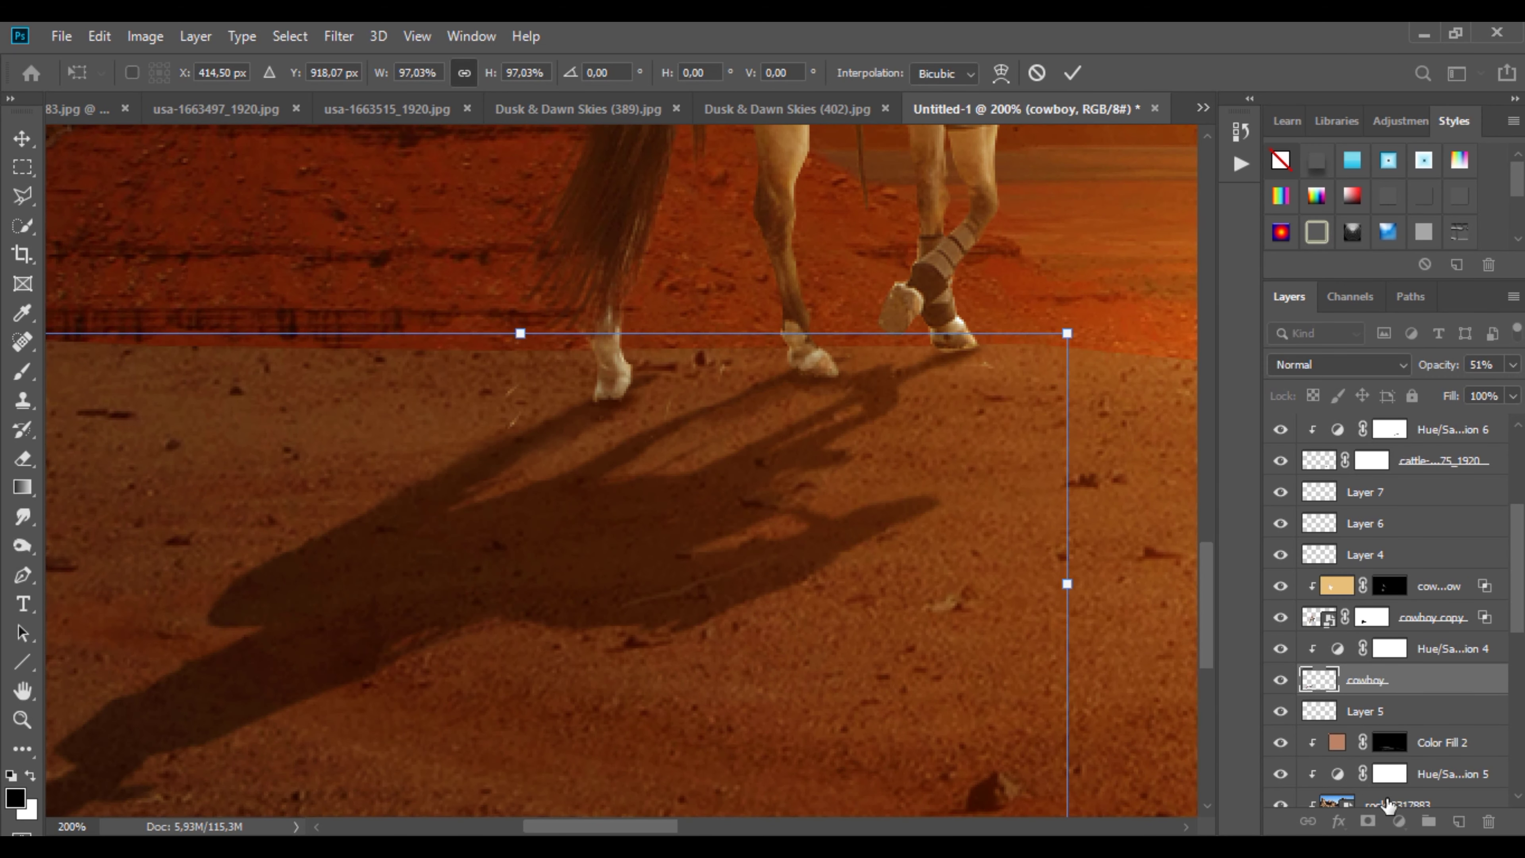
key(Return)
click(1368, 822)
key(b)
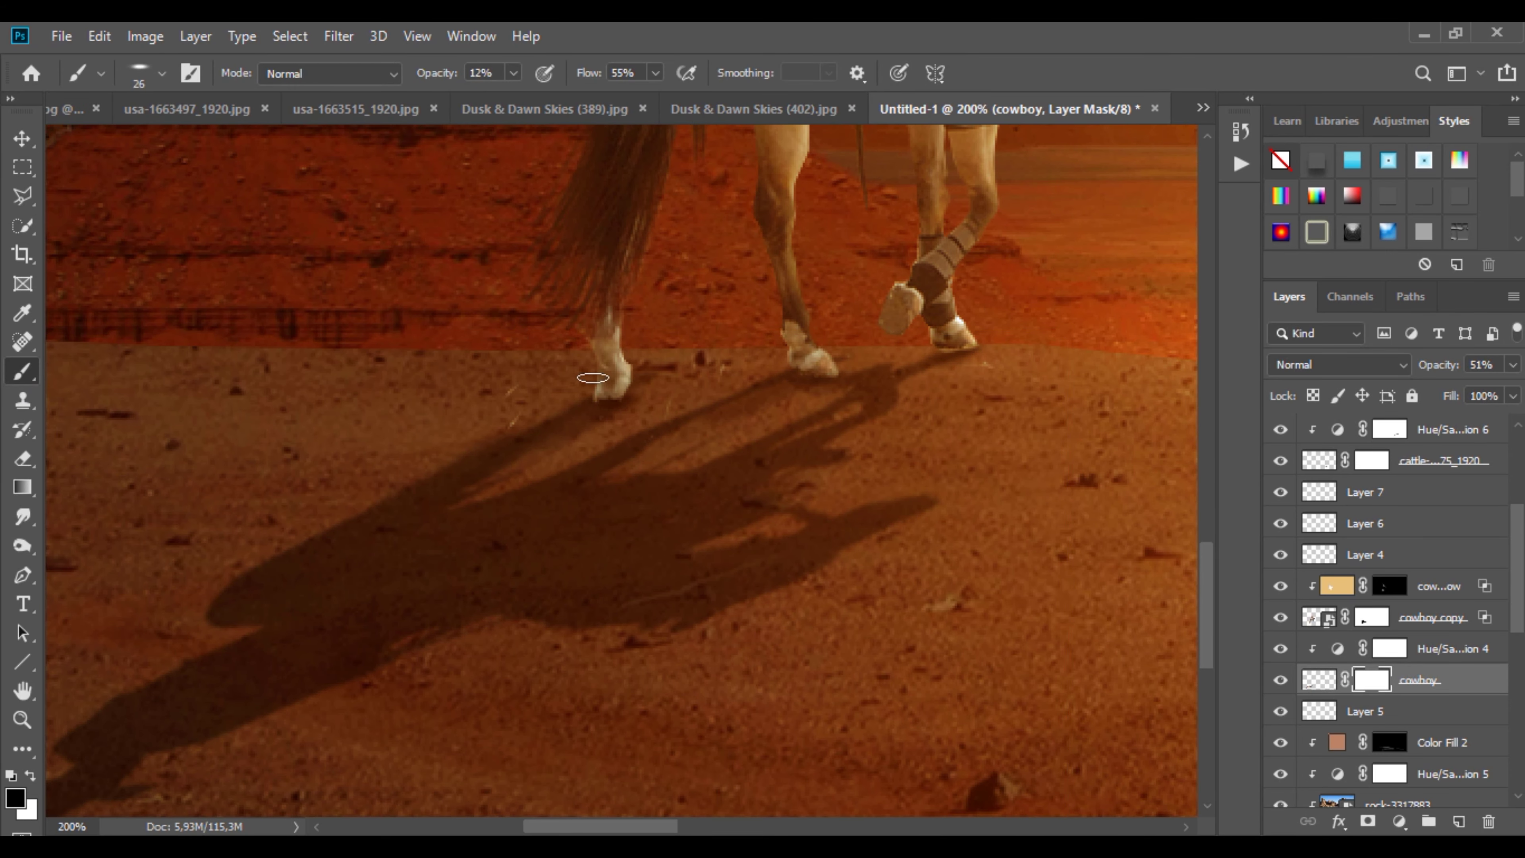
Step: Mask out the bright edge under the front hoof on the cowboy copy mask with a 15 px hard brush at 100% opacity
click(1369, 620)
right_click(950, 531)
click(827, 480)
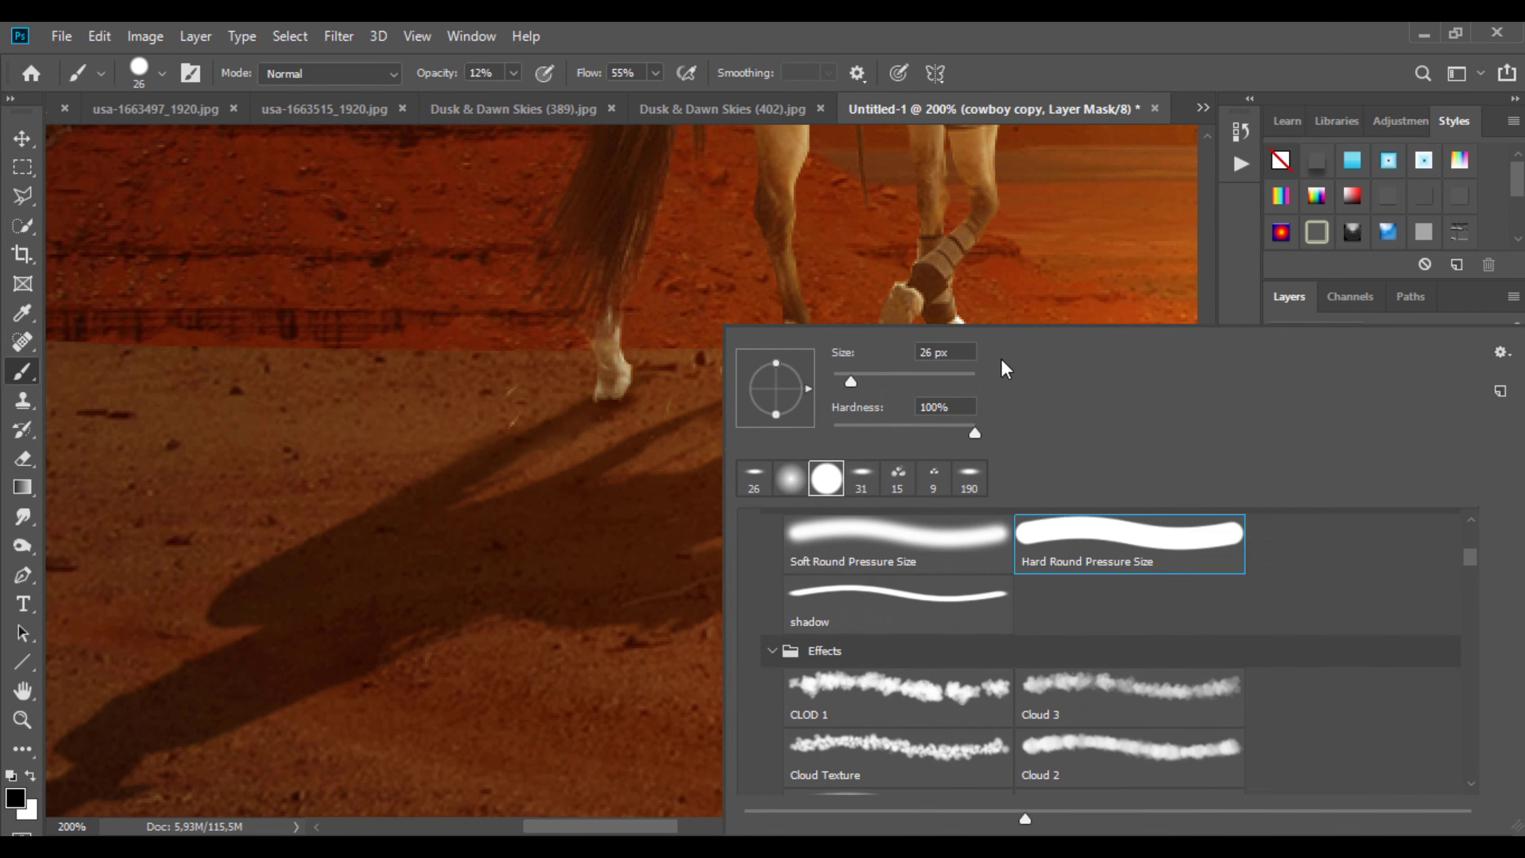
click(1000, 325)
scroll(966, 360, up, 3)
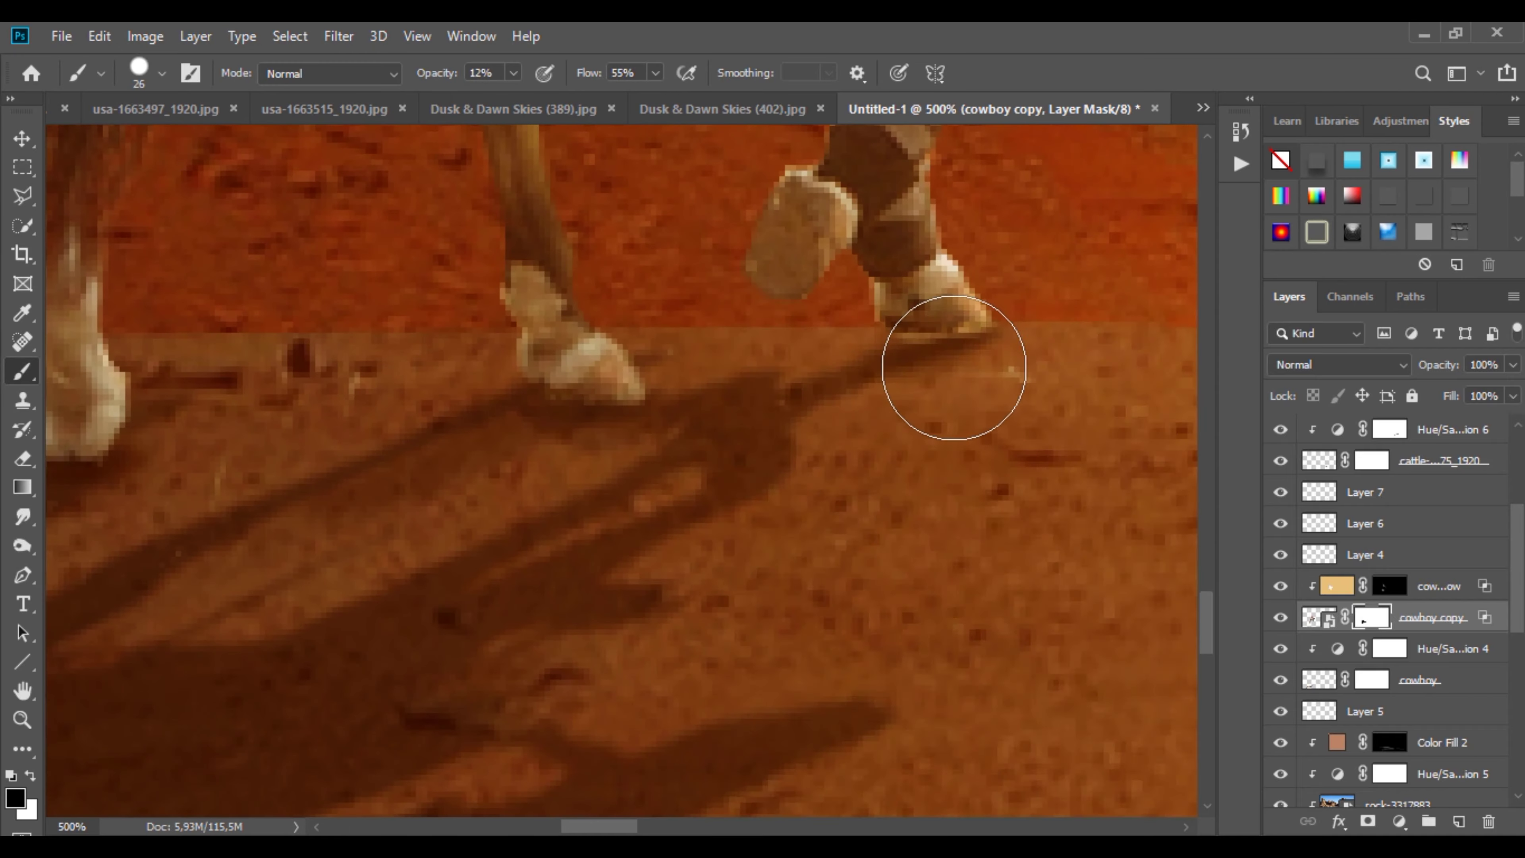
right_click(953, 370)
click(841, 382)
click(512, 73)
drag(506, 97, 603, 96)
click(946, 373)
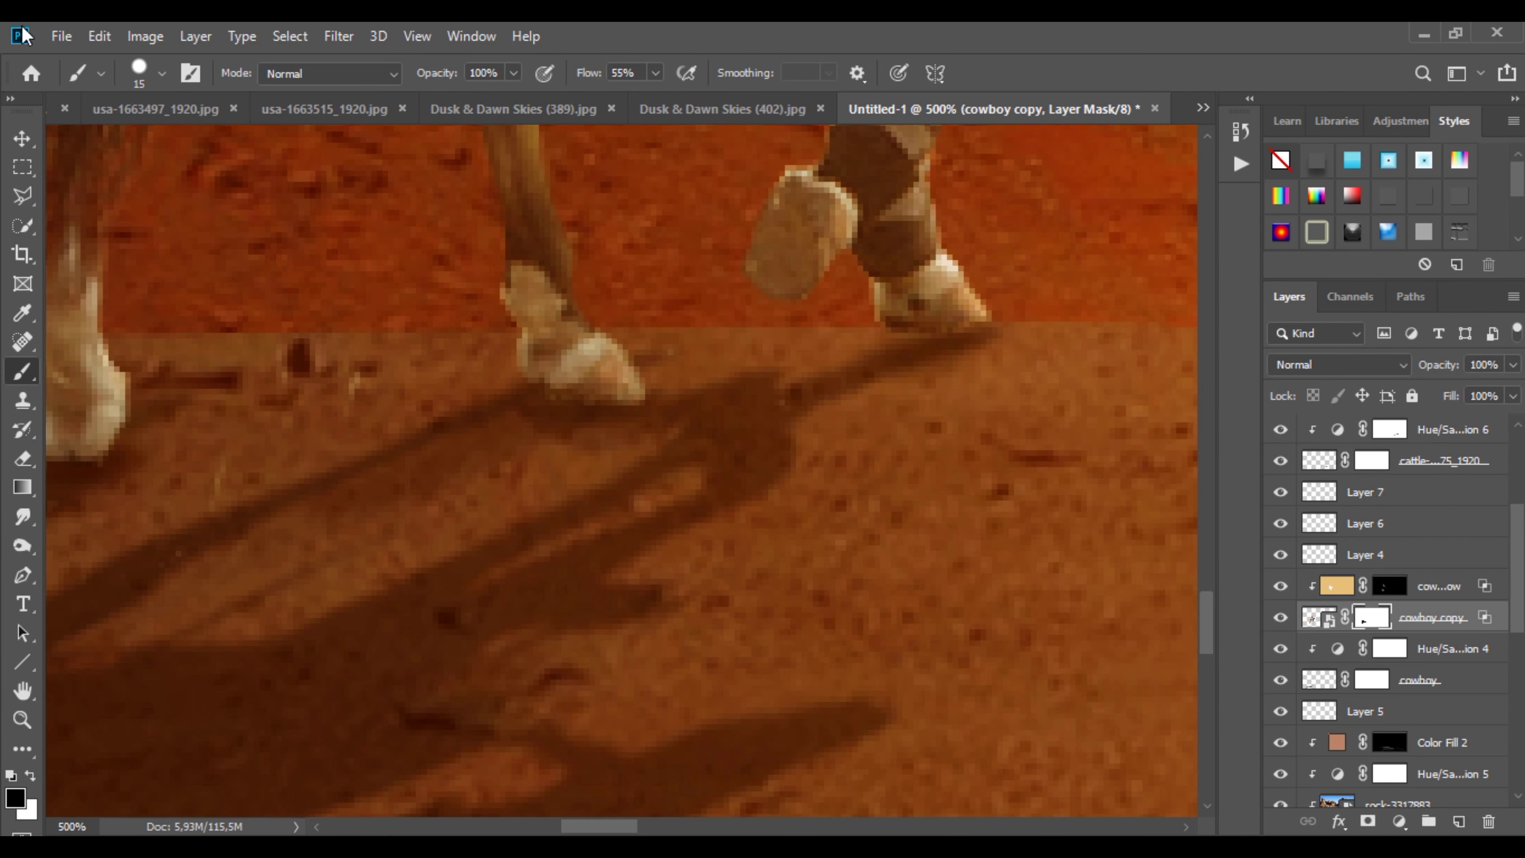
key(v)
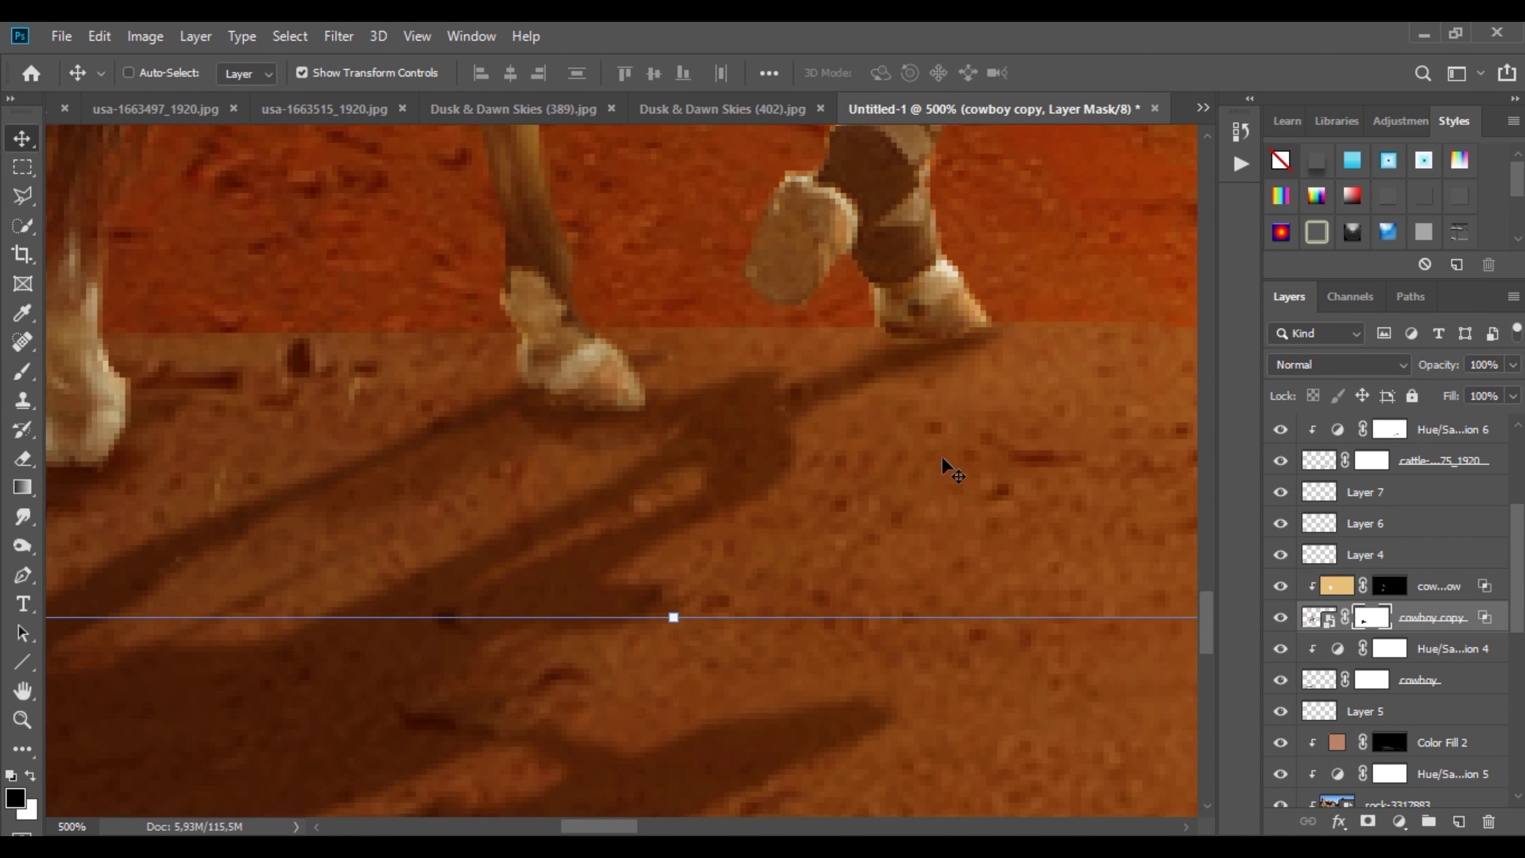
key(b)
Step: Add a clipped layer above cowboy copy and shade the horse's hooves in black with a soft 15 px brush at 19% opacity
scroll(593, 429, down, 5)
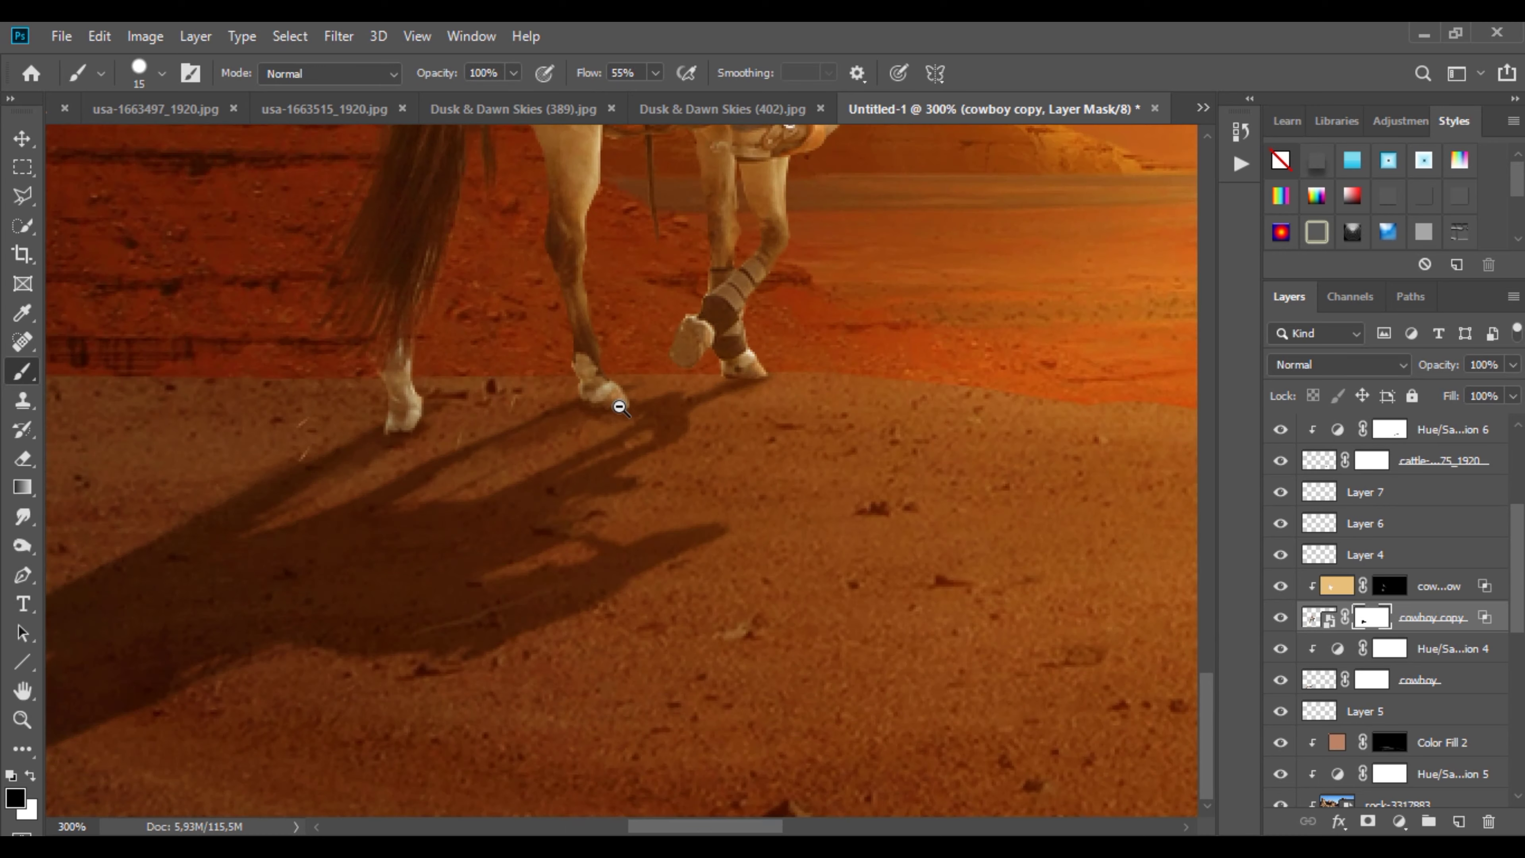
click(1460, 823)
scroll(538, 402, up, 3)
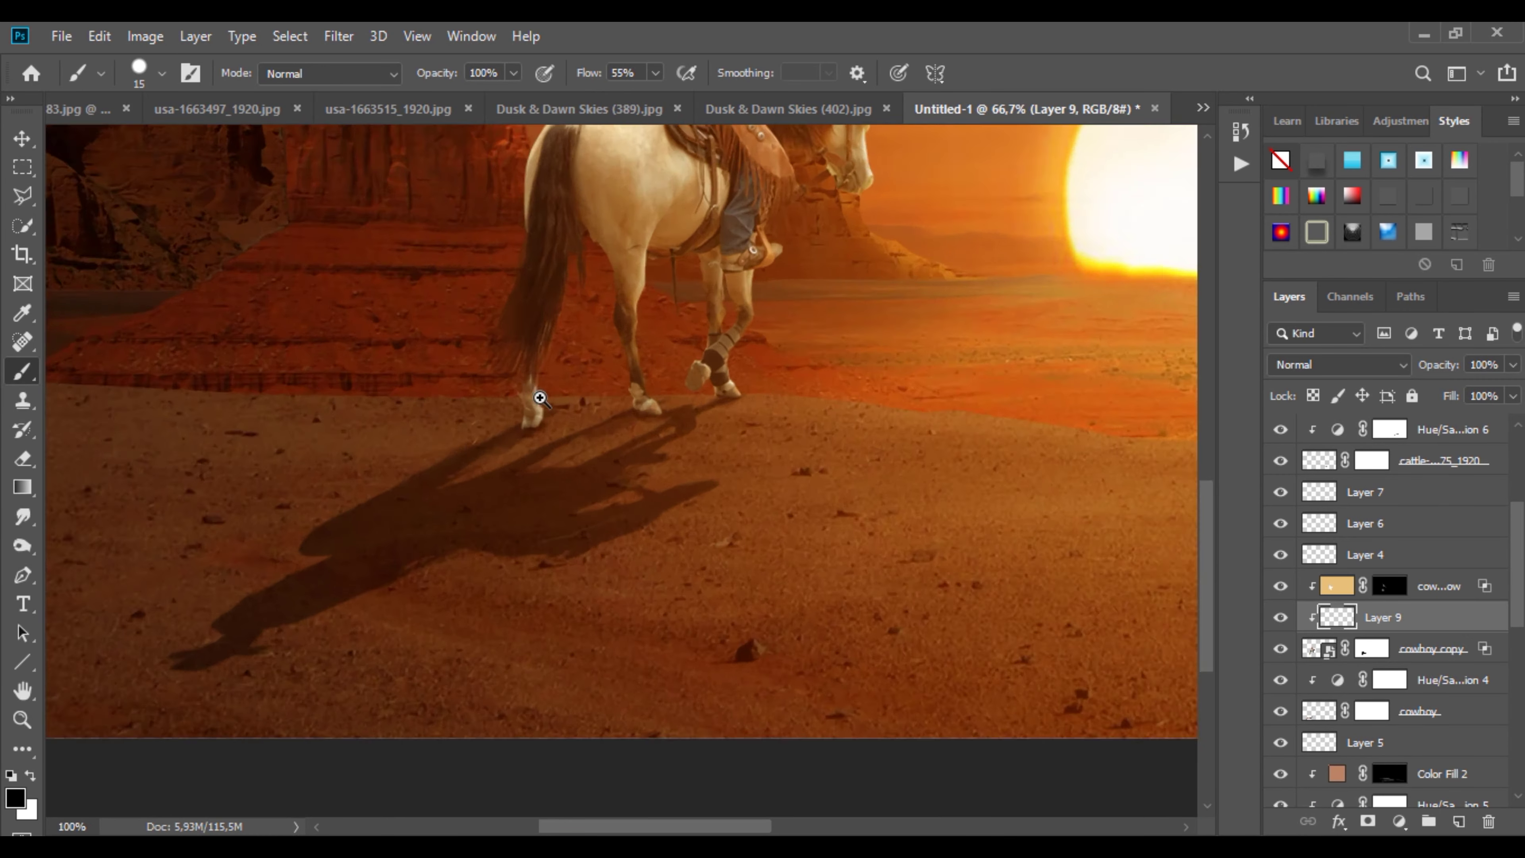
right_click(524, 444)
double_click(667, 552)
click(513, 73)
drag(519, 97, 414, 97)
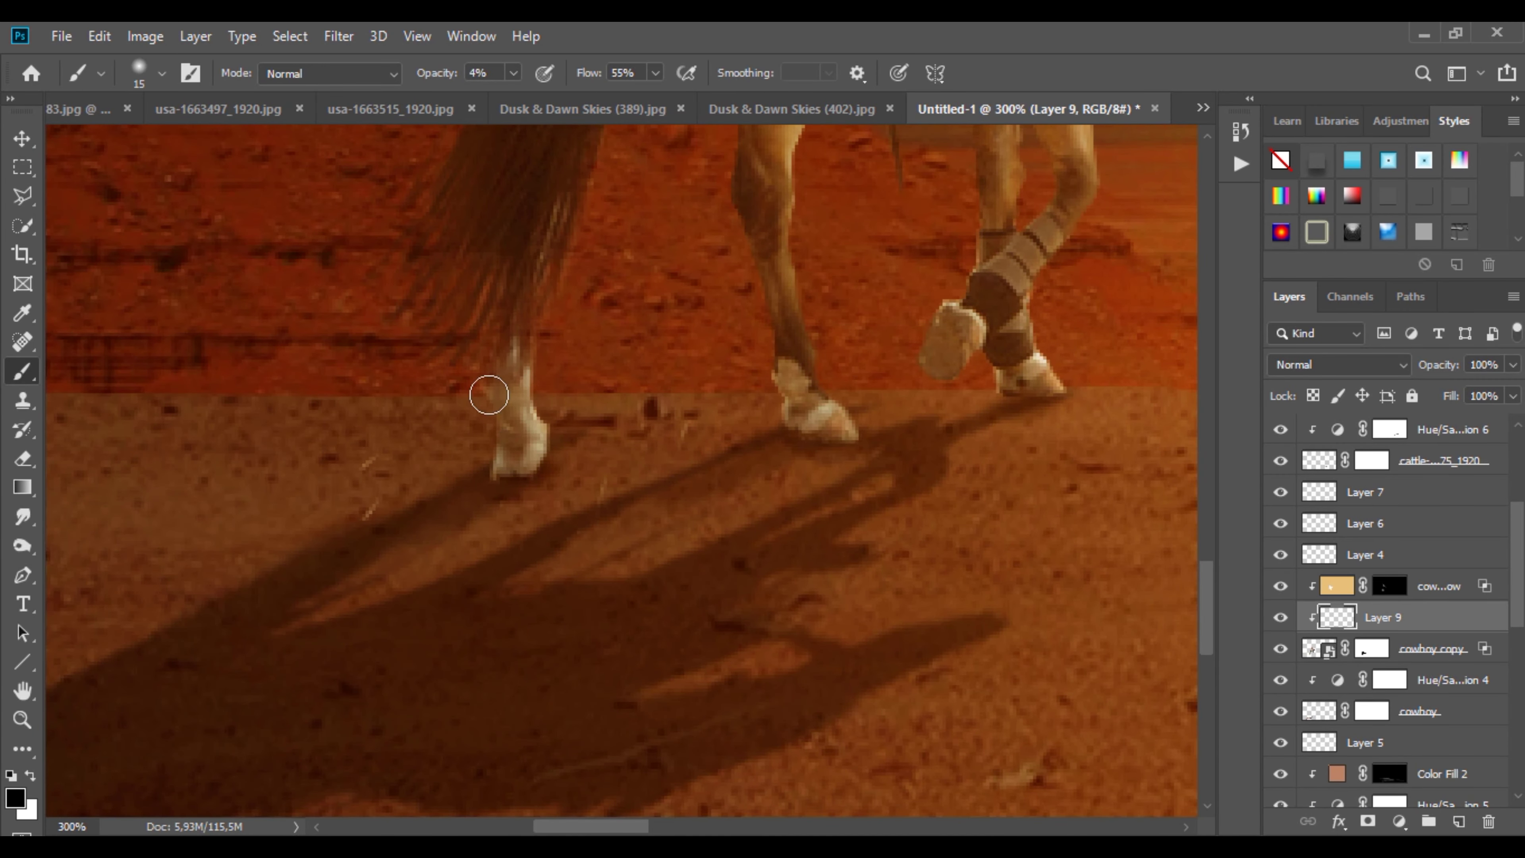
key(1)
key(9)
drag(920, 349, 1009, 391)
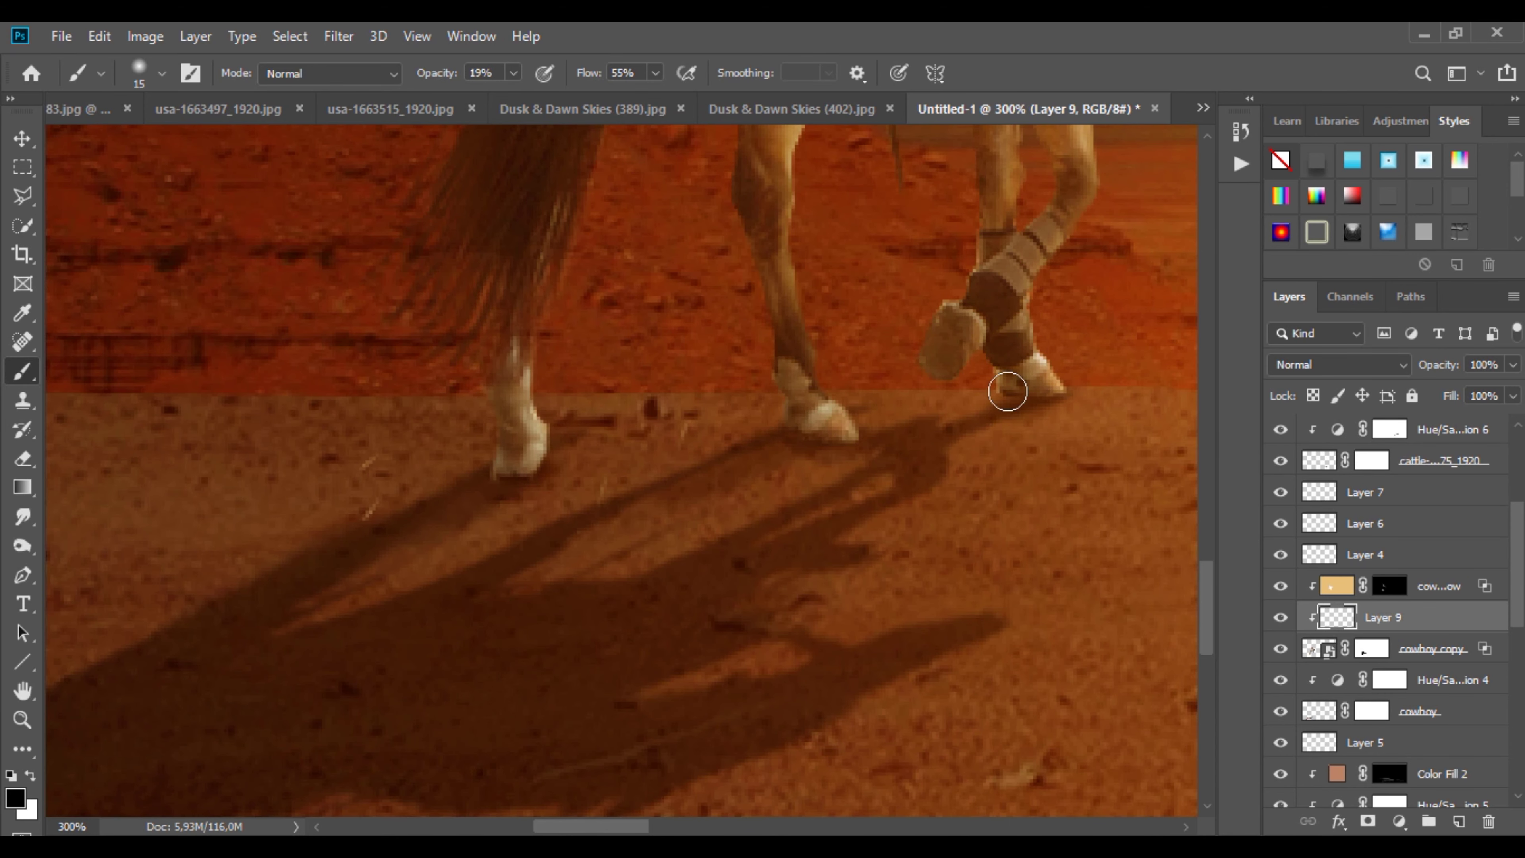
Step: Paint soft shading over the horse's tail, the rider's leg and the back of the checked shirt on Layer 9
scroll(958, 294, up, 3)
scroll(692, 138, up, 6)
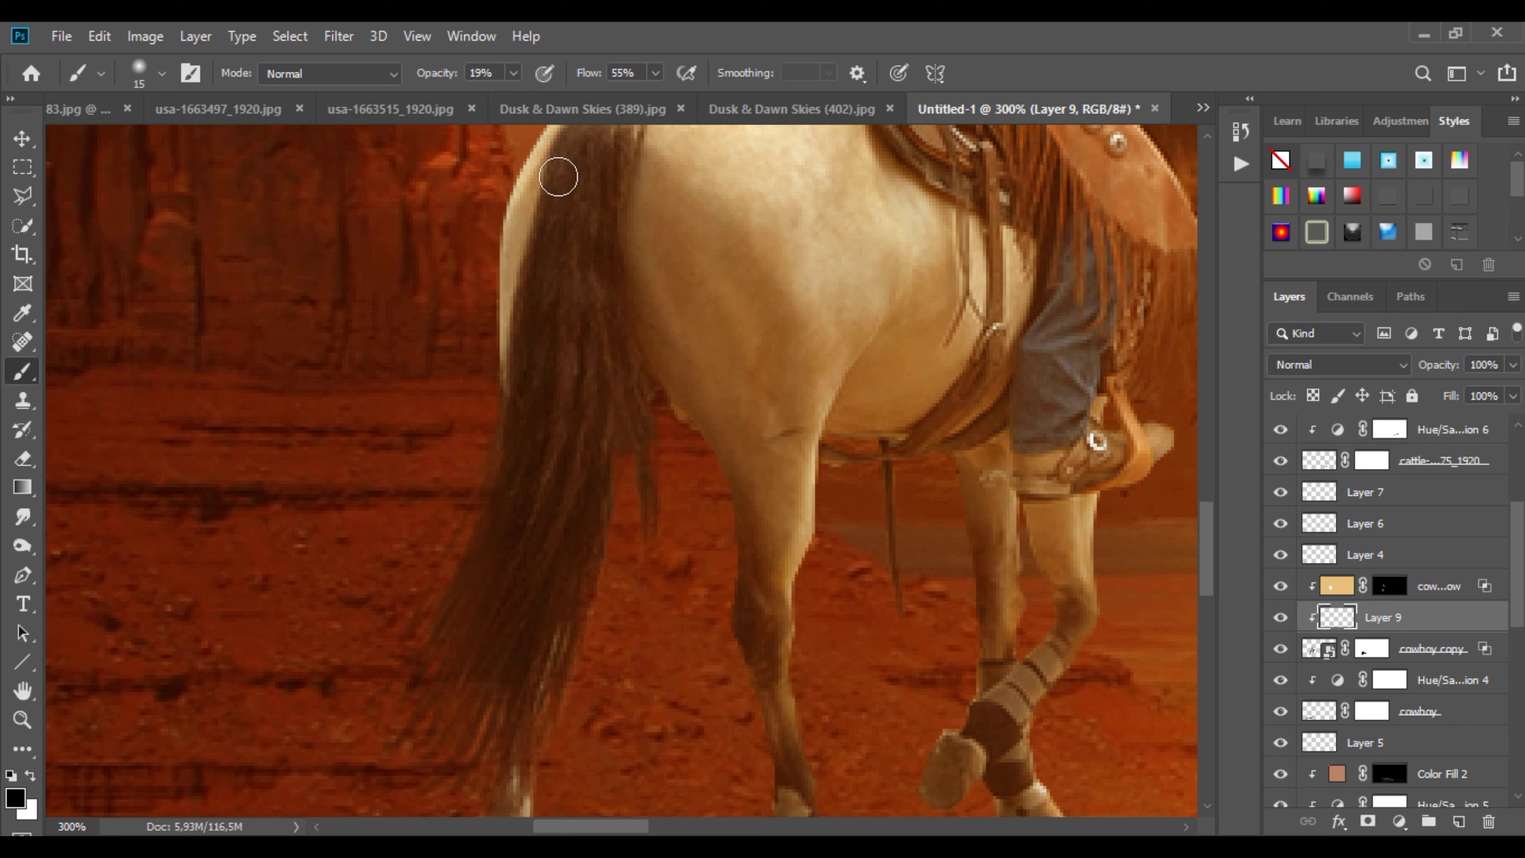
drag(559, 177, 503, 443)
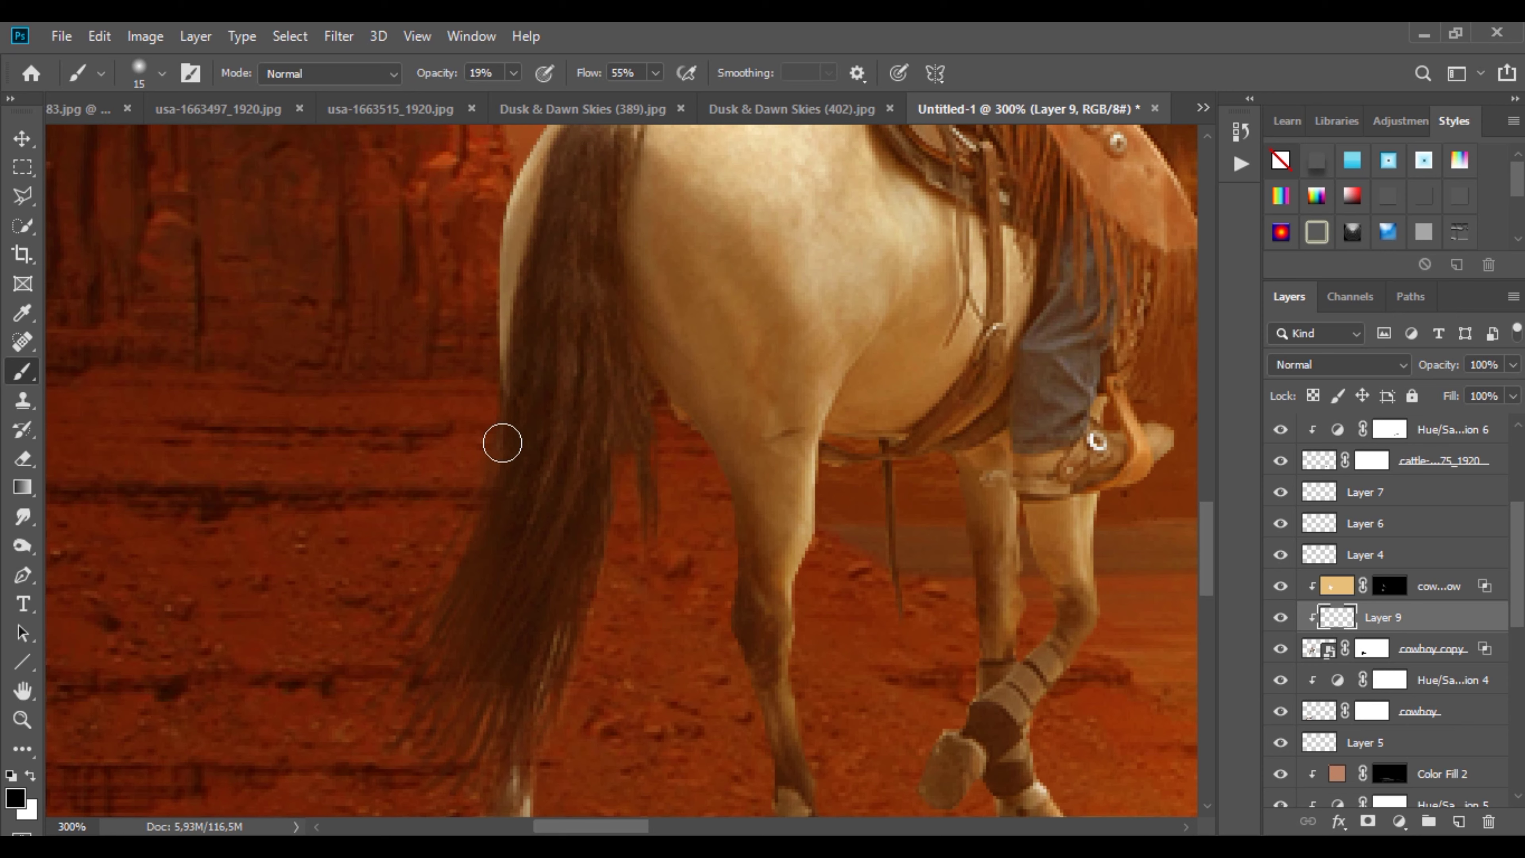
mouse_move(1054, 285)
mouse_down()
mouse_move(1032, 419)
mouse_move(1042, 463)
mouse_move(879, 422)
mouse_move(901, 437)
mouse_up()
scroll(901, 437, up, 12)
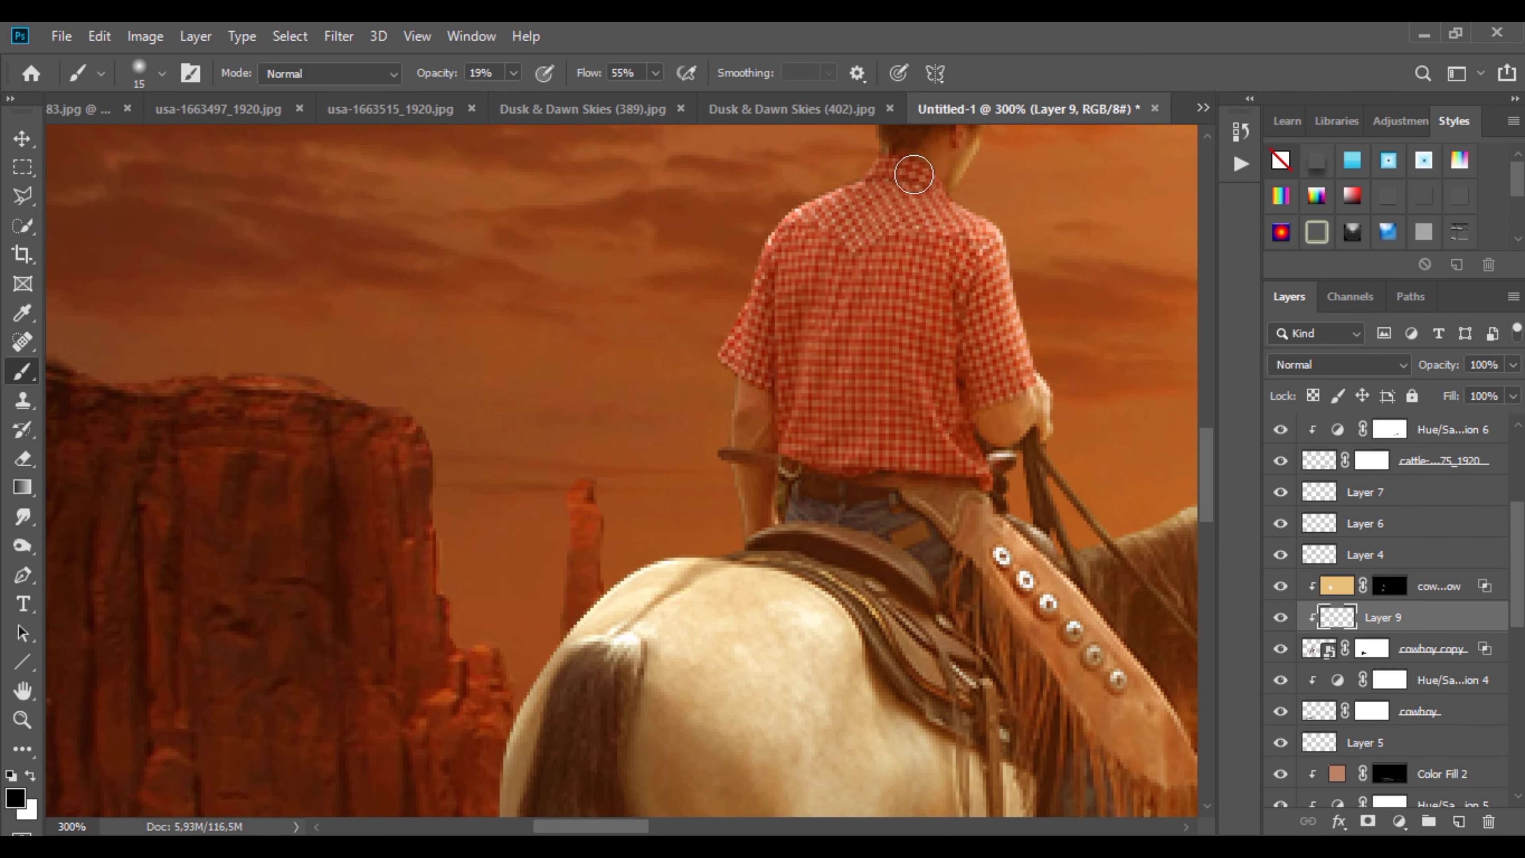
mouse_move(913, 174)
mouse_down()
mouse_move(879, 225)
mouse_move(895, 446)
mouse_move(905, 232)
mouse_move(750, 528)
mouse_move(951, 548)
mouse_up()
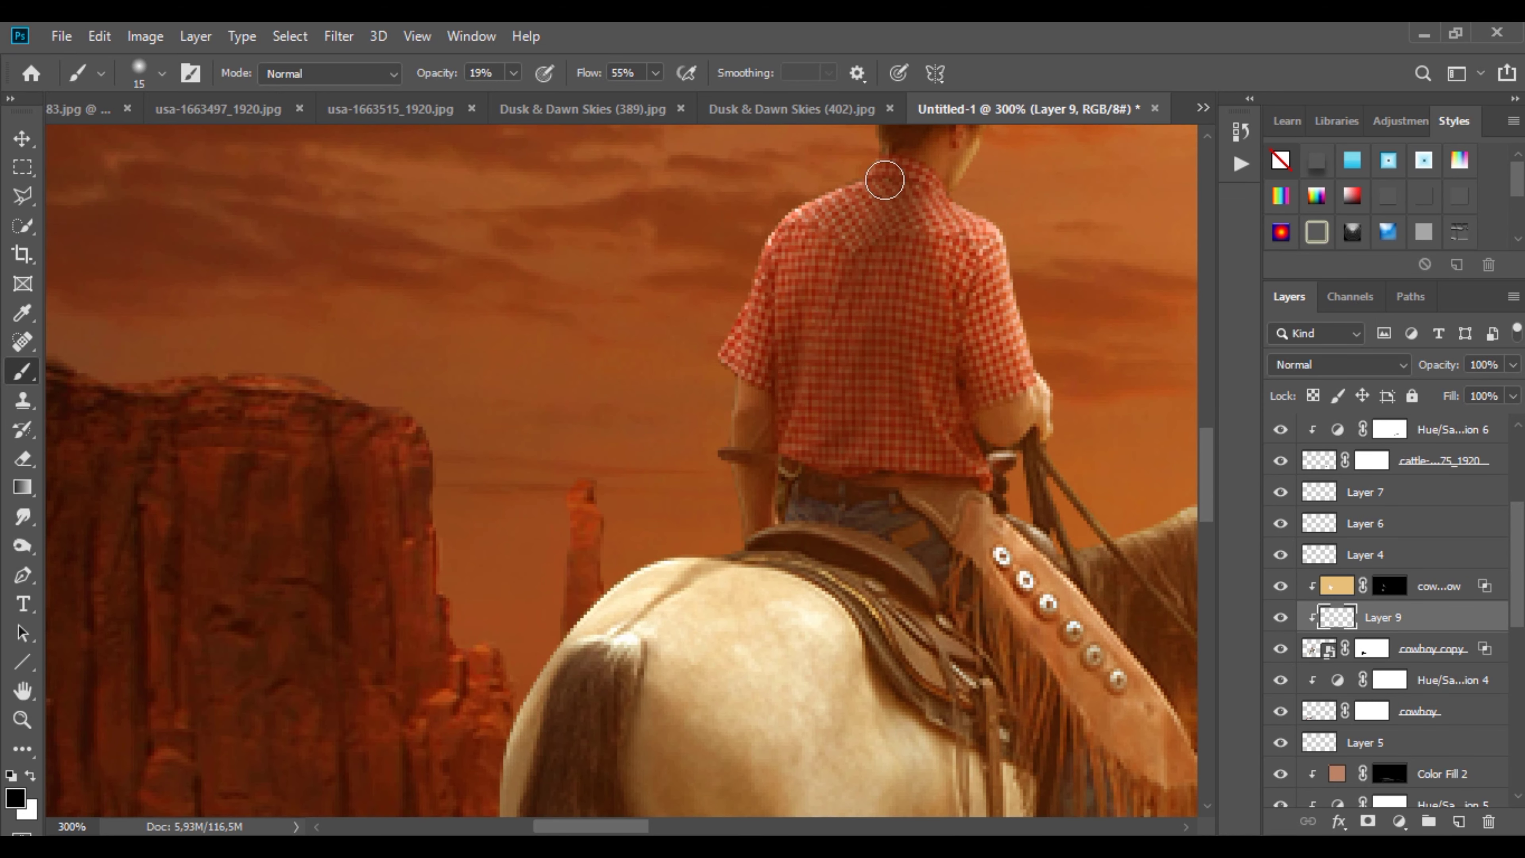
scroll(937, 291, up, 3)
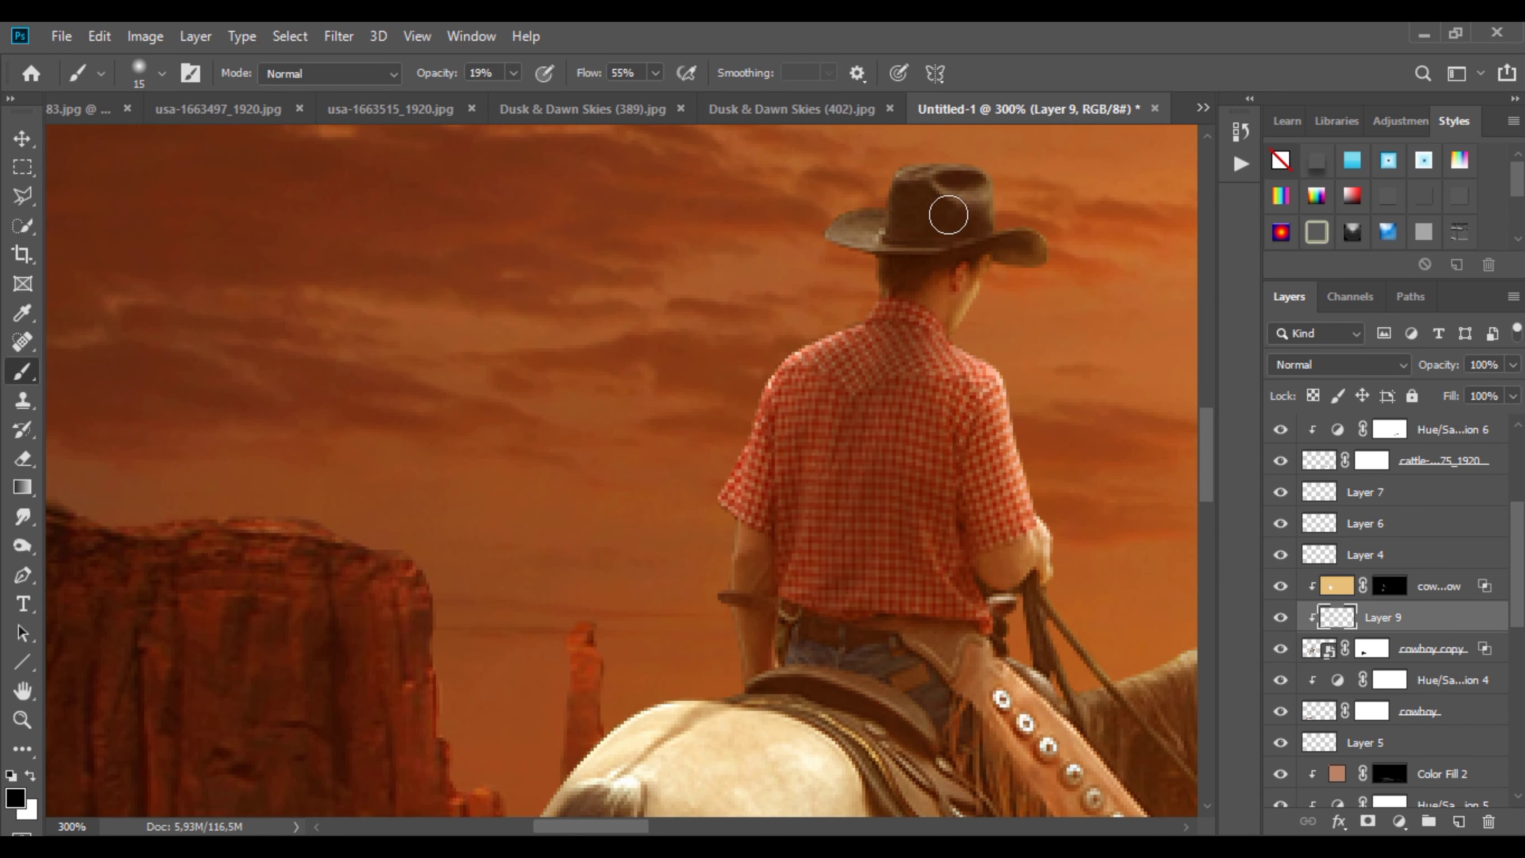
Step: Inspect the shaded horse and the full composite, and compare the scene with the REDKIT copy cartoon reference
key(ctrl+minus)
key(ctrl+minus)
key(ctrl+minus)
key(ctrl+minus)
ctrl+click(617, 631)
ctrl+click(616, 630)
ctrl+click(616, 631)
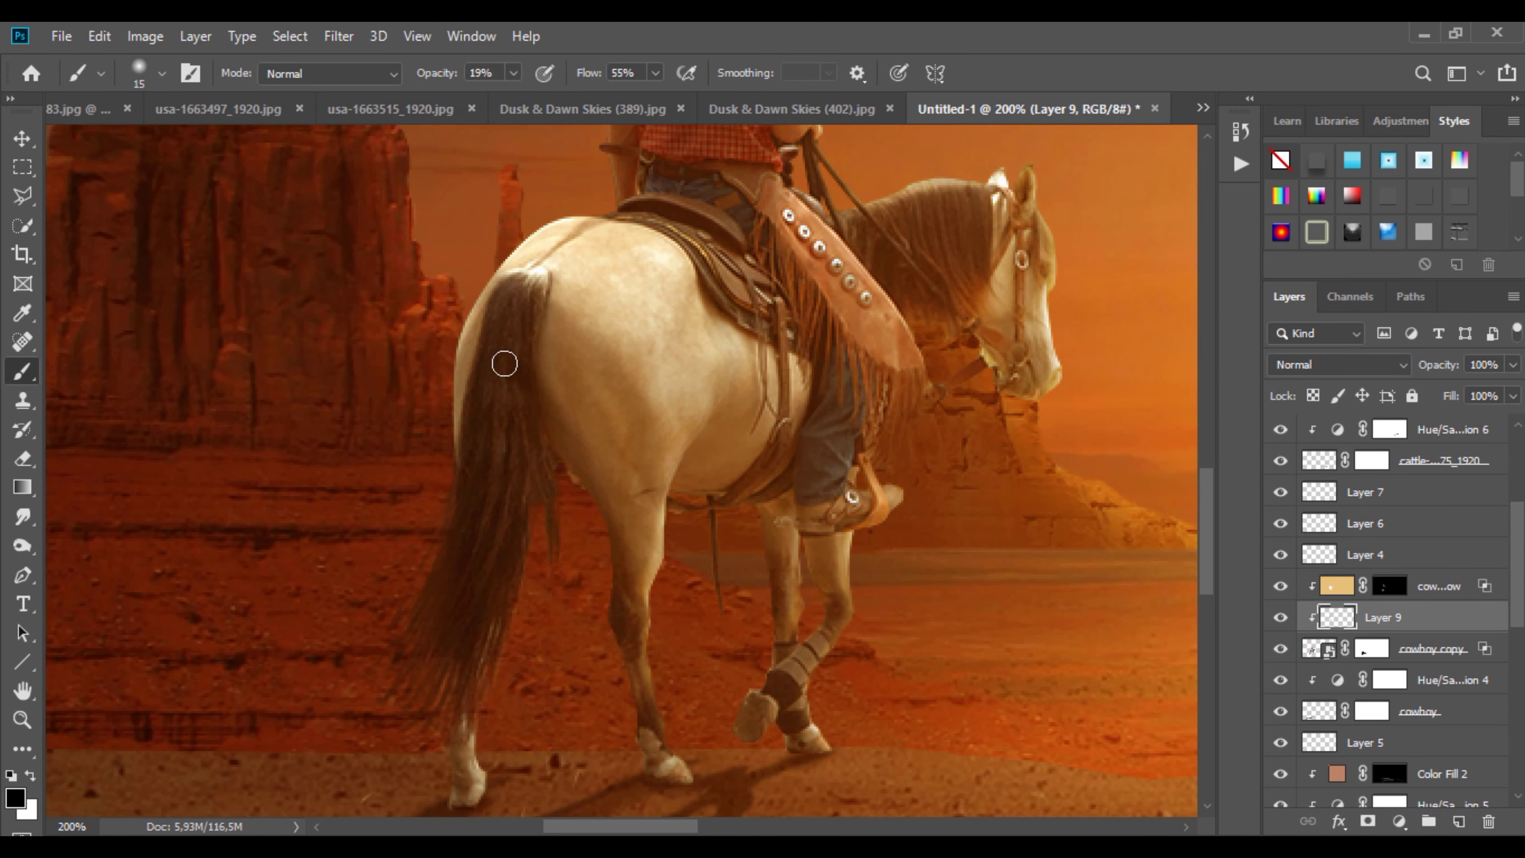
key(ctrl+minus)
key(ctrl+minus)
key(ctrl+minus)
key(ctrl+minus)
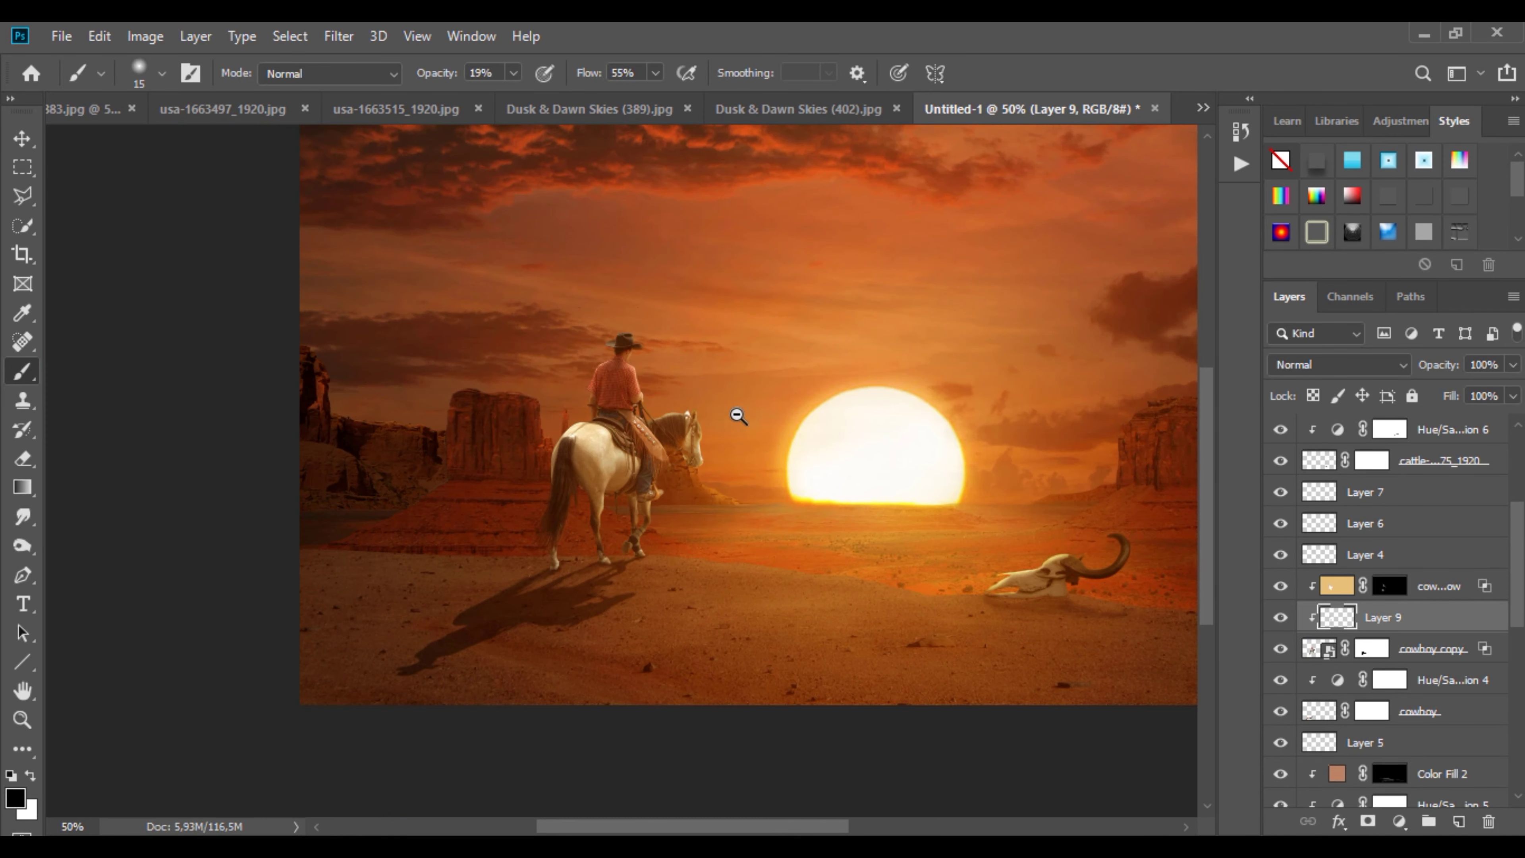
scroll(1352, 523, up, 3)
scroll(1353, 523, up, 2)
click(1281, 430)
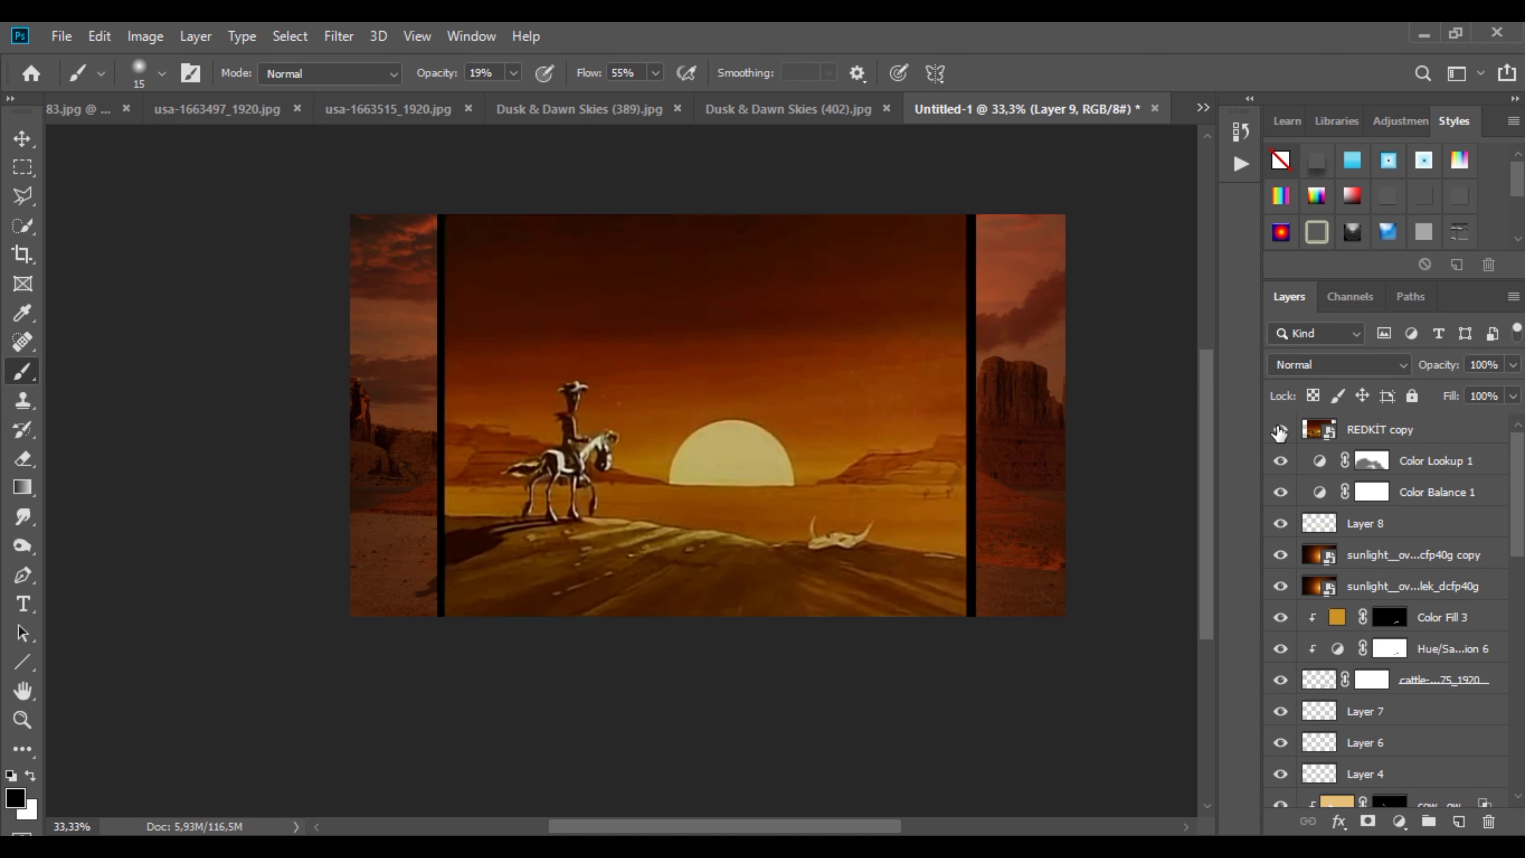
click(1281, 430)
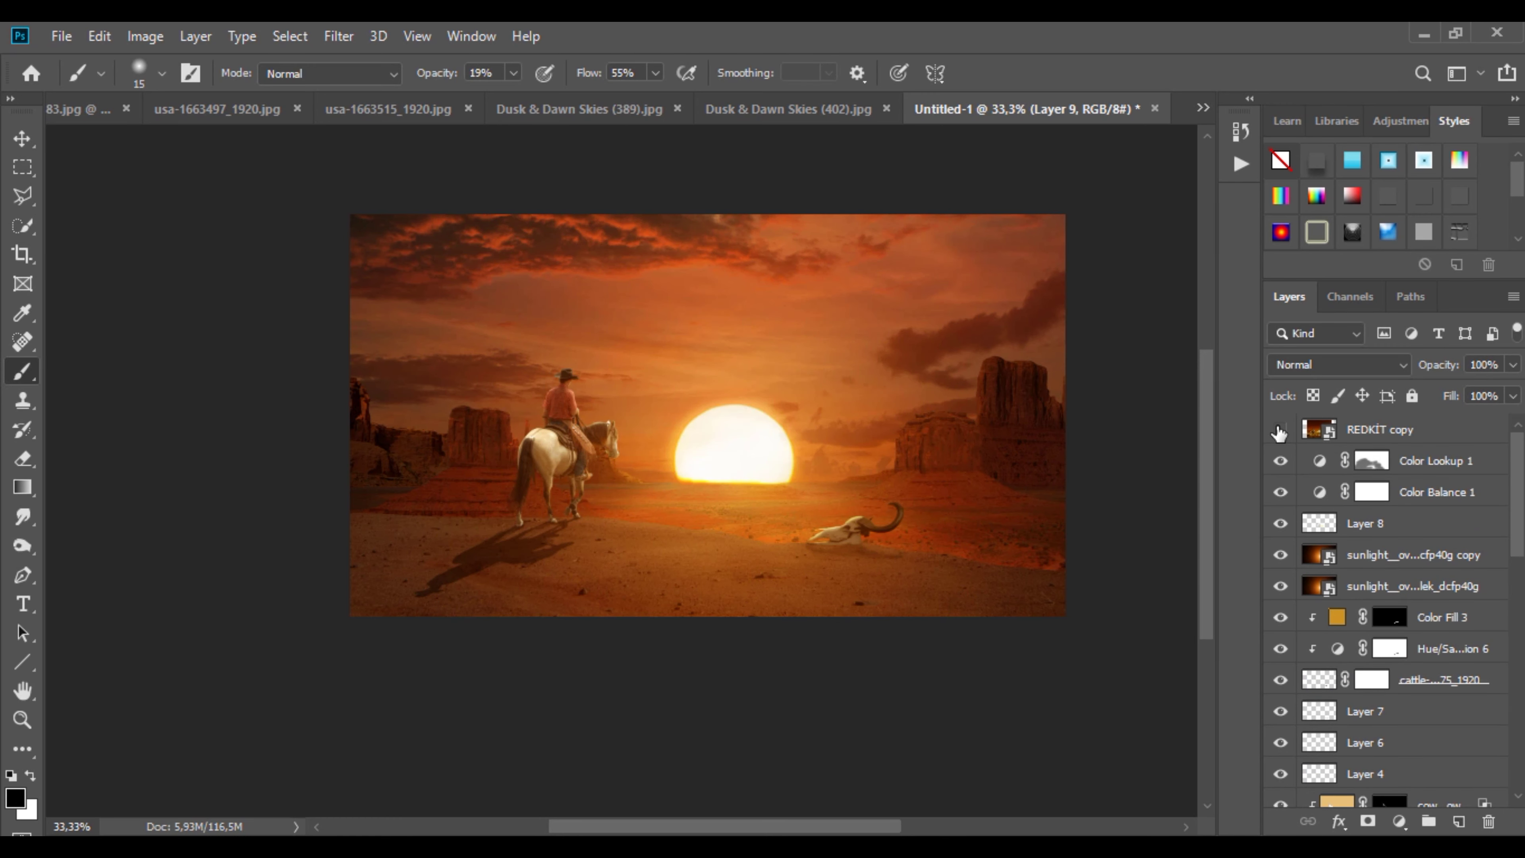
Step: Toggle the visibility of individual layers, including Hue/Saturation 4, Layer 3 and Layer 9, to check their contribution to the scene
scroll(1431, 644, down, 4)
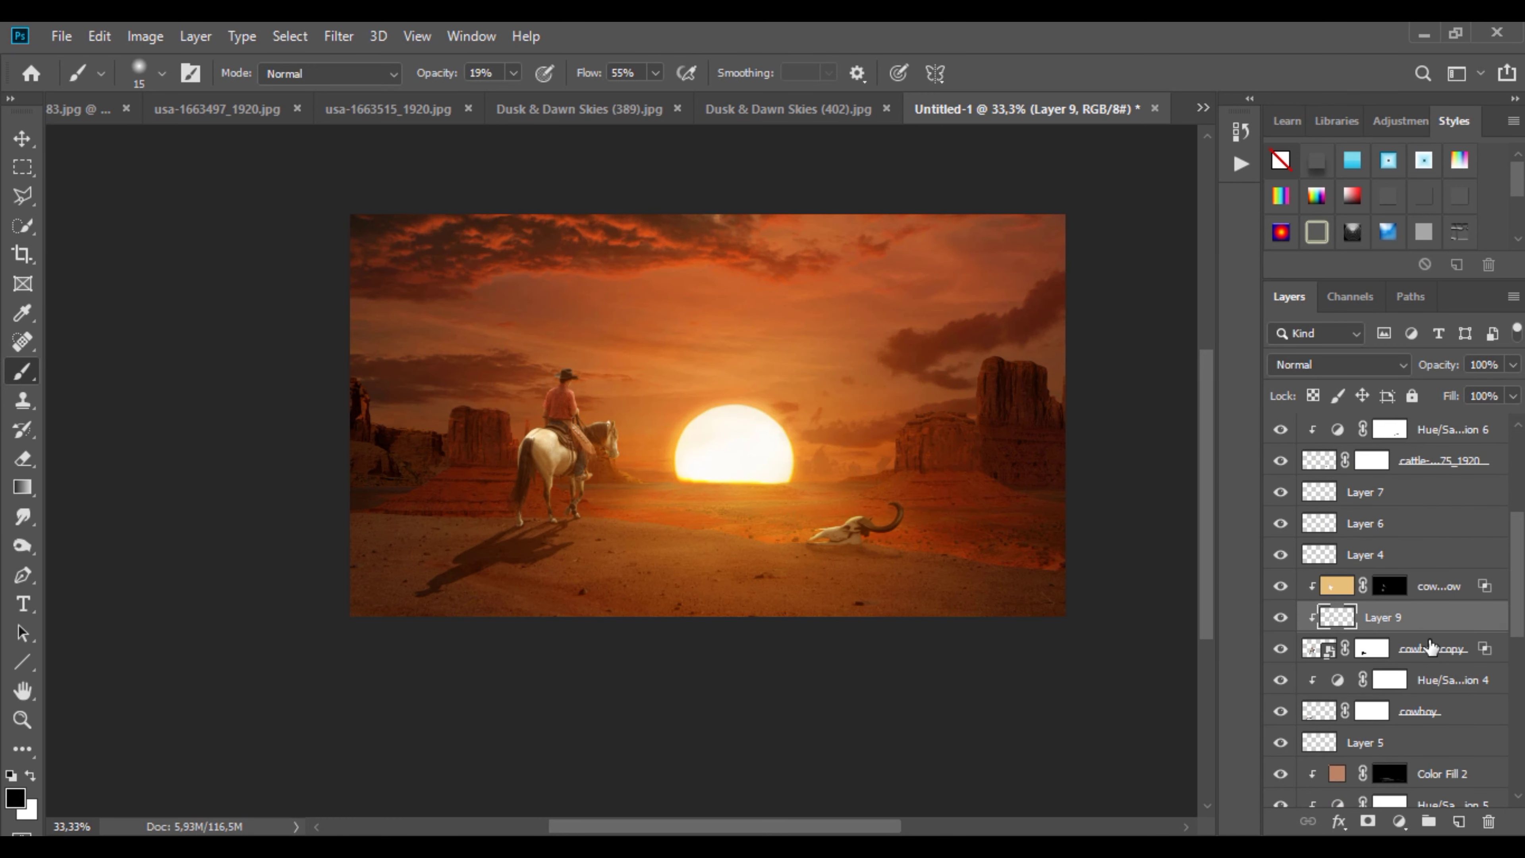
click(1282, 681)
click(1281, 681)
scroll(1282, 751, down, 1)
click(1281, 712)
click(1282, 713)
scroll(1280, 777, down, 1)
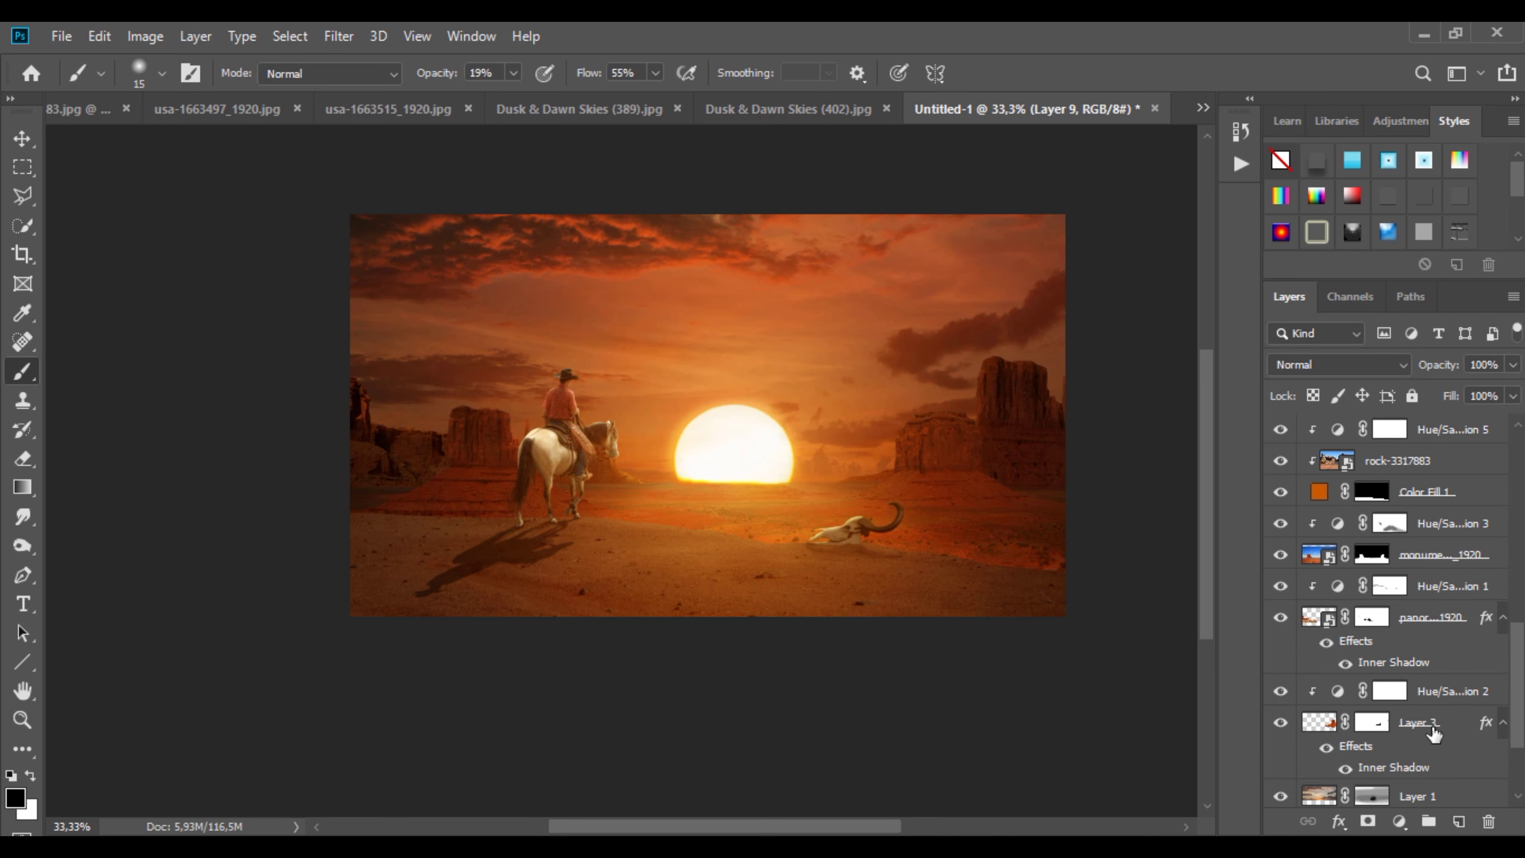
click(1433, 730)
click(1279, 724)
click(1279, 724)
scroll(1280, 728, down, 2)
scroll(1279, 728, up, 6)
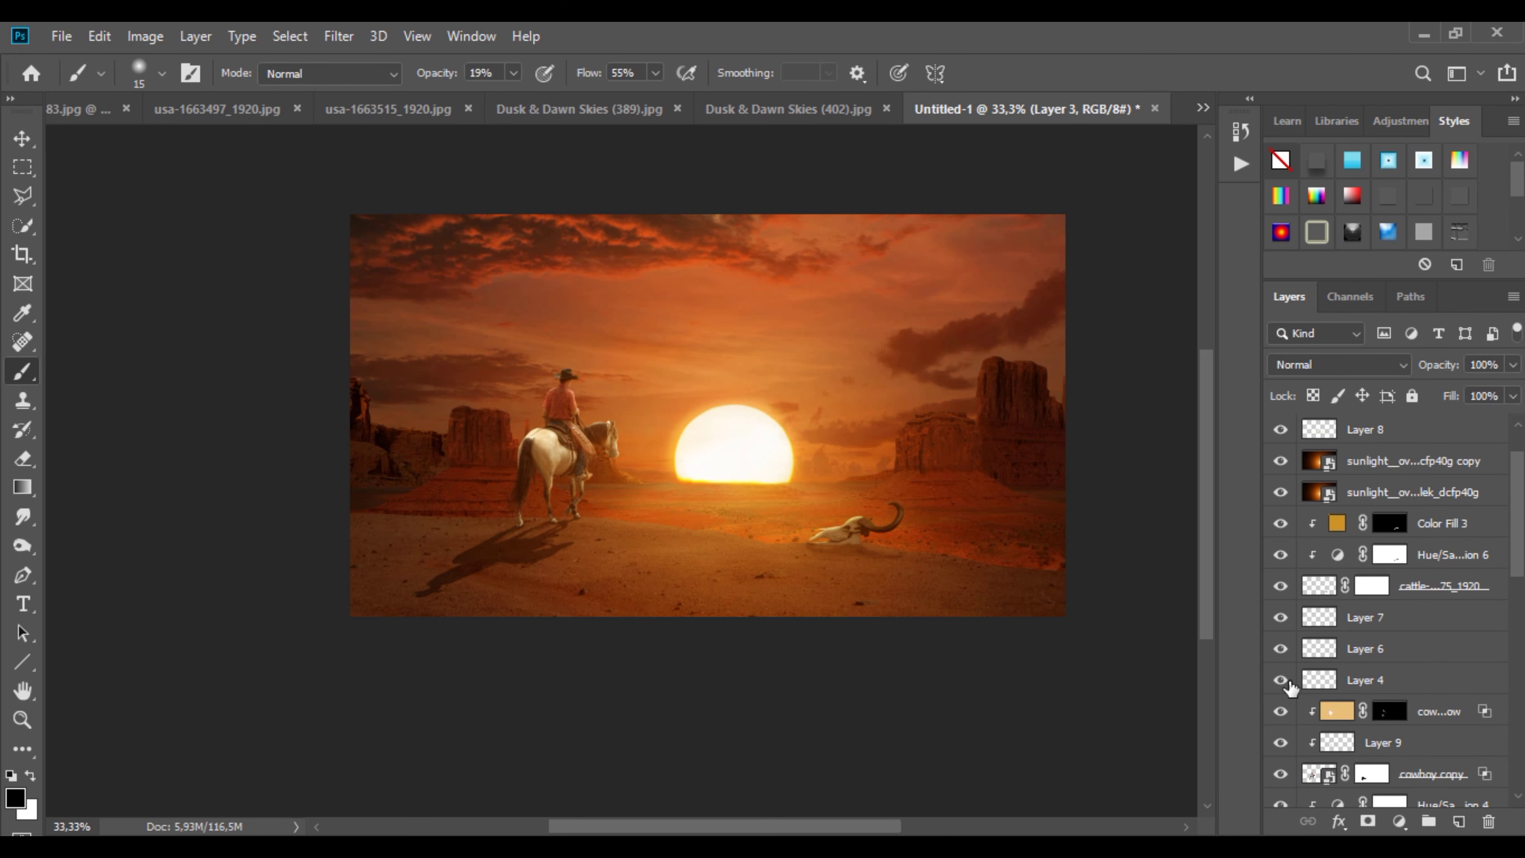
click(1281, 743)
Step: Adjust the lightness of the Hue/Saturation 3 adjustment clipped to the monument layer and close its properties
scroll(1285, 733, down, 4)
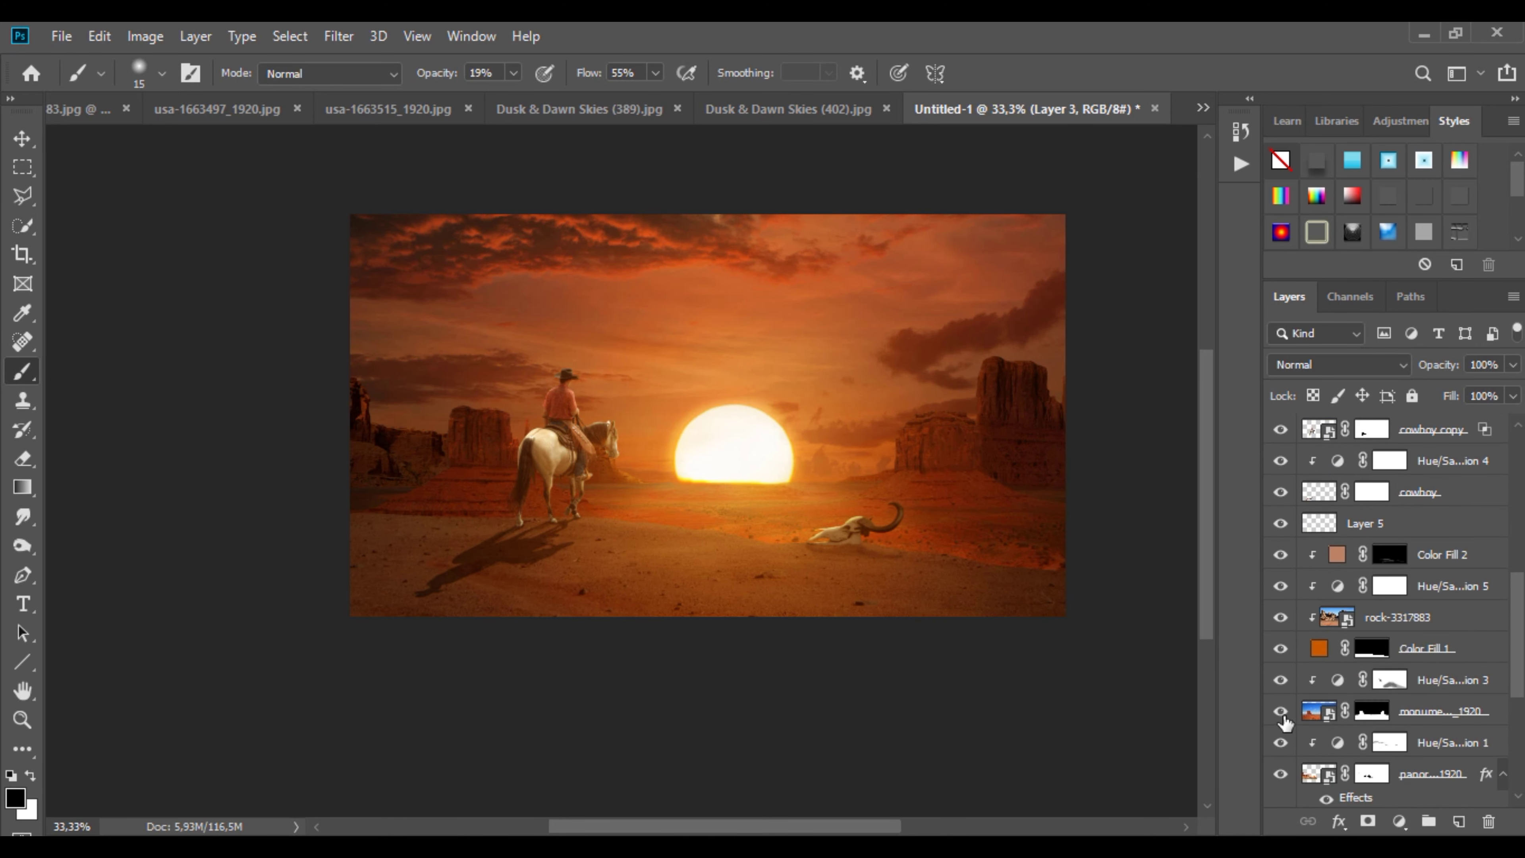
double_click(1339, 681)
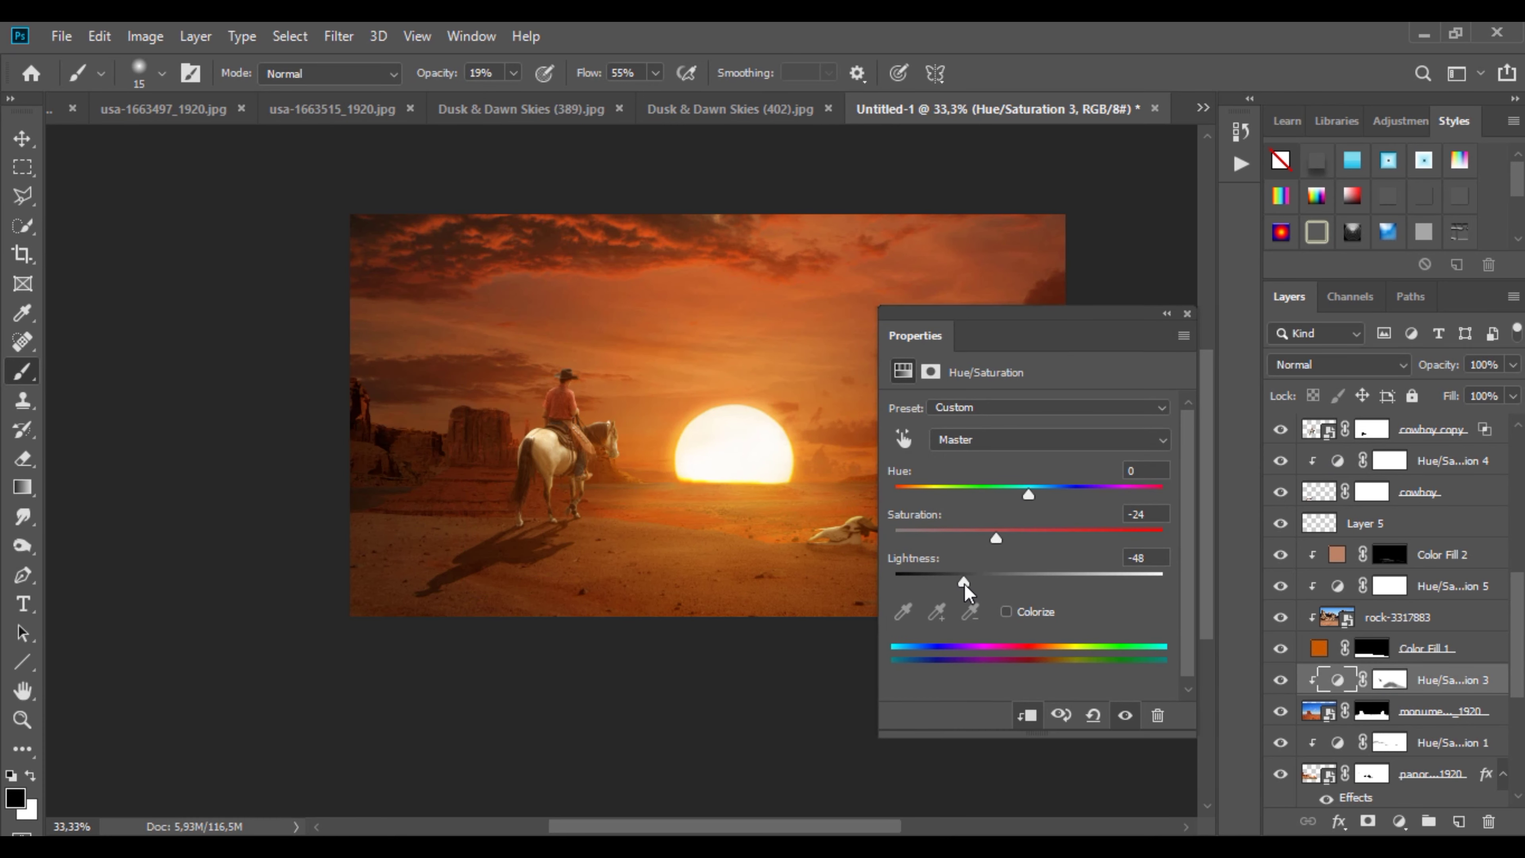
mouse_move(963, 584)
mouse_down()
mouse_move(1004, 576)
mouse_move(981, 582)
mouse_up()
click(1166, 314)
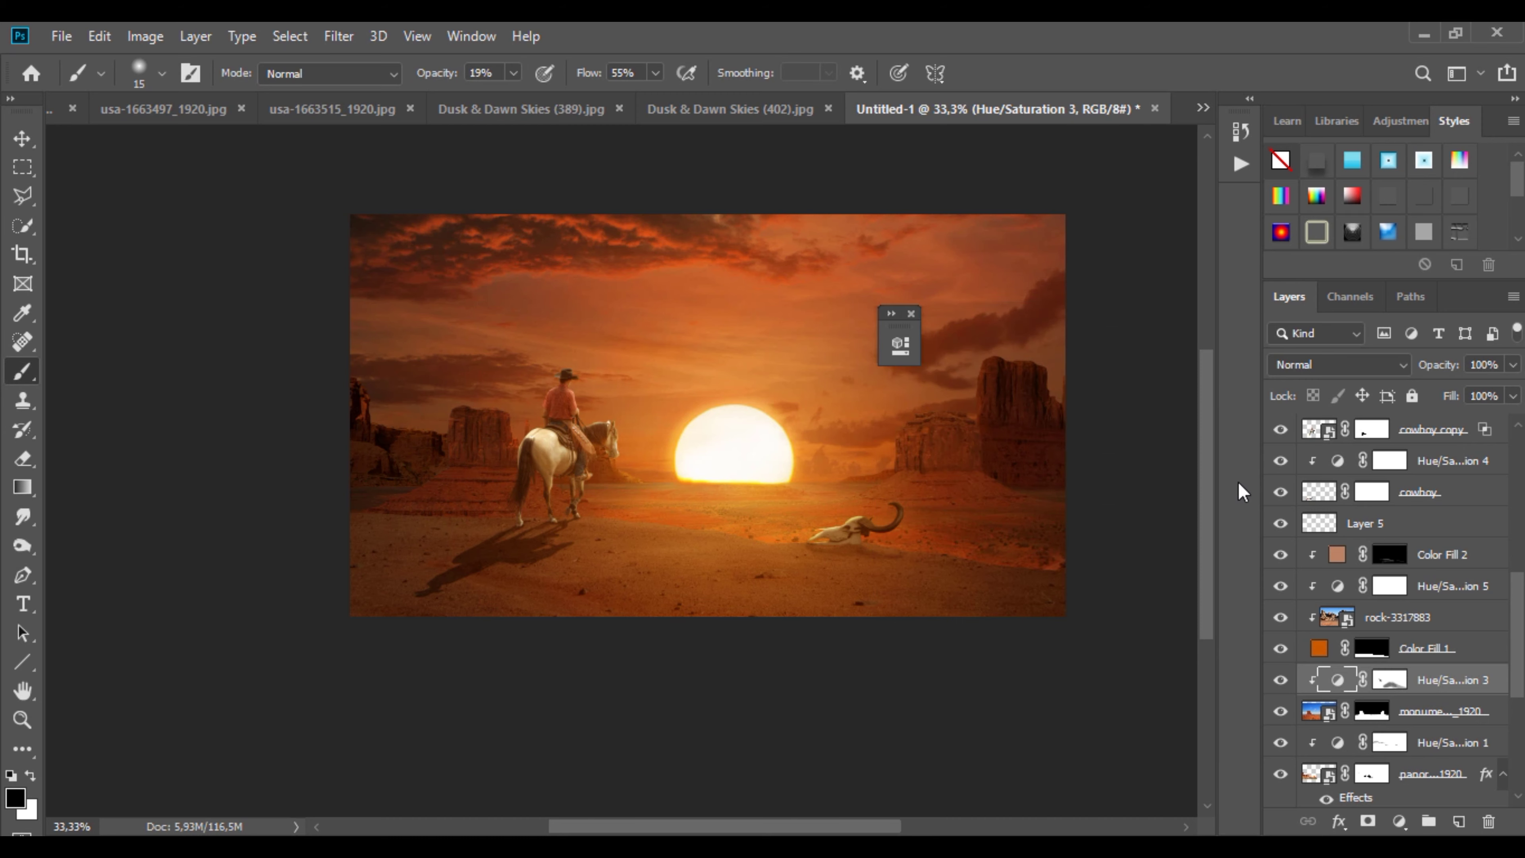
double_click(1339, 681)
drag(764, 309, 465, 180)
click(613, 160)
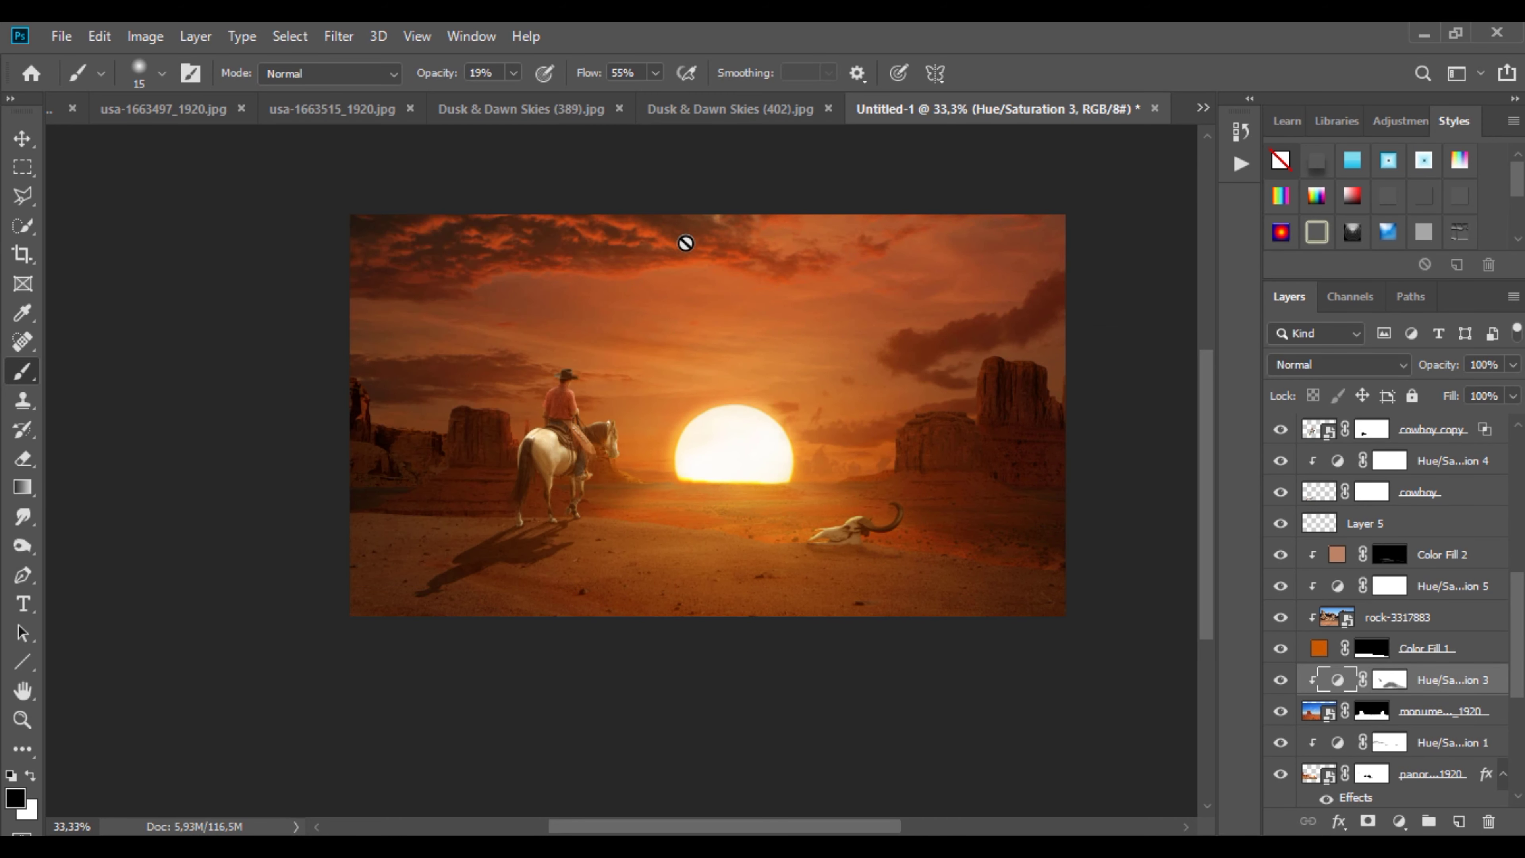
Step: Stamp all visible layers into a new layer above Color Lookup 1 and open it in the Camera Raw filter
scroll(1393, 601, up, 5)
click(1440, 468)
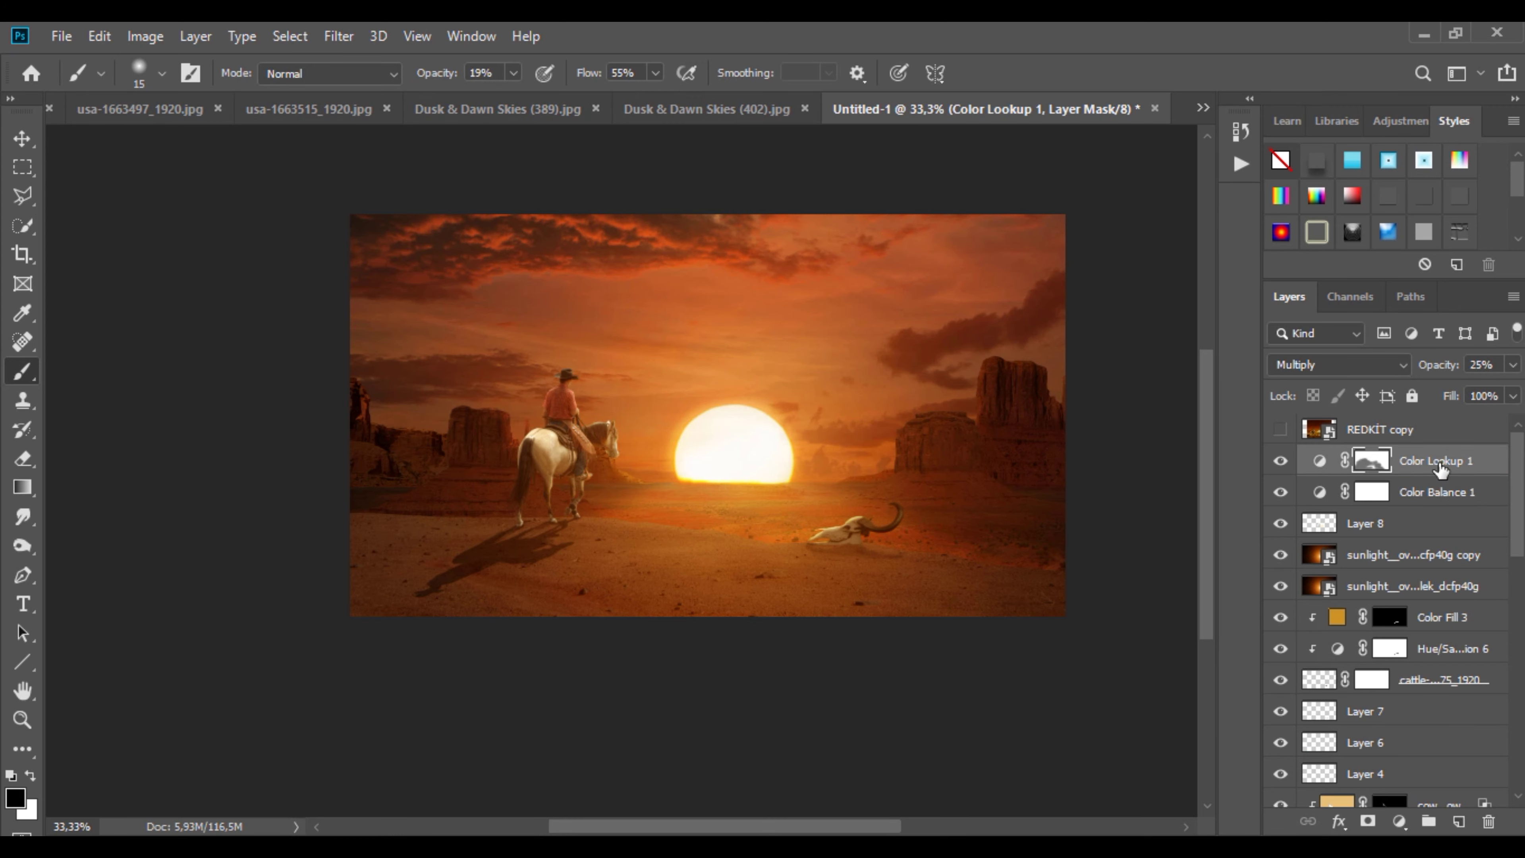
key(ctrl+alt+2)
click(22, 167)
click(377, 276)
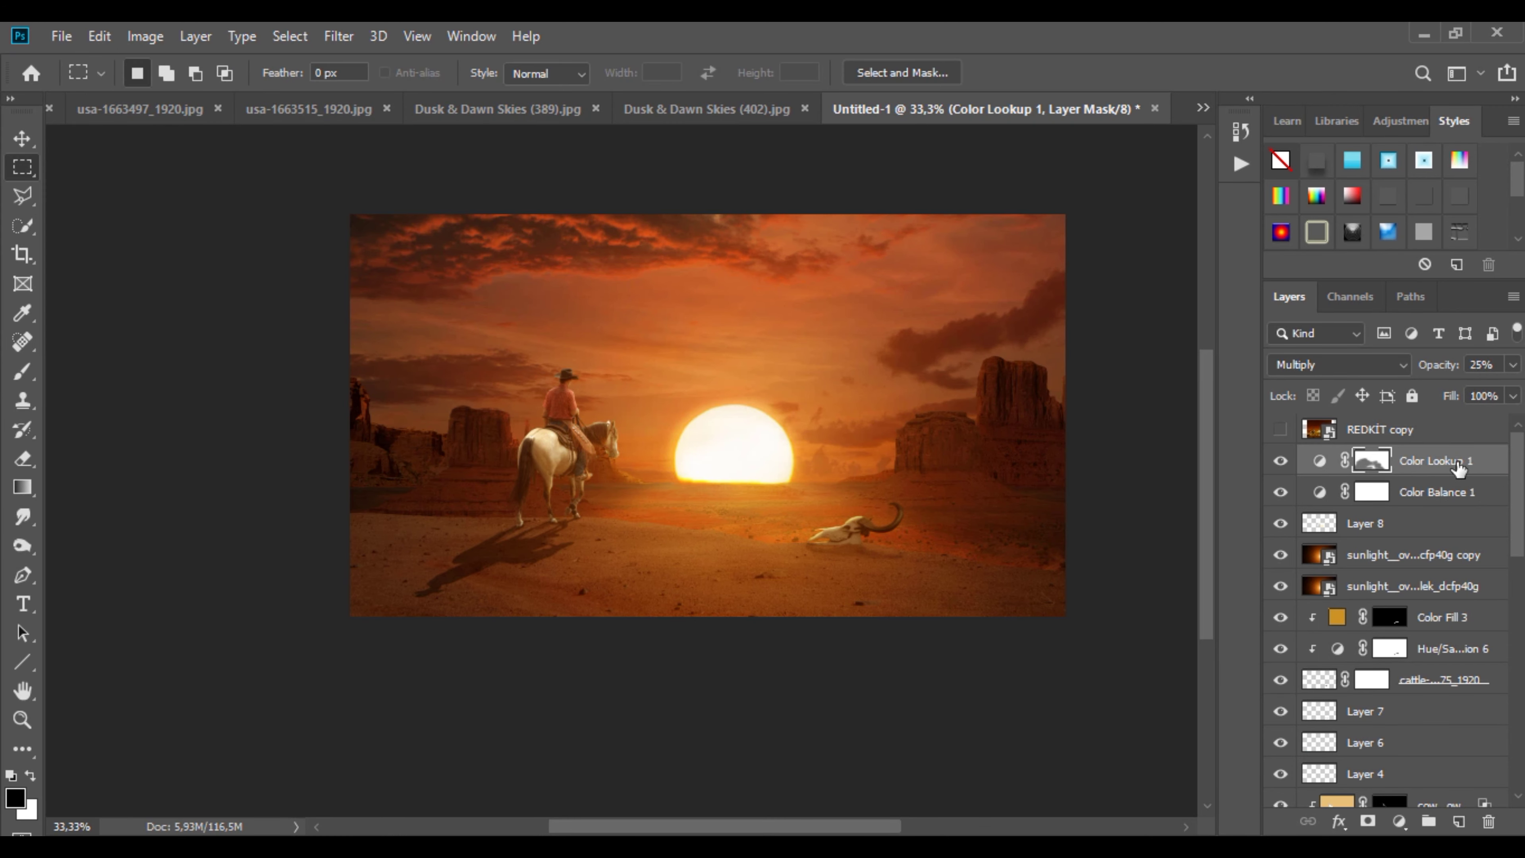
key(ctrl+shift+alt+e)
click(339, 36)
click(403, 172)
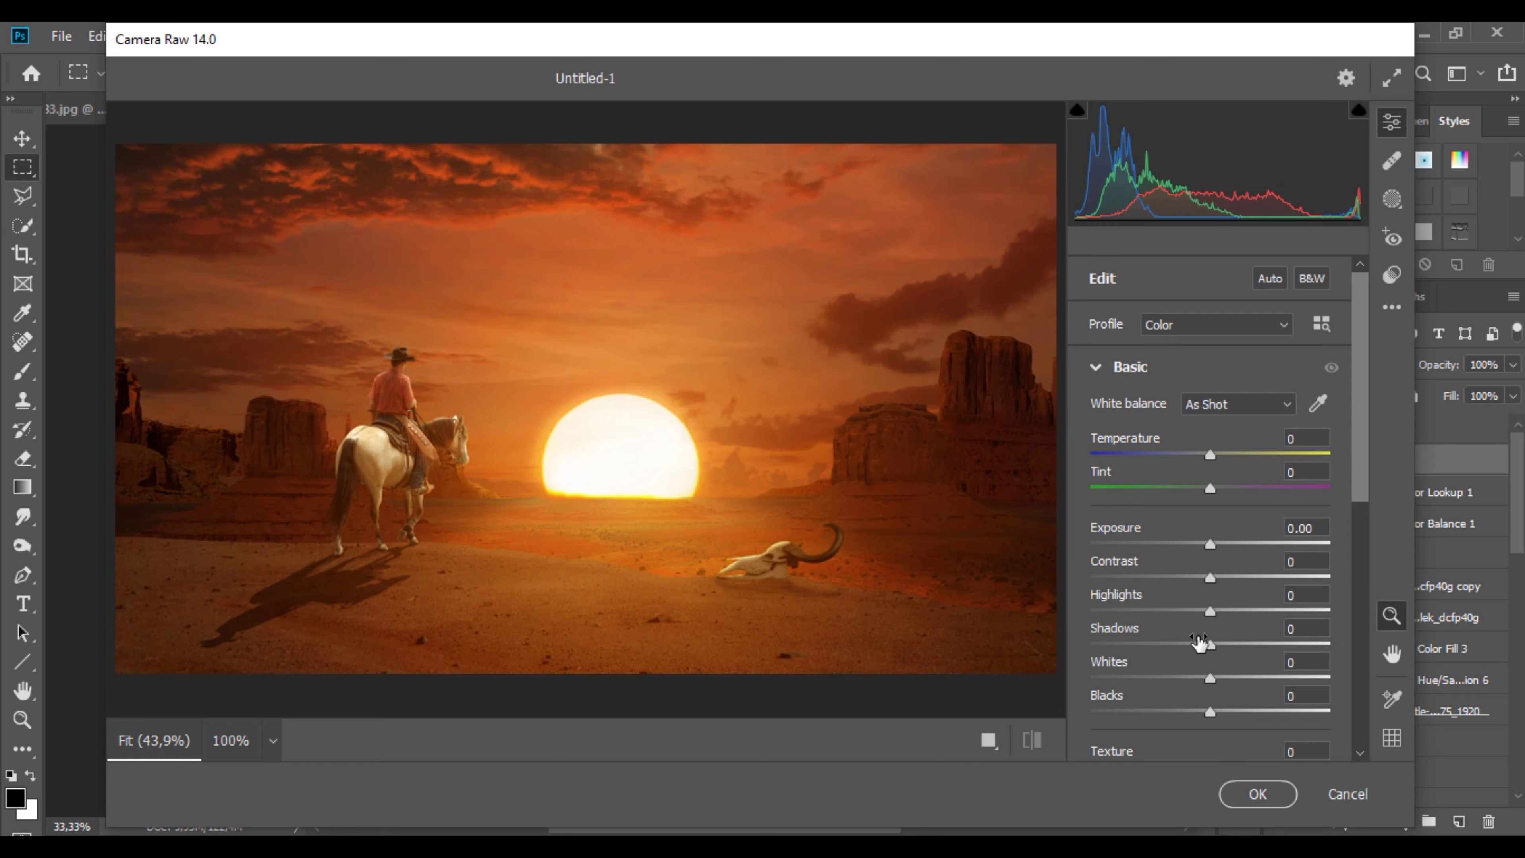
Step: Set Contrast to +28, Shadows to +36, Blacks to +48, Texture to +33 and Clarity to +24 in Camera Raw
drag(1210, 645, 1254, 645)
drag(1210, 576, 1244, 577)
drag(1210, 711, 1240, 698)
scroll(1270, 662, down, 2)
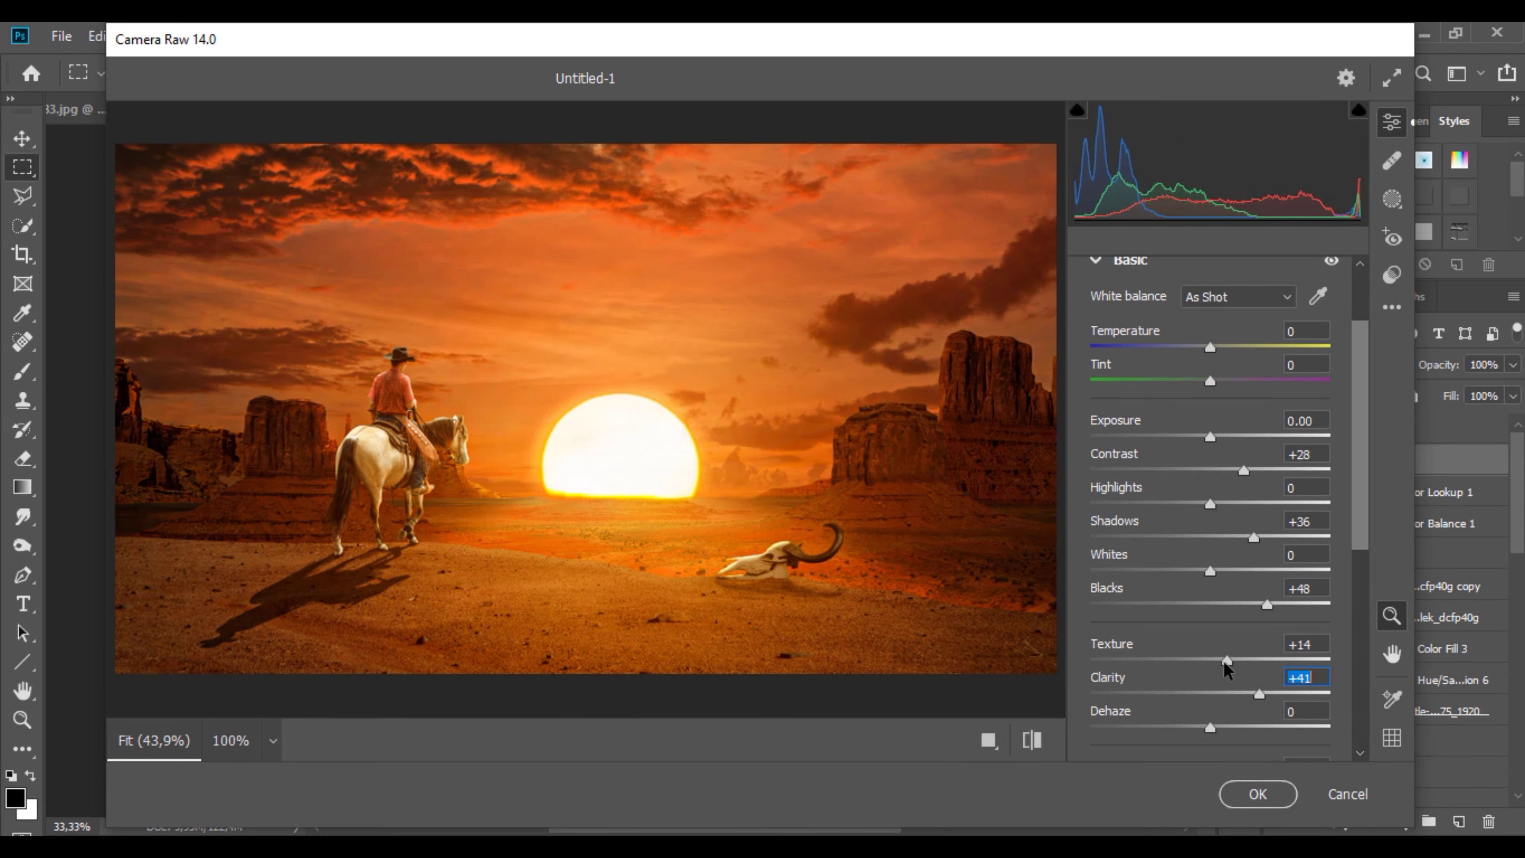
drag(1256, 696, 1236, 696)
drag(1229, 659, 1227, 656)
scroll(1252, 665, down, 2)
Step: Warm the image with Temperature +6 and lower the Exposure to -0.20
scroll(1219, 631, up, 3)
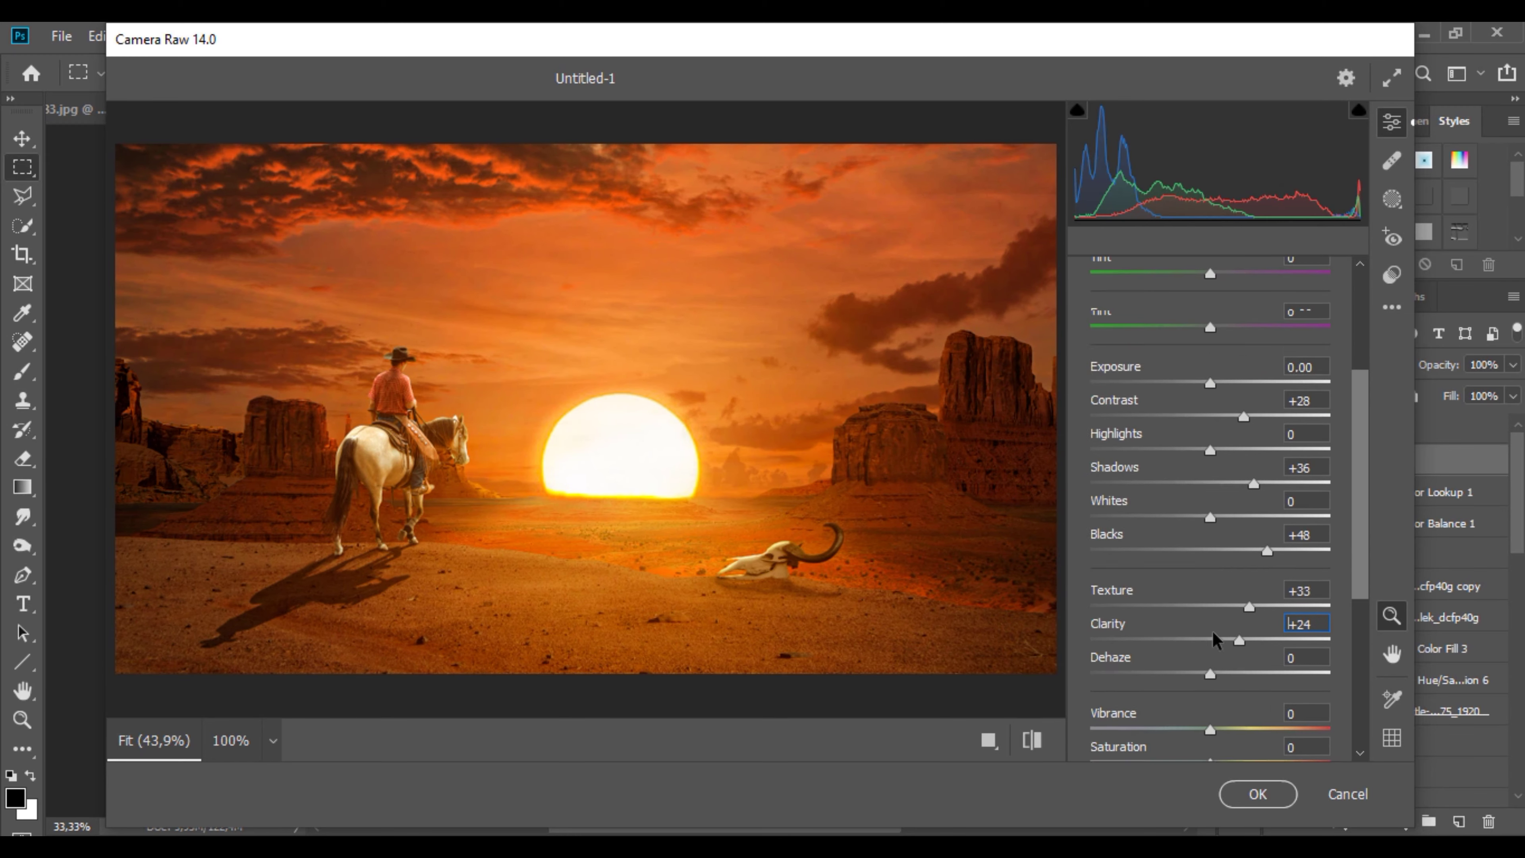
mouse_move(1211, 400)
mouse_down()
mouse_move(1238, 401)
mouse_move(1212, 401)
mouse_move(1222, 415)
mouse_up()
mouse_move(1219, 489)
mouse_down()
mouse_move(1232, 493)
mouse_move(1218, 513)
mouse_up()
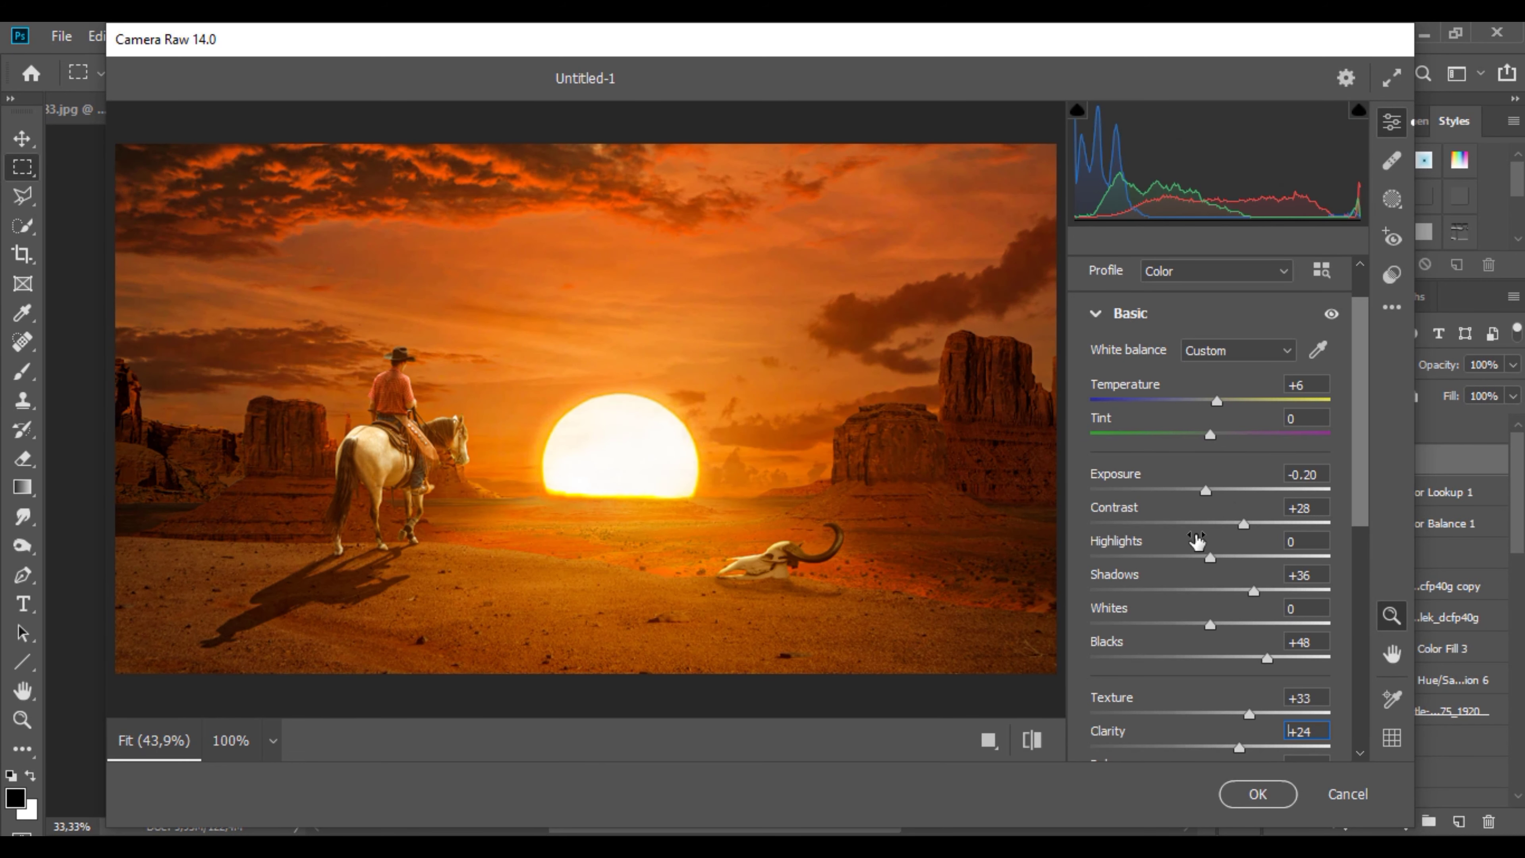
Step: Set Highlights to +49, Shadows to +45, Whites to +35, Blacks to +16 and Dehaze to +24
scroll(1201, 601, down, 8)
scroll(1199, 613, up, 5)
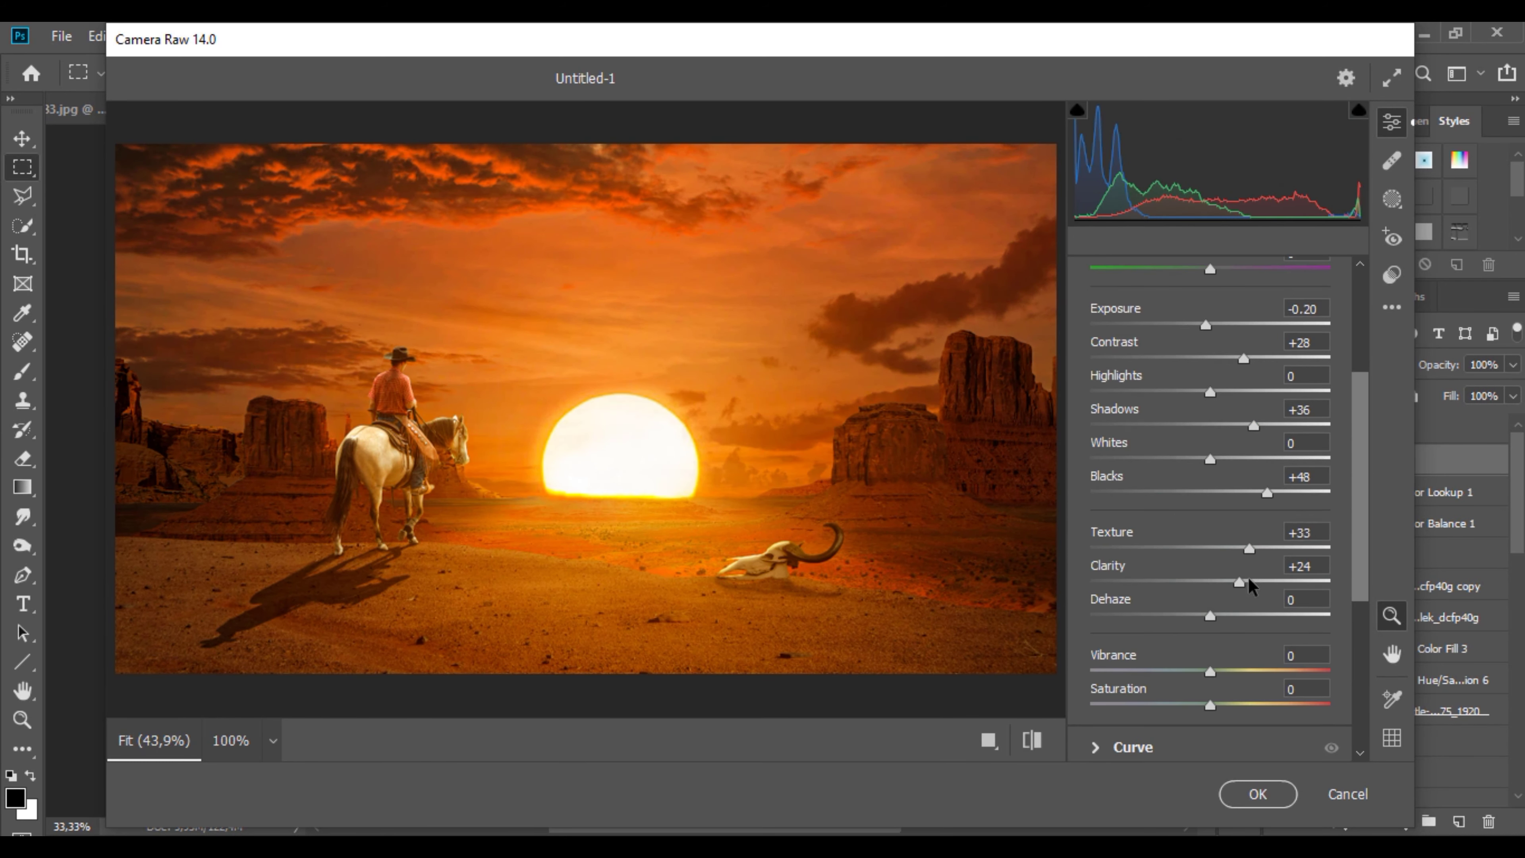
drag(1210, 616, 1264, 612)
drag(1255, 426, 1274, 391)
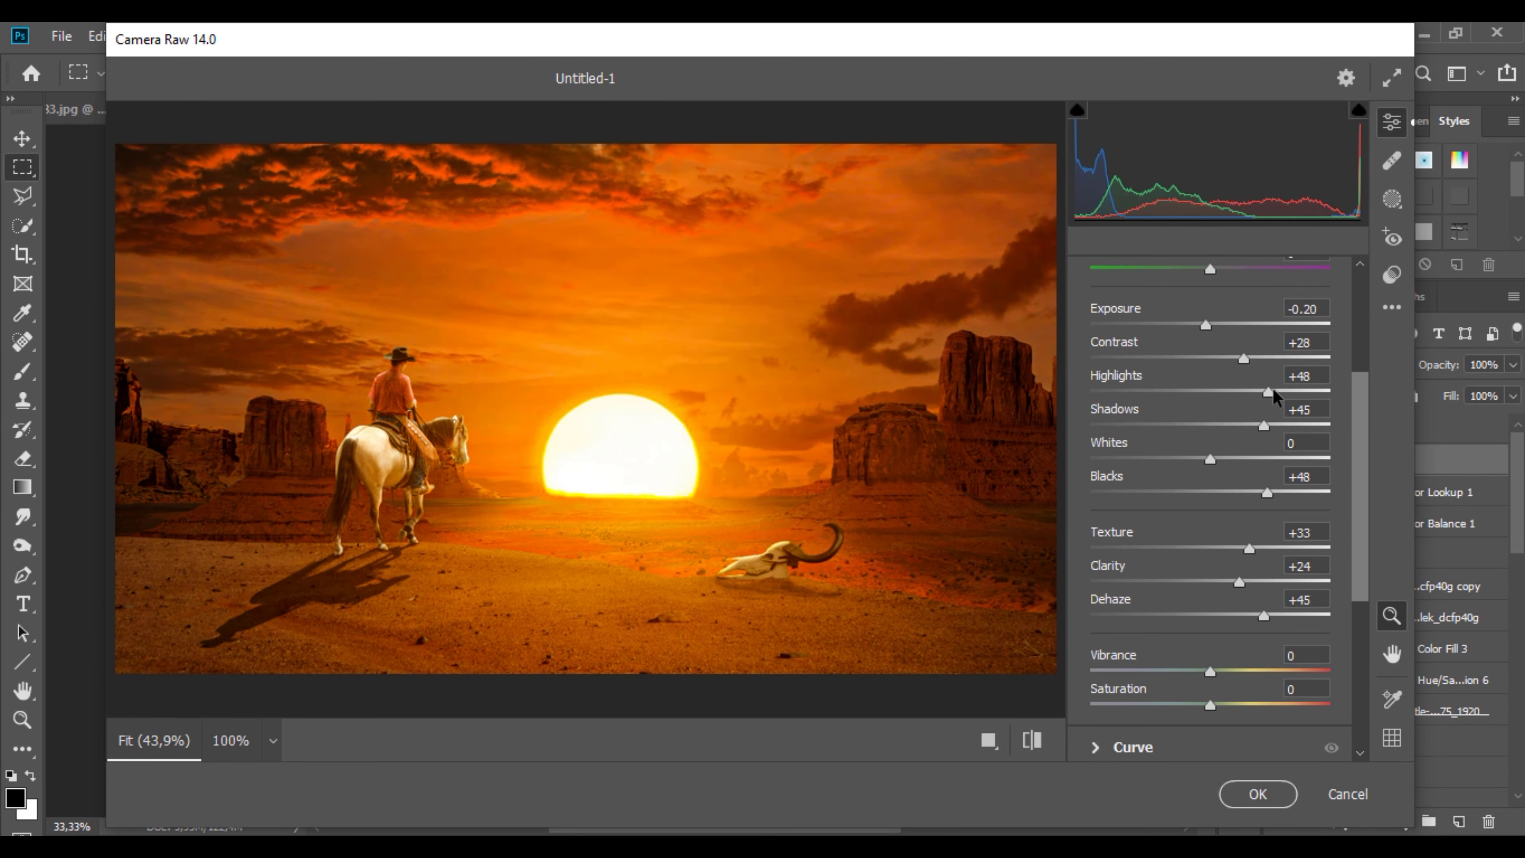
drag(1256, 456, 1229, 492)
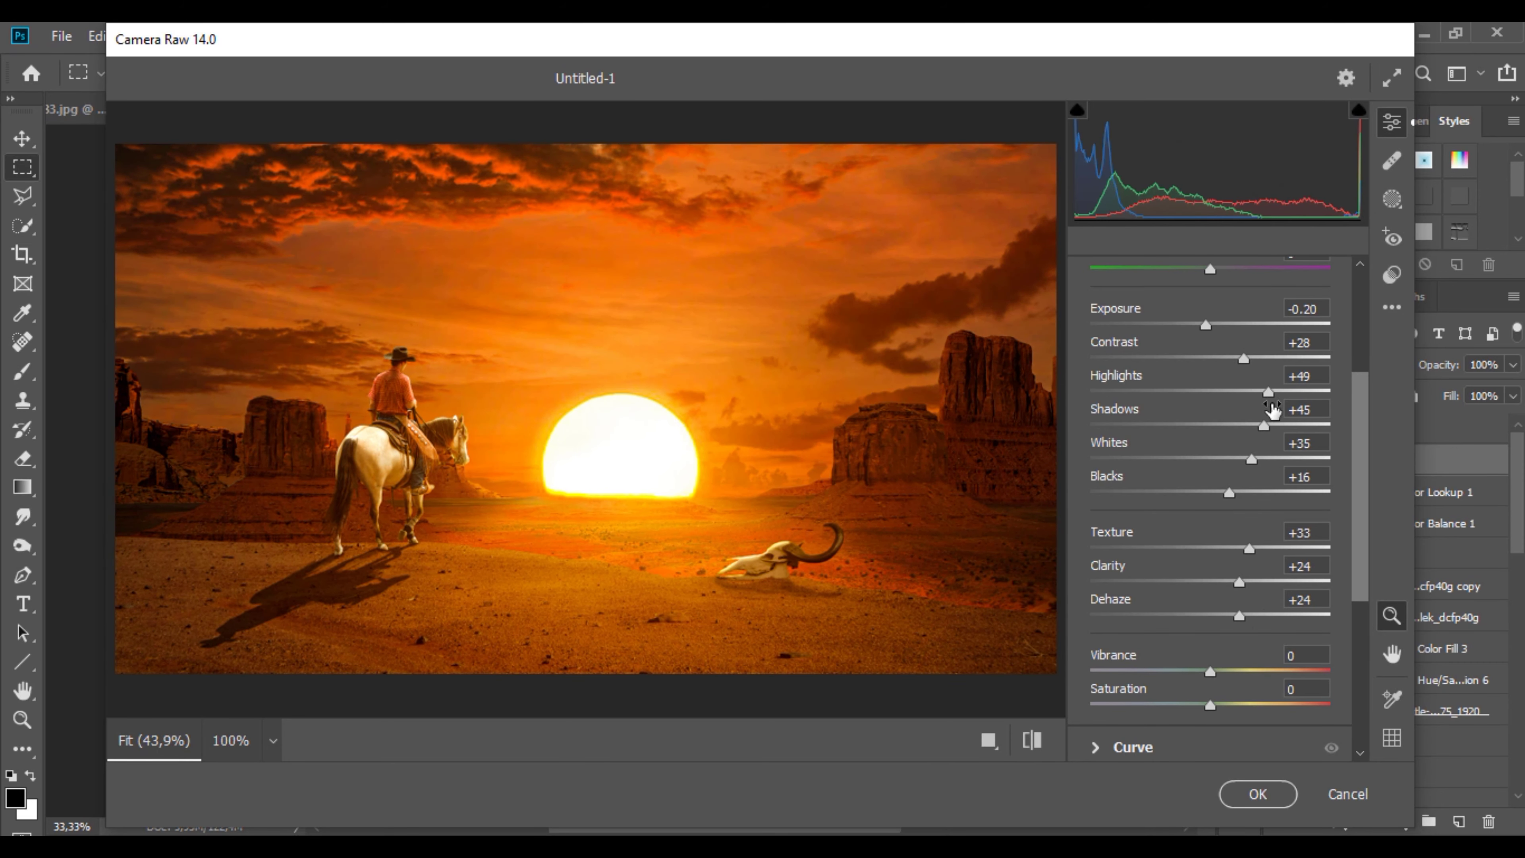
Step: Apply the Sharpening - Light preset at 100 and commit the Camera Raw adjustments to Layer 10
scroll(1211, 328, up, 3)
click(1390, 275)
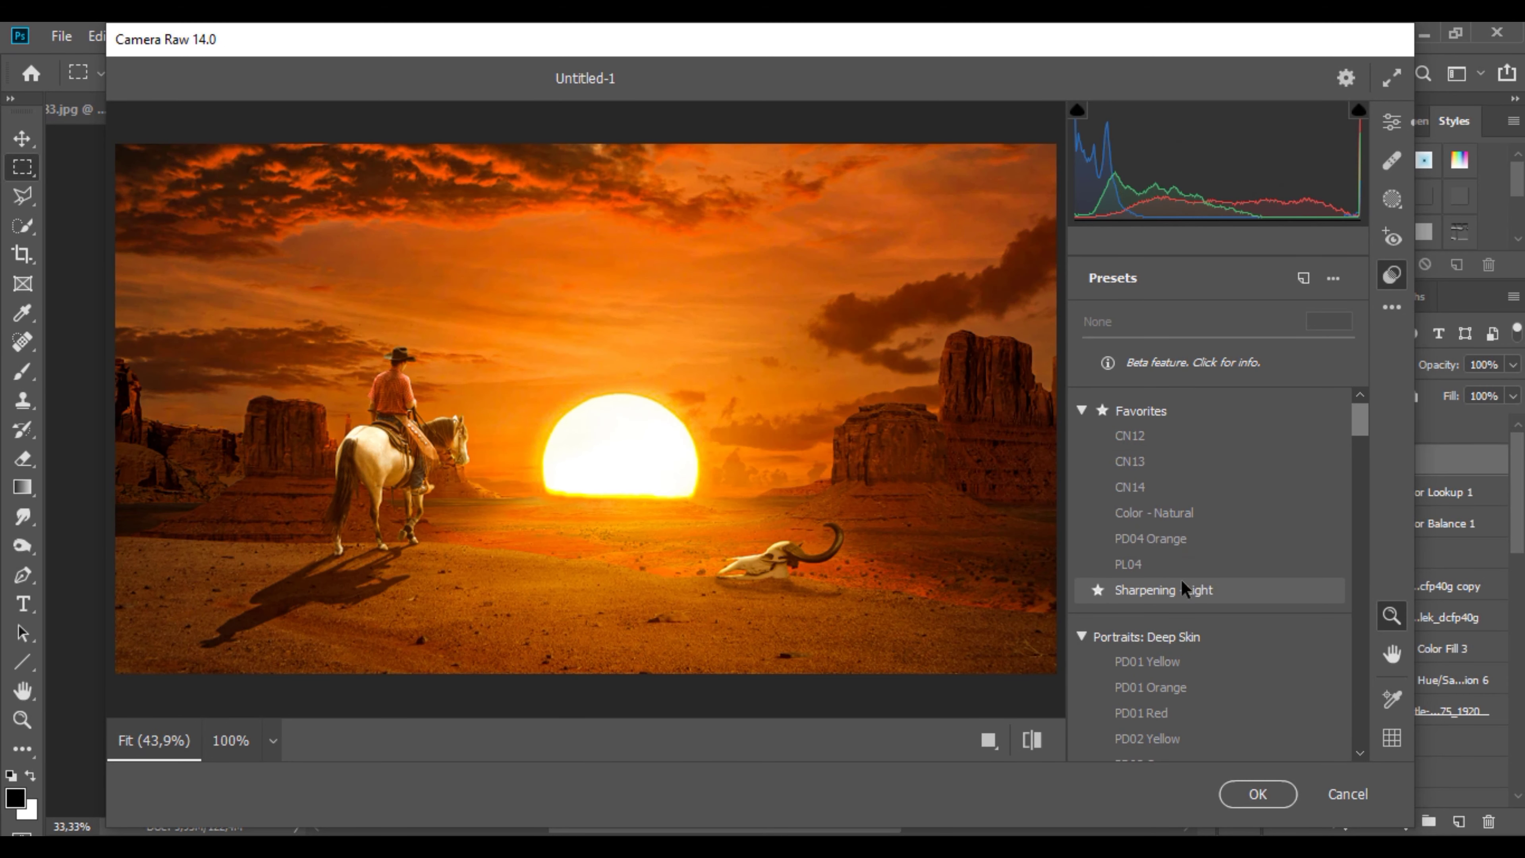
click(1182, 583)
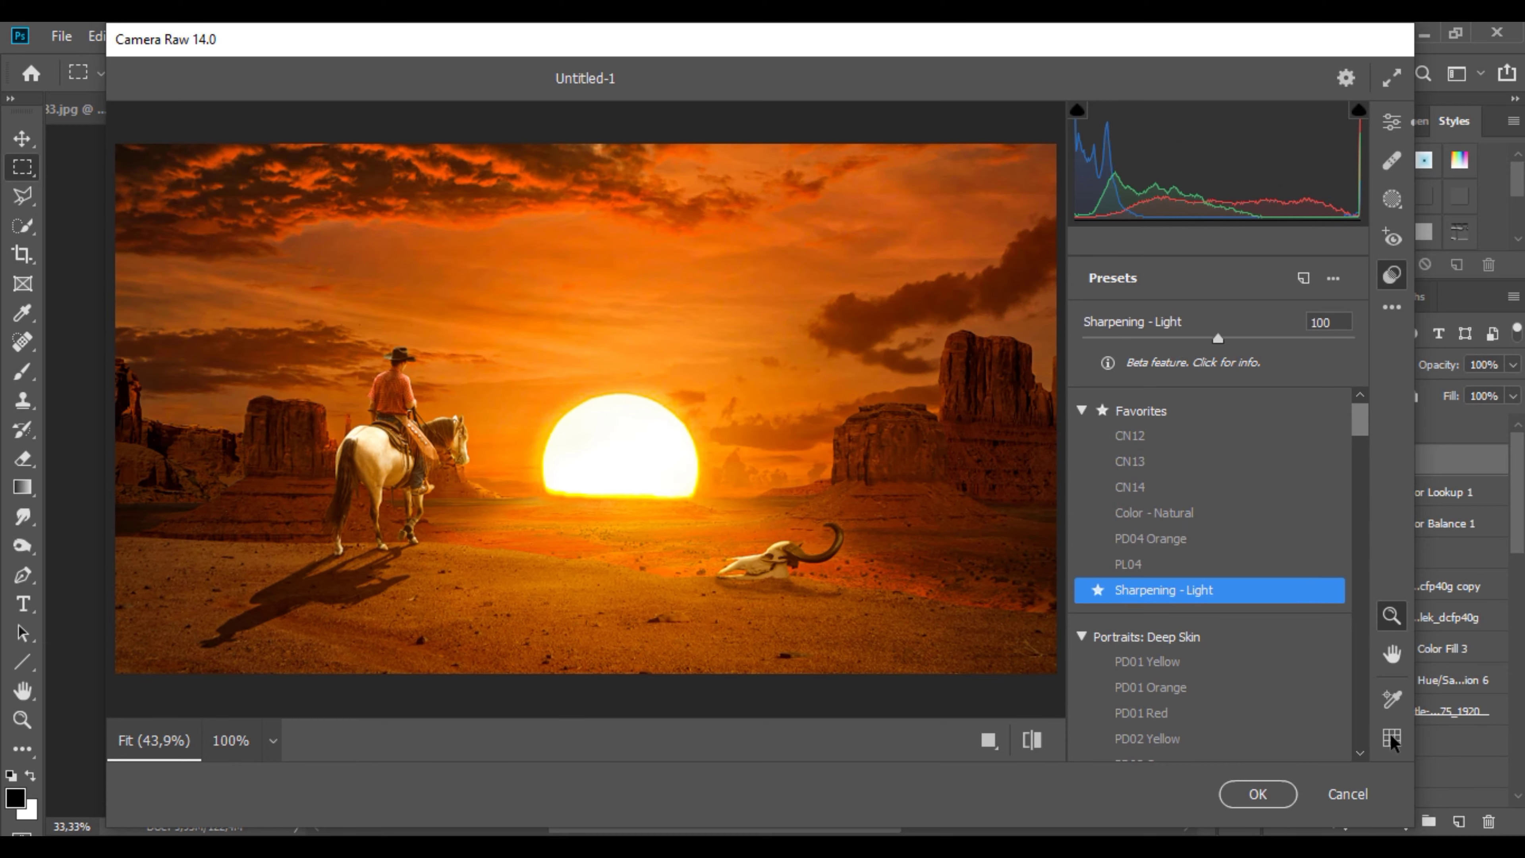
click(1257, 795)
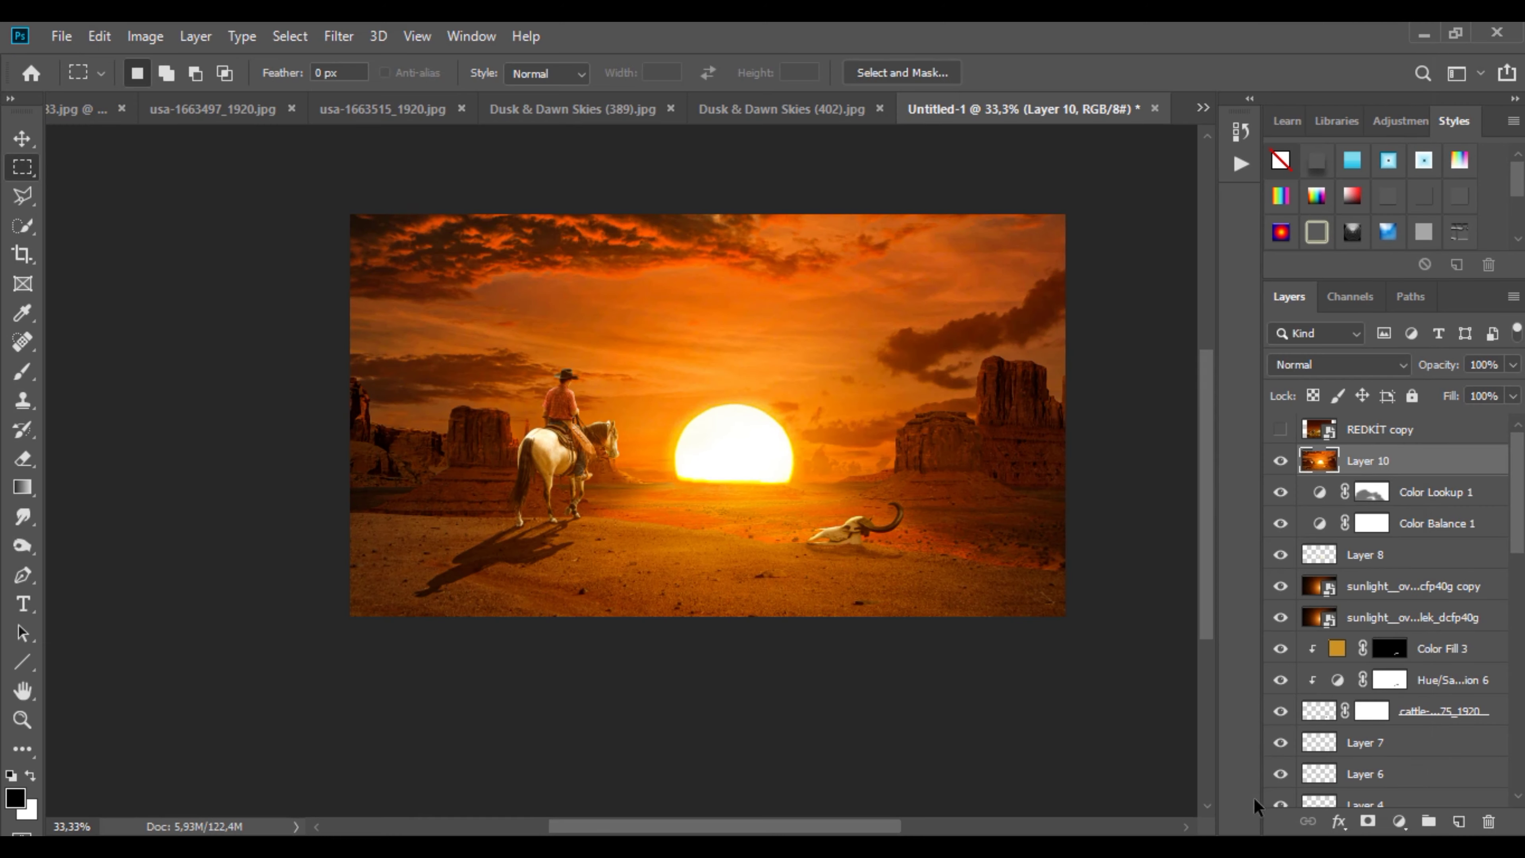
Step: Duplicate Layer 10 and apply a blur filter to the copy
key(ctrl+j)
click(339, 37)
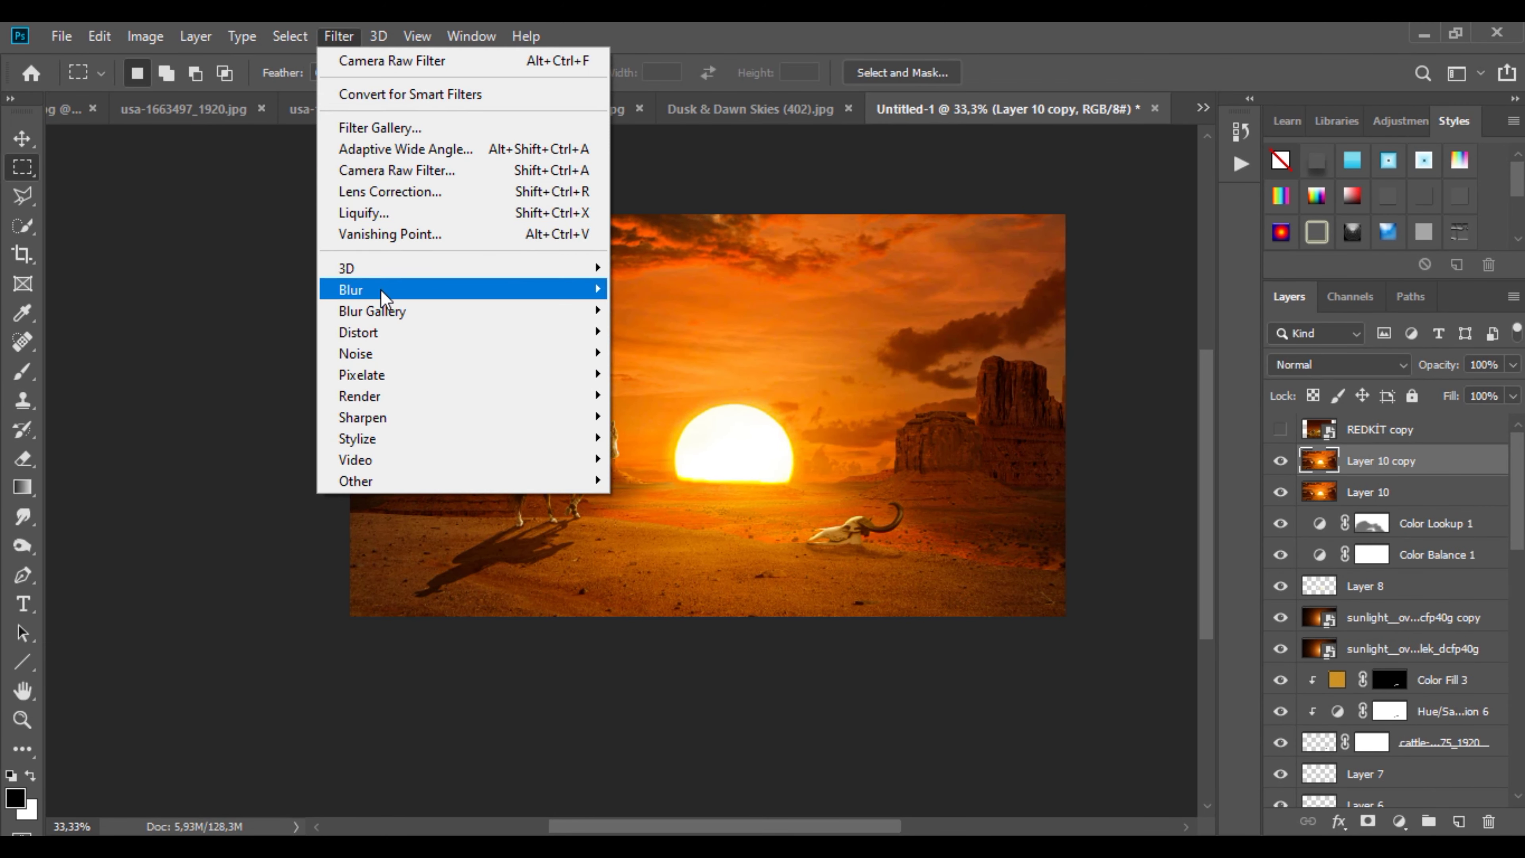
mouse_move(378, 295)
click(661, 385)
key(Return)
key(m)
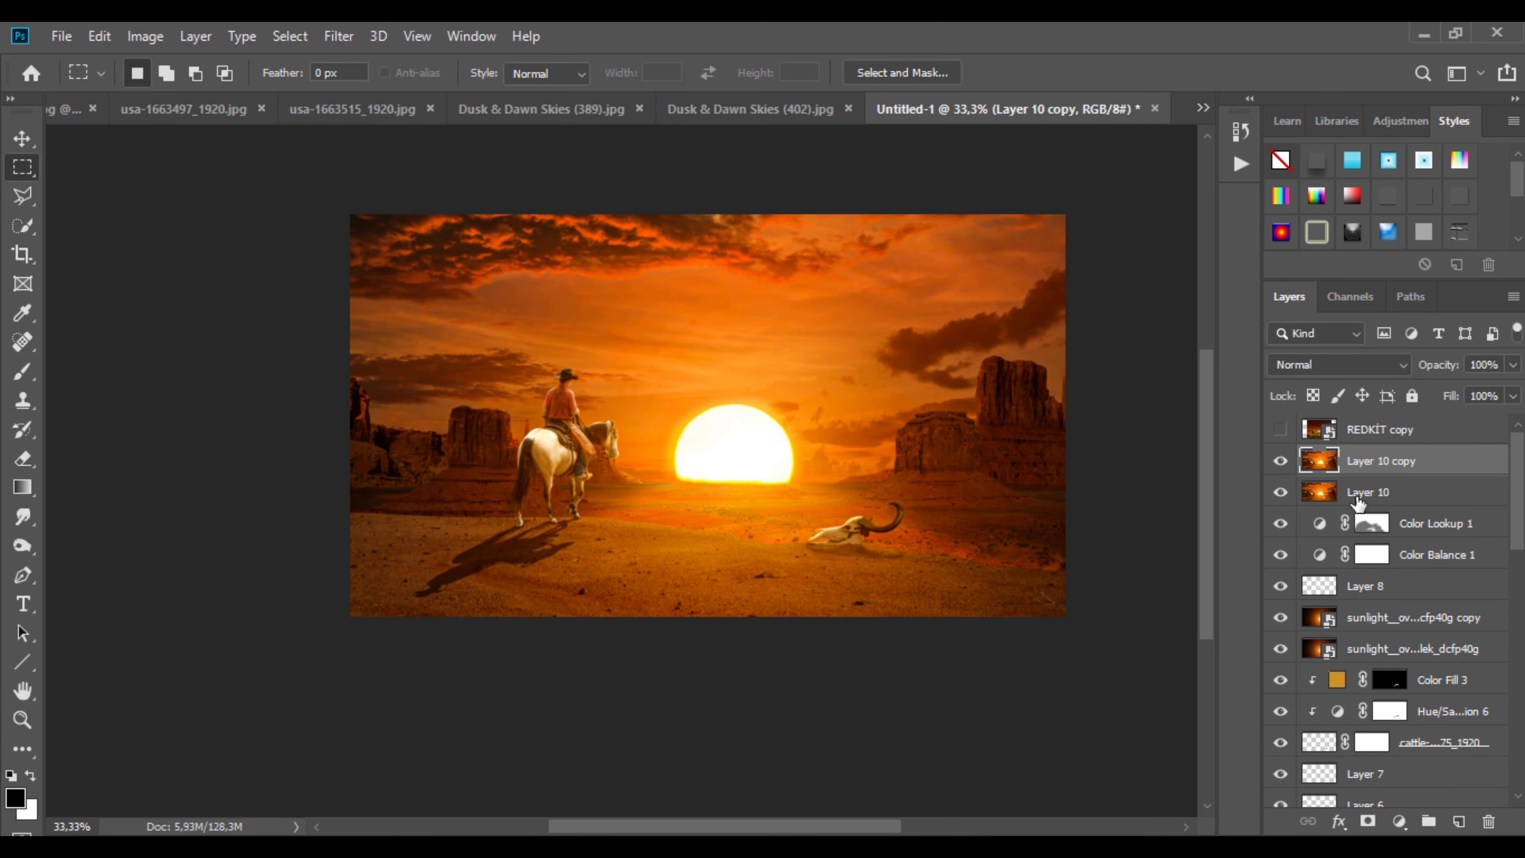
Step: Add a mask to Layer 10 copy and paint black over the cowboy and horse with a 259 px soft brush at 19% opacity
click(1368, 821)
right_click(568, 403)
click(22, 368)
right_click(633, 381)
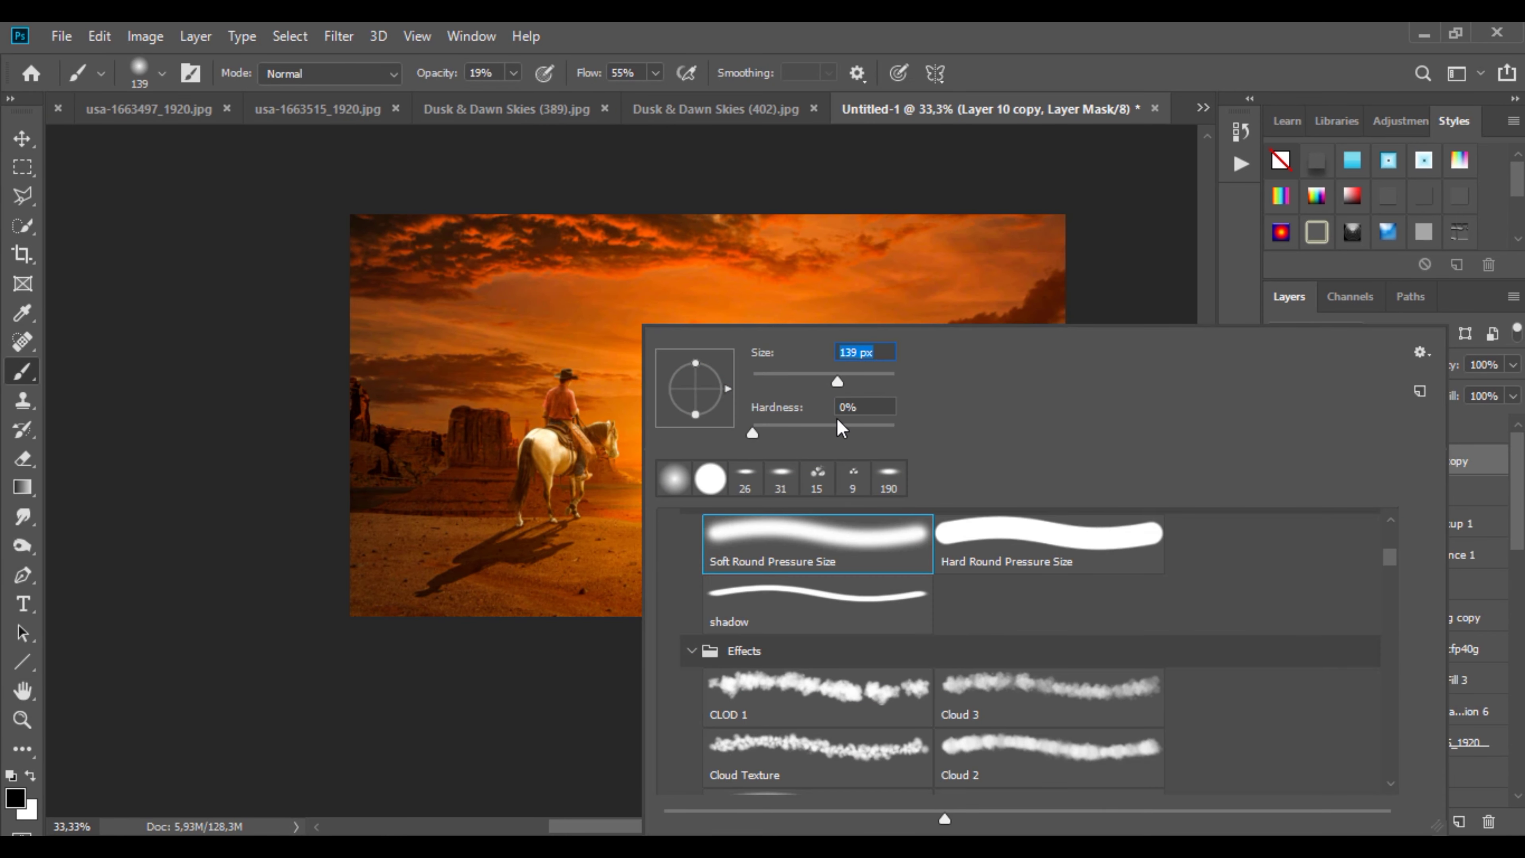
click(860, 375)
click(619, 530)
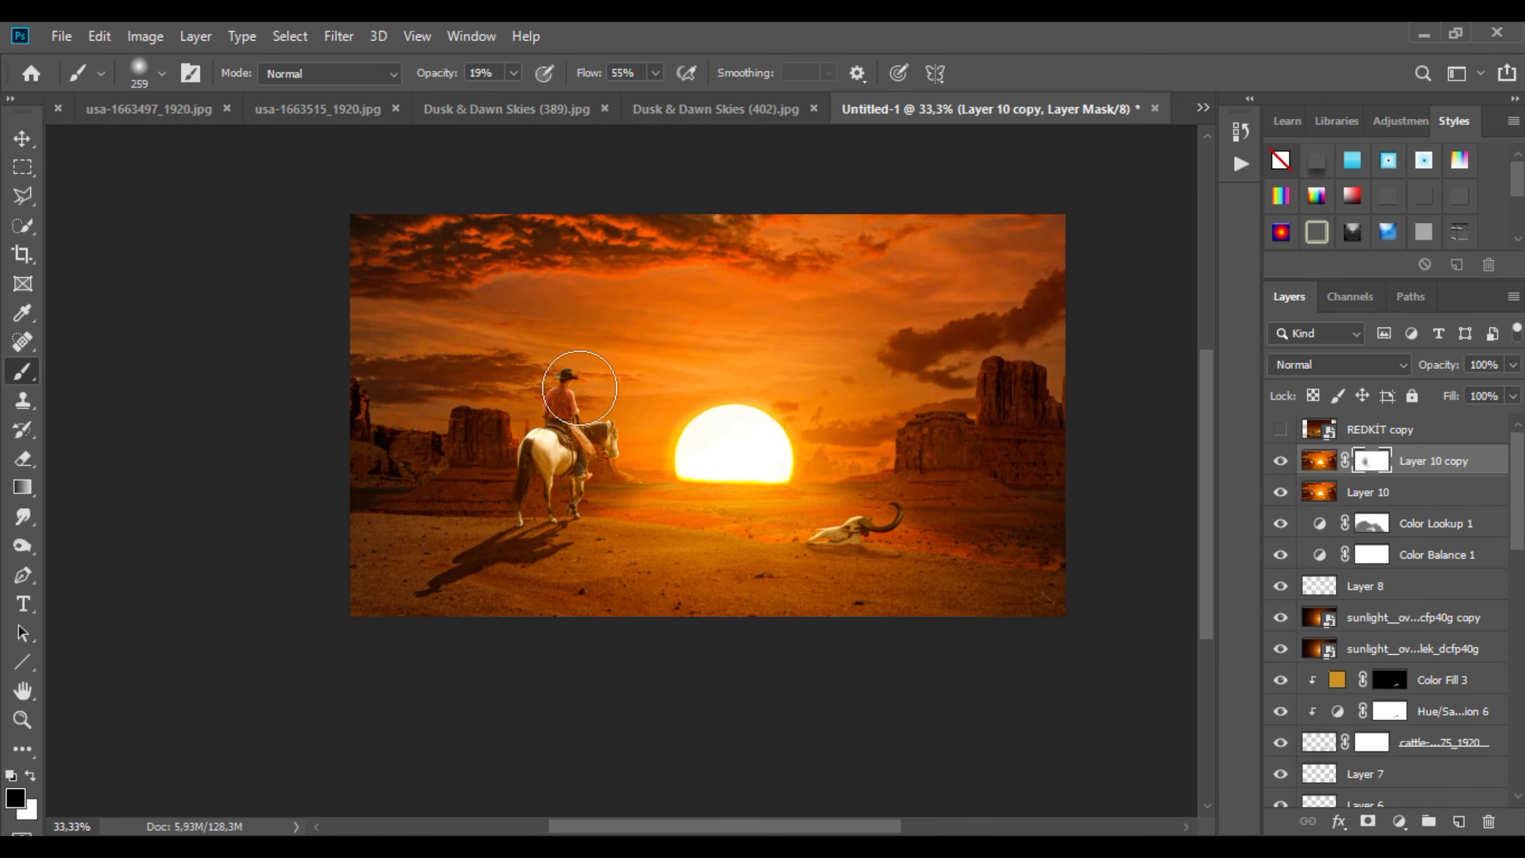
key(ctrl+plus)
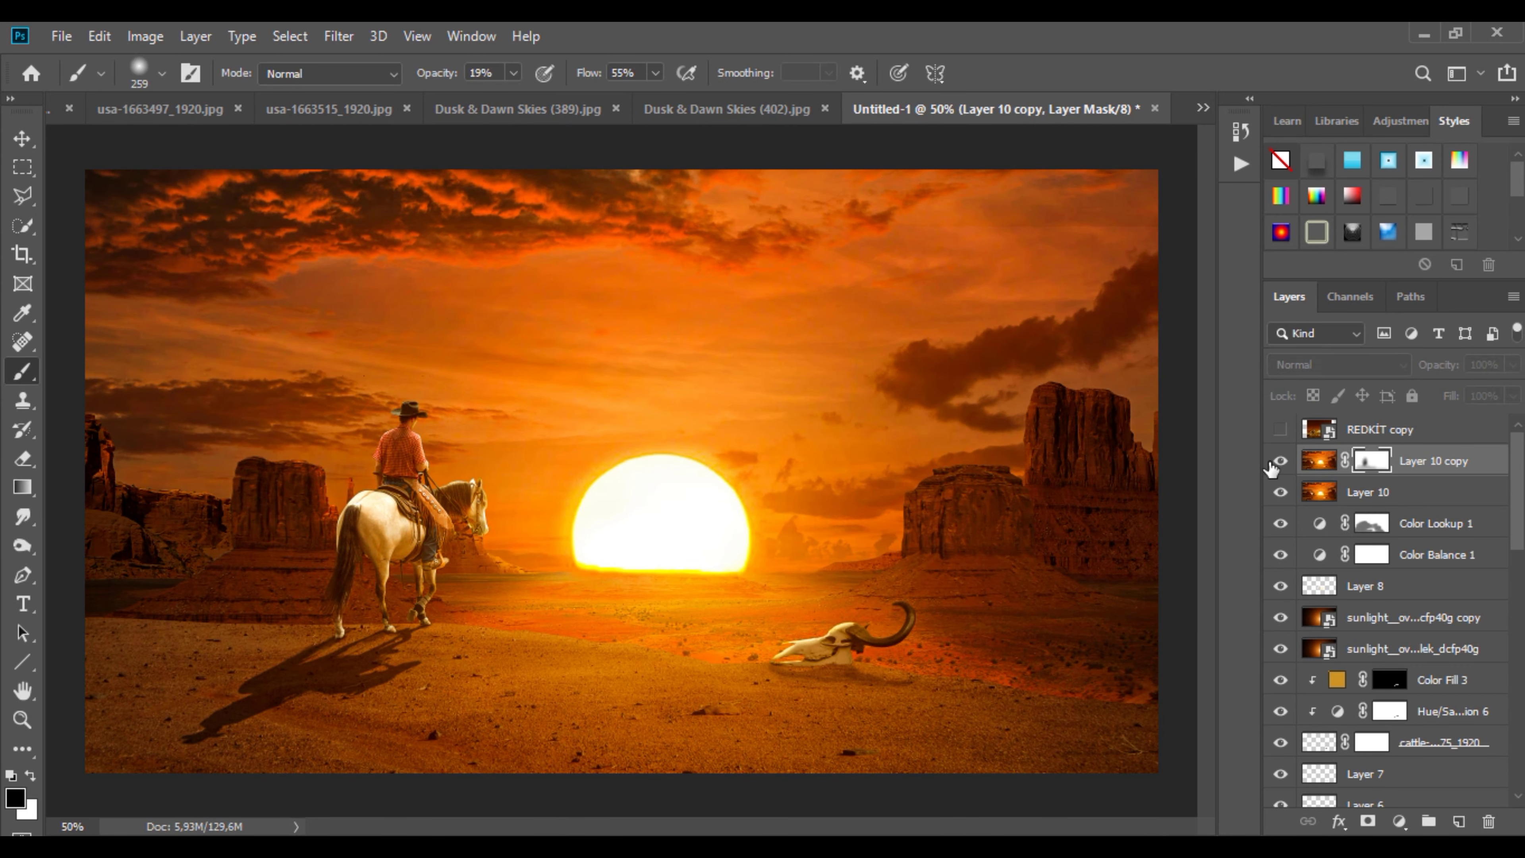
Step: Load the cowboy layer's outline as a selection, paint it black on Layer 10 copy's mask at 100% brush opacity, and deselect
ctrl+alt+click(584, 638)
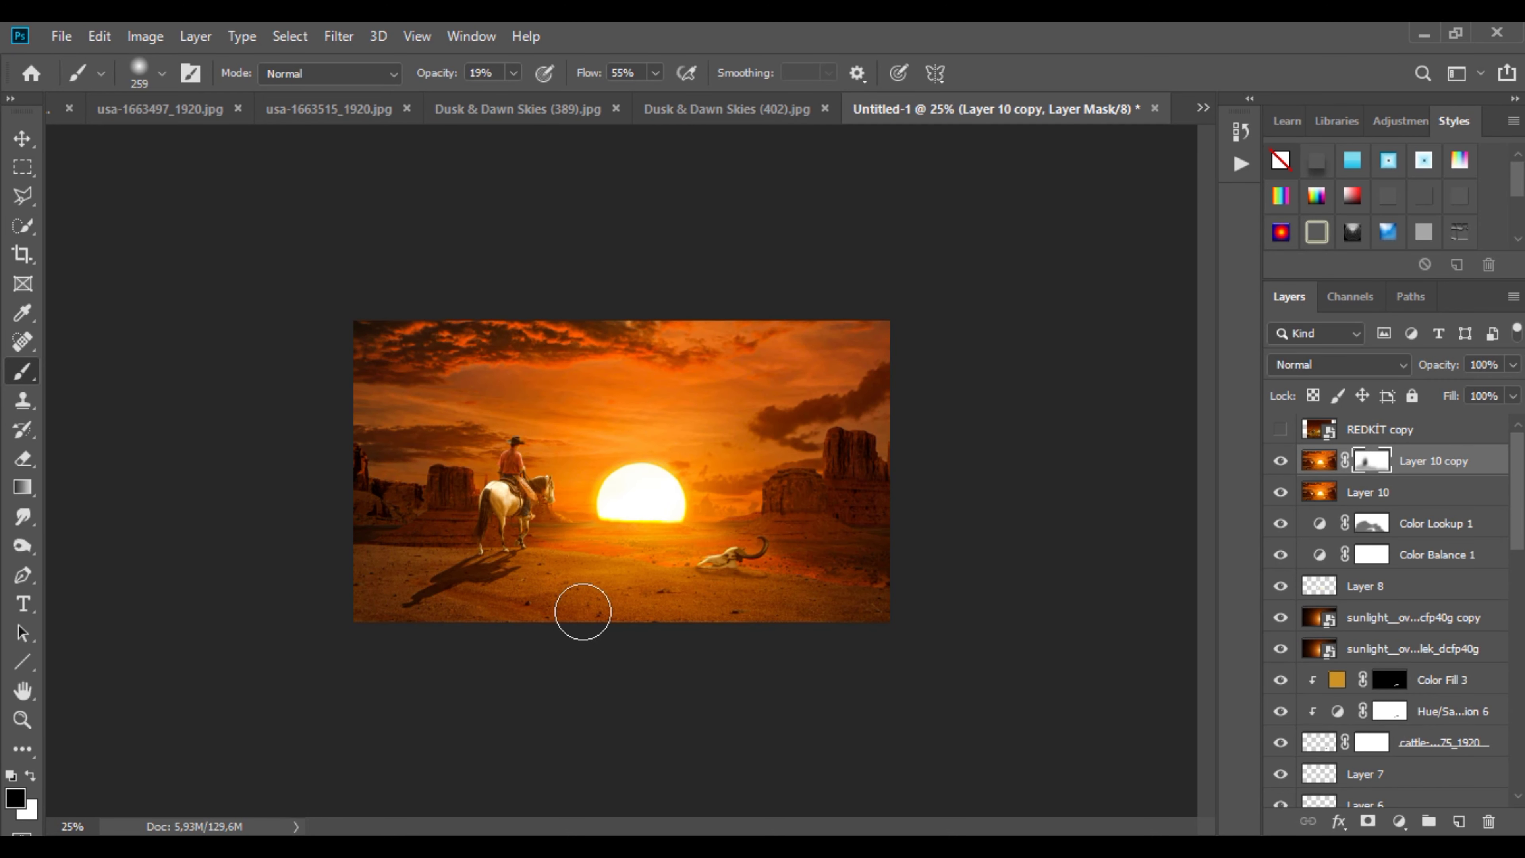
ctrl+click(347, 647)
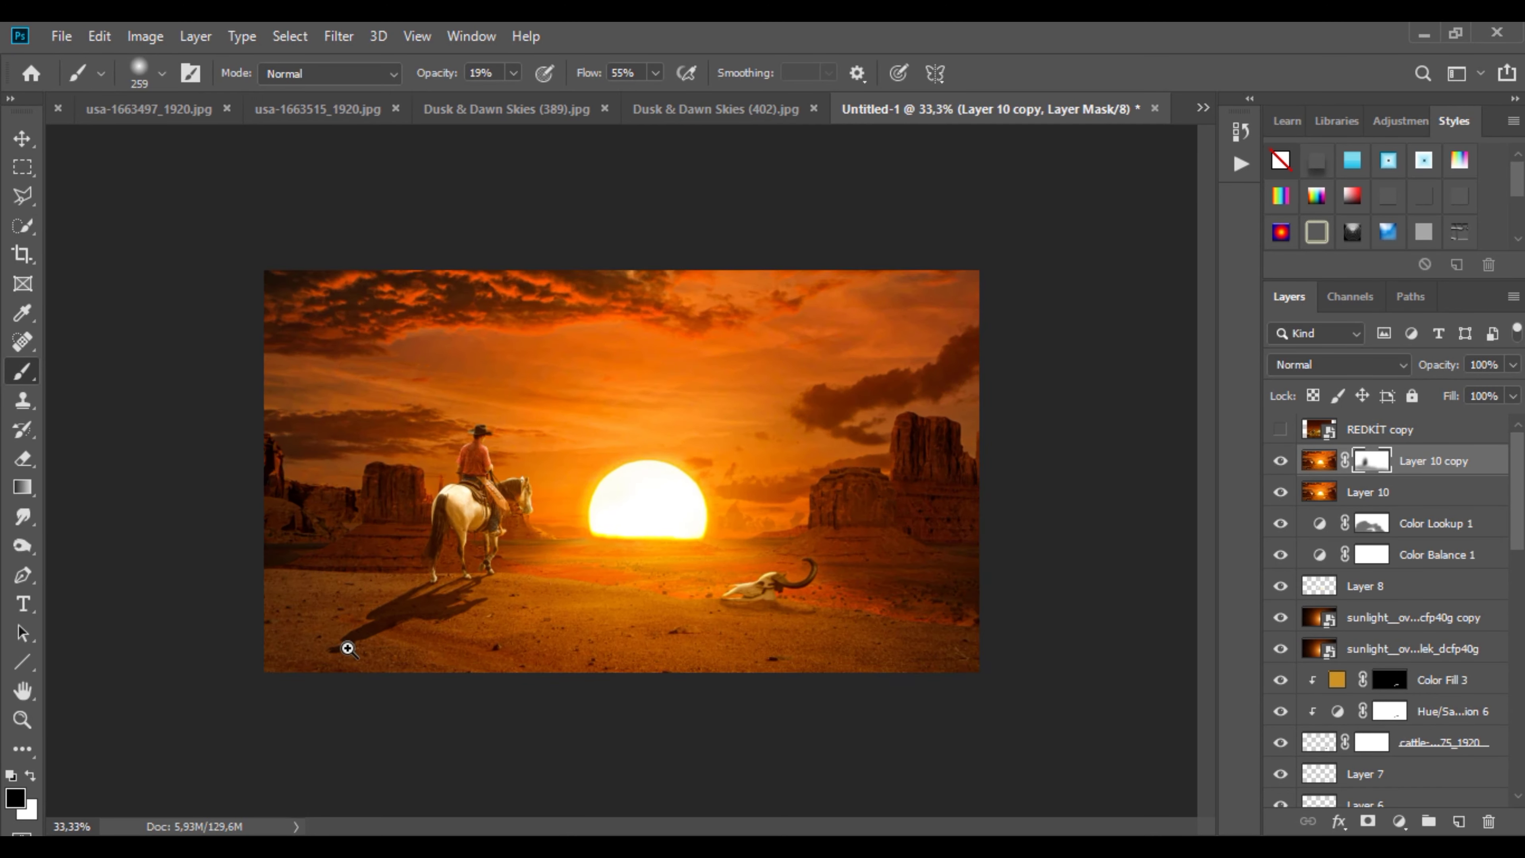
ctrl+click(348, 647)
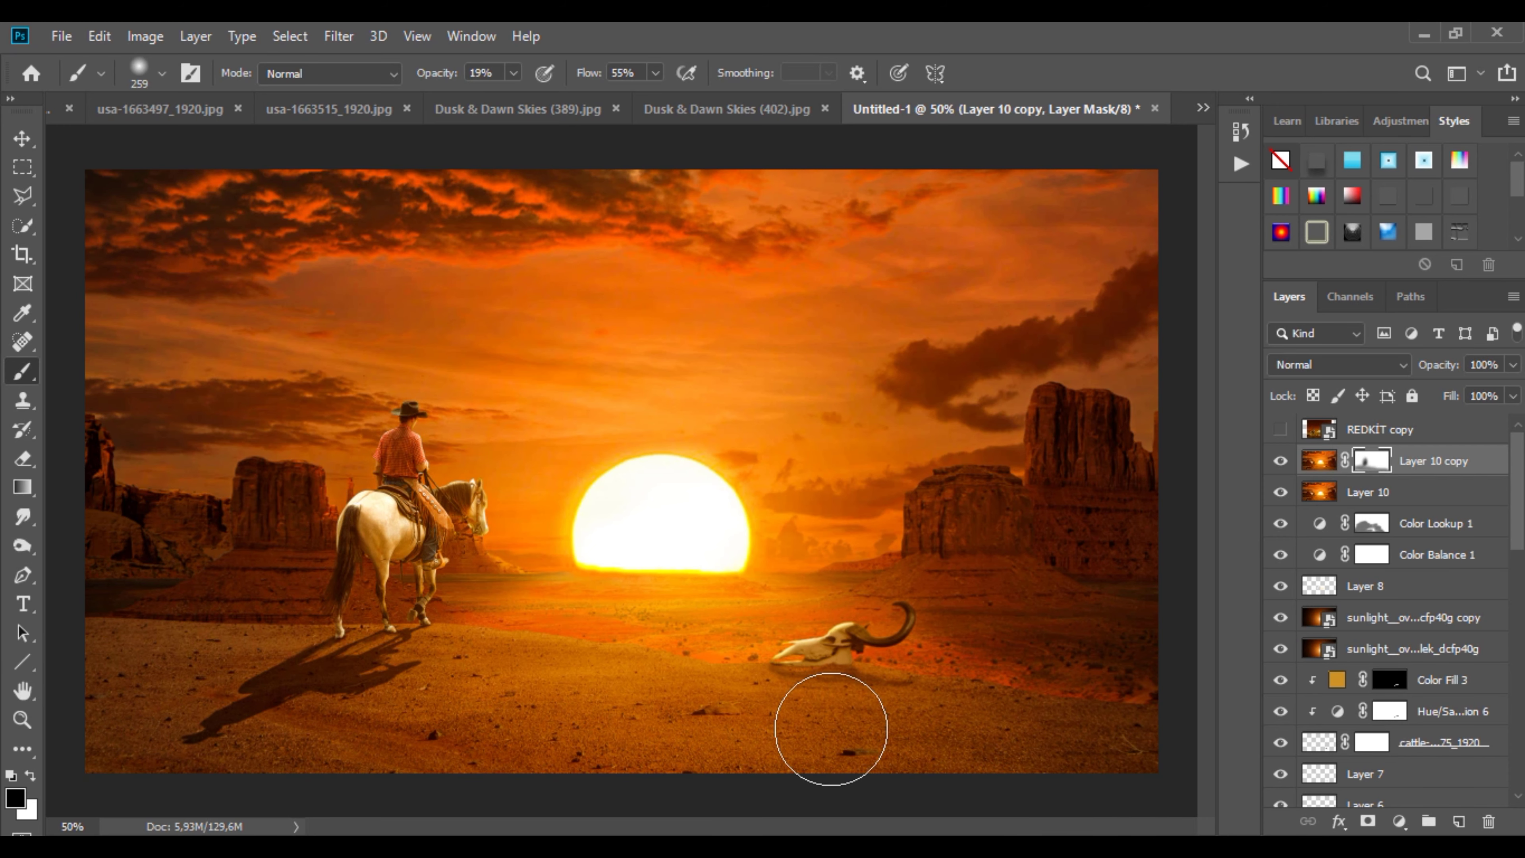
scroll(1381, 601, down, 5)
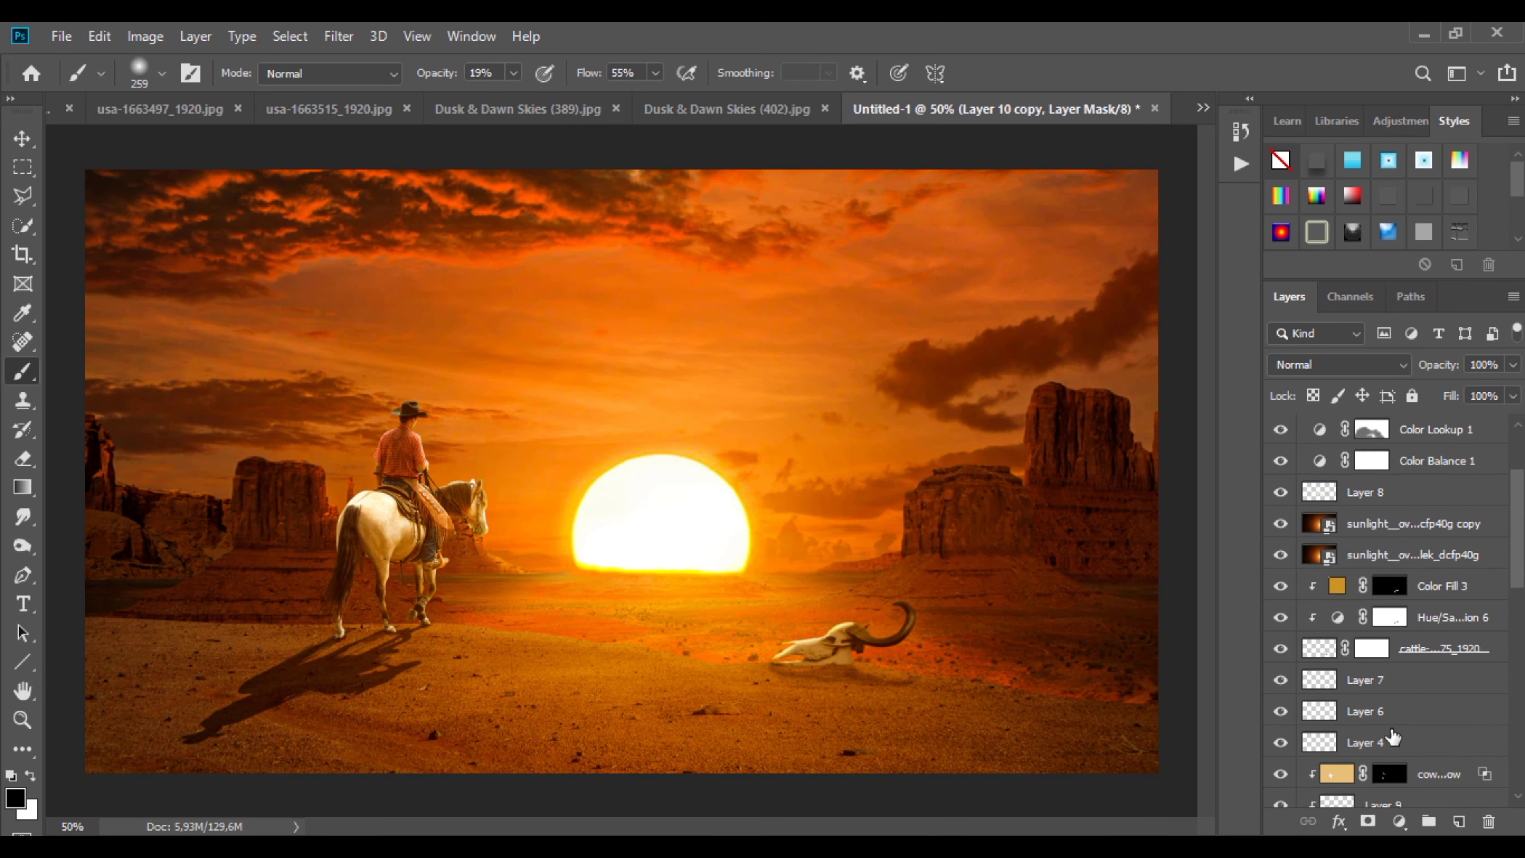
ctrl+click(1319, 680)
key(0)
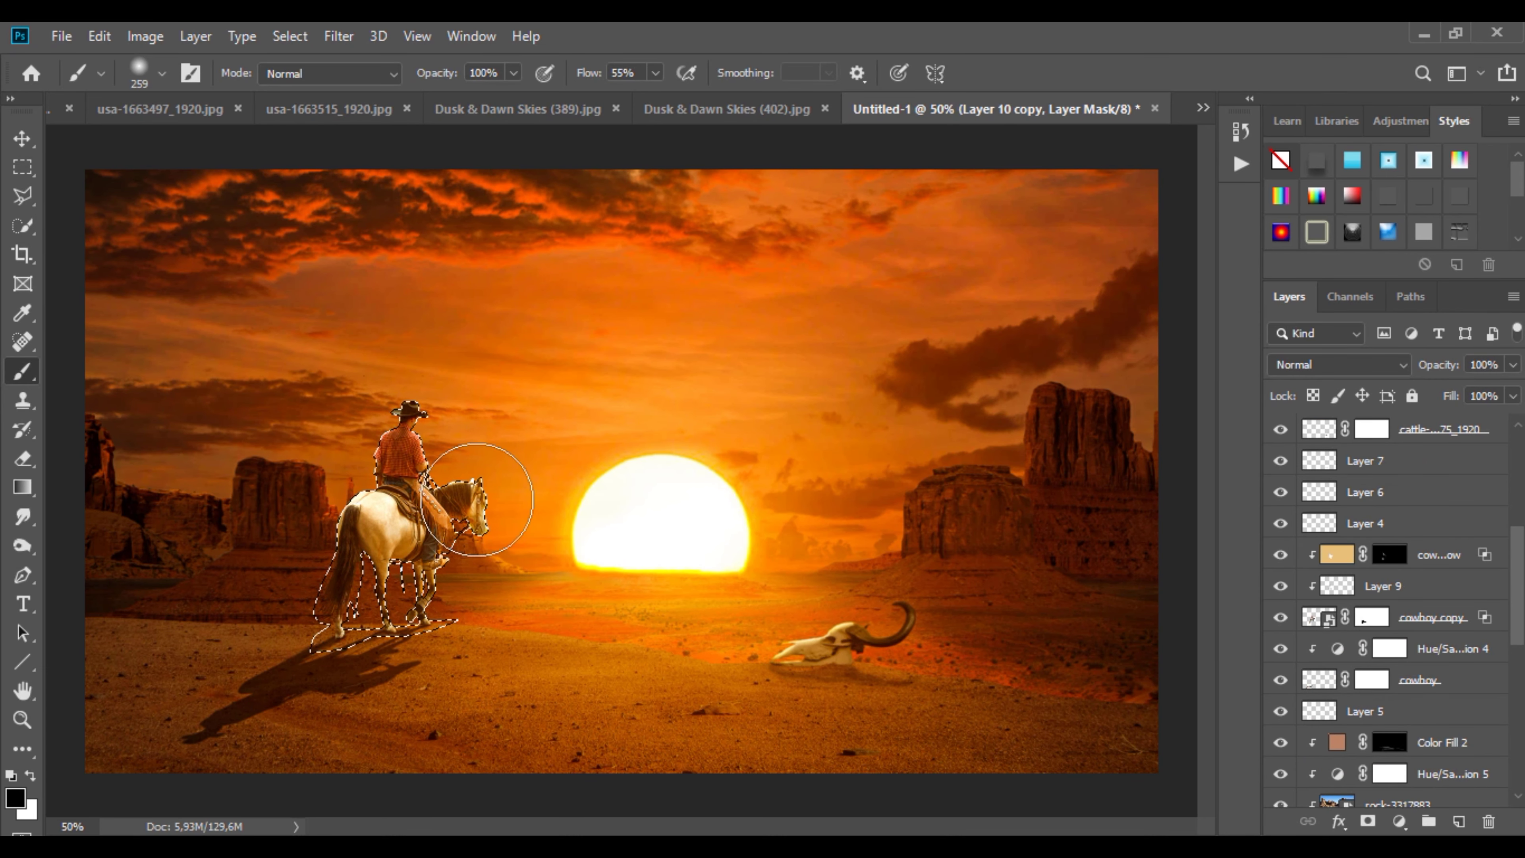
key(ctrl+d)
key(m)
scroll(1342, 597, up, 4)
scroll(1342, 597, up, 4)
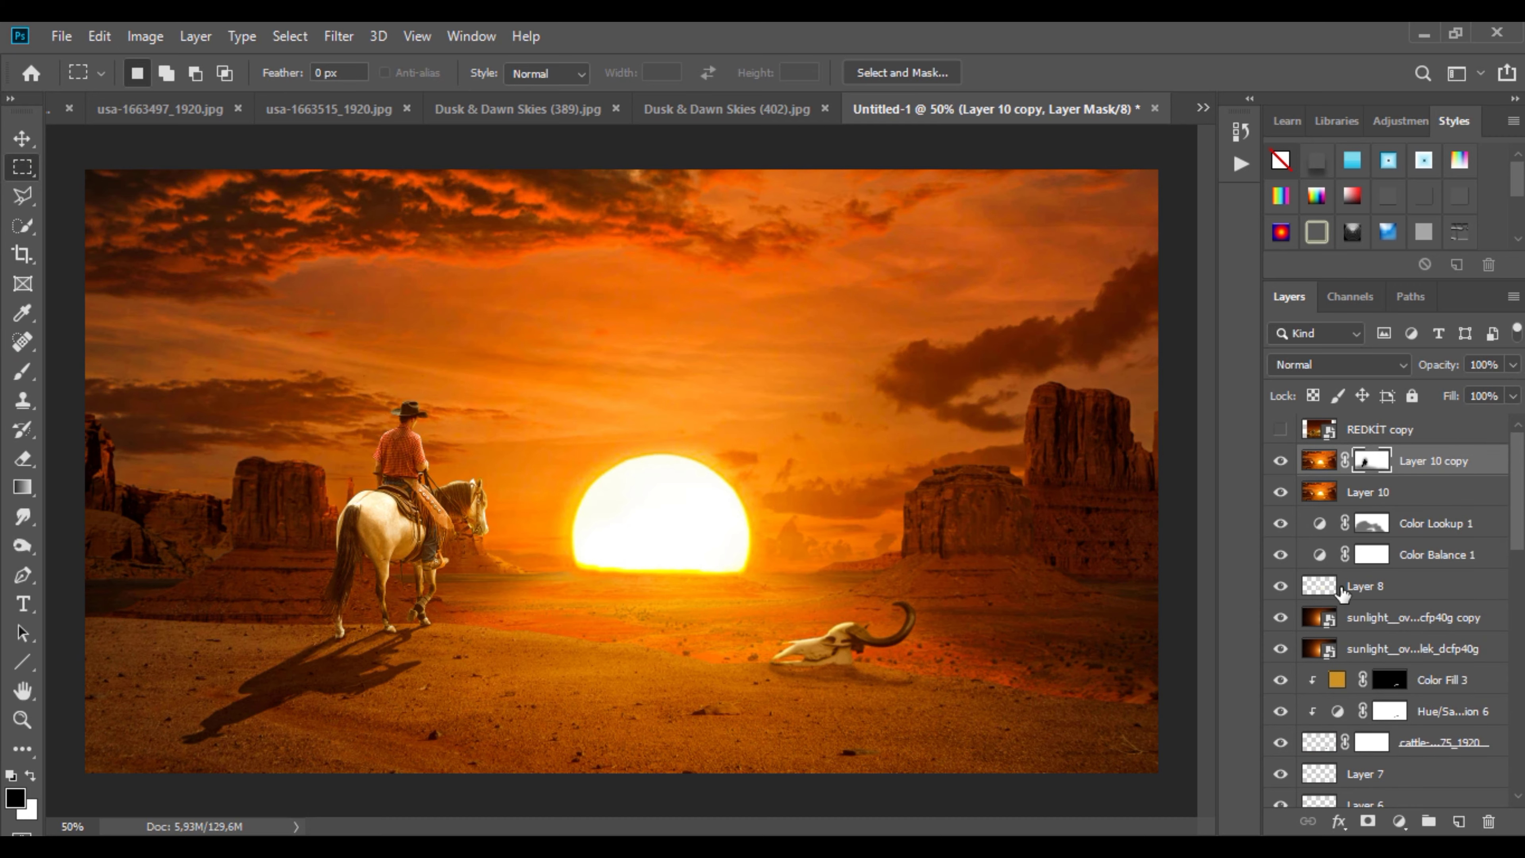
key(b)
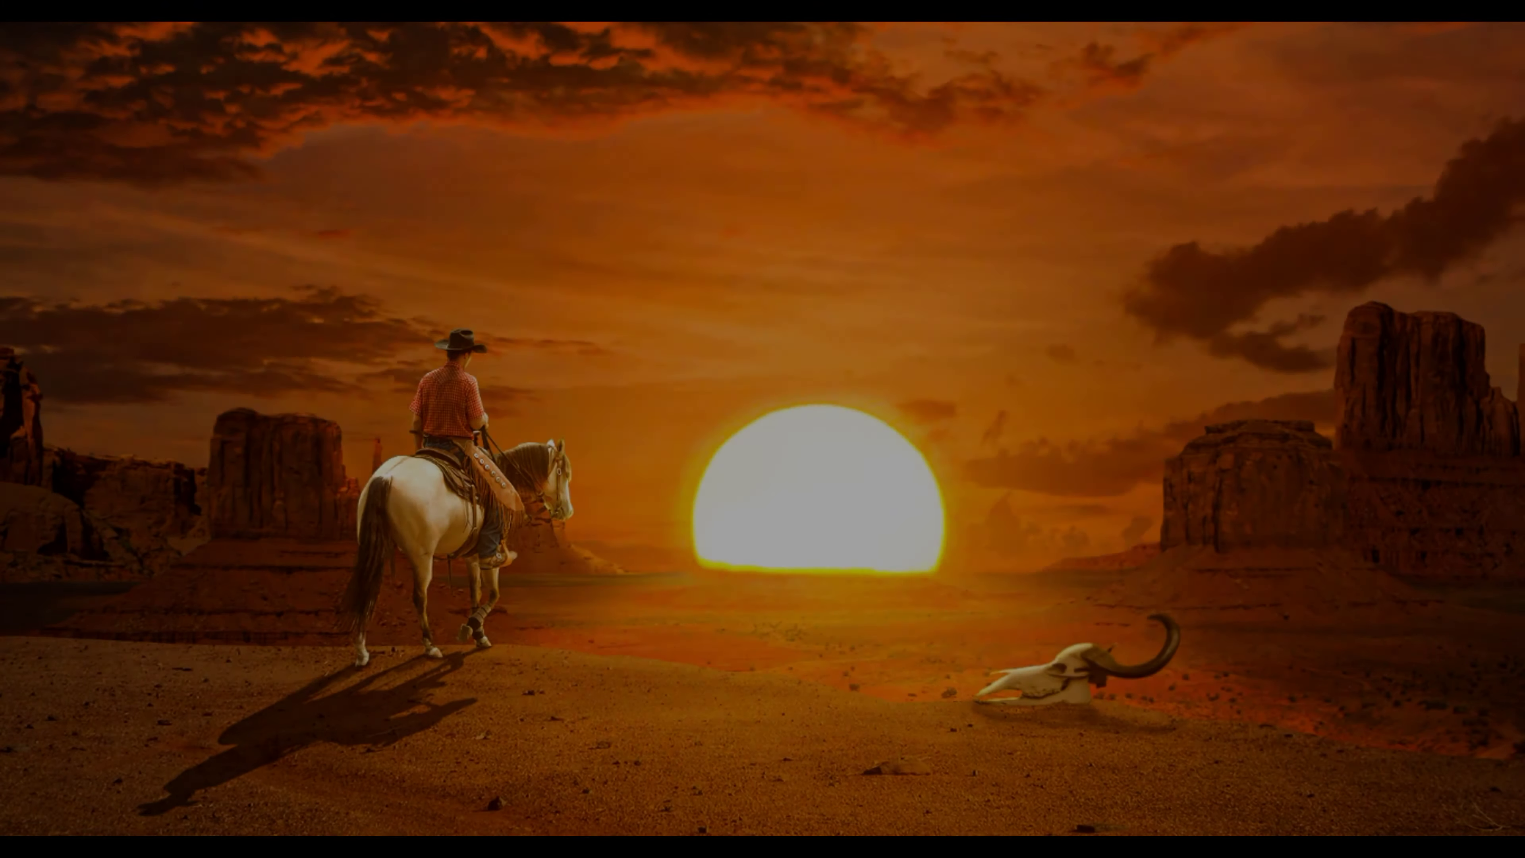